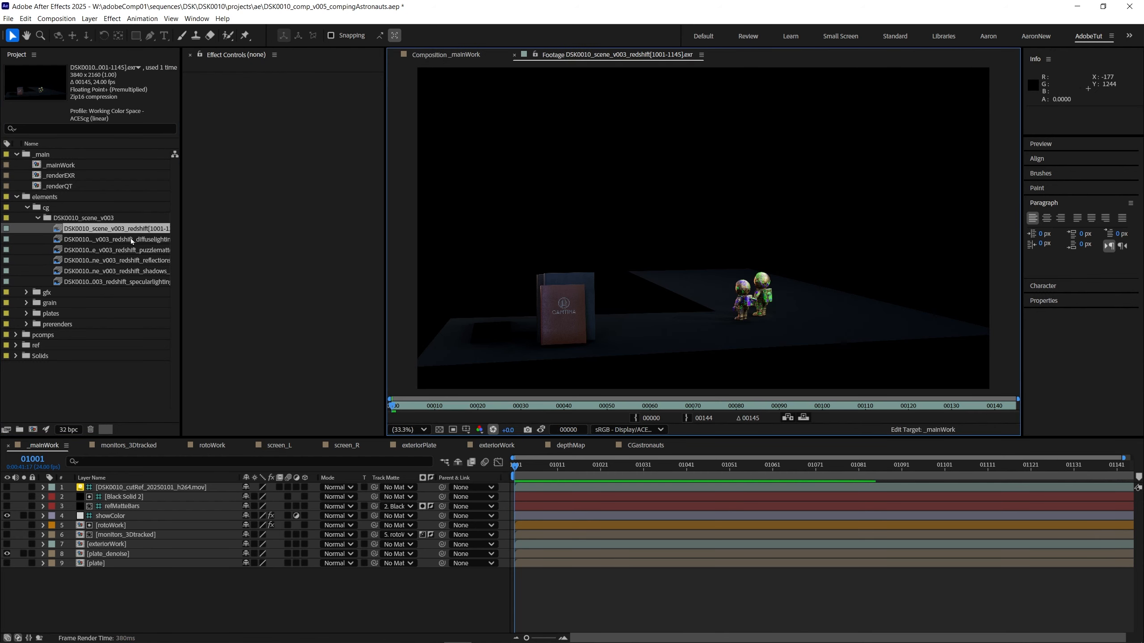
Step: Examine the diffuse lighting, puzzlematte, reflections, shadows and specular lighting passes in the footage viewer, raising the exposure for dark passes
double_click(111, 239)
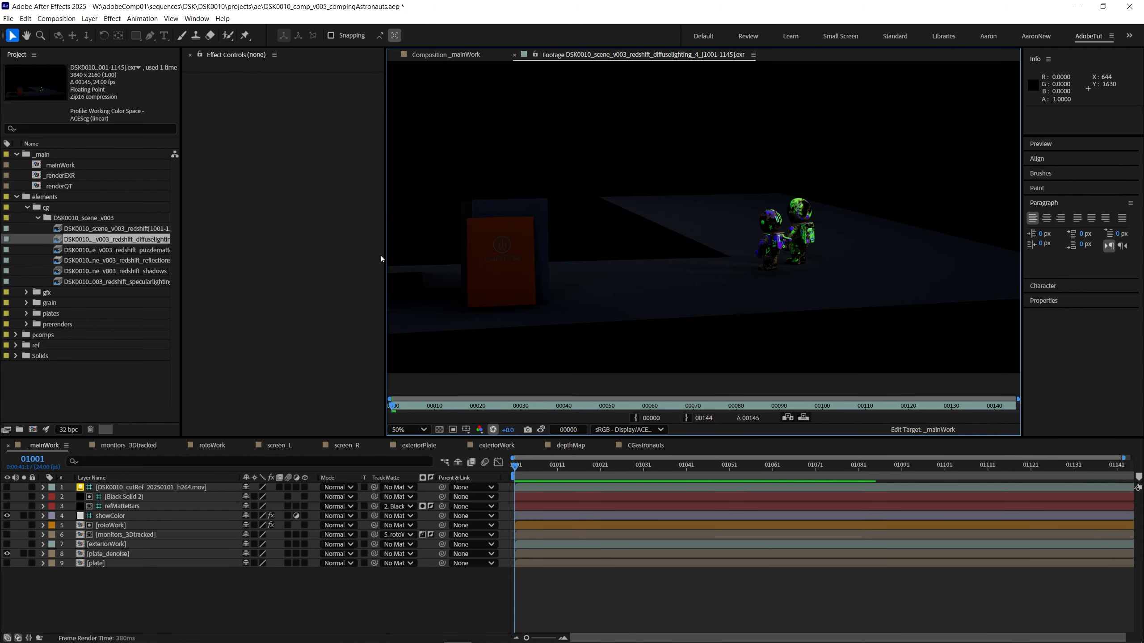
double_click(141, 250)
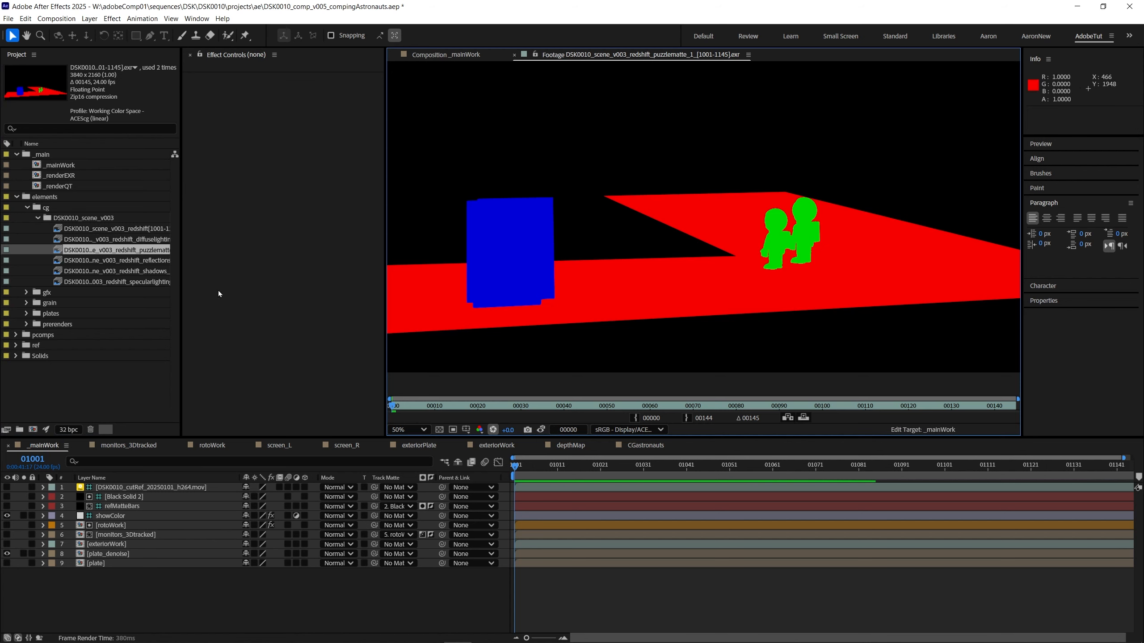
double_click(141, 260)
scroll(639, 285, "down", 1)
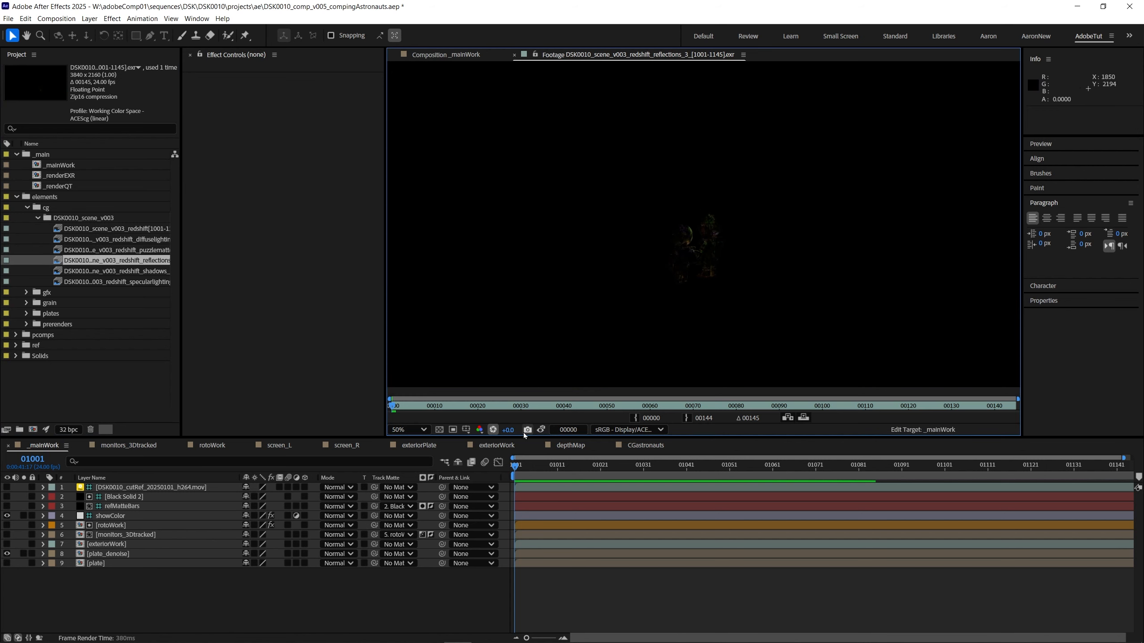
left_click_drag(508, 430, 535, 430)
double_click(137, 271)
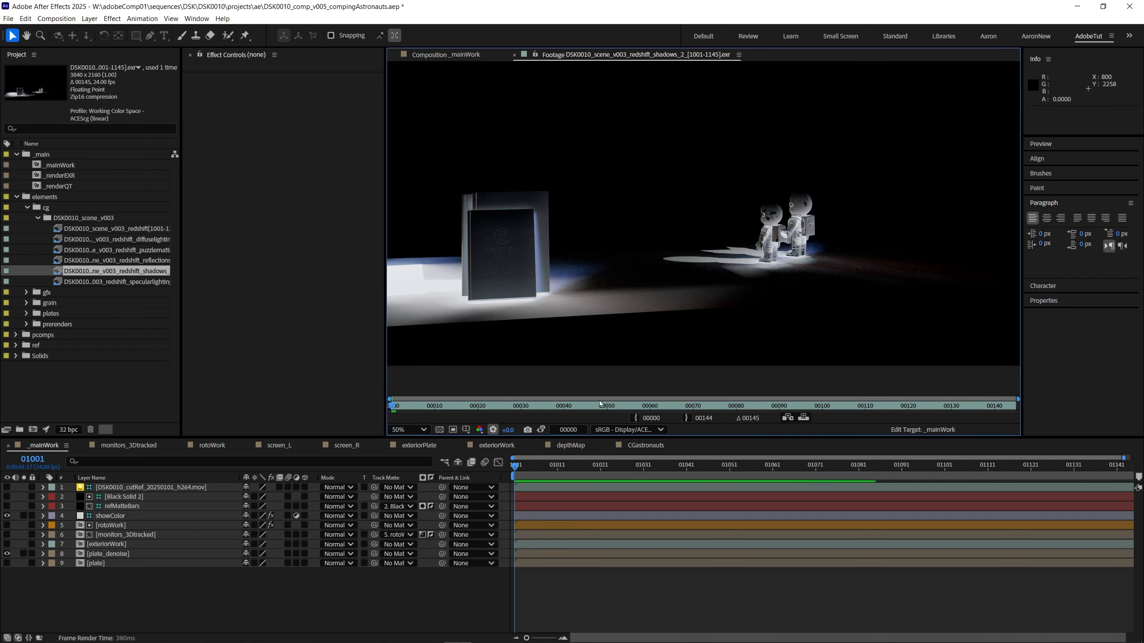
double_click(137, 282)
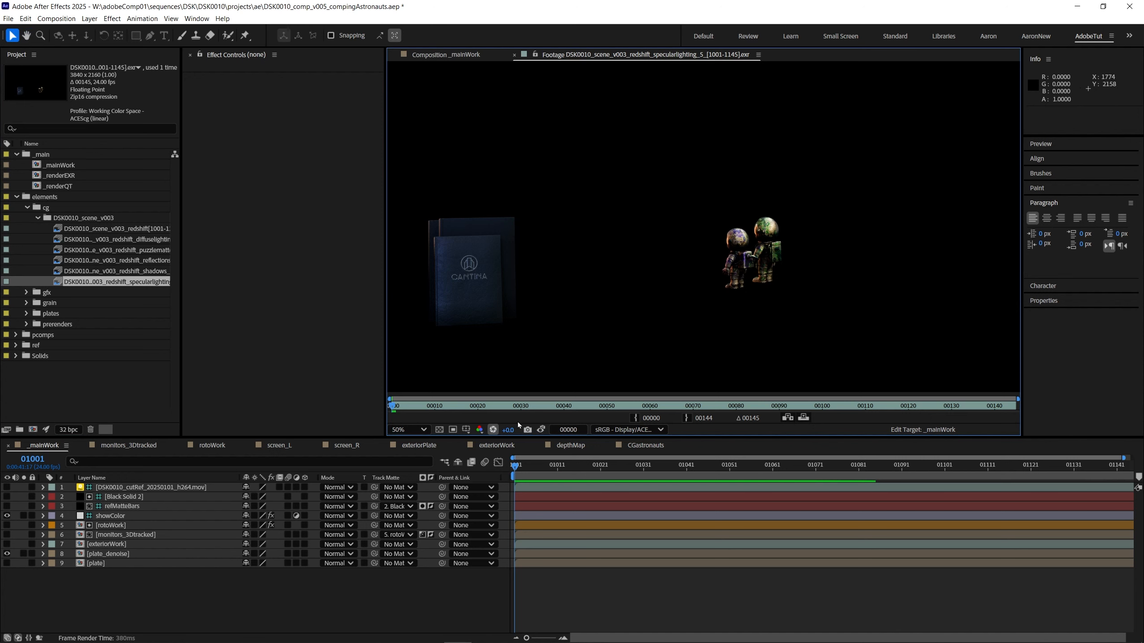
left_click_drag(508, 430, 653, 413)
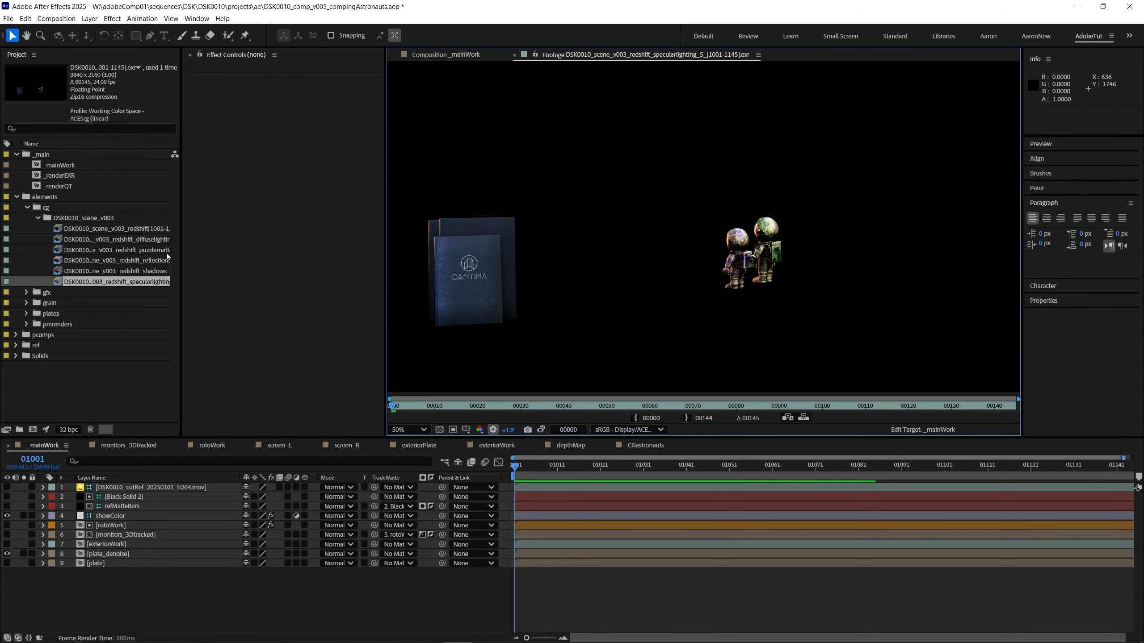
Step: Add a new solid above rotoWork in the _mainWork composition and pre-compose it as CGastronauts
left_click(441, 56)
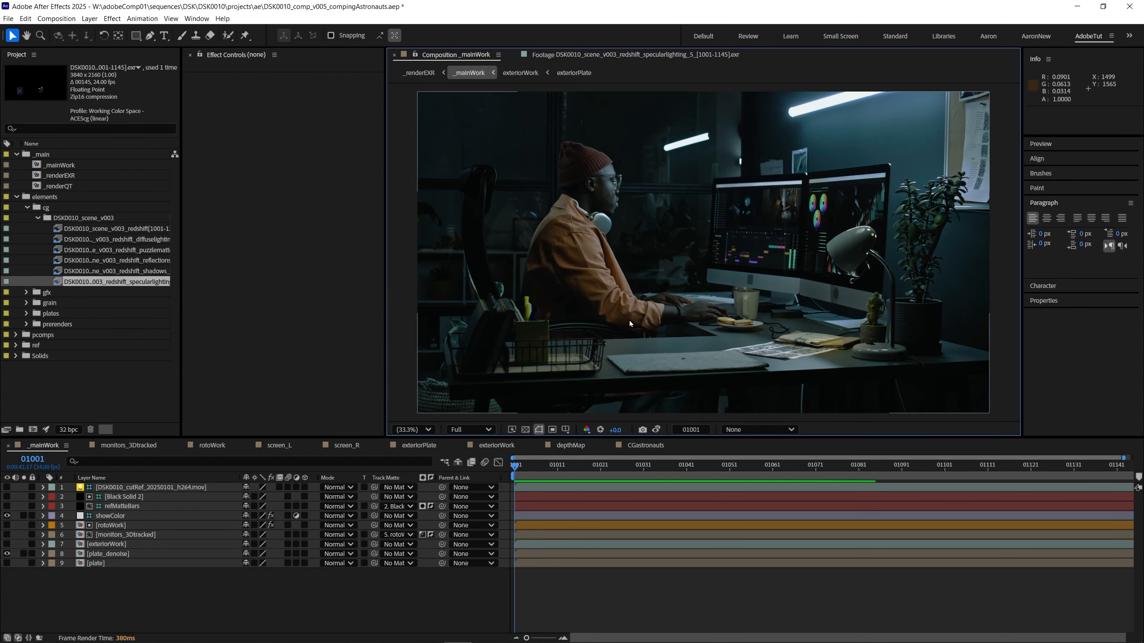
left_click(111, 525)
key("ctrl+y")
left_click(645, 434)
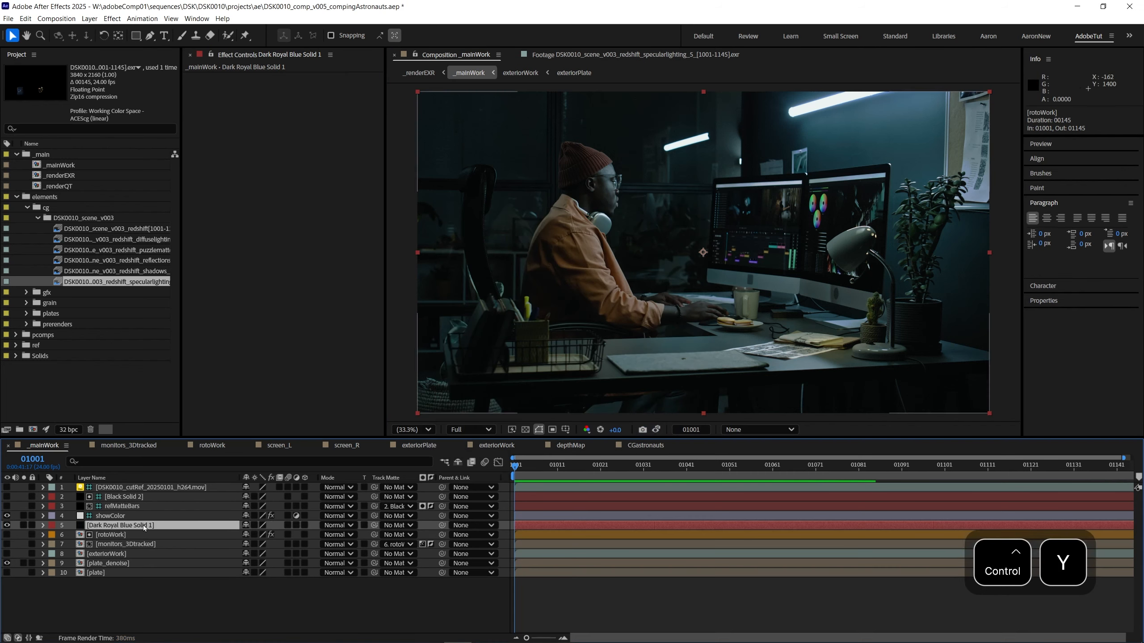
key("ctrl+shift+c")
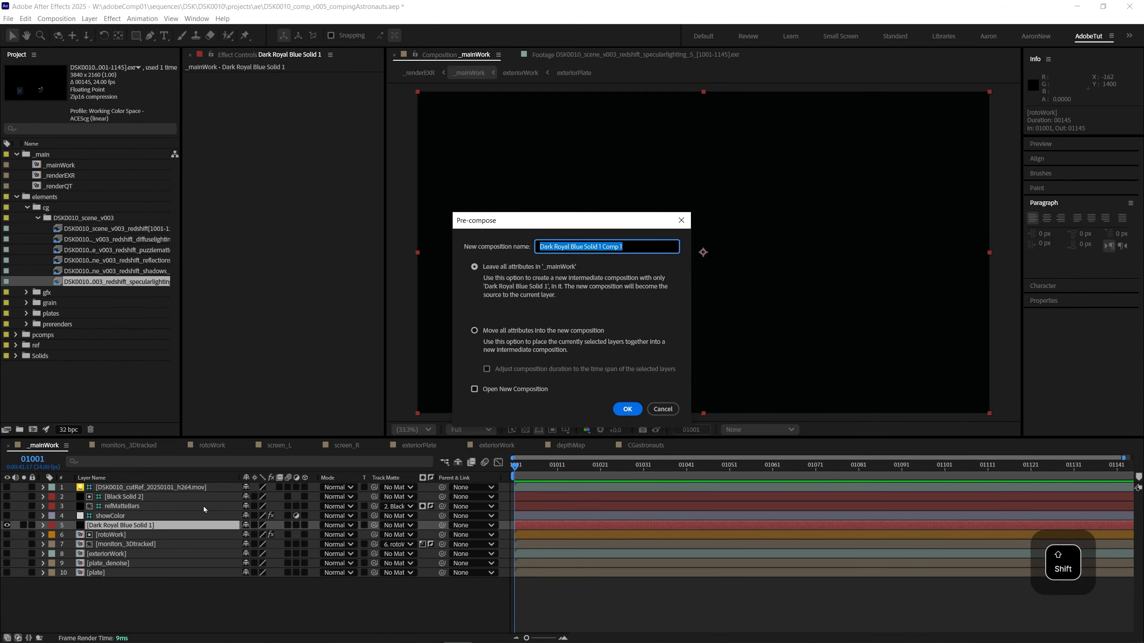
type("CGastronauts")
key("Return")
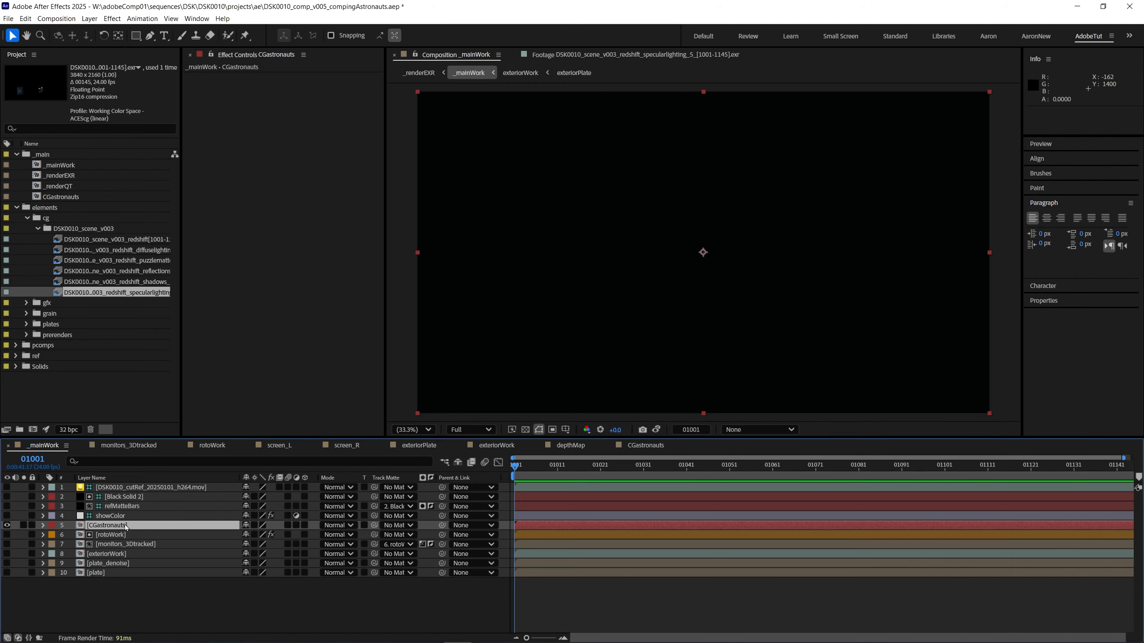
Step: Open the CGastronauts composition and add all six DSK0010_scene_v003 render passes above the solid
double_click(122, 526)
left_click(121, 240)
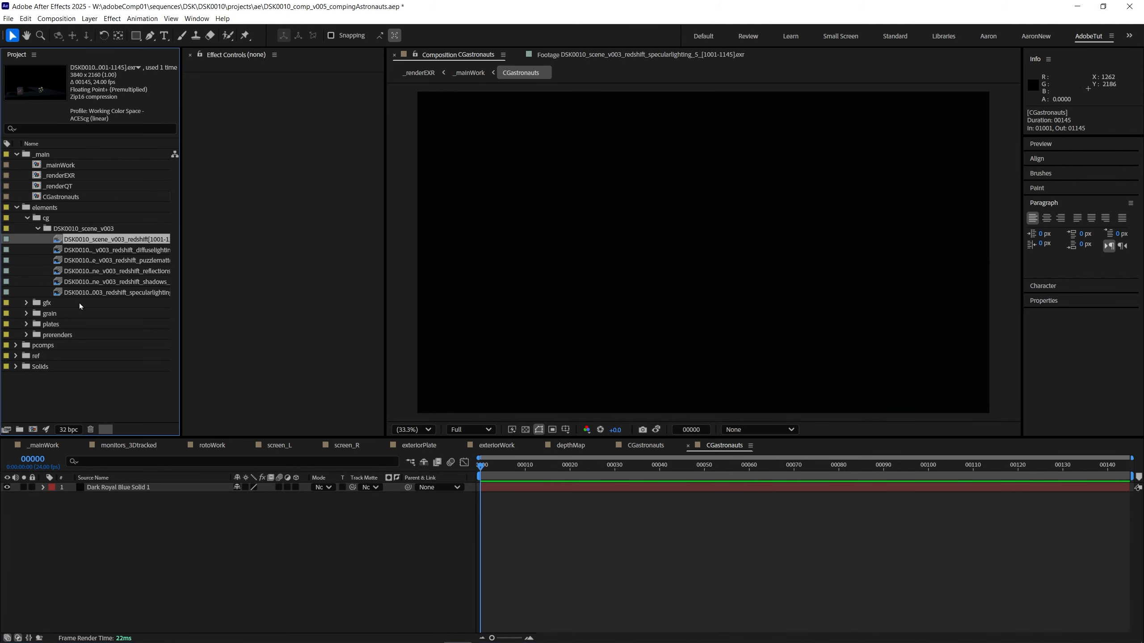
left_click(109, 292, "shift")
left_click_drag(109, 292, 172, 579)
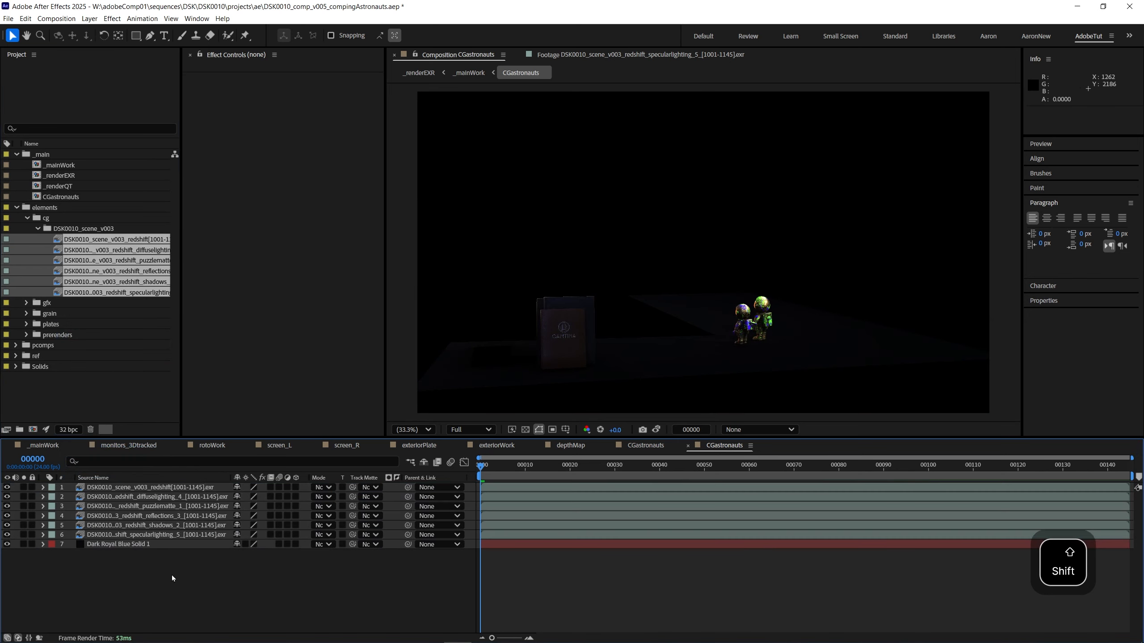
Step: Move the redshift beauty layer directly above the solid and check it soloed with viewer exposure raised to +0.5
left_click_drag(231, 478, 308, 478)
left_click_drag(149, 487, 148, 542)
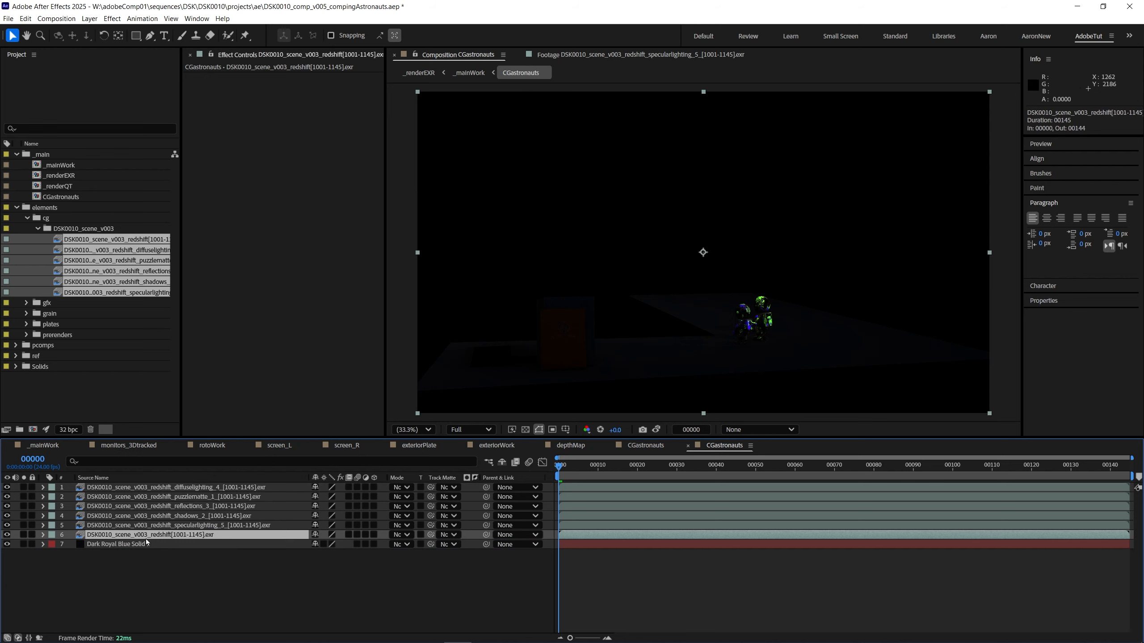
left_click_drag(23, 534, 23, 544)
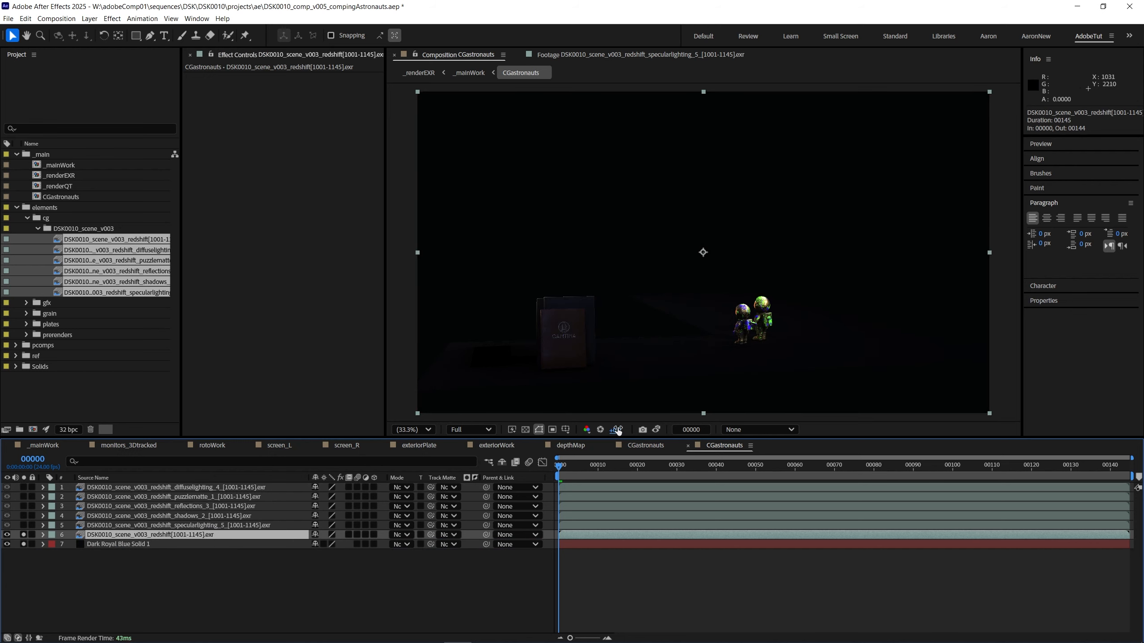
mouse_move(615, 429)
left_mouse_down()
mouse_move(890, 429)
mouse_move(618, 430)
mouse_move(636, 429)
left_mouse_up()
left_click_drag(23, 534, 23, 544)
Step: Move the diffuse lighting layer directly above the beauty layer and hide the puzzlematte layer
left_click_drag(180, 486, 195, 532)
left_click(90, 487)
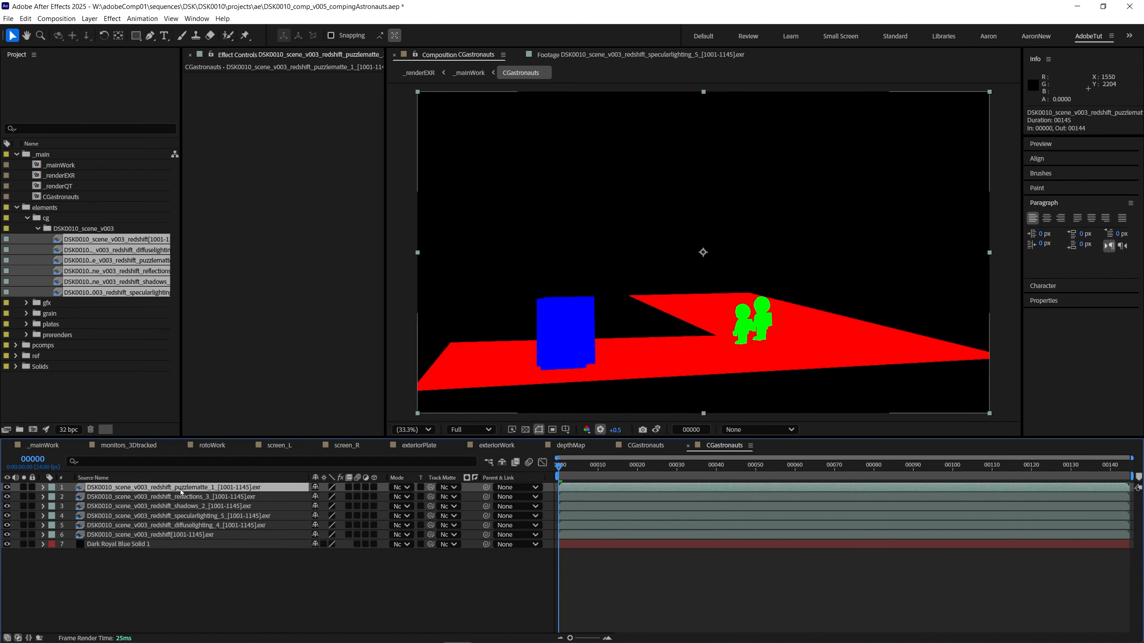
left_click(7, 488)
Step: Place the reflections layer directly above the specular lighting layer and set both layers' blending mode to Add
left_click(191, 506)
left_click(200, 525)
left_click(202, 517)
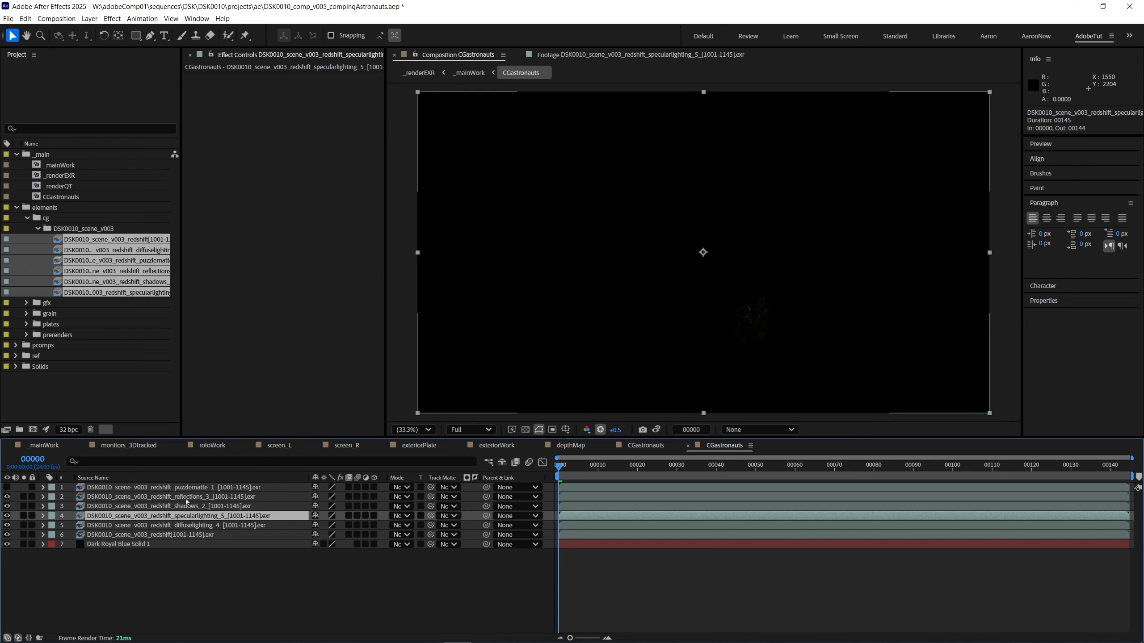
left_click_drag(186, 498, 194, 514)
left_click(179, 517, "shift")
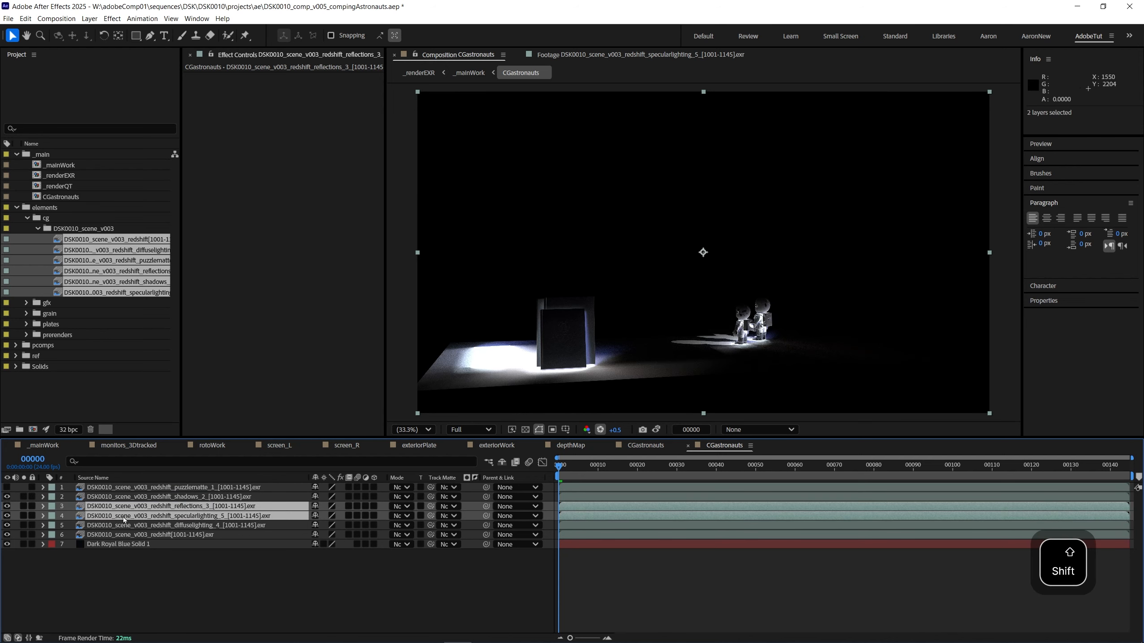
left_click(401, 506)
left_click(418, 181)
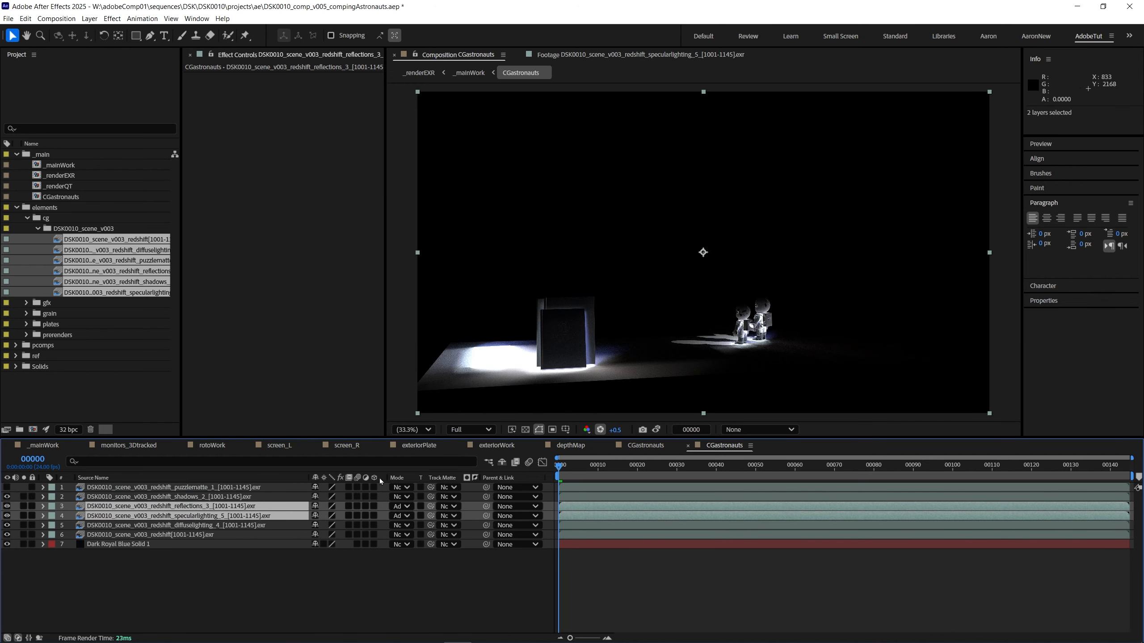
Step: Resize the timeline columns so blending modes and track mattes are readable, and fit the application window to the screen
left_click_drag(306, 476, 275, 478)
left_click_drag(449, 477, 474, 477)
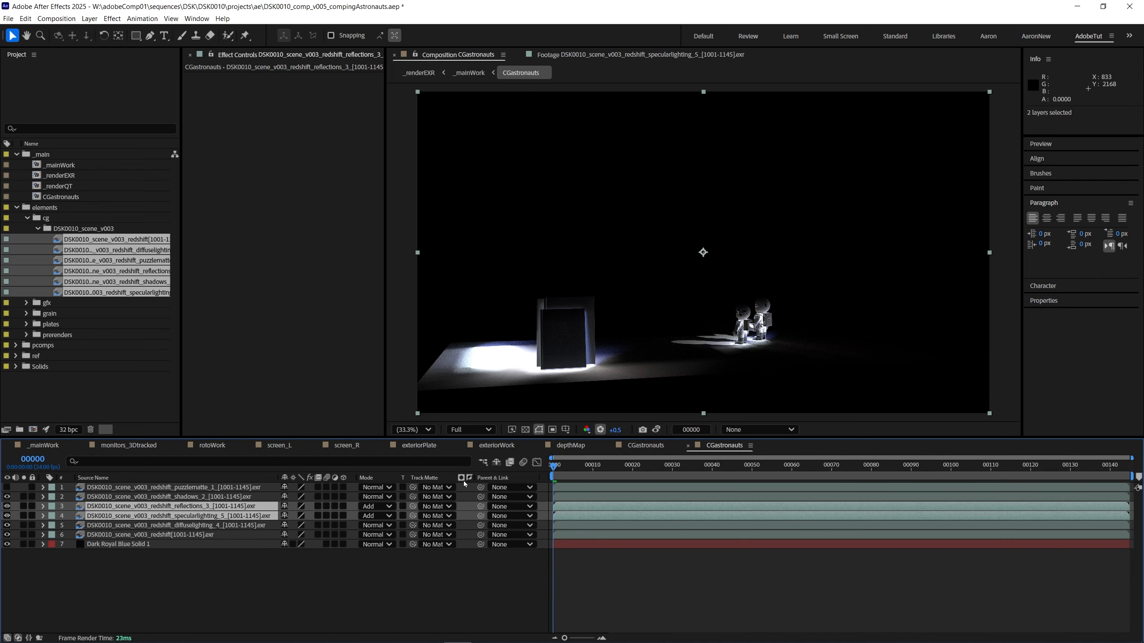
left_click(396, 600)
key("ctrl+backslash")
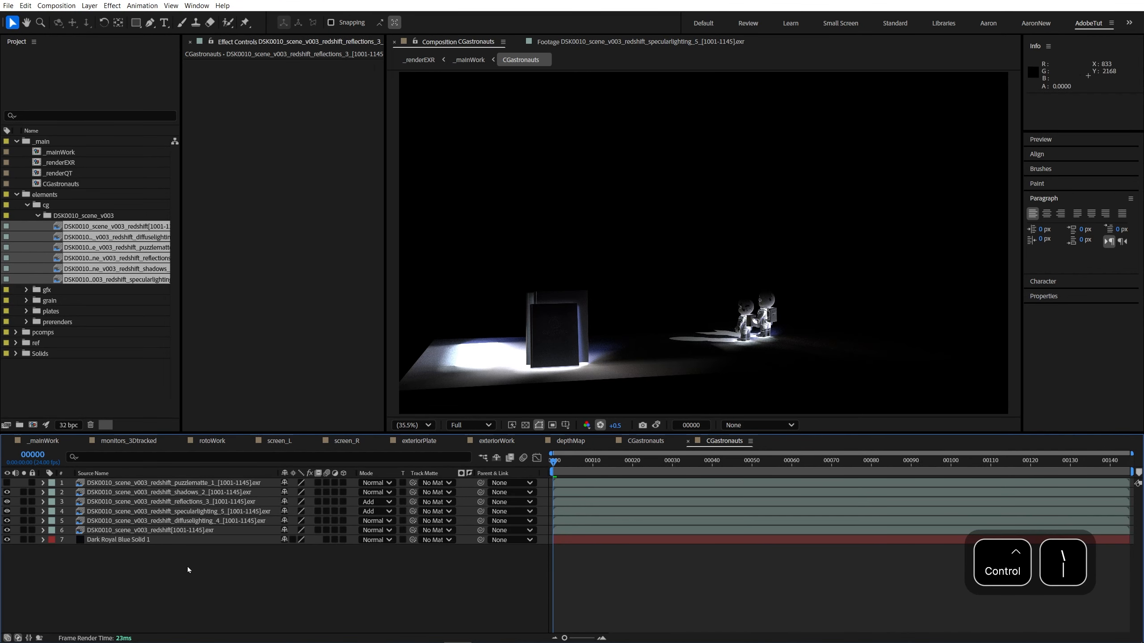
Step: Hide the shadows layer and the redshift beauty layer
left_click(179, 512)
left_click(6, 492)
left_click(180, 492)
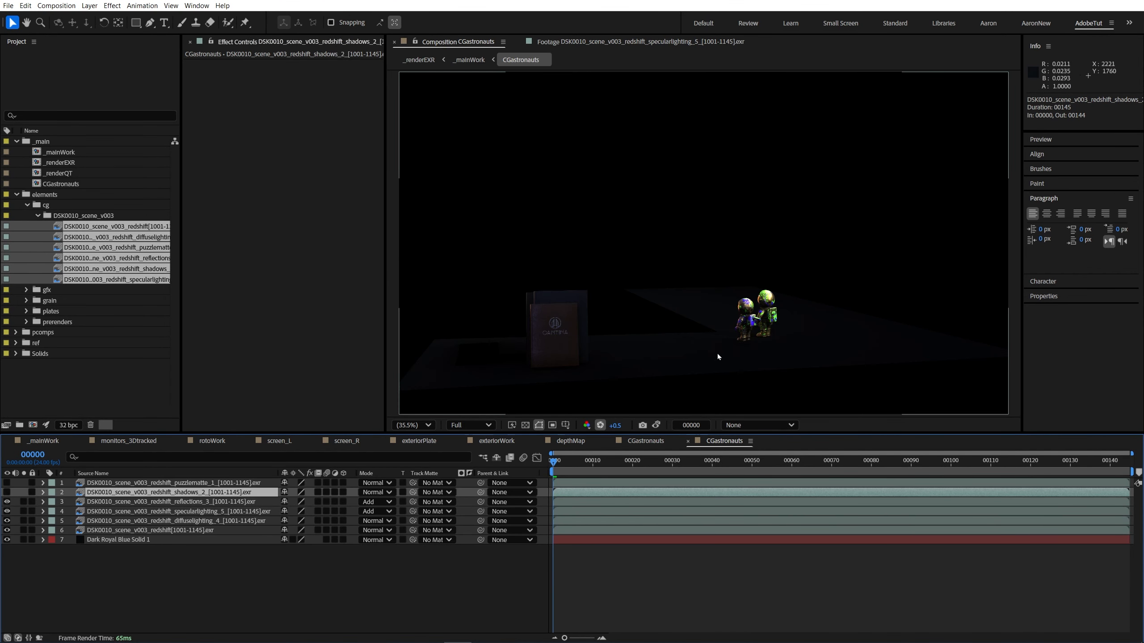
left_click(180, 531)
left_click(7, 530)
Step: Set the composition viewer's display color space to sRGB - Display/ACES 1.0 - SDR Video
scroll(766, 329, "up", 2)
left_click(760, 425)
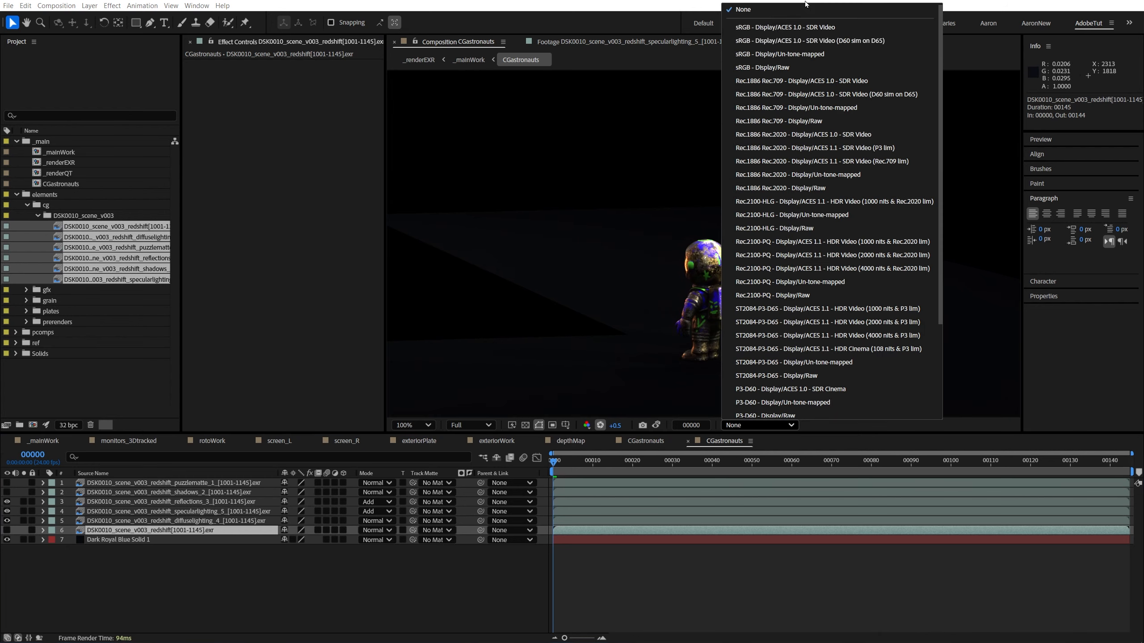
left_click(788, 28)
scroll(741, 303, "down", 1)
scroll(741, 303, "up", 1)
Step: Take a snapshot of the soloed beauty layer and compare it with the soloed diffuse, specular and reflections layers around the astronauts
left_click(7, 530)
left_click(23, 530)
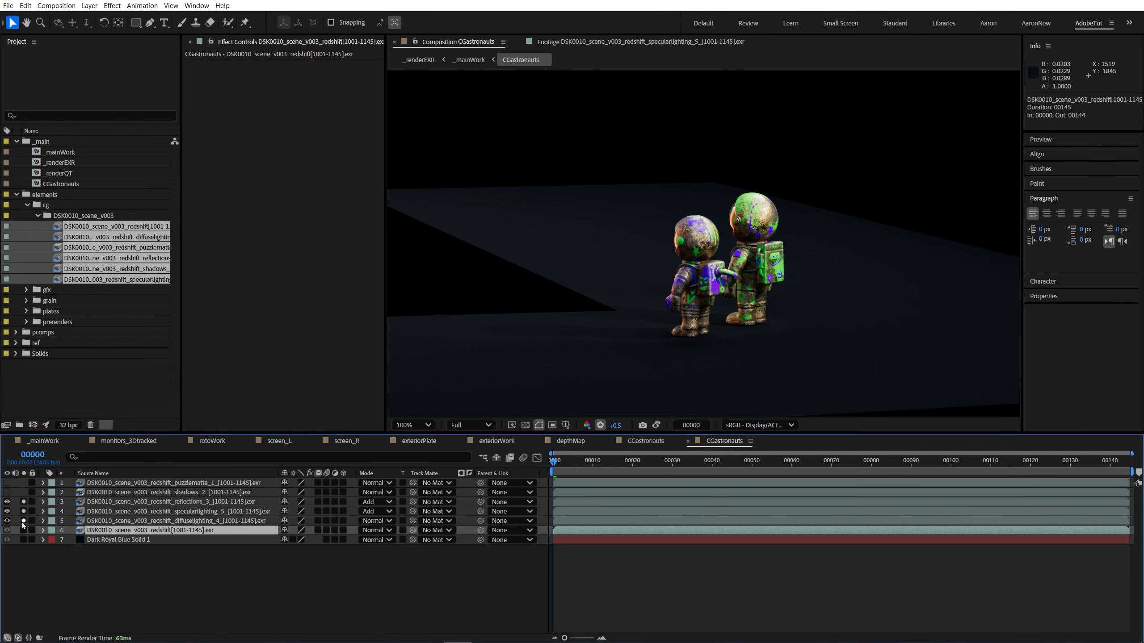
key("shift+F5")
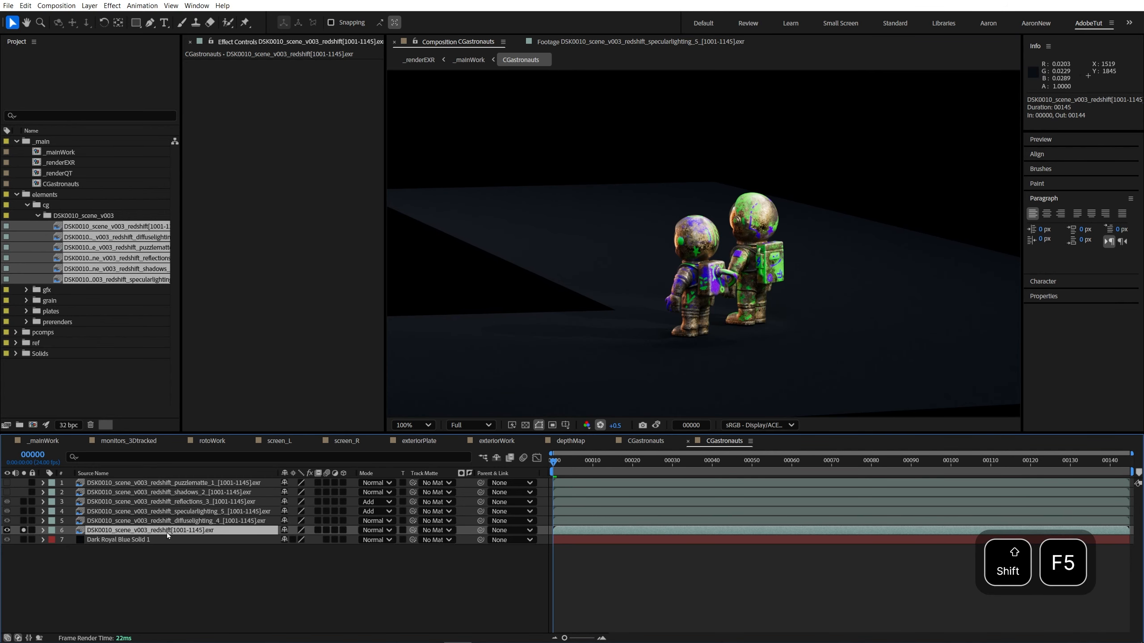
left_click_drag(23, 521, 23, 502)
left_click(23, 531)
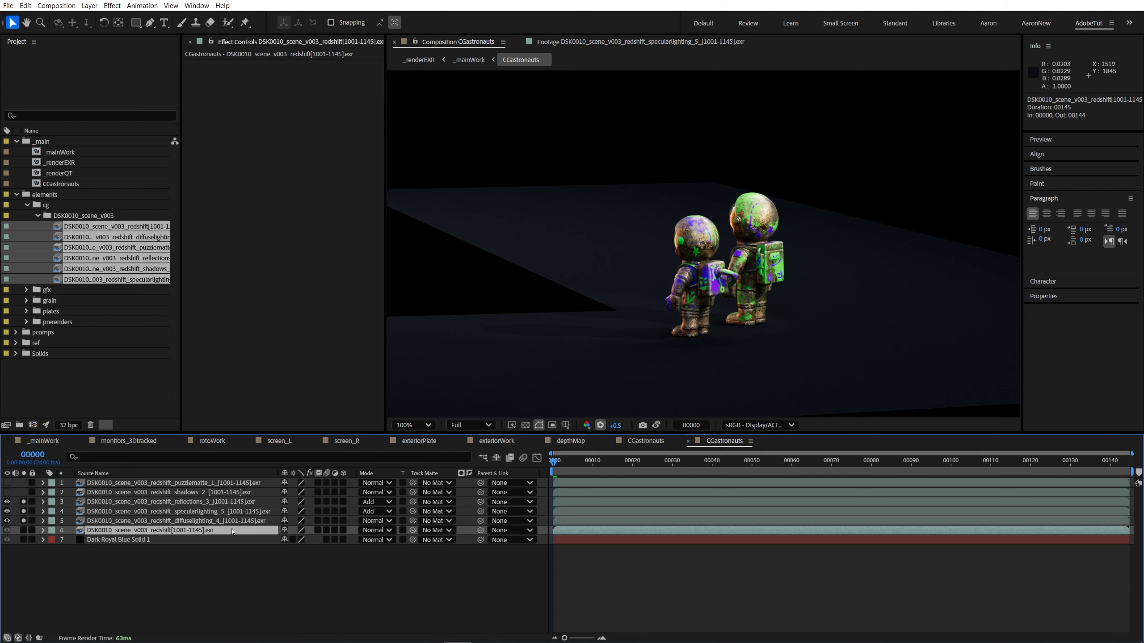
scroll(757, 296, "up", 2)
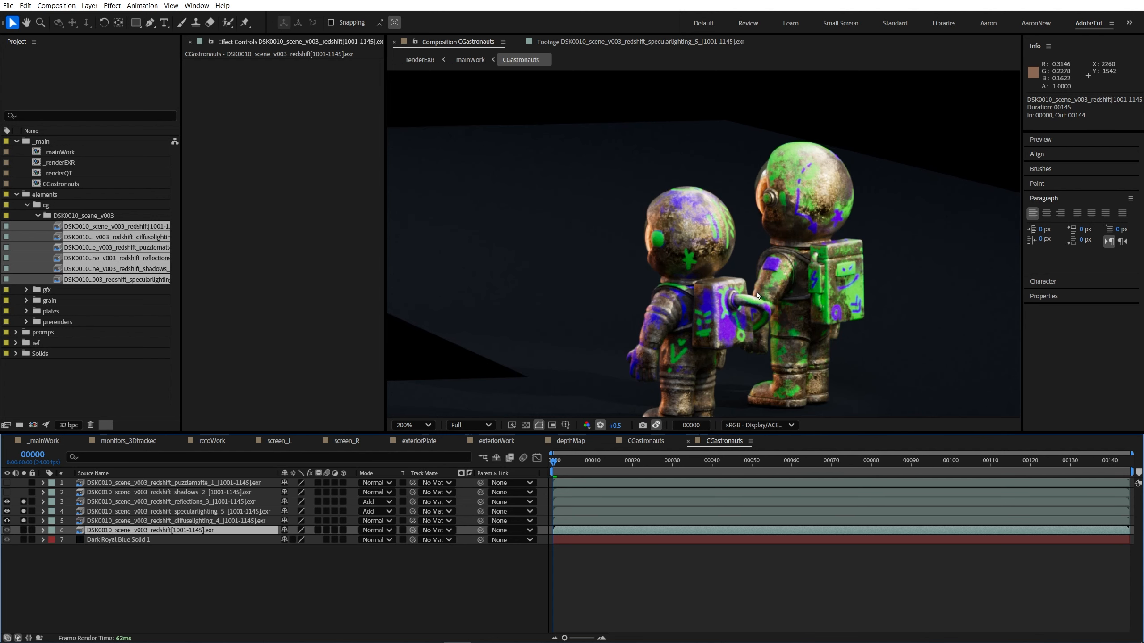
scroll(757, 293, "up", 1)
scroll(758, 280, "down", 1)
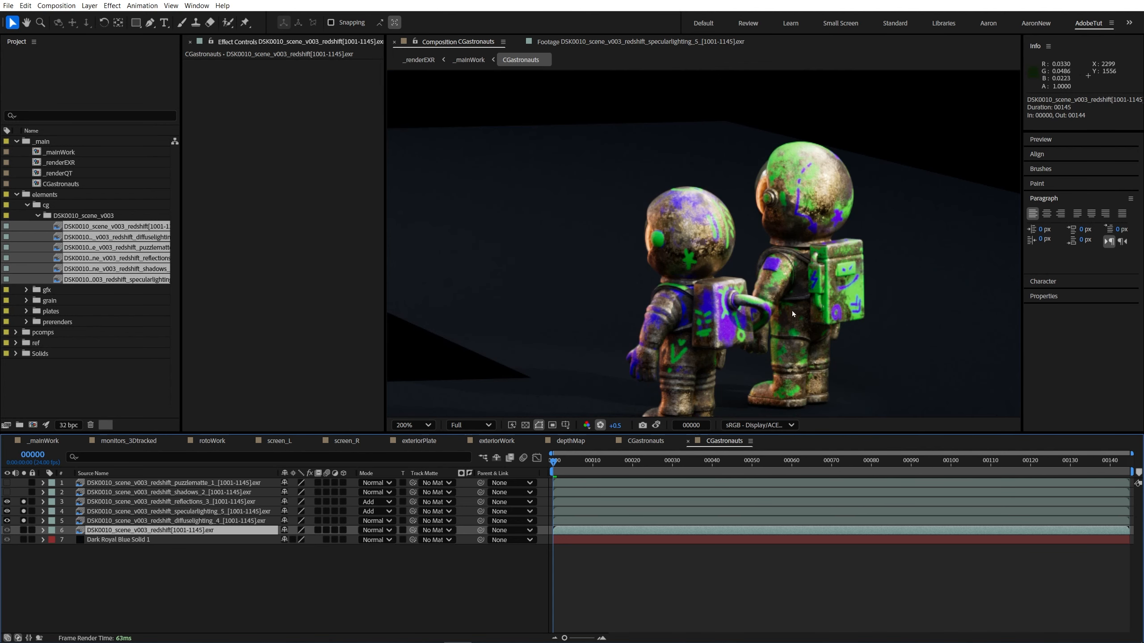
left_click_drag(759, 318, 682, 282)
scroll(682, 282, "down", 1)
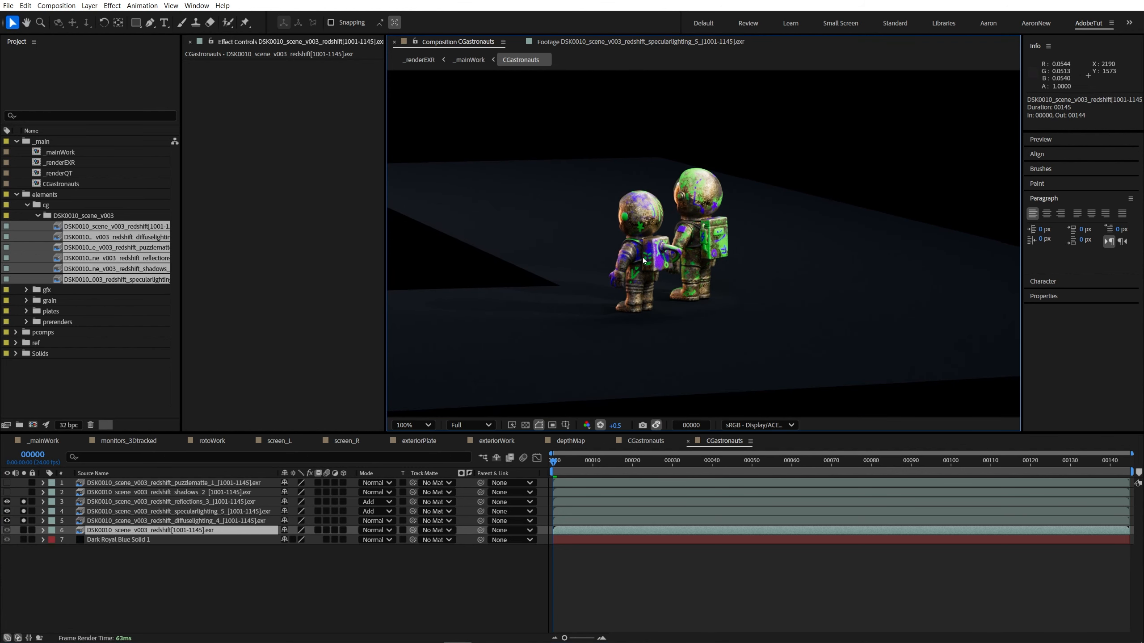
left_click(155, 533)
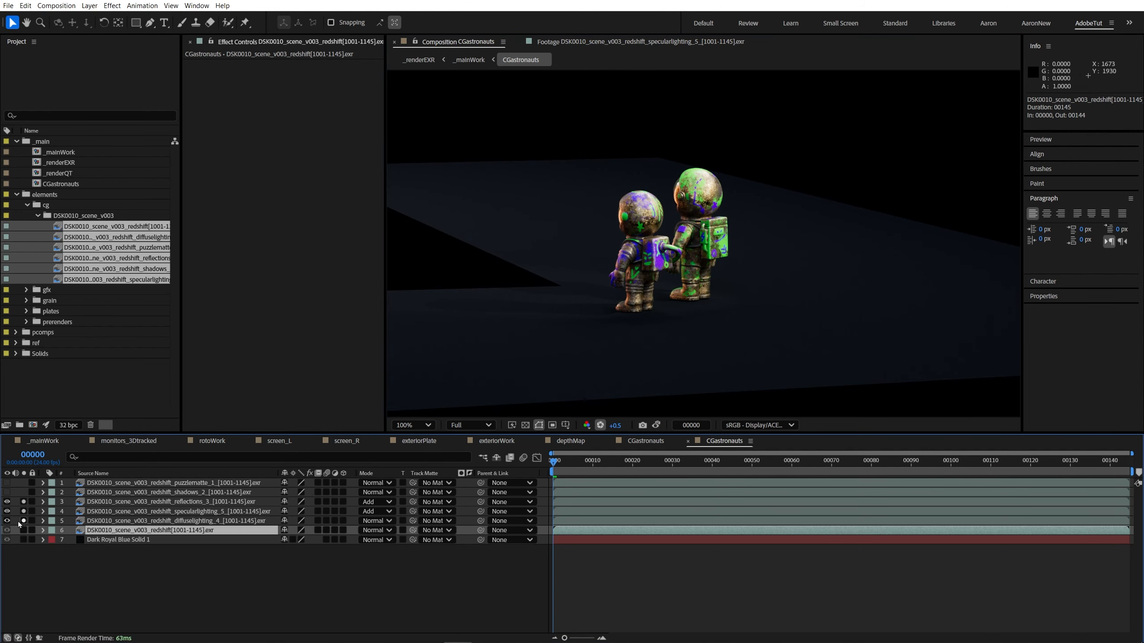
left_click(149, 502)
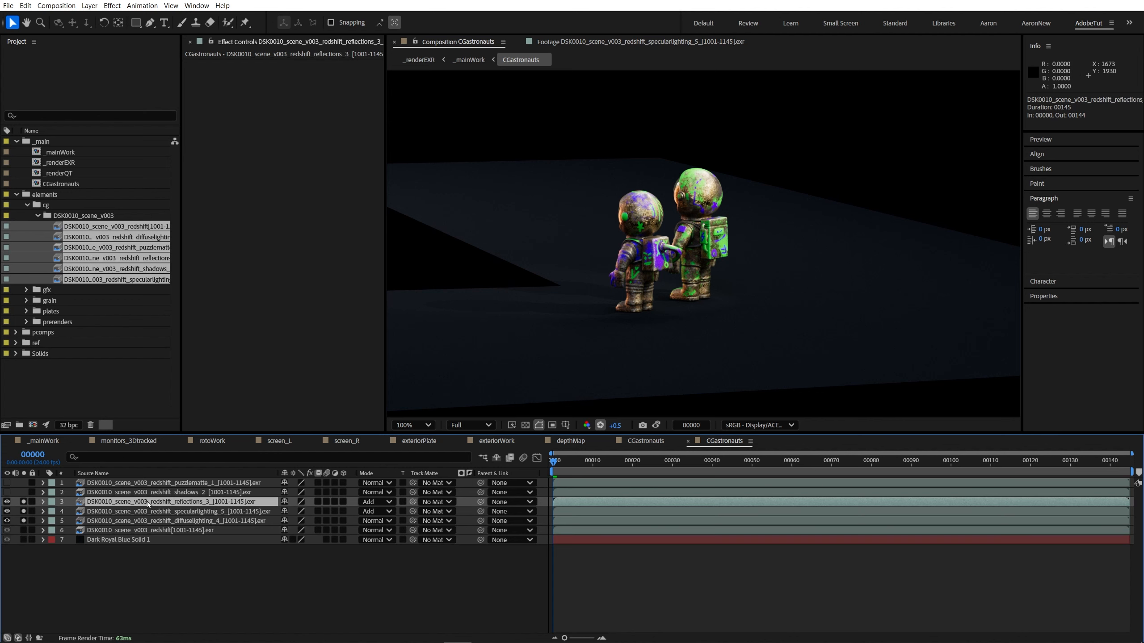
left_click(155, 521, "shift")
left_click(172, 558)
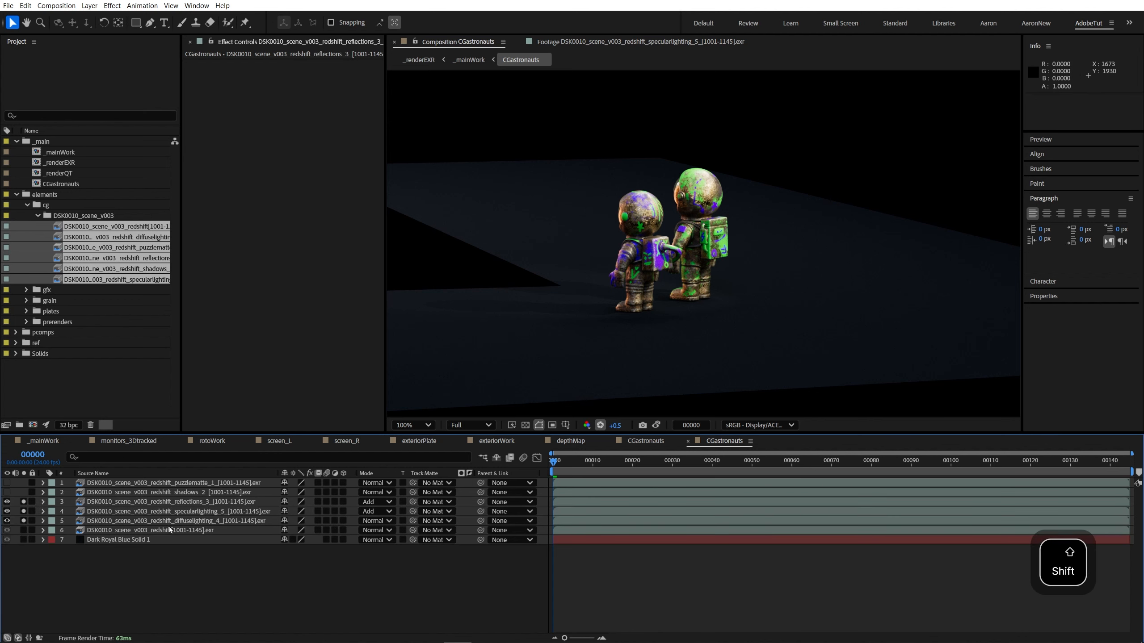
left_click(176, 511)
left_click(185, 502)
left_click(189, 511)
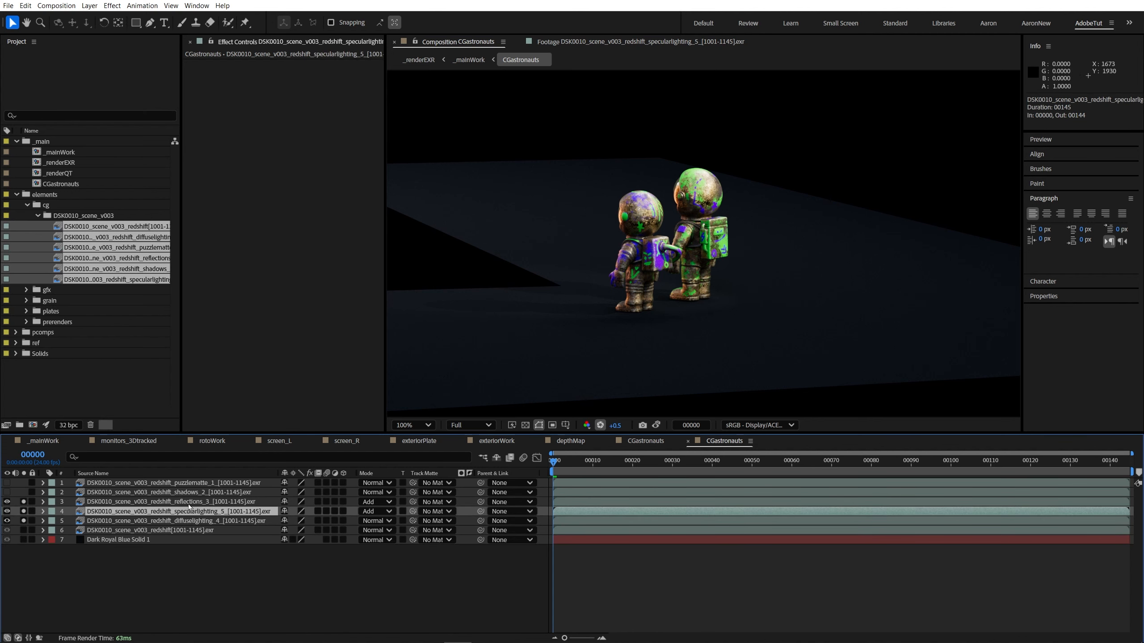
Step: Turn off the solos, delete the Dark Royal Blue Solid 1 layer, and check the composition's transparency
left_click_drag(23, 502, 23, 541)
left_click(143, 530)
left_click(105, 540)
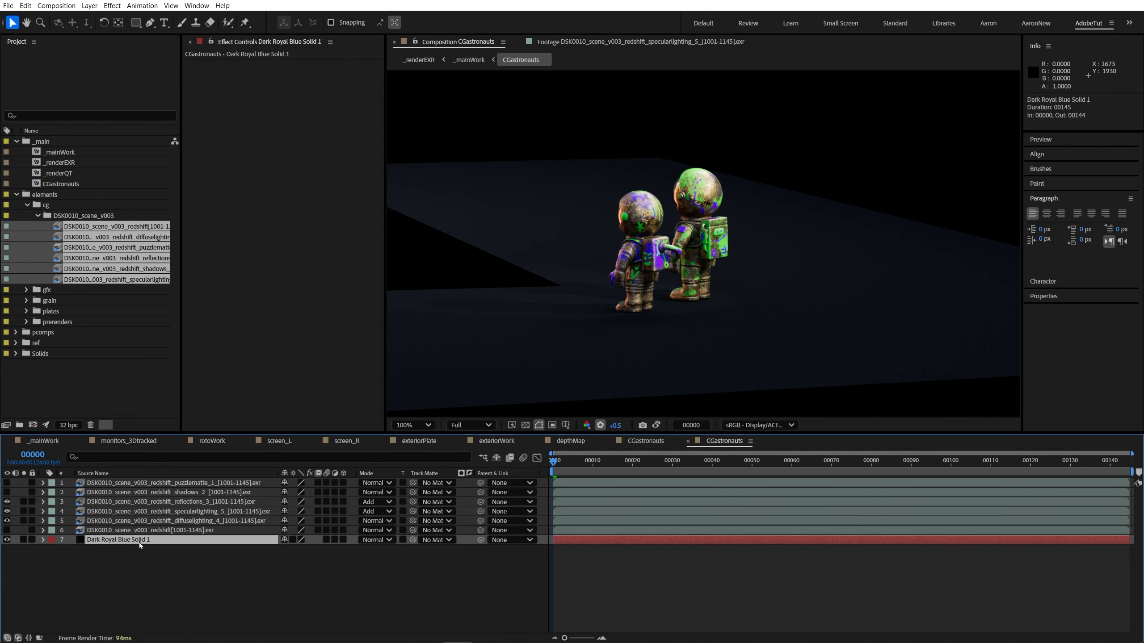
key("Delete")
scroll(547, 338, "down", 1)
left_click(525, 426)
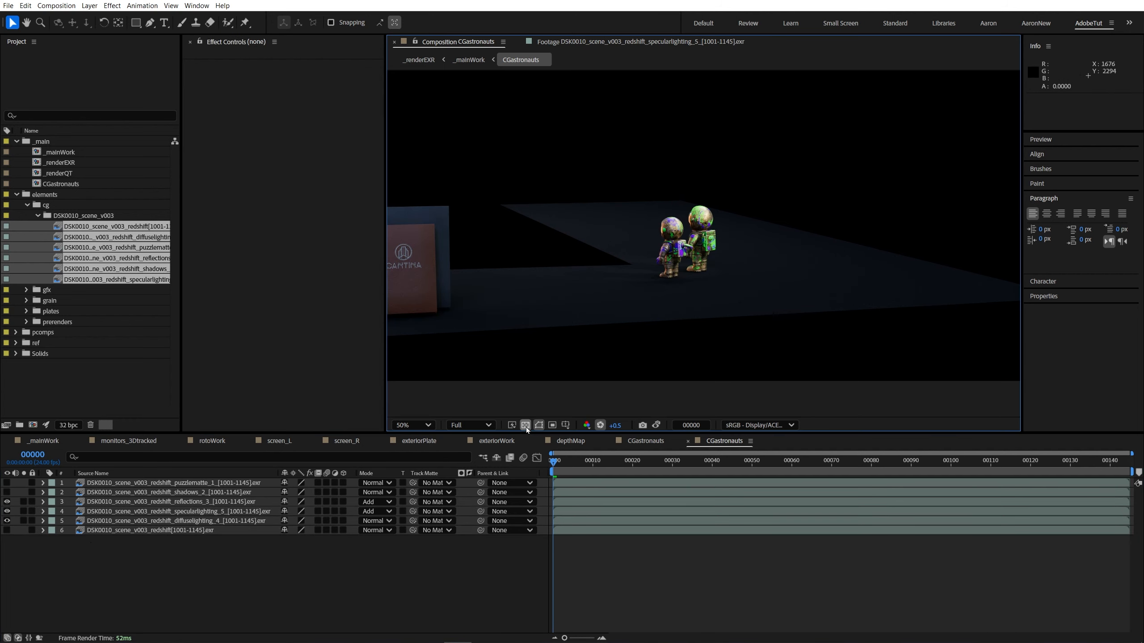
Step: Show the puzzlematte layer on its own by making it visible and soloing it
left_click(7, 483)
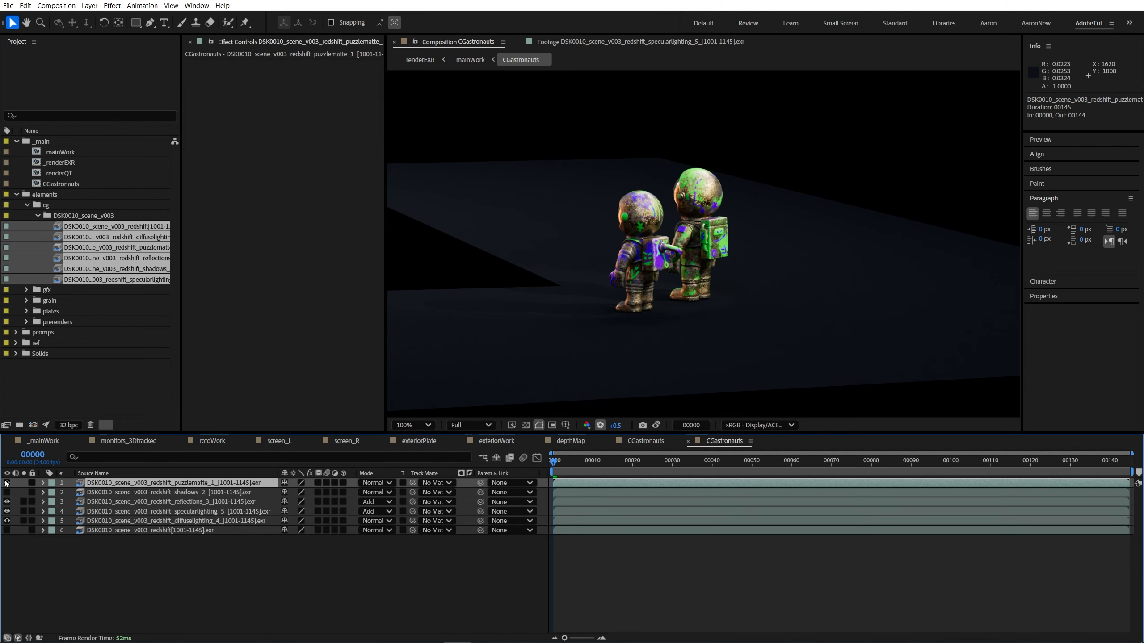
left_click(23, 483)
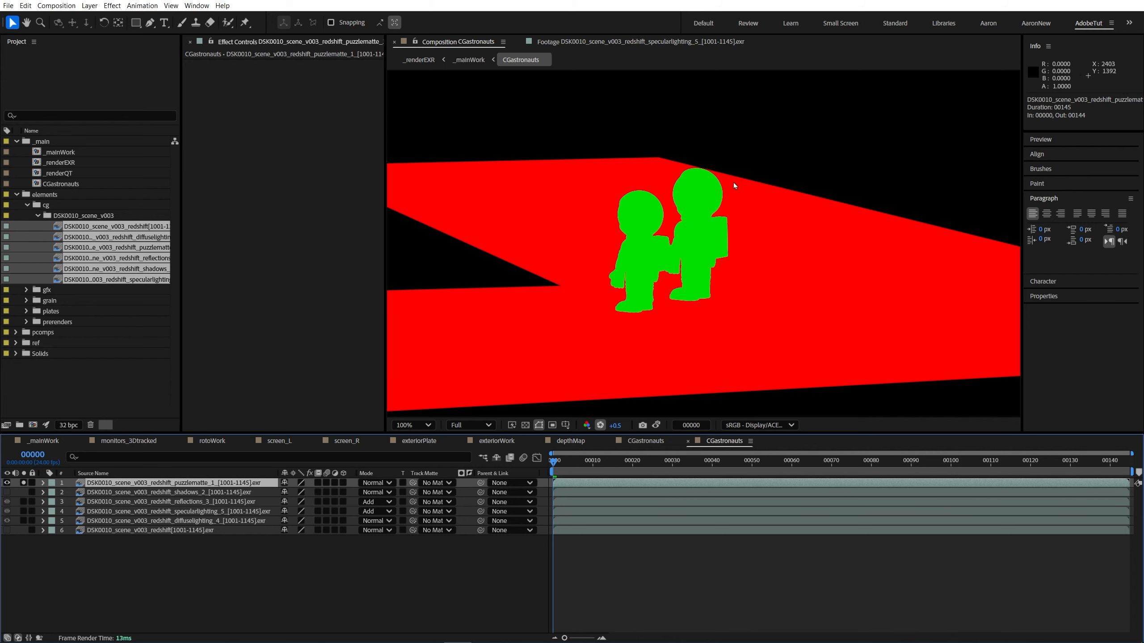
Step: Rename the puzzlematte layer as matte_astronaut
scroll(562, 304, "down", 2)
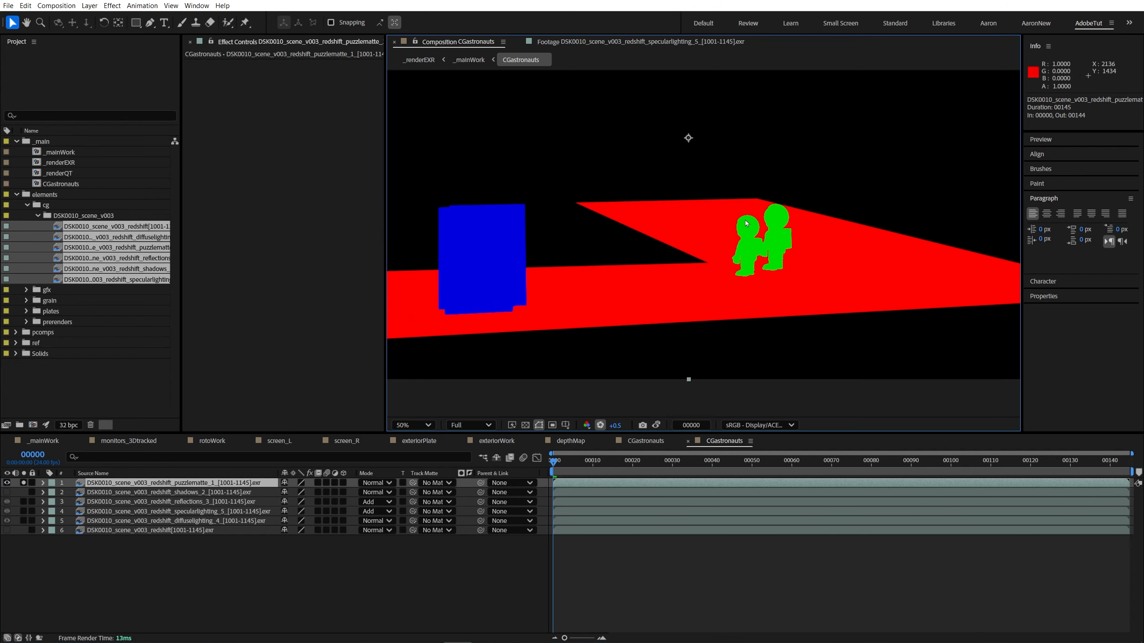
left_click(157, 483)
key("Return")
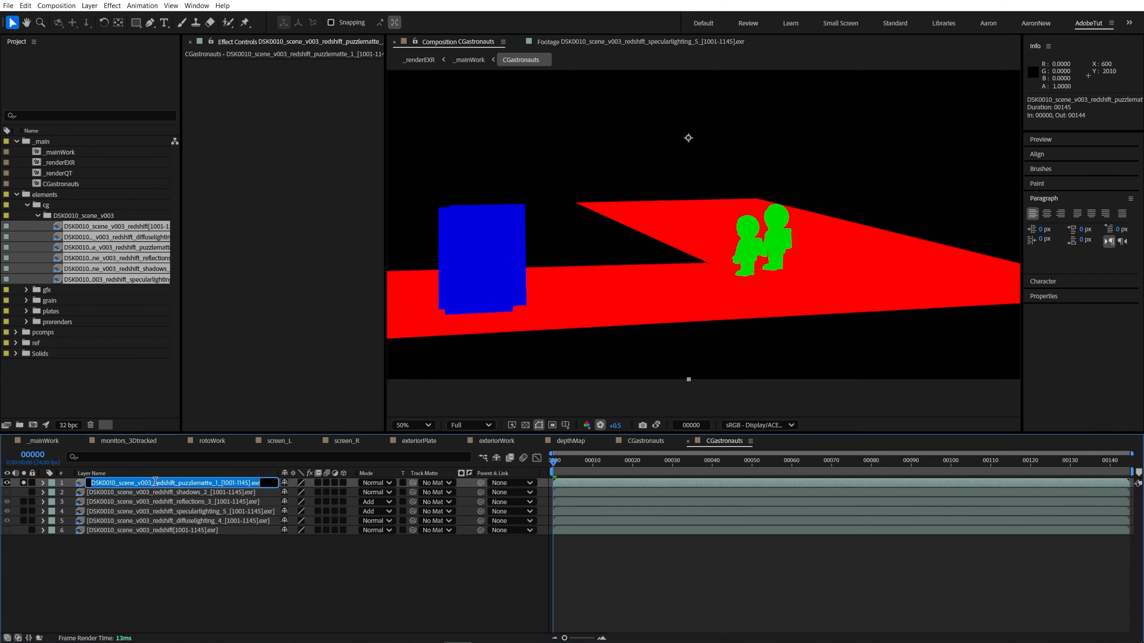
type("as")
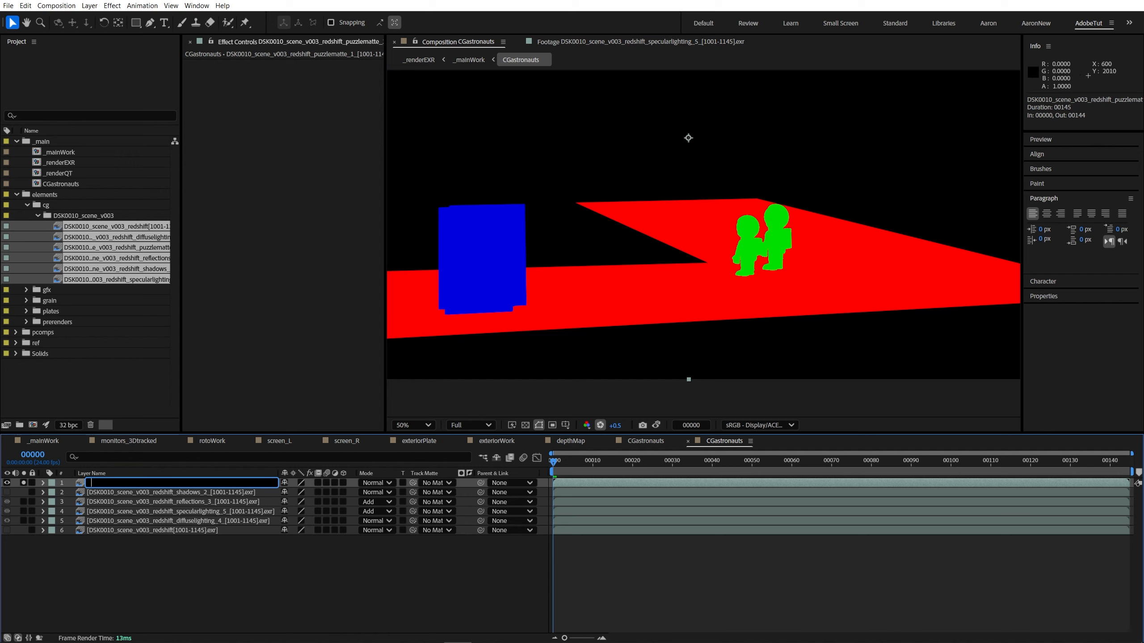
type("tte_astronaut")
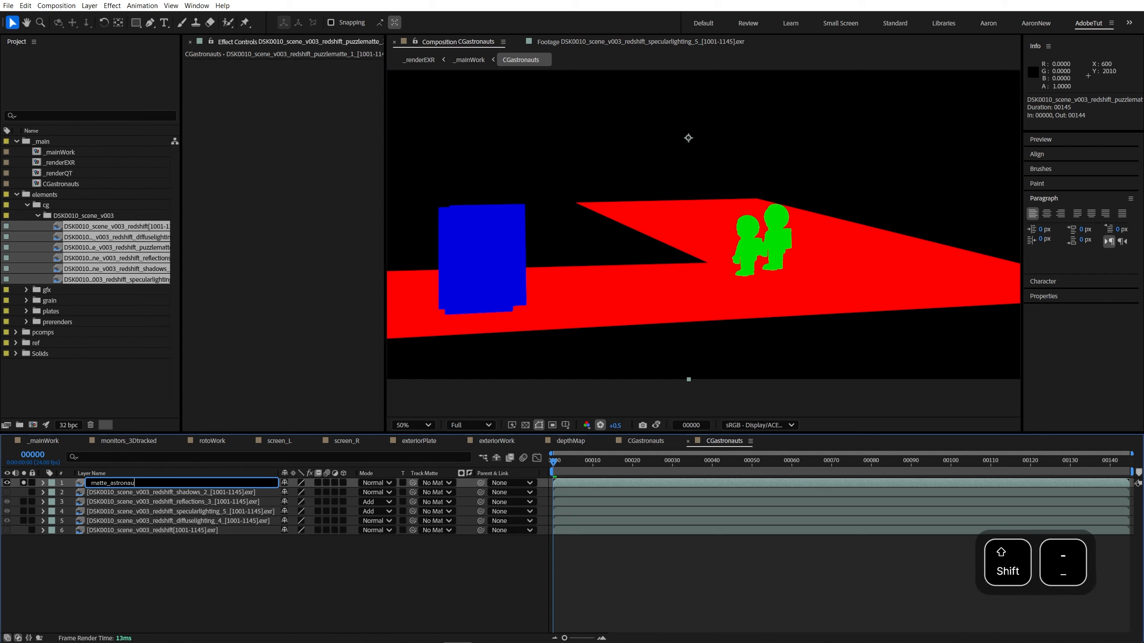
key("Return")
Step: Apply the Shift Channels effect to matte_astronaut and take both red and blue from Green to isolate the astronauts
key("ctrl+space")
type("shift")
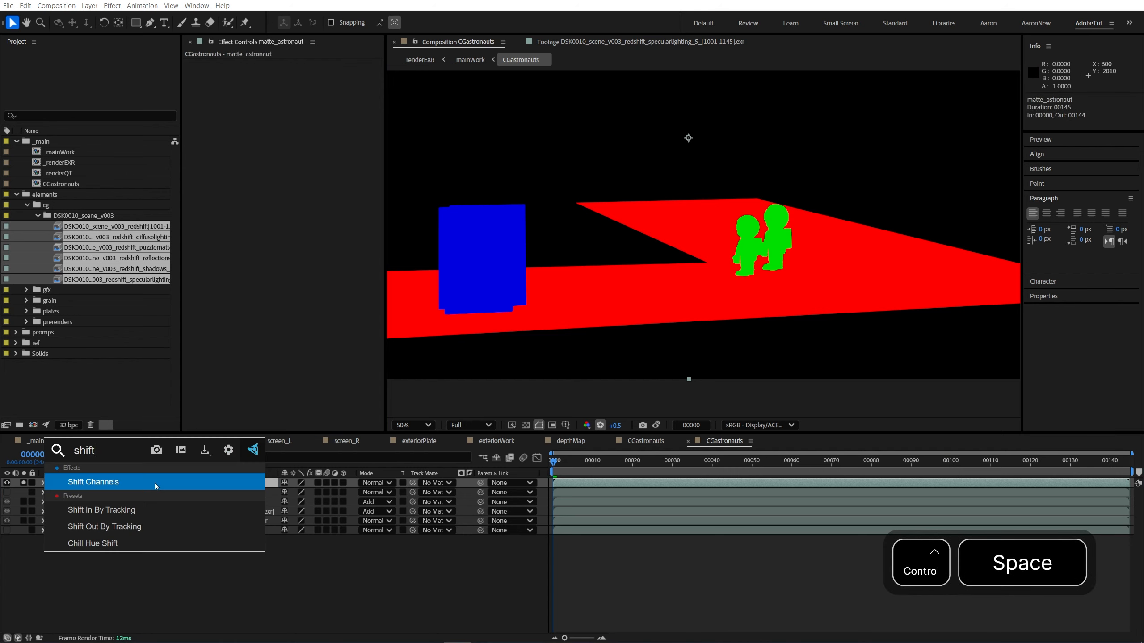
key("Return")
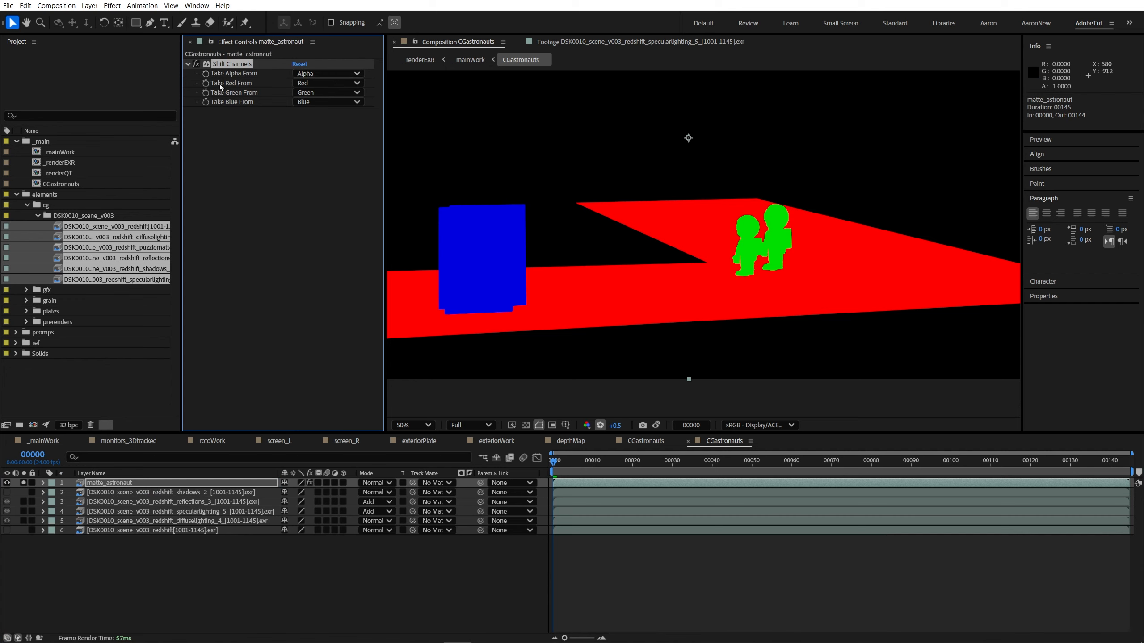
left_click(327, 83)
left_click(318, 115)
left_click(328, 102)
left_click(318, 134)
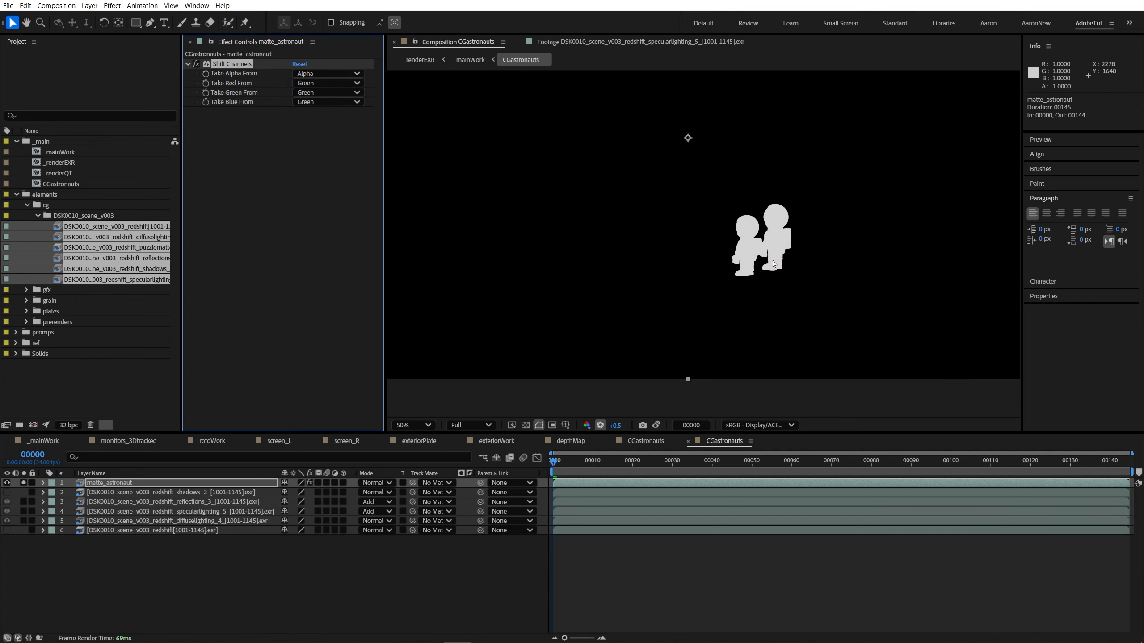
key("shift+slash")
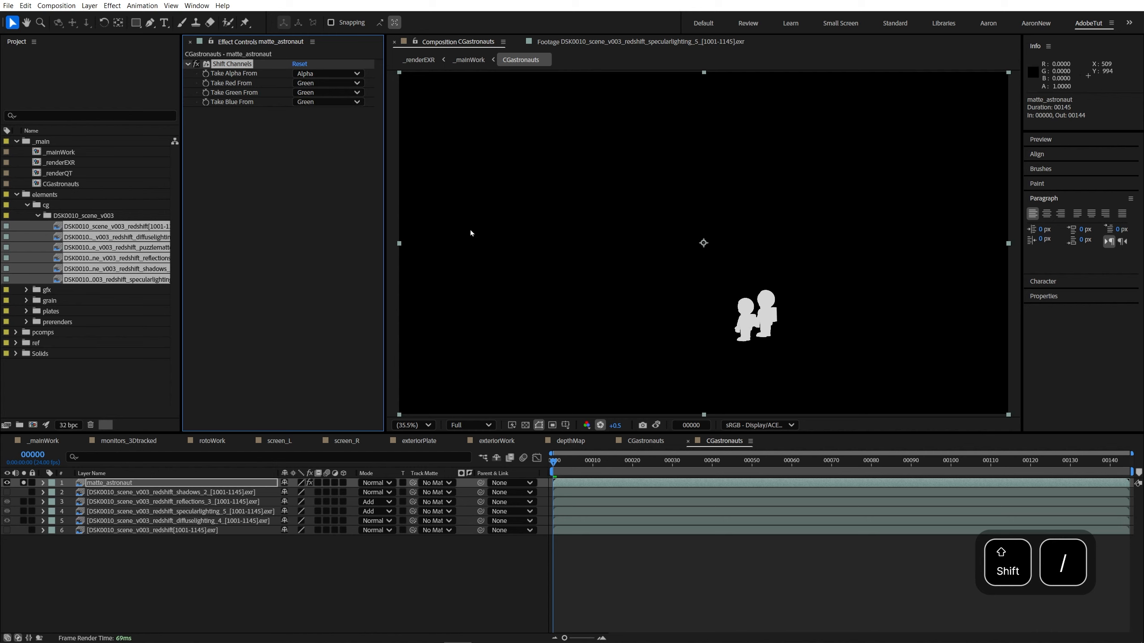
Step: Duplicate the matte_astronaut layer and name the copy matte_desk
left_click(108, 486)
key("ctrl+d")
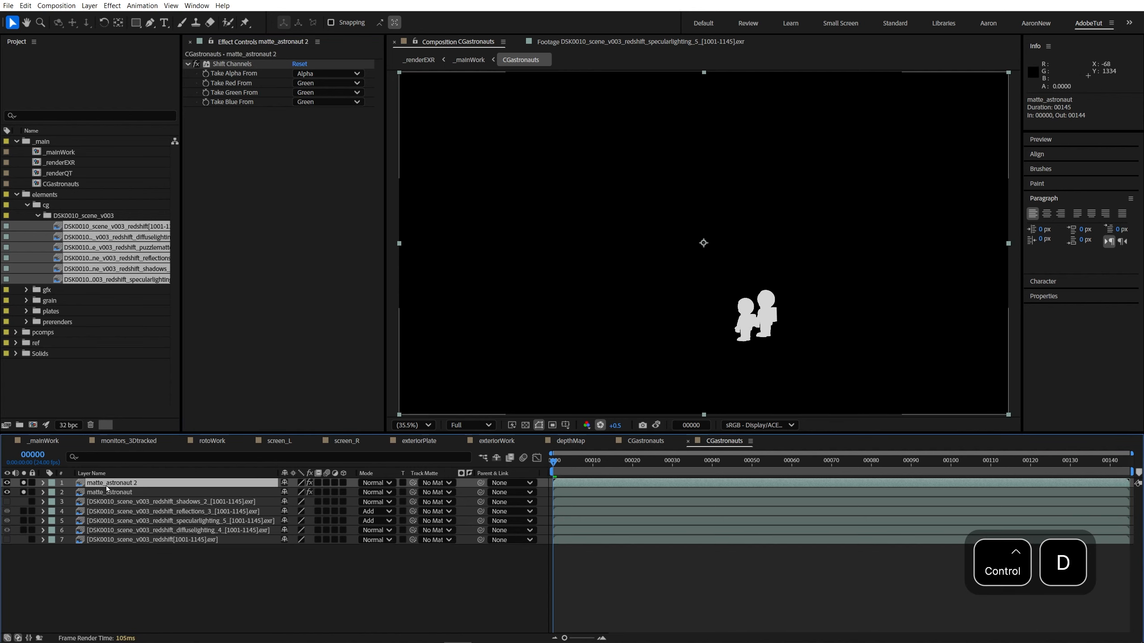
key("Return")
type("matte_")
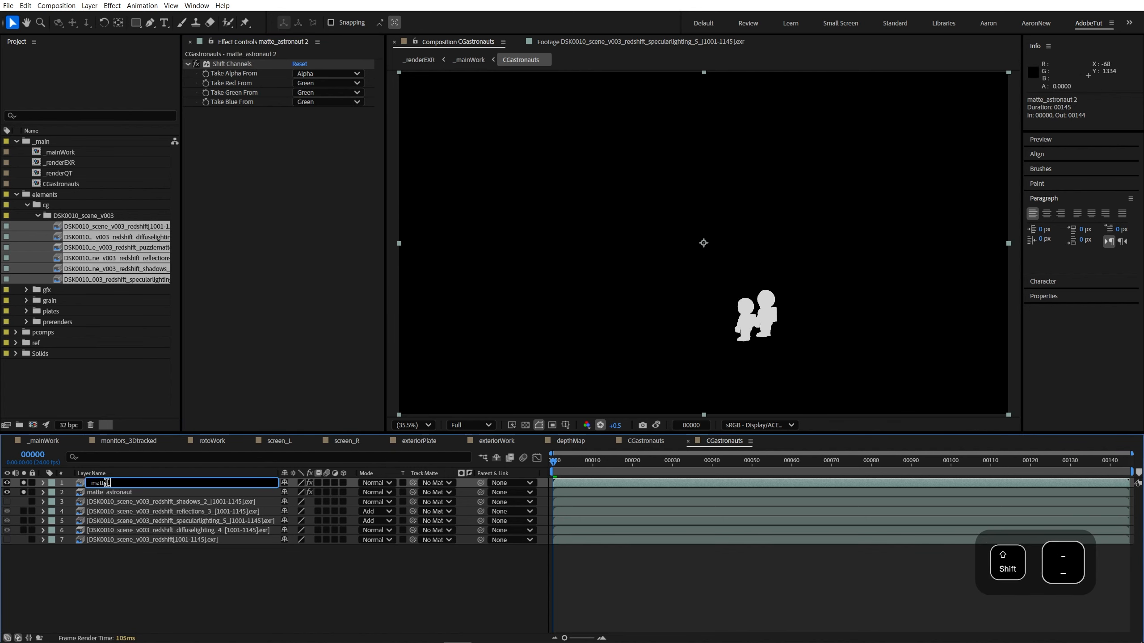
type("desk")
key("Return")
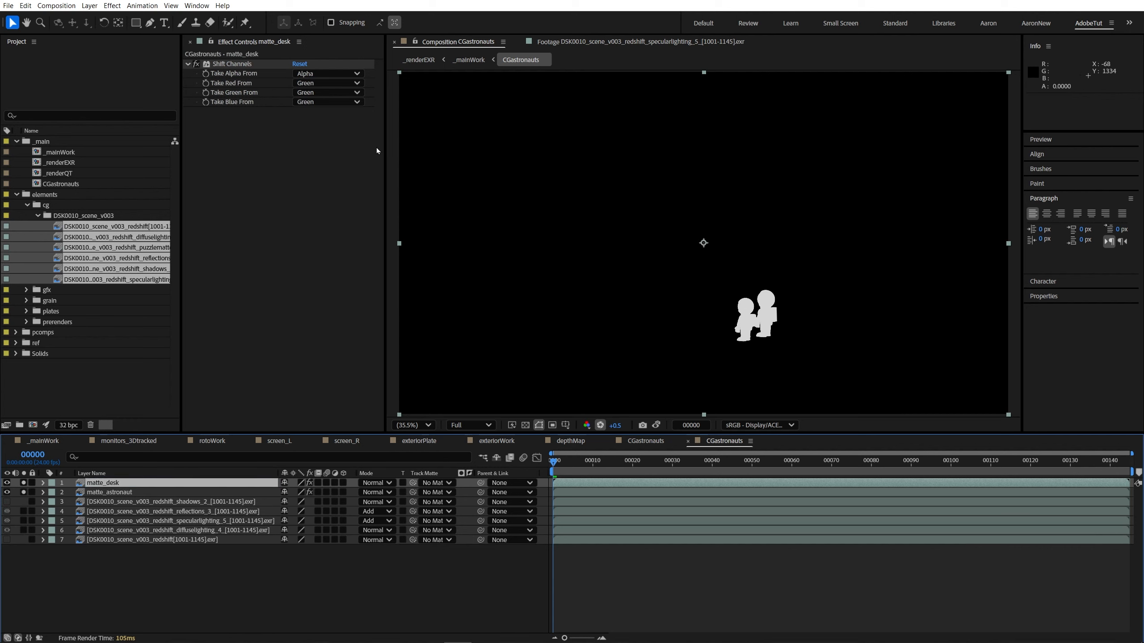
Step: Set matte_desk's Shift Channels effect to take red, green and blue from the Red channel
left_click(328, 83)
left_click(315, 105)
left_click(324, 92)
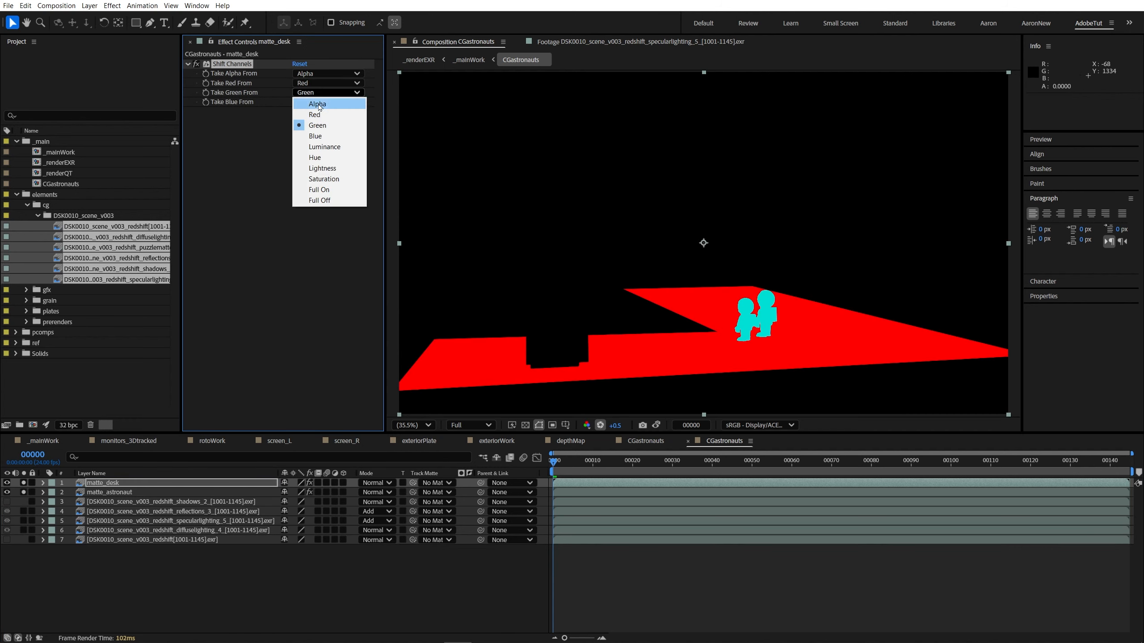
left_click(314, 114)
left_click(328, 102)
left_click(314, 124)
Step: Duplicate the matte_desk layer and name the copy matte_books
left_click(118, 483)
key("ctrl+d")
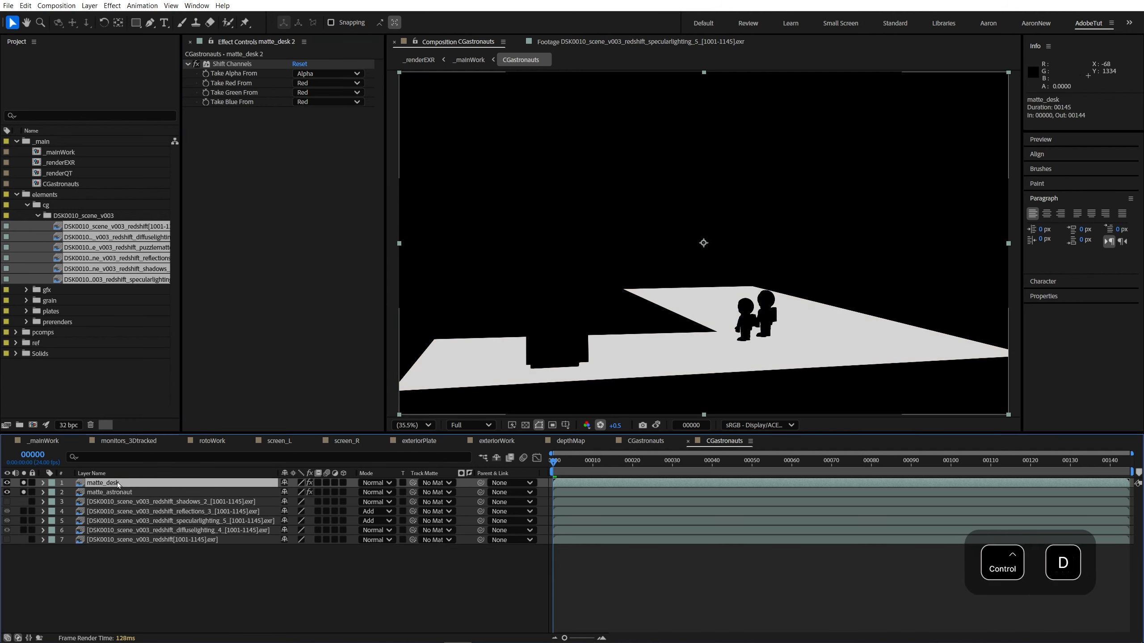
key("Return")
type("matte_do")
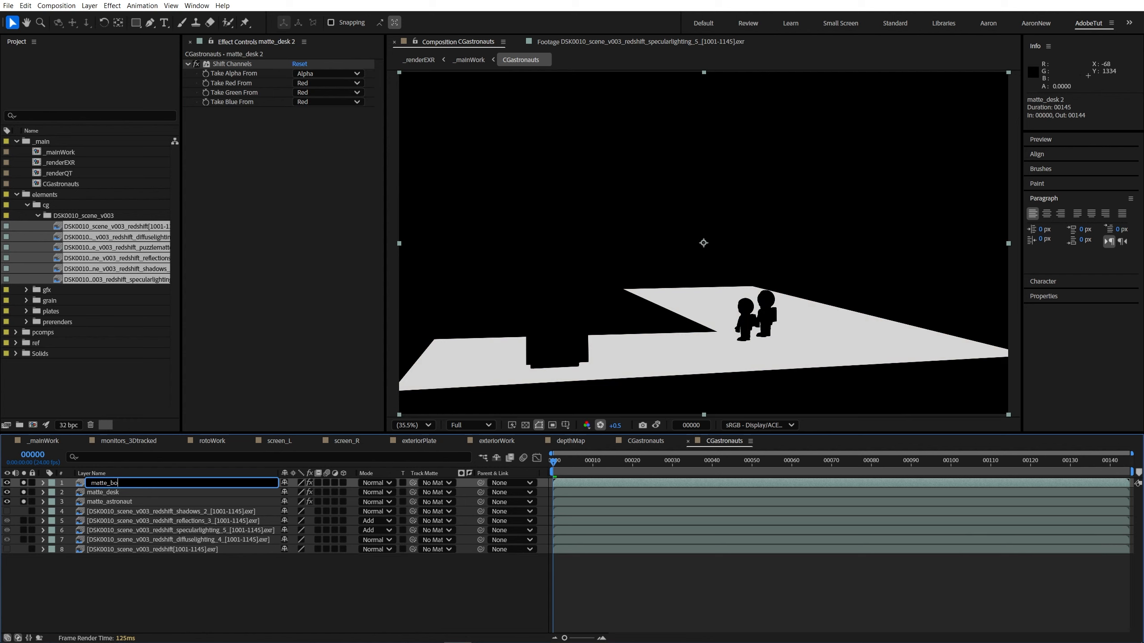
type("oks")
key("Return")
Step: Set matte_books' Shift Channels effect to take red, green and blue from the Blue channel
left_click(315, 83)
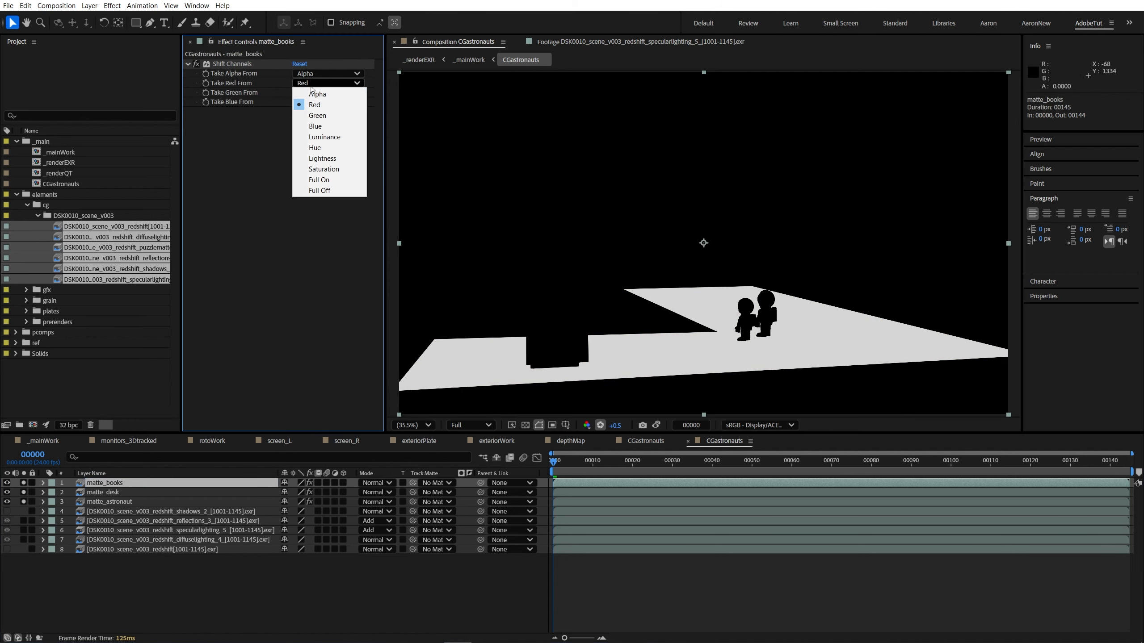
left_click(317, 116)
left_click(311, 84)
left_click(316, 126)
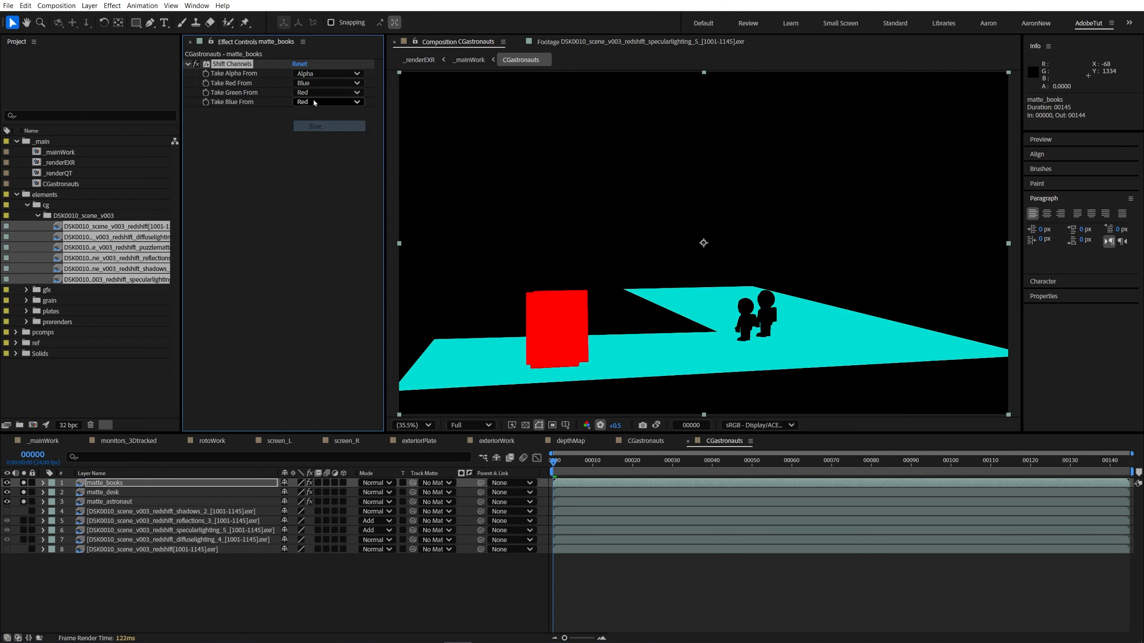
left_click(324, 93)
left_click(315, 136)
left_click(325, 102)
left_click(315, 145)
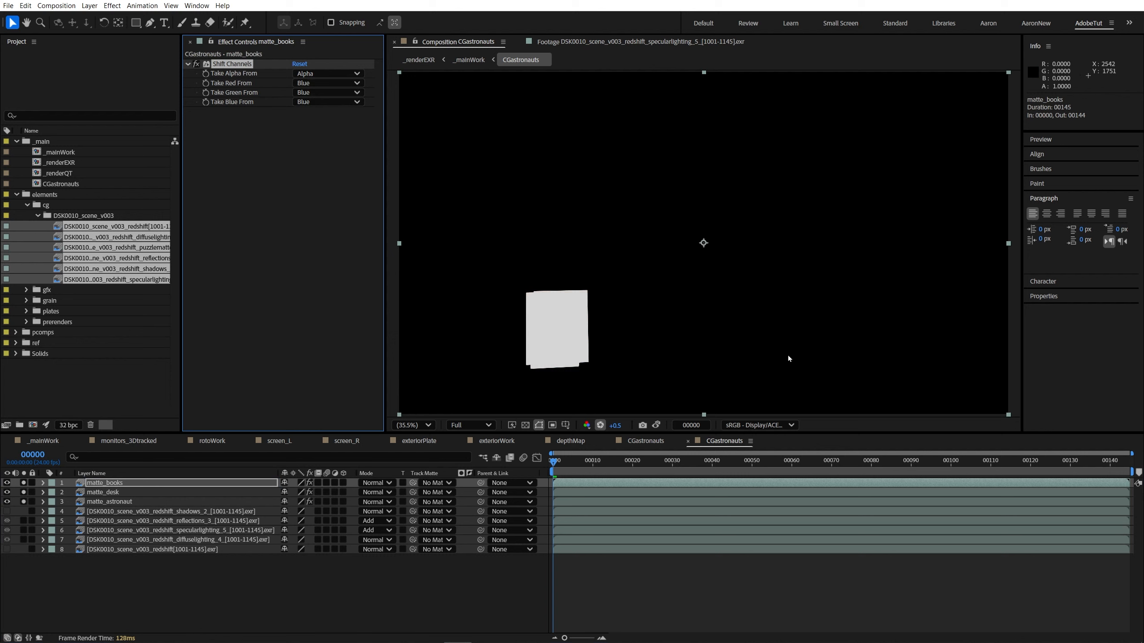
Step: Unsolo and hide the books, desk and astronaut matte layers and move them to the bottom of the layer stack
left_click(123, 502, "shift")
left_click(125, 581)
left_click(108, 485)
left_click(128, 501)
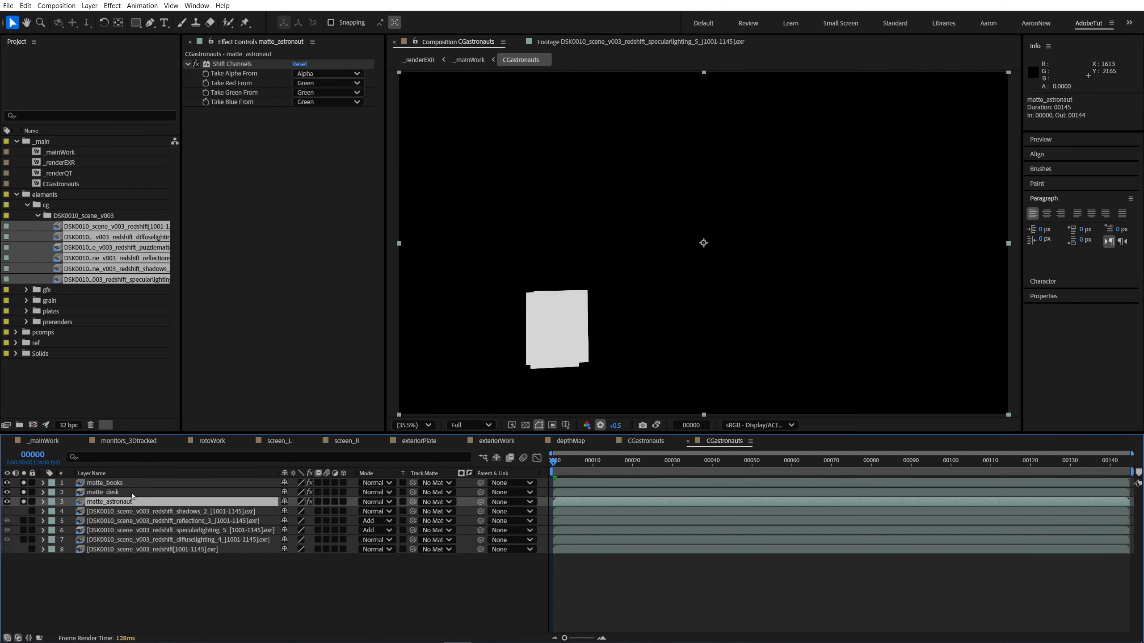
mouse_move(23, 483)
left_mouse_down()
mouse_move(23, 501)
mouse_move(6, 483)
left_mouse_up()
left_click(103, 483, "shift")
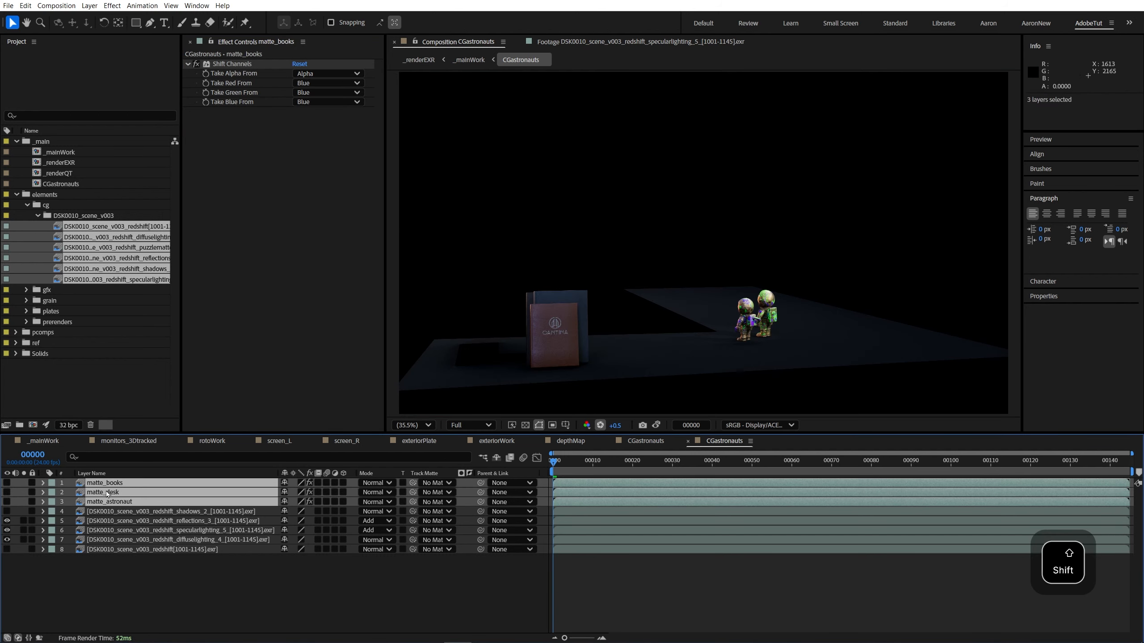
left_click_drag(103, 483, 116, 575)
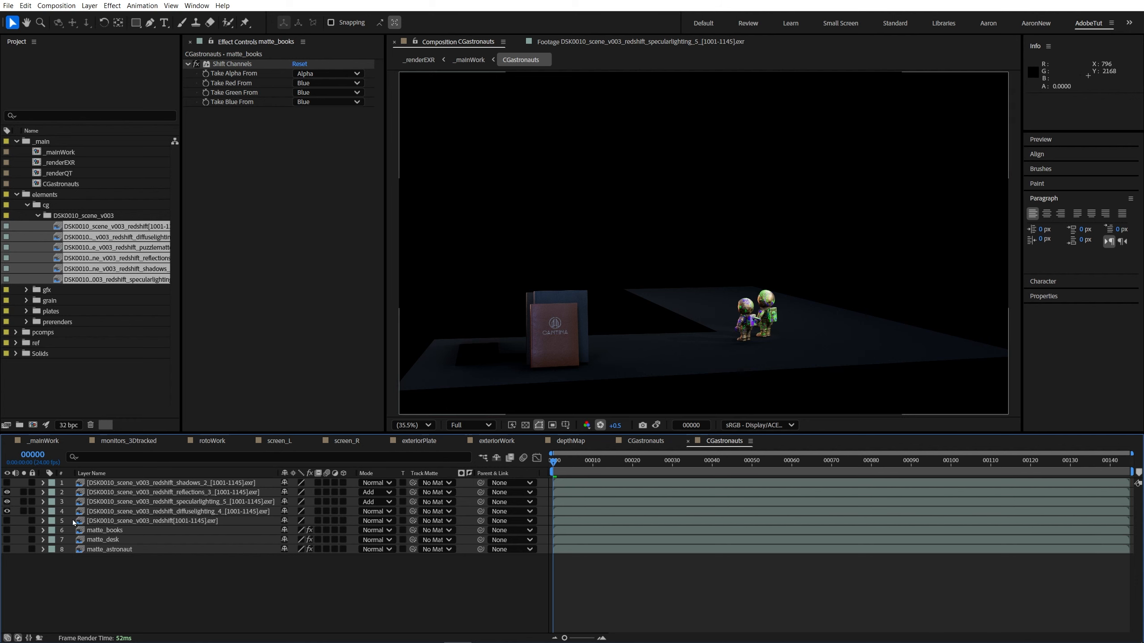
Step: Check the transparency around the astronauts and desk in the combined passes
scroll(727, 352, "up", 2)
left_click_drag(728, 352, 503, 156)
scroll(561, 237, "down", 1)
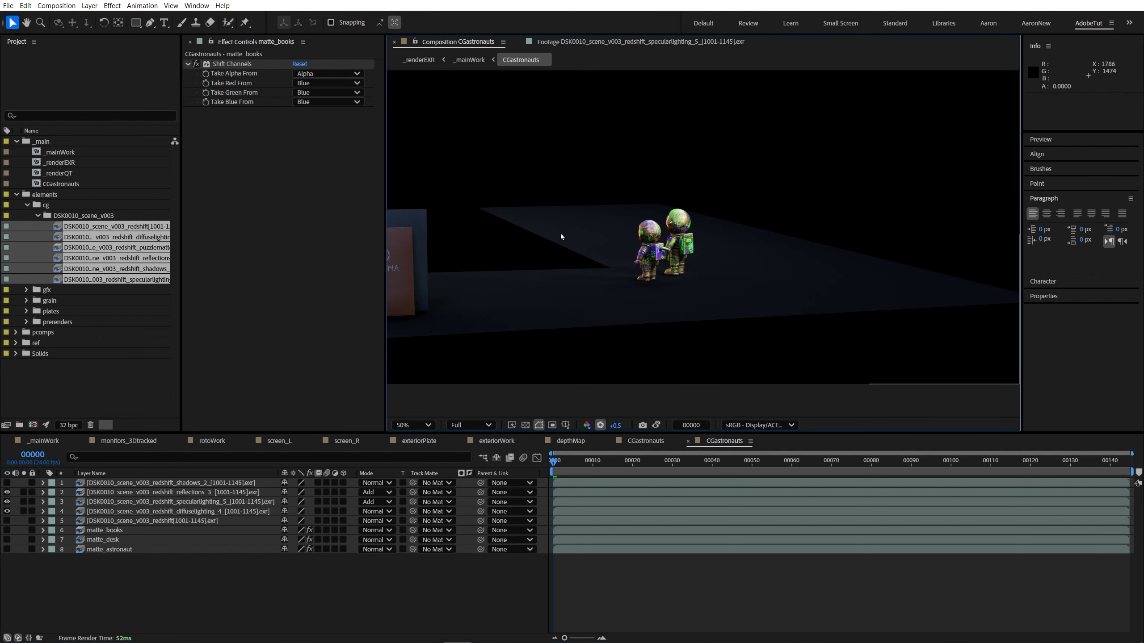
left_click(523, 427)
left_click_drag(622, 264, 579, 275)
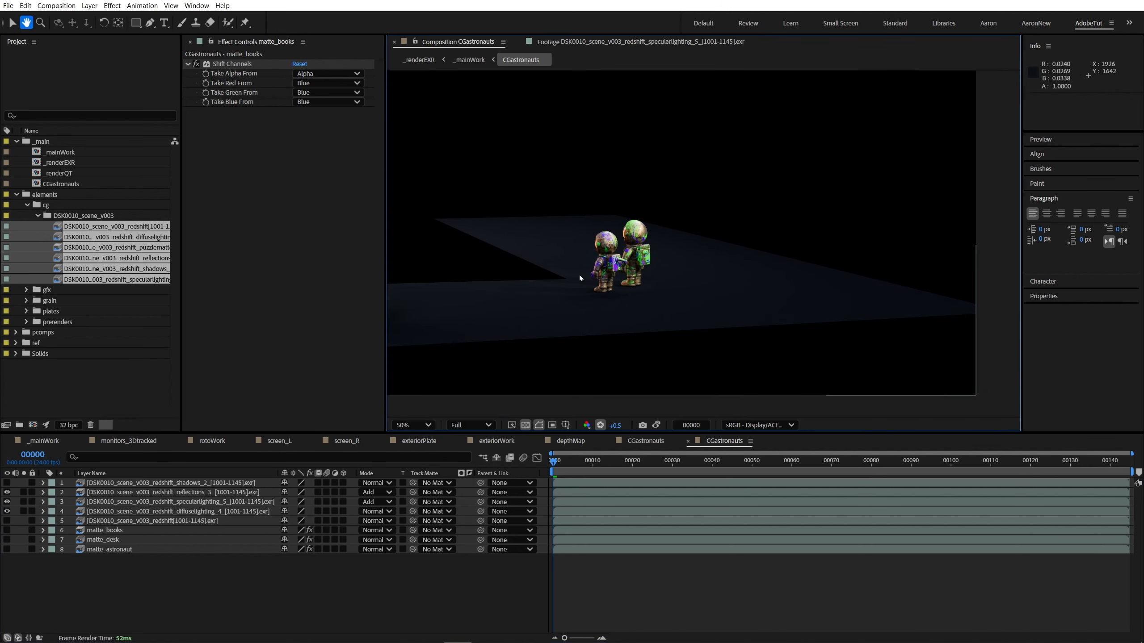
Step: Pre-compose the reflections, specular lighting and diffuse lighting layers into astro_CGbase, moving all attributes into the new composition
left_click(129, 492)
left_click(173, 512)
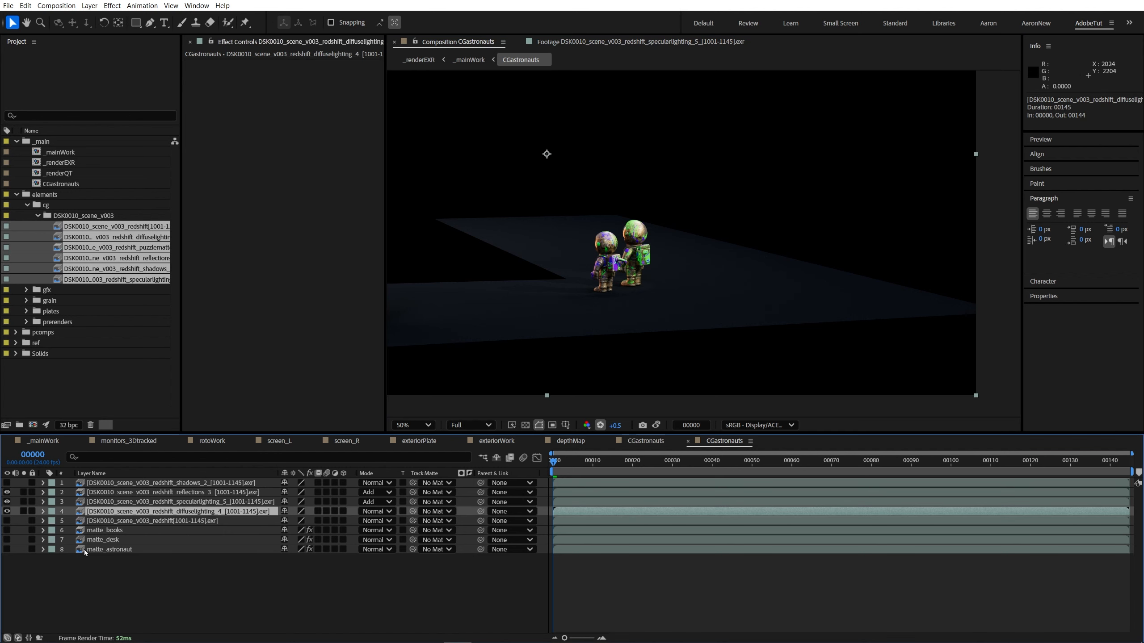
left_click(132, 493)
left_click(137, 513, "shift")
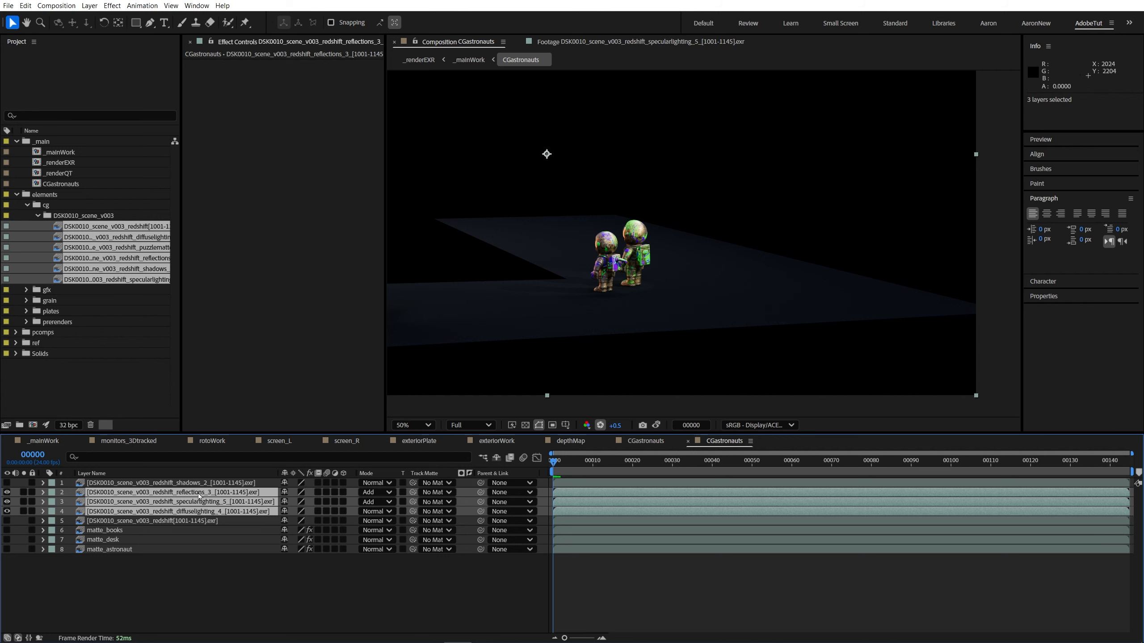
key("ctrl+shift+c")
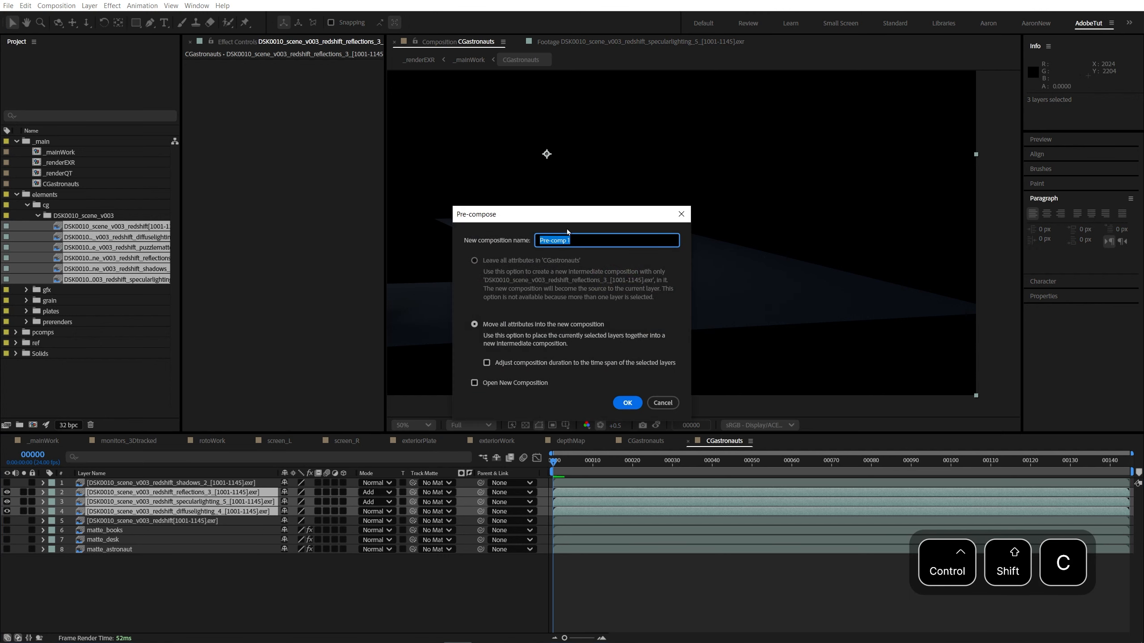
left_click_drag(567, 216, 259, 251)
key("BackSpace")
type("astro_CGbase")
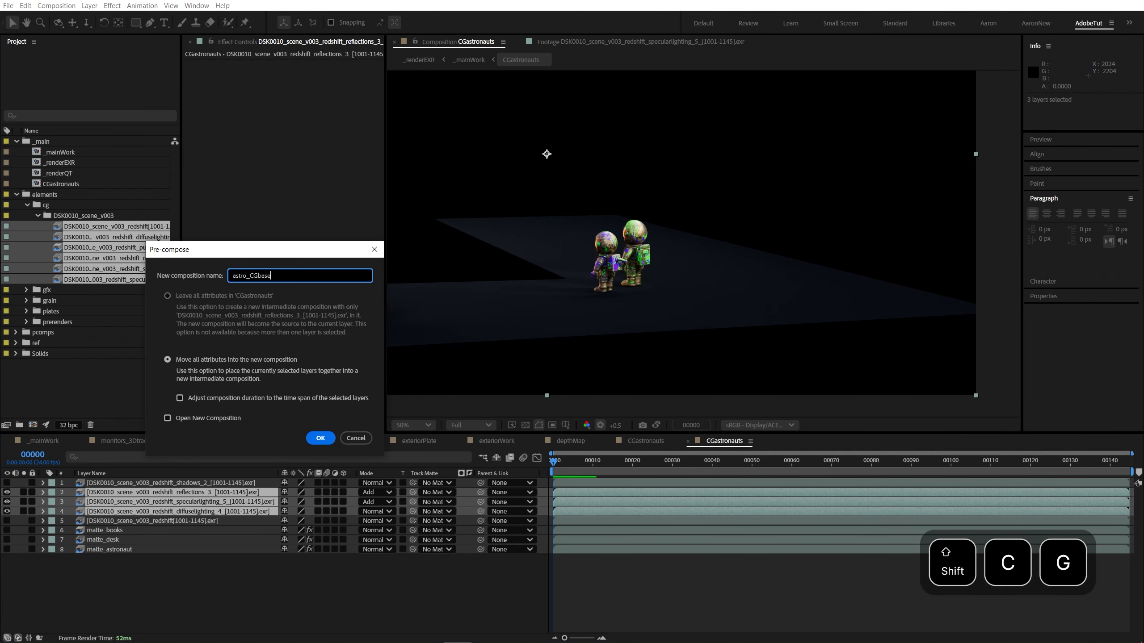
key("Return")
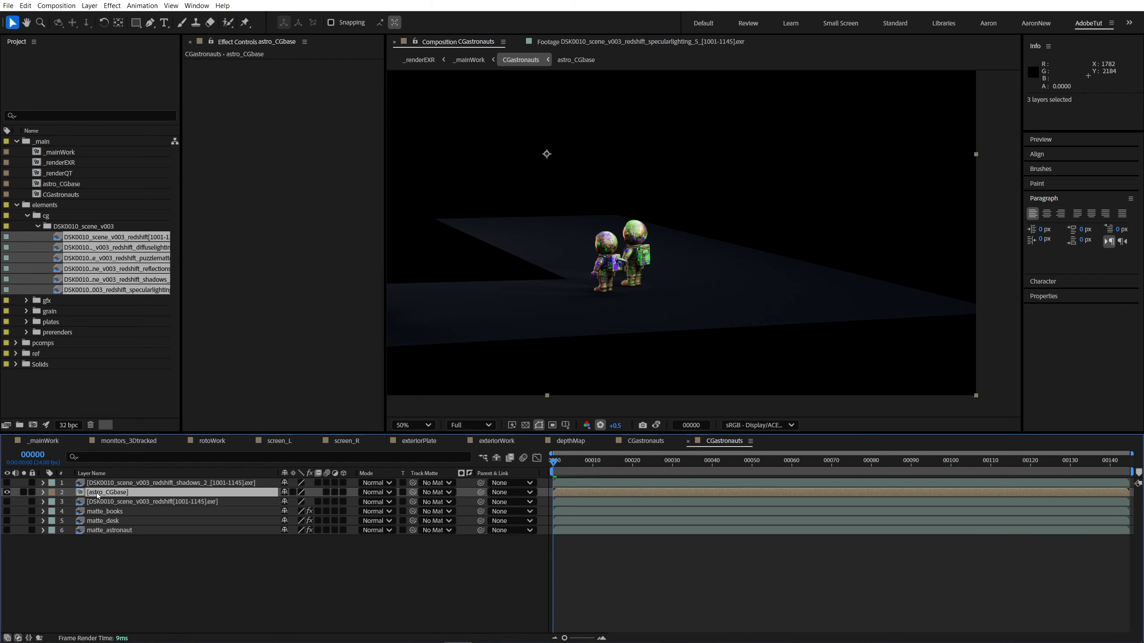
Step: Open the astro_CGbase precomp to review its lighting passes, and return to the CGastronauts composition
double_click(97, 493)
left_click_drag(108, 511, 189, 536)
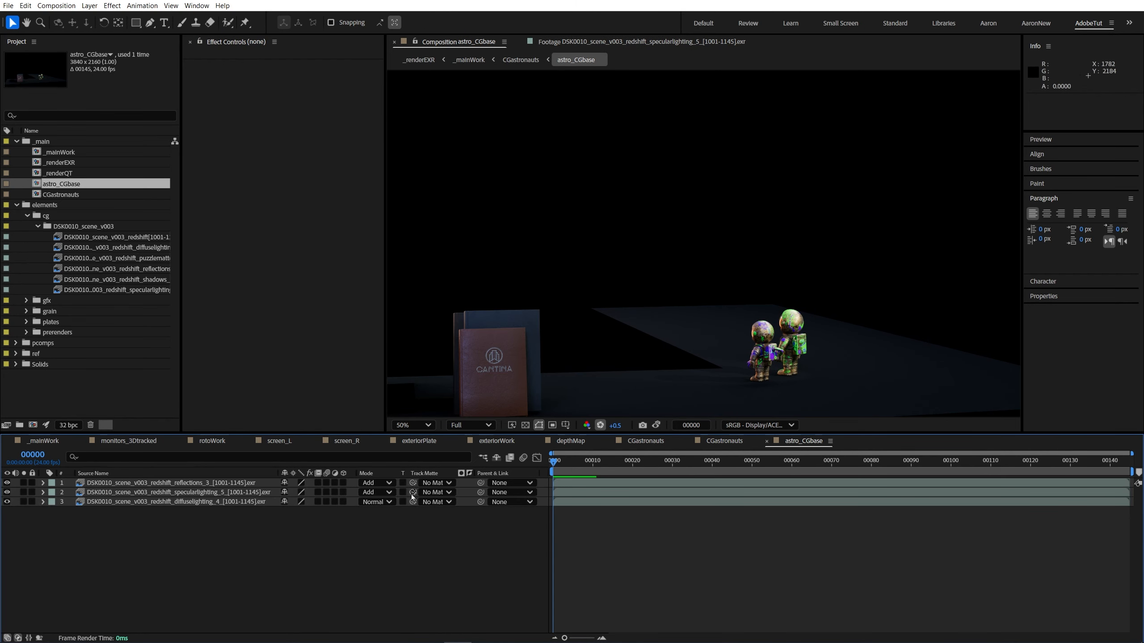
left_click(203, 492)
left_click(203, 483)
left_click_drag(738, 351, 648, 290)
key("Tab")
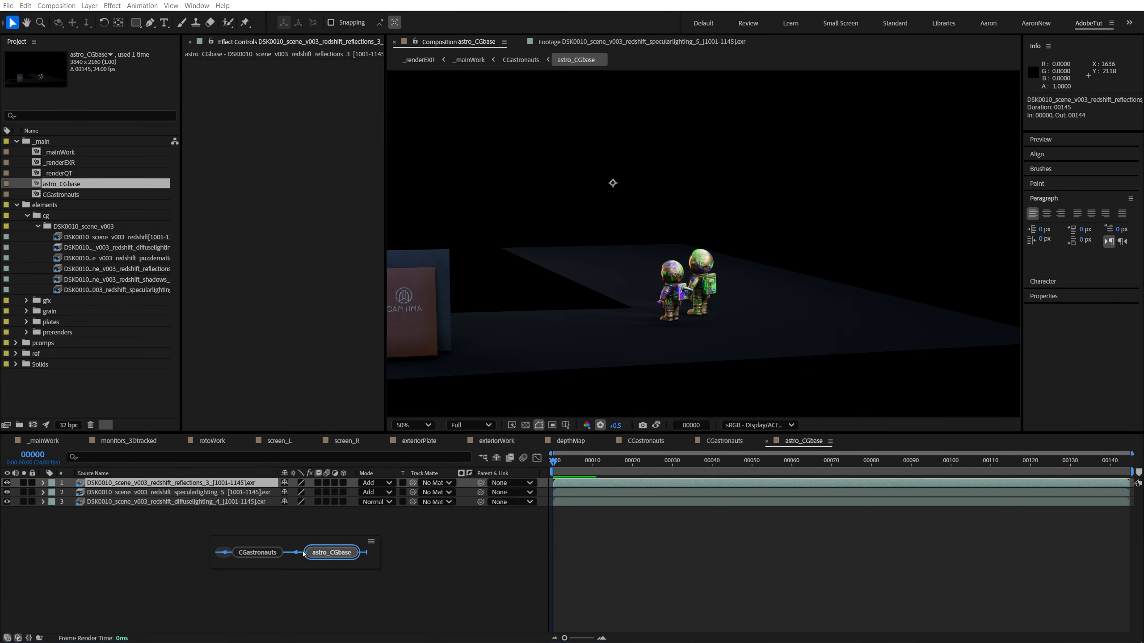
left_click(258, 553)
Step: Assign matte_astronaut as the track matte of the astro_CGbase layer and switch it to a luma matte
left_click(148, 493)
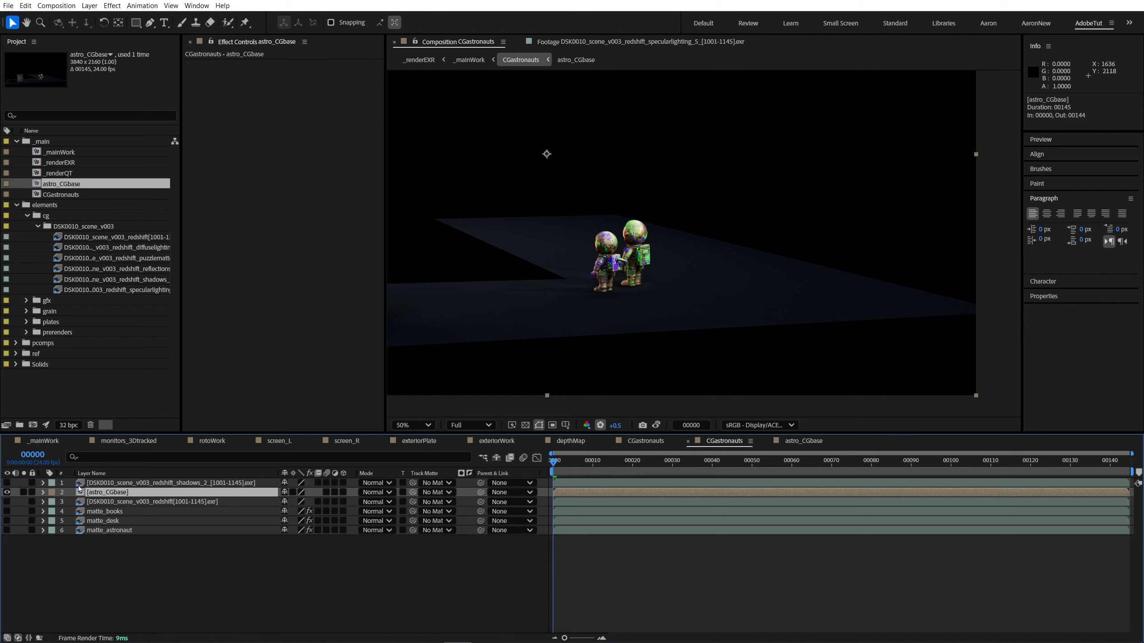
left_click_drag(413, 492, 155, 531)
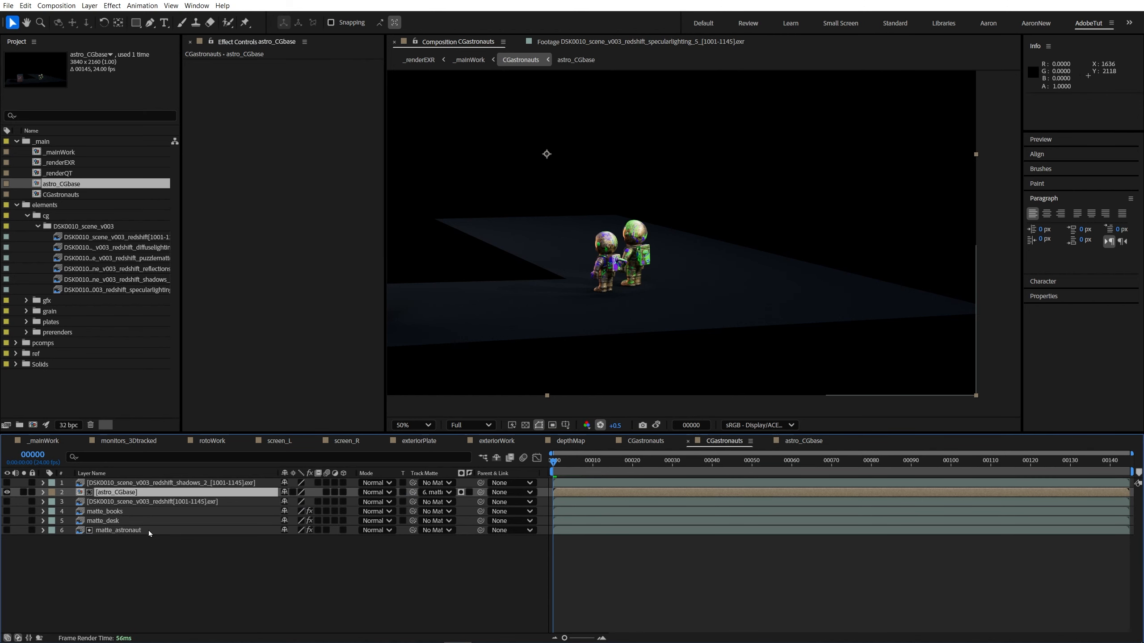
left_click(149, 532)
left_click(461, 492)
Step: Show the transparency grid and inspect the edges of the matted astronauts up close
mouse_move(568, 357)
left_mouse_down()
mouse_move(767, 354)
mouse_move(590, 360)
left_mouse_up()
left_click(525, 425)
left_click_drag(438, 311, 602, 339)
key("shift+/")
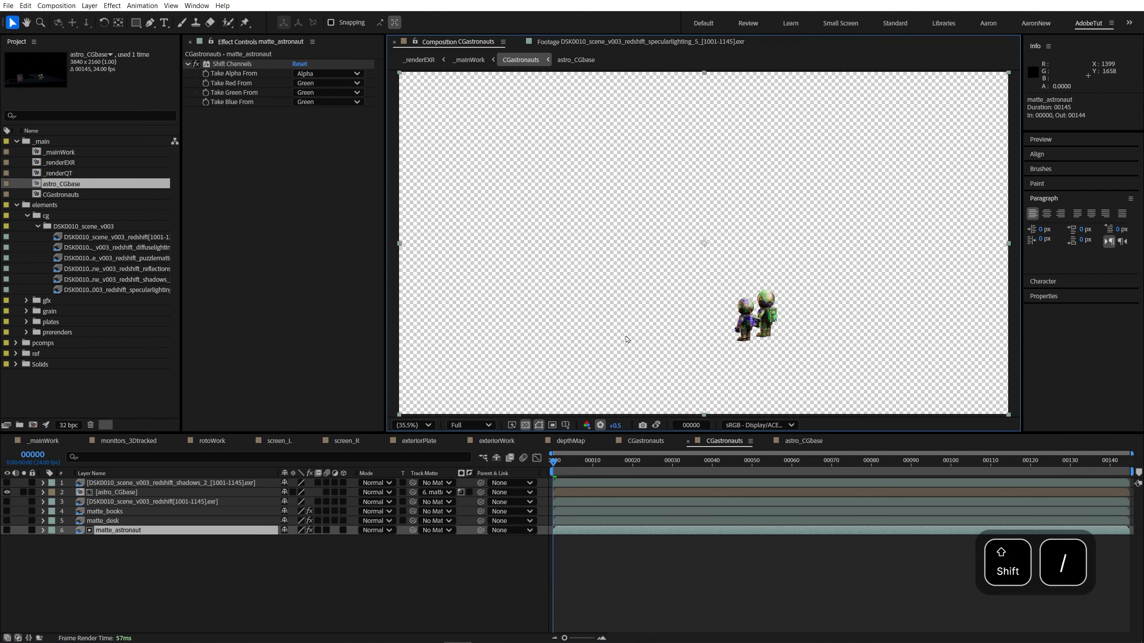
scroll(780, 331, "up", 5)
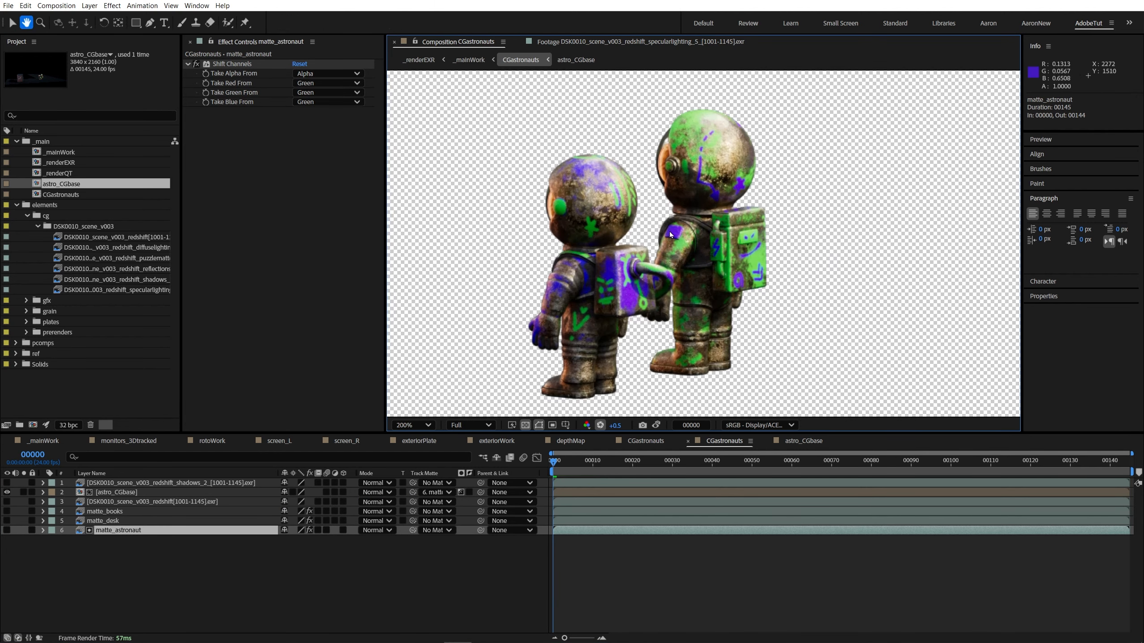
scroll(670, 234, "down", 3)
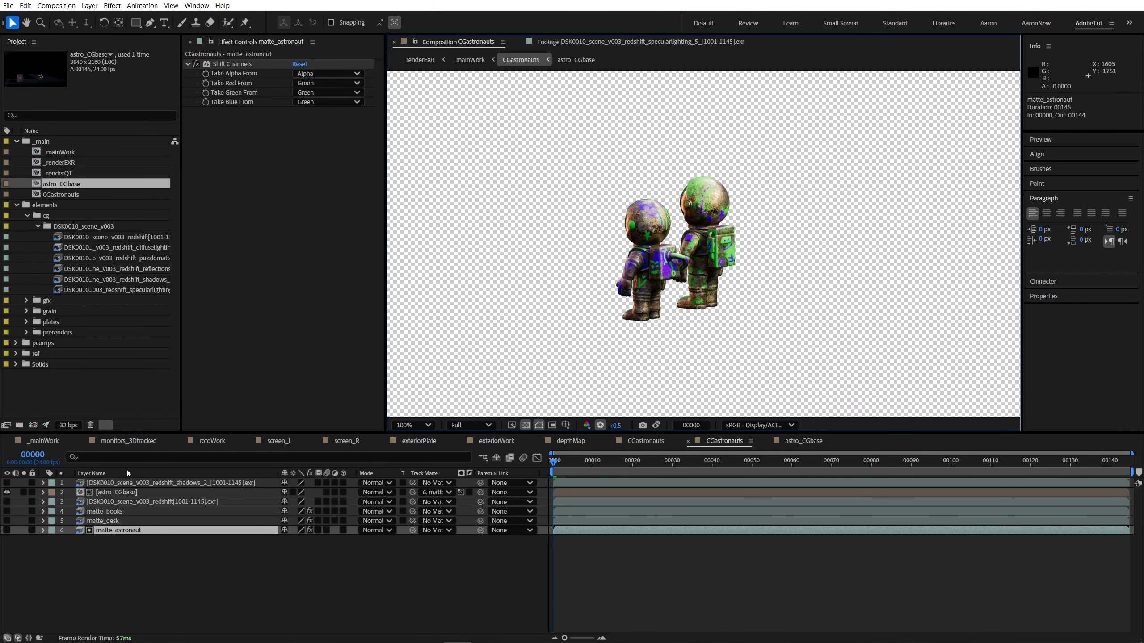
Step: Preview the redshift shadows pass, move its layer below the main redshift render layer, and hide it
left_click(158, 483)
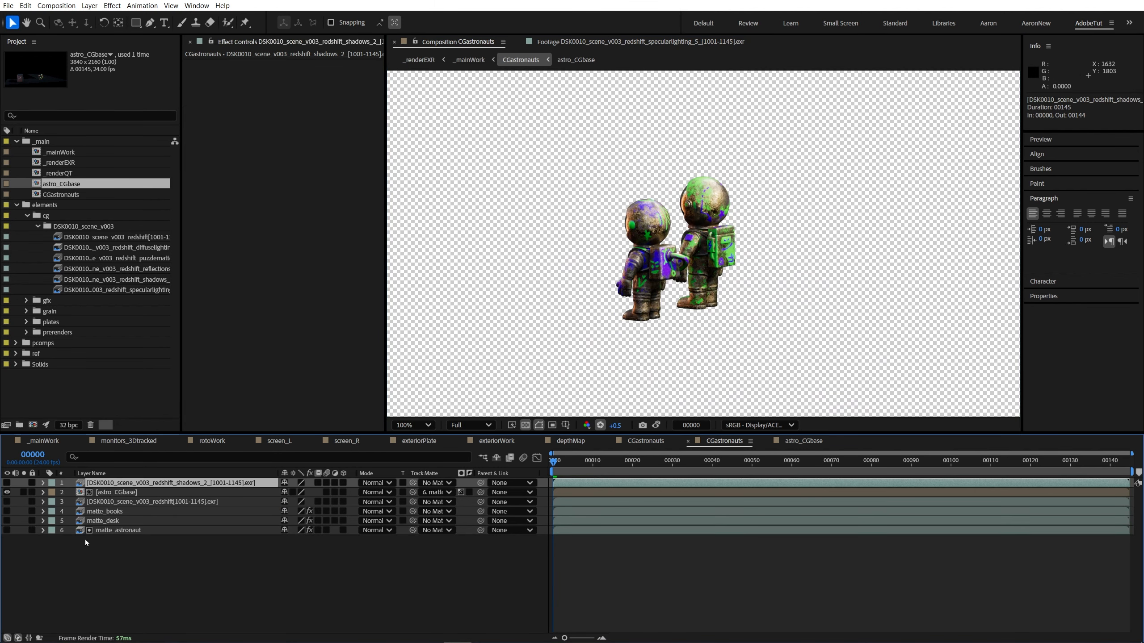
left_click(142, 503)
left_click(144, 483)
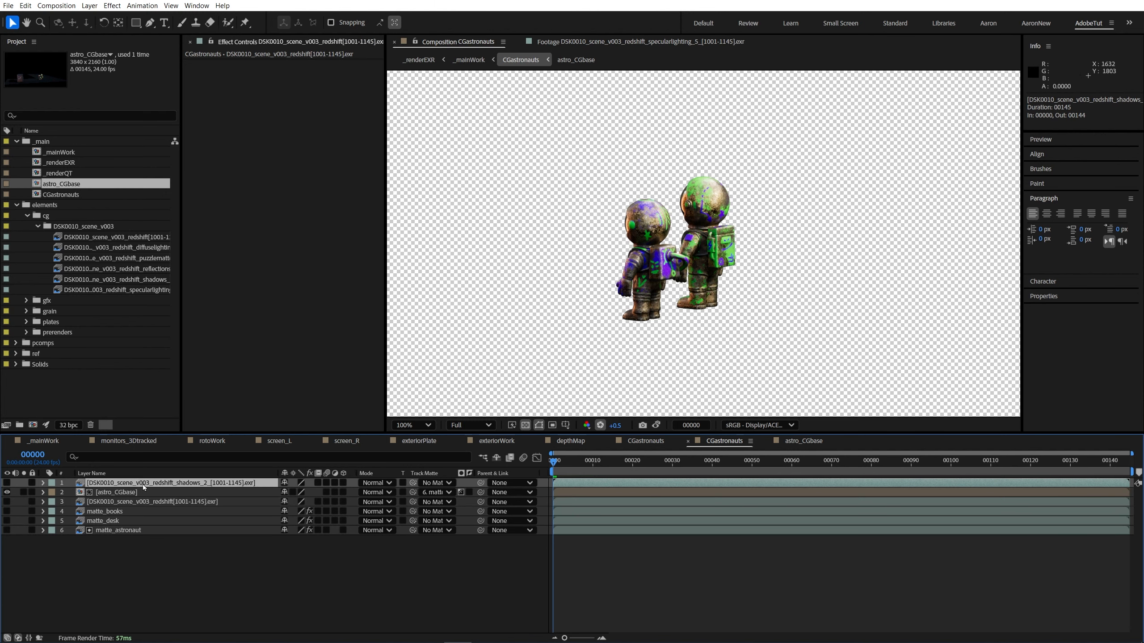
left_click(7, 483)
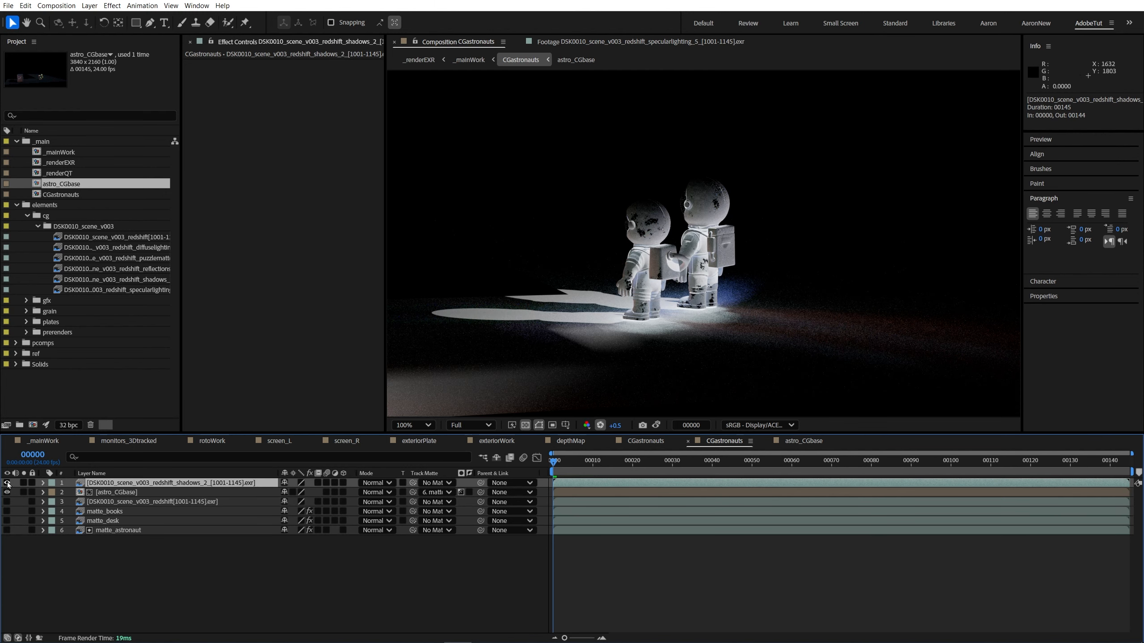
left_click_drag(116, 482, 94, 508)
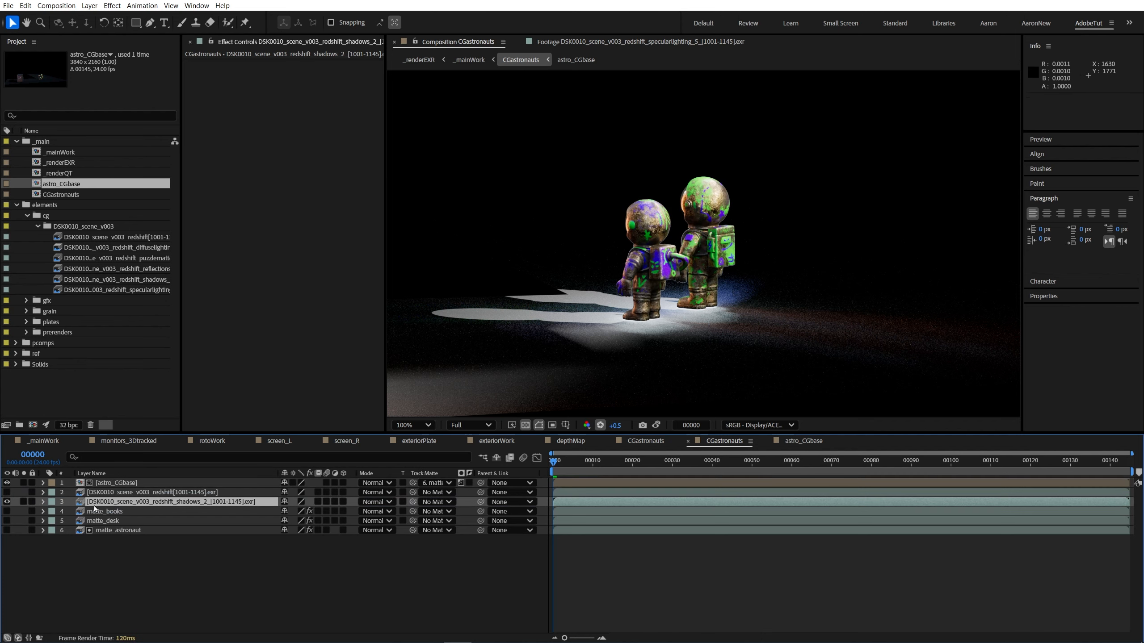
left_click(8, 502)
Step: Create a comp-sized black solid above astro_CGbase and rename it shadow
left_click(116, 483)
key("ctrl+y")
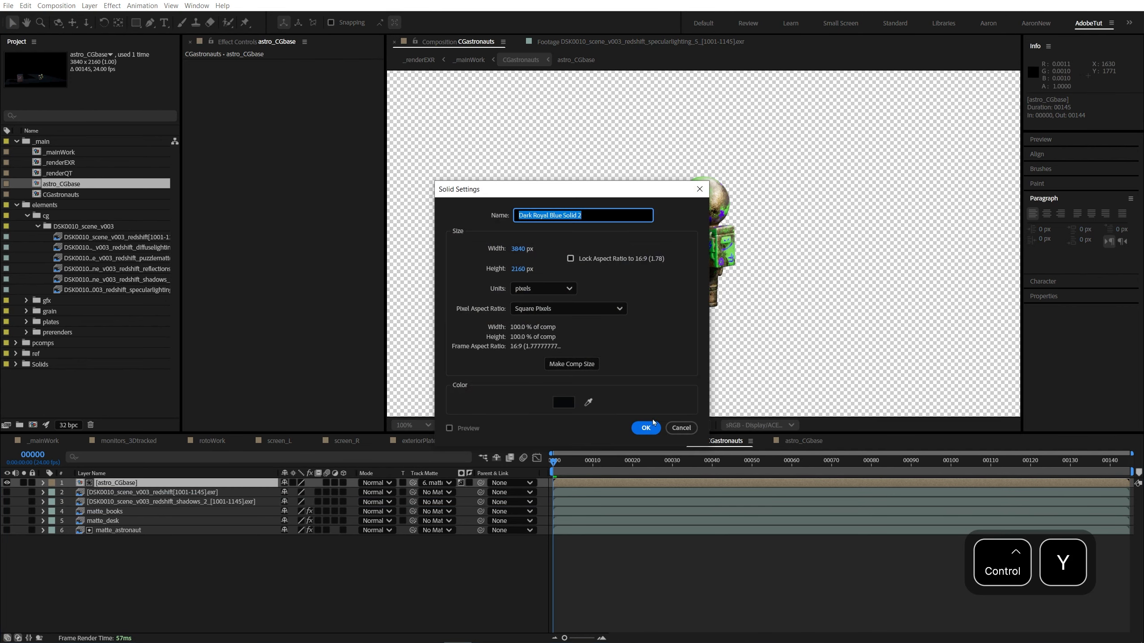
left_click(563, 402)
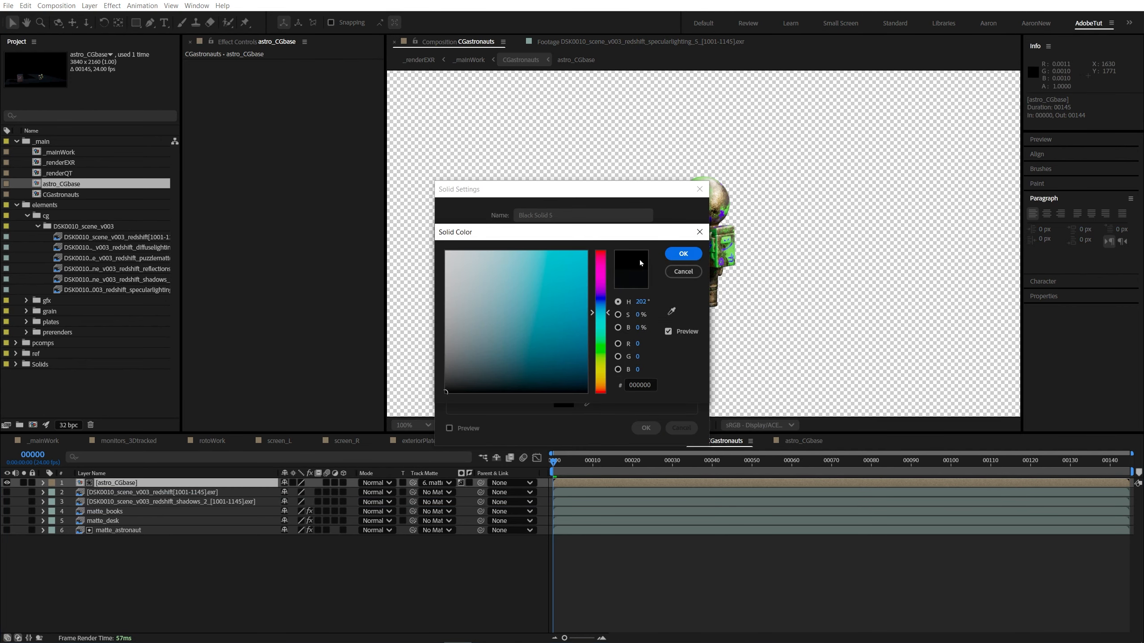
left_click(683, 254)
key("Return")
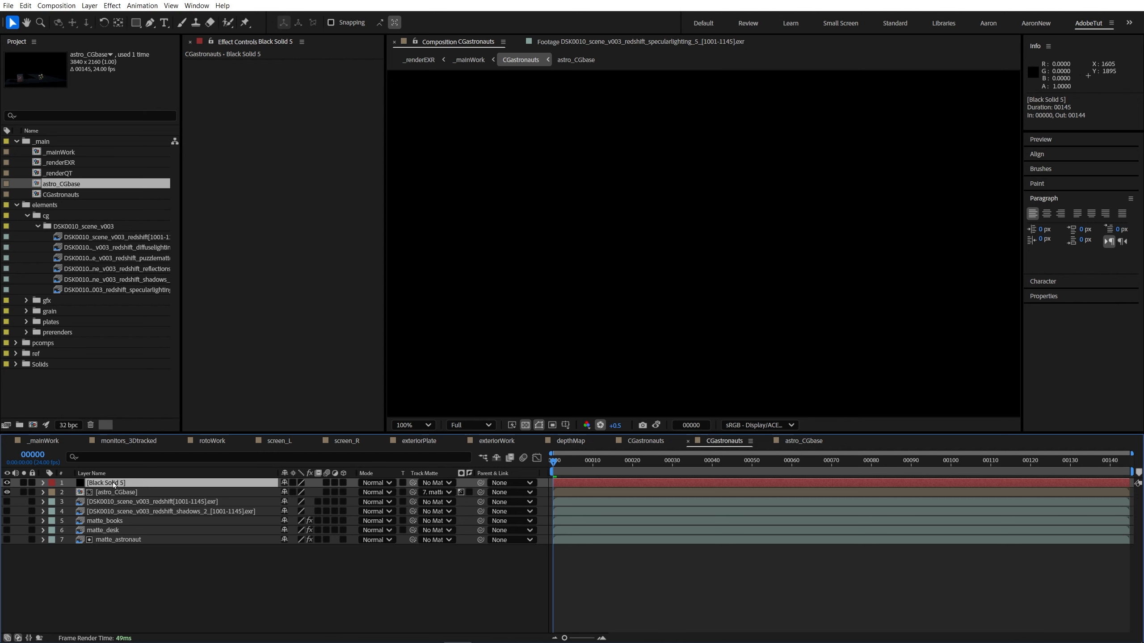
key("Return")
type("shadow")
key("Return")
Step: Assign the redshift shadows pass as the shadow layer's luma track matte and inspect the shadows across the frame
left_click_drag(413, 484, 414, 511)
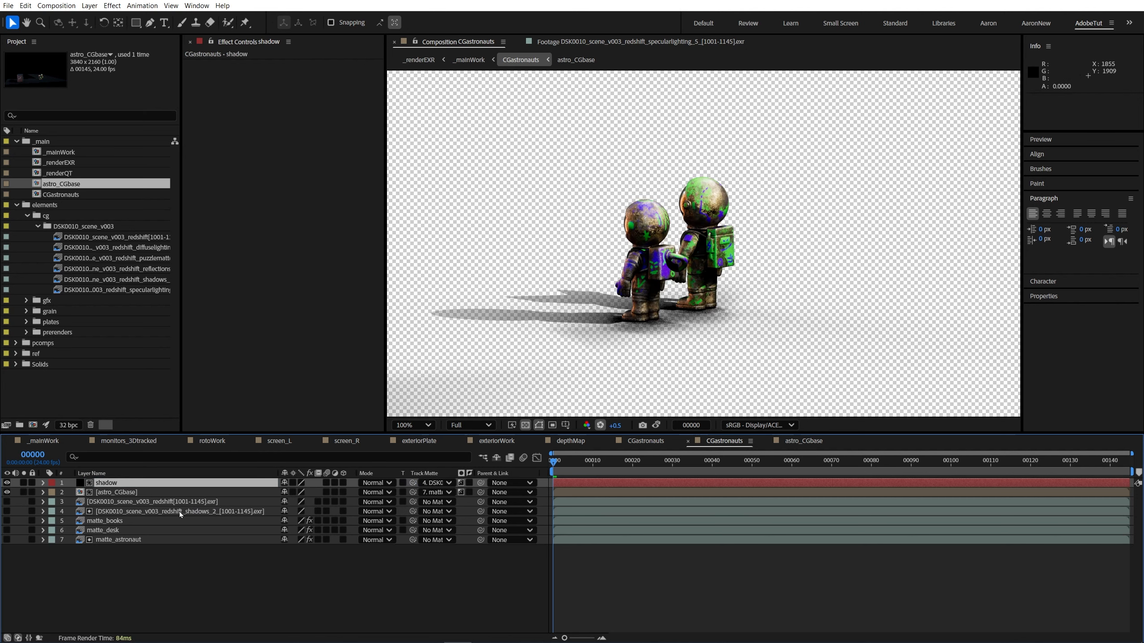
key("comma")
scroll(603, 341, "up", 1)
left_click_drag(622, 356, 691, 330)
scroll(690, 334, "up", 1)
scroll(689, 337, "down", 1)
scroll(690, 339, "down", 2)
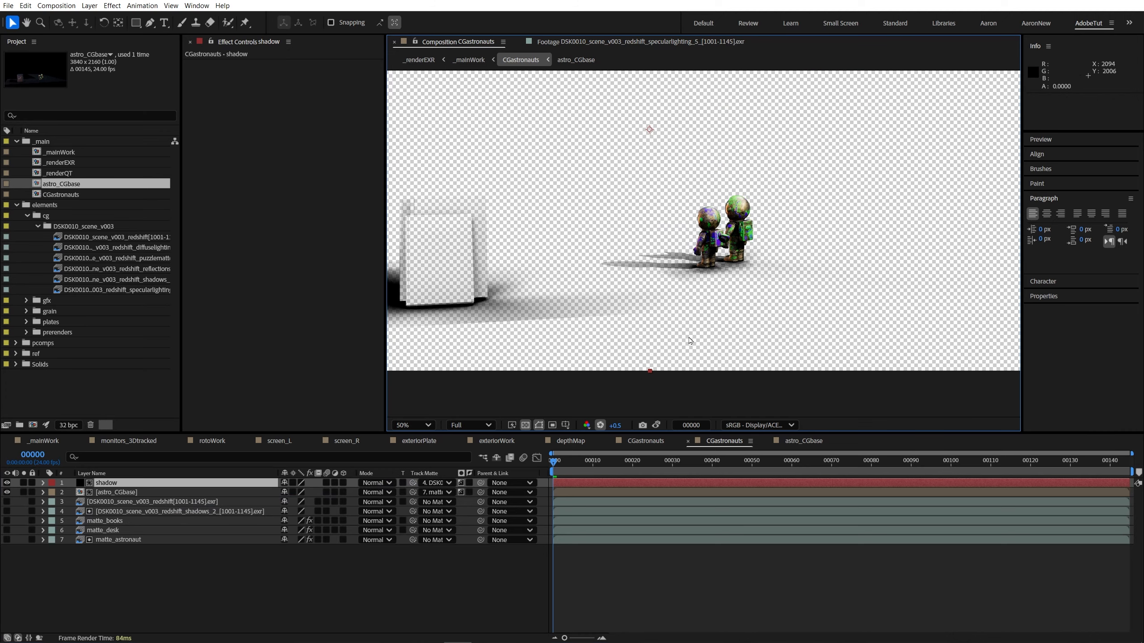
left_click_drag(617, 310, 374, 292)
scroll(704, 311, "up", 1)
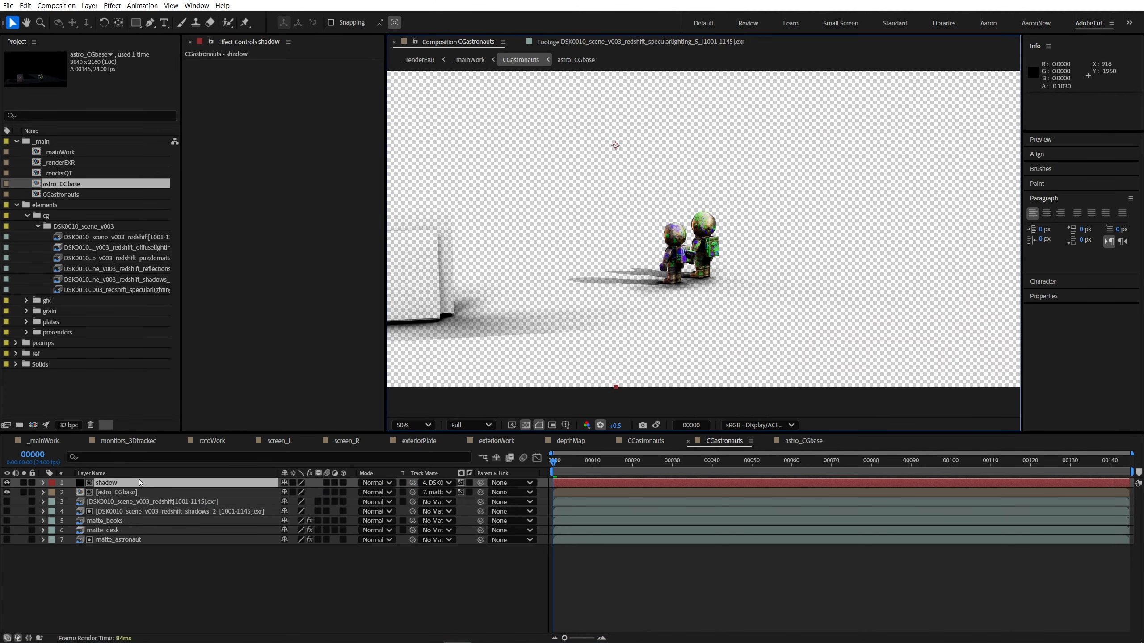
scroll(740, 314, "down", 1)
Step: Draw a closed seven-point RotoBezier mask on the shadow layer around the astronauts and their cast shadows, excluding the books' shadow
key("g")
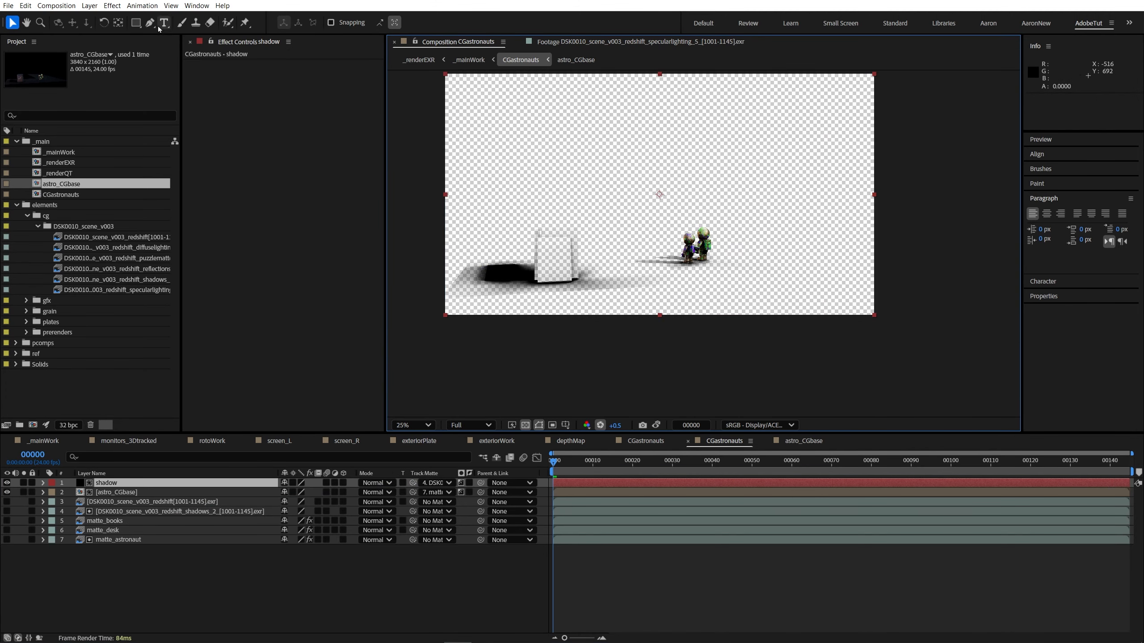
left_click(608, 175)
left_click(575, 246)
left_click(614, 263)
left_click(658, 272)
left_click(737, 295)
left_click(831, 226)
left_click(771, 153)
left_click(607, 175)
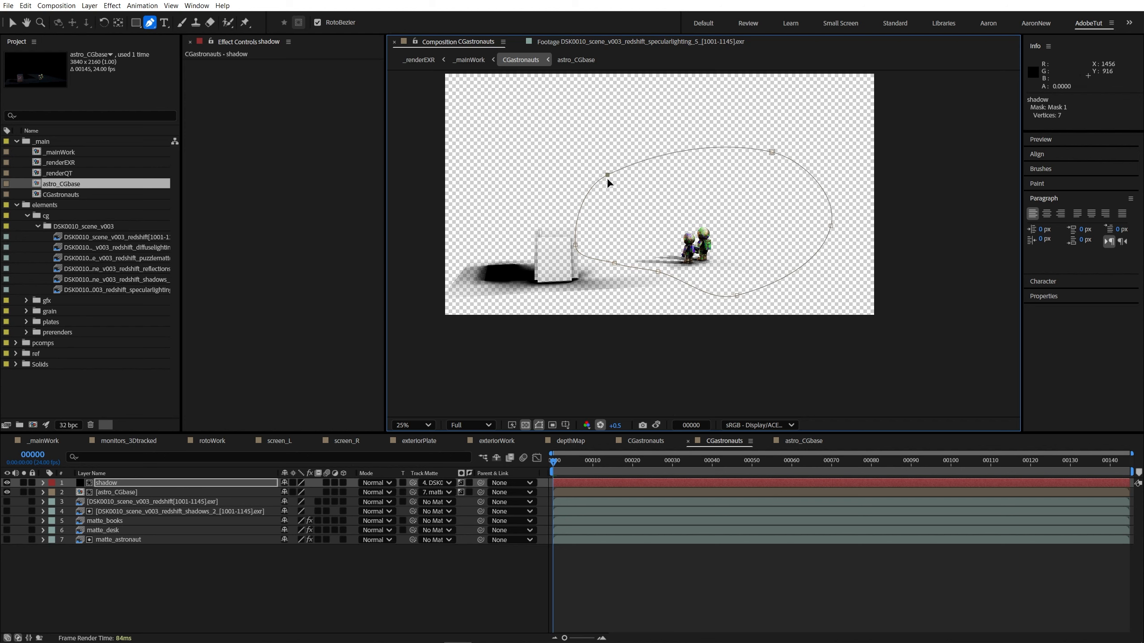
Step: Tighten the mask on the side facing the books and keyframe its path on the first frame and on frame 00144
left_click_drag(576, 246, 598, 213)
mouse_move(615, 263)
left_mouse_down()
mouse_move(660, 272)
mouse_move(652, 288)
mouse_move(613, 262)
left_mouse_up()
key("alt+m")
key("End")
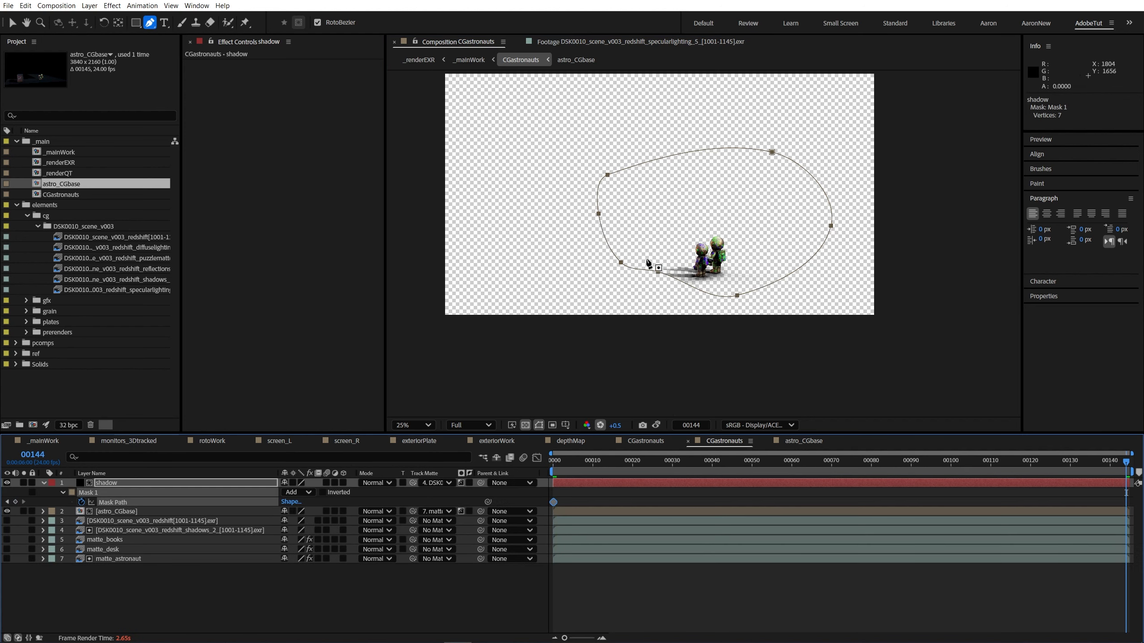
key("v")
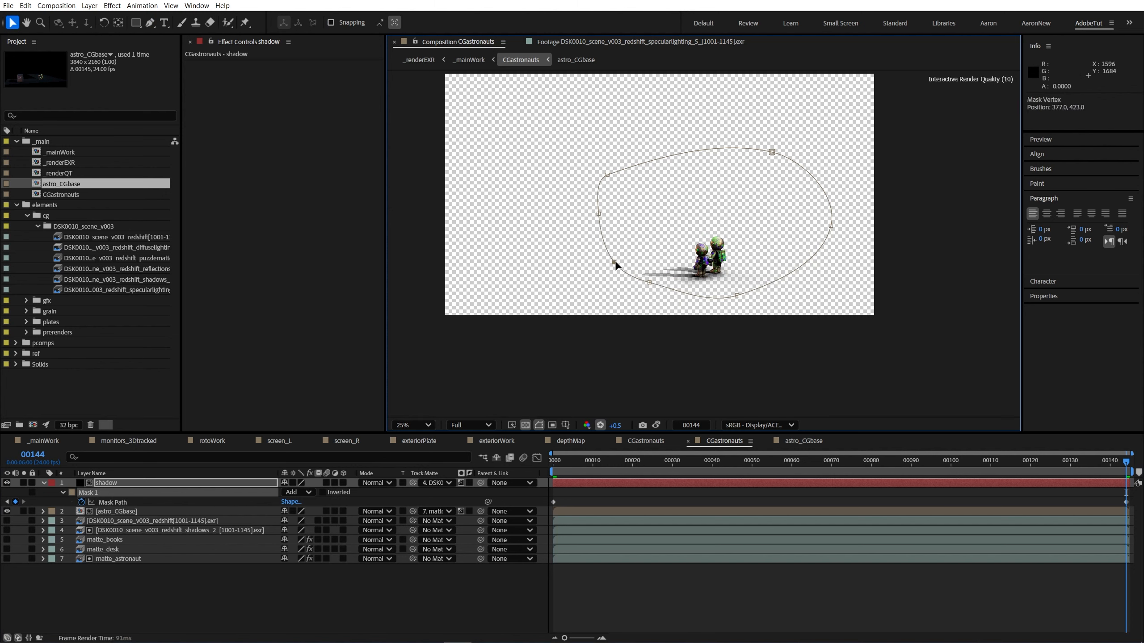
Step: Set the shadow layer's mask feather to 22.4 pixels
key("f")
left_click_drag(310, 503, 358, 503)
left_click(391, 596)
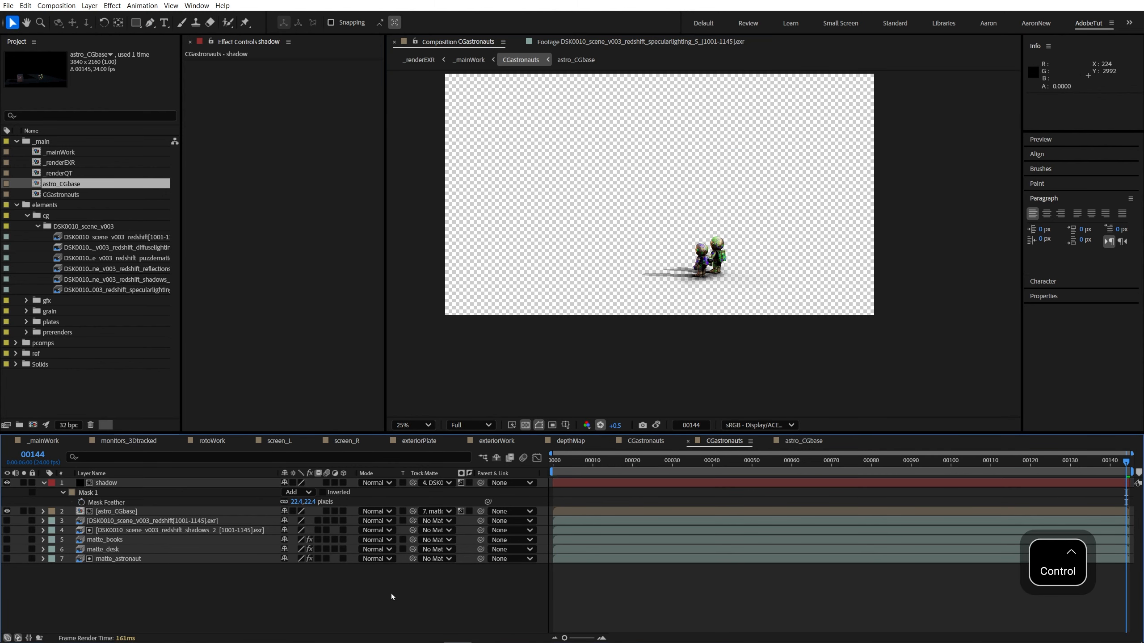
Step: Inspect the masked shadow up close on the first frame, comparing the astronauts with the shadow layer hidden and shown
left_click(555, 463)
key("z")
left_click(700, 338)
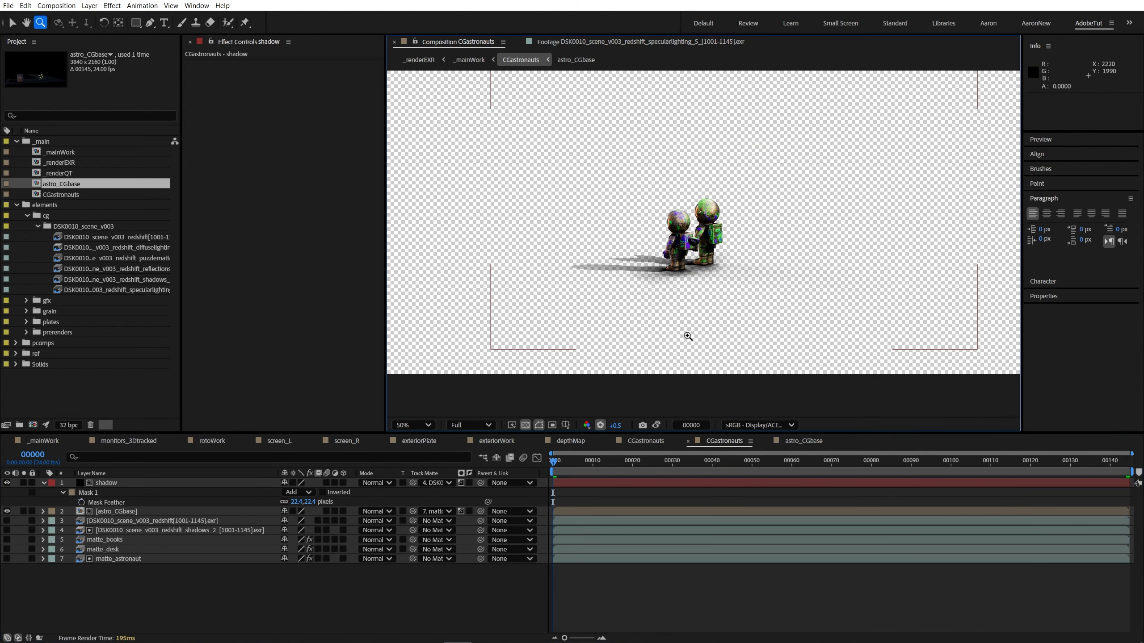
left_click(659, 240)
left_click(526, 425)
left_click(526, 425)
scroll(739, 258, "down", 2)
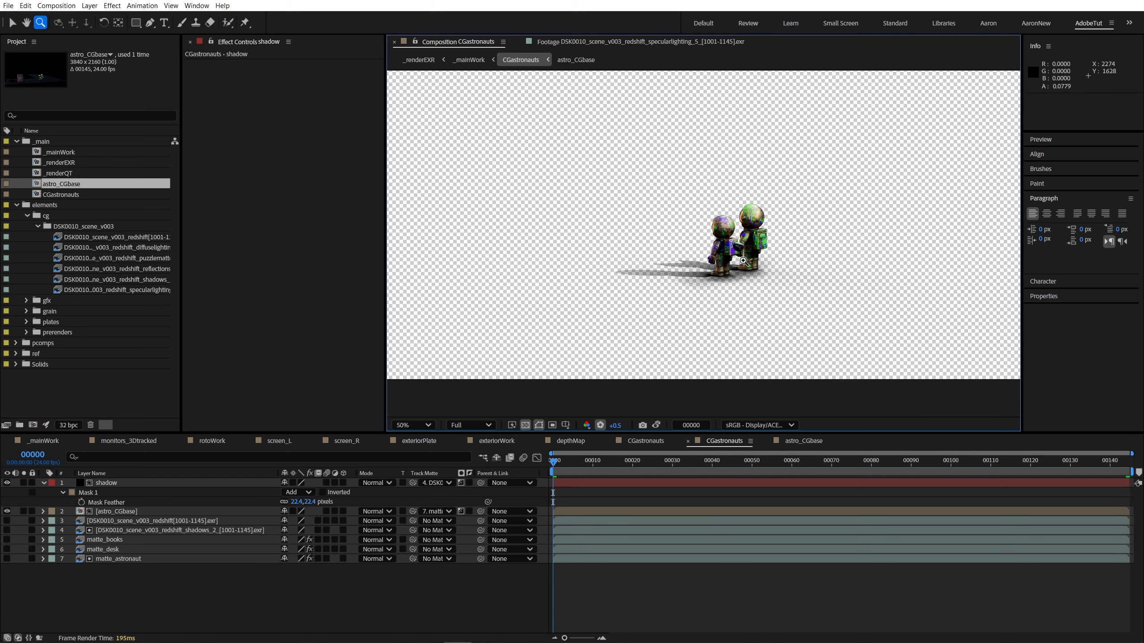
scroll(692, 298, "up", 1)
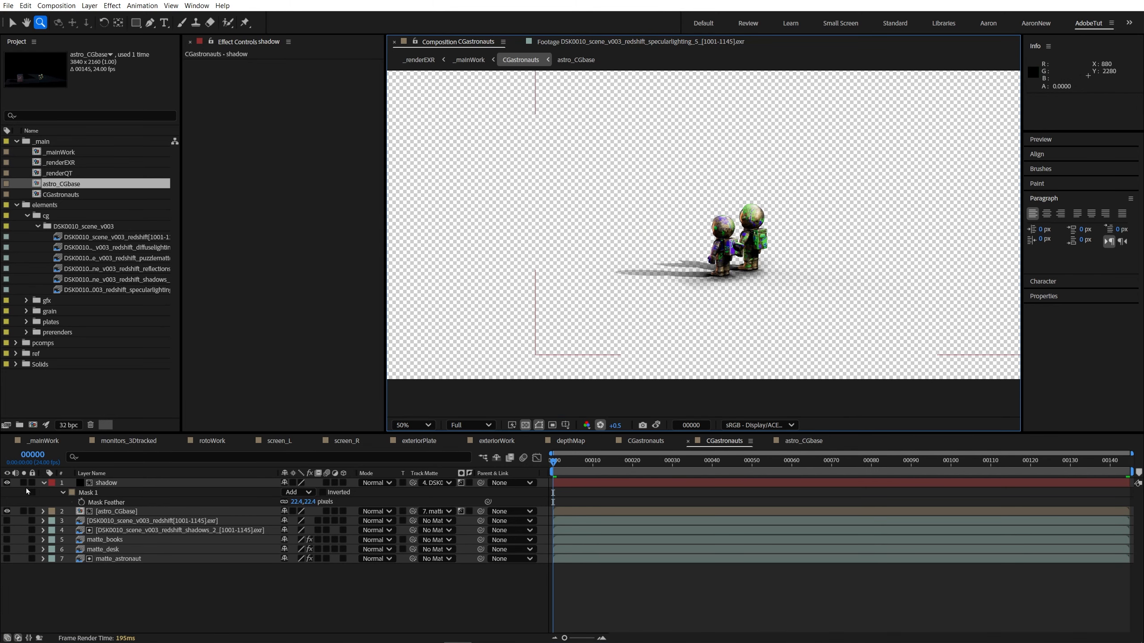
left_click(44, 483)
left_click(107, 483)
scroll(670, 315, "up", 2)
left_click_drag(807, 332, 605, 298)
left_click(7, 483)
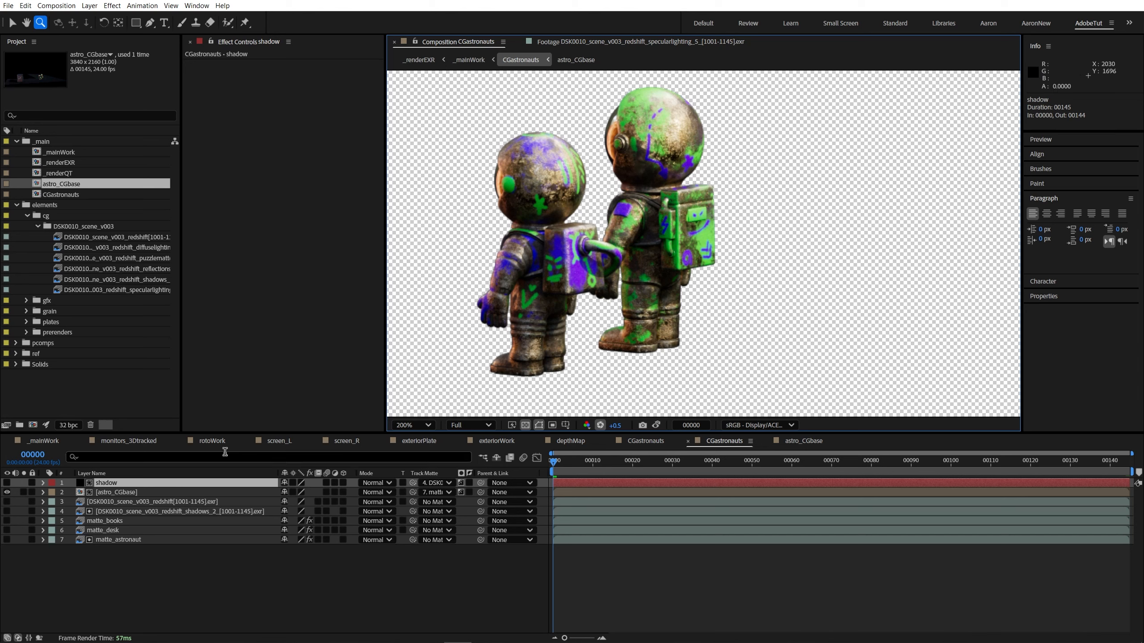
left_click(7, 482)
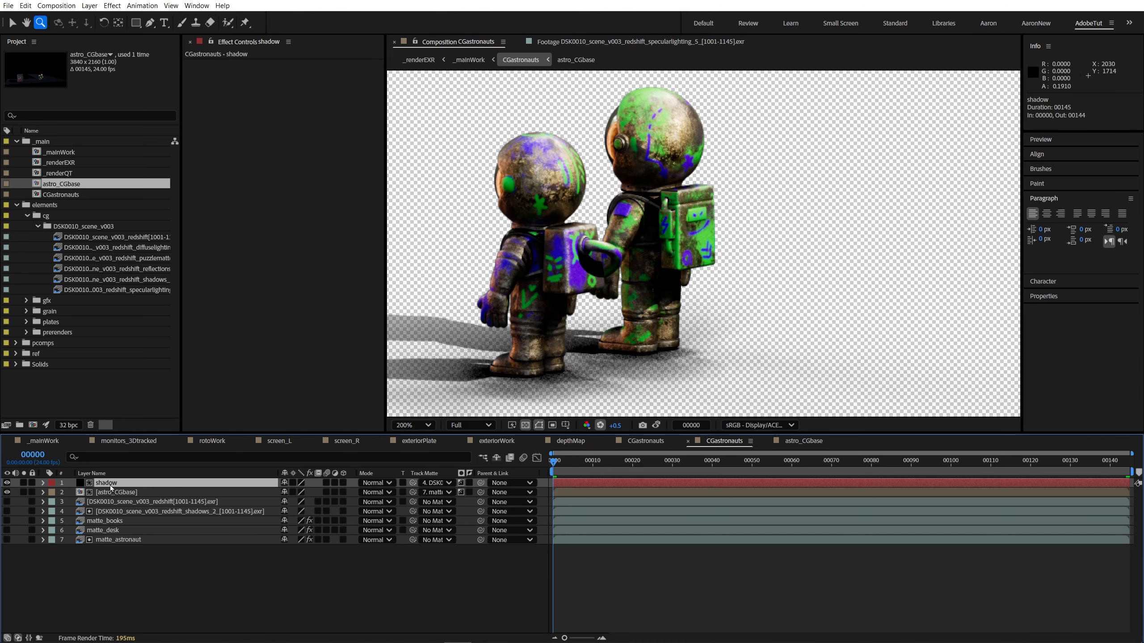
Step: Apply the Set Matte effect to the shadow layer, taking the matte from matte_astronaut and using Luminance
key("ctrl+space")
type("set")
left_click(212, 319)
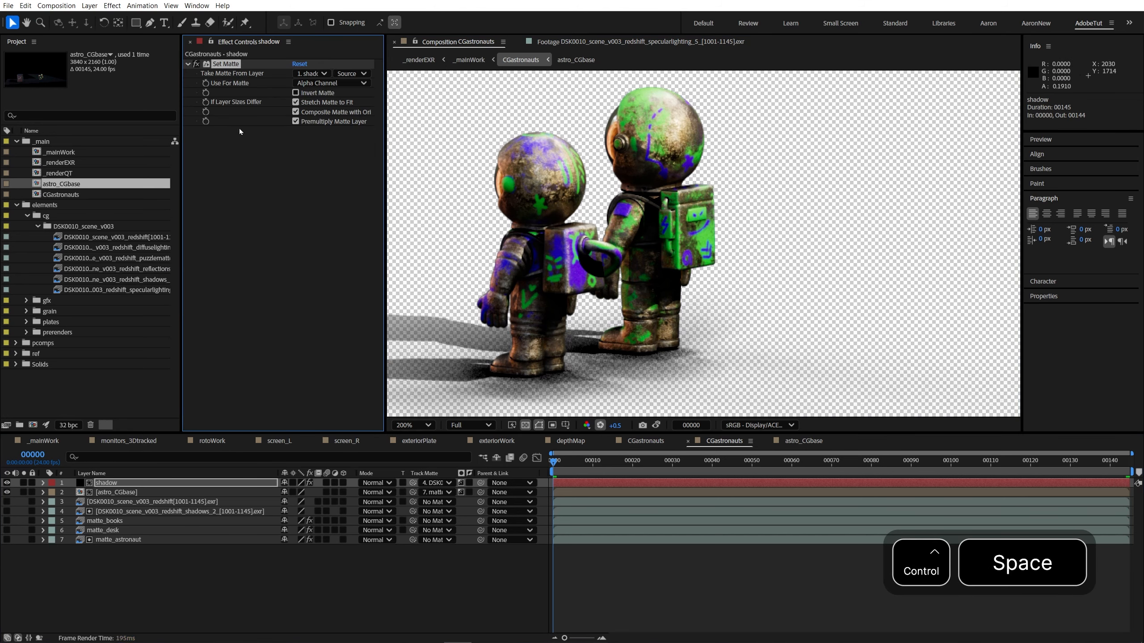
left_click(433, 483)
left_click(138, 577)
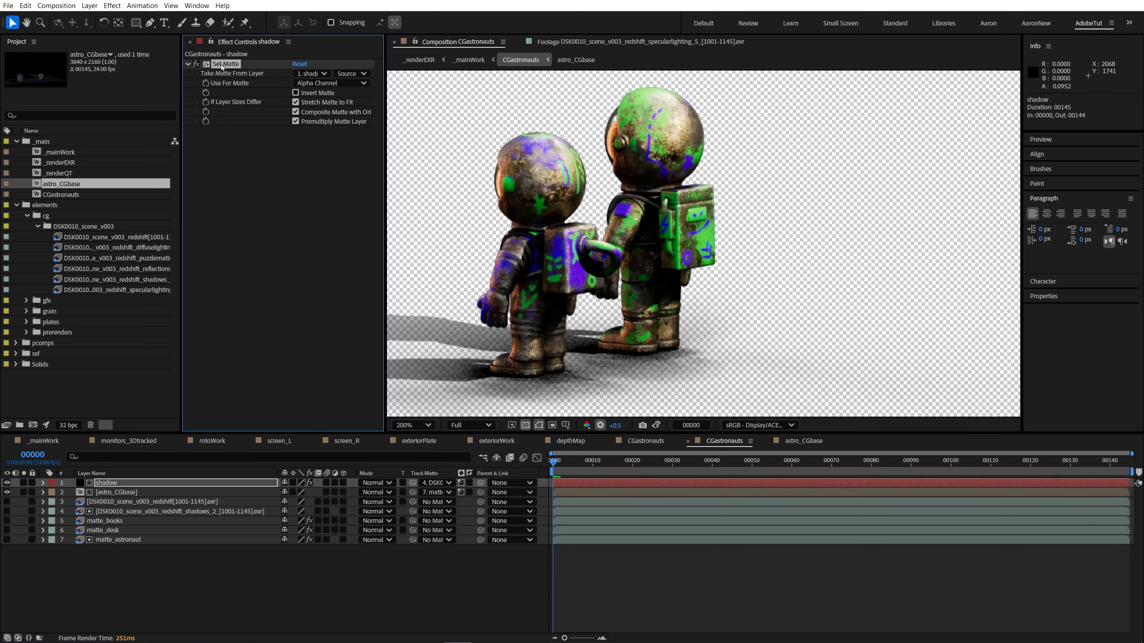
left_click(312, 73)
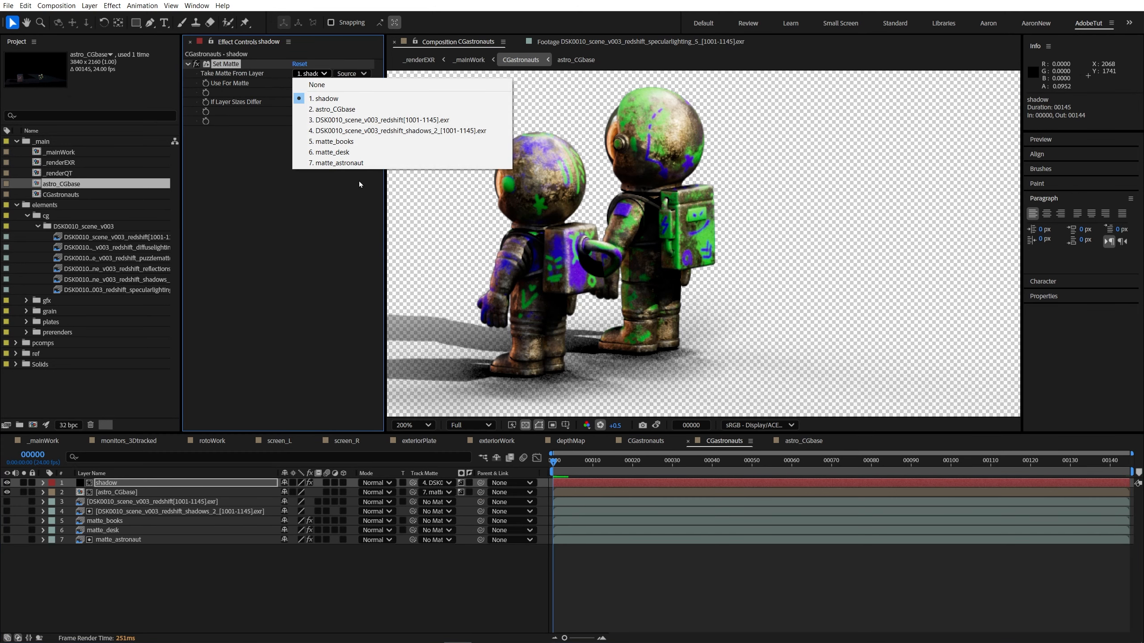
left_click(341, 164)
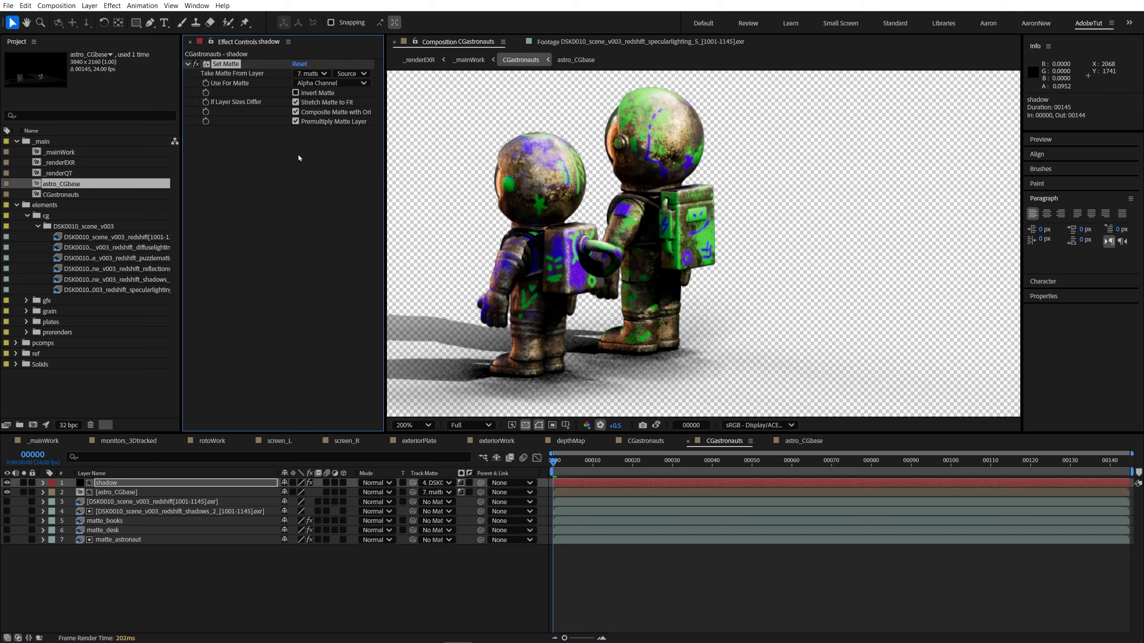
left_click(314, 84)
left_click(315, 136)
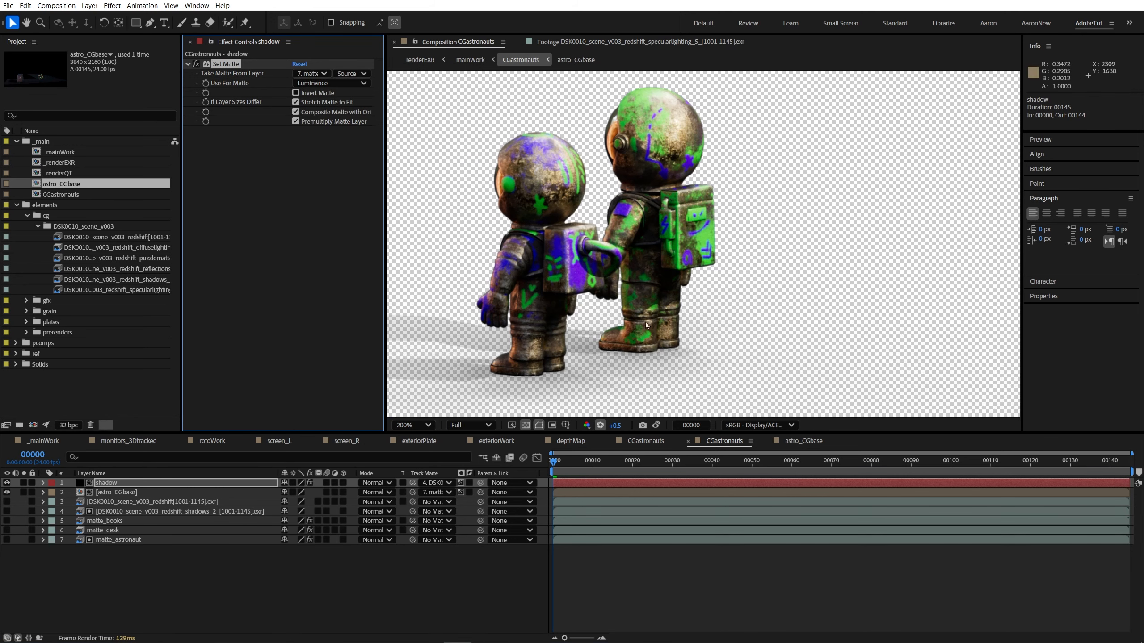
Step: Invert the Set Matte effect on the shadow layer and have it read the matte layer's Effects & Masks
key("h")
left_click_drag(536, 258, 616, 236)
key("v")
left_click(304, 94)
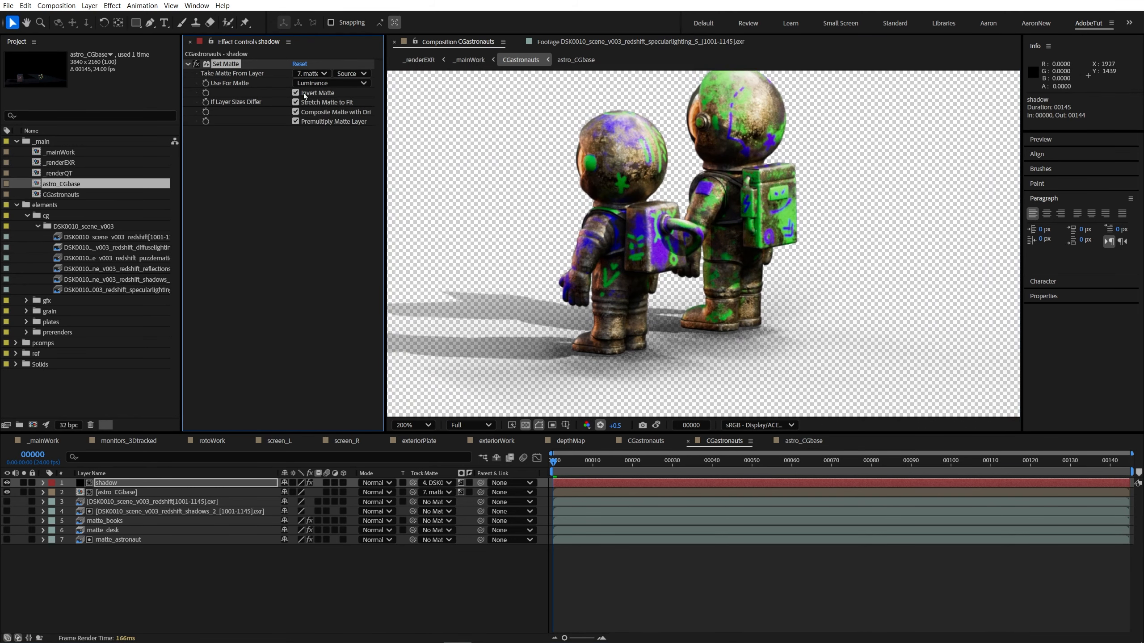
left_click(351, 73)
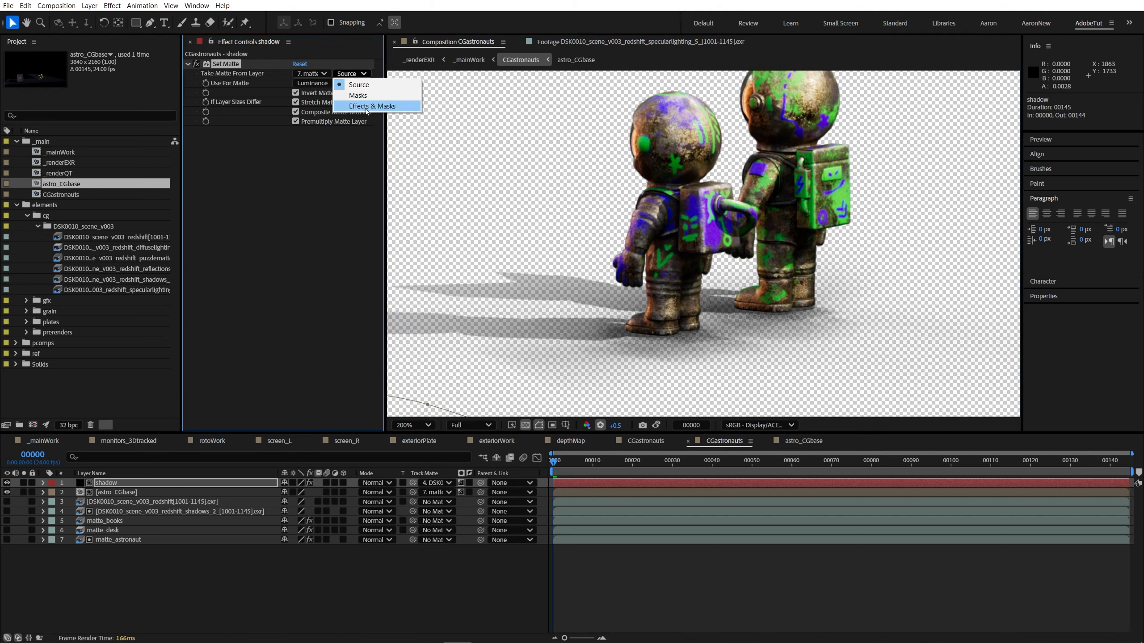
left_click(366, 106)
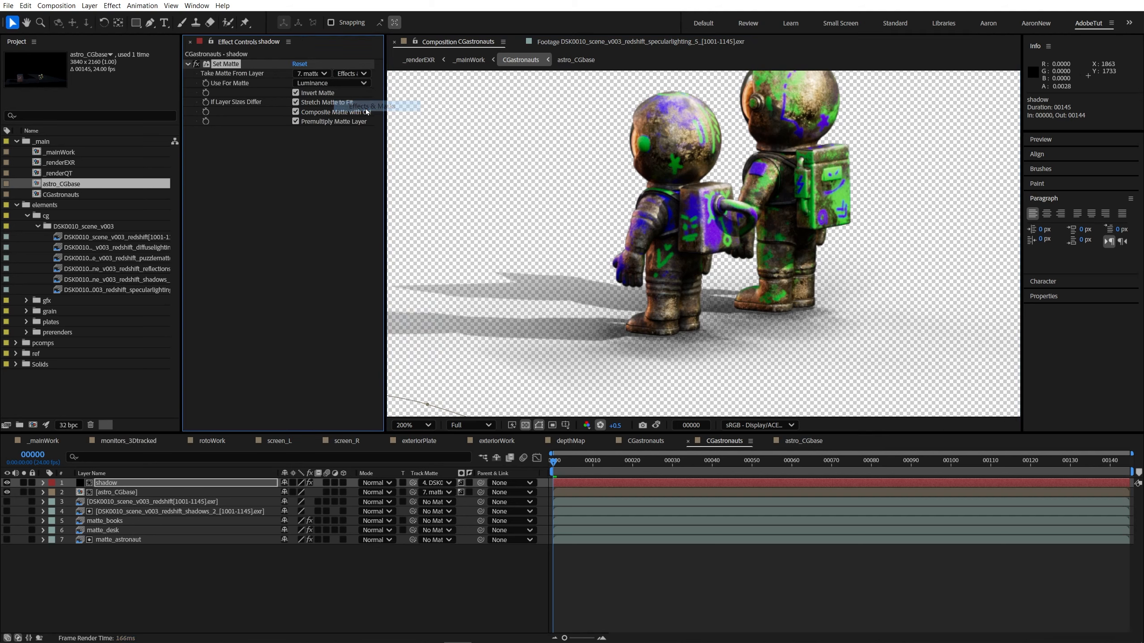
Step: Review the Shift Channels effect on matte_astronaut and the Effects & Masks source setting of the shadow layer's Set Matte
left_click(124, 542)
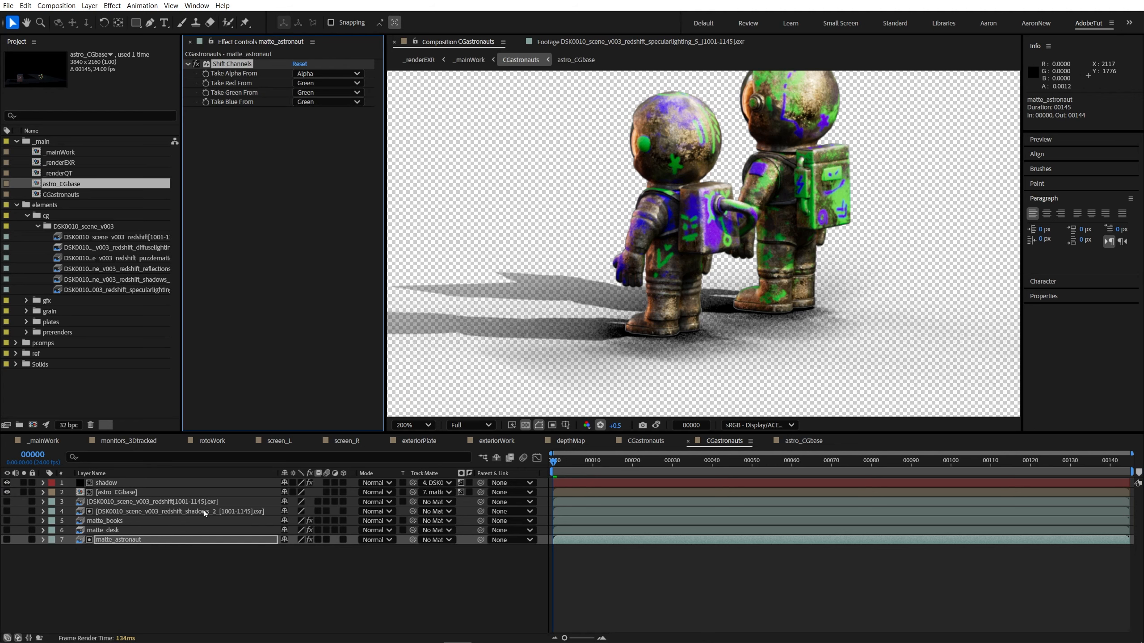
left_click(116, 492)
left_click(117, 482)
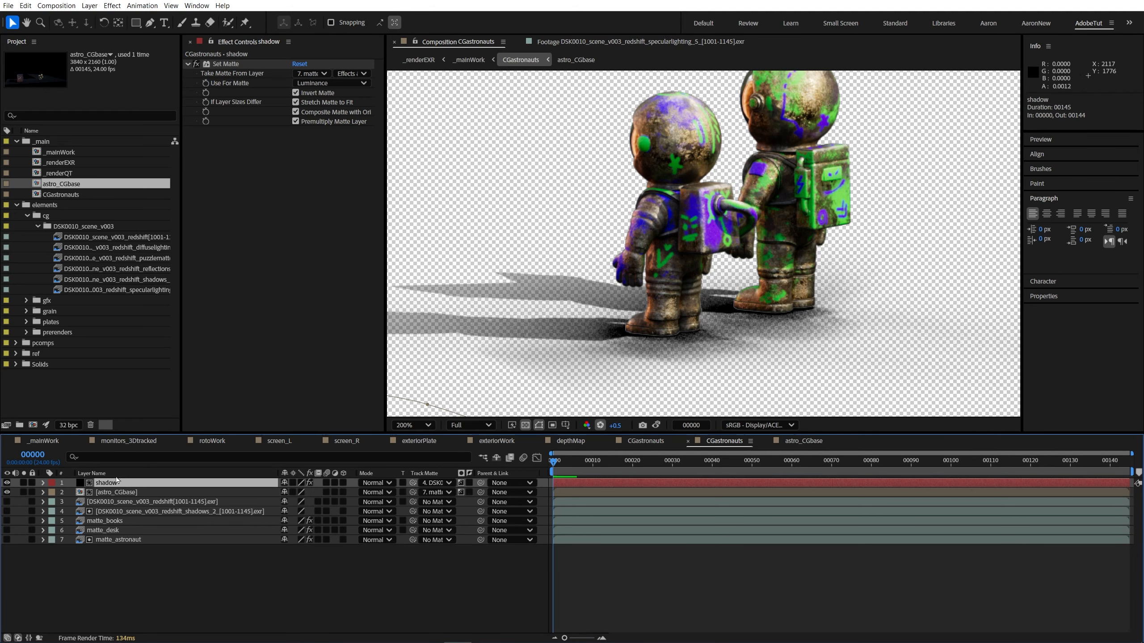
left_click(228, 66)
left_click(351, 73)
left_click(378, 107)
Step: Compare the astronauts' contact shadows with the Set Matte effect off and on, and with the shadow layer hidden and shown
key("space")
left_click_drag(692, 290, 695, 309)
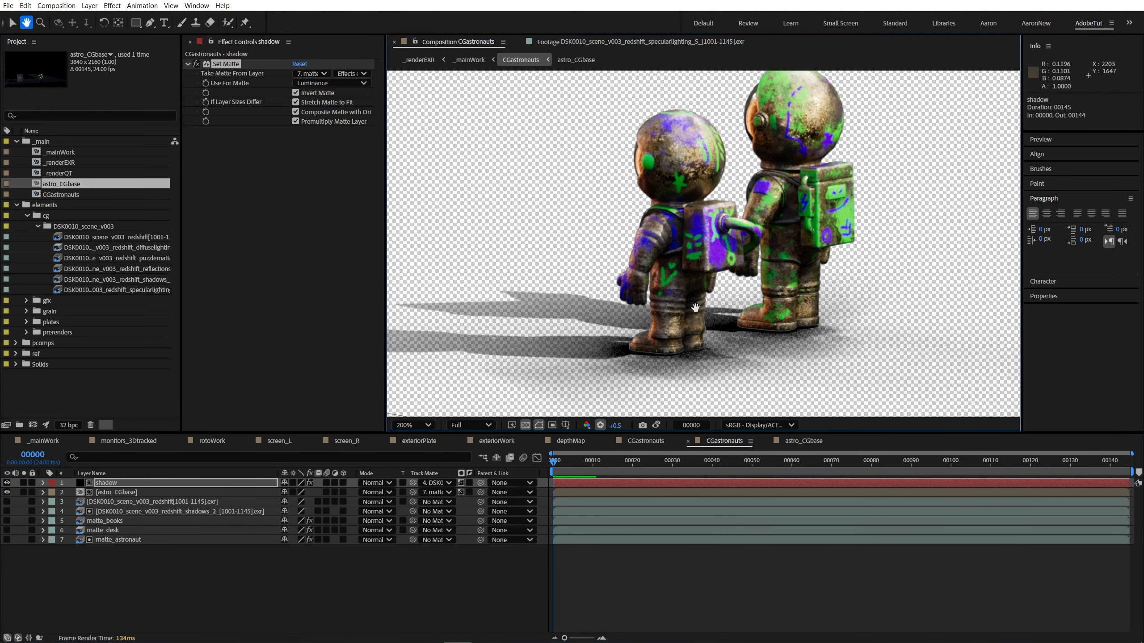
scroll(615, 324, "down", 2)
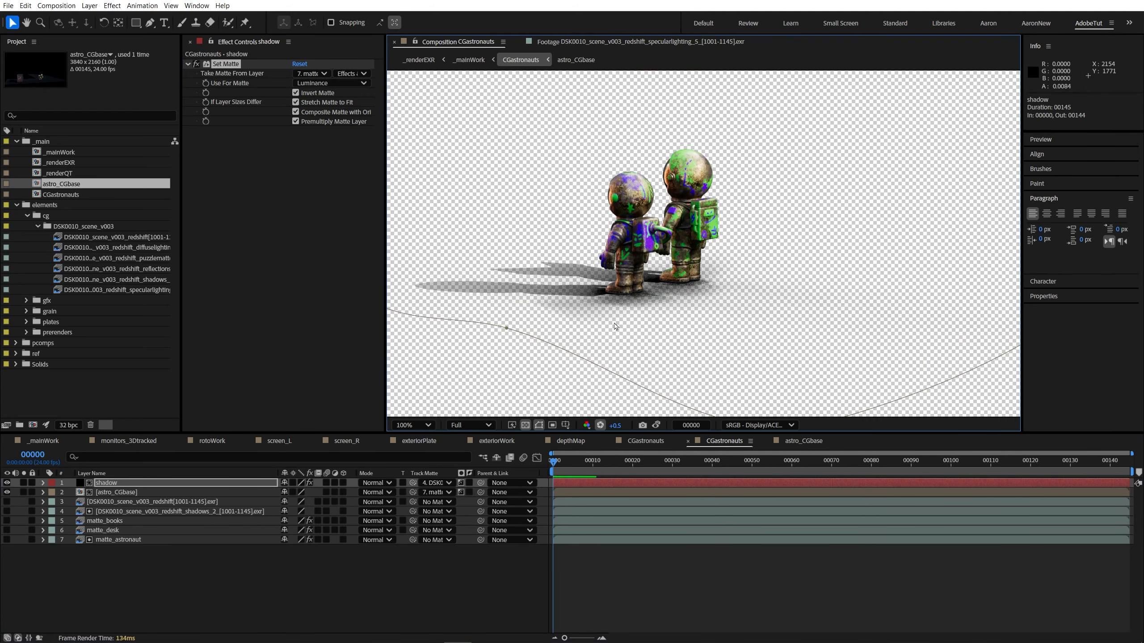
left_click(197, 65)
left_click(197, 64)
left_click(197, 65)
left_click(196, 65)
left_click(6, 483)
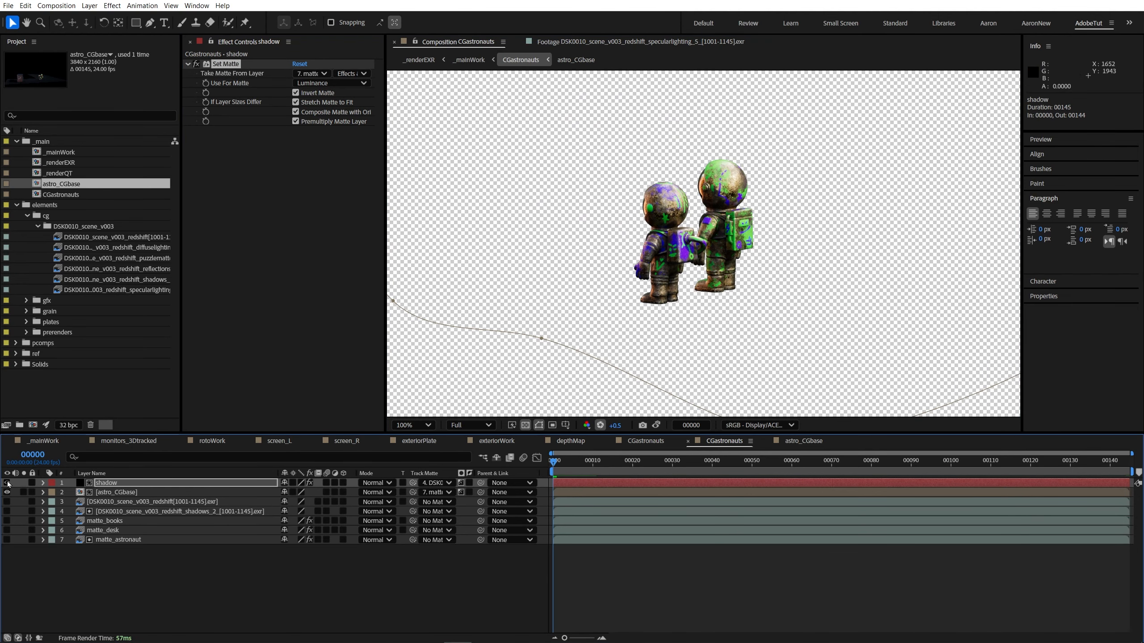
left_click(6, 482)
left_click(7, 483)
left_click(7, 483)
left_click(7, 482)
left_click(6, 482)
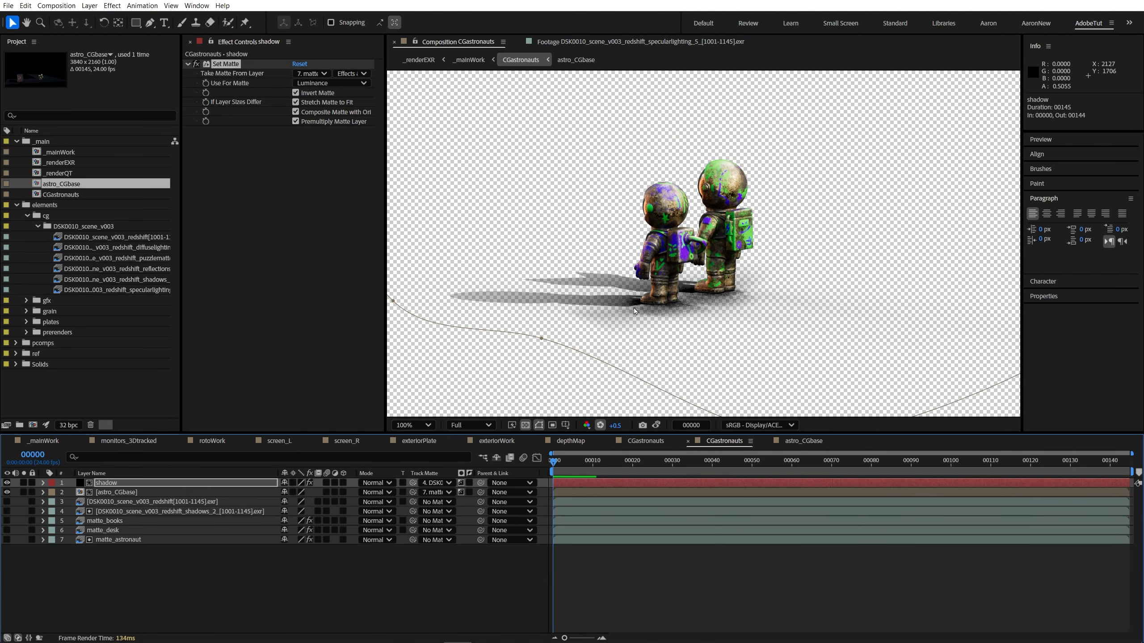
scroll(636, 318, "down", 1)
Step: In the _mainWork composition, show the plate_denoise and showColor layers together with CGastronauts
left_click(616, 573)
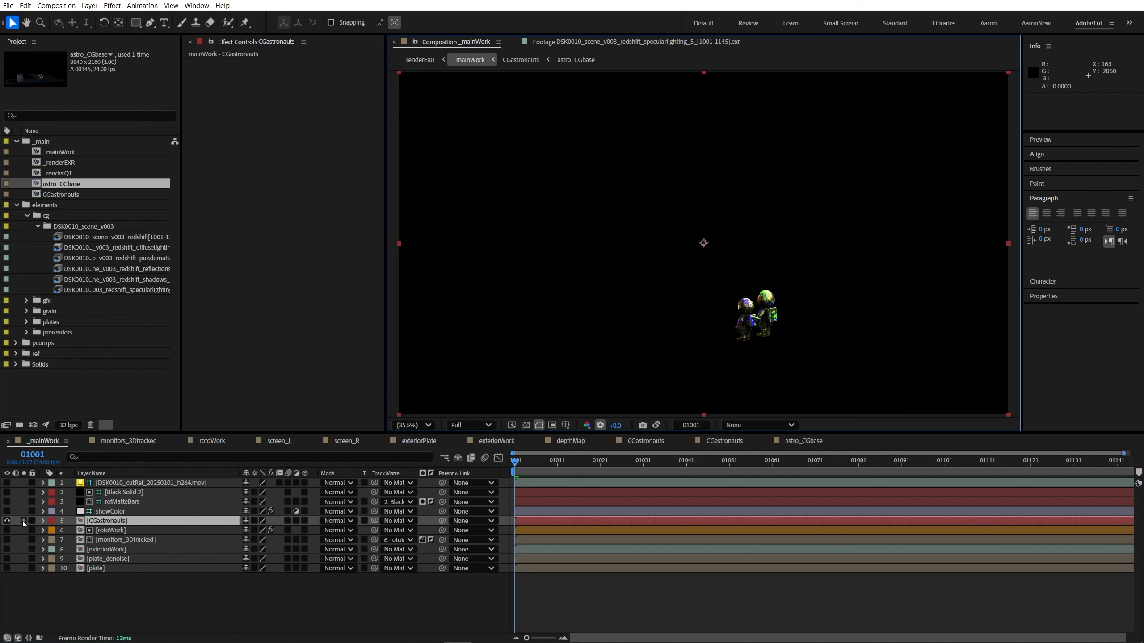
left_click(119, 560)
left_click(6, 558)
left_click(6, 512)
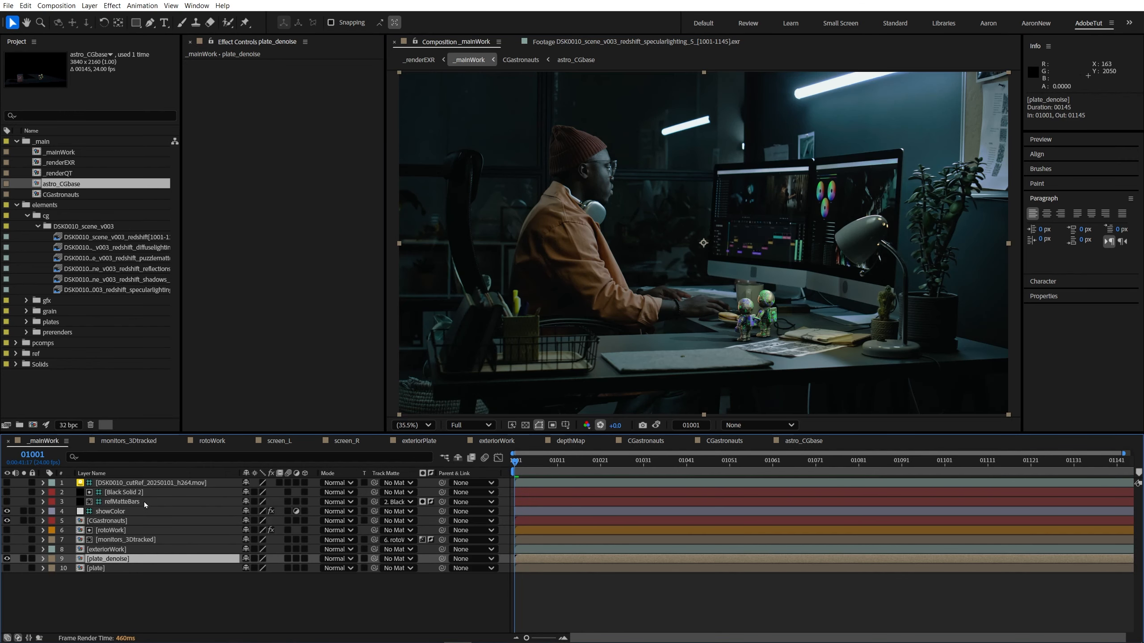
Step: Inspect the astronauts and their shadows on the desk plate at 100% zoom, including frame 01145
left_click(135, 502)
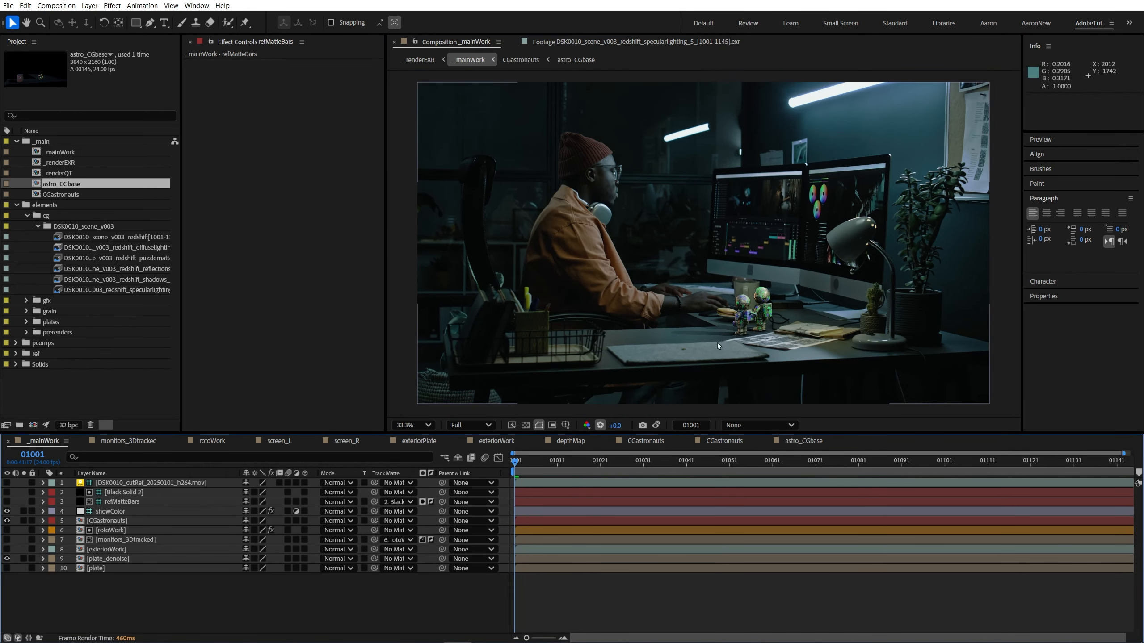
key("shift+slash")
key("shift+slash")
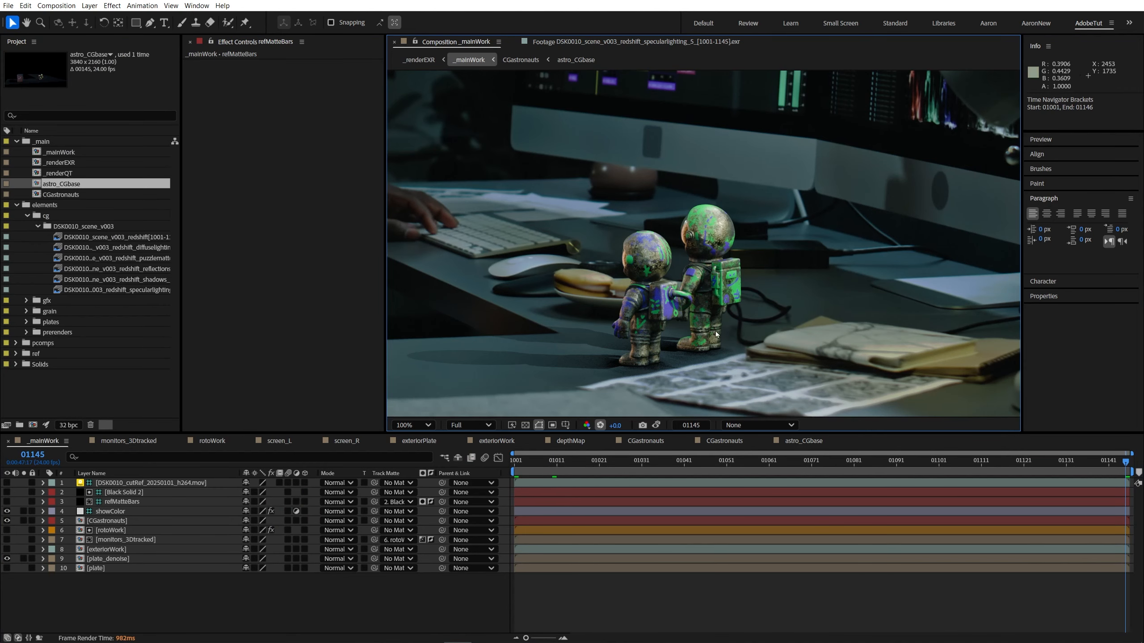
Step: Apply Camera Lens Blur to the CGastronauts layer with Roundness at 100% and Aspect Ratio at 0.7
scroll(705, 333, "down", 1)
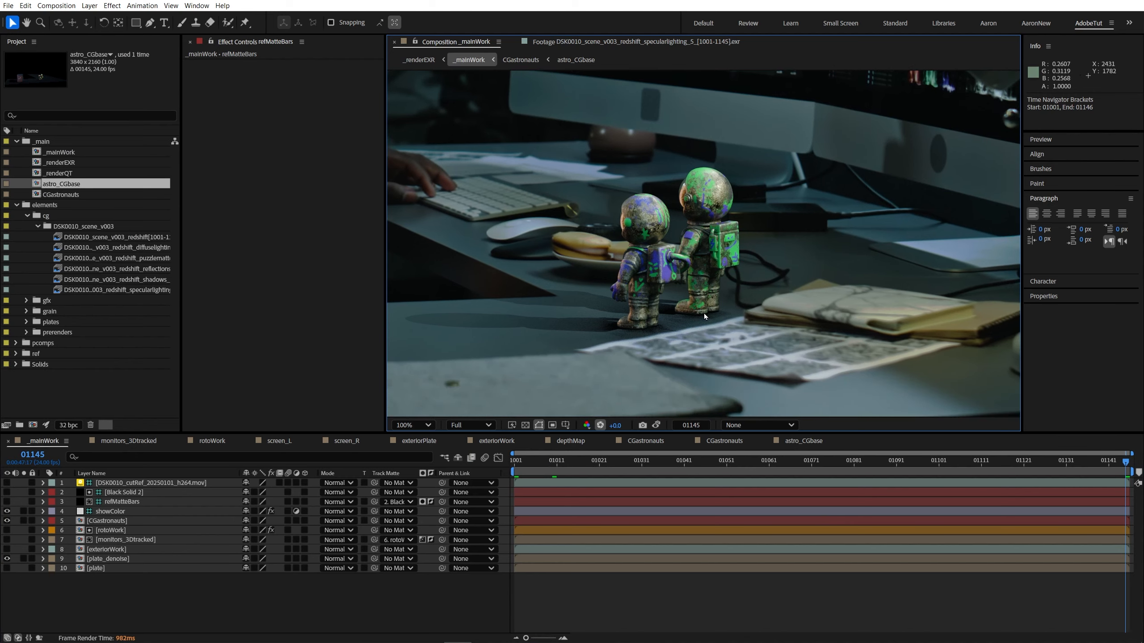
scroll(716, 270, "up", 3)
scroll(723, 250, "down", 4)
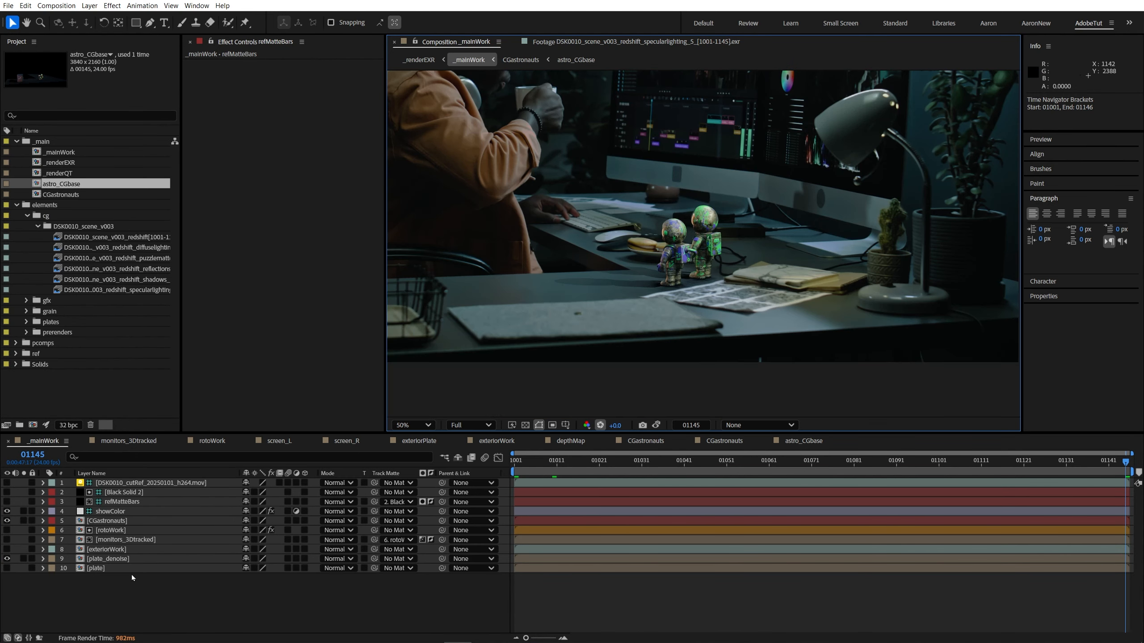
left_click(107, 521)
key("ctrl+space")
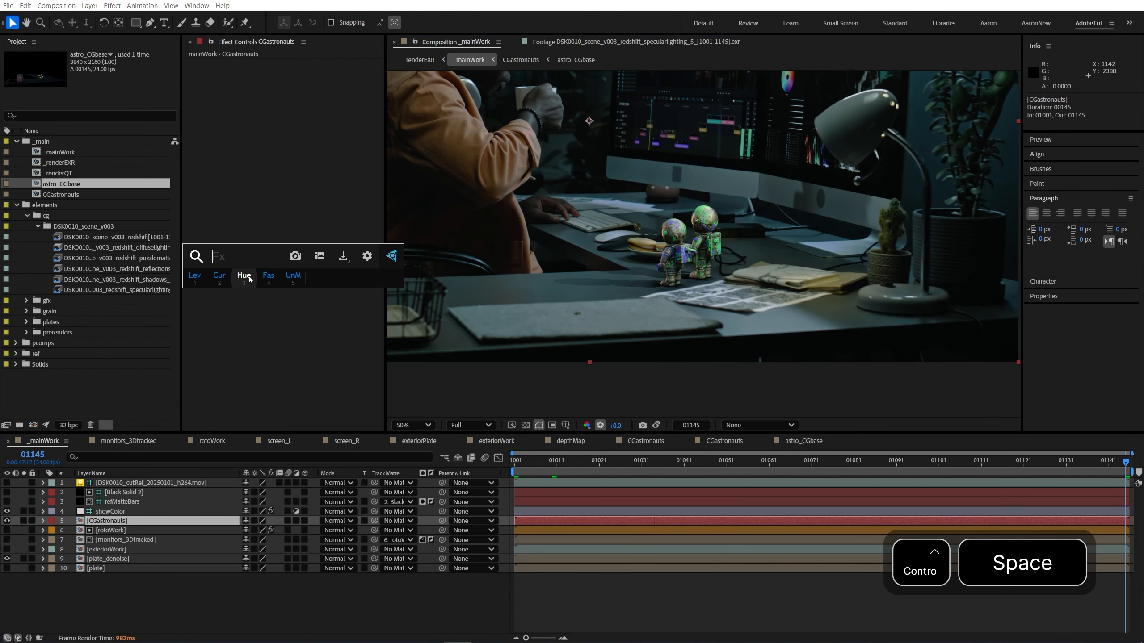
type("camer")
key("Return")
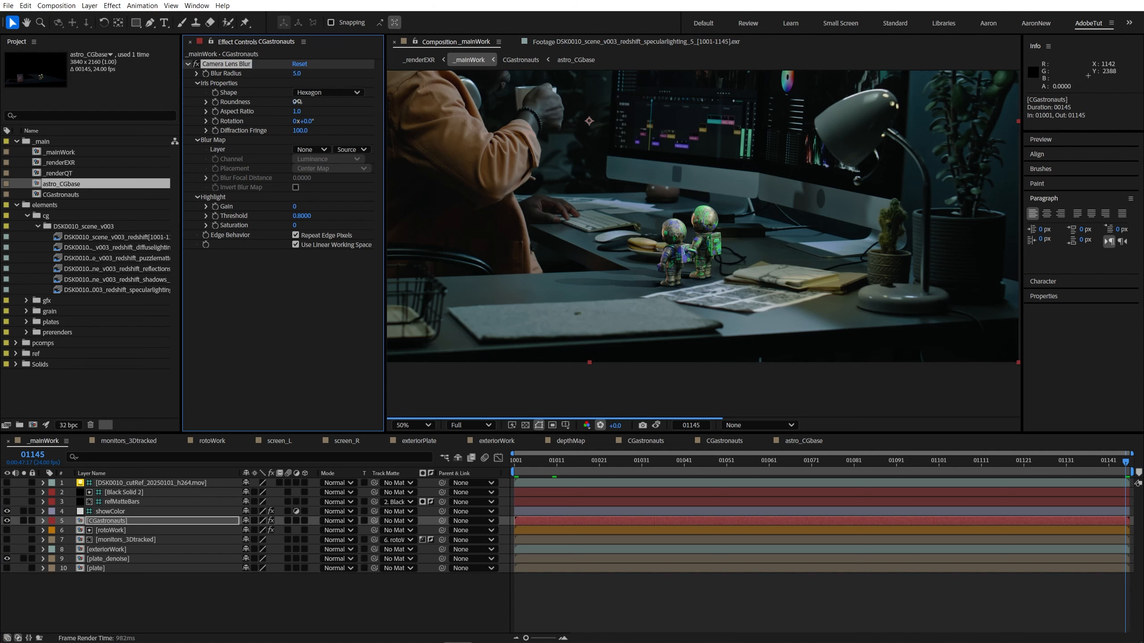
left_click(299, 111)
type("0.7")
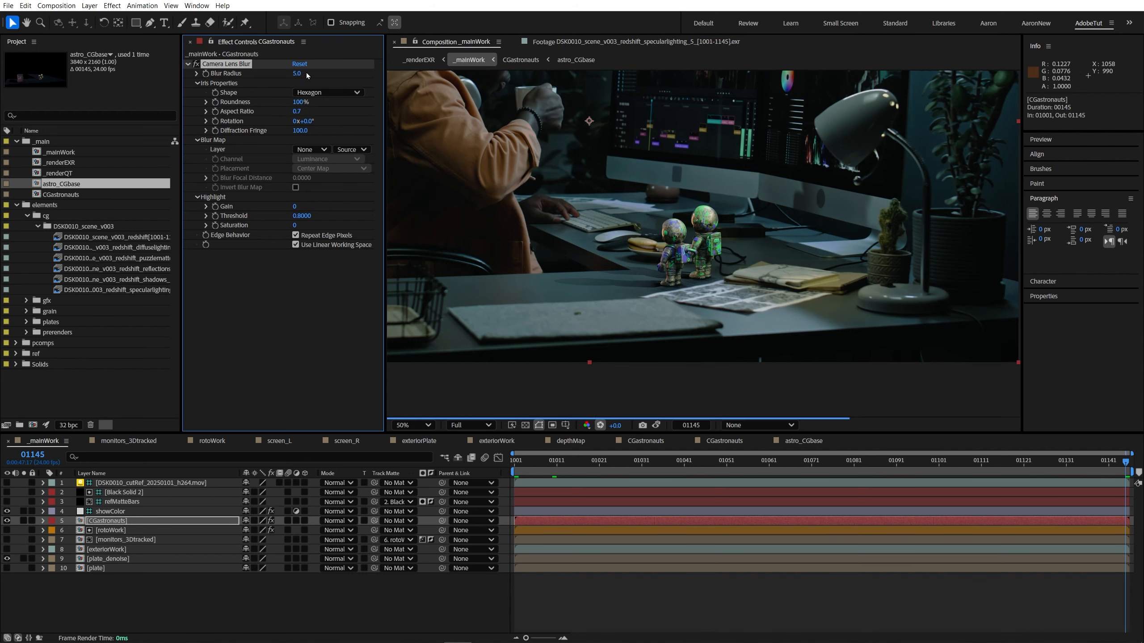
Step: Set the Camera Lens Blur radius to 2, compare the astronauts with and without it, and leave the effect disabled
left_click(308, 76)
left_click(298, 74)
type("2")
key("Return")
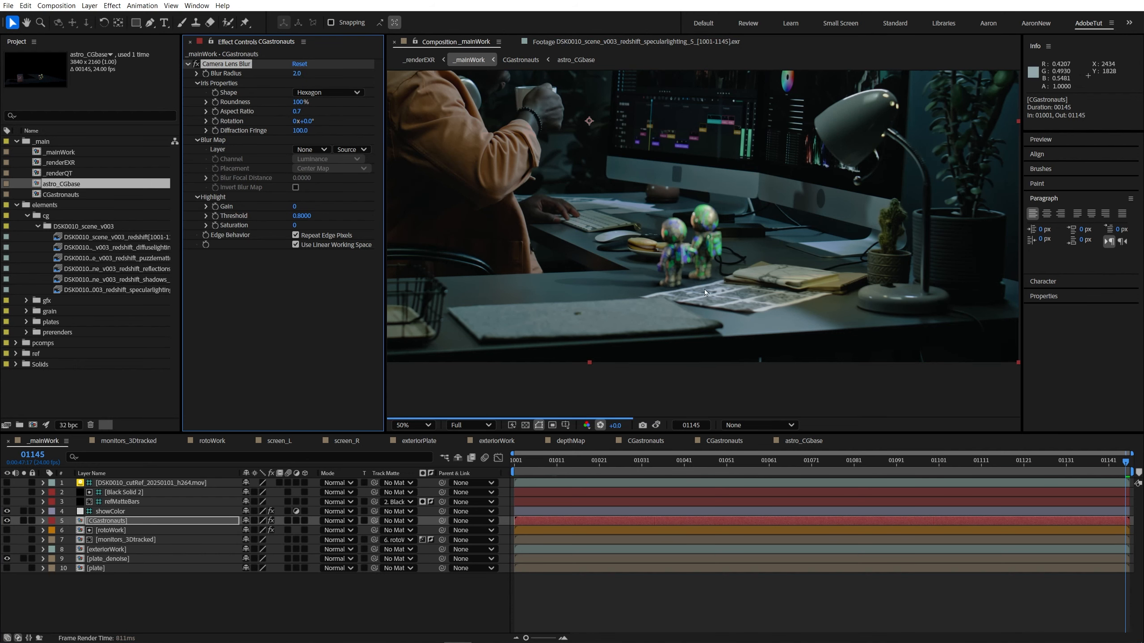
scroll(717, 290, "up", 2)
scroll(624, 291, "down", 1)
scroll(622, 289, "up", 2)
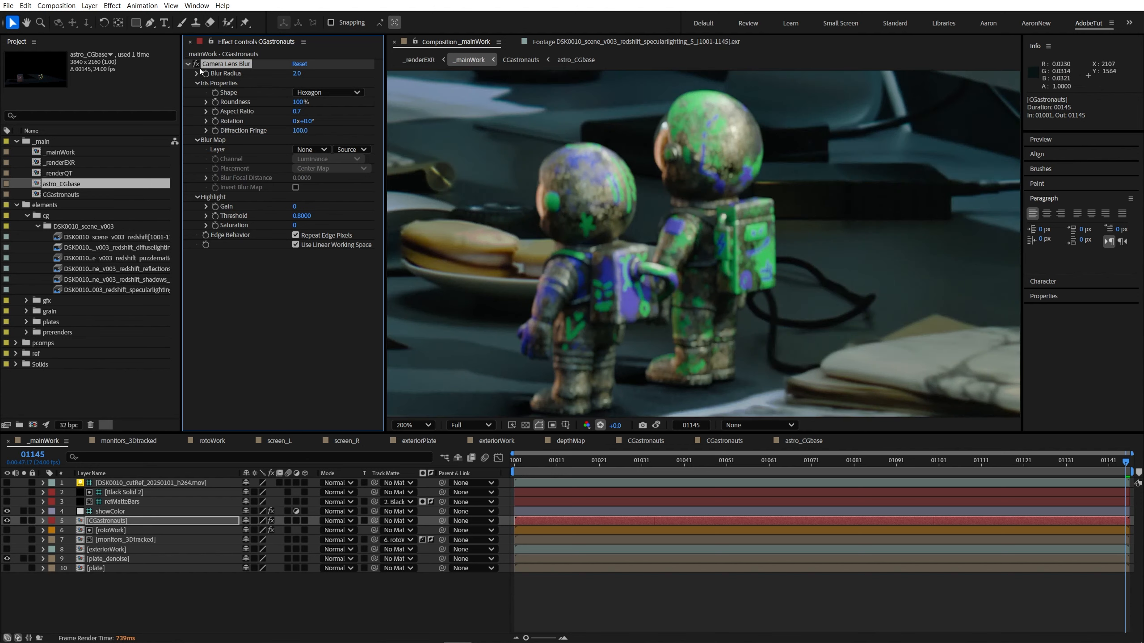
left_click(196, 64)
left_click(196, 64)
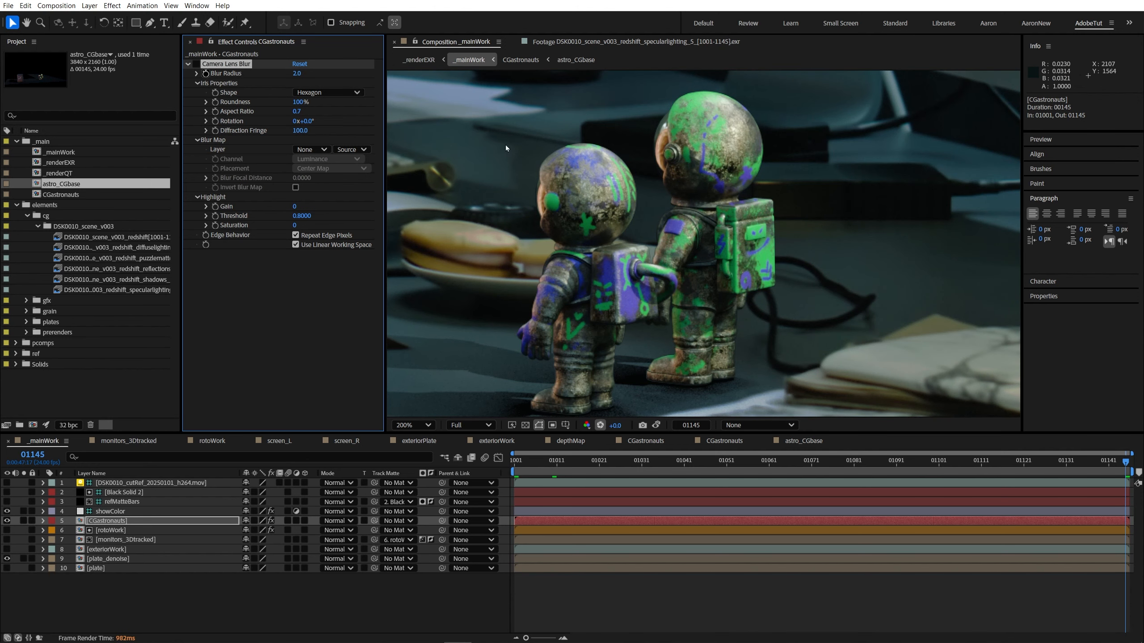
Step: Add Fast Box Blur to CGastronauts ahead of Camera Lens Blur, with a blur radius of 0.1
key("ctrl+space")
type("fast")
left_click(209, 272)
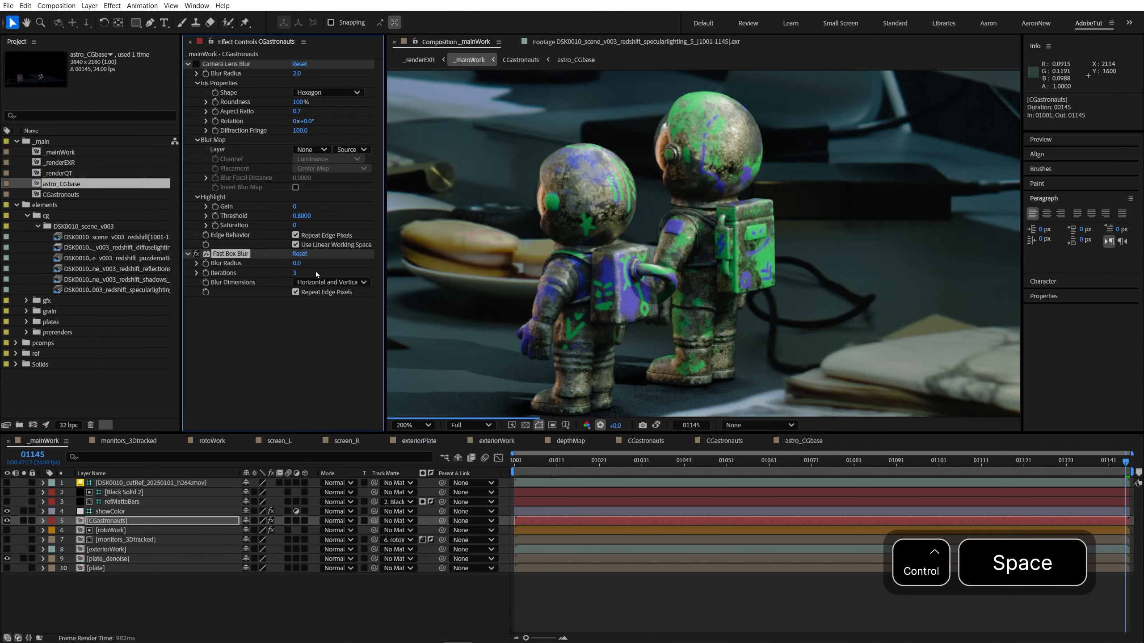
left_click(297, 263)
type("2")
key("Return")
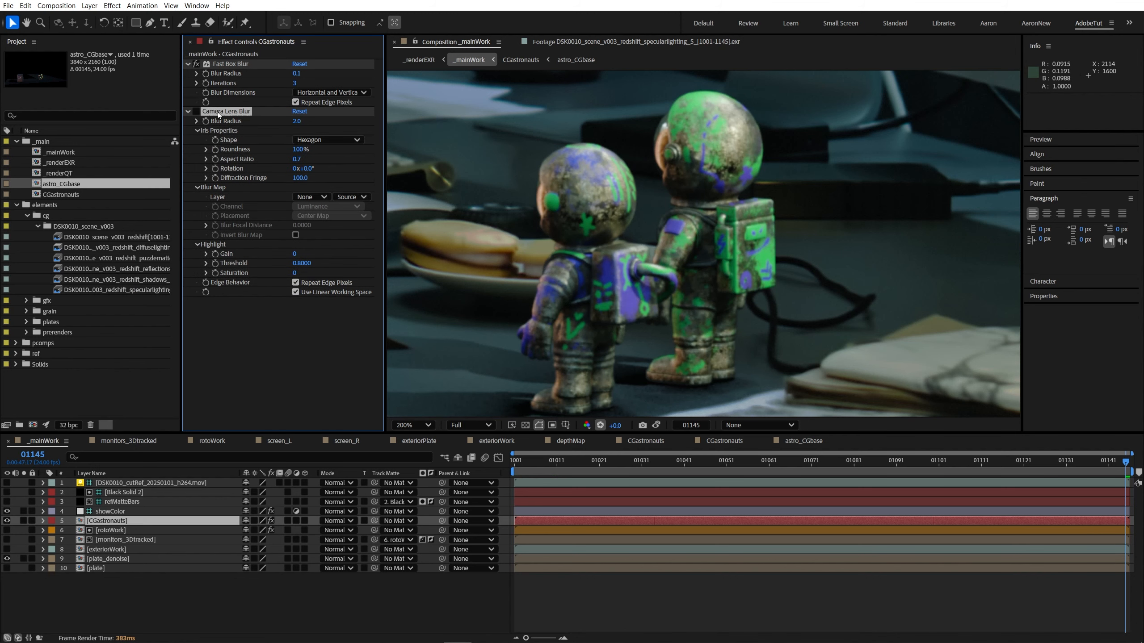
Step: Re-enable Camera Lens Blur on CGastronauts and set its blur radius to 1.5
key("comma")
left_click(196, 111)
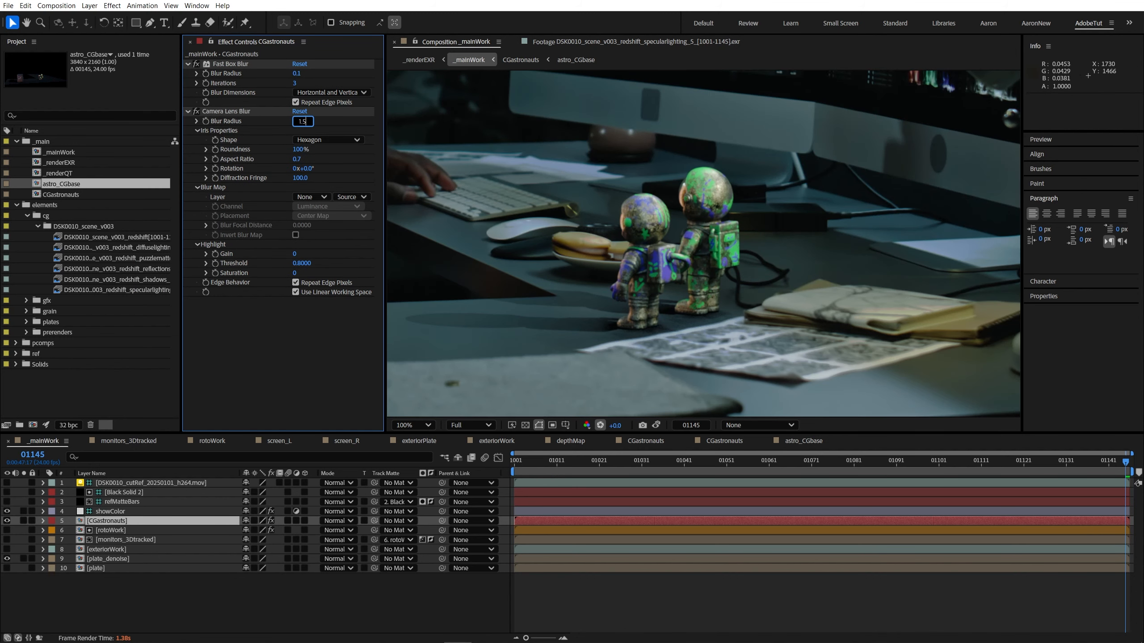
key("Return")
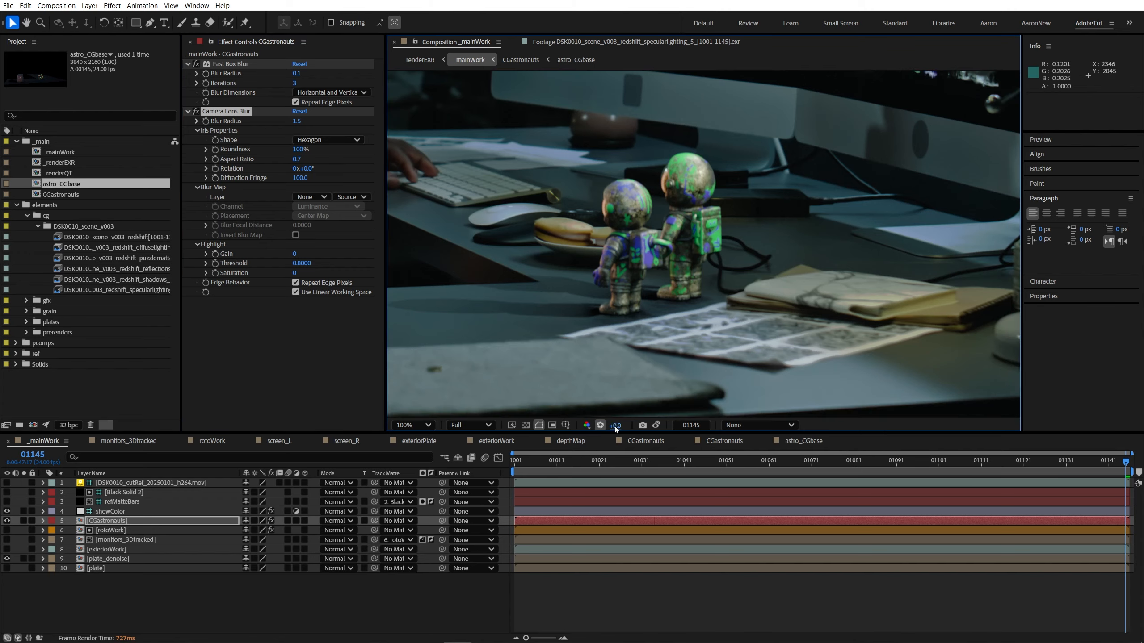
Step: Raise the viewer exposure to +1.4 and compare the astronauts' softness with the surrounding desk plate
left_click_drag(615, 426, 621, 426)
key("period")
left_click_drag(695, 302, 721, 241)
left_click_drag(608, 251, 729, 310)
key("comma")
key("v")
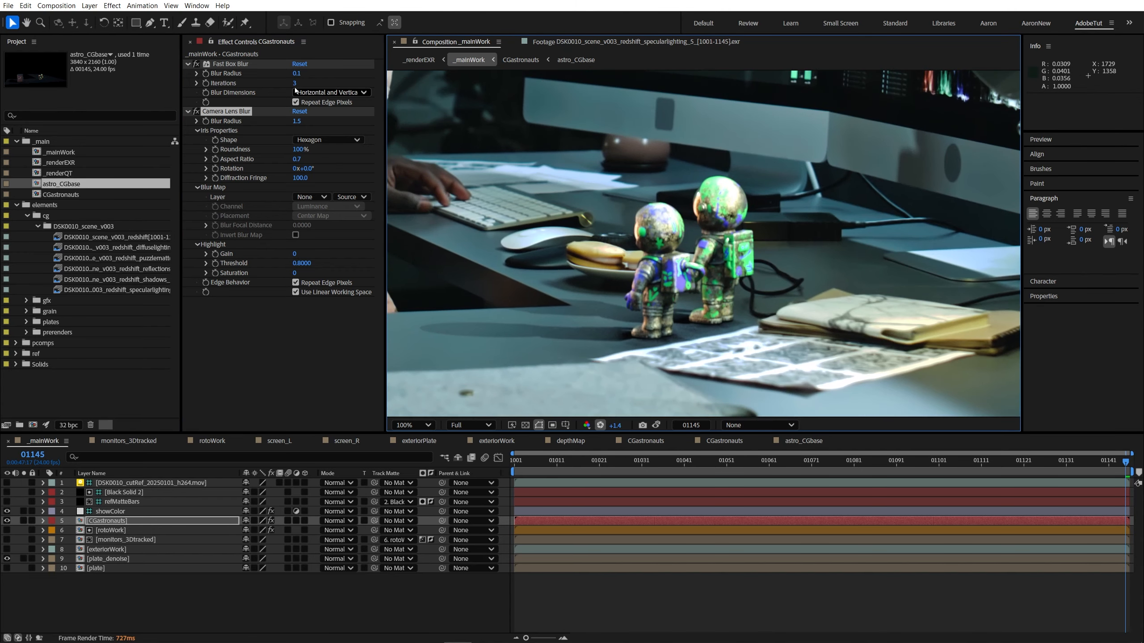
Step: Set the Camera Lens Blur radius to 1.0 and check the astronauts' edges against the plate up close
left_click_drag(296, 124, 305, 122)
key("period")
left_click_drag(636, 275, 488, 224)
key("period")
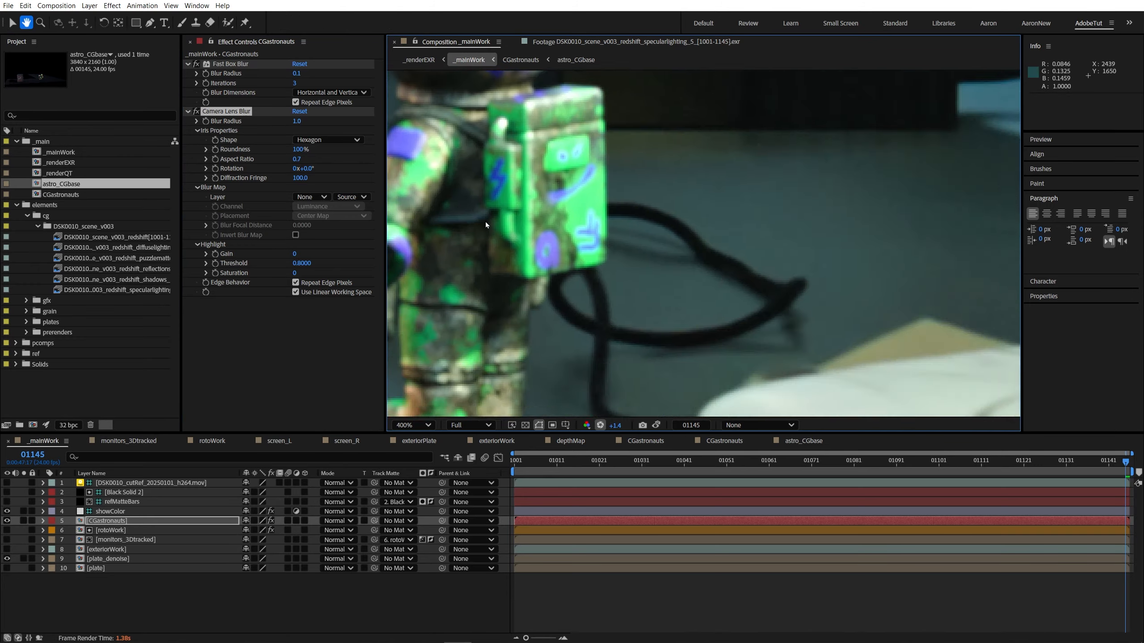
key("comma")
left_click_drag(732, 326, 794, 286)
Step: Collapse both blur effects and inspect the blacks of the astronauts and their shadows with viewer exposure raised to about +8.1
left_click(188, 111)
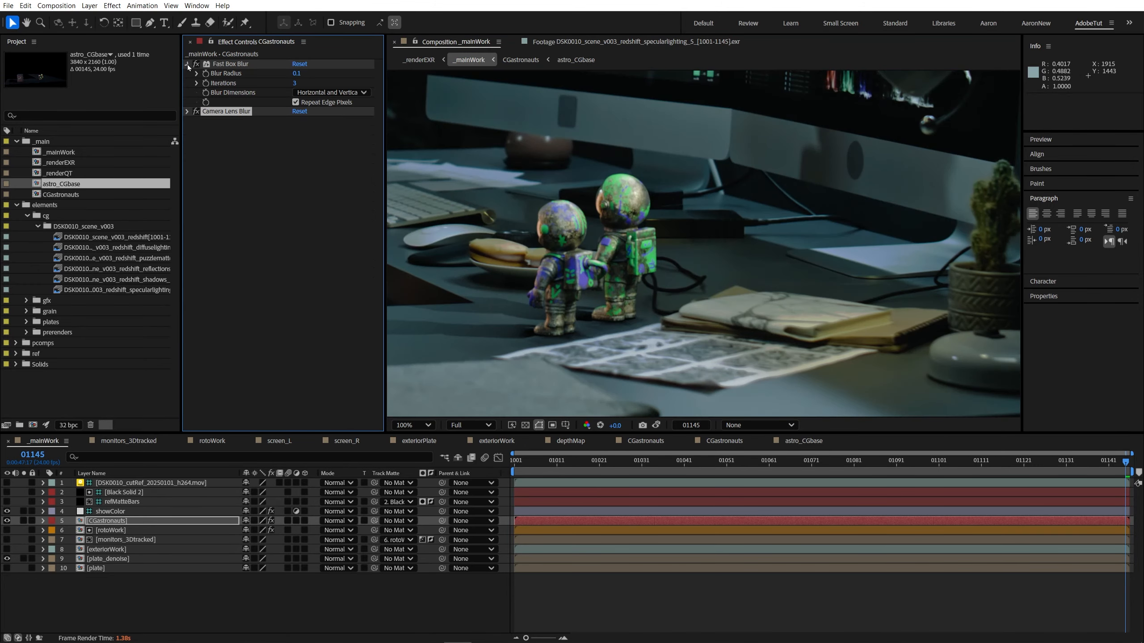
left_click(188, 64)
left_click_drag(617, 427, 973, 373)
left_click_drag(585, 412, 695, 383)
key("period")
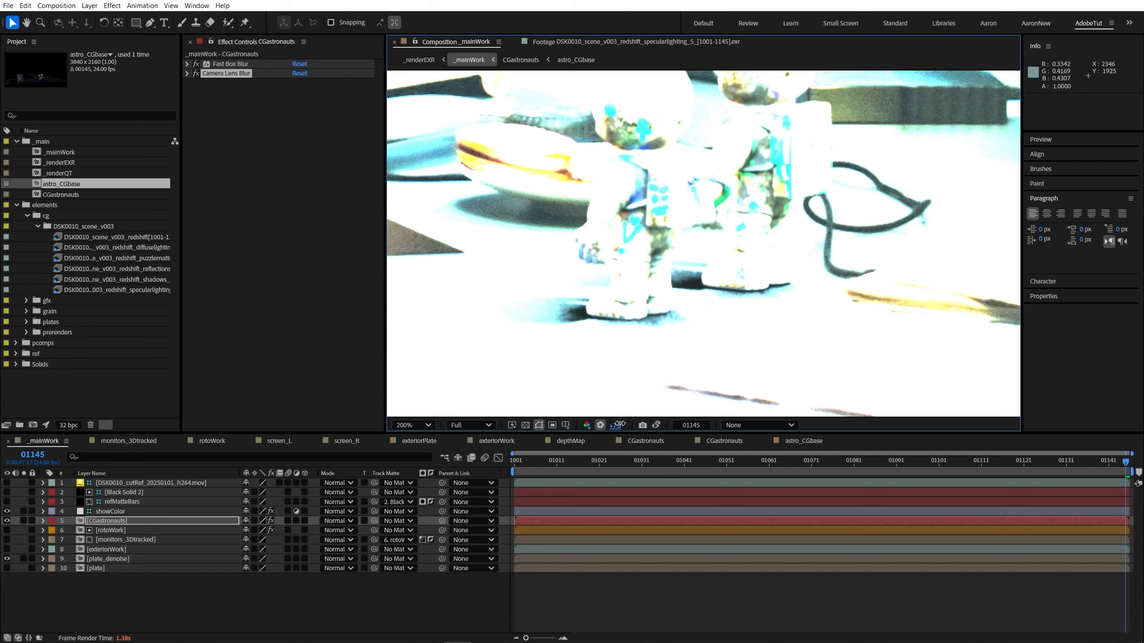
left_click_drag(620, 424, 831, 395)
key("comma")
left_click(600, 425)
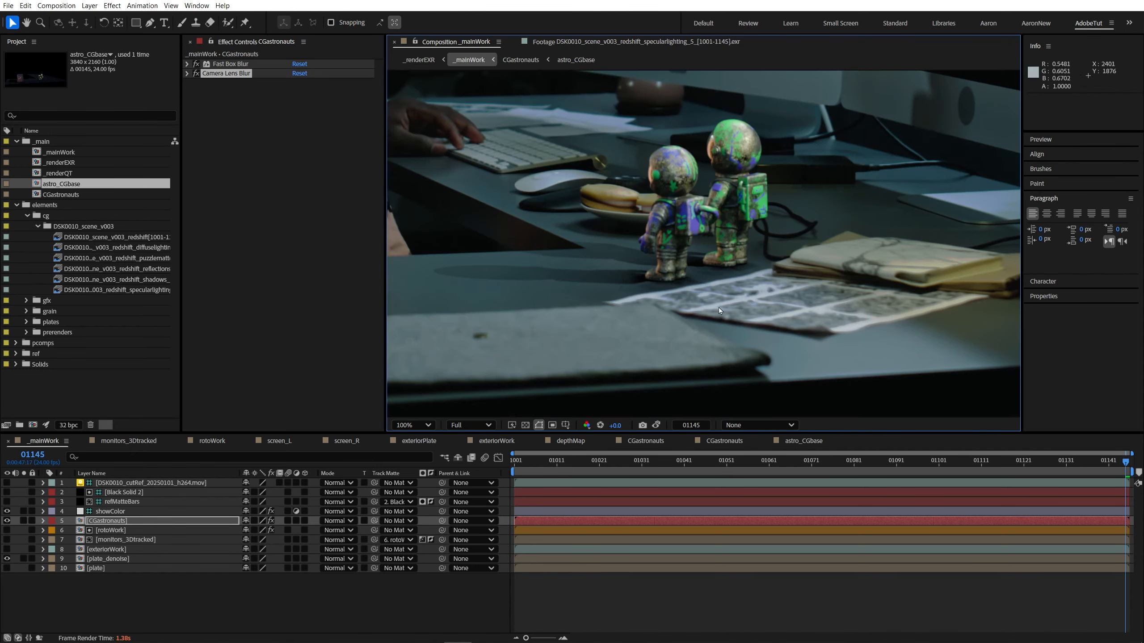
left_click_drag(738, 286, 692, 351)
left_click_drag(620, 425, 1056, 410)
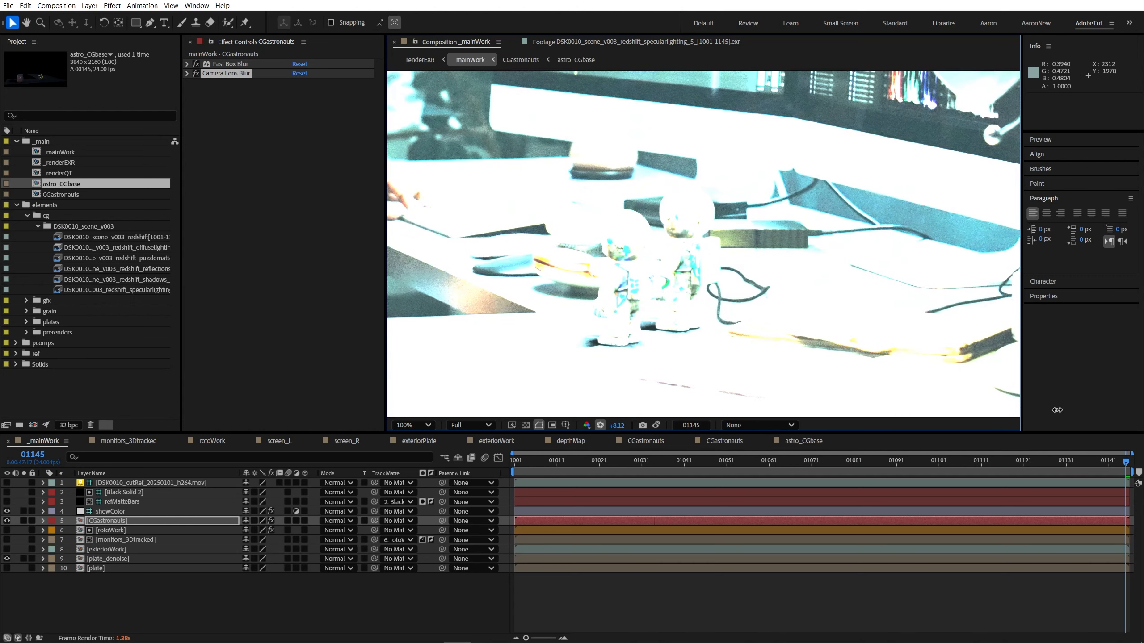
Step: Add a Levels effect to CGastronauts and place it ahead of Fast Box Blur and Camera Lens Blur
key("ctrl+space")
type("lev")
key("Return")
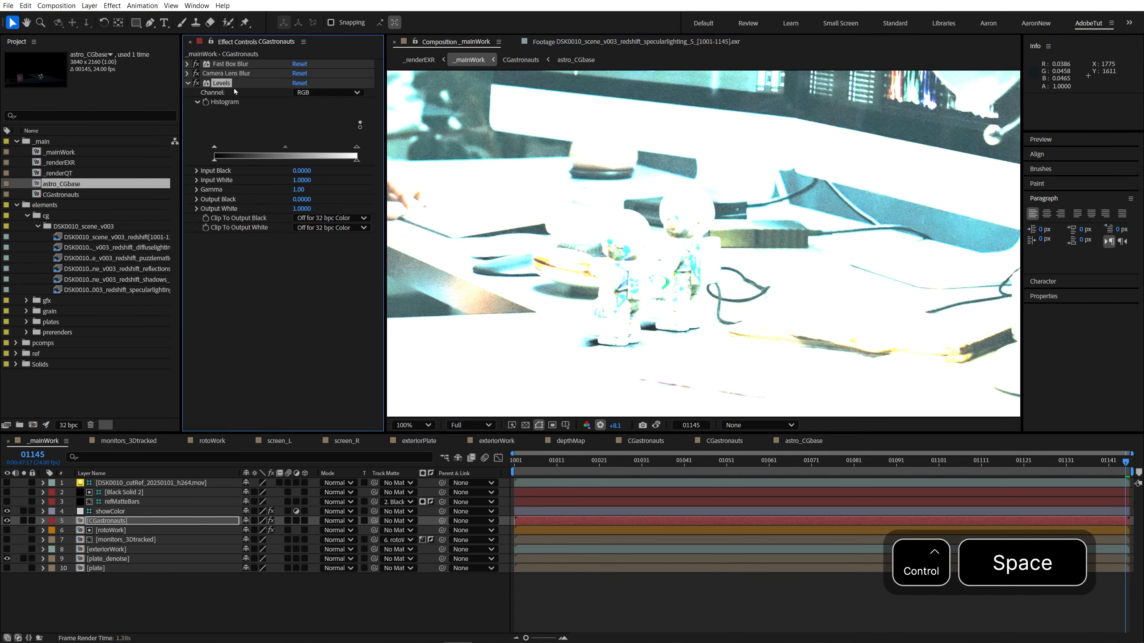
left_click_drag(225, 83, 230, 64)
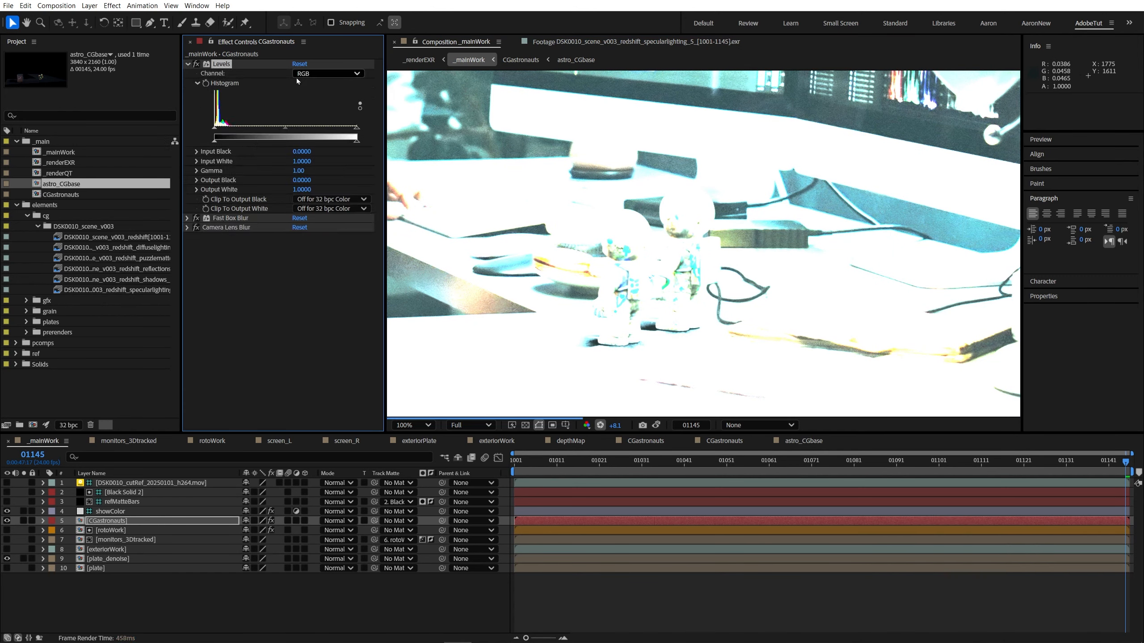
Step: In the Blue channel of Levels, set Blue Output Black to 0.0060 and compare the shadow tint with the plate
left_click(315, 73)
left_click(315, 114)
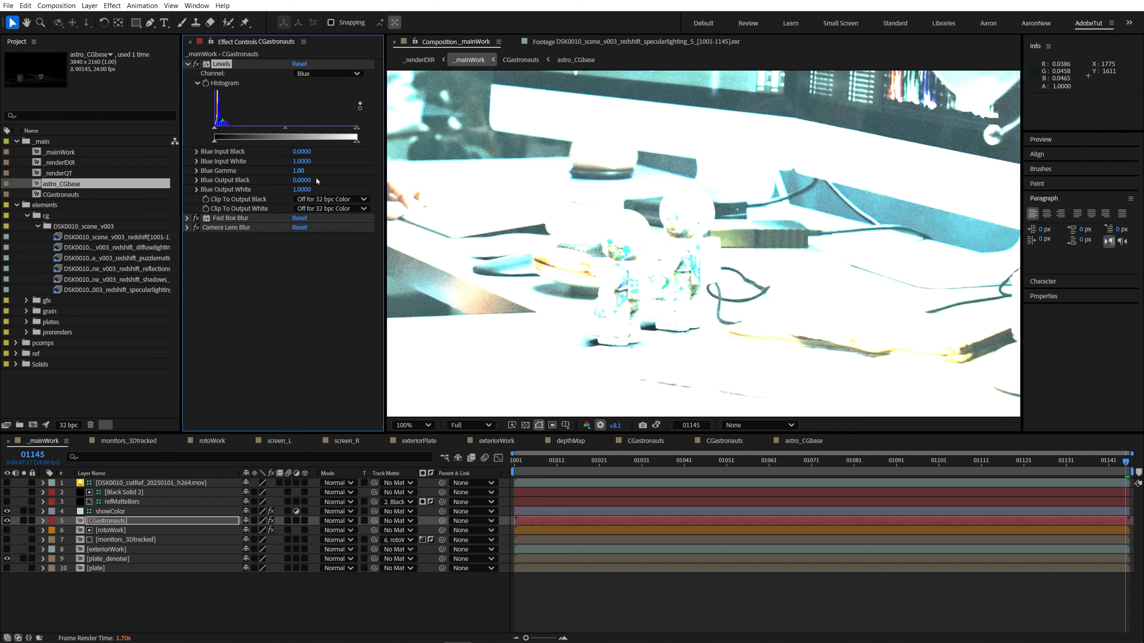
key("ctrl")
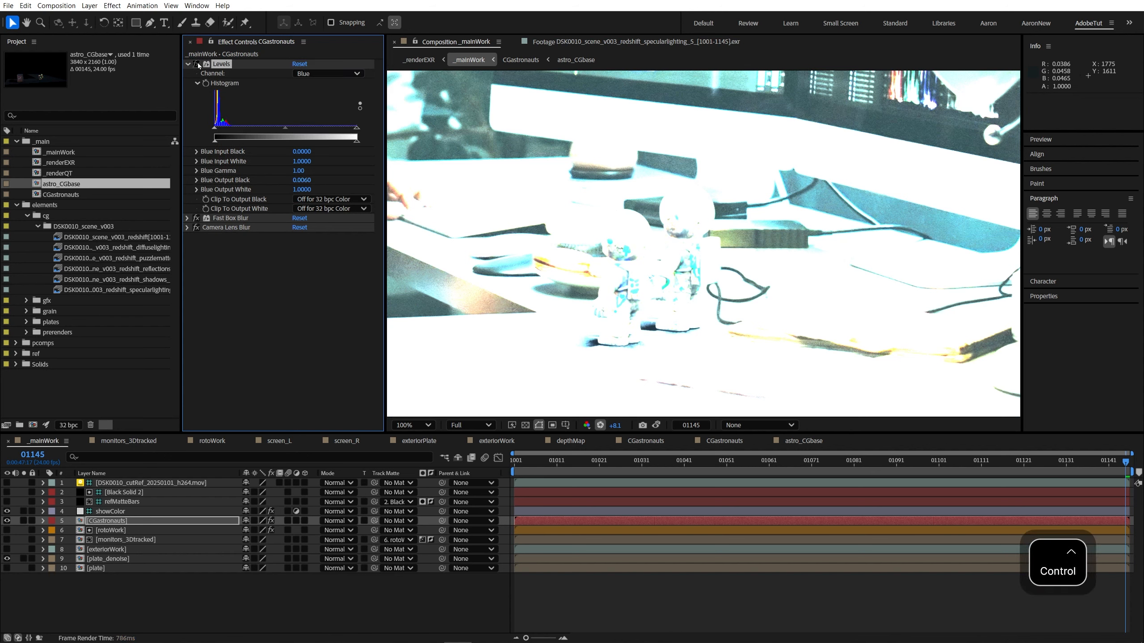
left_click_drag(703, 322, 692, 289)
Step: Switch Levels to the RGB channel, set Output Black to 0.0070, and check the shadows at +8.9 viewer exposure
left_click(309, 75)
left_click(316, 84)
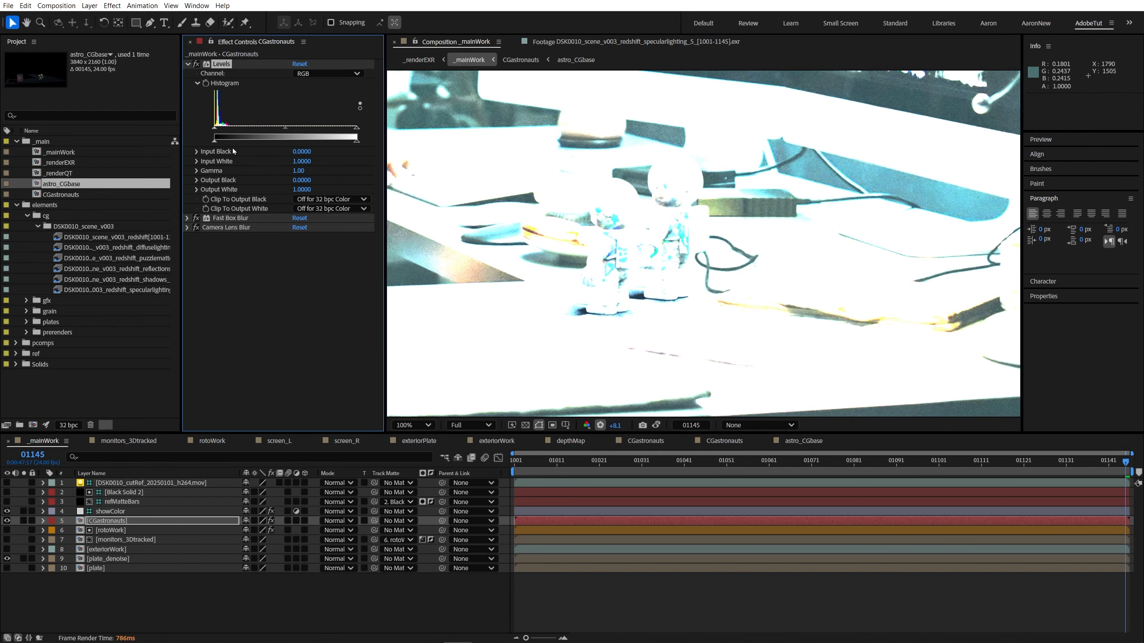
key("ctrl")
scroll(613, 280, "up", 2)
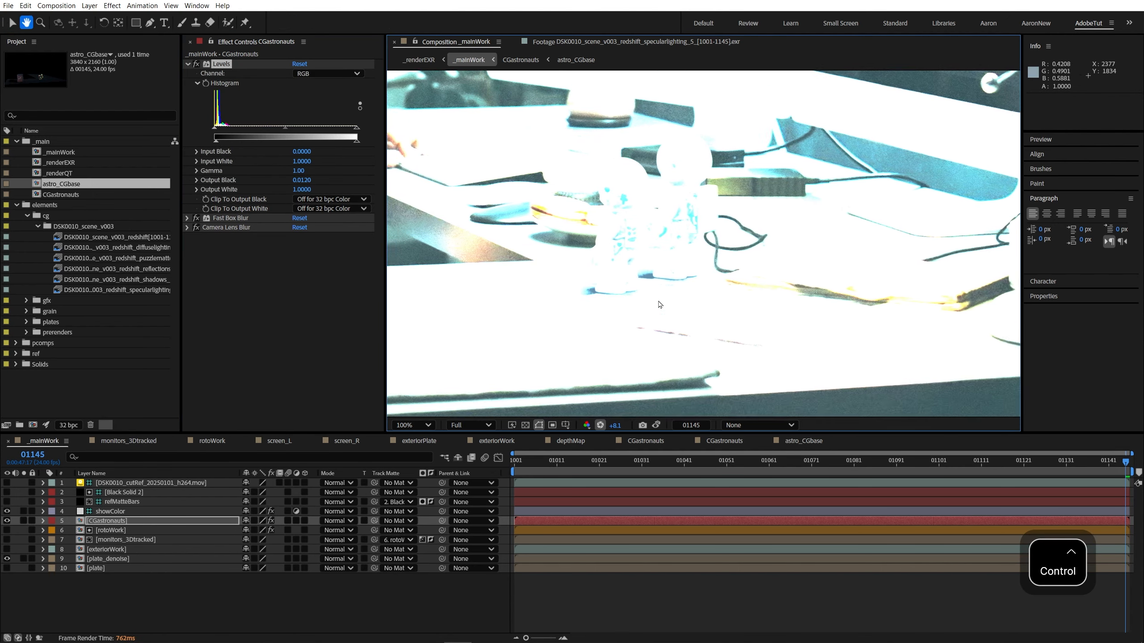
left_click(302, 180)
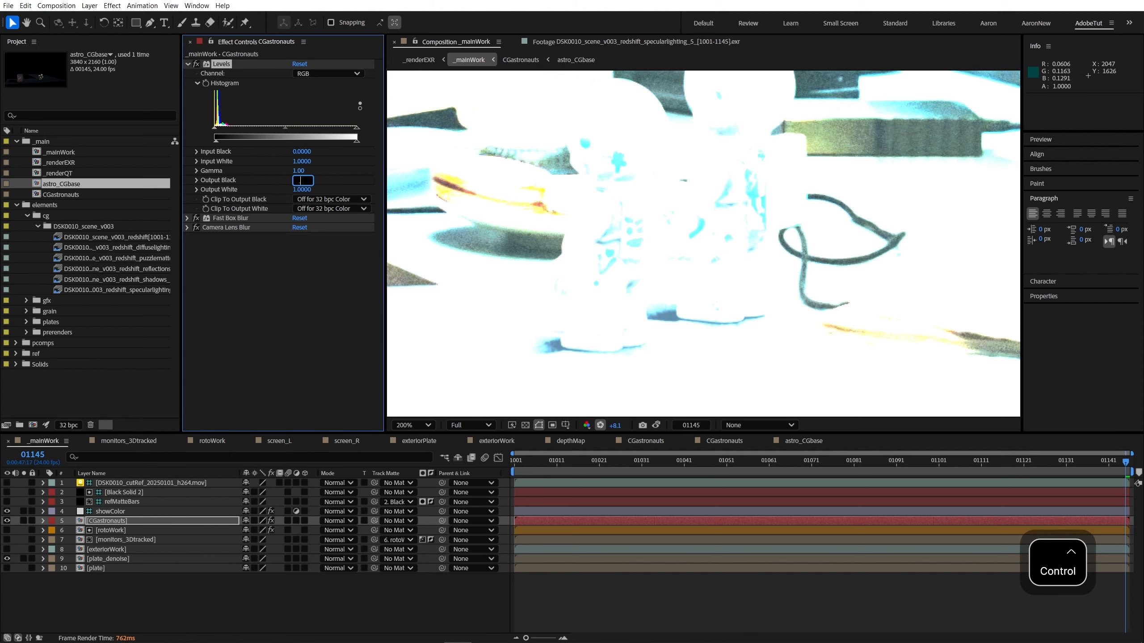
type(".0070")
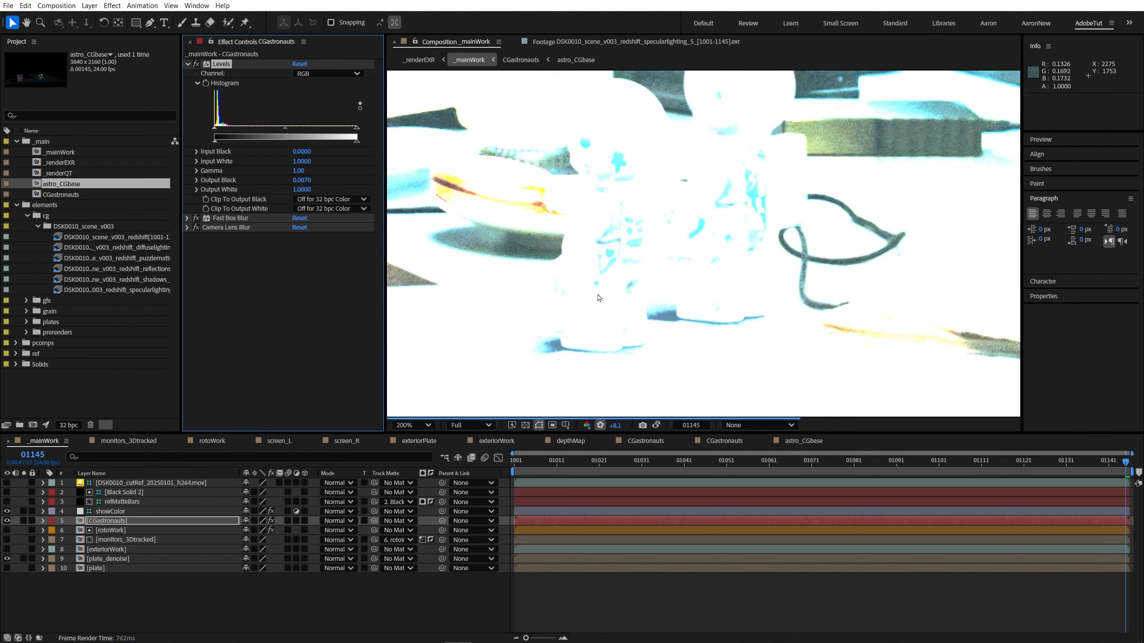
mouse_move(615, 425)
left_mouse_down()
mouse_move(682, 334)
mouse_move(802, 396)
mouse_move(427, 403)
mouse_move(705, 399)
mouse_move(607, 412)
mouse_move(633, 413)
mouse_move(770, 403)
mouse_move(373, 437)
mouse_move(847, 409)
mouse_move(364, 419)
mouse_move(619, 414)
left_mouse_up()
scroll(693, 189, "down", 2)
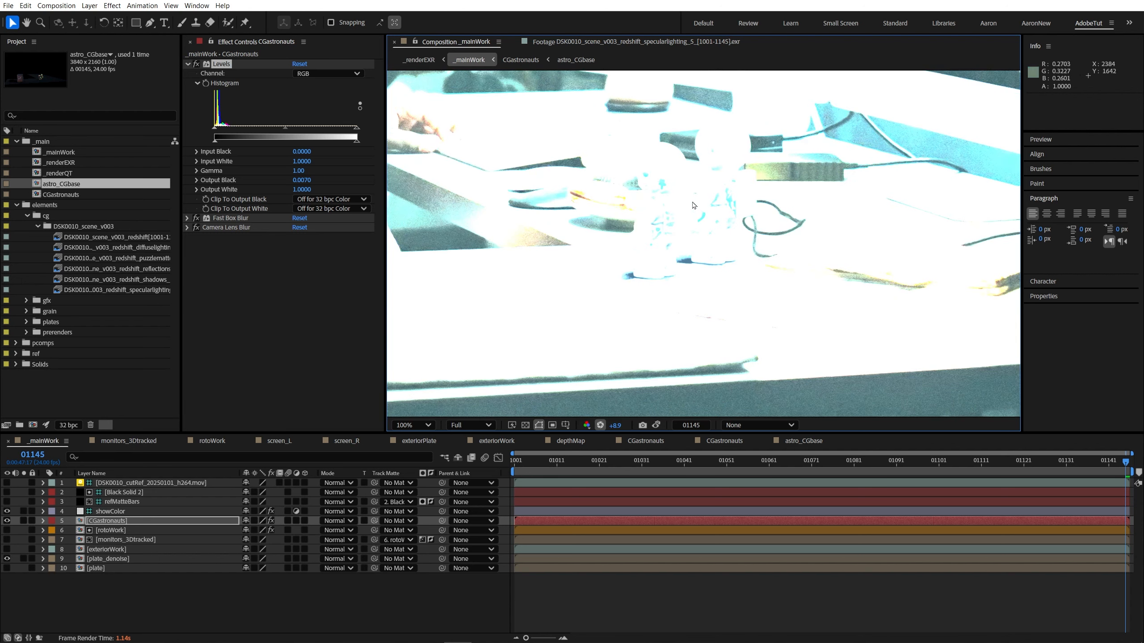
Step: In the CGastronauts composition, set the shadow layer's opacity to 80%, then return to _mainWork
double_click(112, 521)
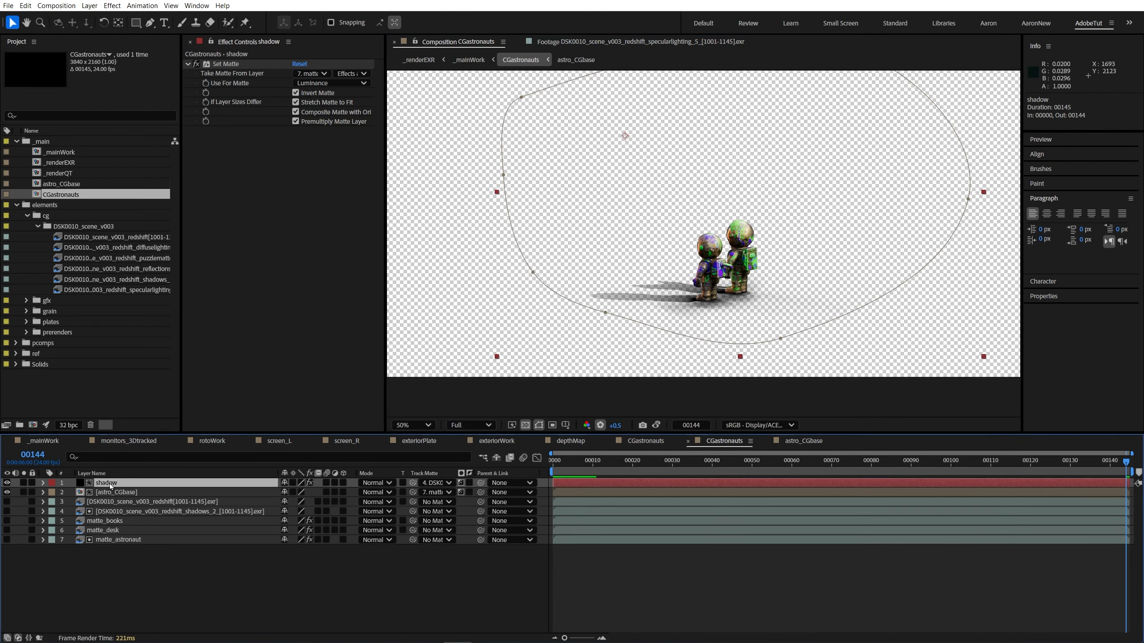
type("t")
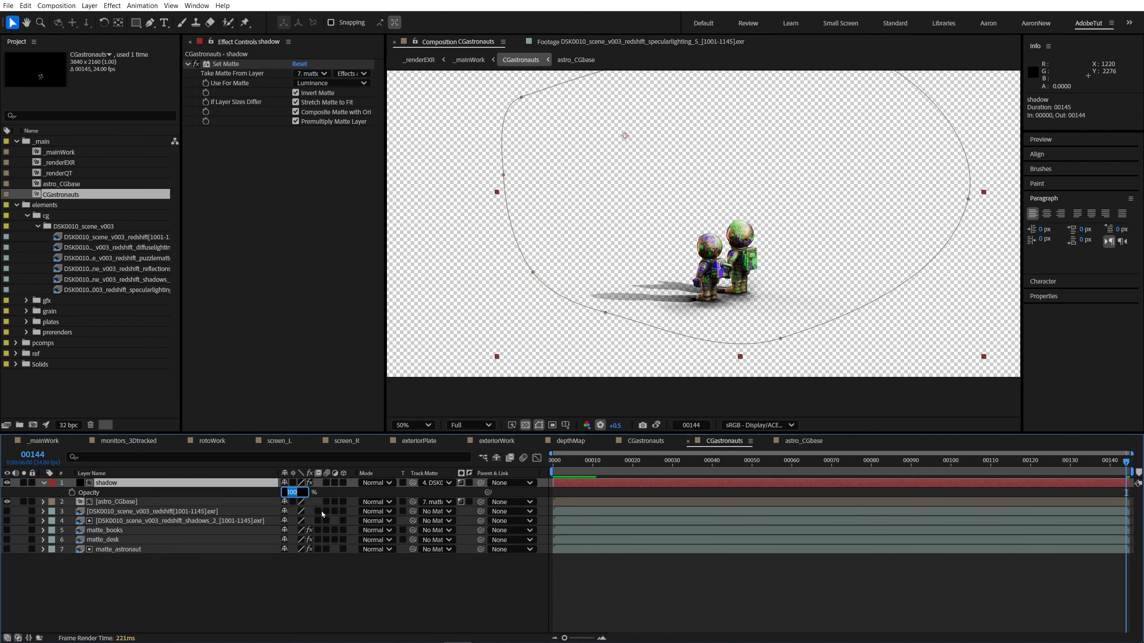
type("80")
key("Return")
left_click(154, 585)
key("Tab")
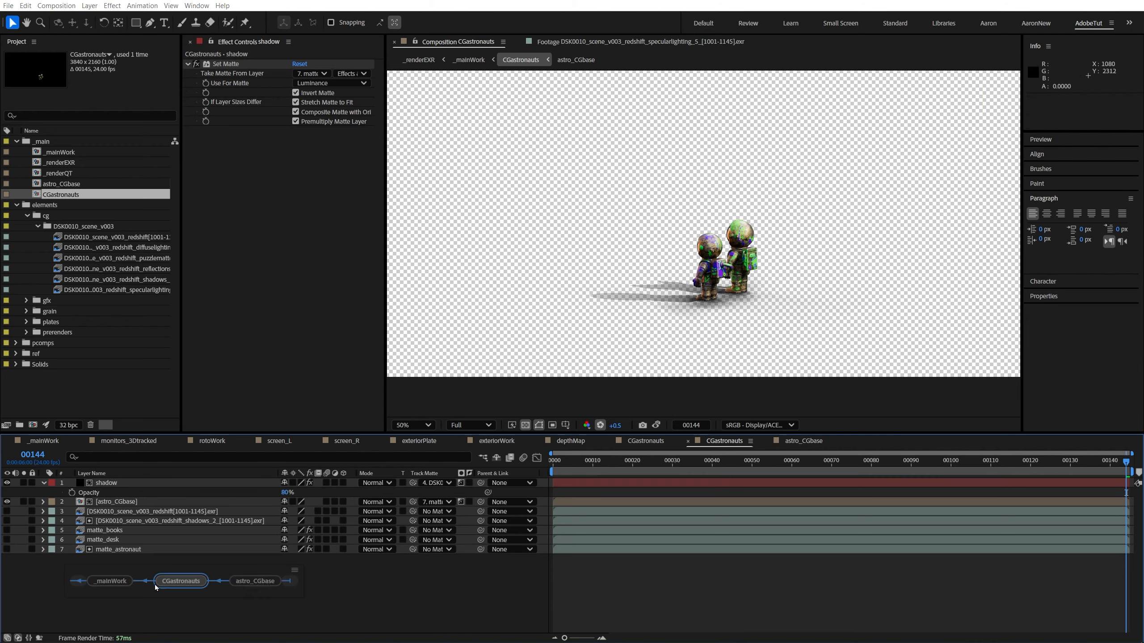
left_click(110, 581)
Step: Inspect the lightened shadows on the desk plate at normal viewer exposure and at +1.6
mouse_move(615, 425)
left_mouse_down()
mouse_move(592, 424)
mouse_move(612, 425)
left_mouse_up()
left_click(600, 425)
scroll(713, 268, "down", 1)
left_click_drag(713, 268, 643, 307)
scroll(628, 340, "up", 1)
left_click_drag(614, 425, 620, 425)
left_click_drag(585, 307, 742, 285)
Step: Set the Levels Output Black on CGastronauts to 0.004 and reset the viewer exposure
left_click(108, 521)
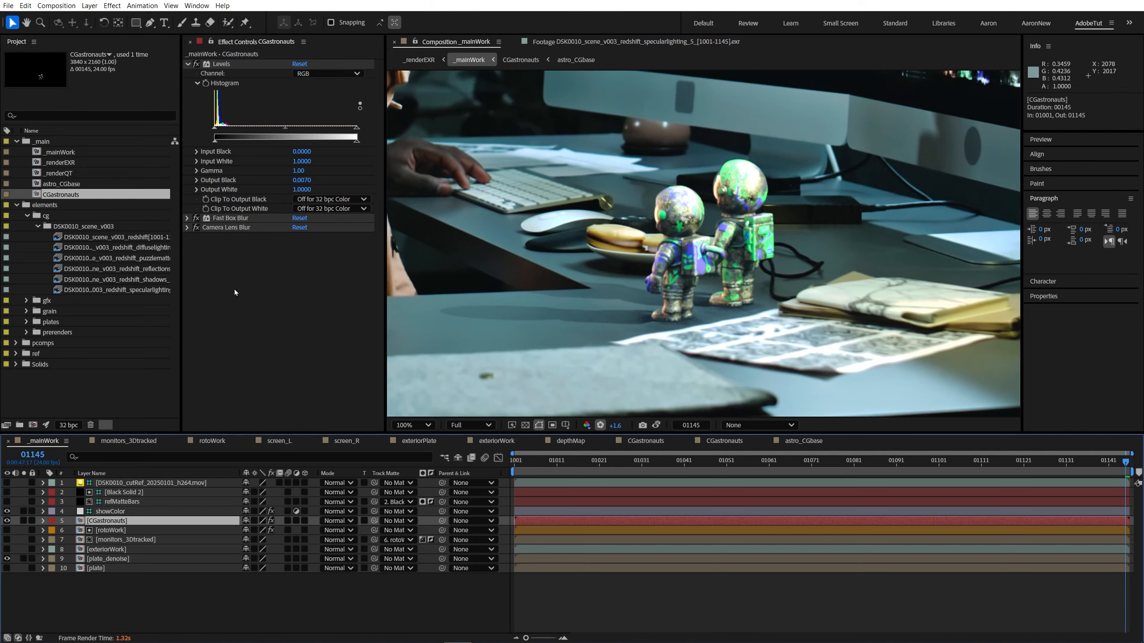
scroll(736, 390, "up", 1)
left_click_drag(736, 390, 657, 405)
left_click(309, 180)
type(".004")
key("Return")
scroll(652, 342, "down", 2)
left_click(599, 425)
Step: Lower the Levels Gamma to 0.82 and check the astronauts at raised and normal exposure and in the full frame
left_click_drag(287, 127, 288, 128)
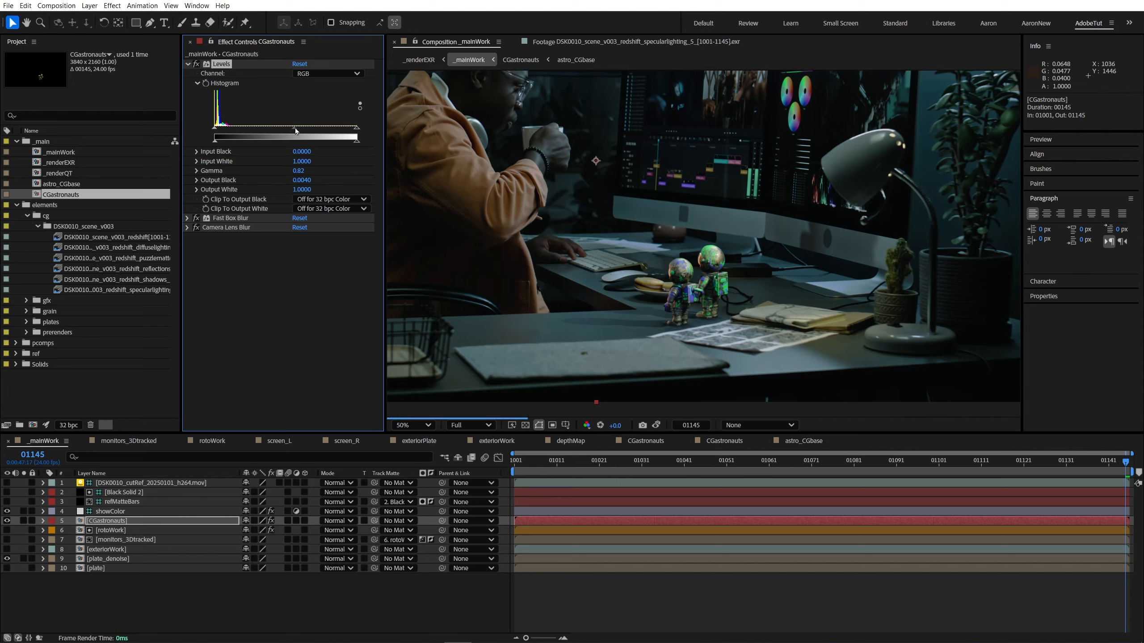
scroll(720, 295, "up", 1)
left_click_drag(720, 295, 686, 272)
left_click_drag(615, 426, 630, 425)
left_click(599, 425)
key("shift+slash")
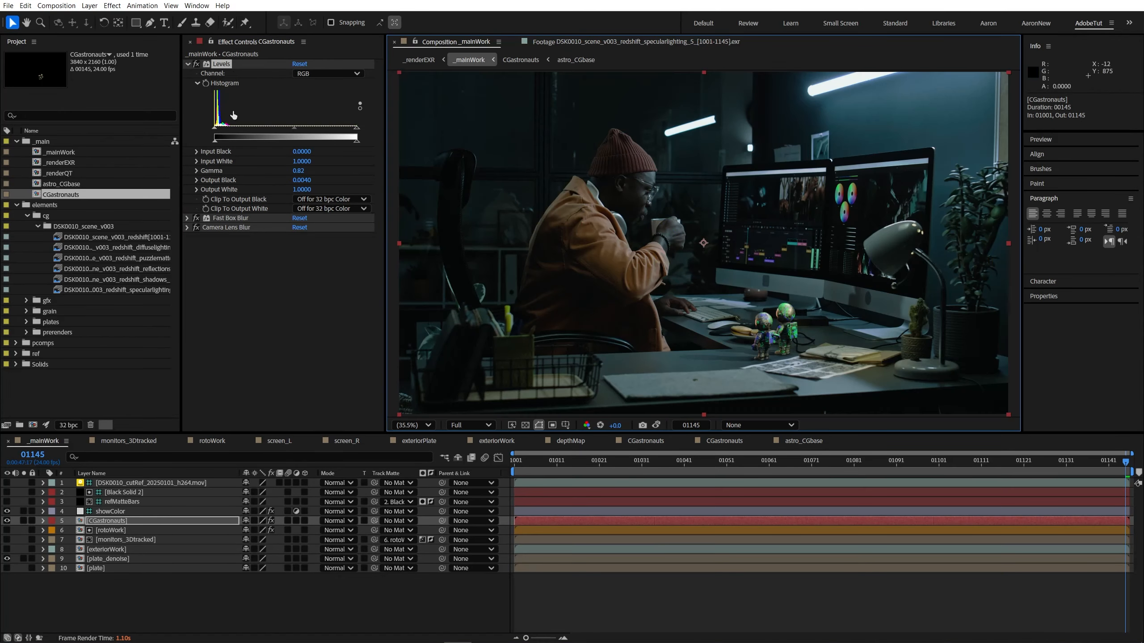
Step: Apply Hue/Saturation to the CGastronauts layer after Levels and set its Master Saturation to -15
key("ctrl+space")
type("hue")
key("Return")
left_click_drag(196, 236, 196, 218)
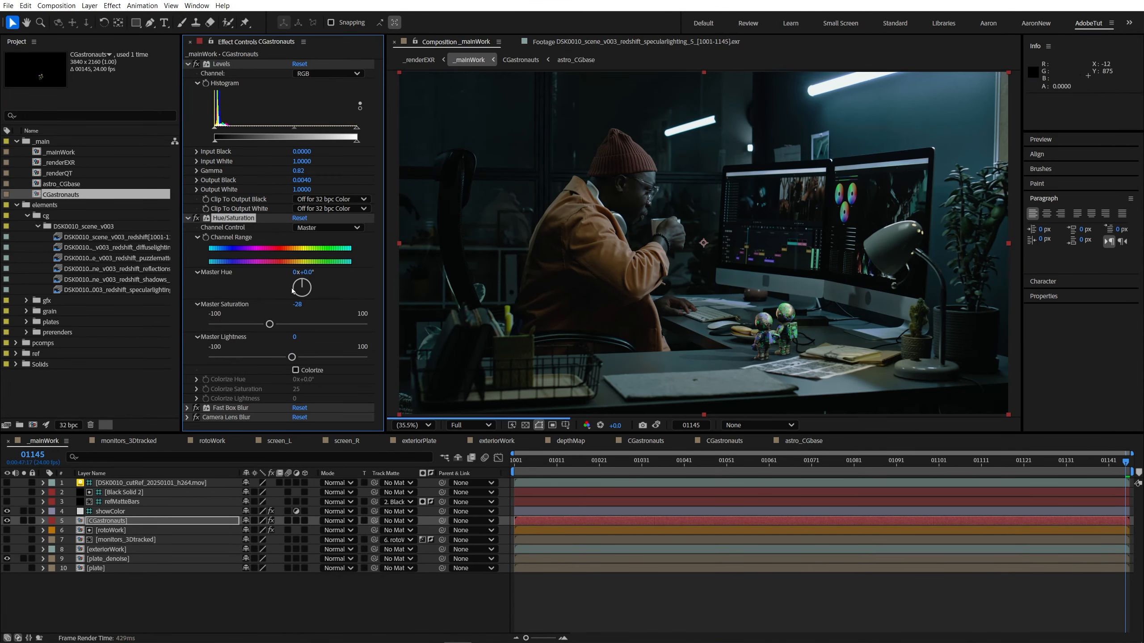
key("slash")
left_click(298, 304)
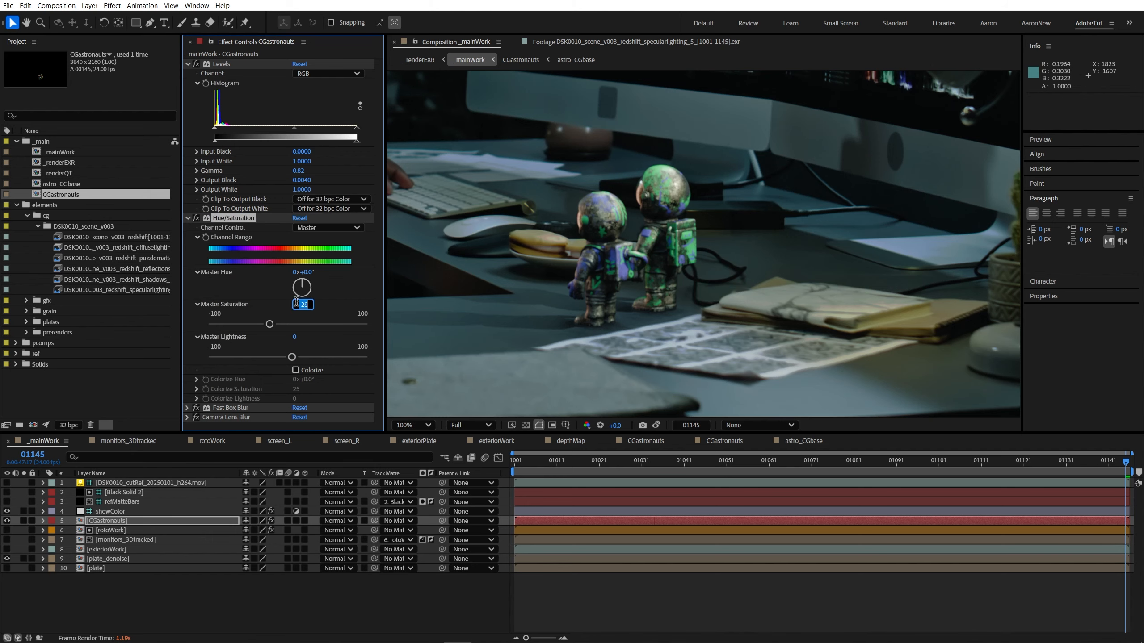
type("-15")
key("Return")
Step: Set the CGastronauts Levels Gamma to 0.71 and Output White to 0.7176, checking the astronauts in the full frame
key("comma")
left_click_drag(660, 270, 684, 277)
key("comma")
key("period")
left_click(188, 218)
key("period")
key("grave")
key("shift+slash")
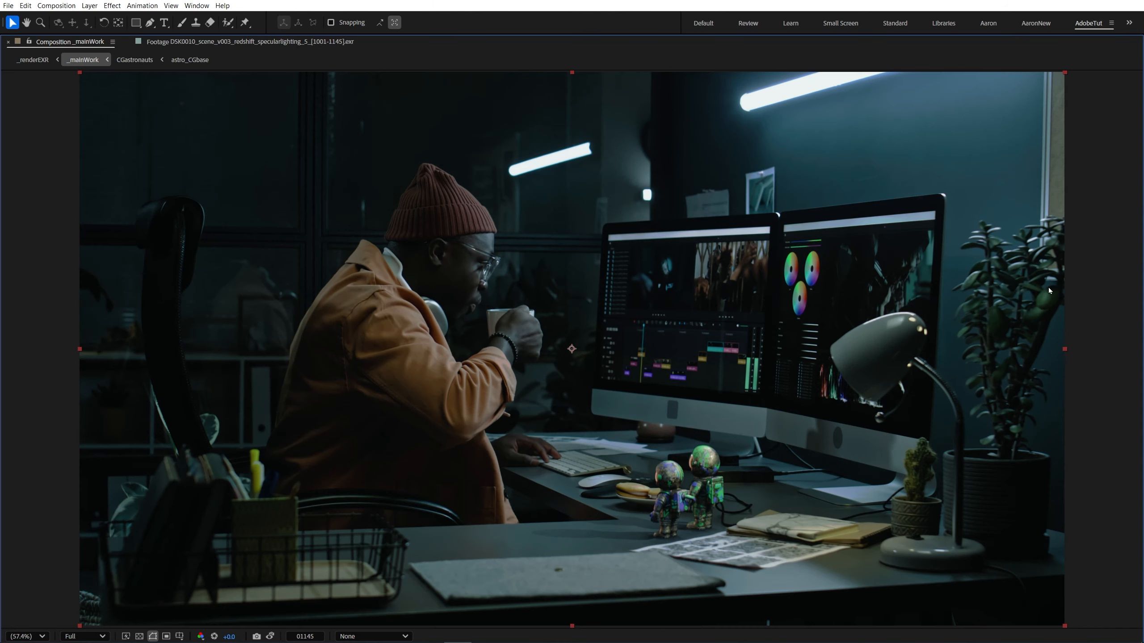
key("grave")
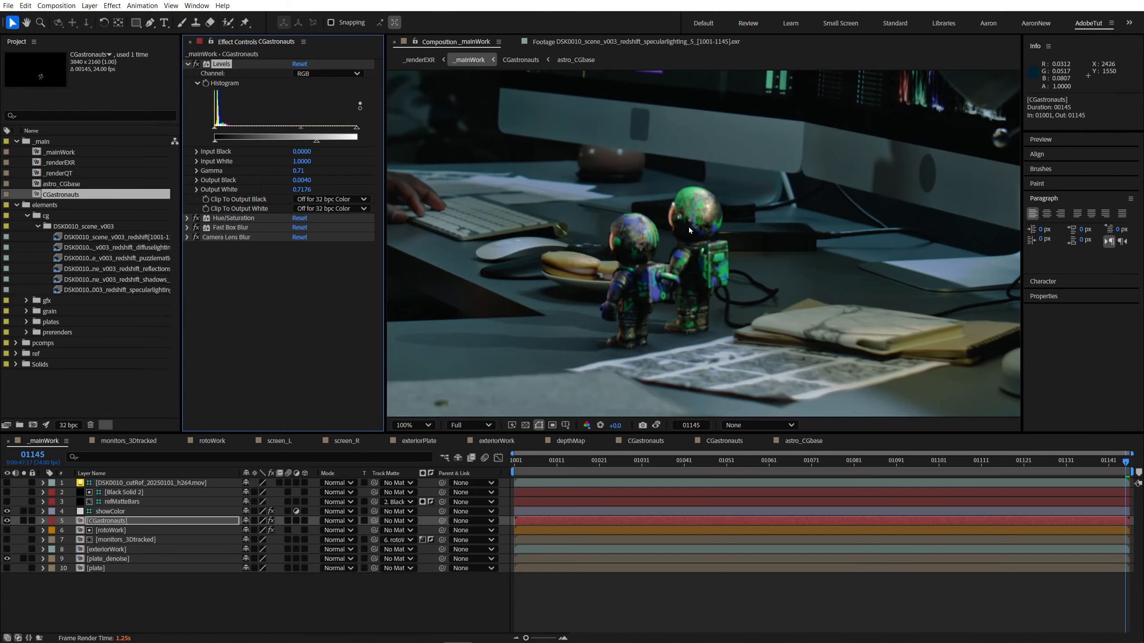
Step: Raise the CGastronauts Levels Output Black to 0.0110 and check the black match close up and in the full frame
key("comma")
key("period")
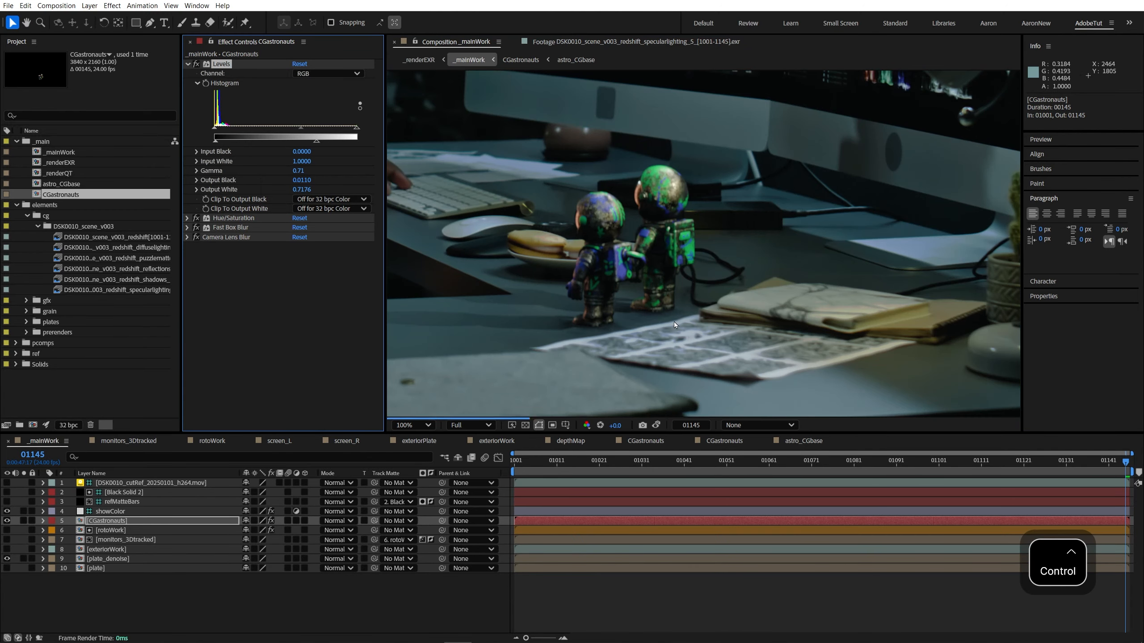
key("grave")
key("shift+slash")
key("grave")
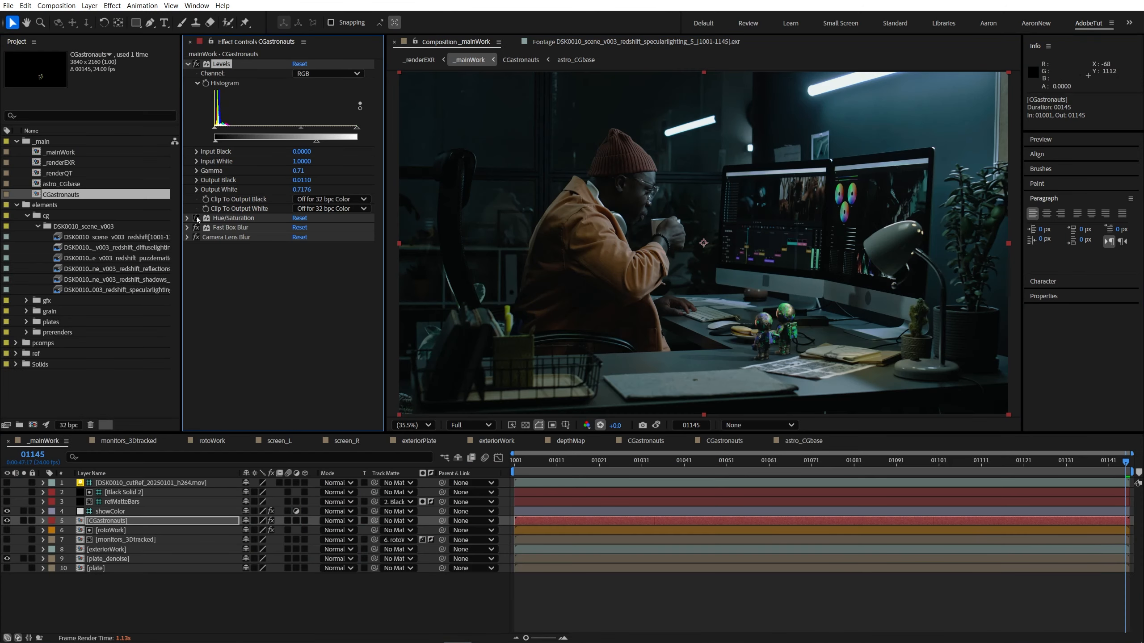
key("grave")
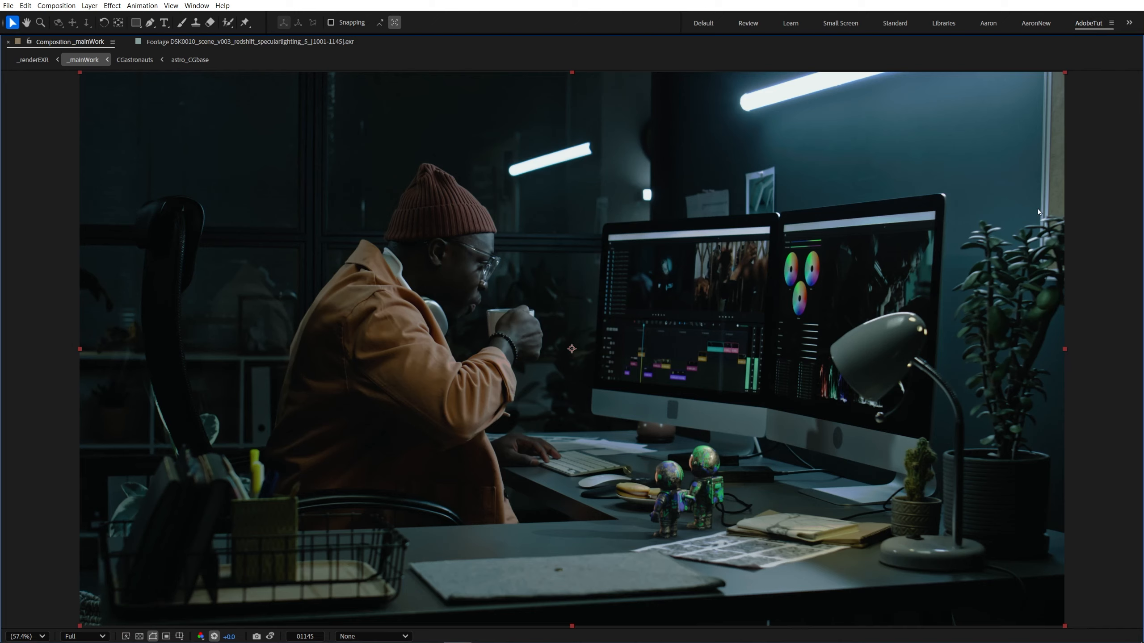
key("grave")
Step: On CGastronauts, set Levels Gamma to 0.76 and Output White to 0.6353, and Camera Lens Blur's Blur Radius to 1.8
key("z")
left_click(792, 335)
left_click(187, 237)
left_click(297, 247)
key("comma")
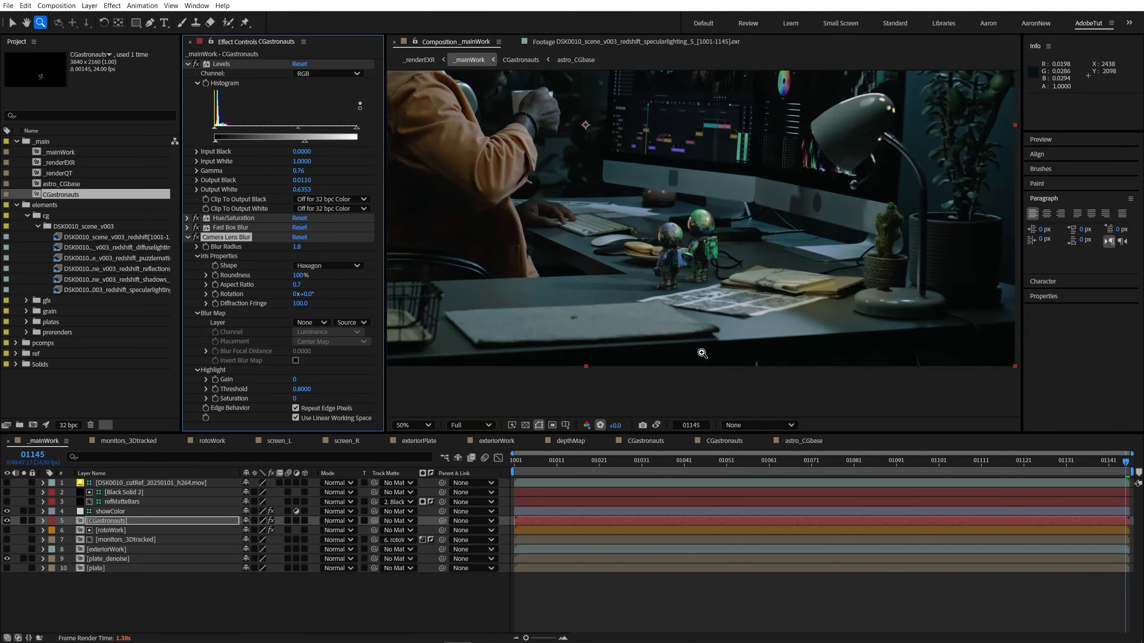
Step: Set the CGastronauts Levels Gamma to 0.79 and Output White to 0.5765, judging the brightness in the full frame and close up
key("grave")
key("v")
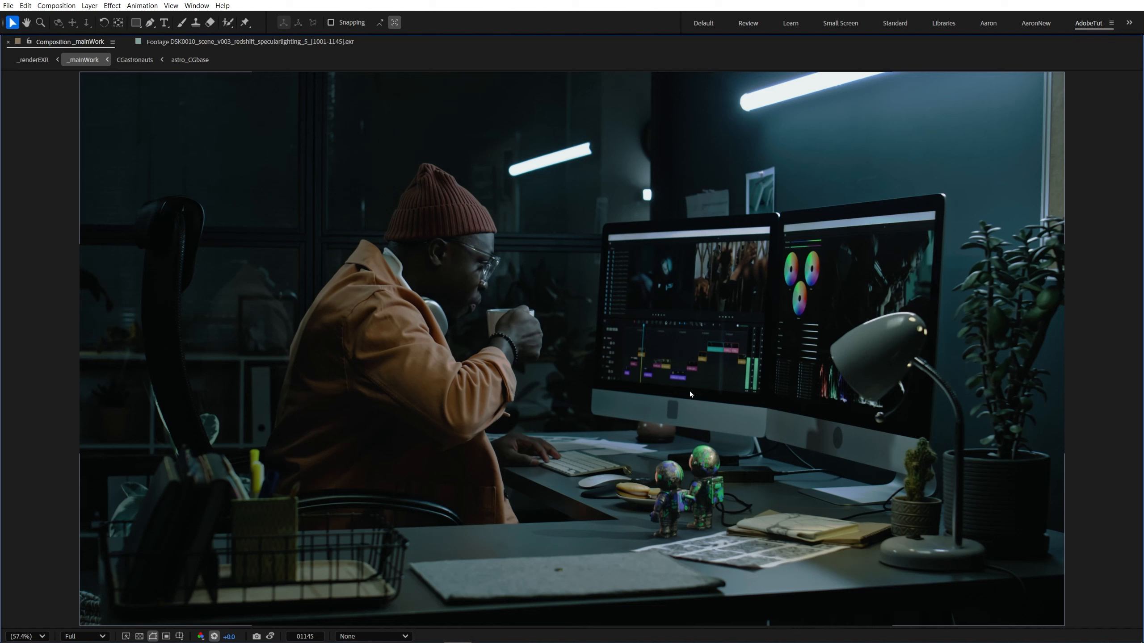
key("grave")
key("z")
left_click(758, 283)
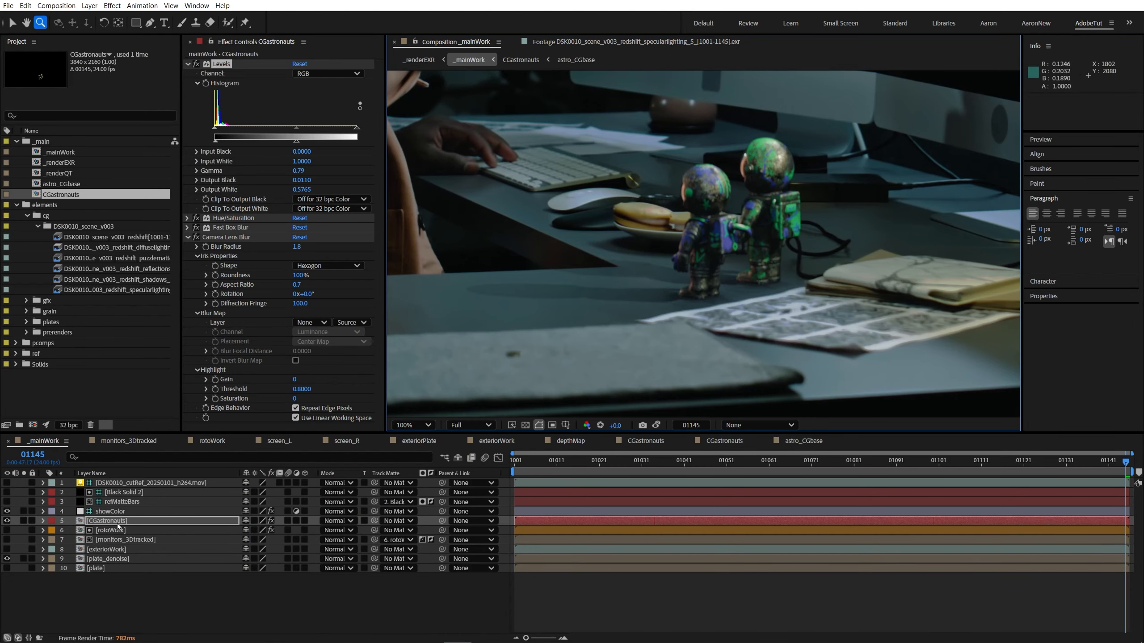
Step: In the CGastronauts composition, apply Fast Box Blur with radius 1 to the redshift_shadows layer and check the softened shadows in _mainWork
double_click(118, 524)
key("ctrl+space")
type("fast")
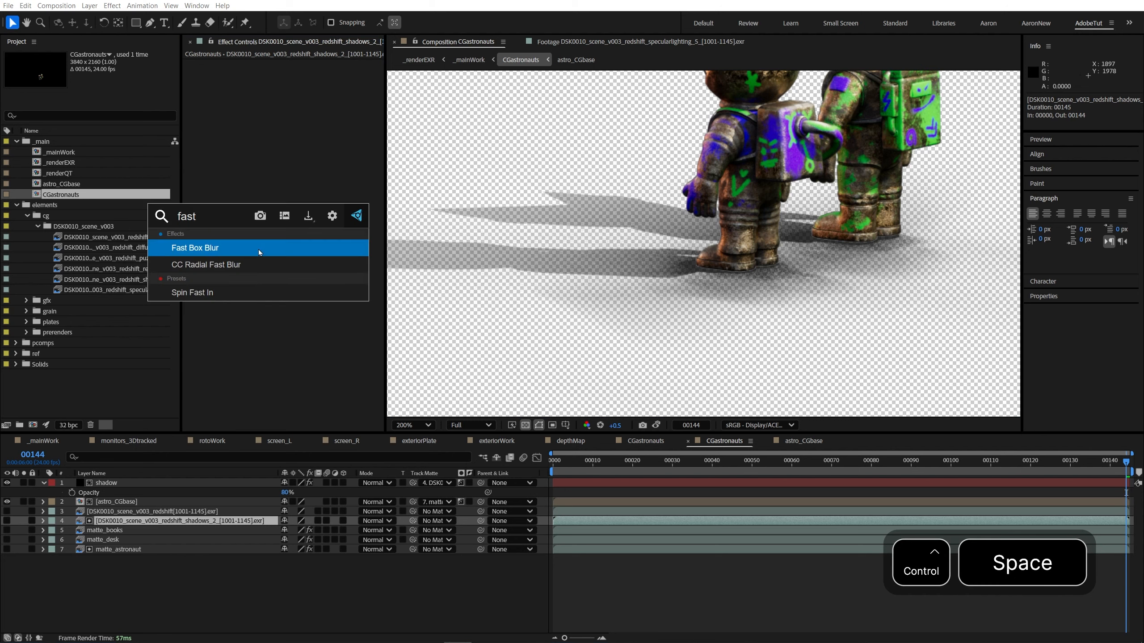
key("Return")
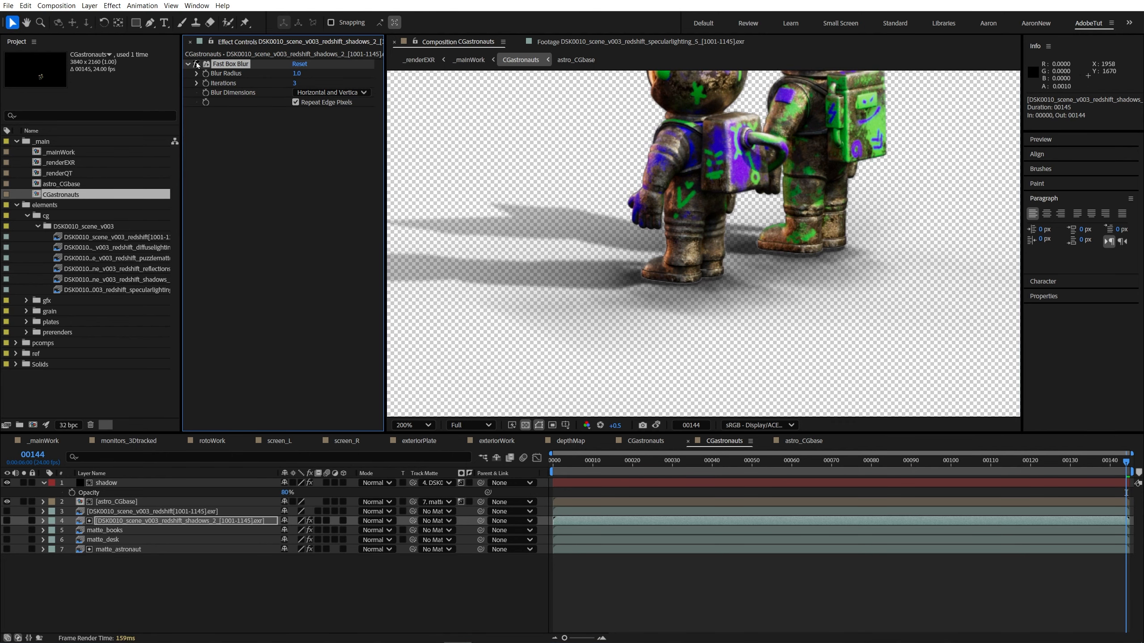
key("Tab")
left_click(117, 585)
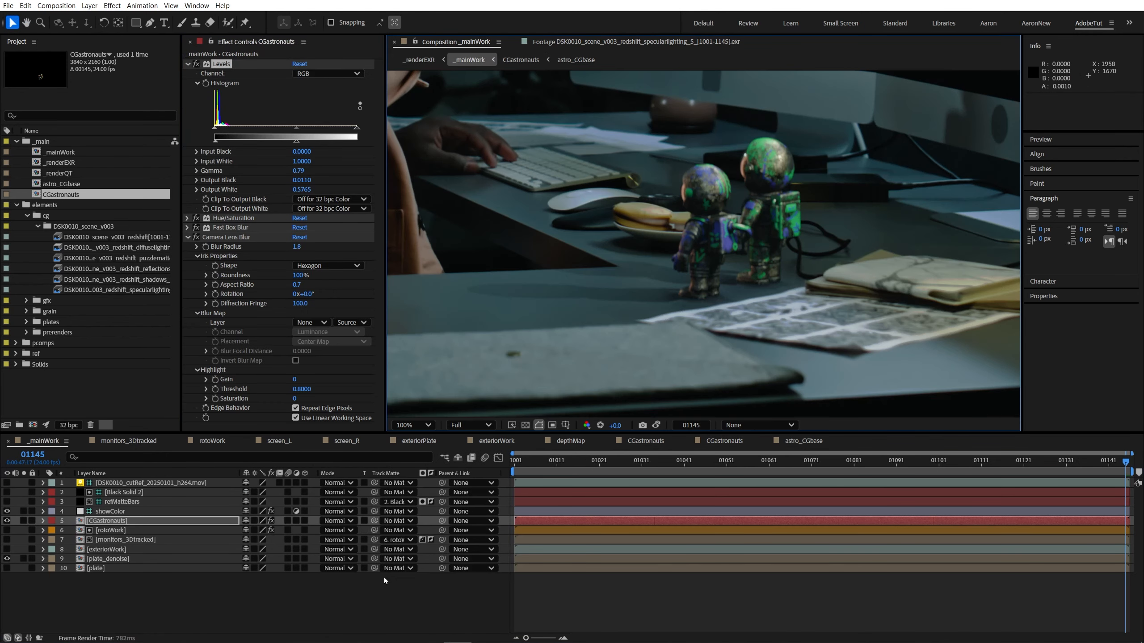
key("period")
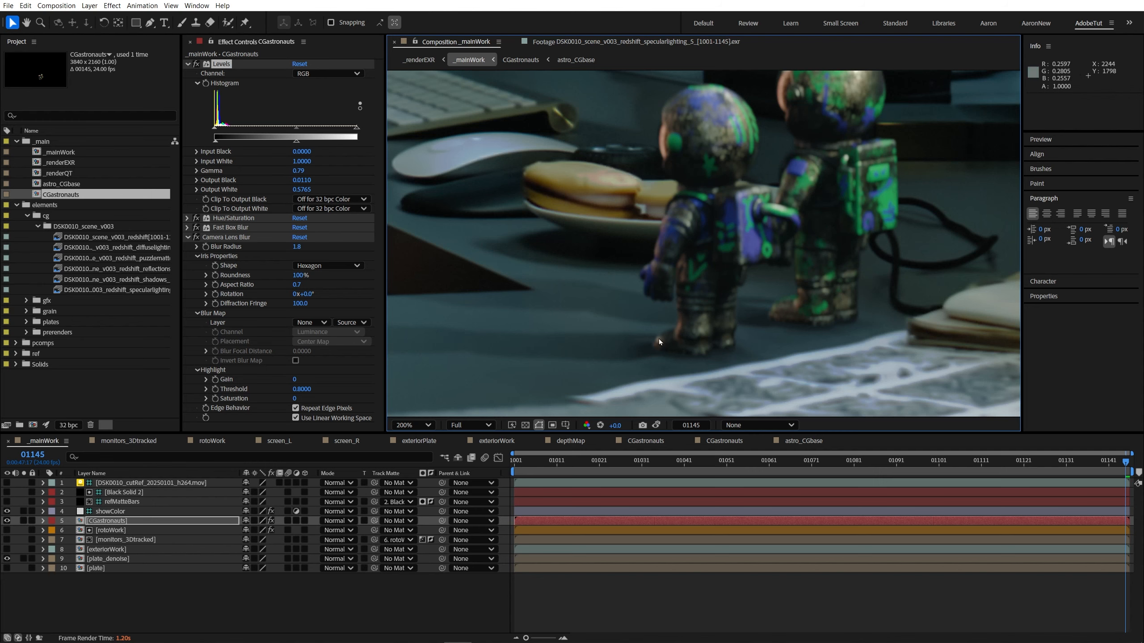
key("comma")
key("shift+slash")
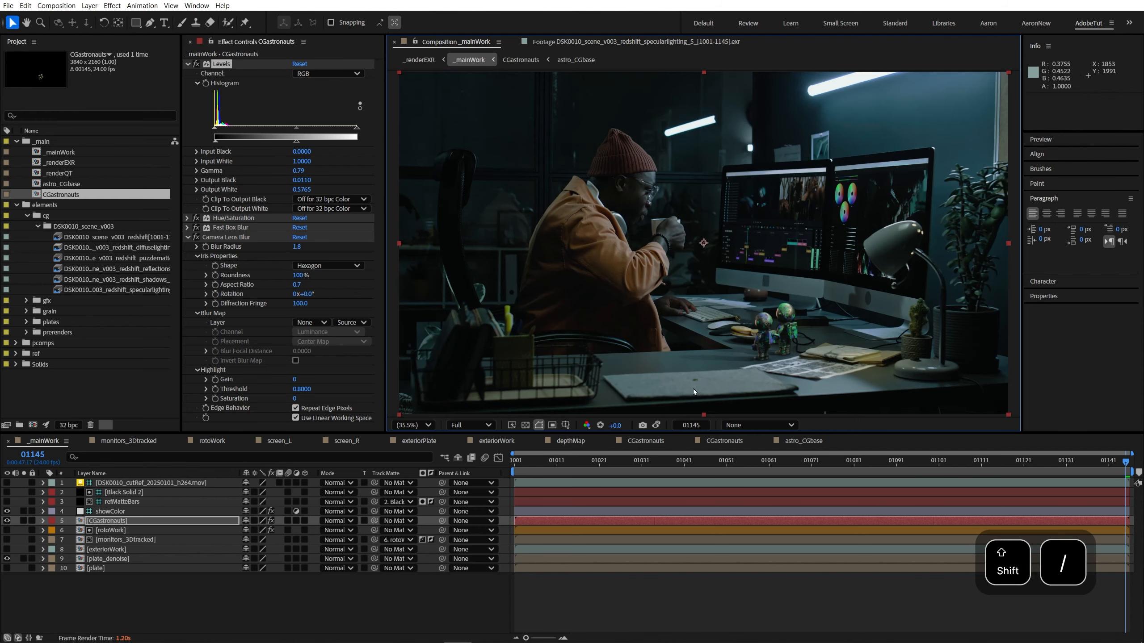
key("grave")
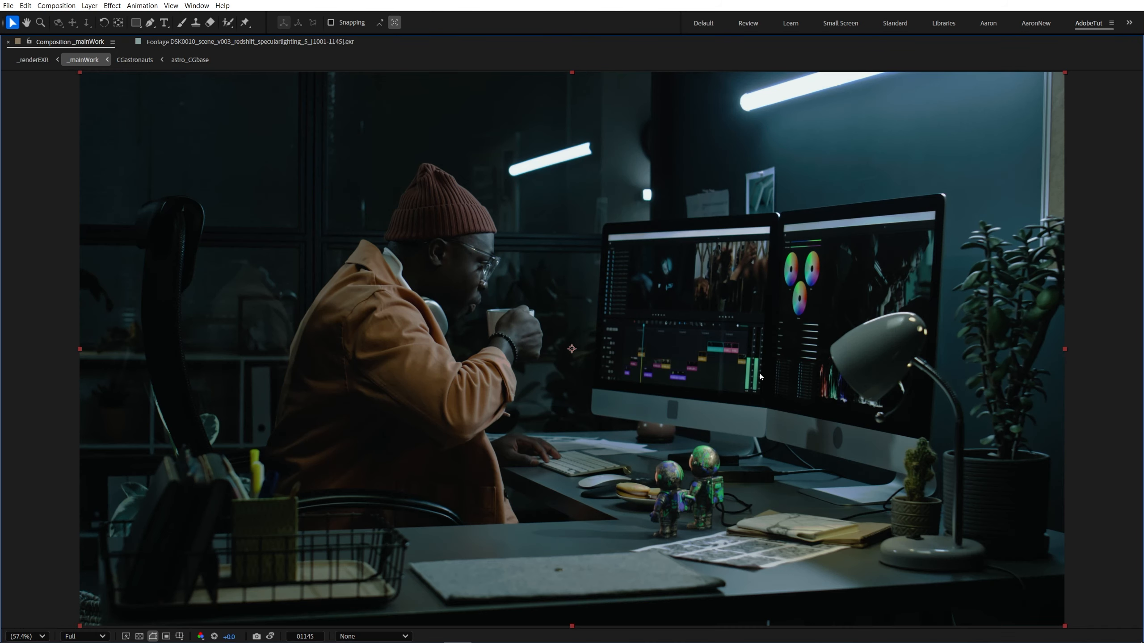
key("grave")
Step: Move the astro_CGbase and CGastronauts compositions into the pcomps folder and review _mainWork at frame 1001
left_click(66, 194, "shift")
left_click_drag(66, 195, 52, 343)
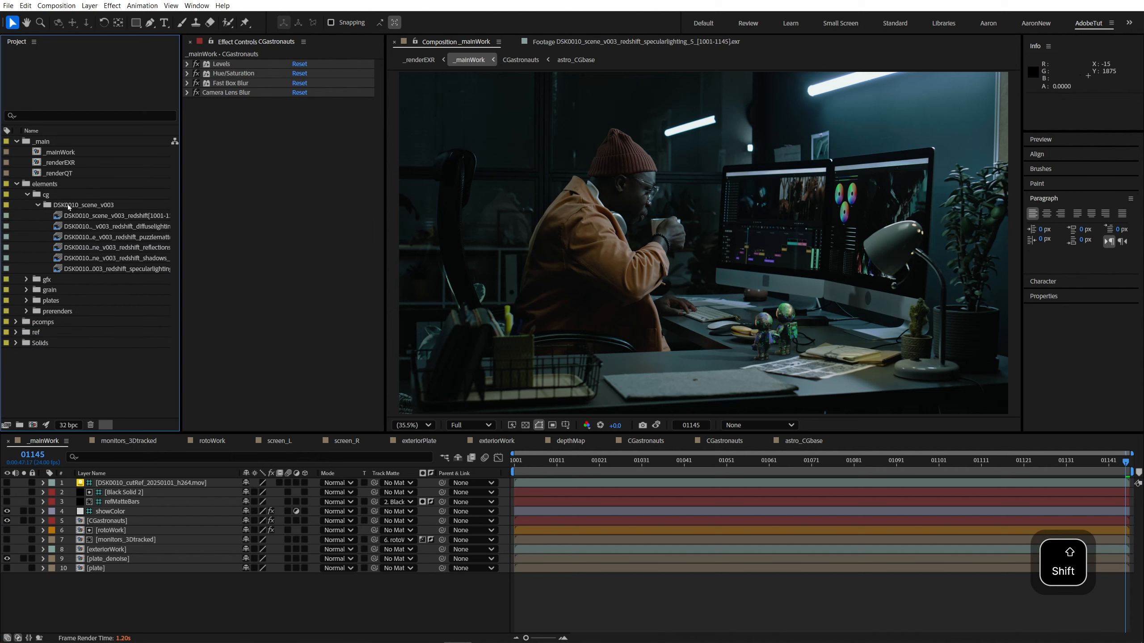
left_click(230, 350)
left_click(584, 614)
key("Home")
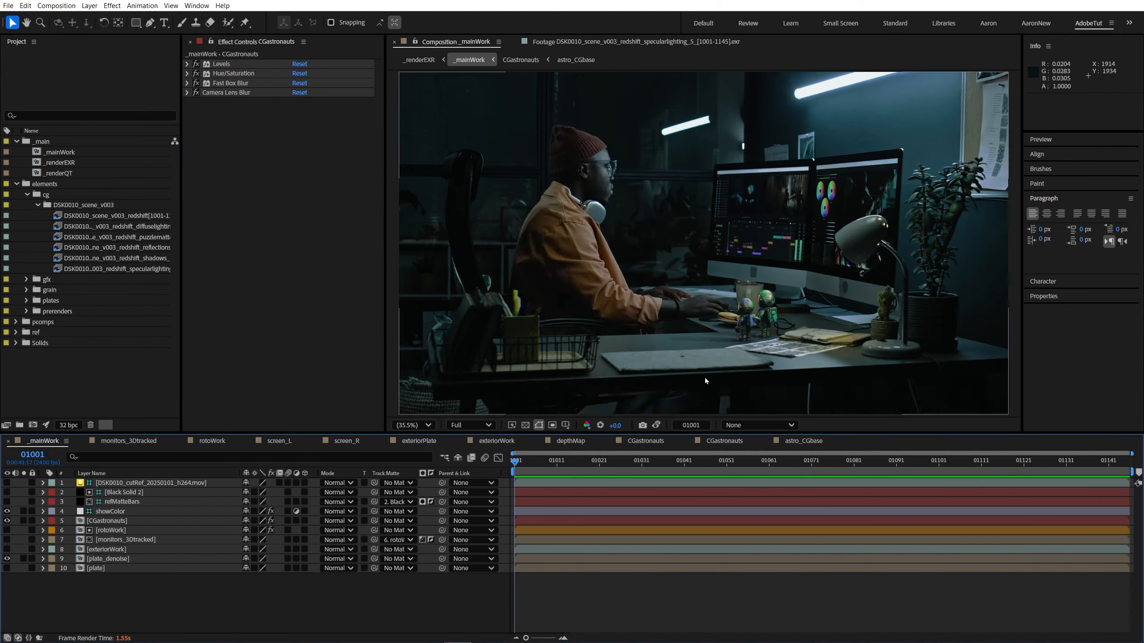
key("grave")
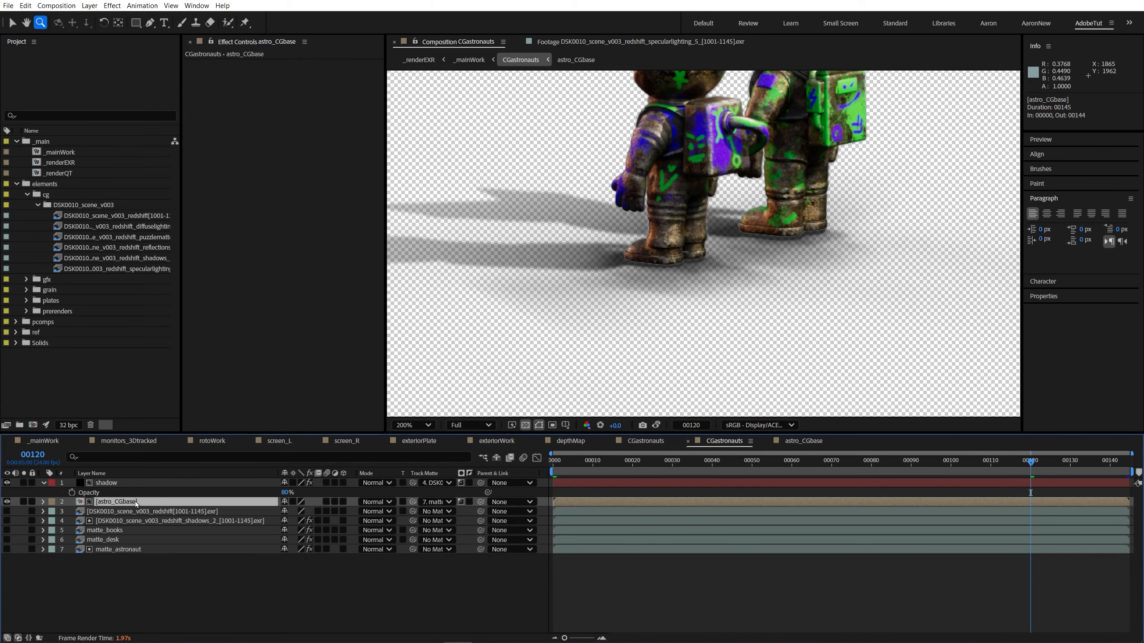
Step: Open the astro_CGbase composition and solo the diffuse lighting layer to view that pass alone
double_click(117, 501)
left_click(603, 266)
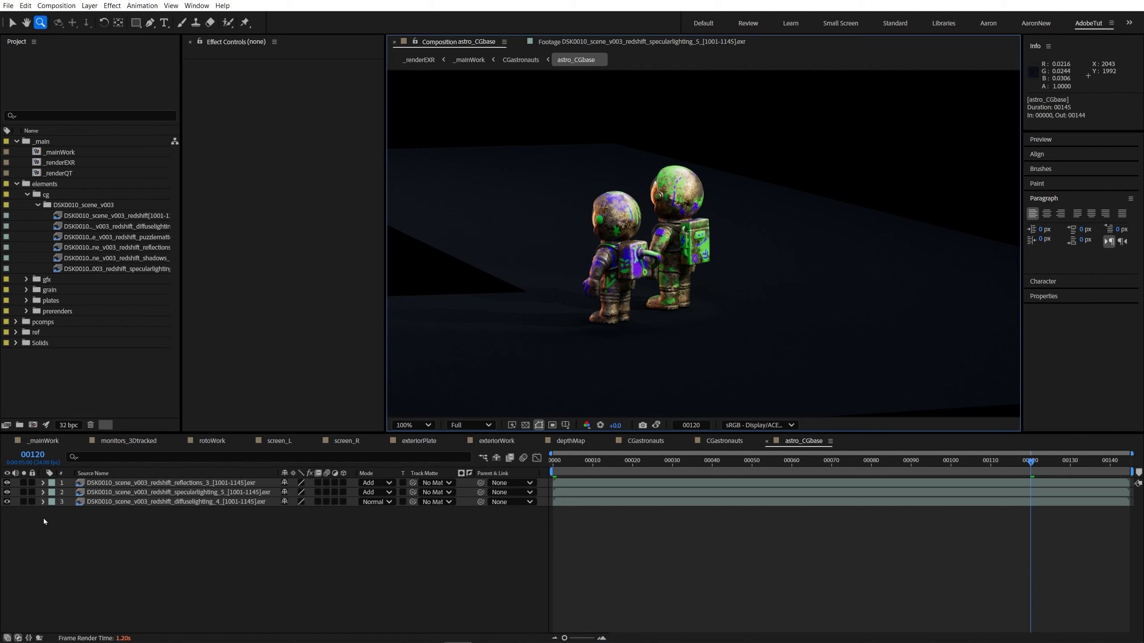
left_click(23, 502)
left_click(628, 275)
left_click(135, 502)
key("comma")
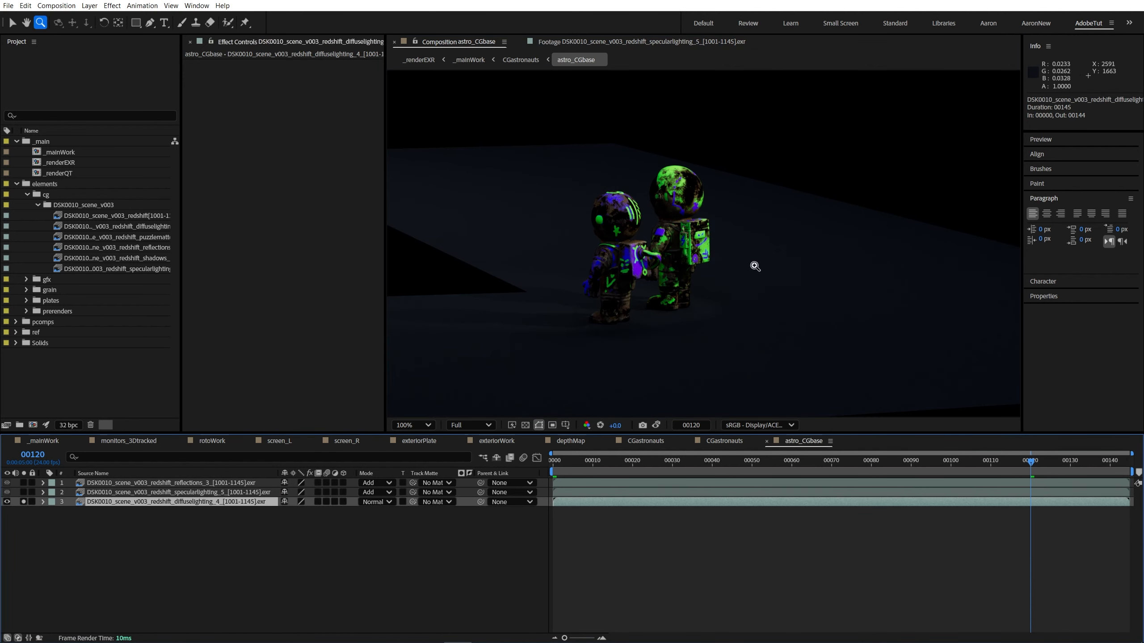
left_click_drag(648, 257, 691, 285)
Step: Apply Levels to the diffuse lighting layer in astro_CGbase
left_click(122, 503)
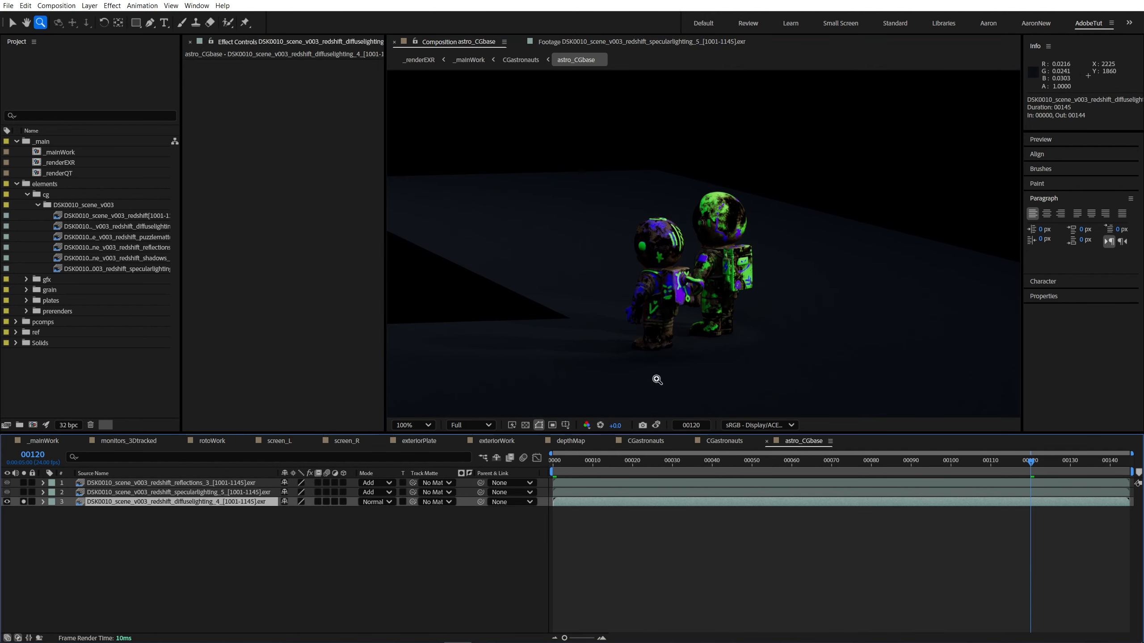
left_click_drag(656, 380, 624, 386)
key("ctrl+space")
left_click(17, 490)
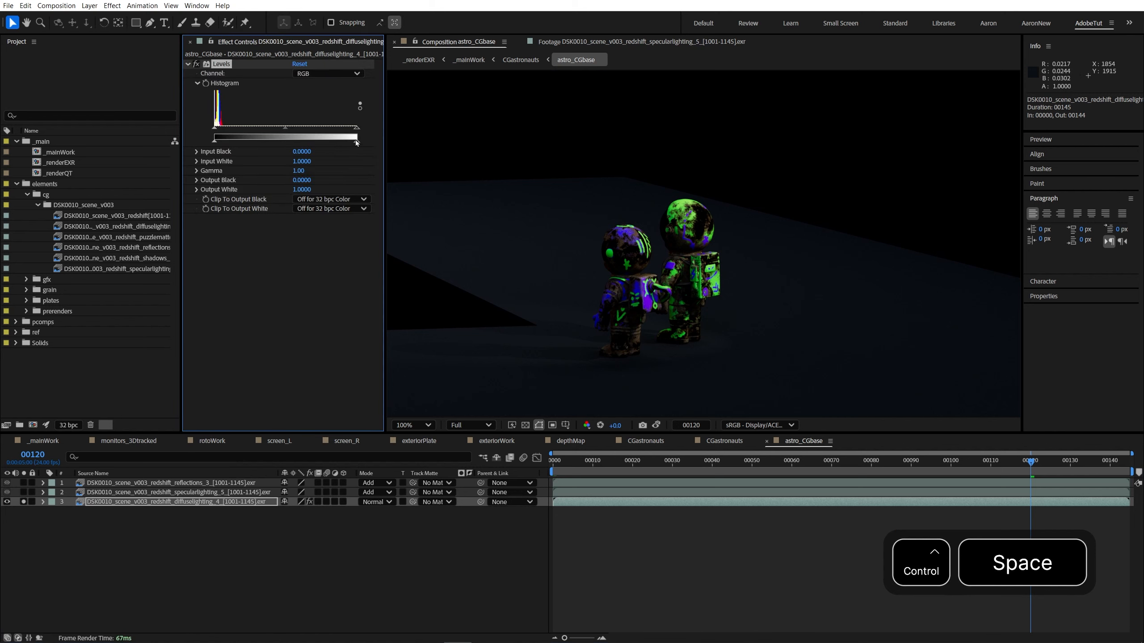
Step: Return to _mainWork and store a viewer snapshot of the astronauts at frame 1001 for comparison
double_click(56, 153)
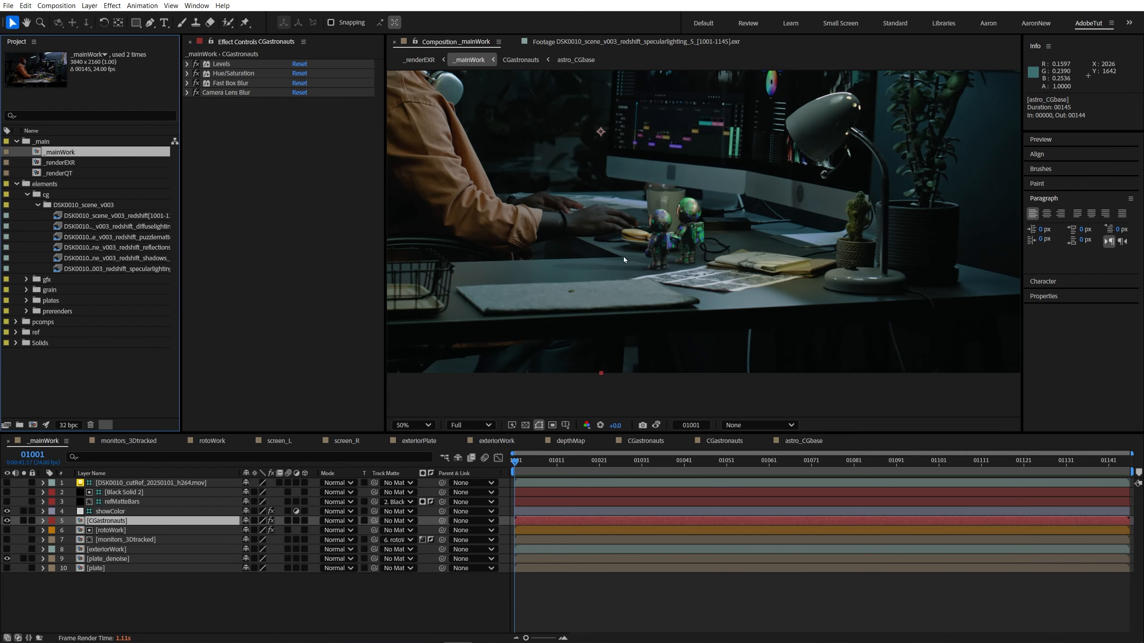
key("shift+F5")
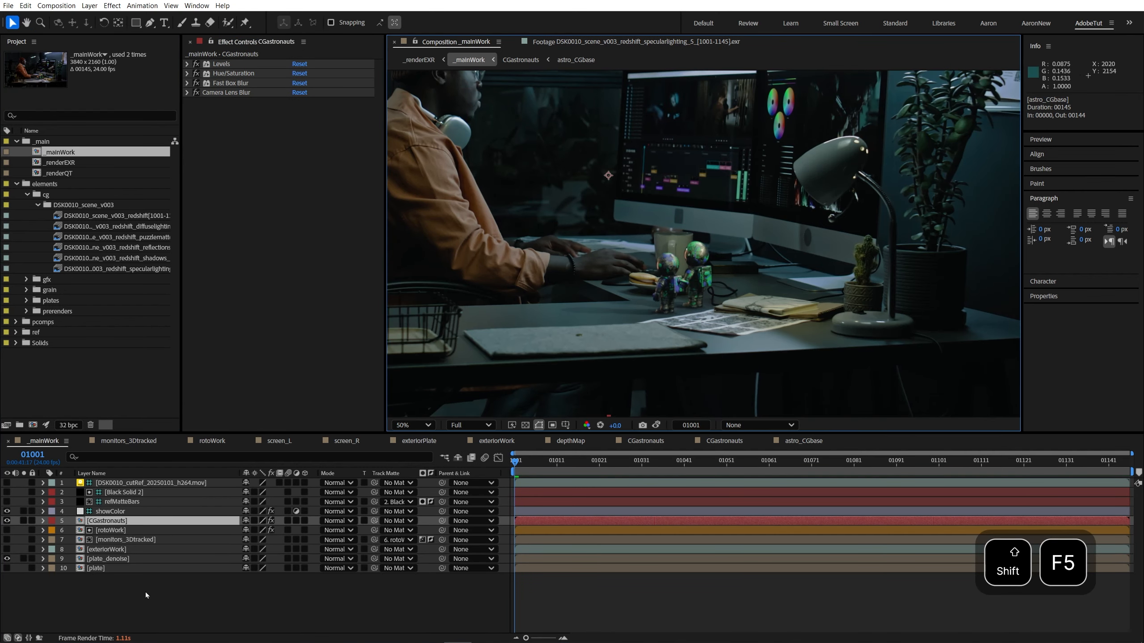
Step: In astro_CGbase, set the diffuse lighting layer's Levels Output White to 0.5373 and compare the astronauts with the effect on and off
double_click(113, 522)
double_click(115, 503)
left_click(115, 503)
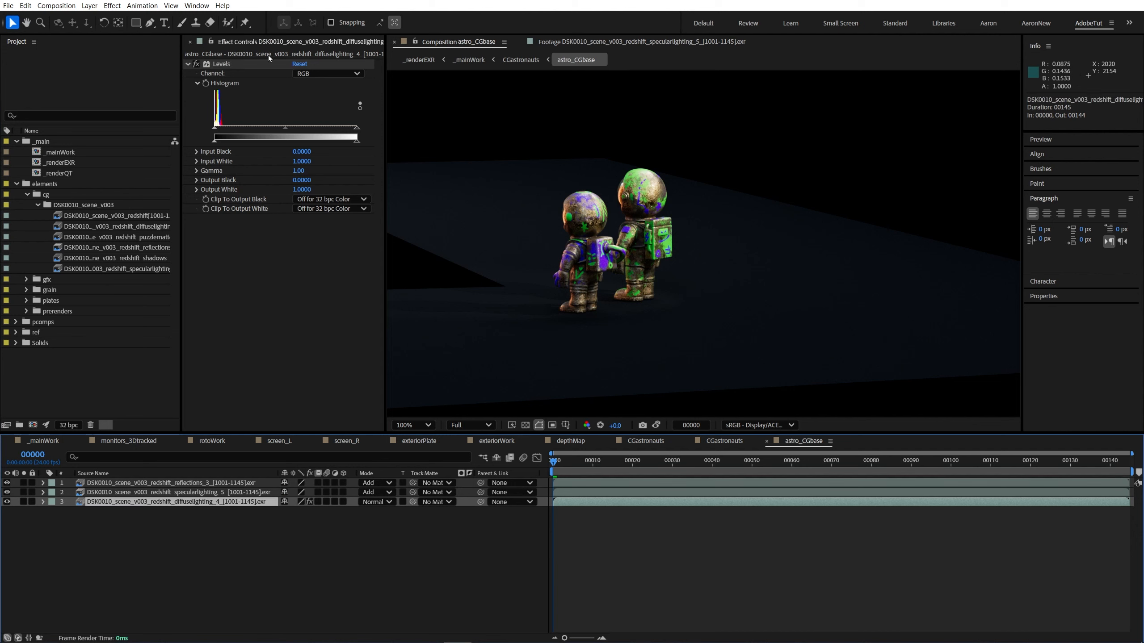
left_click(356, 143)
left_click_drag(355, 143, 292, 143)
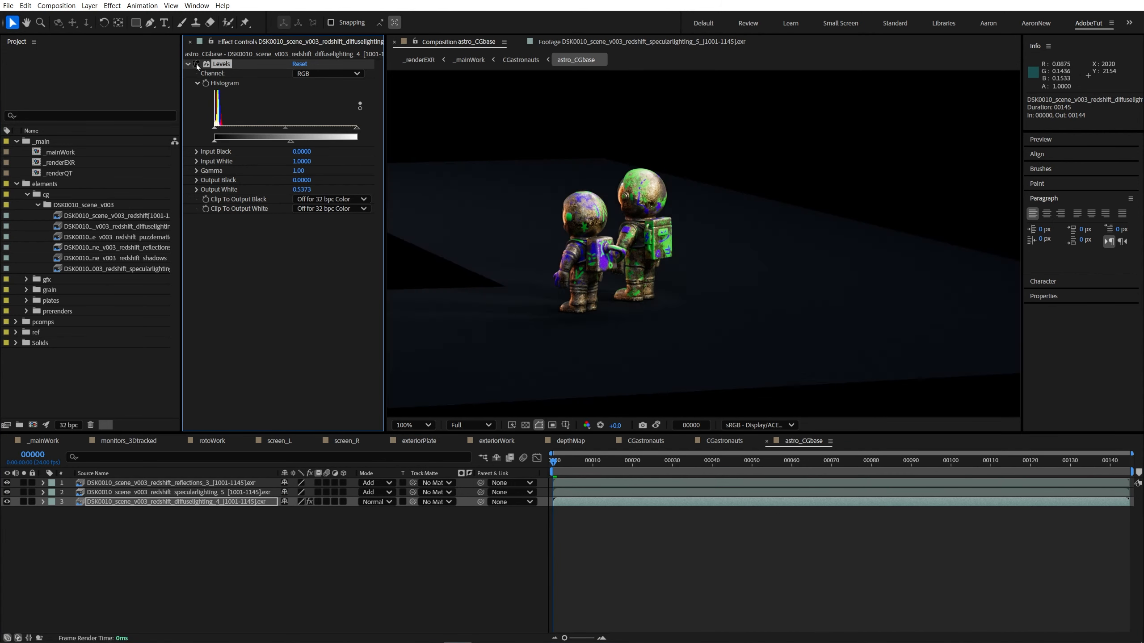
key("period")
left_click(195, 64)
left_click(196, 64)
left_click(196, 64)
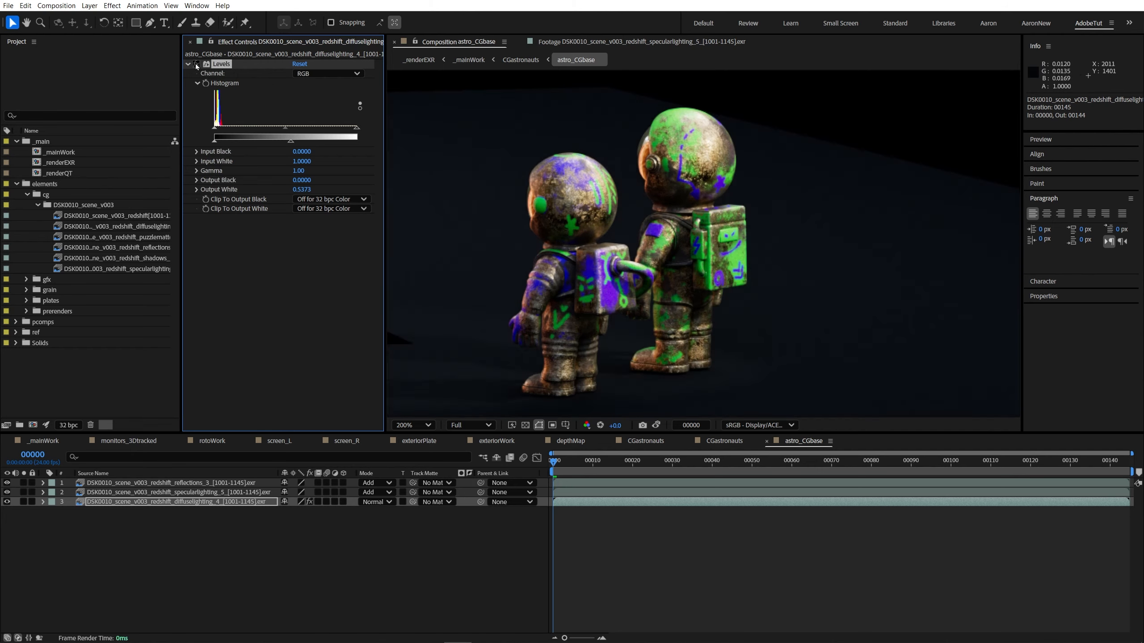
left_click(196, 63)
left_click_drag(24, 492, 23, 493)
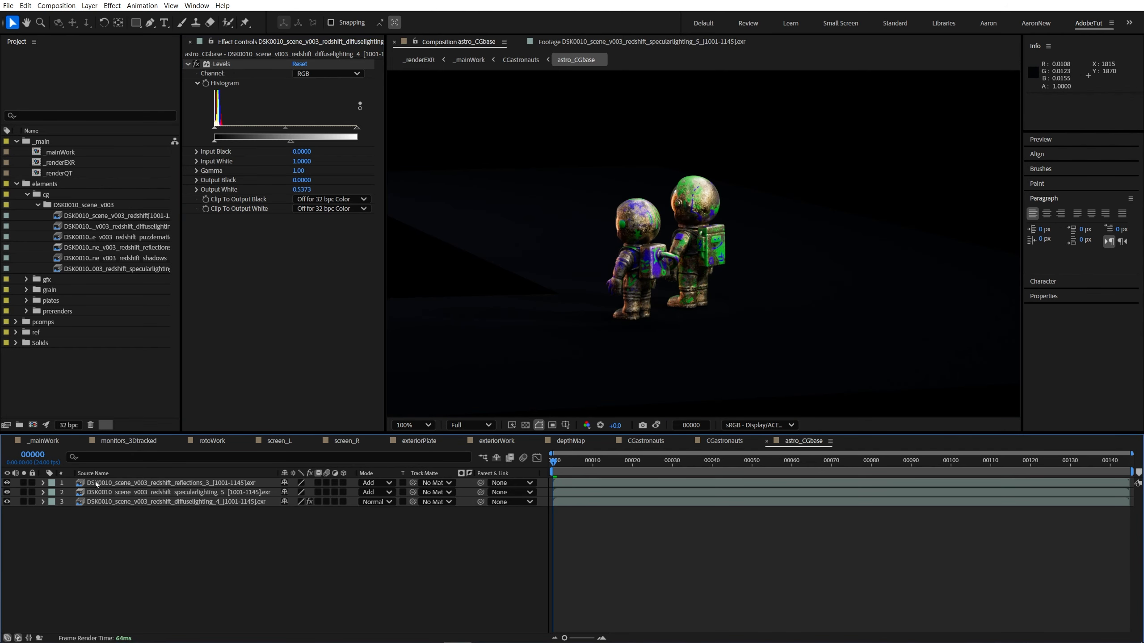
Step: Delete Hue/Saturation from the CGastronauts layer in _mainWork and check the astronauts close up and in the full frame
double_click(56, 152)
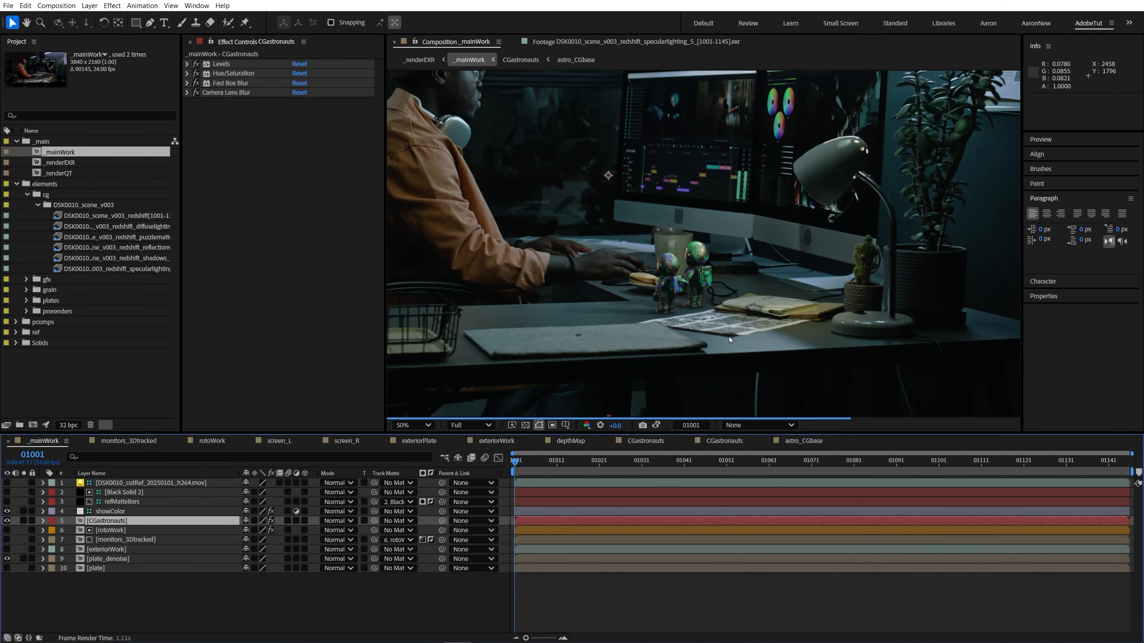
key("period")
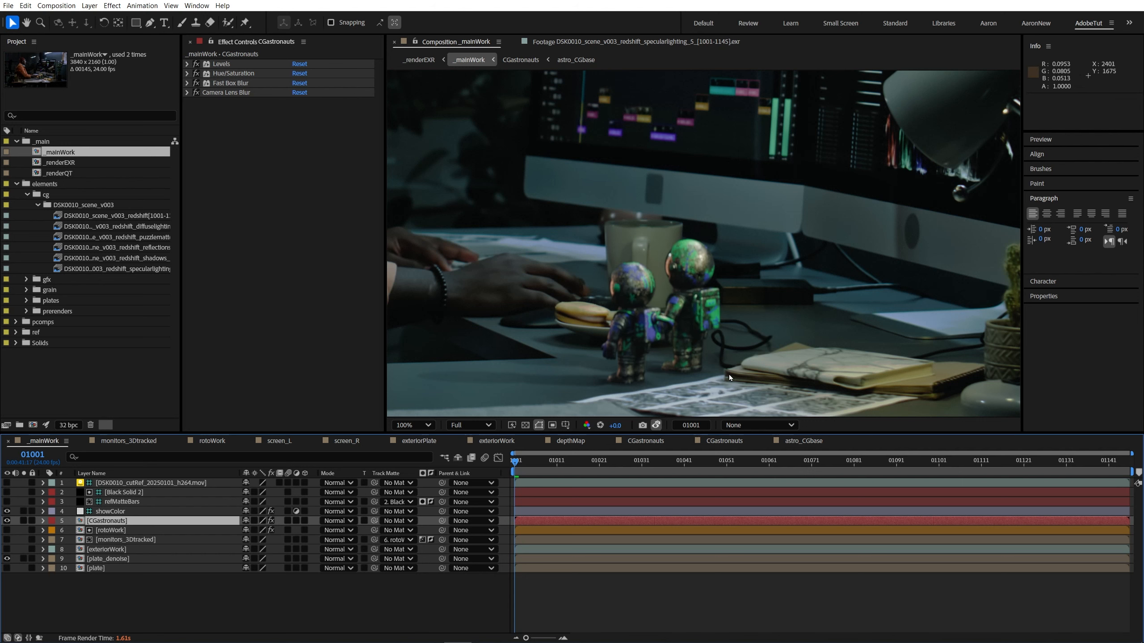
left_click(234, 72)
key("Delete")
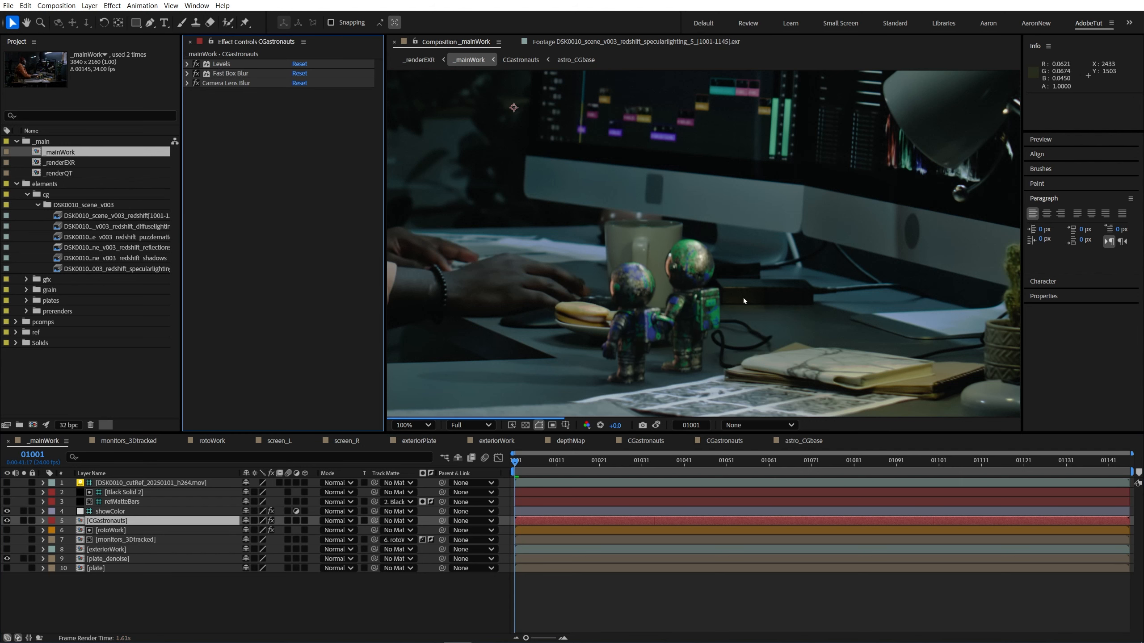
key("comma")
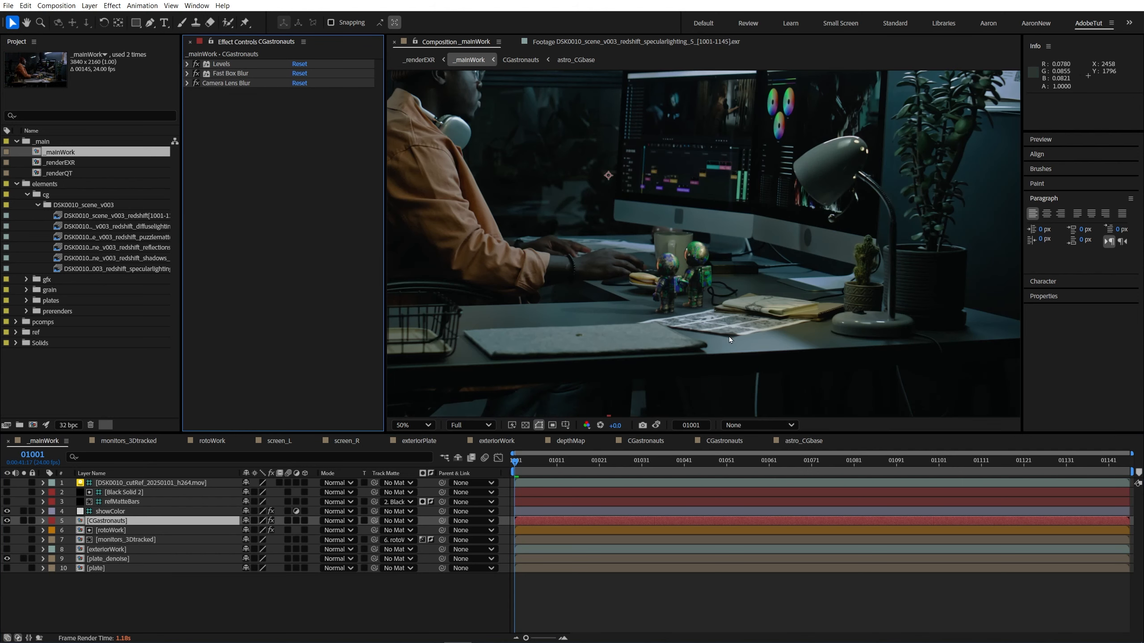
scroll(693, 315, "up", 2)
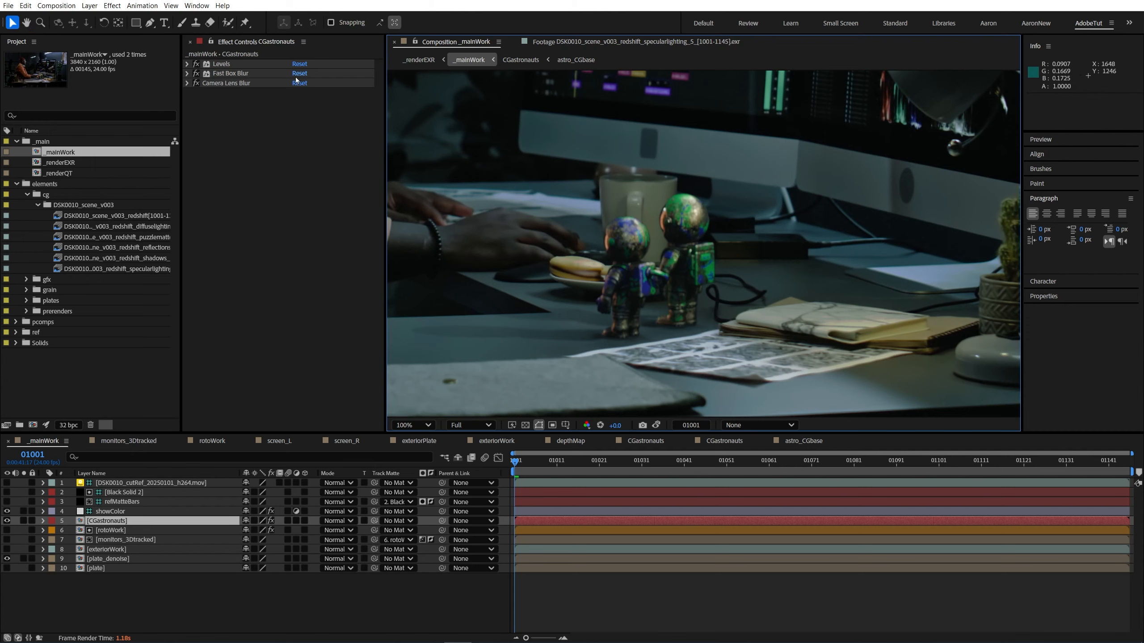
key("grave")
key("shift+slash")
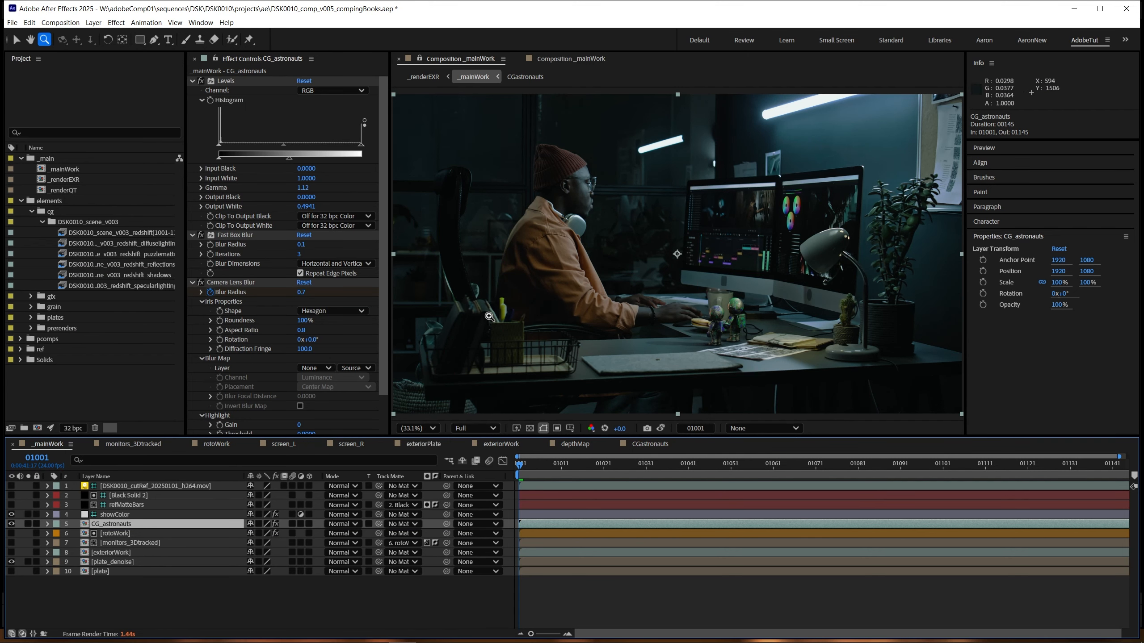
Step: Duplicate the CGastronauts comp as CG_books and rename the original comp CG_astronauts
left_click_drag(556, 353, 598, 317)
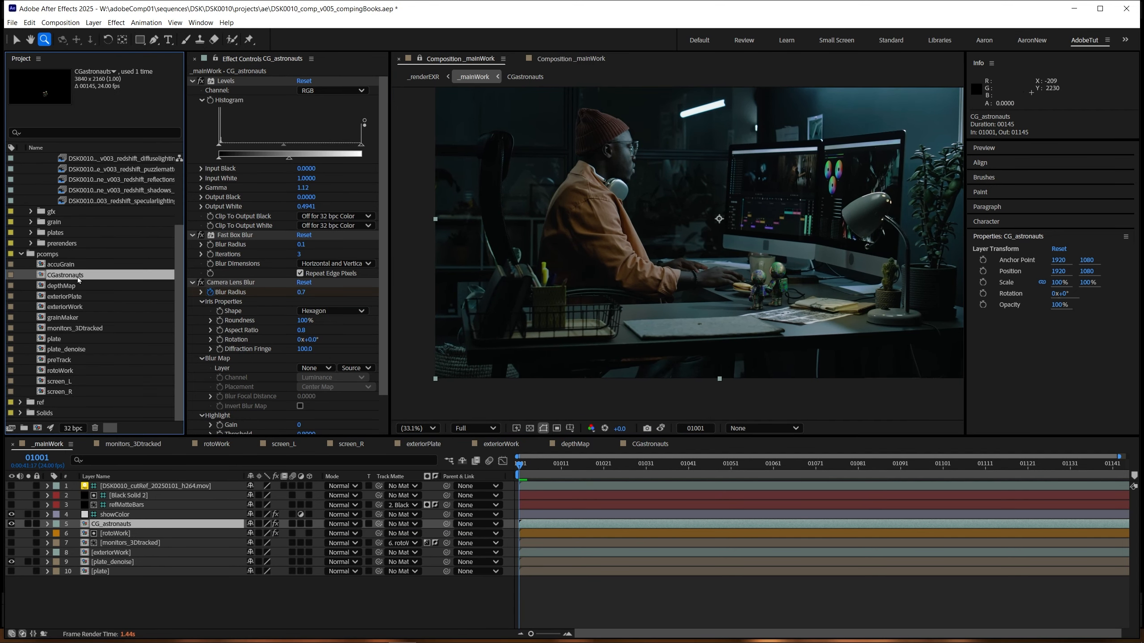
key("ctrl+d")
key("Return")
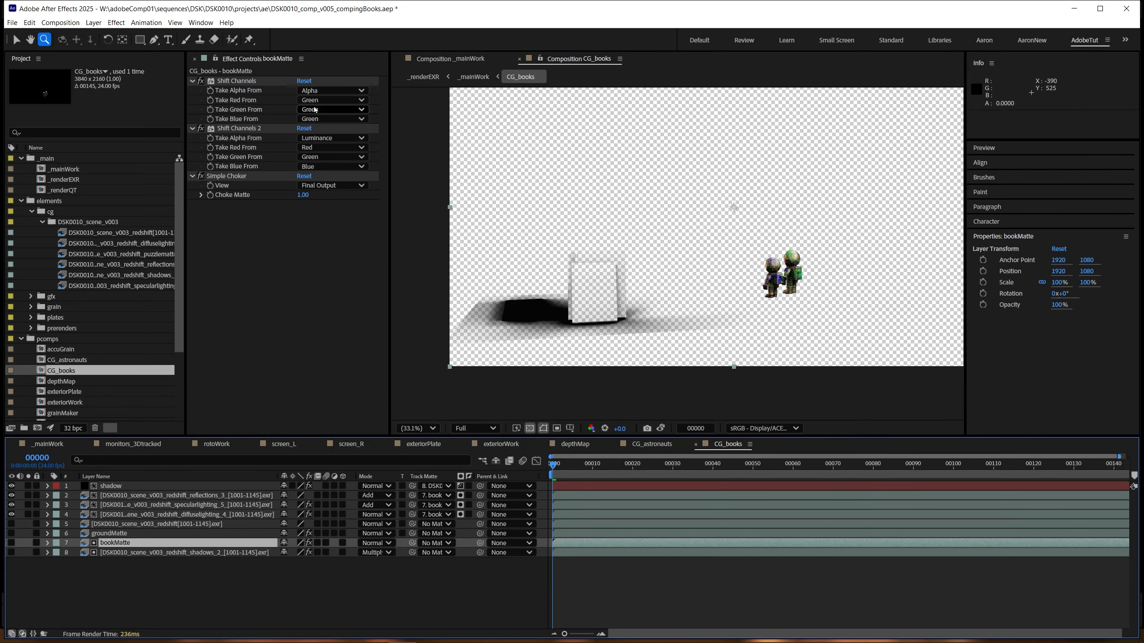
Step: In CG_books, set the bookMatte layer's first Shift Channels effect to take red, green and blue from Blue
left_click(322, 101)
left_click(326, 143)
left_click(322, 109)
left_click(324, 152)
left_click(321, 119)
left_click(321, 162)
Step: Solo bookMatte, check its matte with individual effects off and on, and unsolo it
left_click(28, 543)
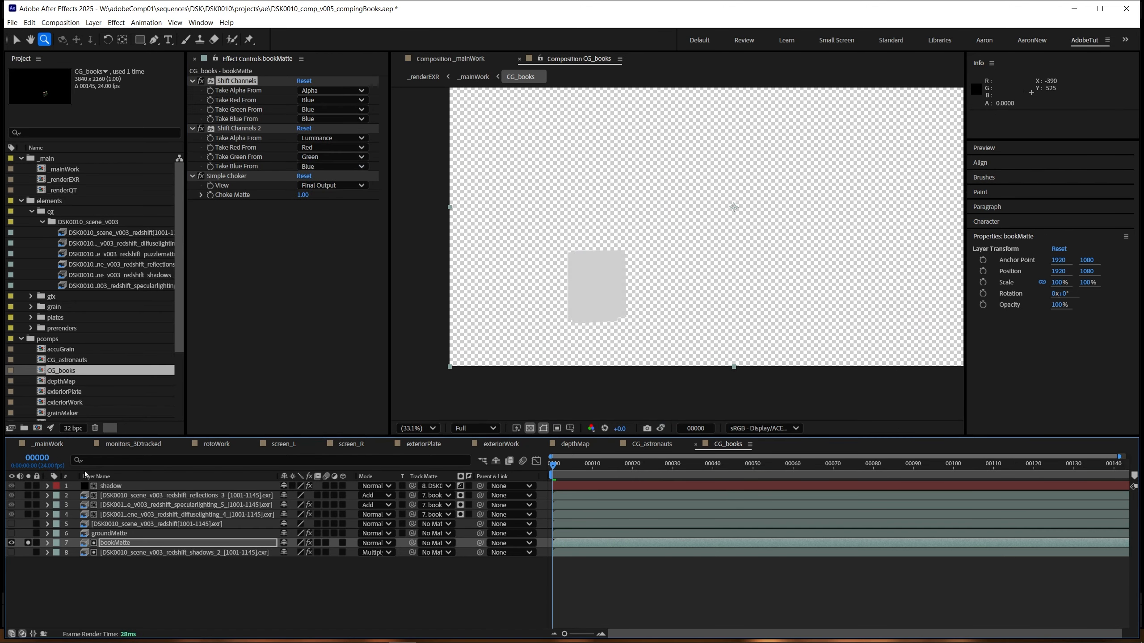
left_click_drag(201, 81, 201, 176)
left_click(201, 81)
scroll(571, 277, "up", 3)
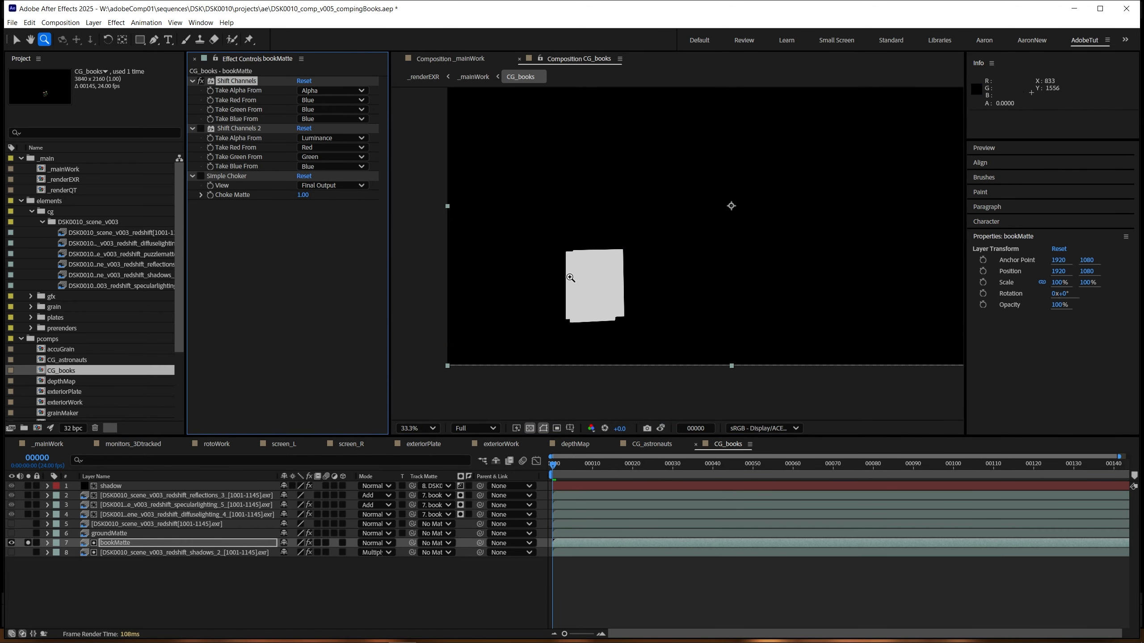
left_click(200, 129)
scroll(678, 253, "down", 1)
left_click(28, 542)
Step: Delete the groundMatte layer from CG_books and hide the bookMatte layer
left_click(186, 495)
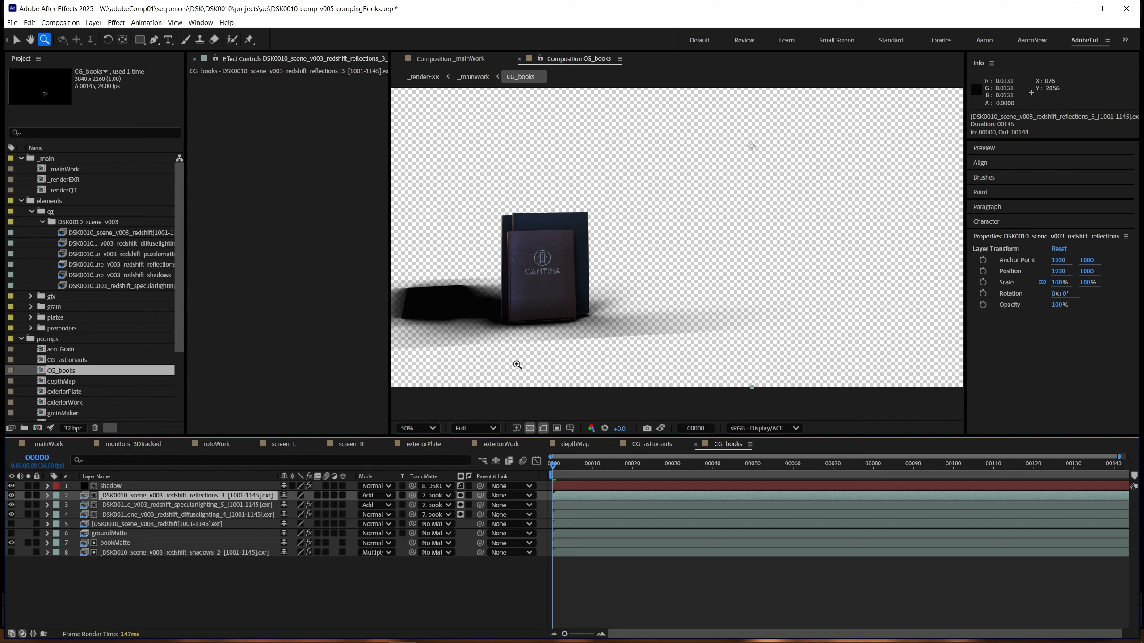
left_click_drag(516, 363, 577, 345)
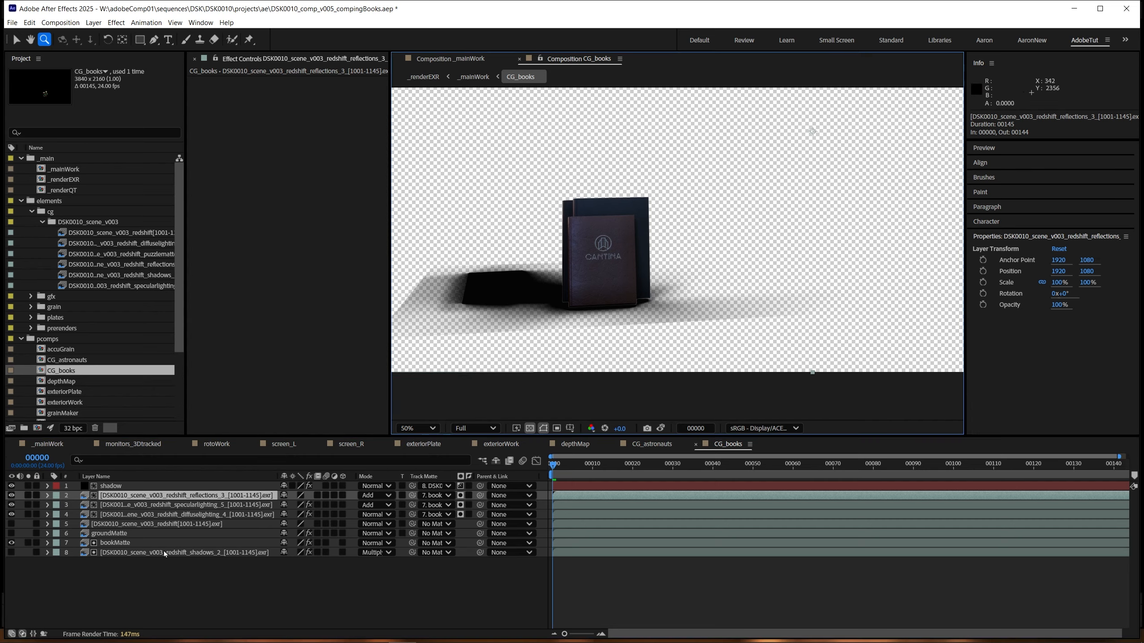
left_click(165, 543)
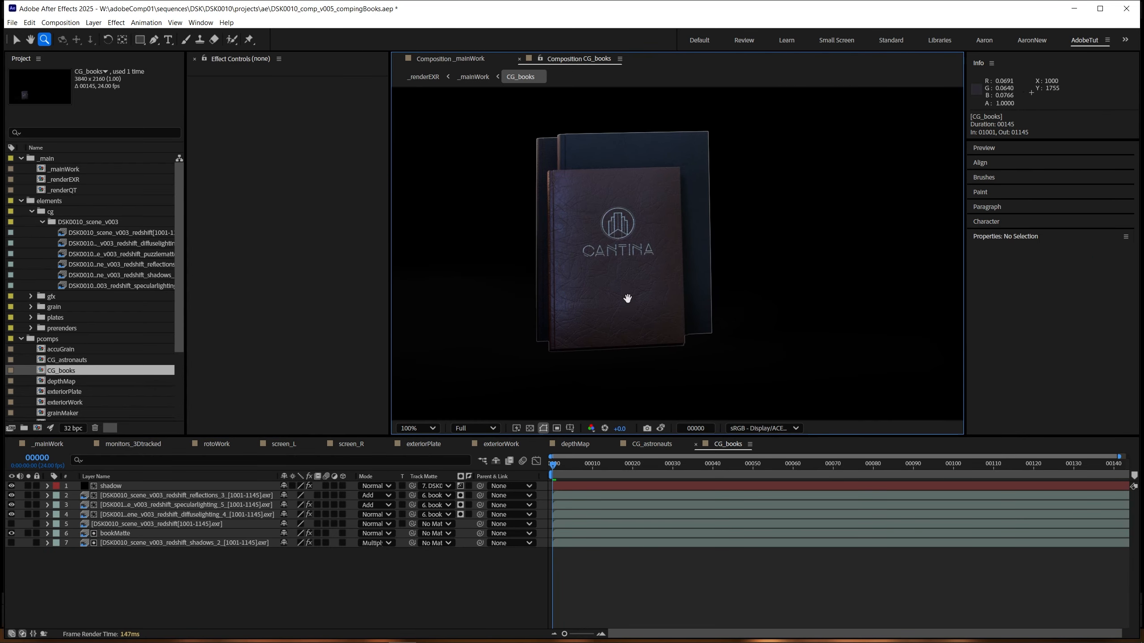
left_click(11, 533)
Step: Return to _mainWork and add the CG_books comp above the CG_astronauts layer
key("shift+Escape")
scroll(633, 265, "down", 1)
left_click_drag(673, 296, 621, 307)
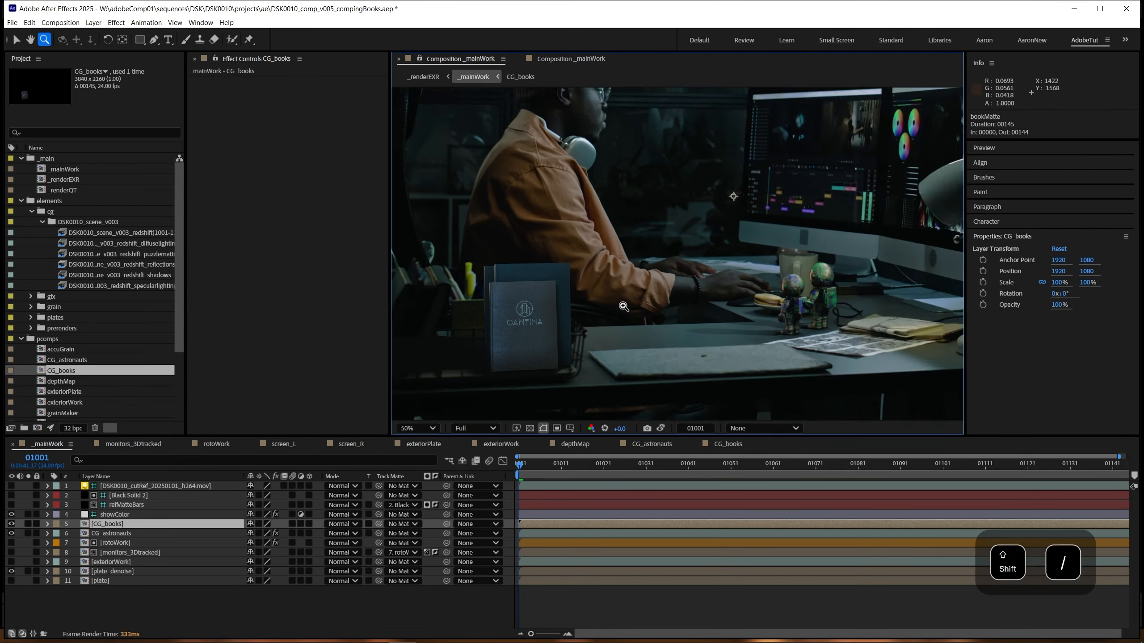
key("shift+slash")
Step: Raise the viewer exposure to +3.0 and examine the CG books against the desk basket up close
left_click(556, 356)
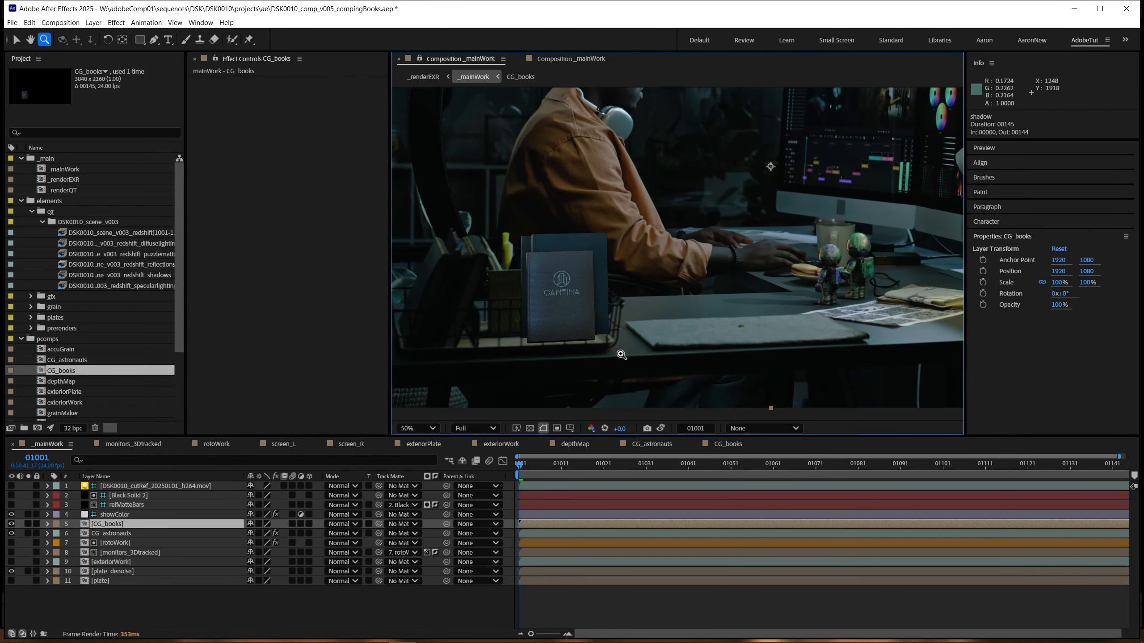
left_click(558, 361)
left_click_drag(474, 382, 719, 316)
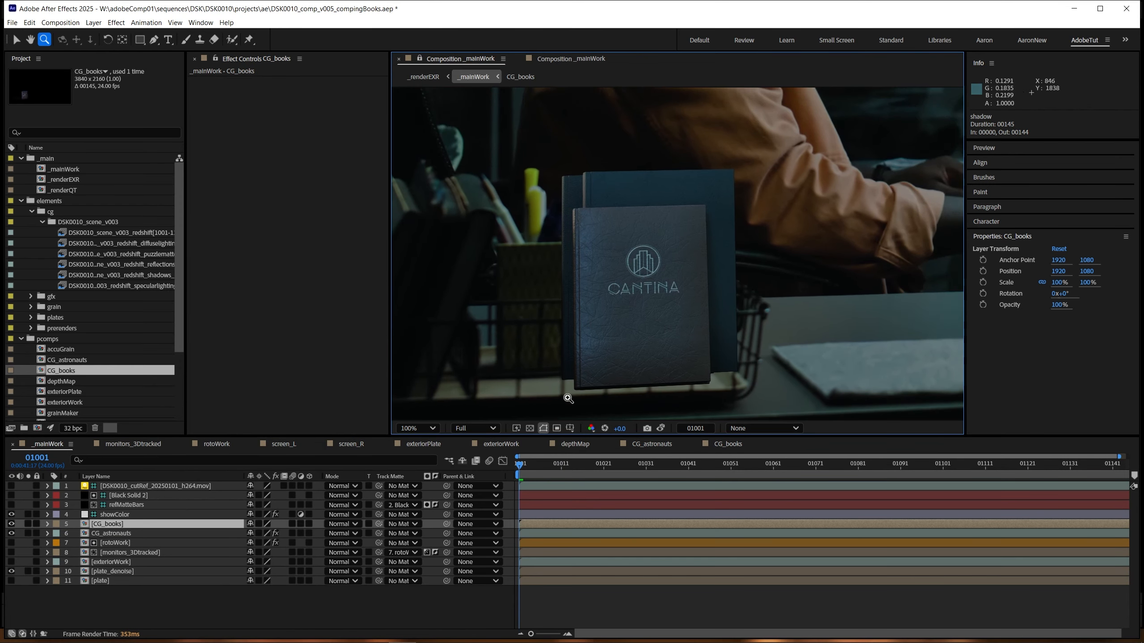
left_click_drag(644, 427, 775, 419)
left_click_drag(479, 314, 597, 308)
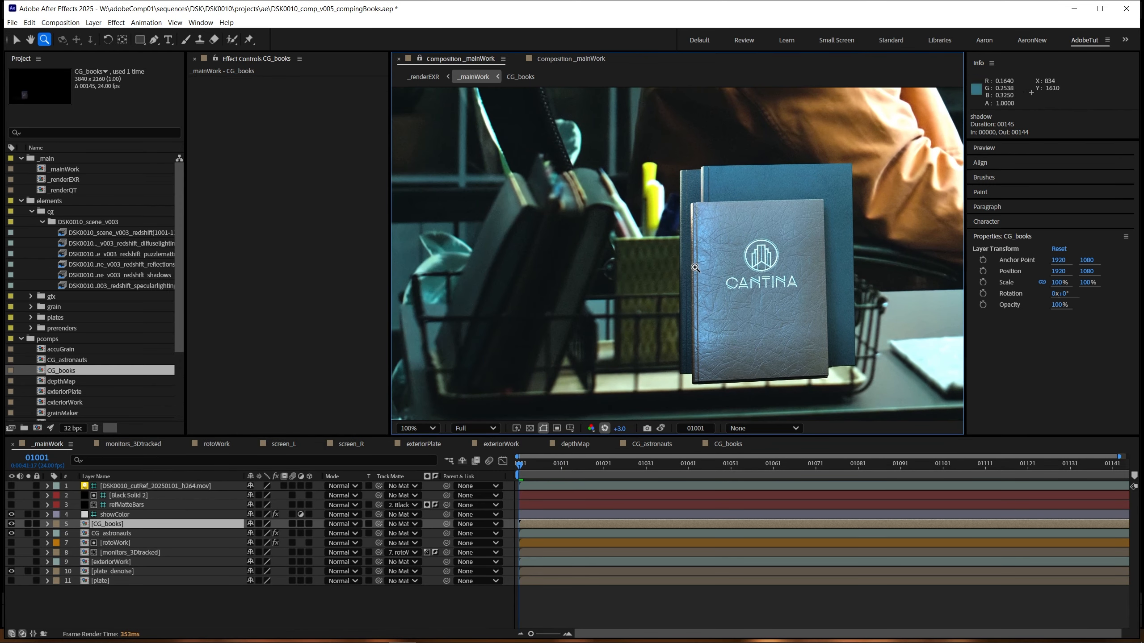
left_click_drag(635, 343, 585, 364)
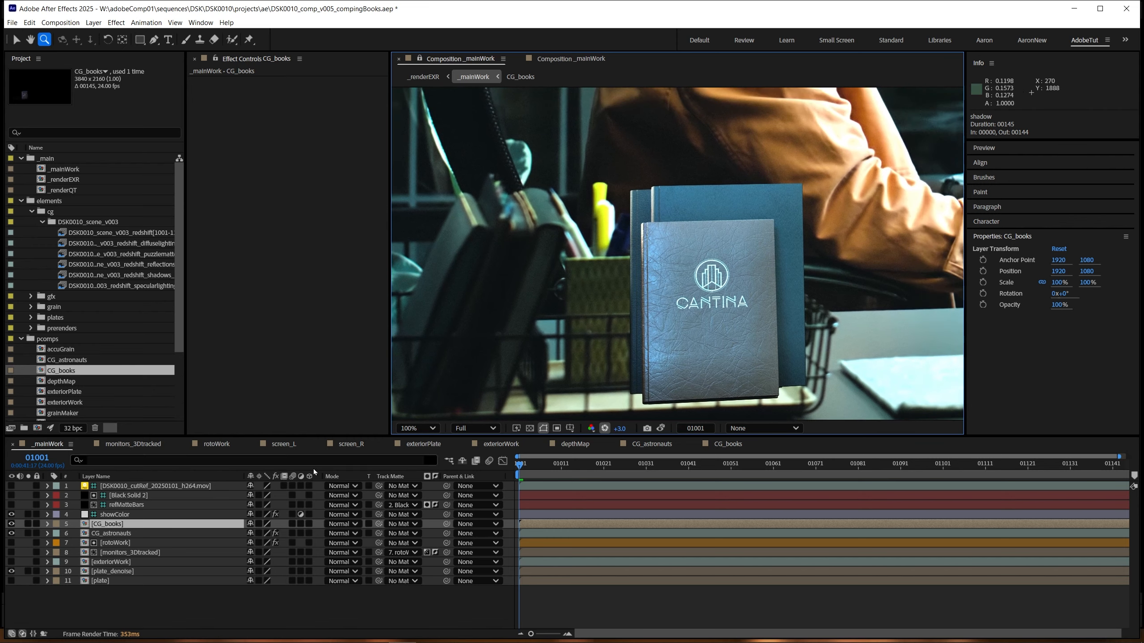
Step: Apply Fast Box Blur to the CG_books layer with a Blur Radius of 0.1
left_click(110, 535)
left_click(115, 524)
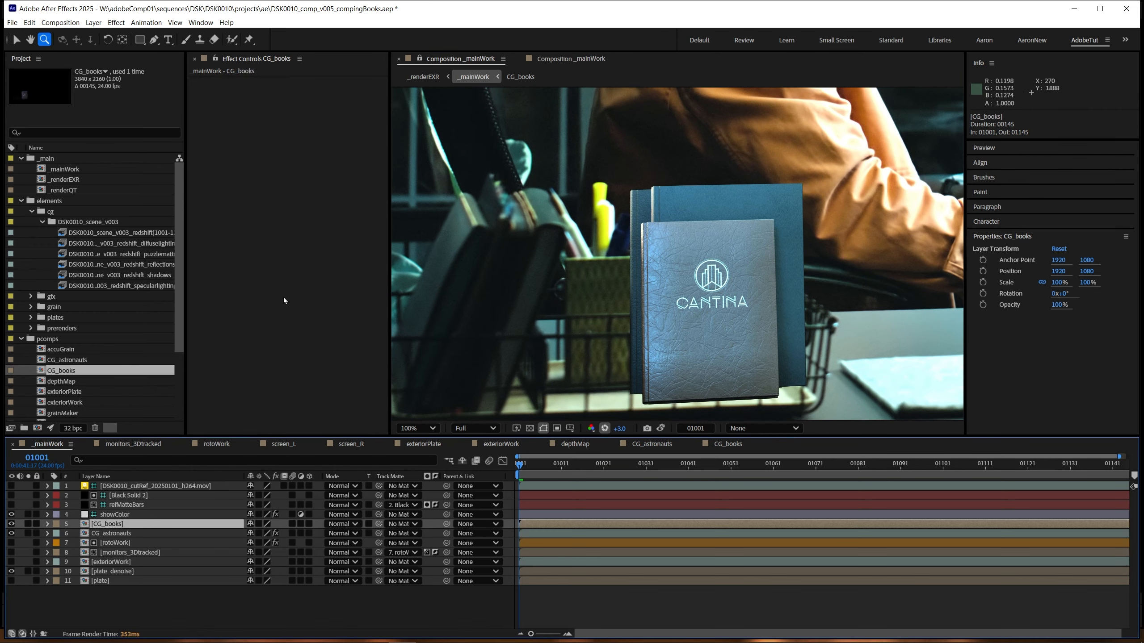
key("ctrl+space")
type("fast")
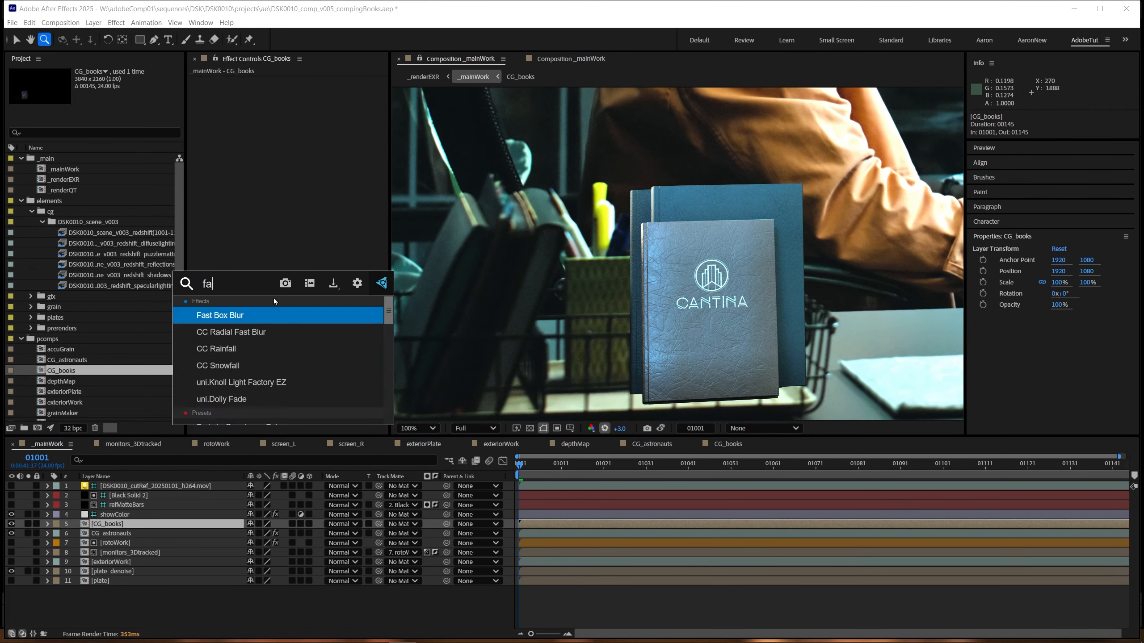
key("Return")
key("v")
left_click(300, 91)
type(".5")
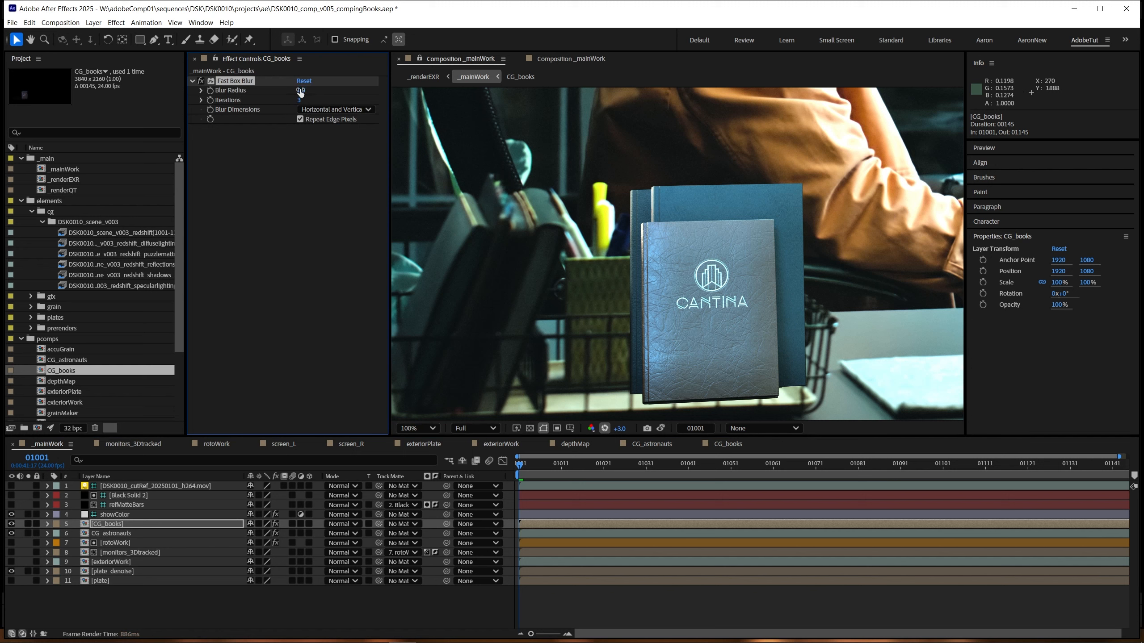
left_click(309, 90)
Step: Add Camera Lens Blur to CG_books with Roundness 100% and Aspect Ratio 0.8
key("ctrl+space")
type("camer")
key("Return")
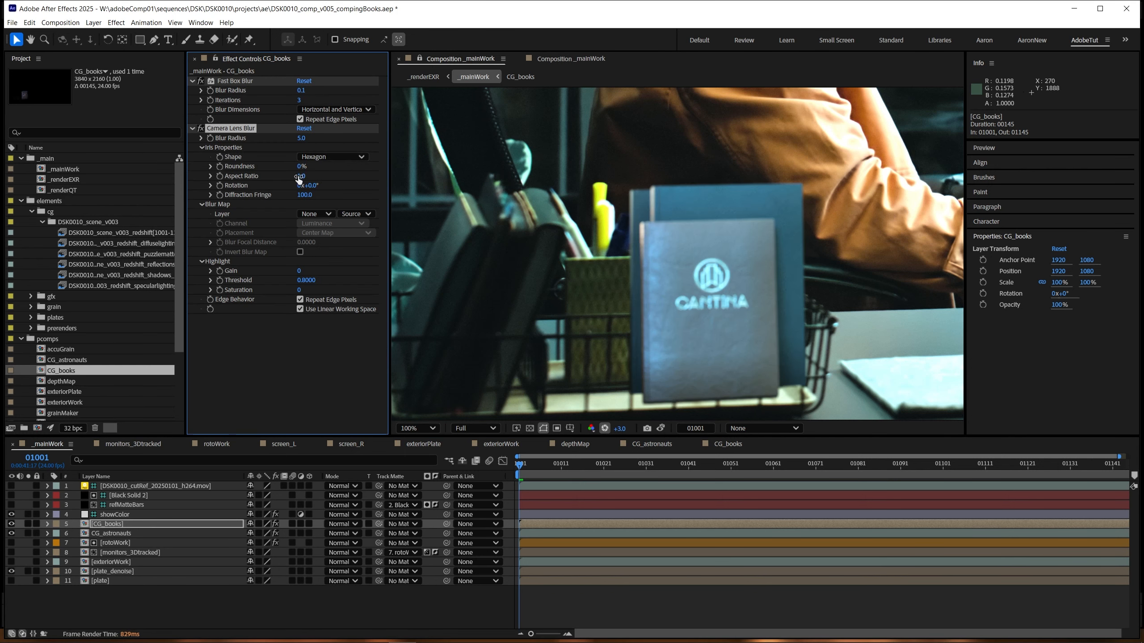
left_click(301, 167)
type("100")
key("Return")
left_click(302, 176)
type("0.5")
key("Return")
Step: Compare the books with Camera Lens Blur off and on, and check their softness against the neighbouring desk objects
left_click(201, 129)
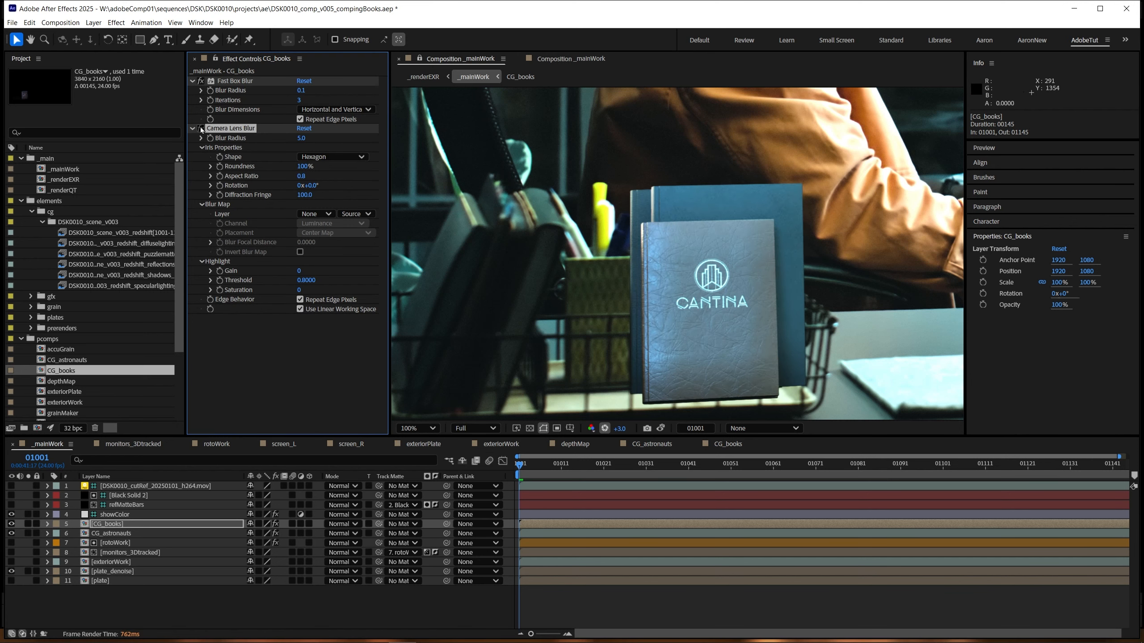
left_click(201, 128)
left_click_drag(506, 303, 555, 254)
scroll(554, 253, "up", 2)
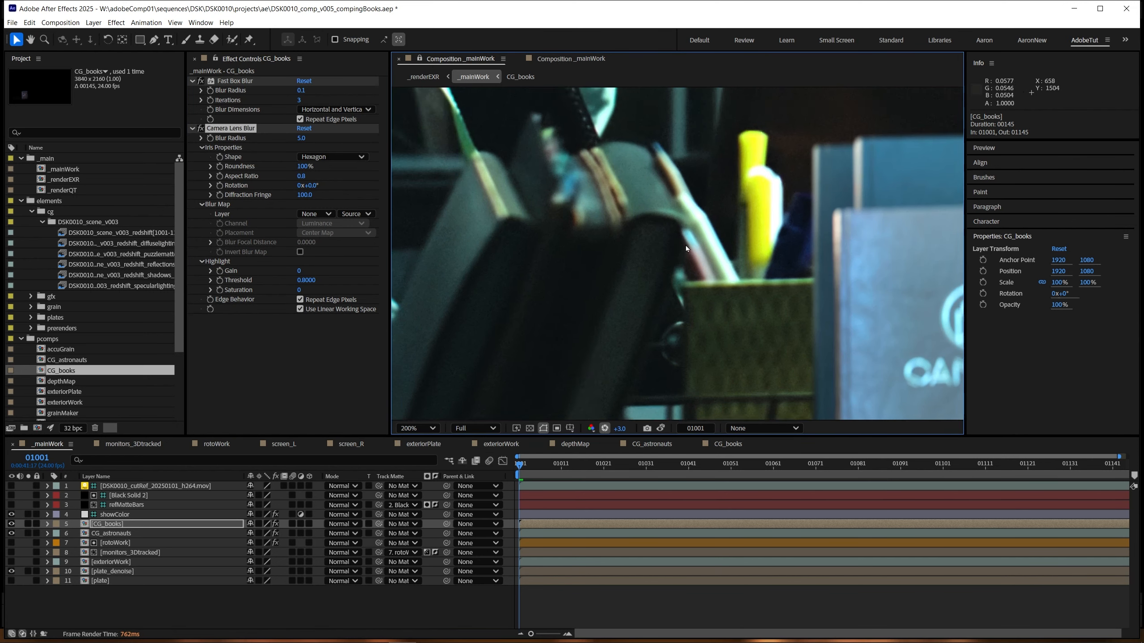
scroll(711, 256, "down", 2)
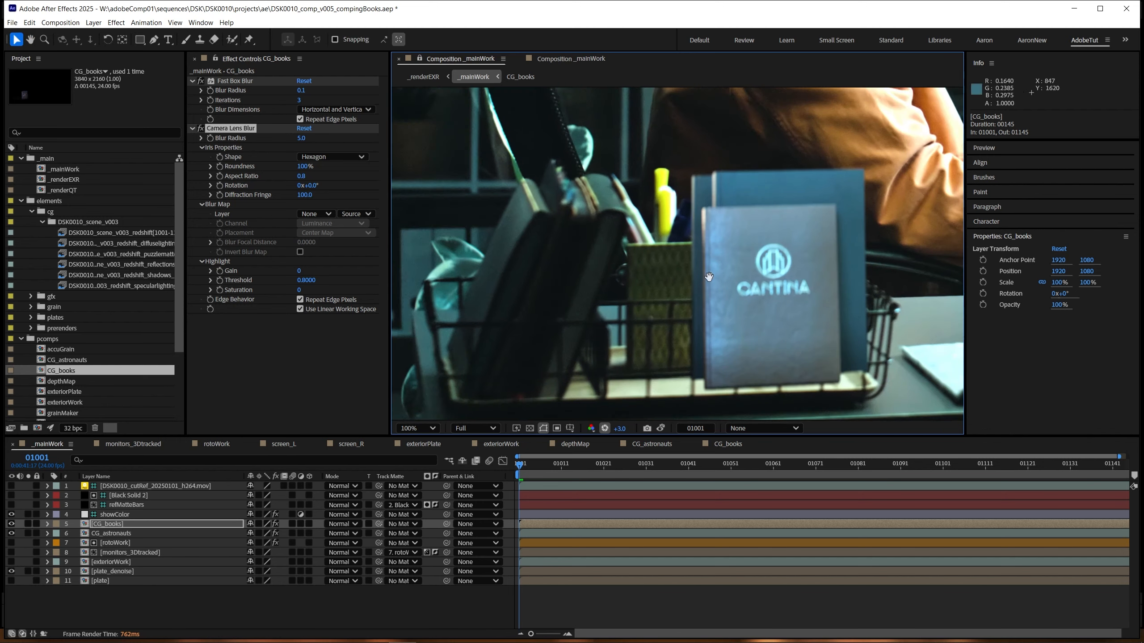
Step: Try a Camera Lens Blur radius of 7 on CG_books and compare it with the basket
left_click(301, 138)
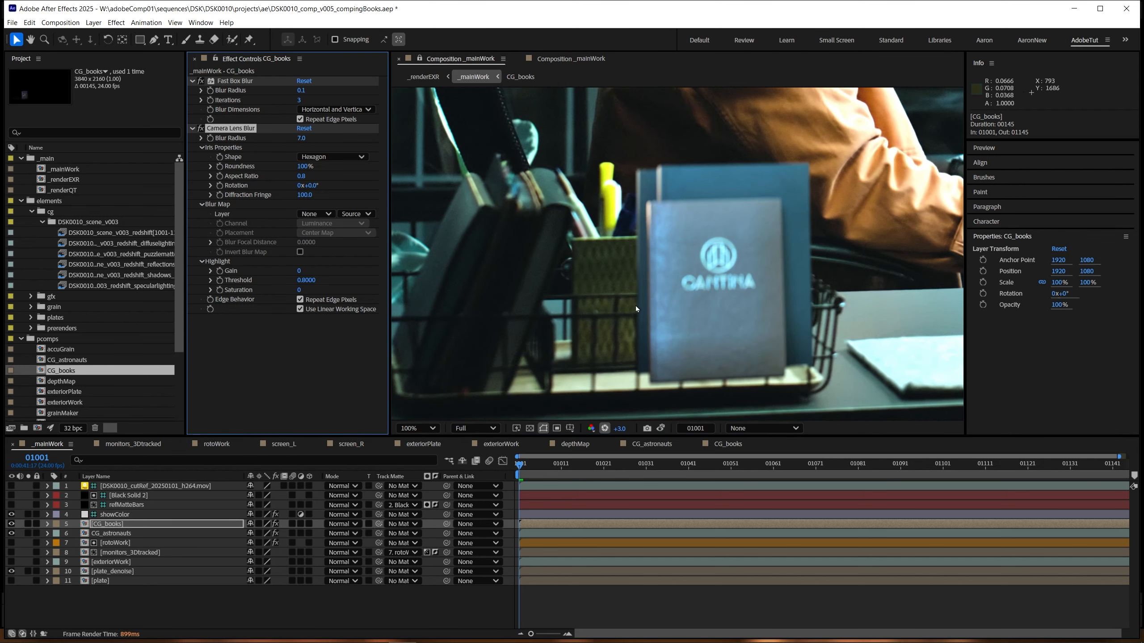
left_click_drag(654, 310, 597, 294)
scroll(603, 296, "down", 1)
scroll(682, 316, "up", 1)
Step: Set the Camera Lens Blur radius on CG_books to 6
left_click(301, 138)
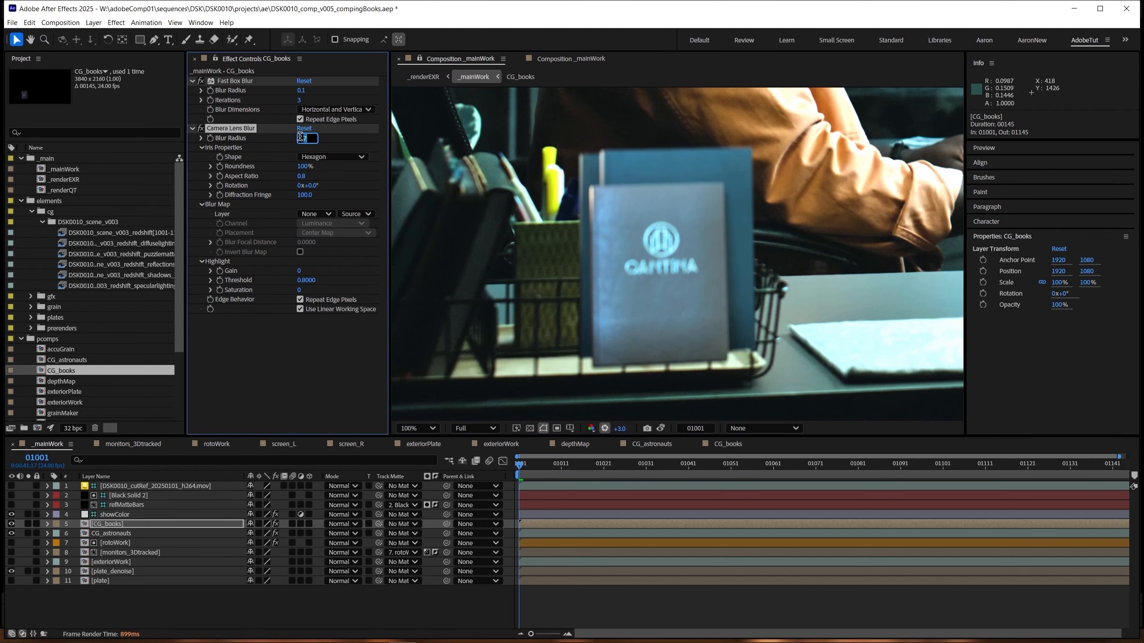
type("6")
key("Return")
left_click_drag(658, 299, 669, 257)
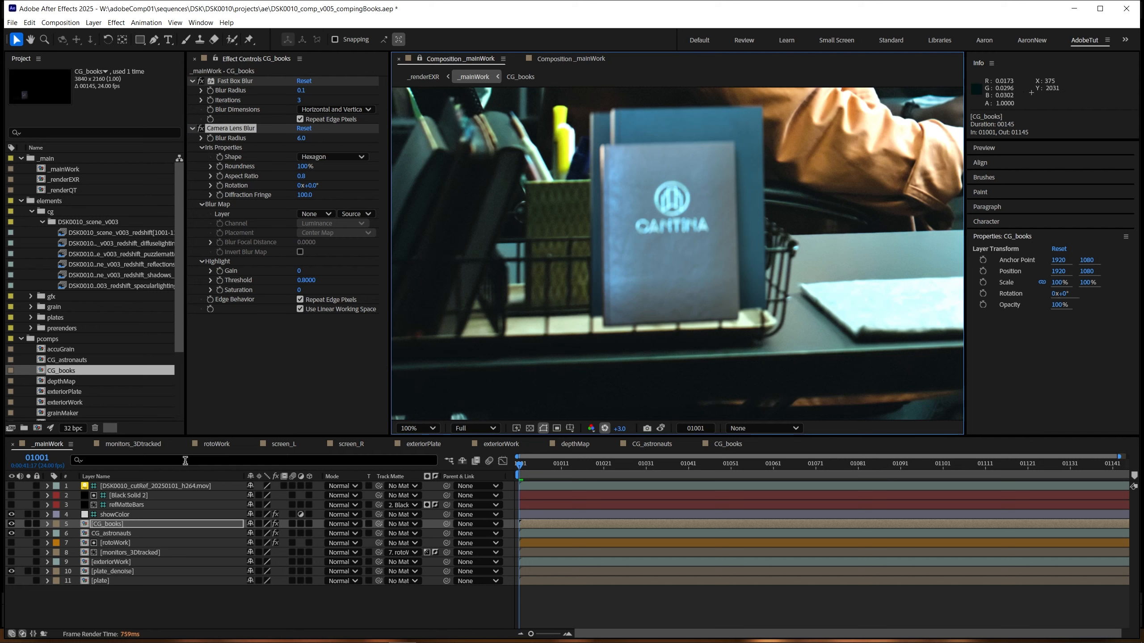
Step: Open the rotoWork comp, review its colour-coded roto layers including the basket roto, and return to _mainWork
left_click(118, 543)
double_click(118, 542)
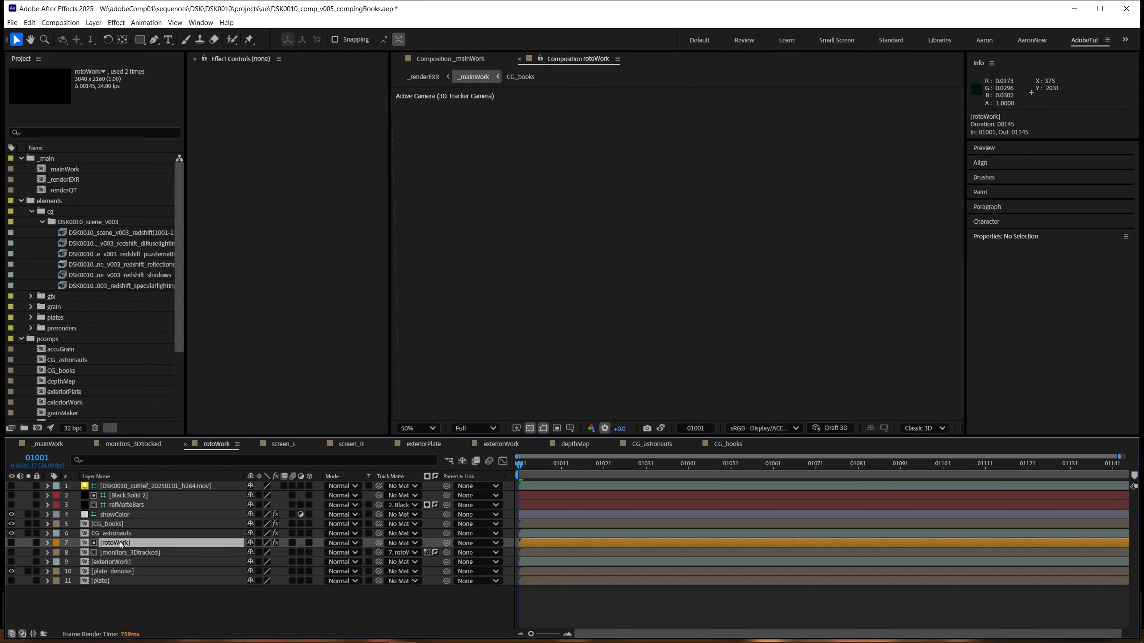
left_click_drag(684, 385, 651, 312)
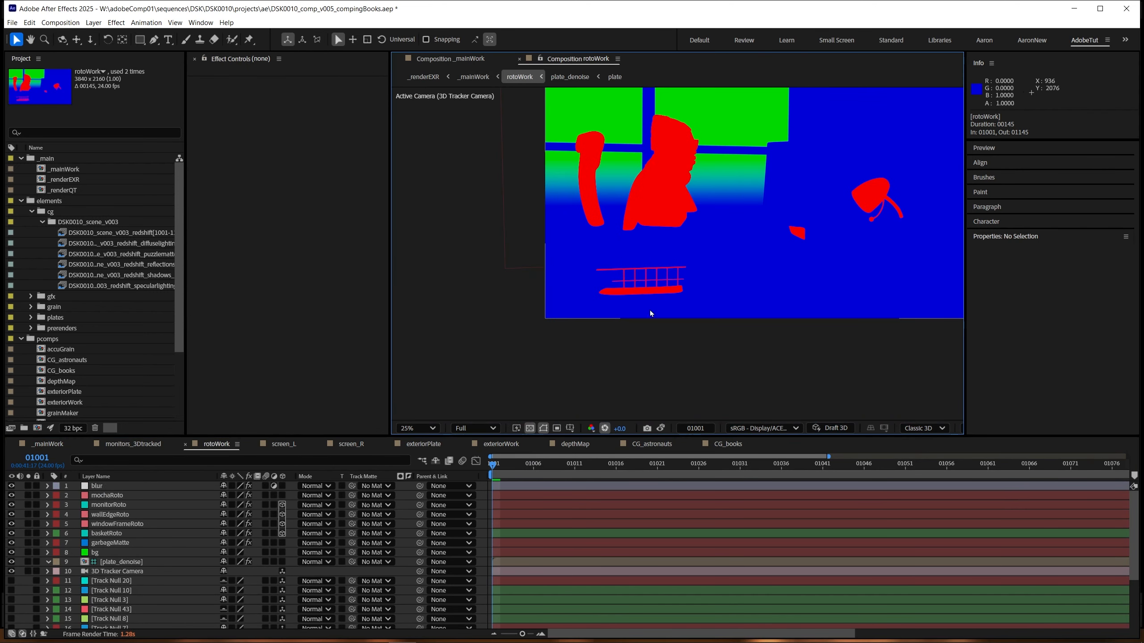
left_click(120, 496)
left_click(117, 516)
key("Tab")
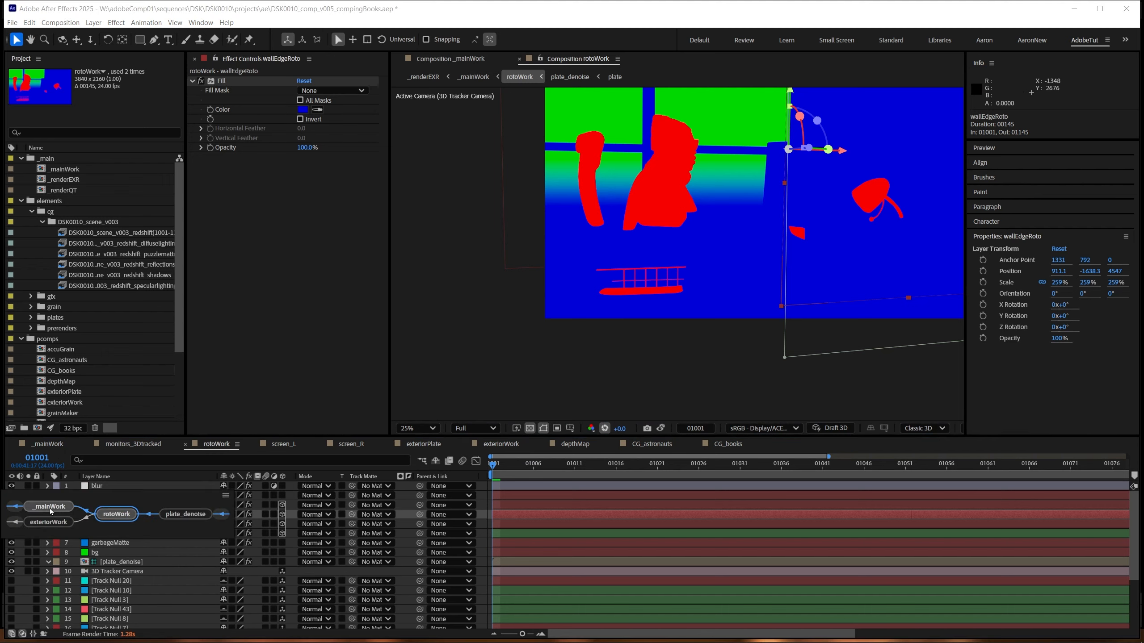
left_click(50, 509)
Step: Use the rotoWork layer as an inverted luma track matte for CG_books so the books sit behind the basket wires
left_click(106, 545)
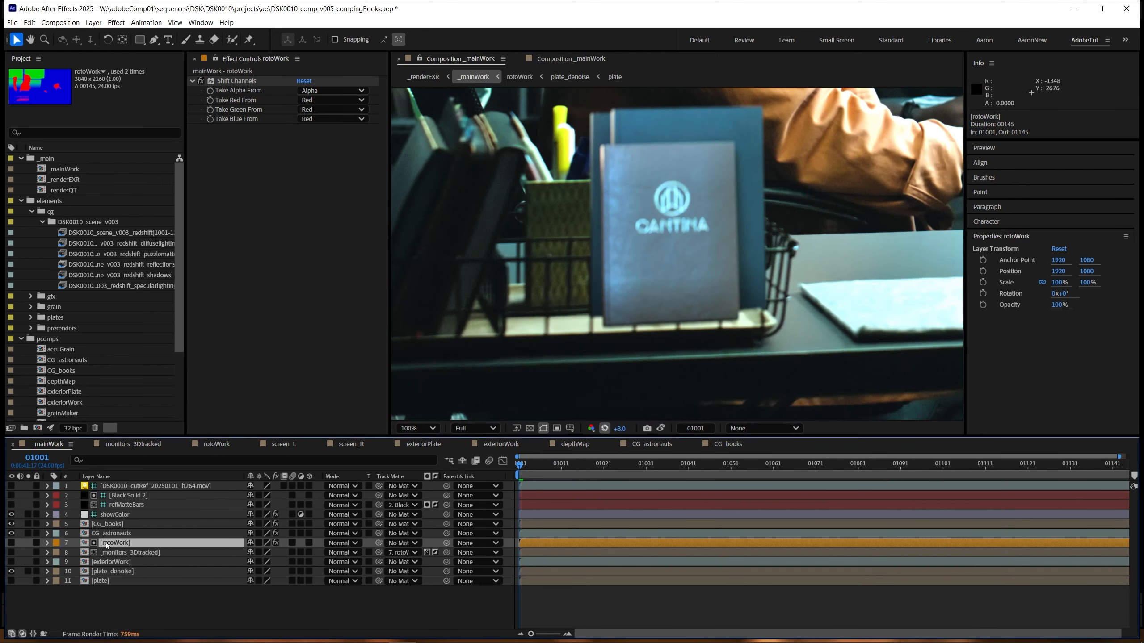
left_click(123, 525)
left_click_drag(383, 524, 127, 546)
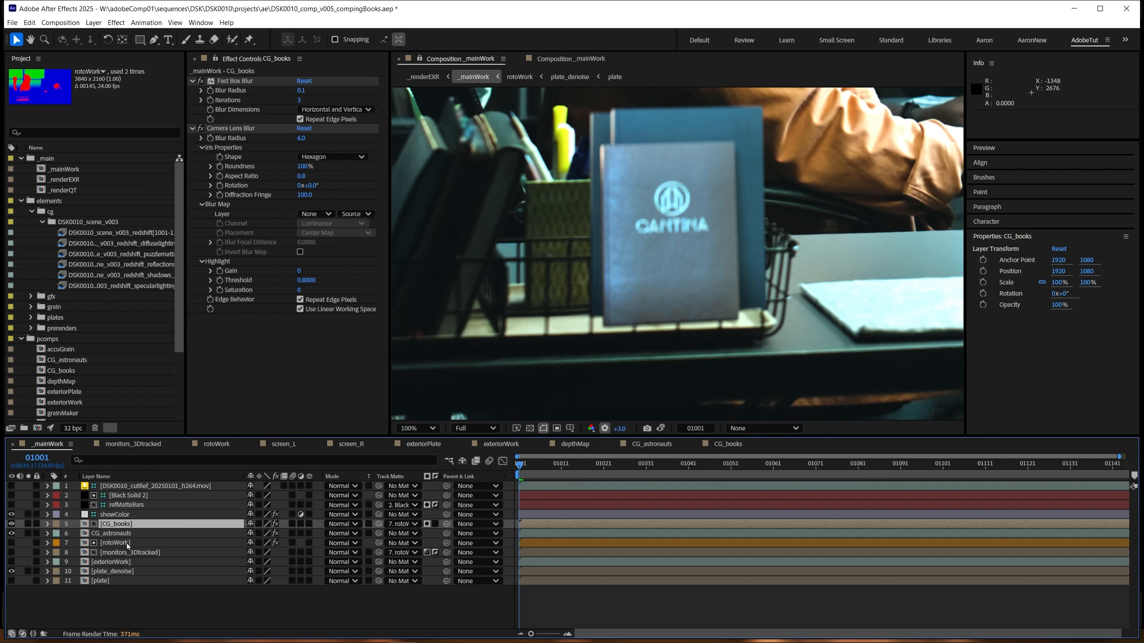
left_click(427, 524)
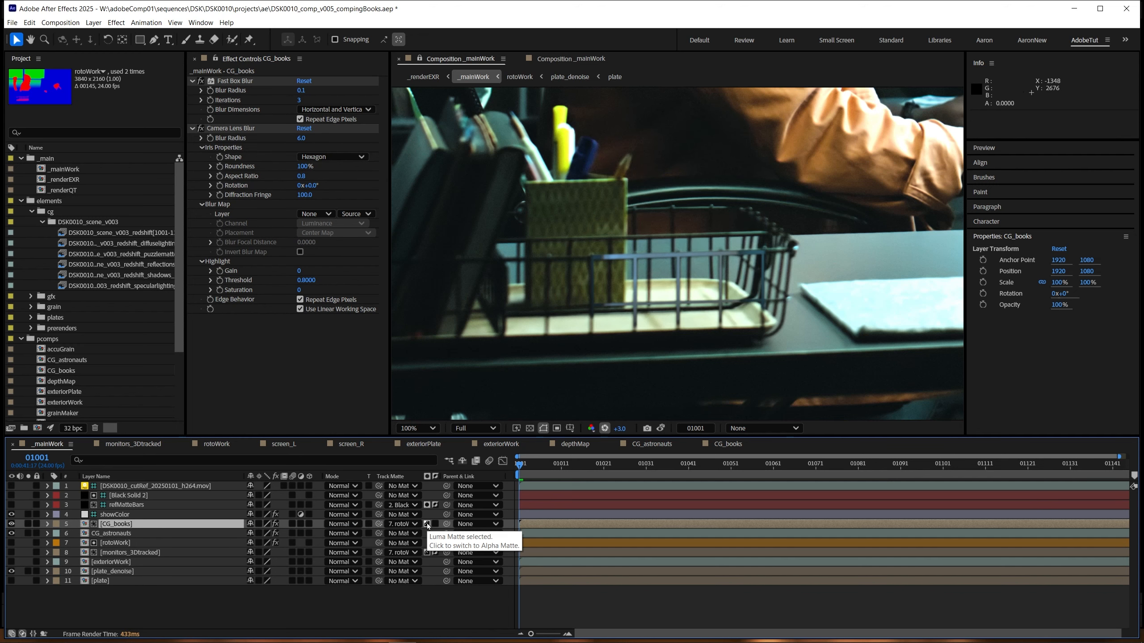
left_click(427, 525)
scroll(718, 305, "down", 2)
key("h")
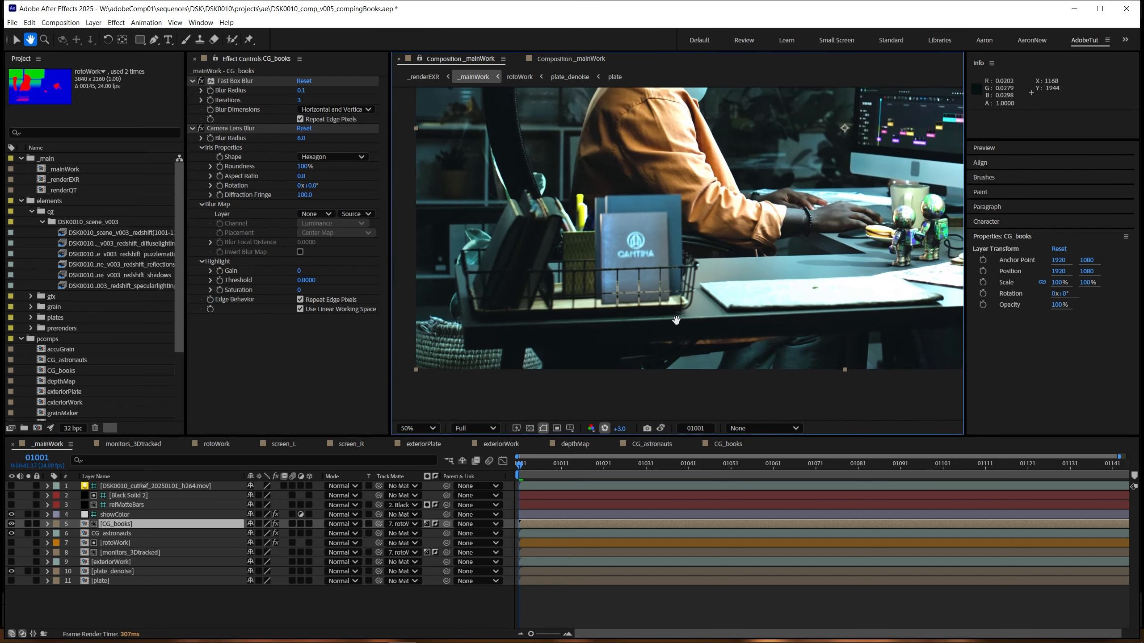
left_click_drag(676, 320, 650, 340)
key("v")
Step: Examine the basket wires over the books close up, toggling the viewer exposure boost and adjusting it to +2.9
left_click(115, 544)
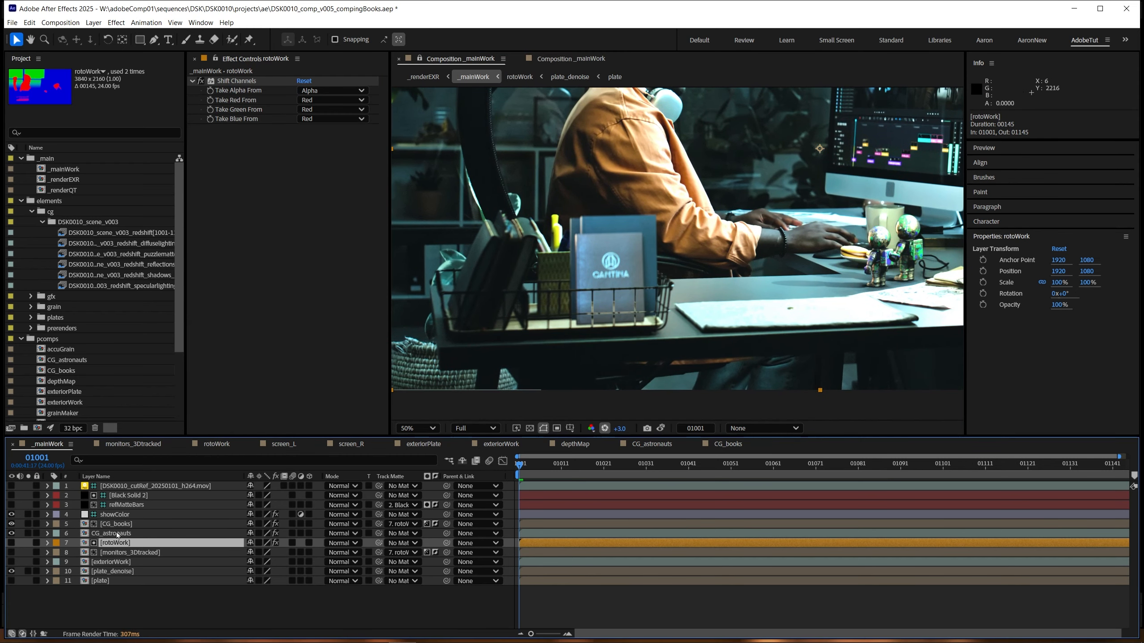
left_click(122, 524)
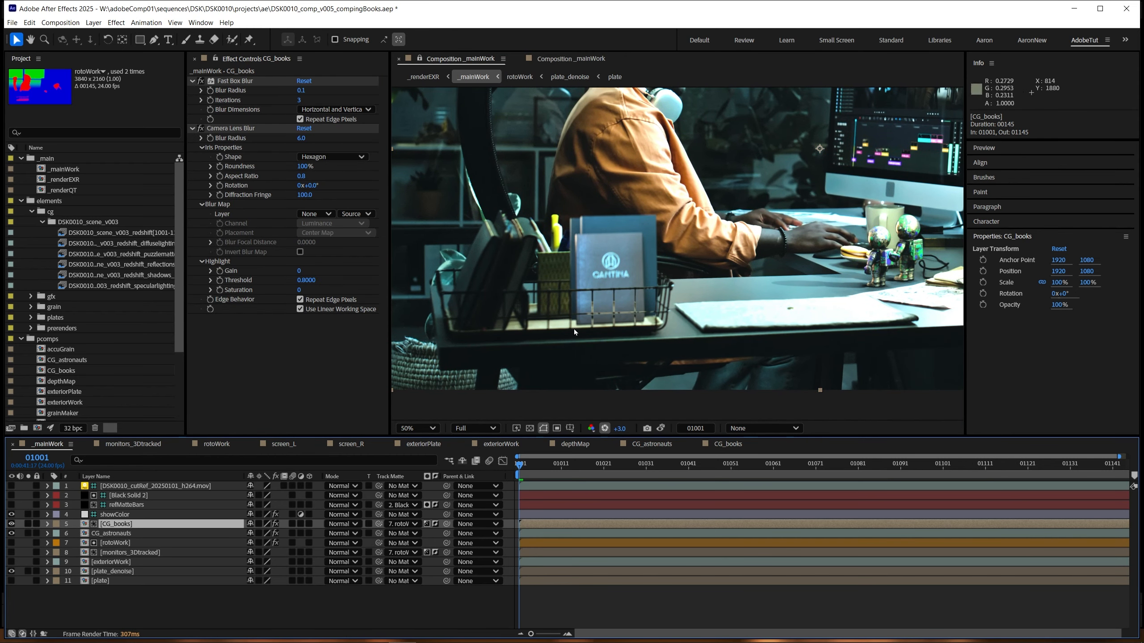
scroll(574, 329, "up", 3)
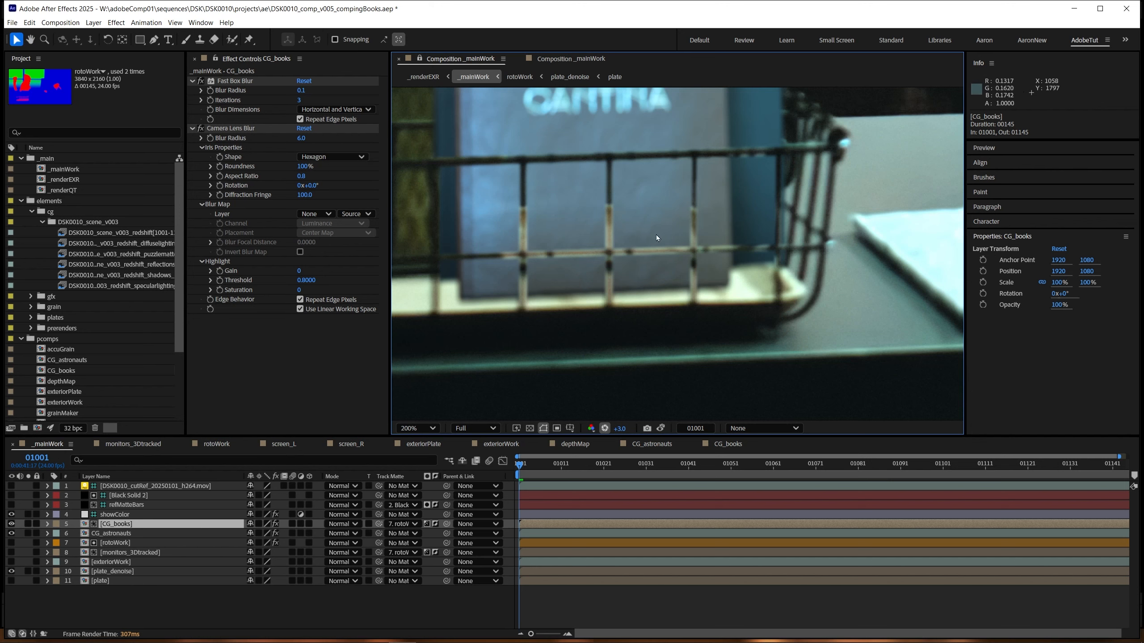
scroll(621, 315, "down", 2)
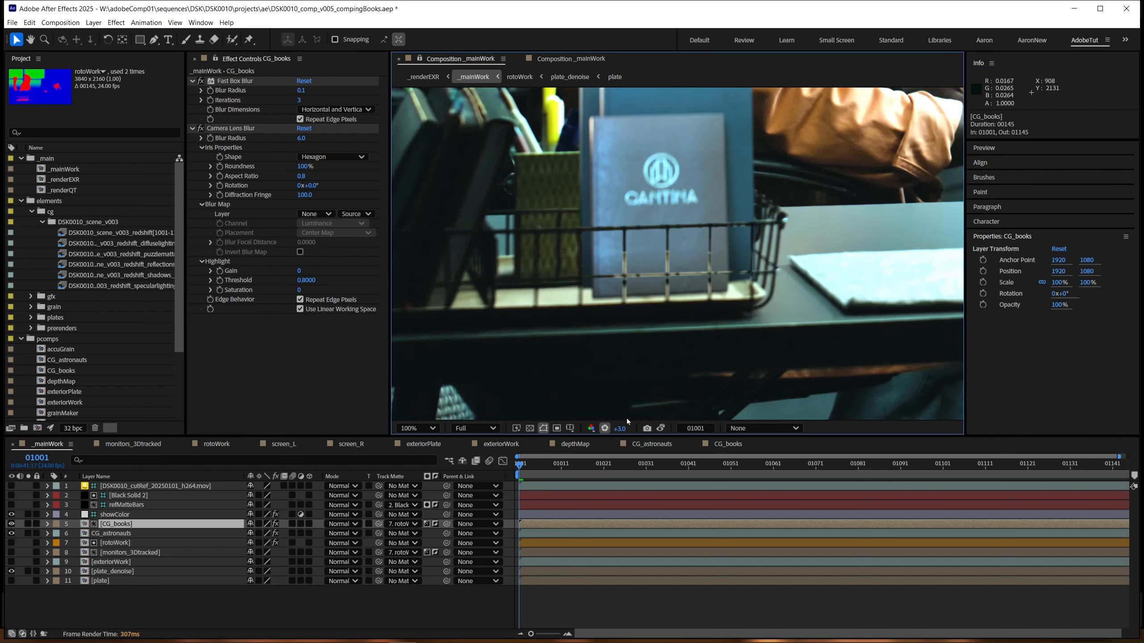
left_click(605, 428)
left_click(605, 428)
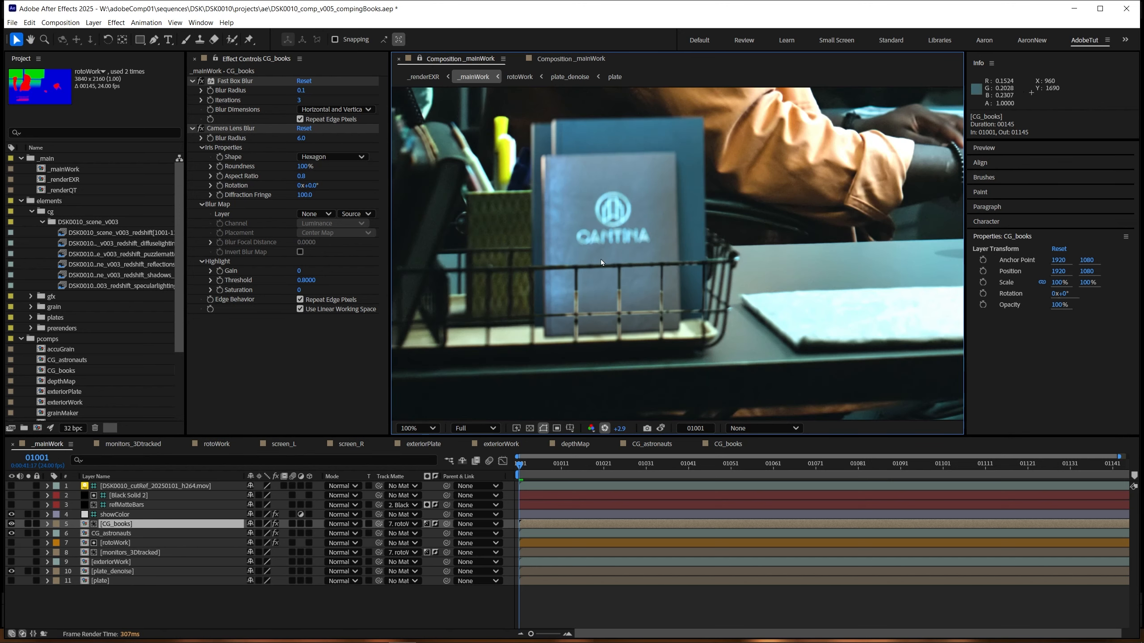
scroll(597, 351, "up", 1)
left_click_drag(592, 404, 606, 343)
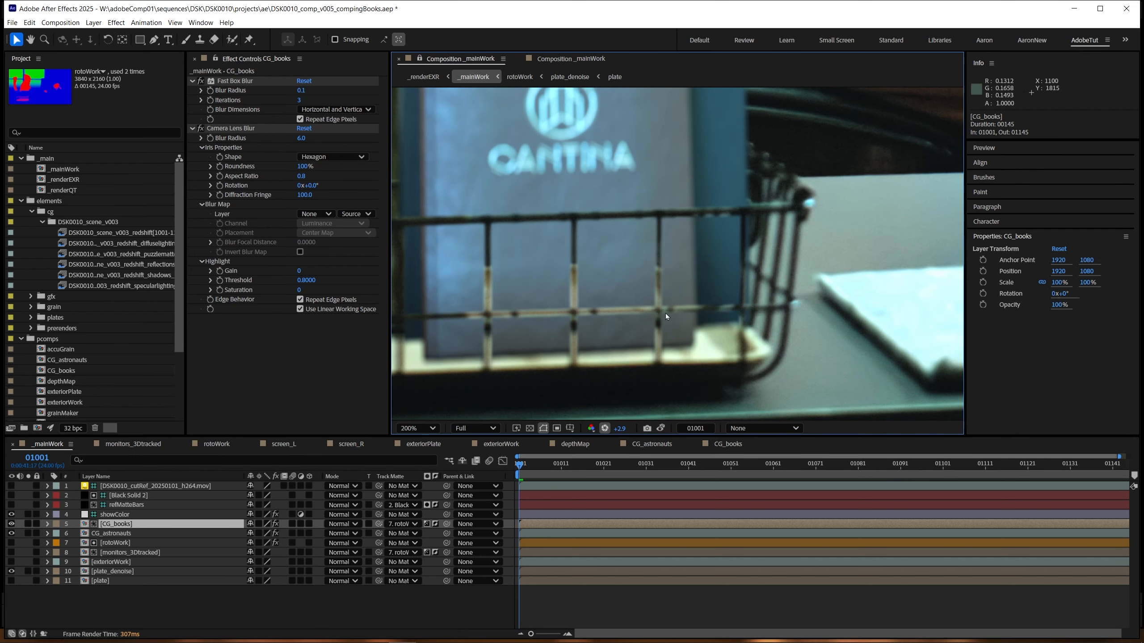
scroll(549, 314, "down", 1)
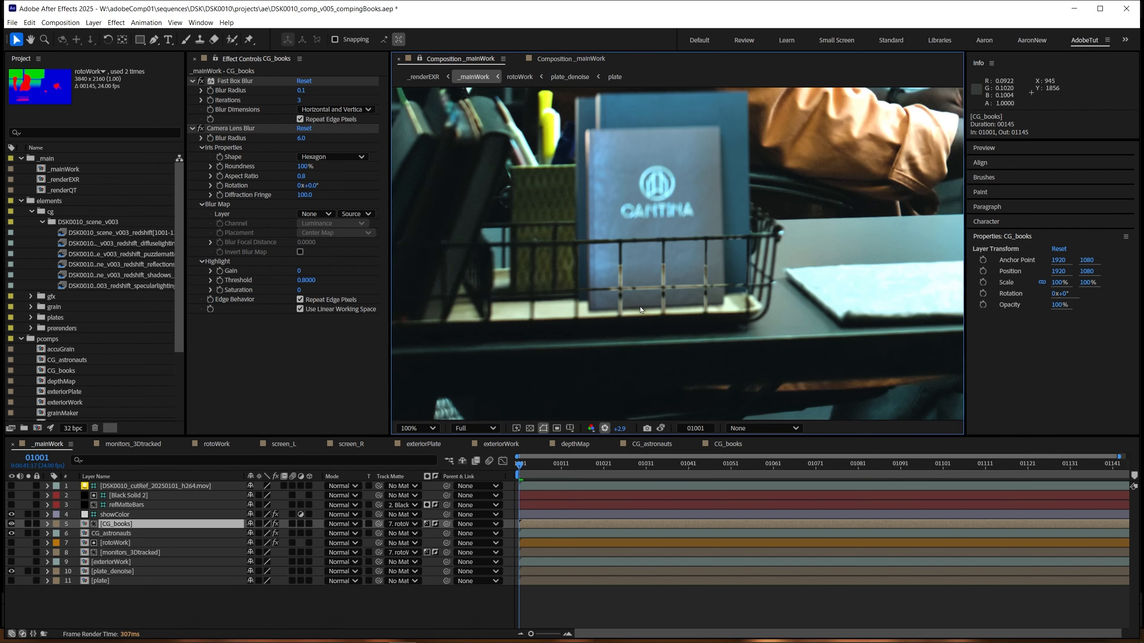
Step: Check the lower part of the books behind the basket wires up close and reset the viewer exposure to +0.0
scroll(639, 308, "down", 1)
scroll(640, 308, "up", 2)
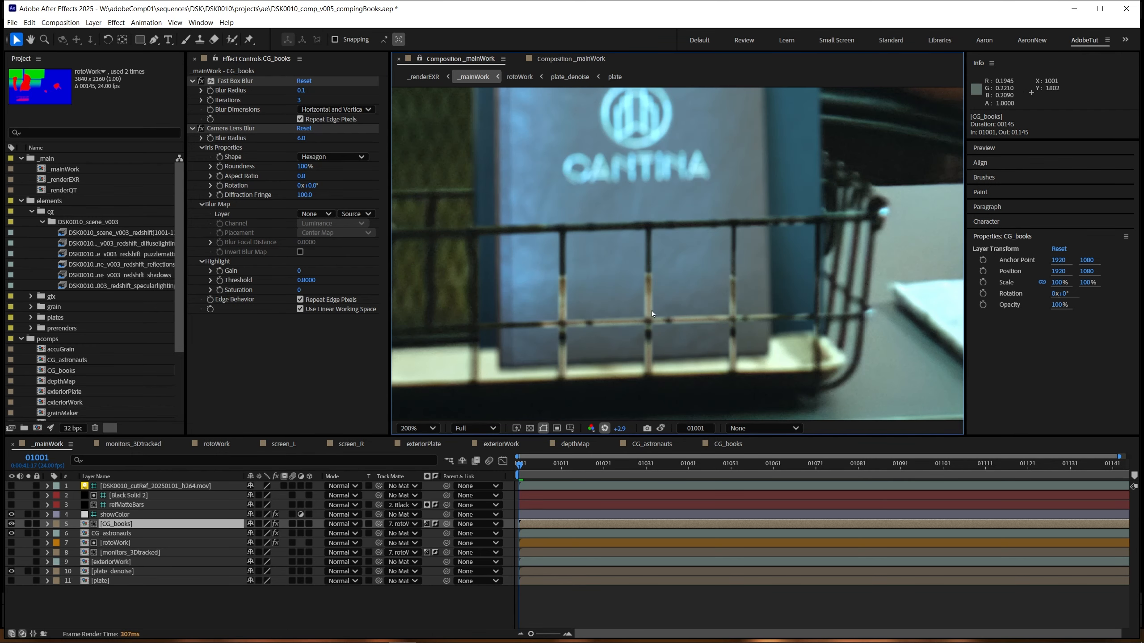
left_click(604, 428)
scroll(648, 316, "down", 1)
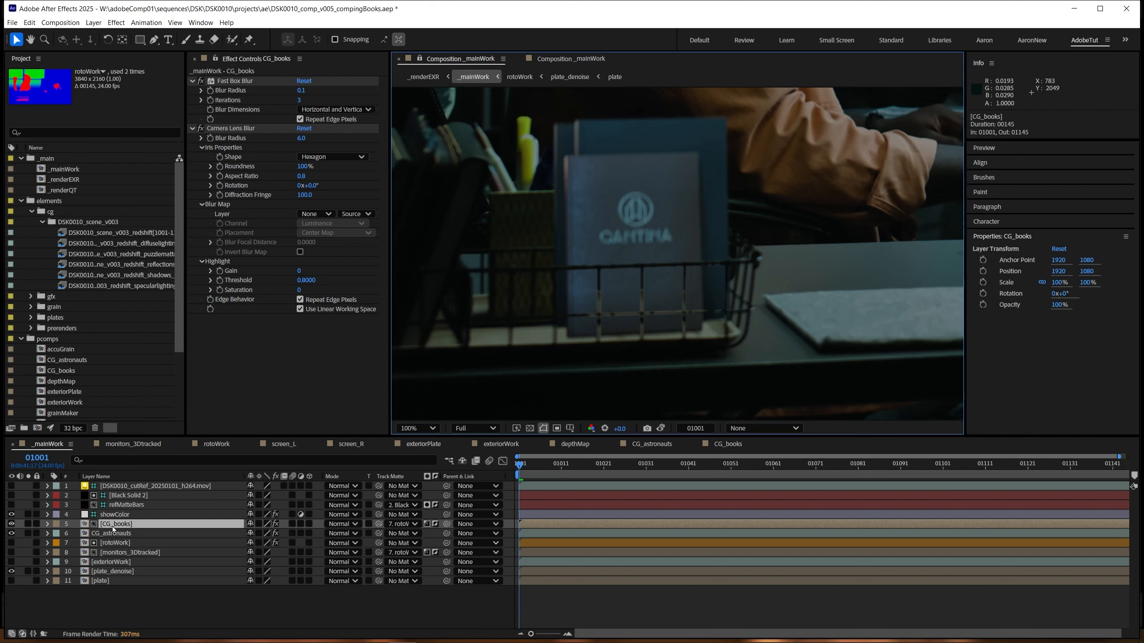
Step: Open the rotoWork comp from its layer in _mainWork, select the basketRoto layer and hide it
left_click(115, 543)
scroll(518, 332, "down", 1)
scroll(453, 382, "up", 1)
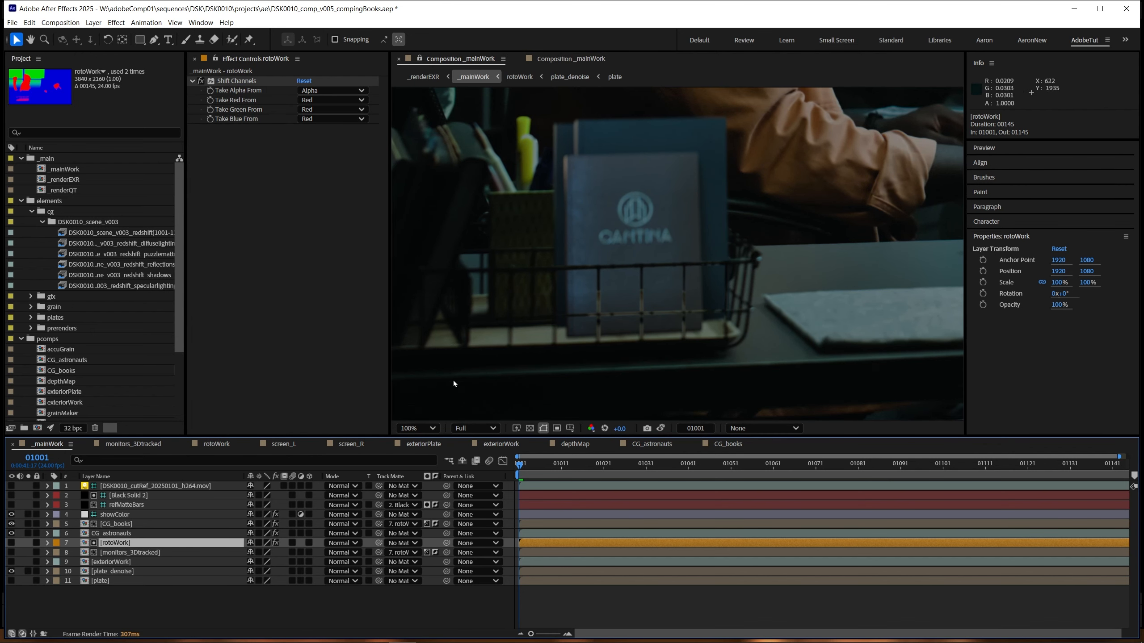
double_click(116, 543)
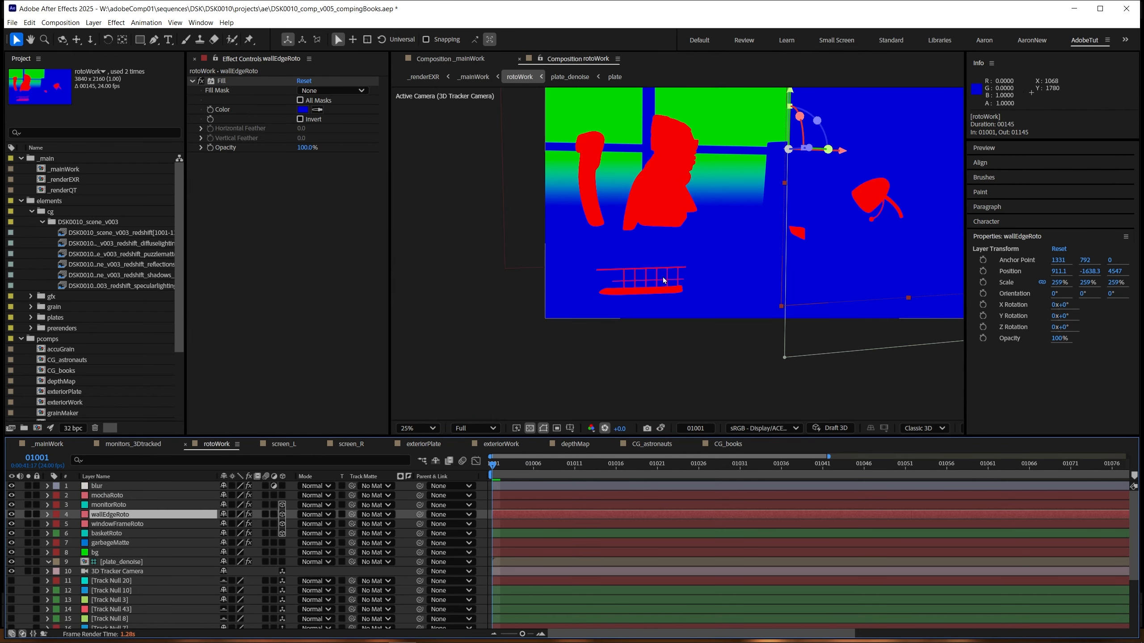
left_click(682, 279)
scroll(683, 281, "up", 4)
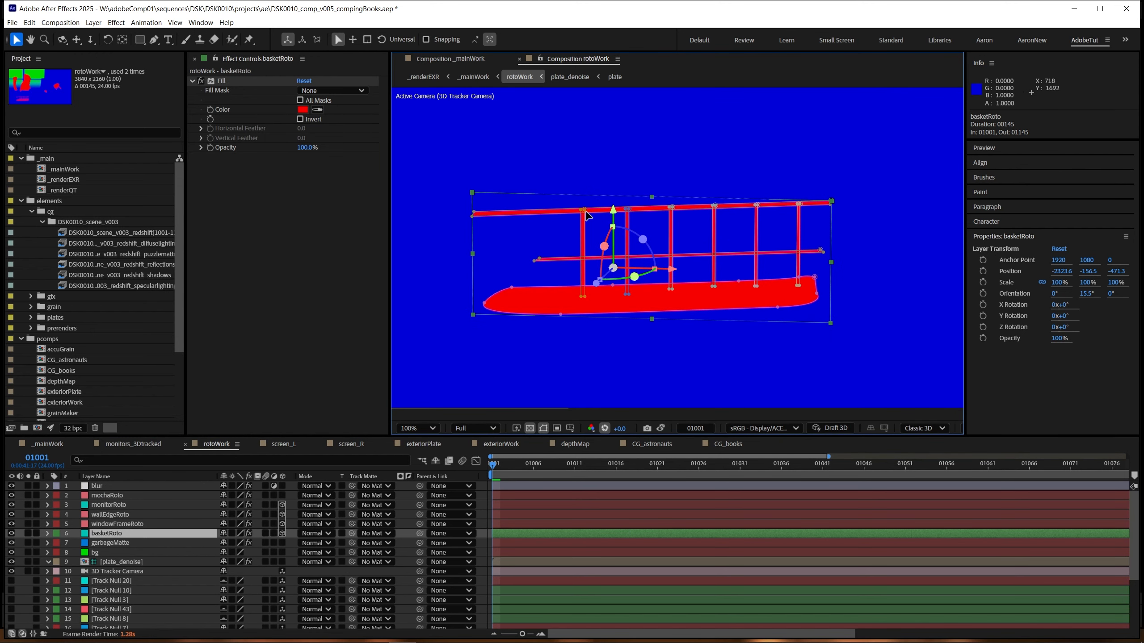
left_click(11, 533)
left_click(11, 533)
left_click(11, 533)
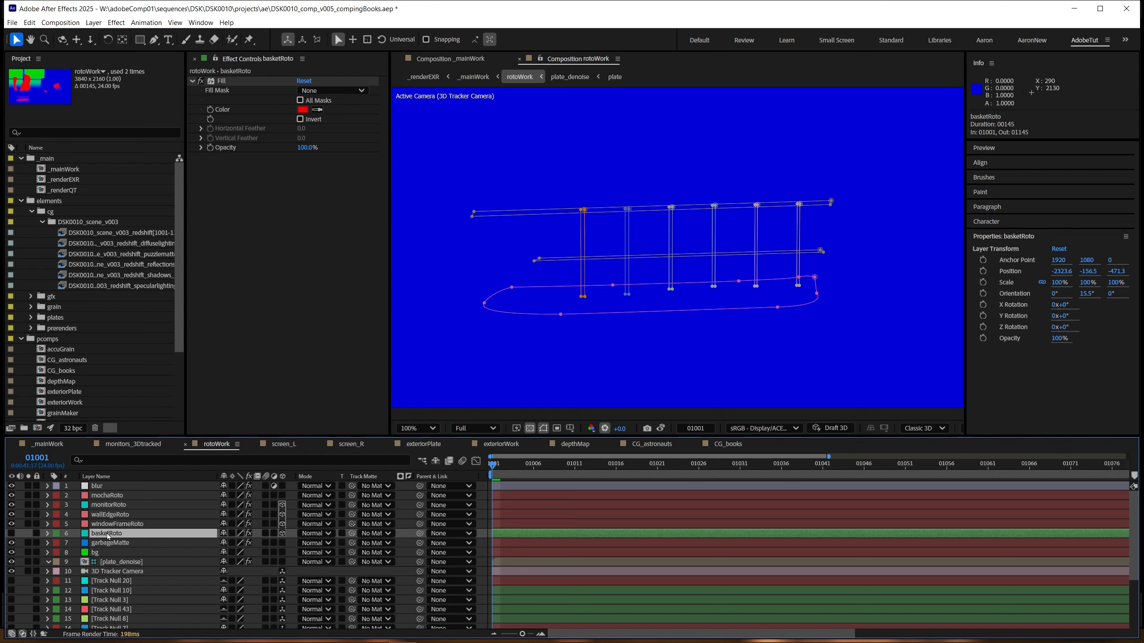
Step: Copy the basketRoto layer from rotoWork and paste it into _mainWork directly above CG_books
key("ctrl+c")
key("Tab")
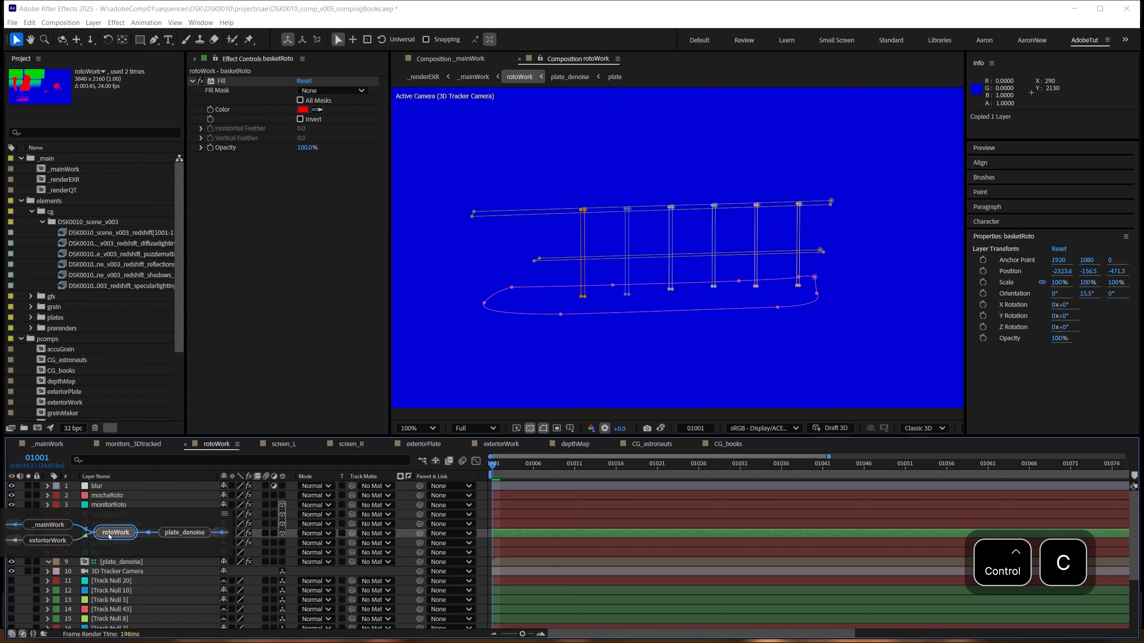
left_click(55, 525)
left_click(124, 524)
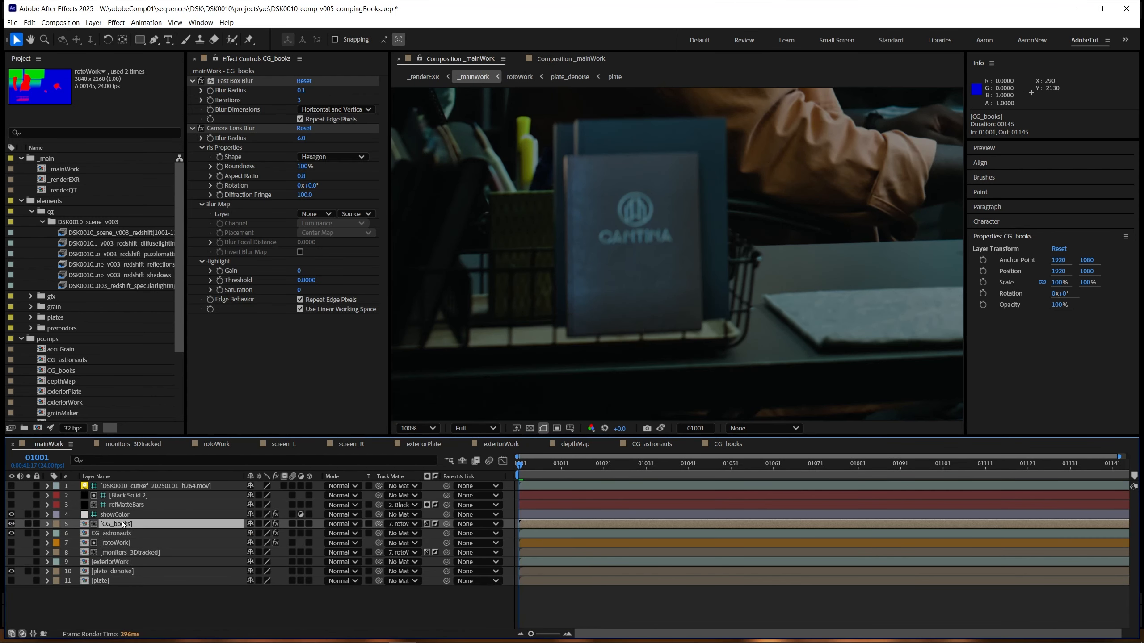
key("ctrl+v")
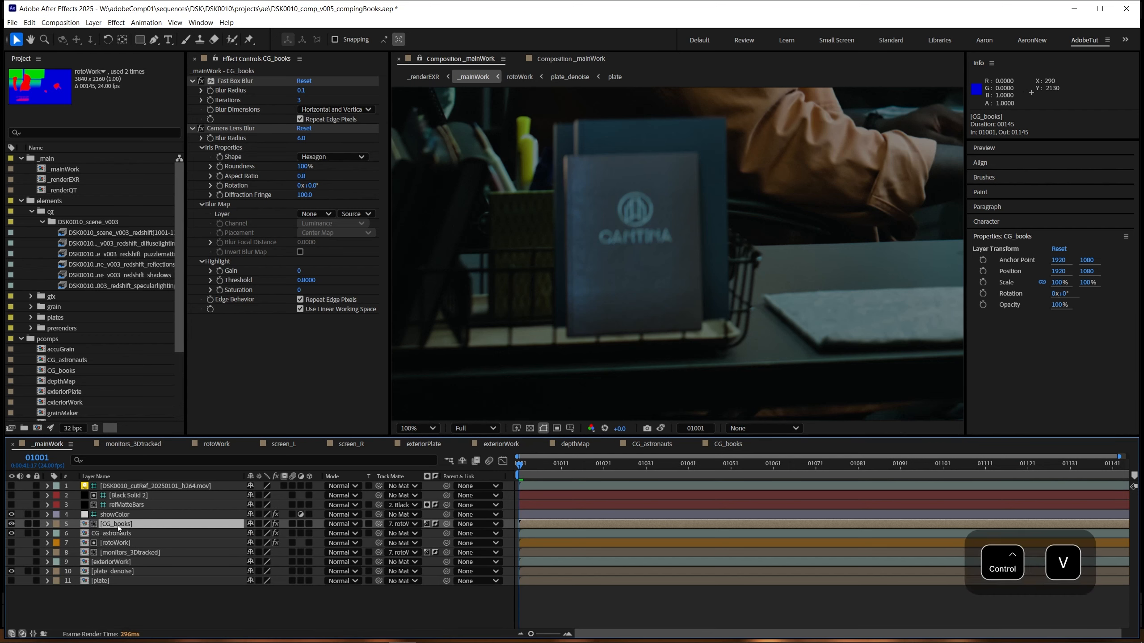
left_click(119, 526)
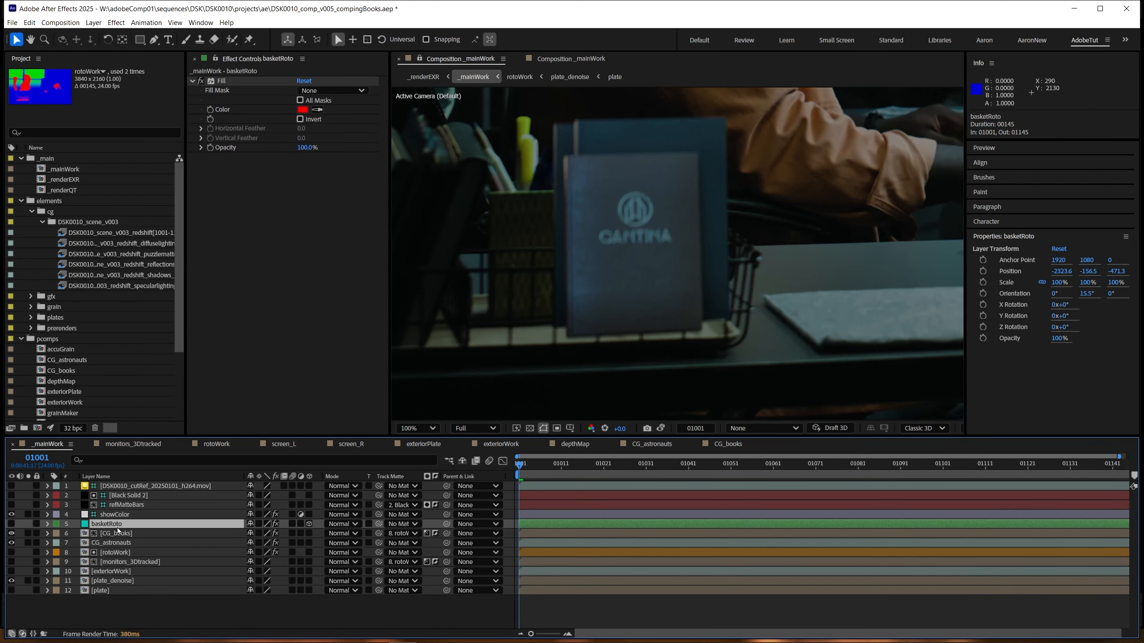
Step: Copy the 3D Tracker Camera layer from the rotoWork comp and paste it into _mainWork directly above basketRoto
double_click(114, 552)
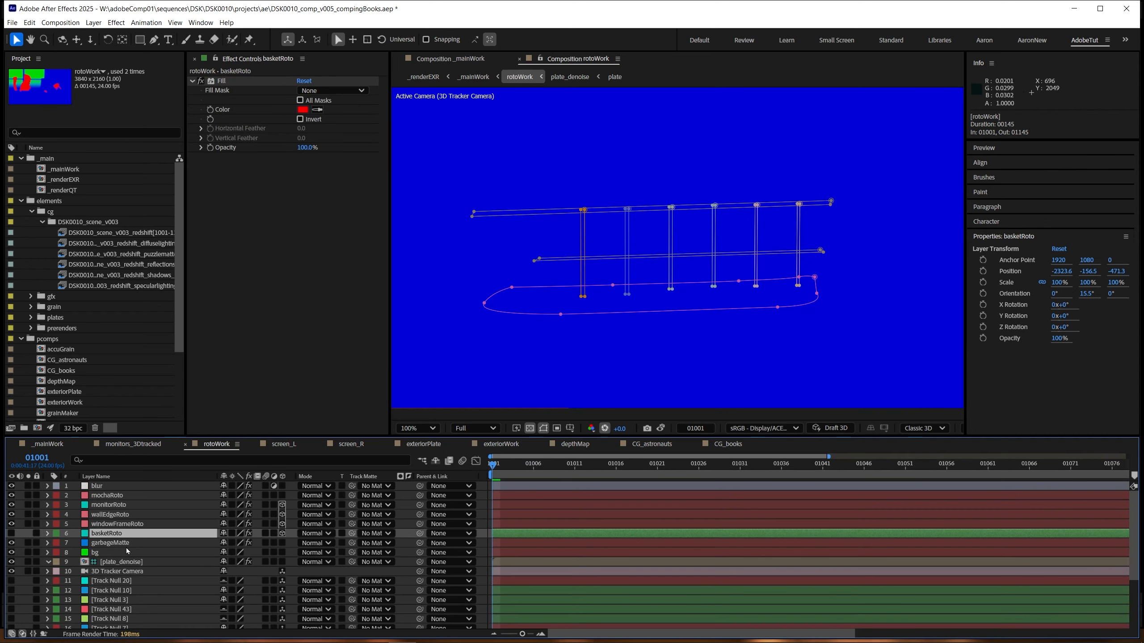
left_click(122, 571)
key("ctrl+c")
key("Tab")
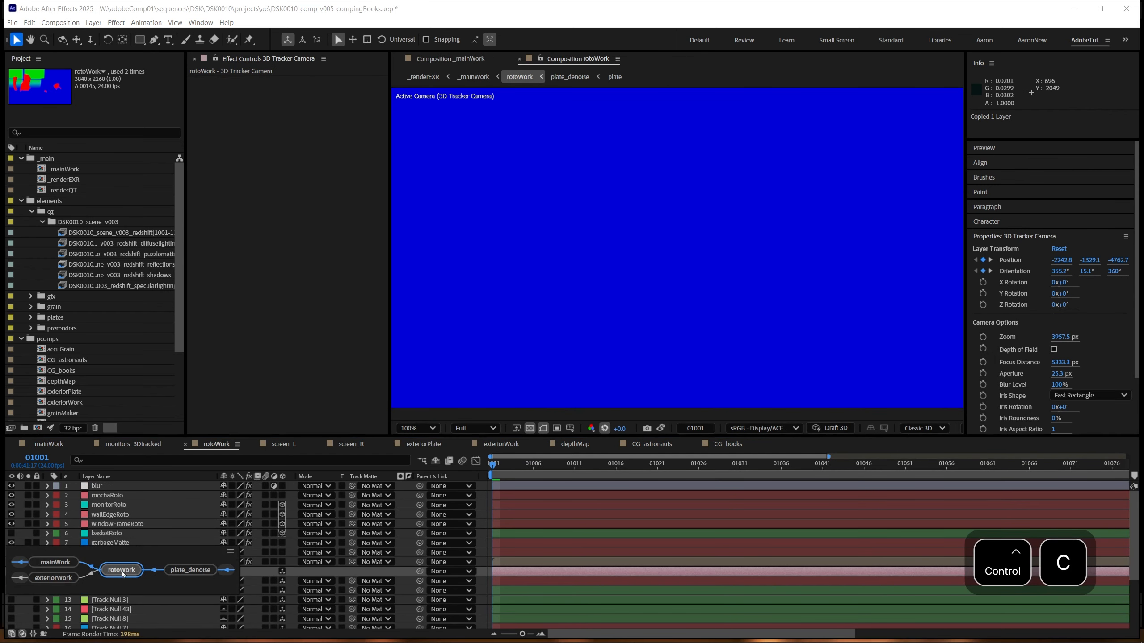
left_click(62, 565)
left_click(115, 527)
key("ctrl+v")
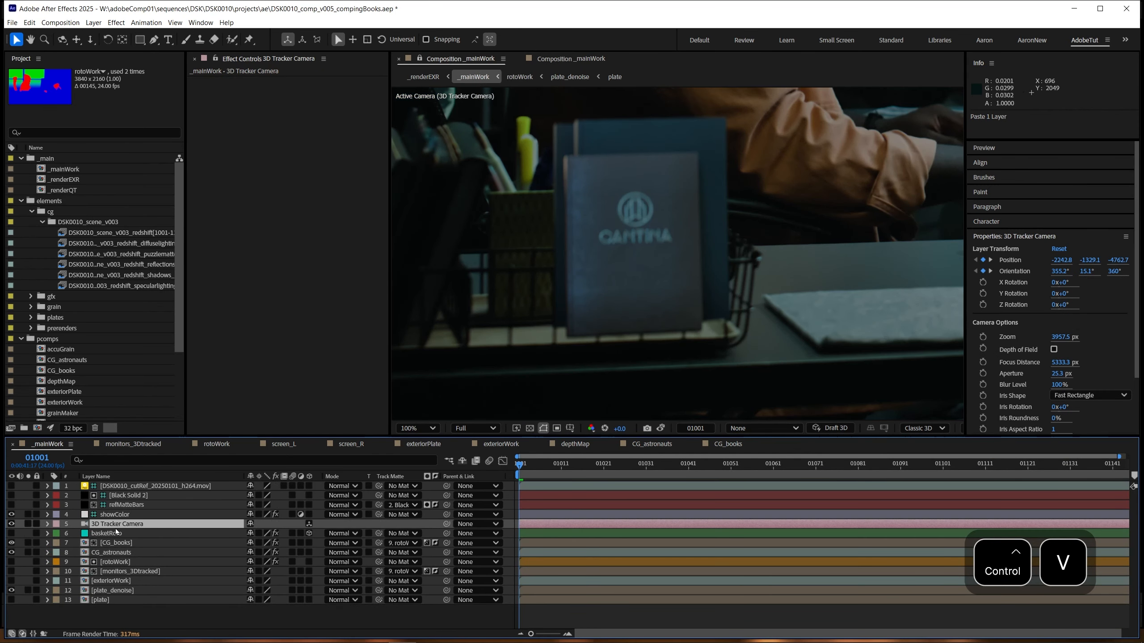
Step: Make the basketRoto layer visible in _mainWork and change its Fill effect colour from red to black
left_click(114, 534)
left_click(11, 533)
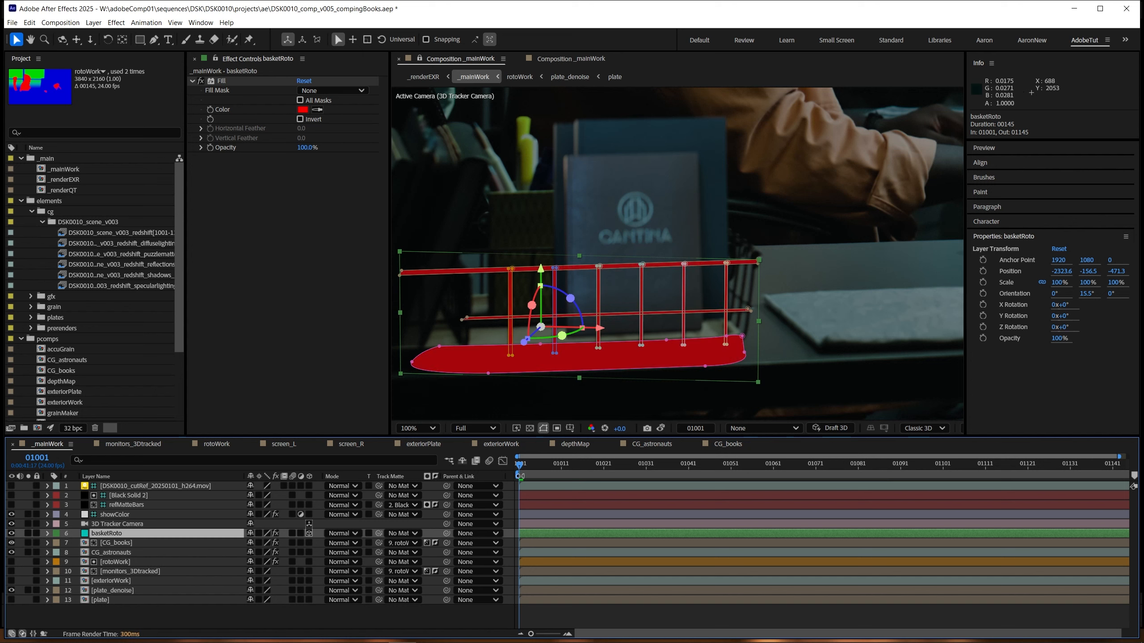
left_click(691, 317)
left_click(108, 533)
left_click(270, 185)
left_click(301, 110)
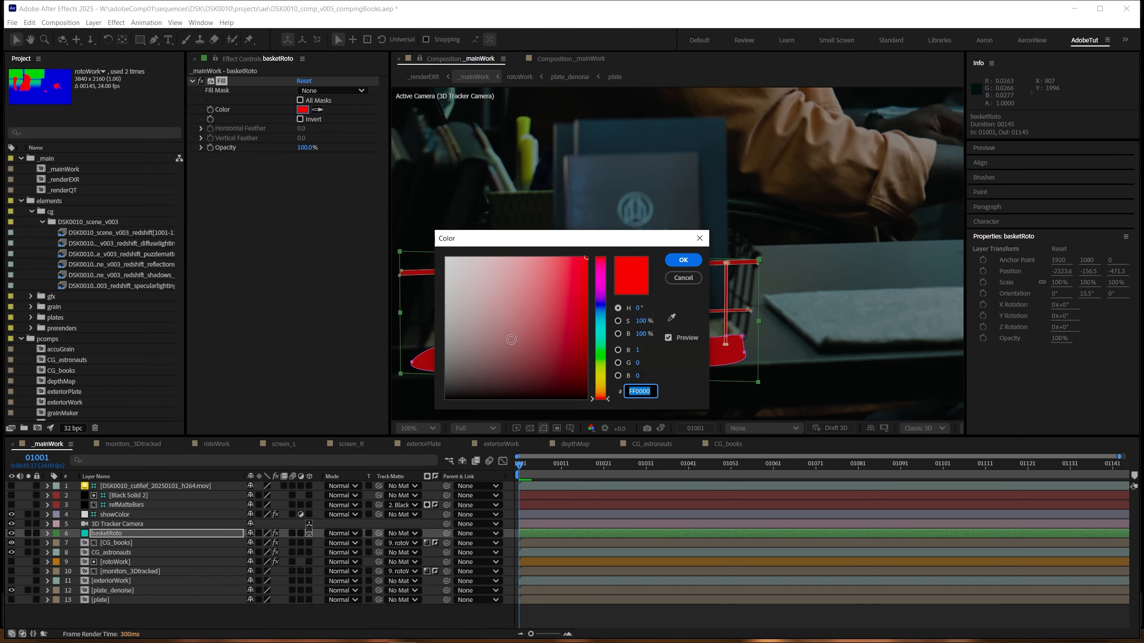
left_click(450, 398)
left_click(683, 260)
Step: Raise the viewer exposure to +3.7 and feather all nine basketRoto masks by 8.6 pixels
left_click_drag(622, 429, 814, 413)
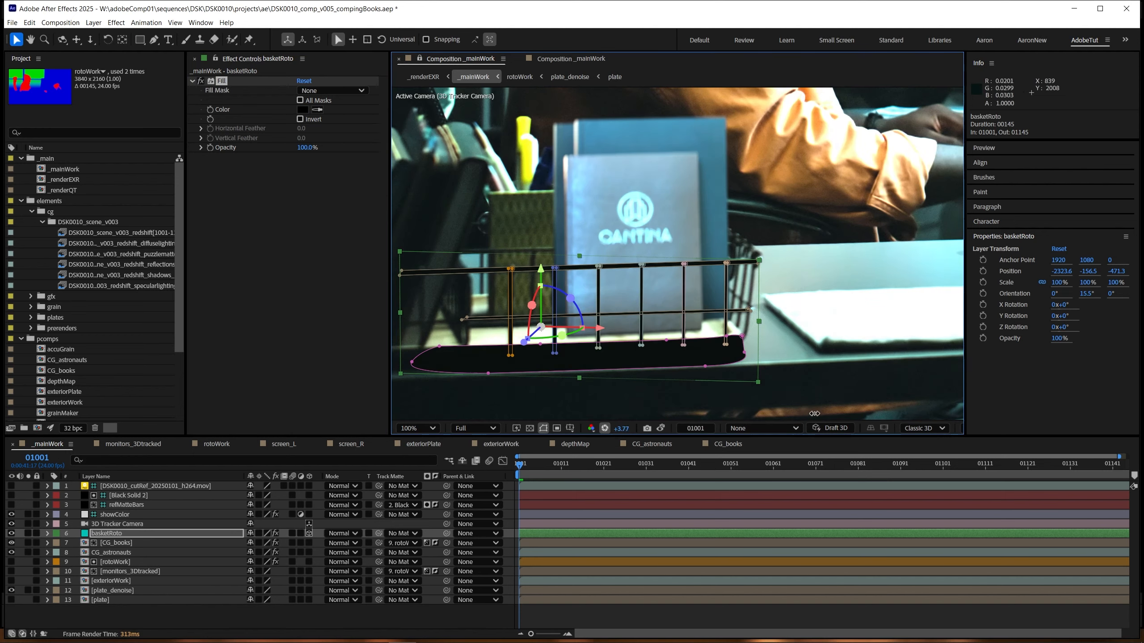
left_click(558, 612)
left_click(112, 534)
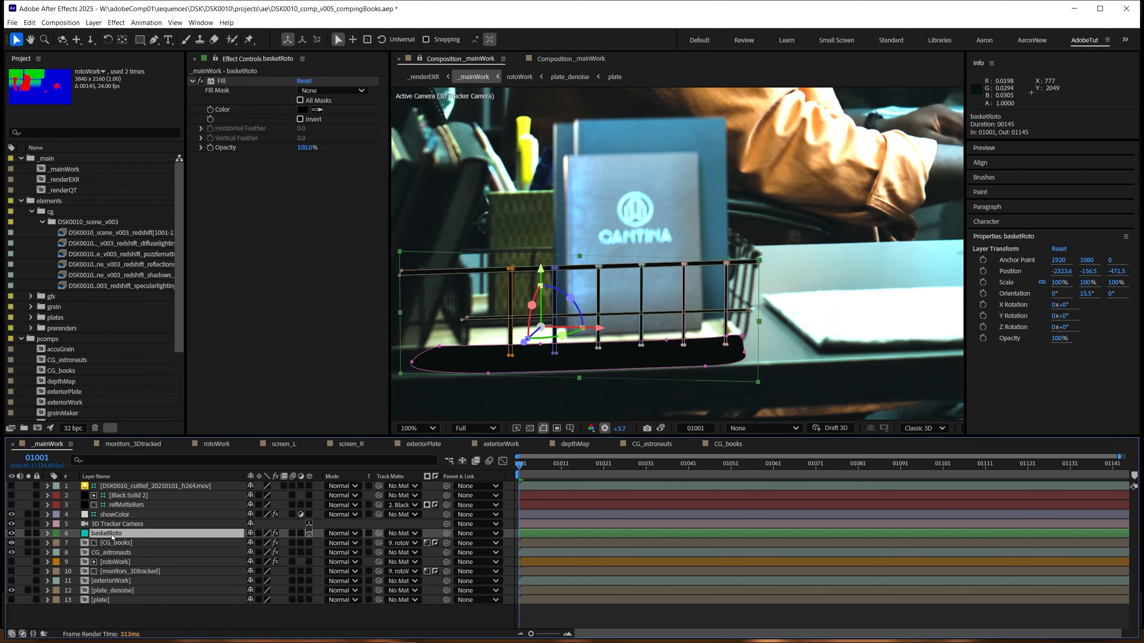
key("f")
left_click(106, 543)
scroll(130, 575, "down", 5)
left_click(97, 552, "shift")
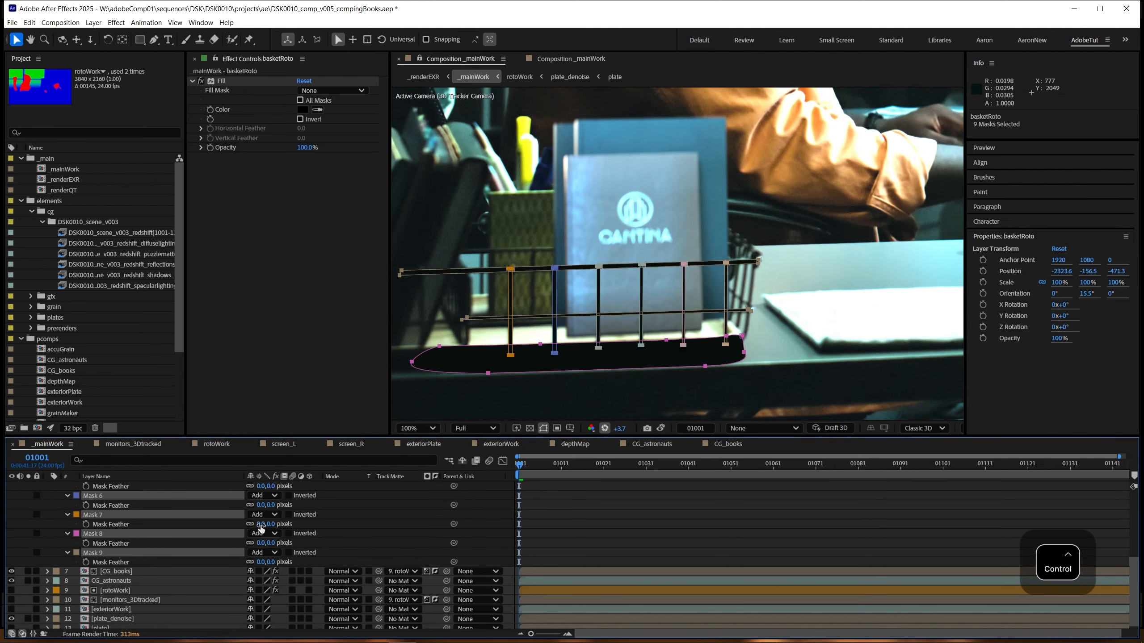
left_click_drag(261, 524, 269, 503)
key(".")
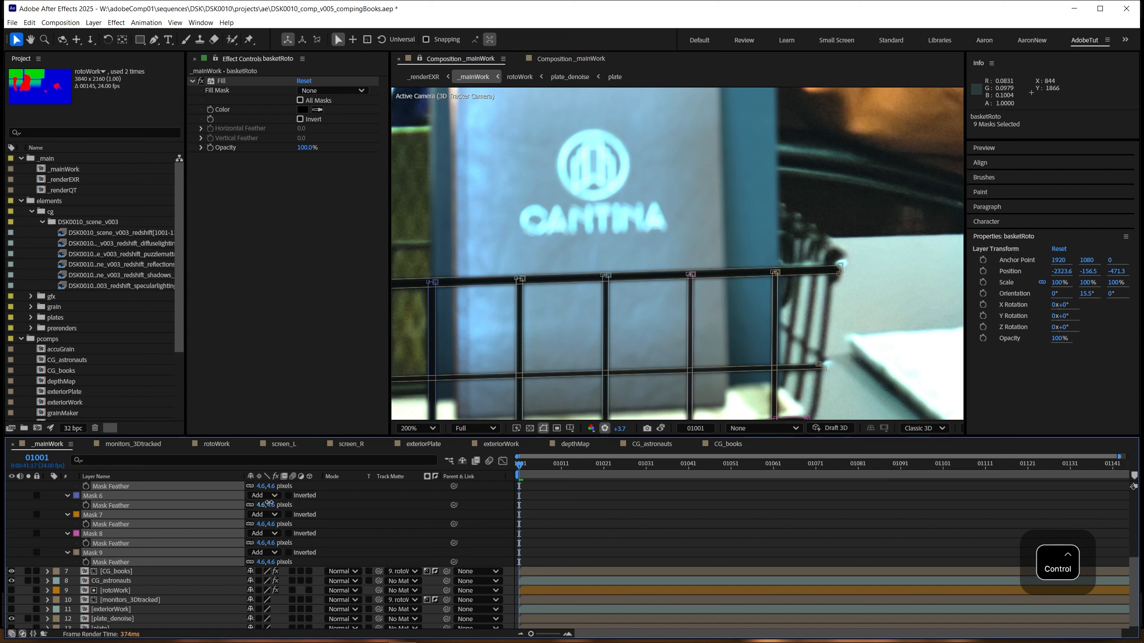
left_click(588, 528)
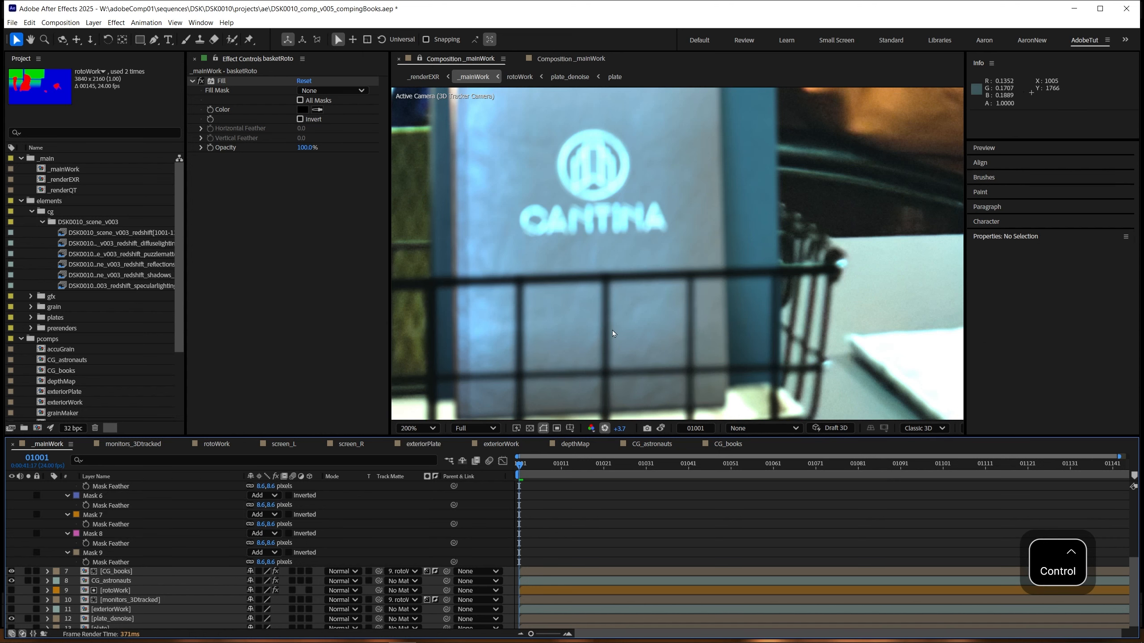
Step: Compare the feathered basket wires over the books by toggling basketRoto's visibility, leaving the layer hidden
left_click_drag(579, 354, 685, 311)
key("comma")
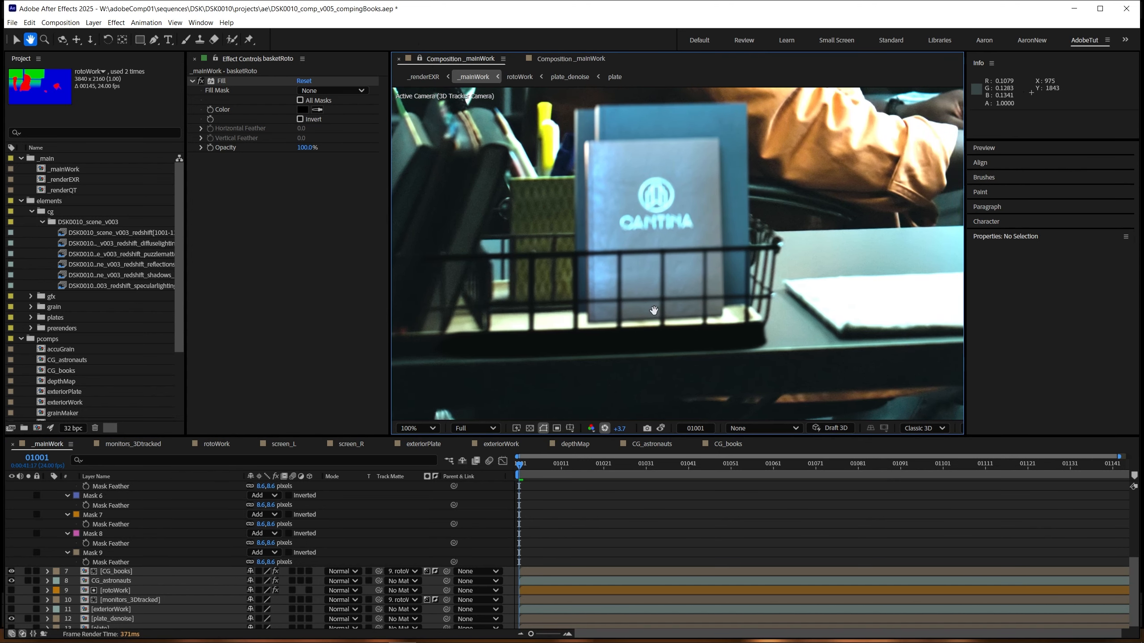
scroll(112, 534, "up", 2)
scroll(114, 535, "up", 5)
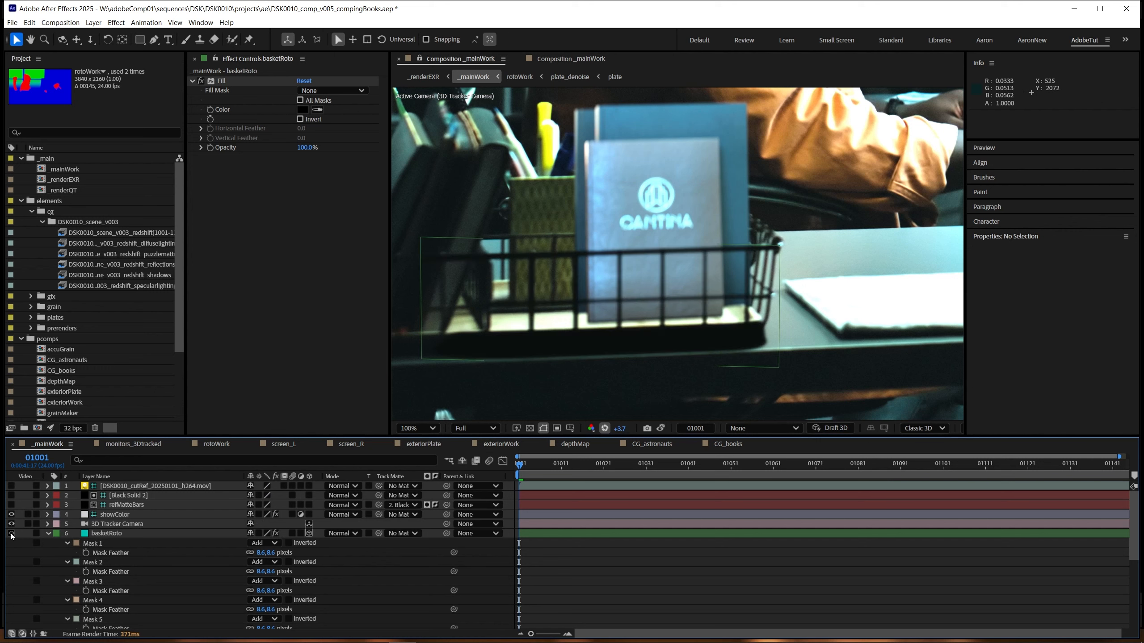
scroll(593, 327, "down", 1)
scroll(593, 327, "up", 1)
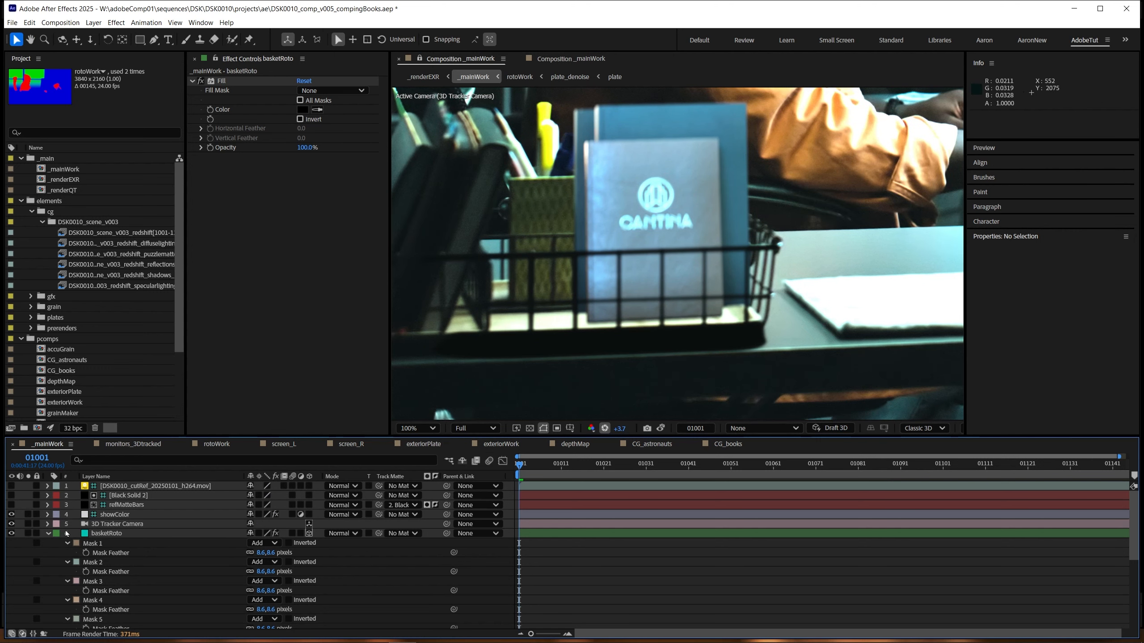
left_click(13, 534)
left_click(12, 534)
left_click(103, 533)
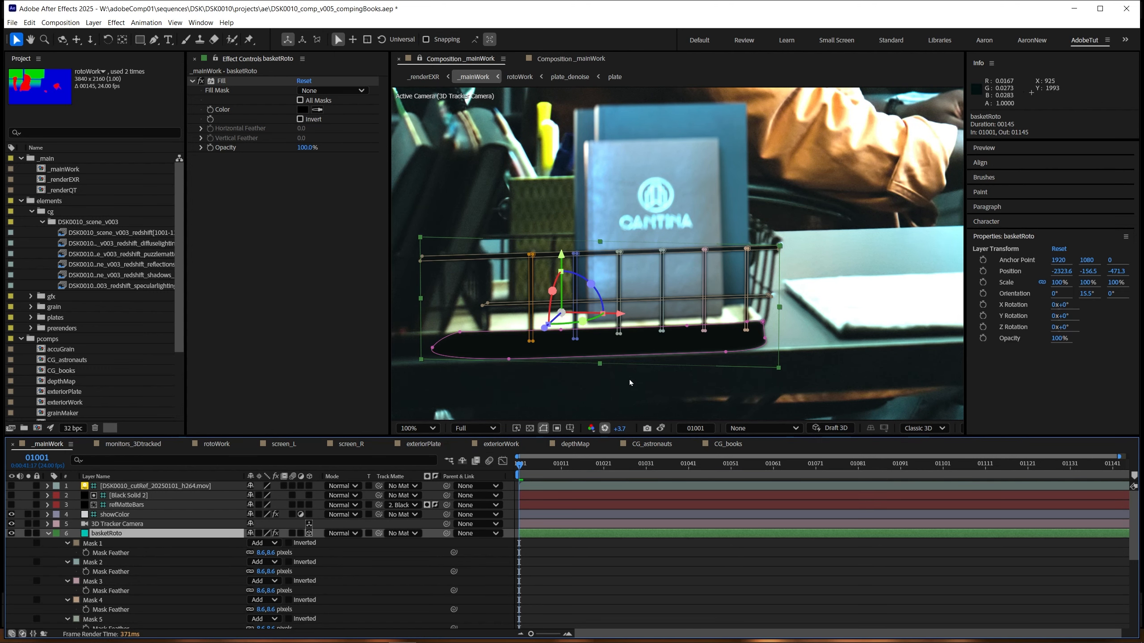
scroll(681, 381, "up", 1)
left_click_drag(680, 382, 637, 375)
left_click(12, 535)
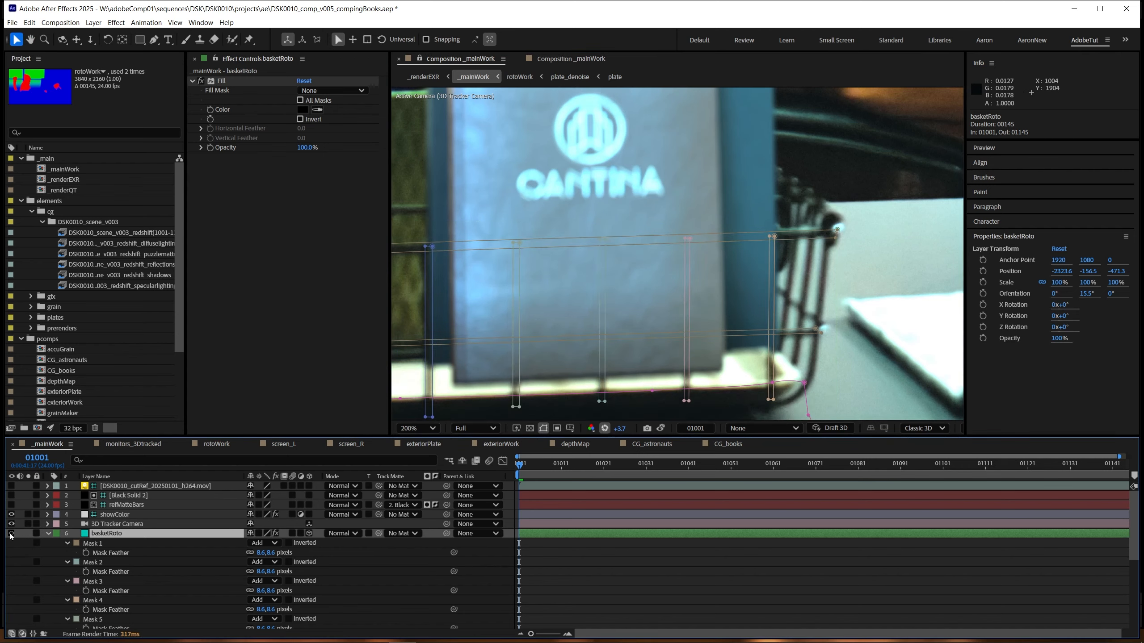
Step: Solo plate_denoise, raise the viewer exposure to +9.4 and examine the real basket wires up close against the mask outlines
left_click(46, 534)
left_click(28, 590)
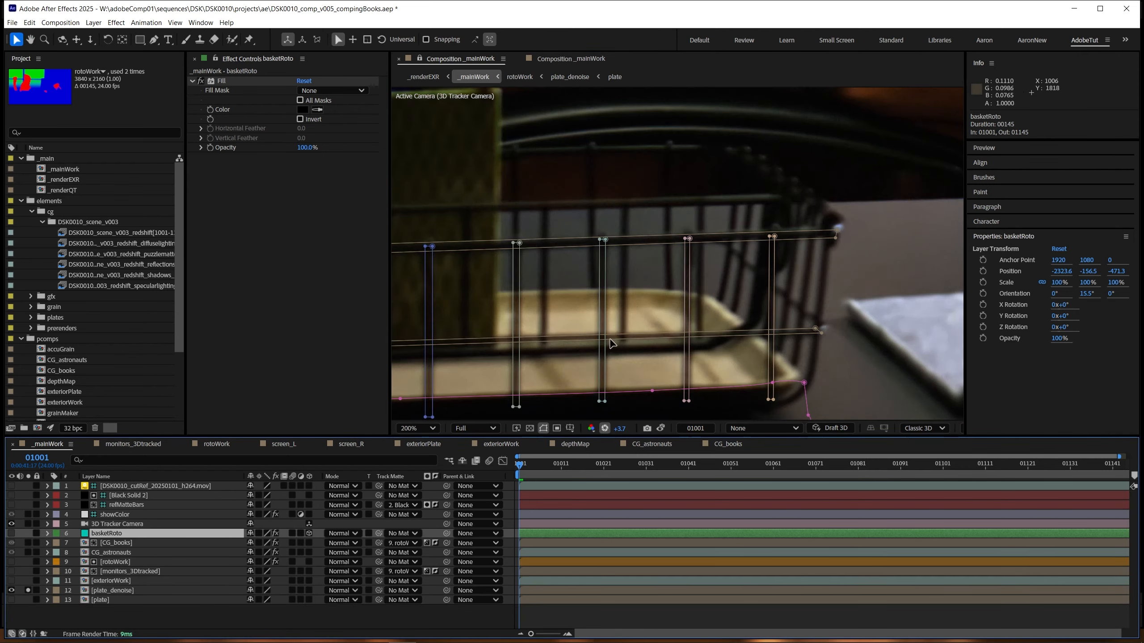
left_click_drag(620, 428, 913, 392)
key("space")
left_click_drag(504, 306, 694, 276)
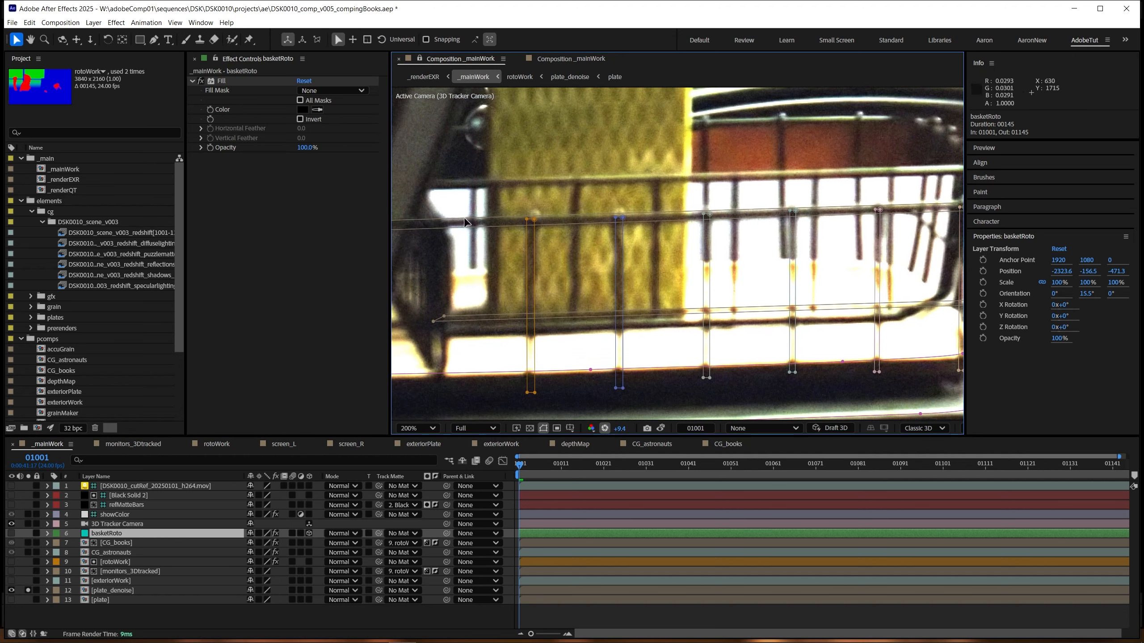
left_click_drag(802, 270, 620, 271)
scroll(725, 238, "up", 1)
left_click_drag(727, 238, 636, 266)
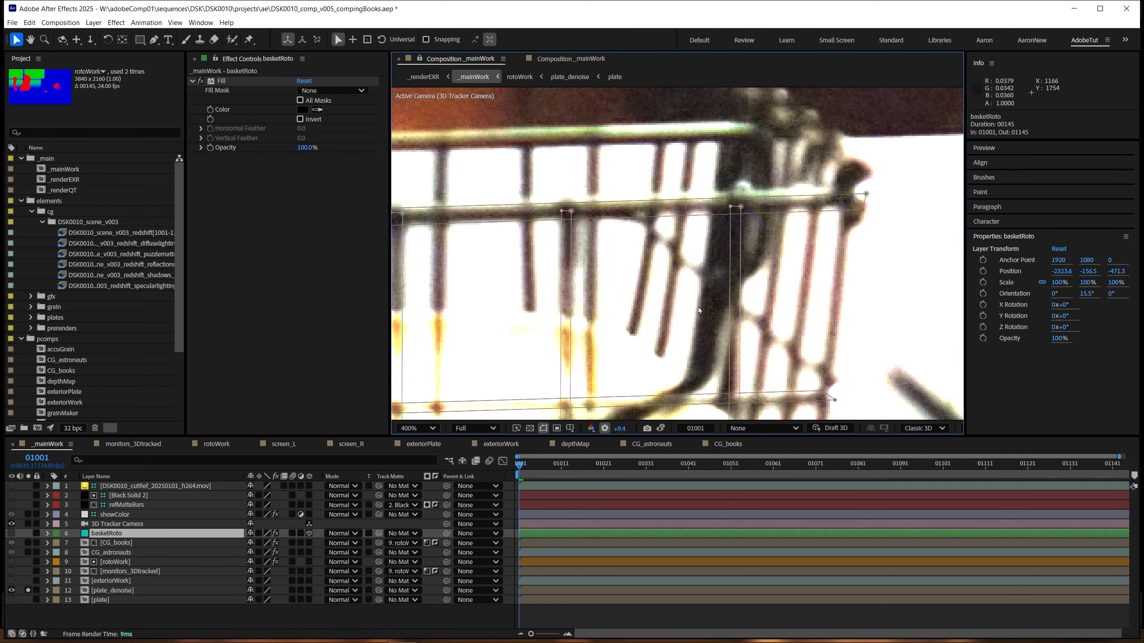
left_click_drag(669, 317, 793, 288)
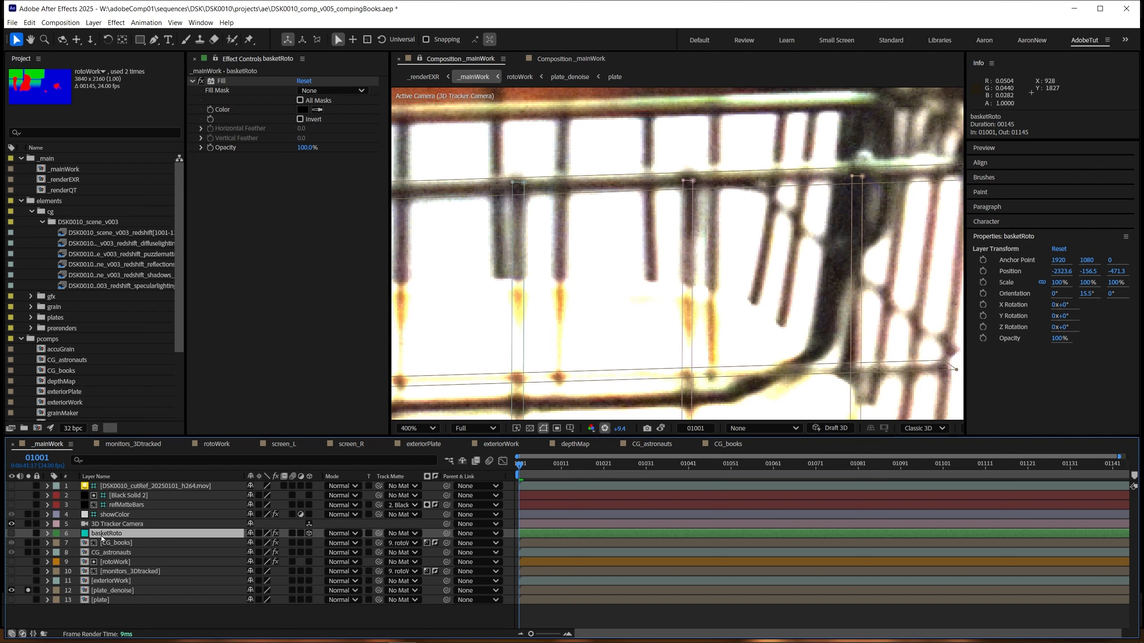
Step: Sample an area of the plate's dark basket wire as the Fill colour of basketRoto
left_click(259, 79)
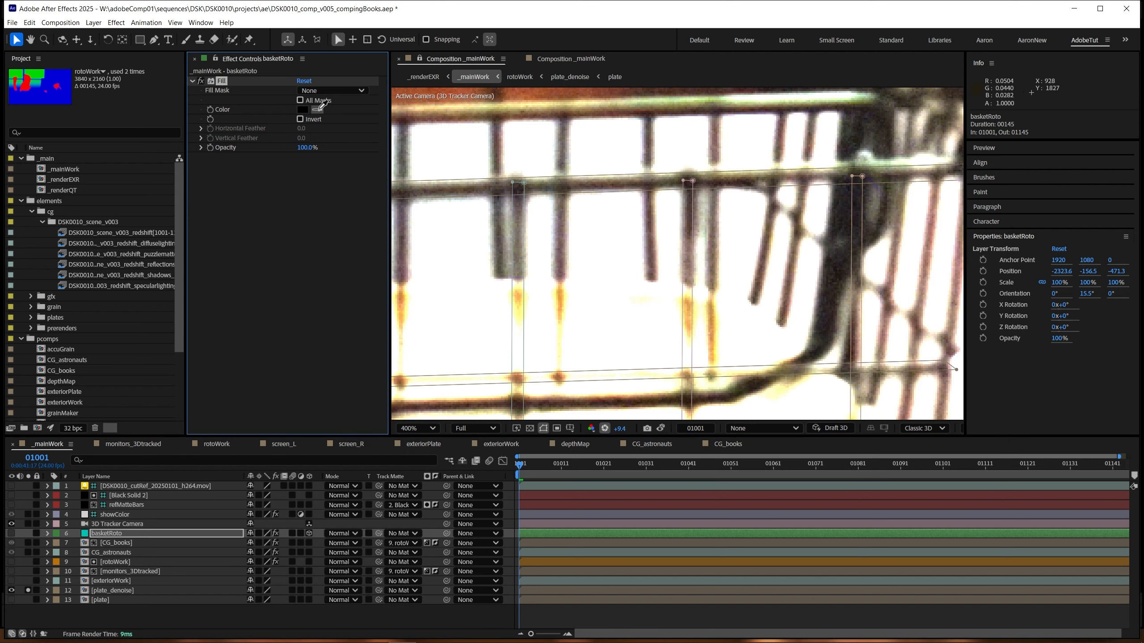
key("ctrl")
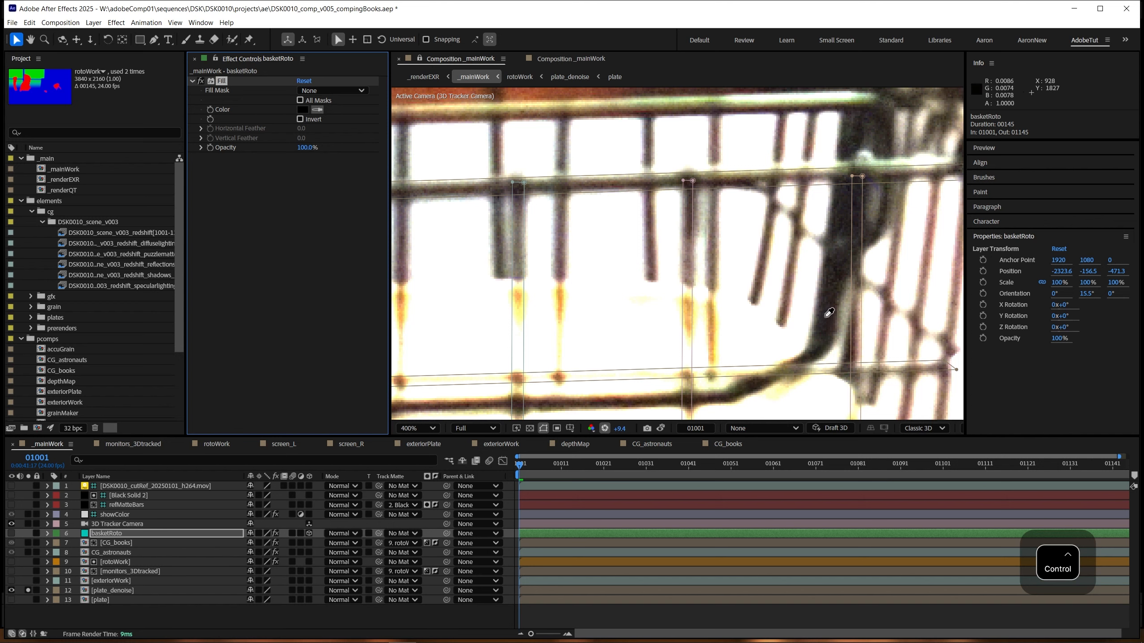
left_click(825, 323, "ctrl")
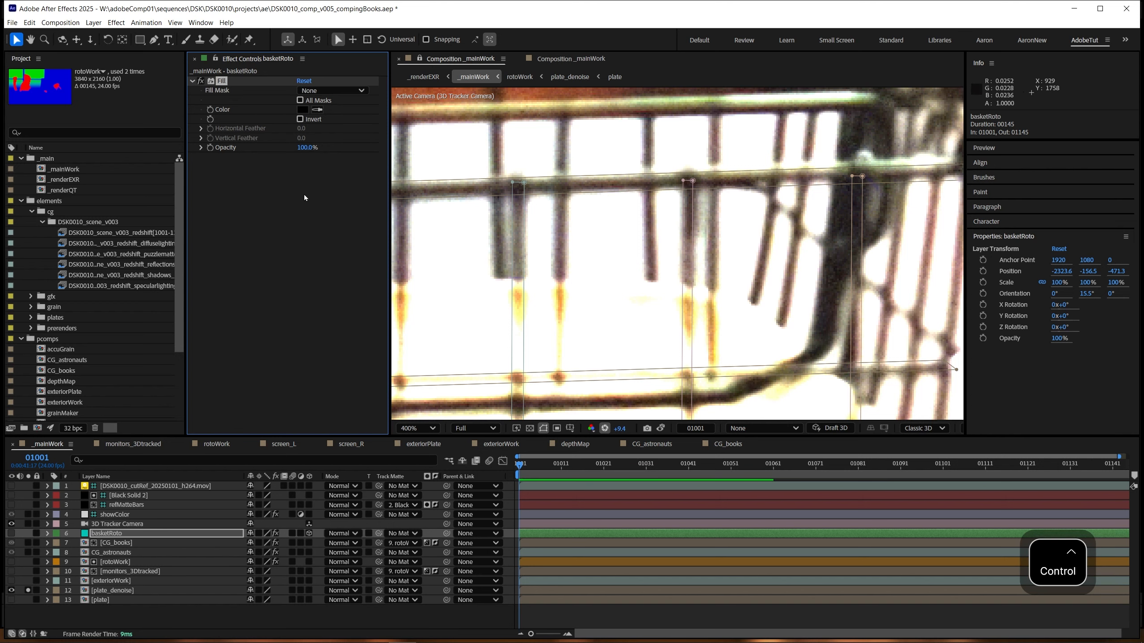
Step: Turn basketRoto back on and toggle its solo alongside plate_denoise to compare the filled wires with the plate
left_click(12, 533)
left_click(27, 533)
left_click(28, 534)
left_click(27, 534)
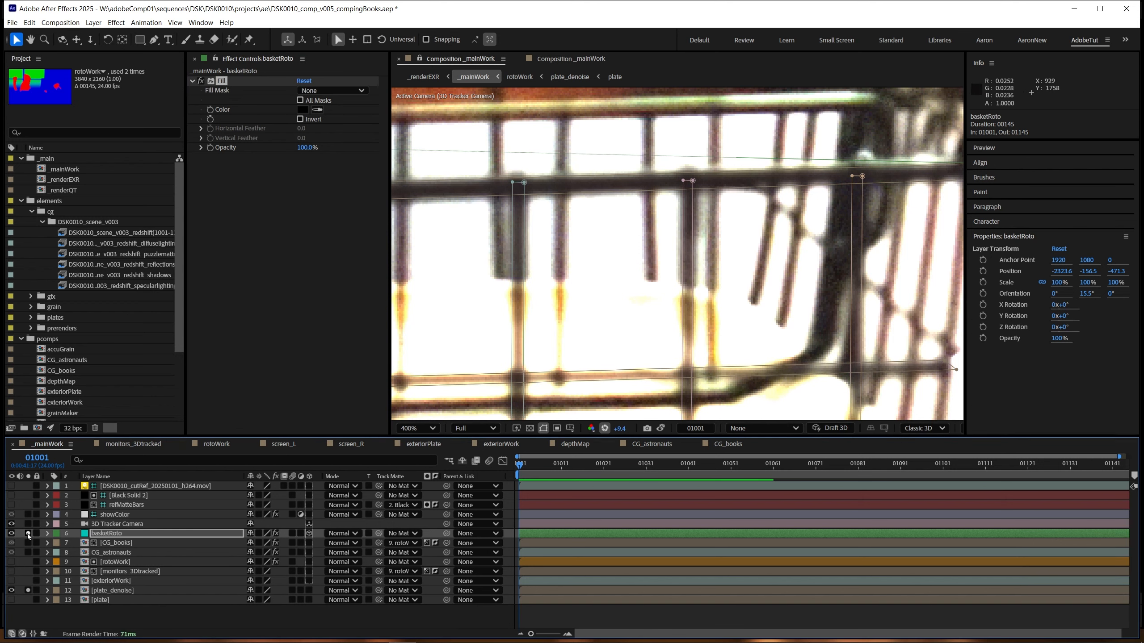
left_click(28, 533)
Step: Unsolo basketRoto and plate_denoise, and set the viewer exposure to +4.2 for the full composite
left_click(27, 534)
scroll(605, 218, "down", 2)
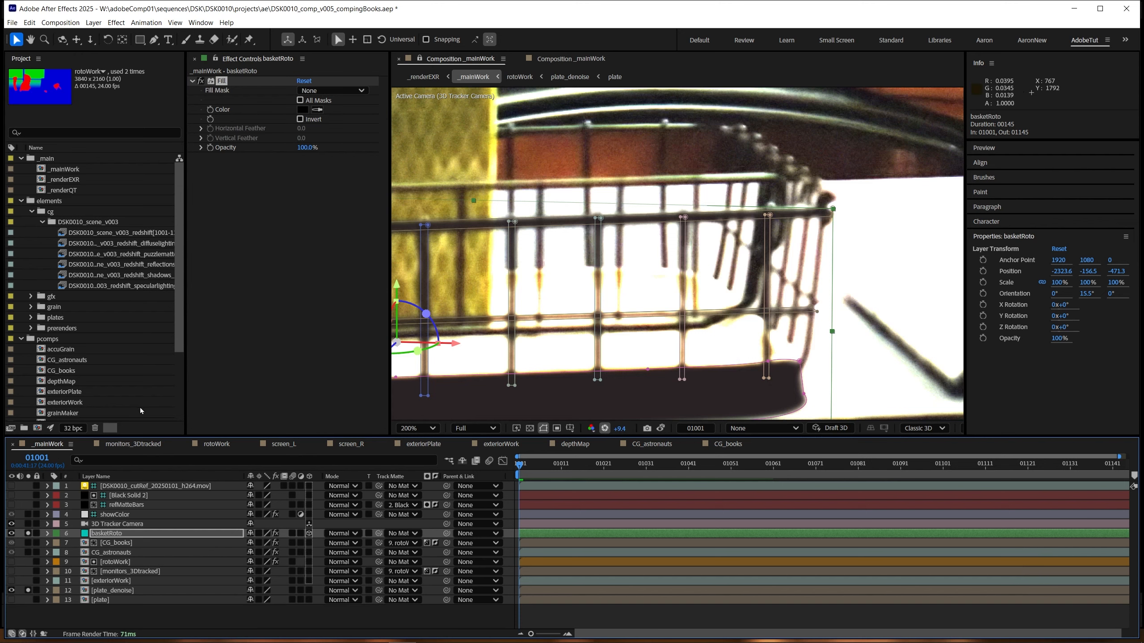
left_click(28, 534)
left_click(28, 590)
left_click(98, 591)
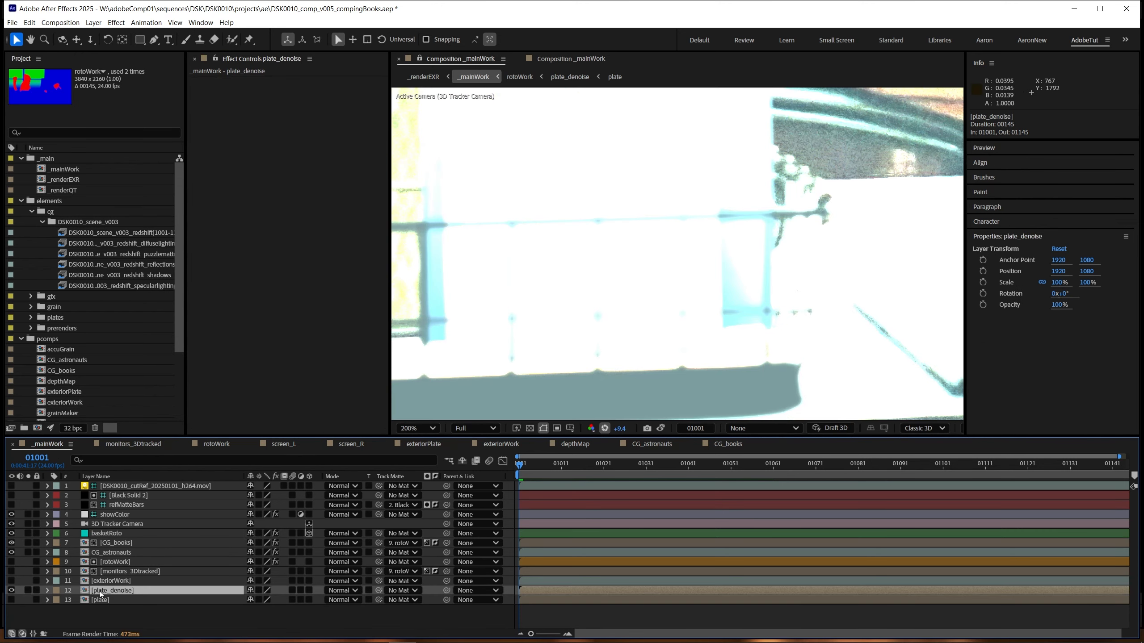
left_click(605, 429)
left_click_drag(619, 428, 794, 397)
scroll(672, 355, "down", 1)
scroll(585, 288, "up", 1)
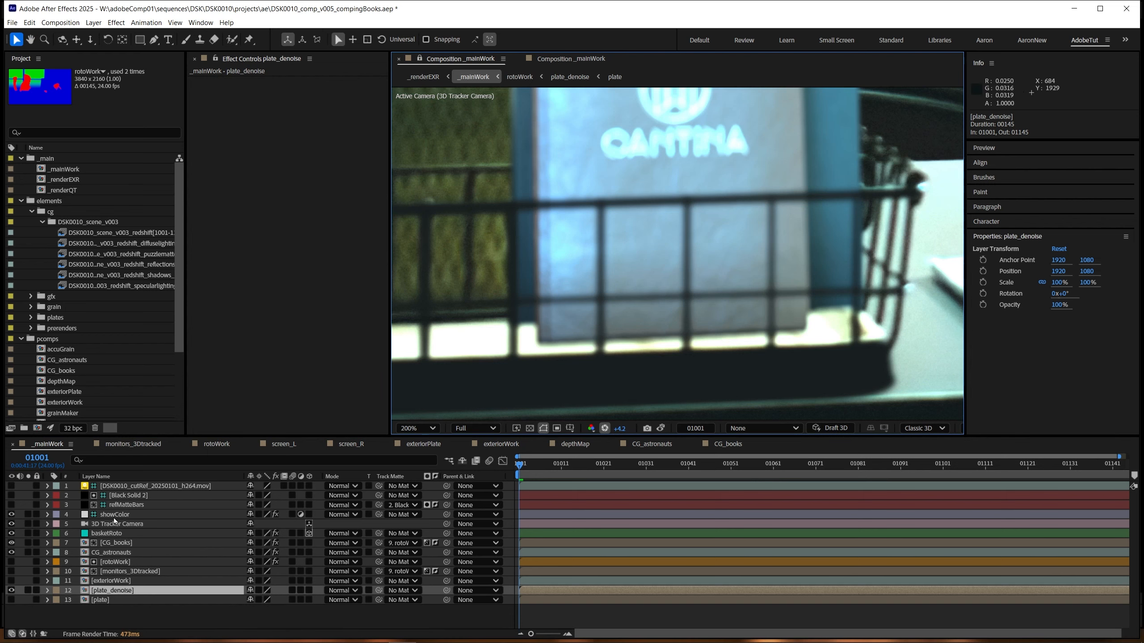
Step: Examine both ends of the basketRoto shapes against the plate, raising the viewer exposure to +5.4 and toggling it off and on
left_click(117, 533)
scroll(595, 323, "down", 1)
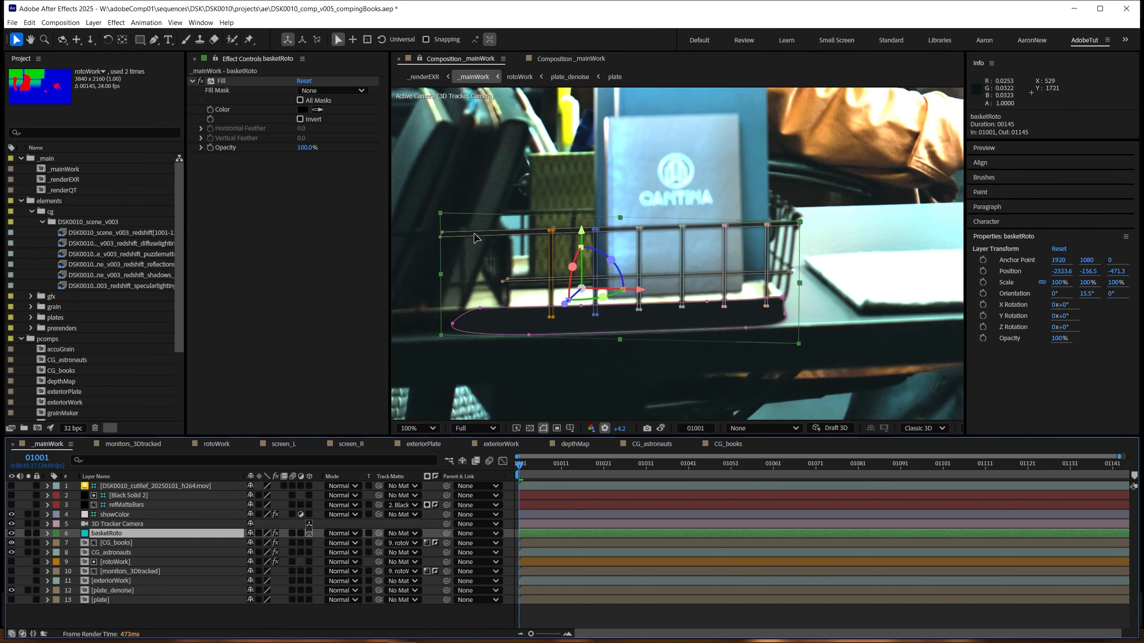
scroll(475, 234, "up", 1)
left_click_drag(475, 234, 732, 240)
left_click_drag(622, 429, 682, 402)
left_click_drag(950, 252, 698, 309)
scroll(721, 280, "down", 1)
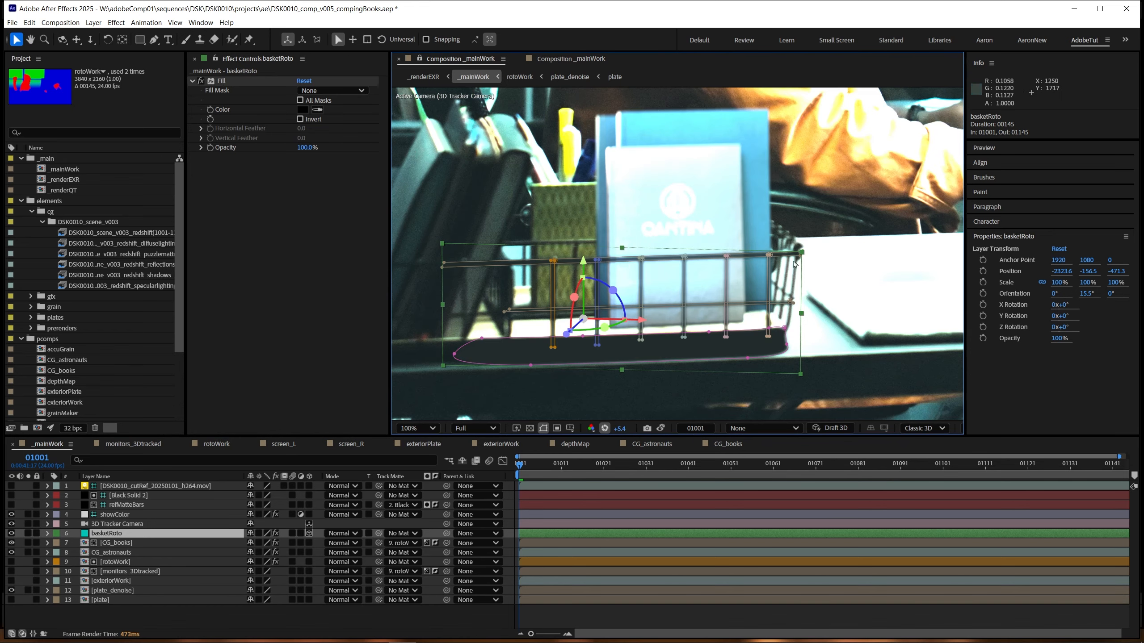
left_click(605, 428)
left_click(605, 428)
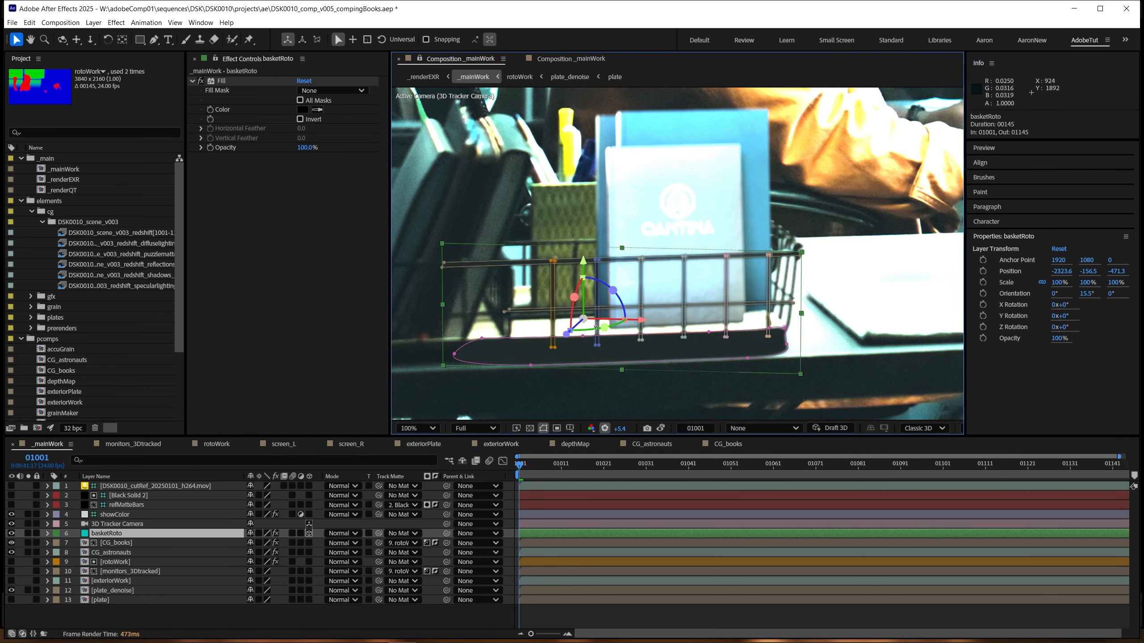
Step: Set CG_books as the track matte of basketRoto and make the CG_books layer visible again
left_click(114, 536)
left_click_drag(368, 537, 125, 546)
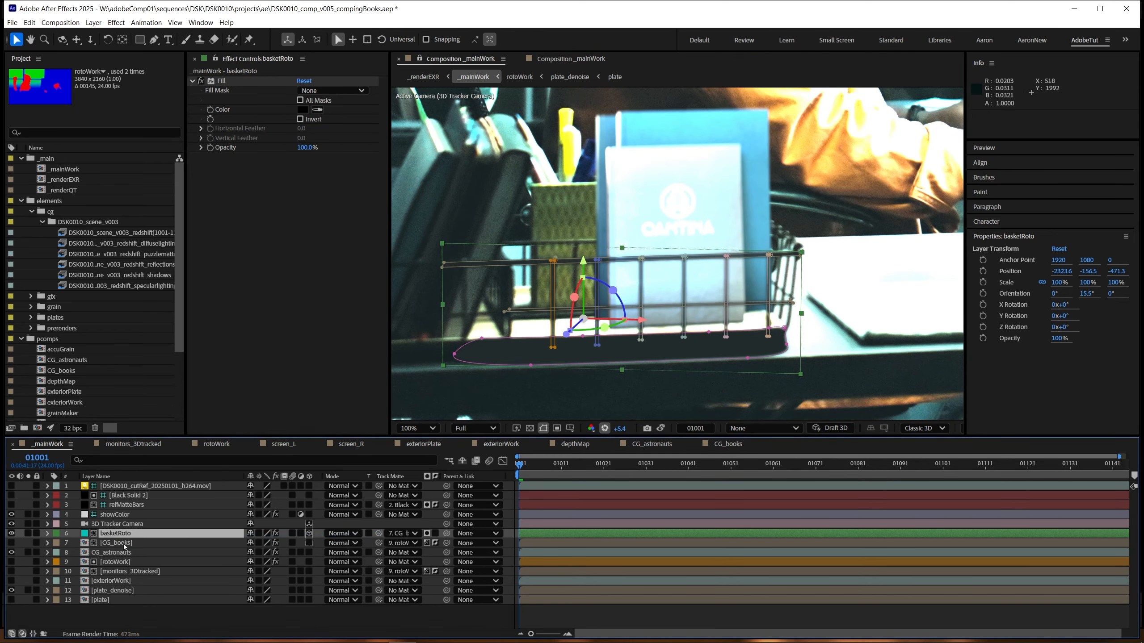
left_click(12, 543)
left_click(12, 543)
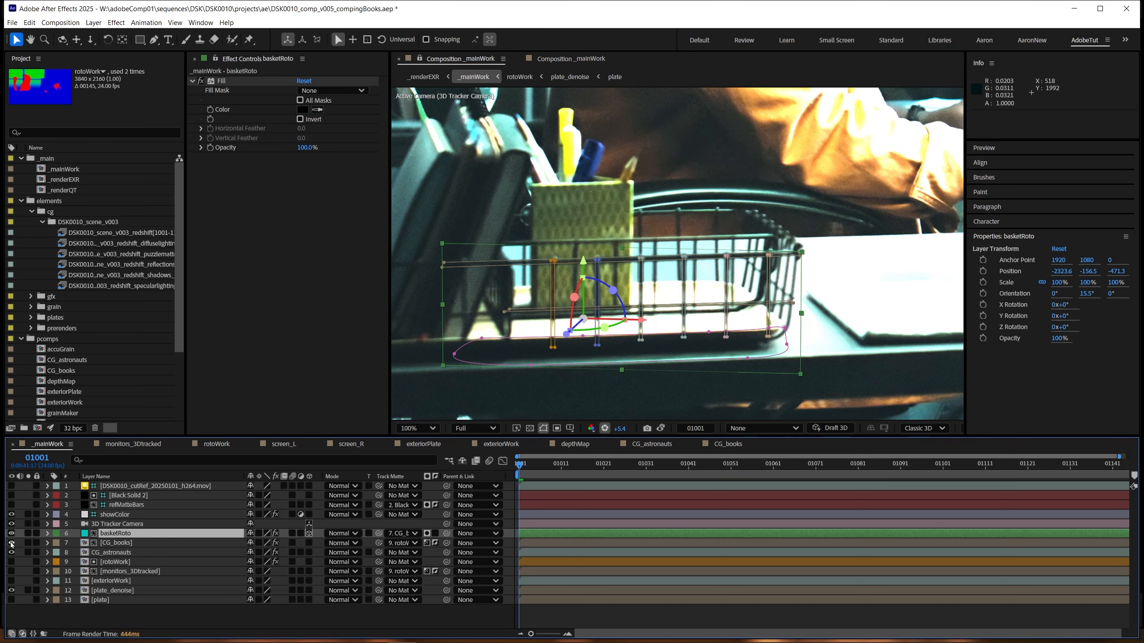
left_click(13, 543)
left_click(212, 623)
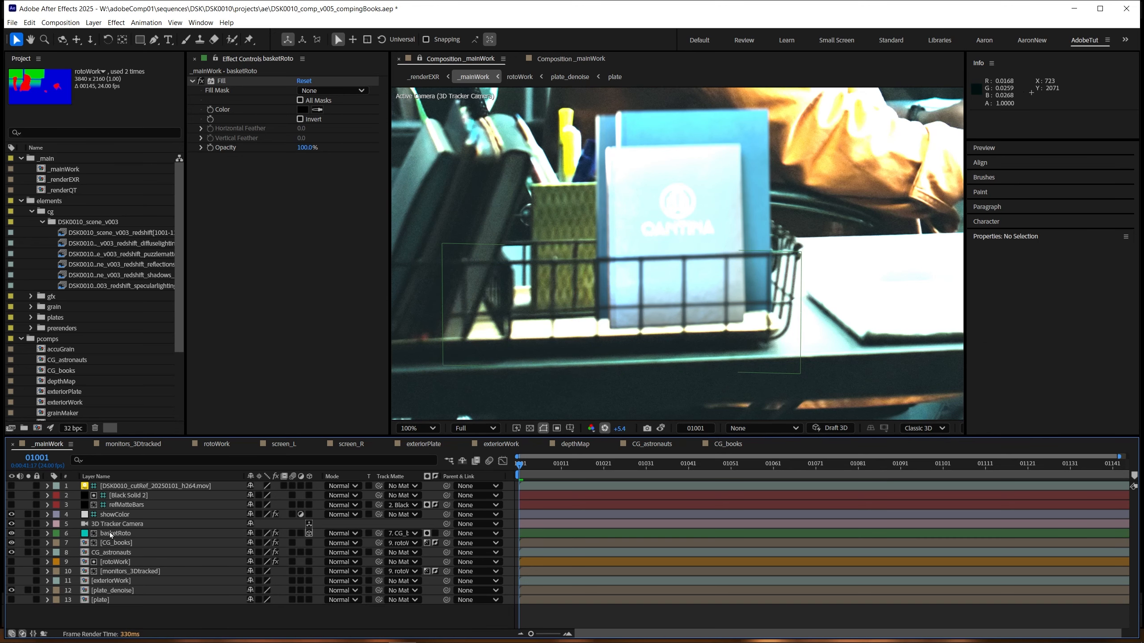
Step: Check the matted basket wires by toggling basketRoto's visibility, raising the viewer exposure to +7.5 and resetting it to +0.0
left_click(11, 533)
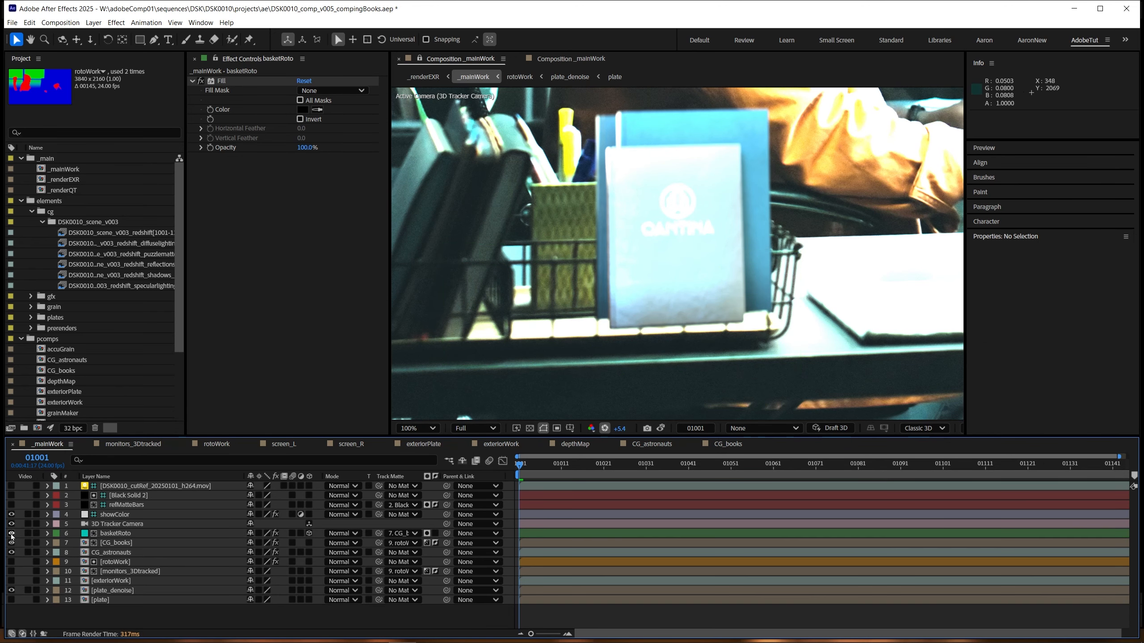
left_click(11, 533)
left_click(11, 533)
left_click(11, 534)
left_click_drag(576, 361, 587, 340)
key(".")
left_click_drag(621, 430, 631, 429)
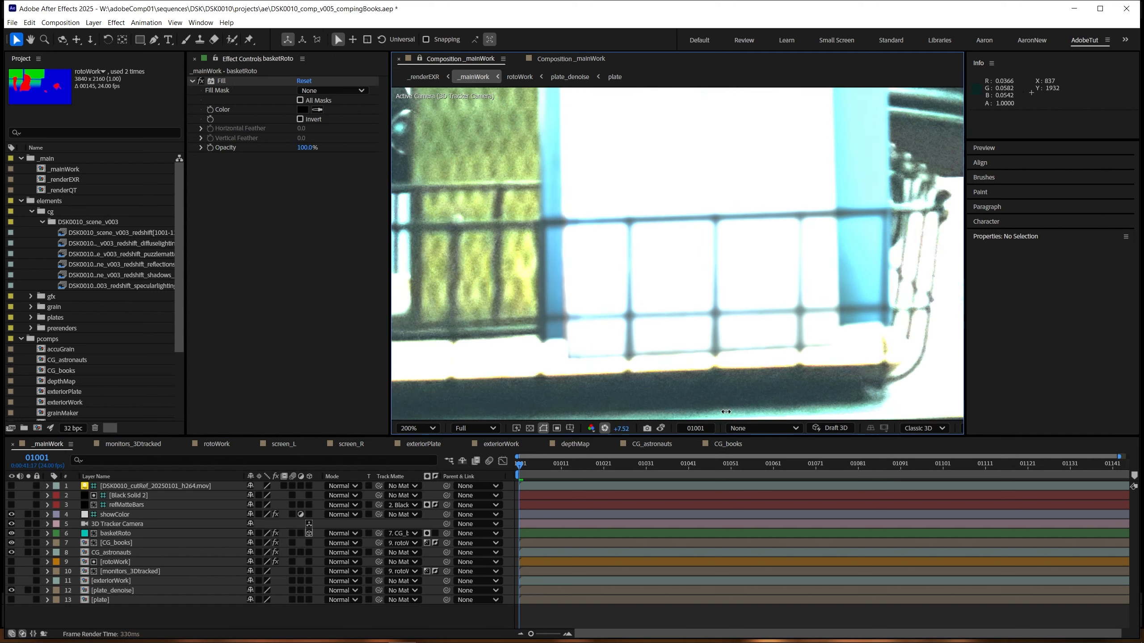
left_click(12, 533)
left_click(12, 533)
left_click(12, 534)
left_click(12, 534)
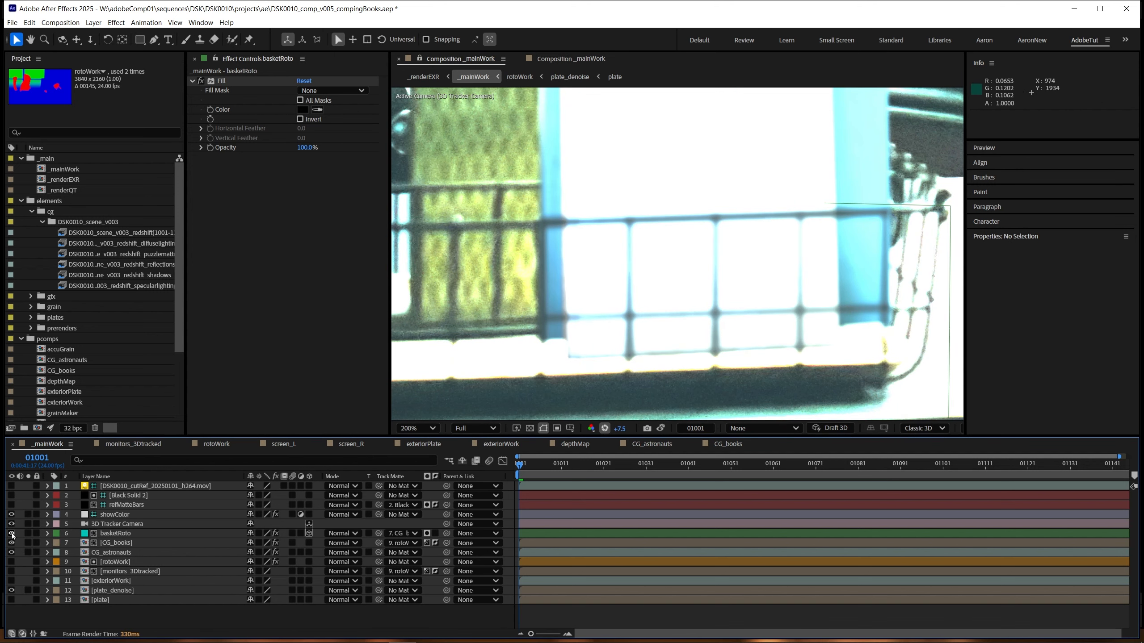
left_click(604, 428)
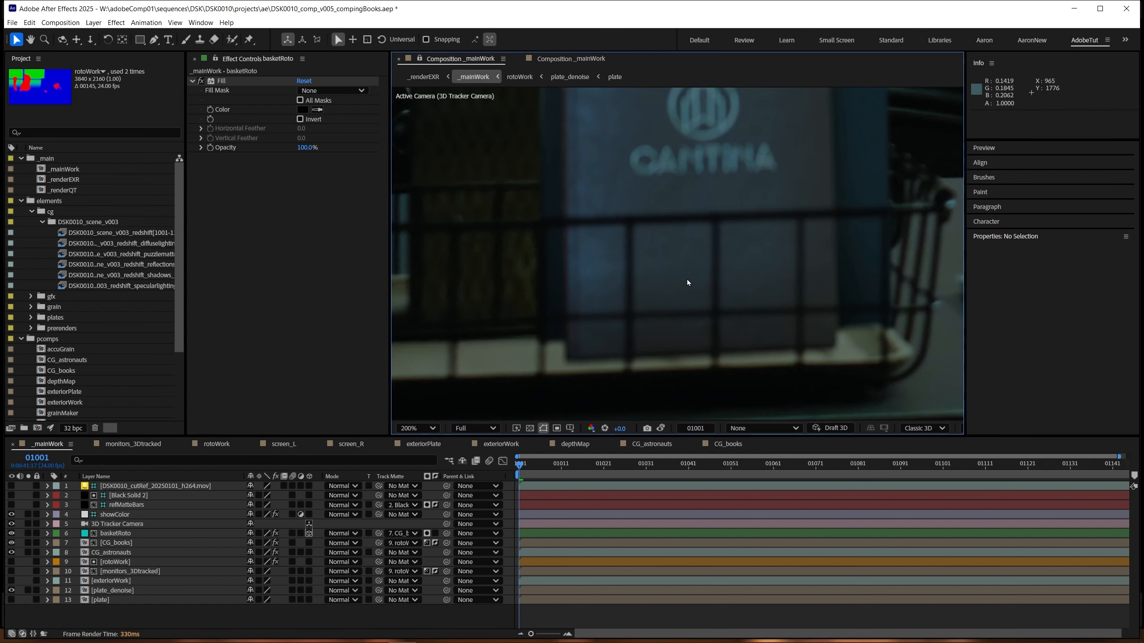
Step: Examine the matted basket wires across the CG books up close, with the viewer exposure raised to +4.2
left_click_drag(699, 265, 656, 300)
left_click_drag(621, 429, 844, 401)
left_click_drag(514, 279, 604, 248)
key(".")
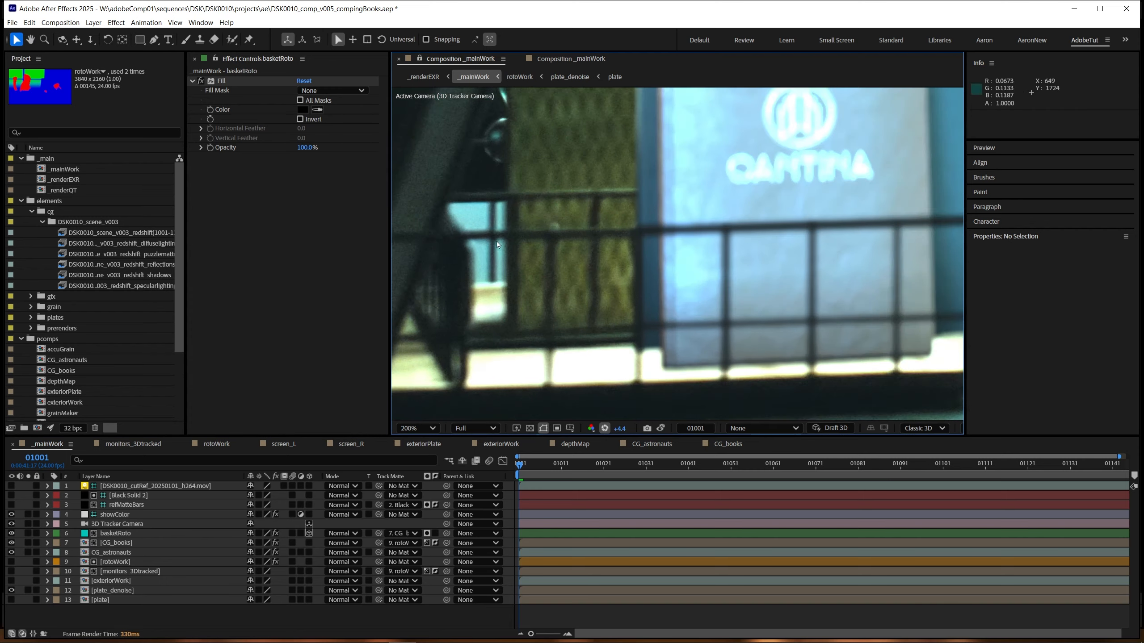
left_click_drag(431, 238, 558, 232)
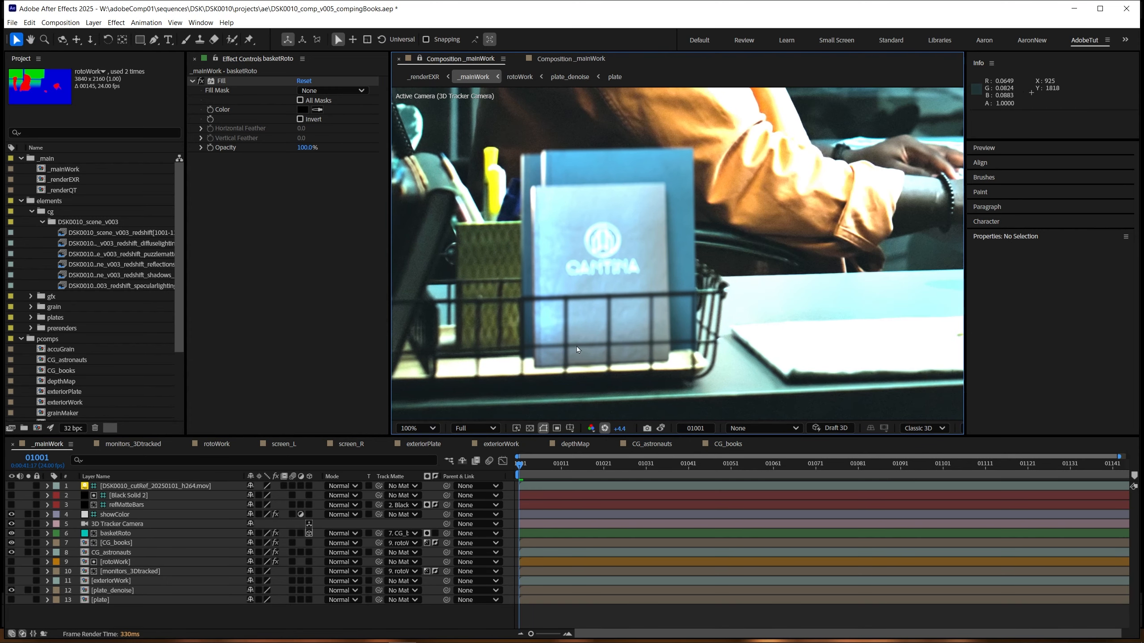
left_click_drag(576, 347, 595, 347)
key("z")
left_click(595, 347)
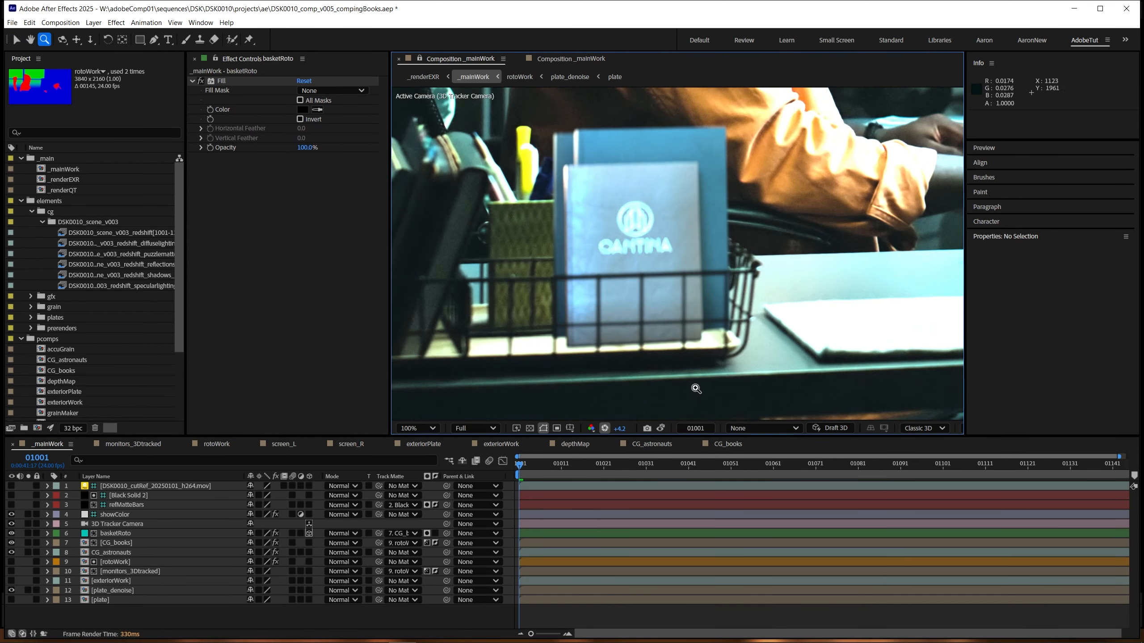
left_click(680, 356)
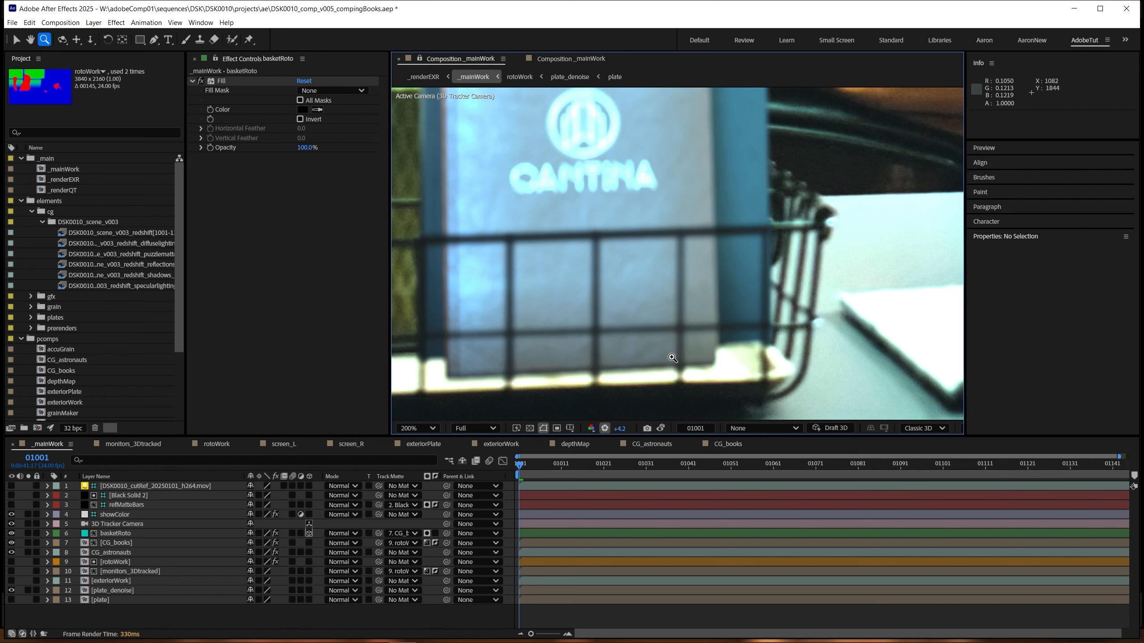
key(".")
left_click_drag(465, 325, 600, 321)
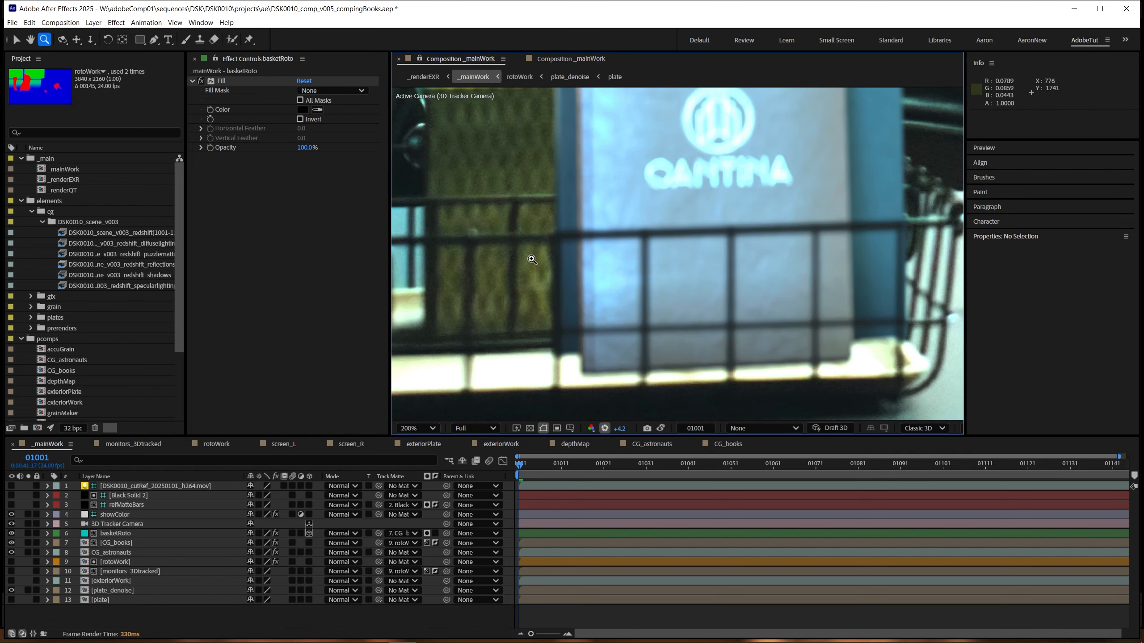
left_click_drag(594, 249, 498, 254)
Step: Try a Bevel and Emboss layer style on basketRoto in _mainWork
left_click(119, 535)
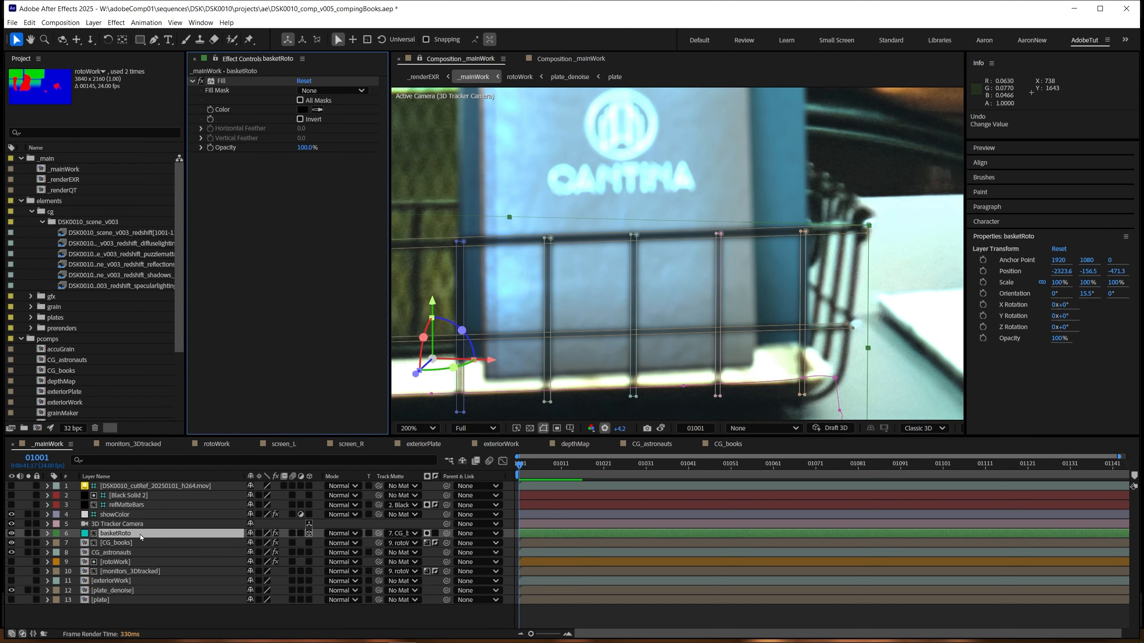
right_click(141, 536)
mouse_move(234, 374)
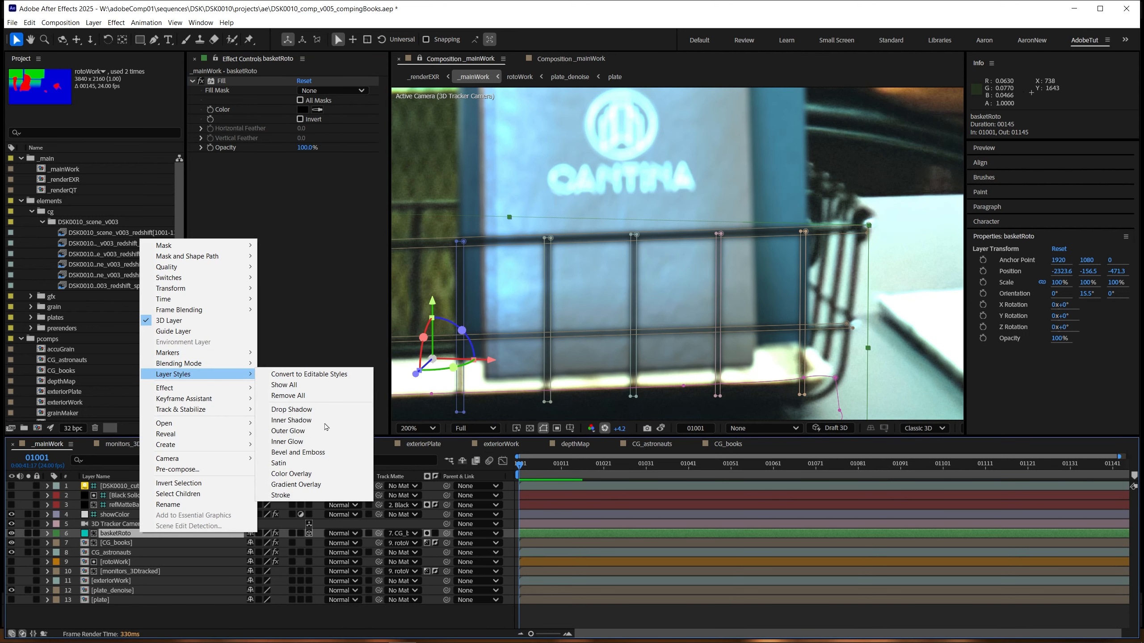
left_click(318, 452)
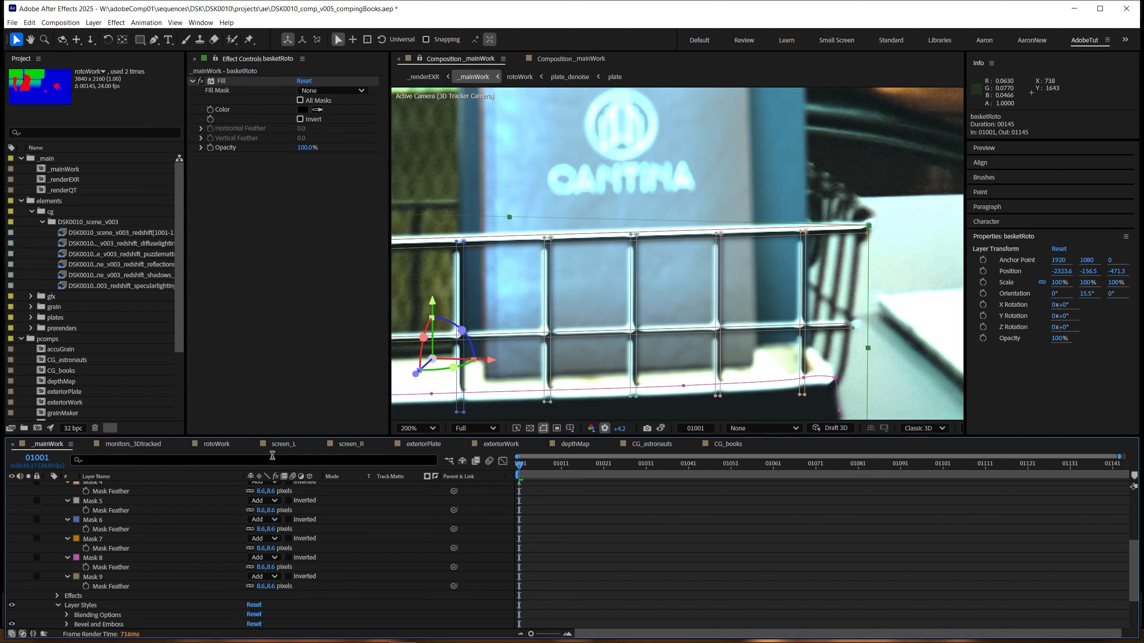
scroll(608, 396, "down", 1)
left_click(613, 541)
scroll(696, 392, "up", 1)
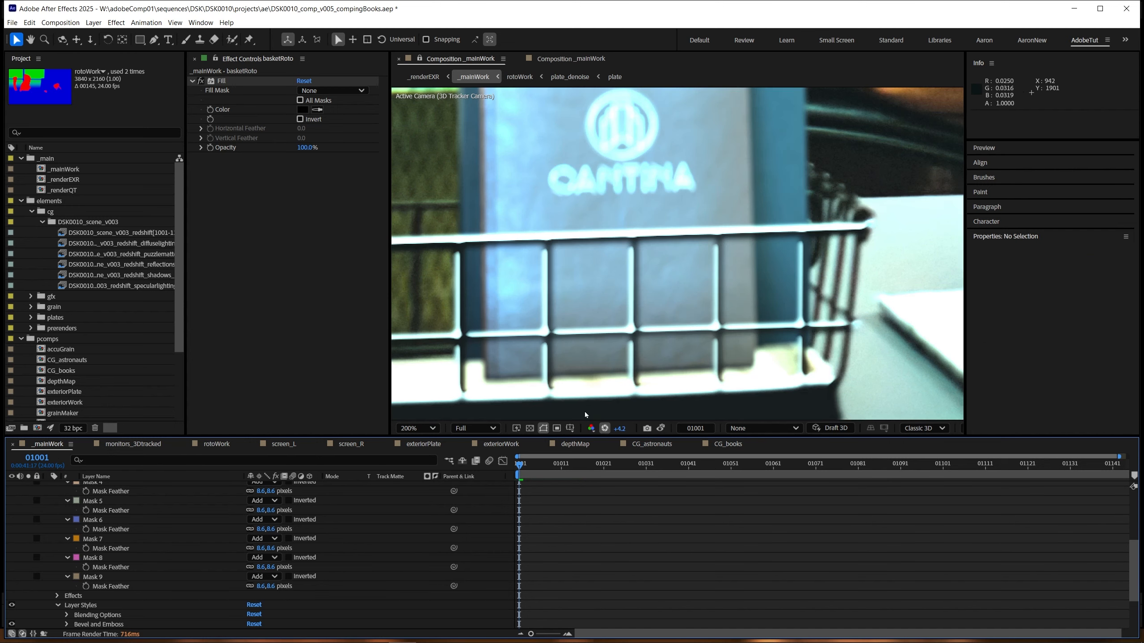
Step: Examine the bevelled wires at viewer exposure +2.4, toggling basketRoto's visibility and looking through its track matte choices
left_click(605, 428)
scroll(611, 332, "down", 1)
scroll(613, 332, "up", 1)
left_click_drag(620, 429, 736, 420)
scroll(108, 500, "up", 4)
left_click(48, 530)
left_click(97, 533)
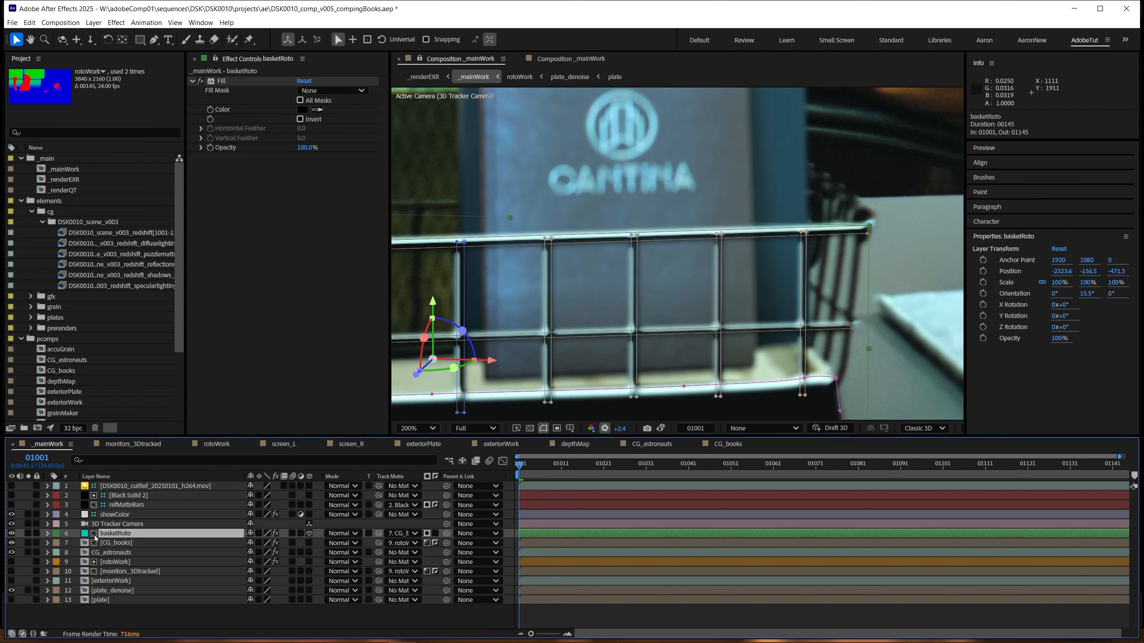
left_click(11, 533)
left_click(11, 533)
left_click_drag(529, 325, 656, 329)
left_click(401, 533)
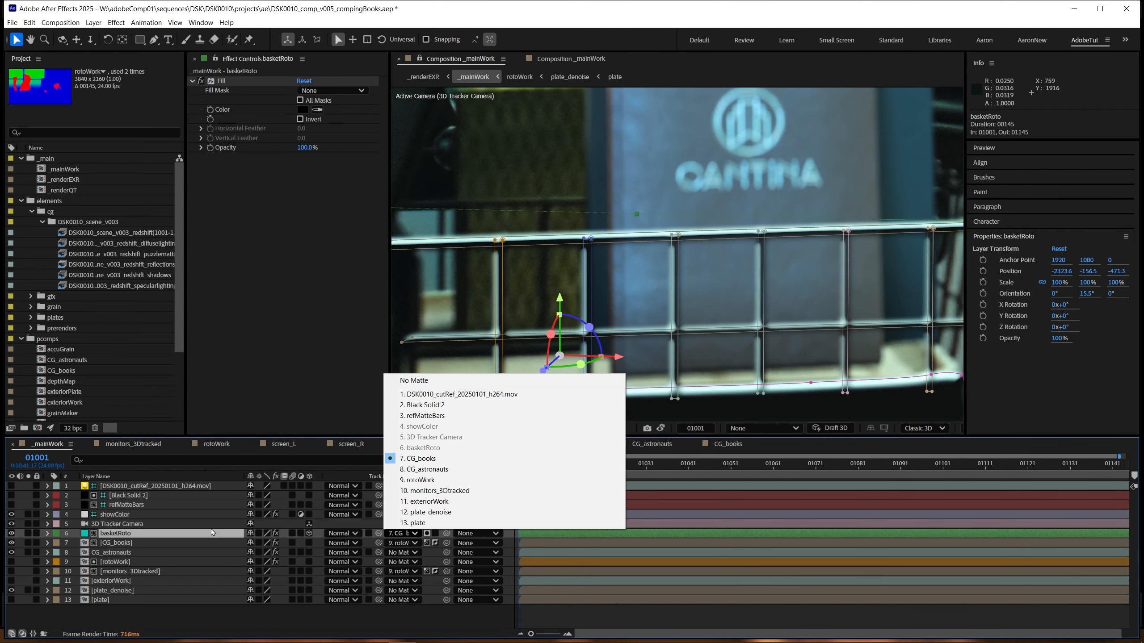
left_click(455, 349)
scroll(455, 350, "down", 1)
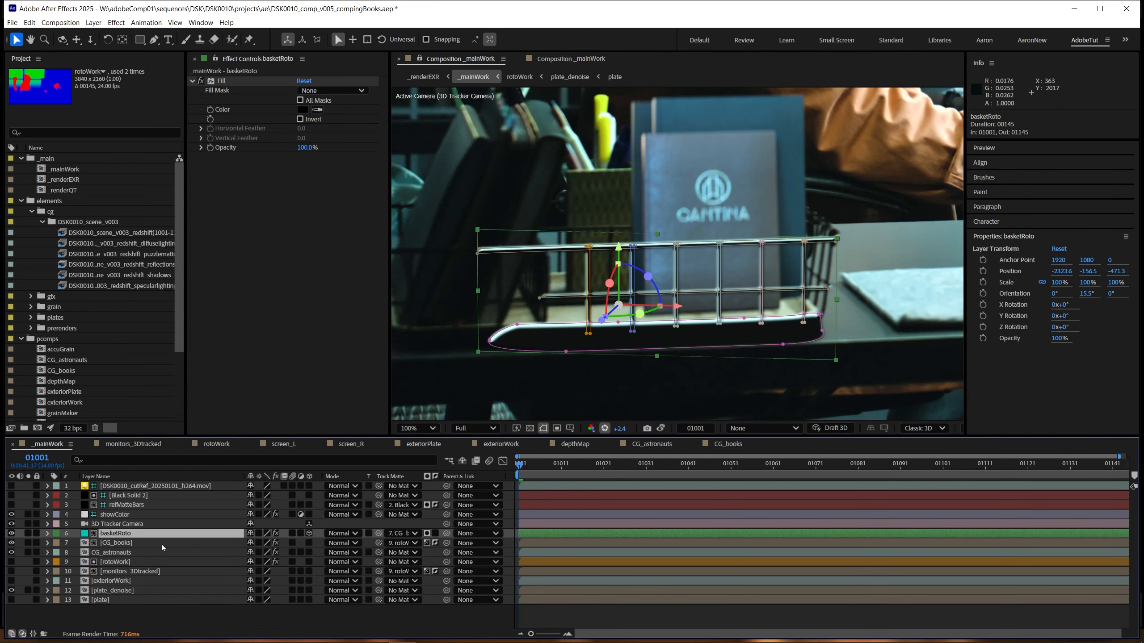
Step: Remove all layer styles from basketRoto and reset the viewer exposure to +0.0
right_click(148, 535)
mouse_move(217, 374)
left_click(302, 394)
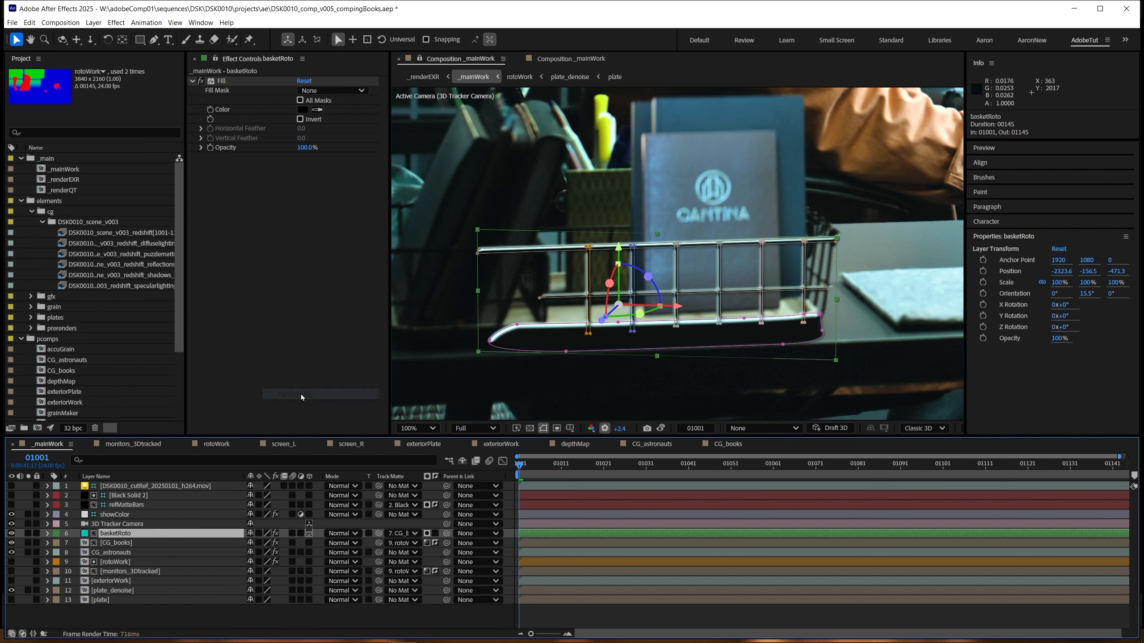
left_click_drag(624, 428, 660, 428)
left_click(605, 429)
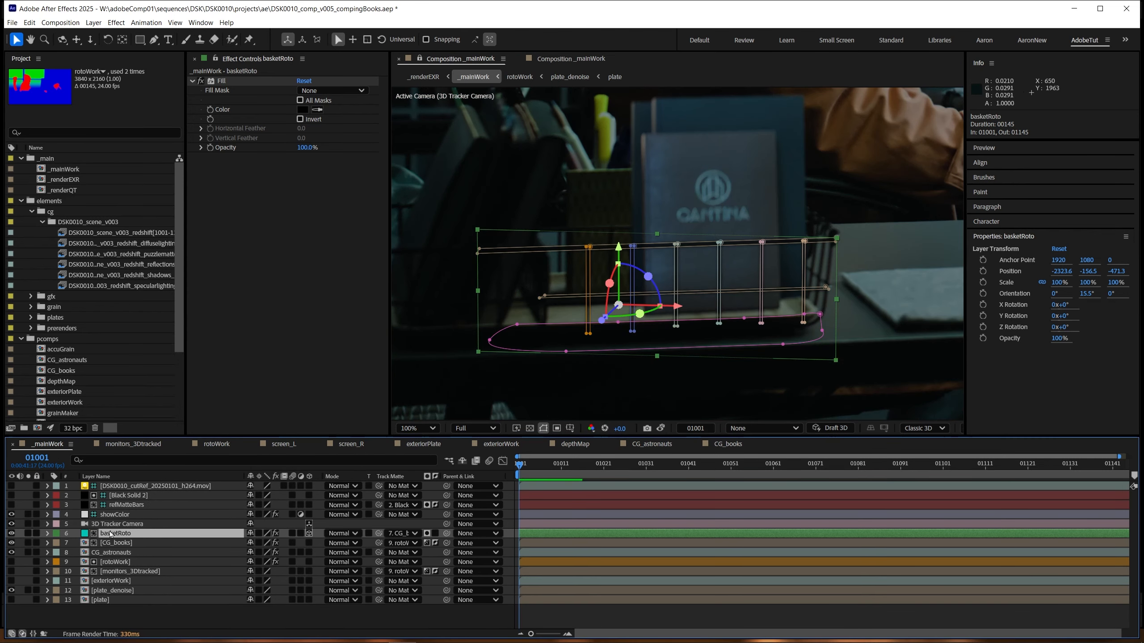
Step: Pre-compose the 3D Tracker Camera and basketRoto layers, moving all attributes into a new composition named basketFramePaint
left_click(120, 524, "shift")
key("ctrl+shift+c")
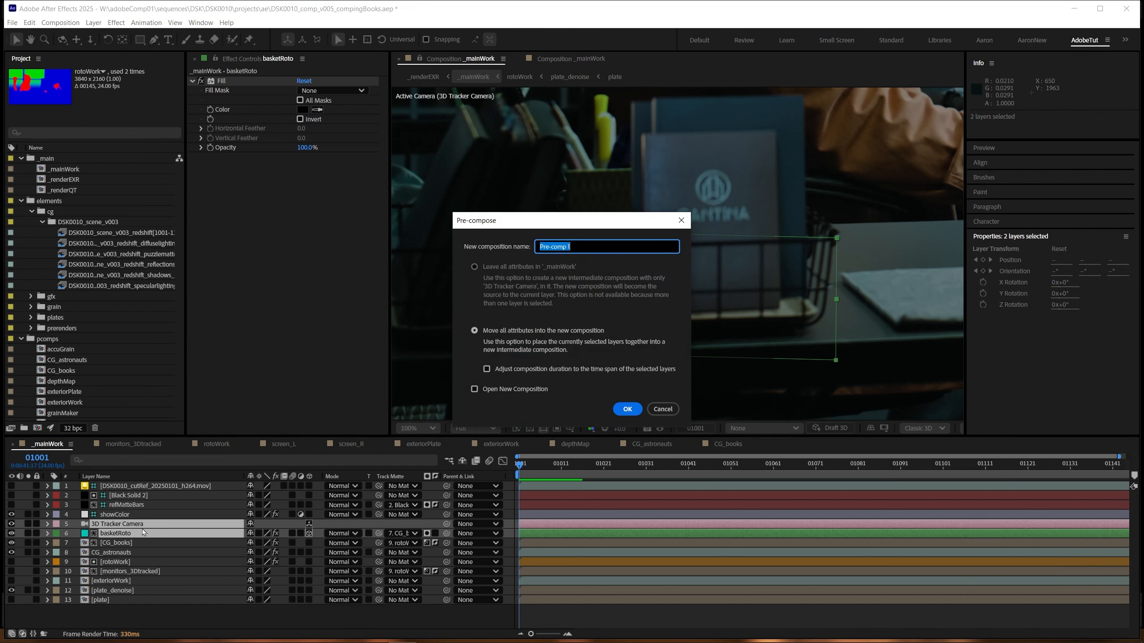
type("basketFrame")
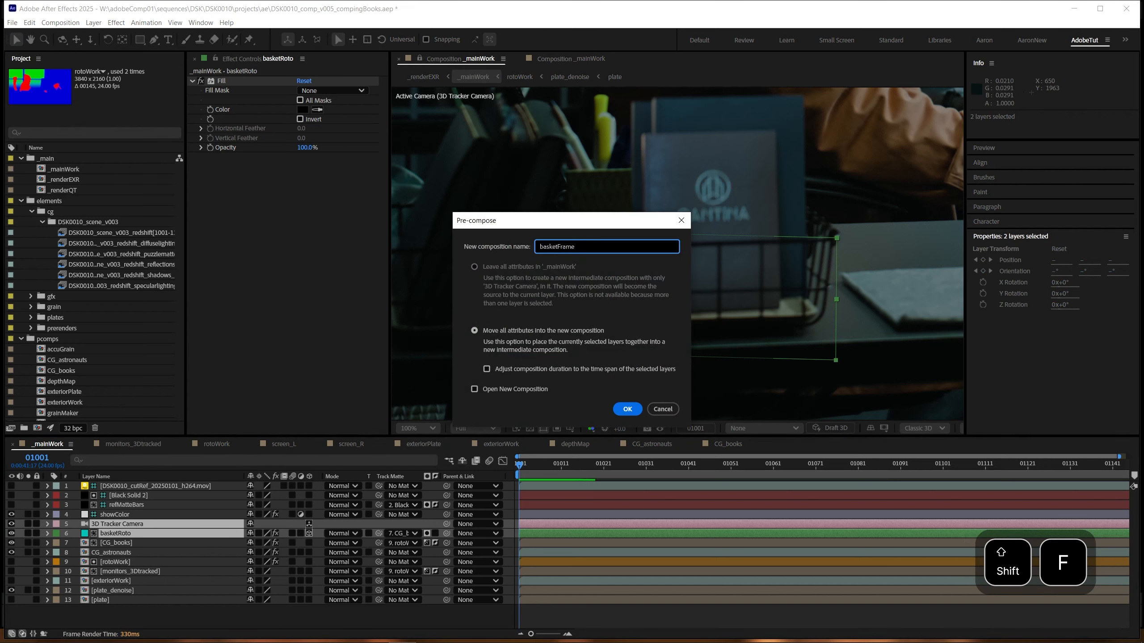
type("Paint")
key("Return")
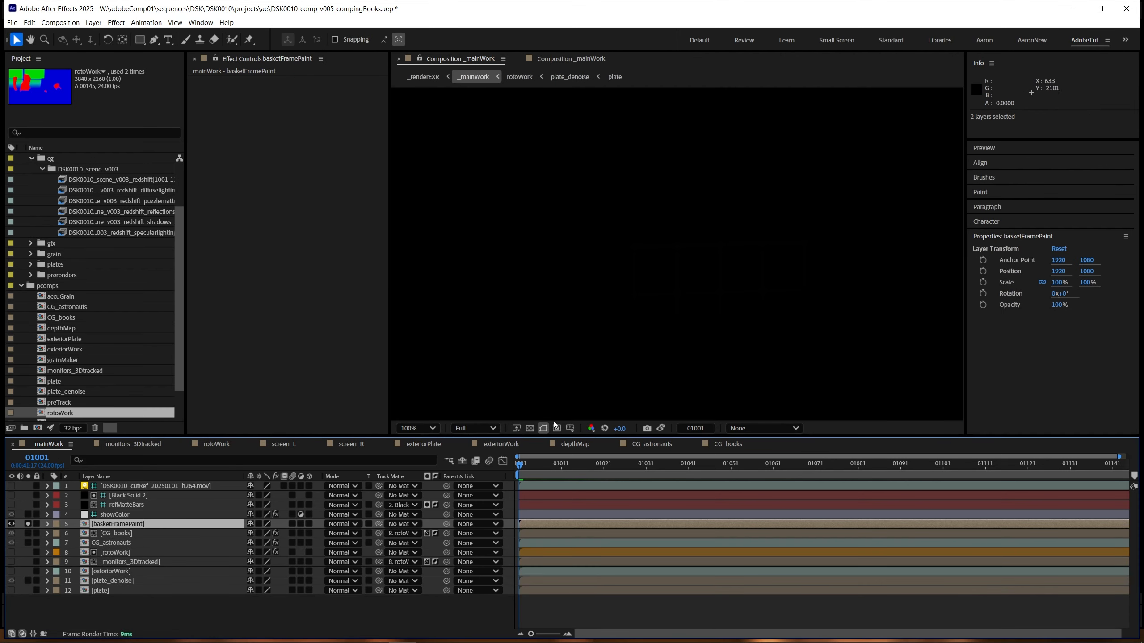
Step: Unsolo basketFramePaint, open its composition and raise the viewer exposure there to +5.8
left_click(530, 429)
left_click(530, 428)
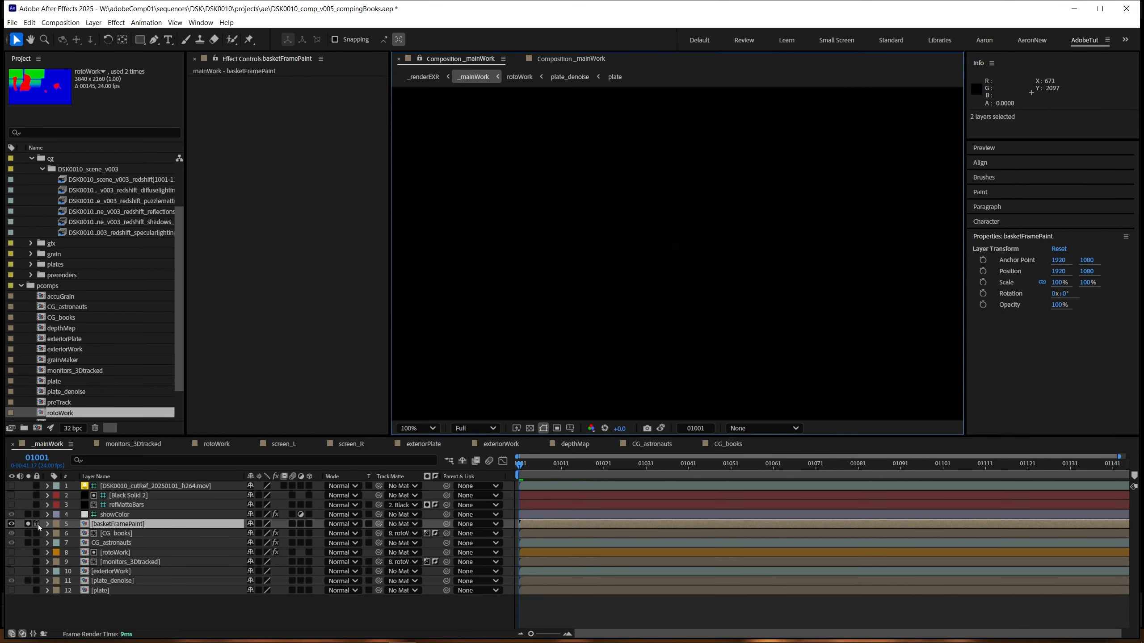
left_click(28, 524)
double_click(120, 525)
left_click_drag(620, 375, 672, 310)
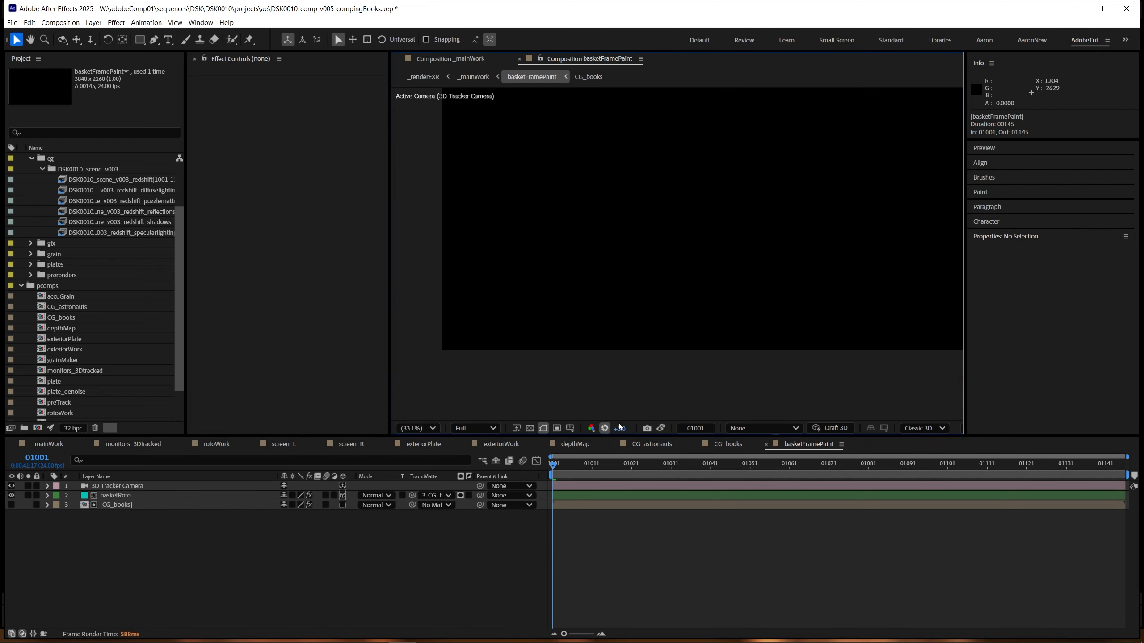
left_click_drag(920, 401, 921, 401)
Step: Delete the CG_books matte layer inside basketFramePaint and show basketRoto over the transparency grid
left_click(135, 496)
left_click(135, 505)
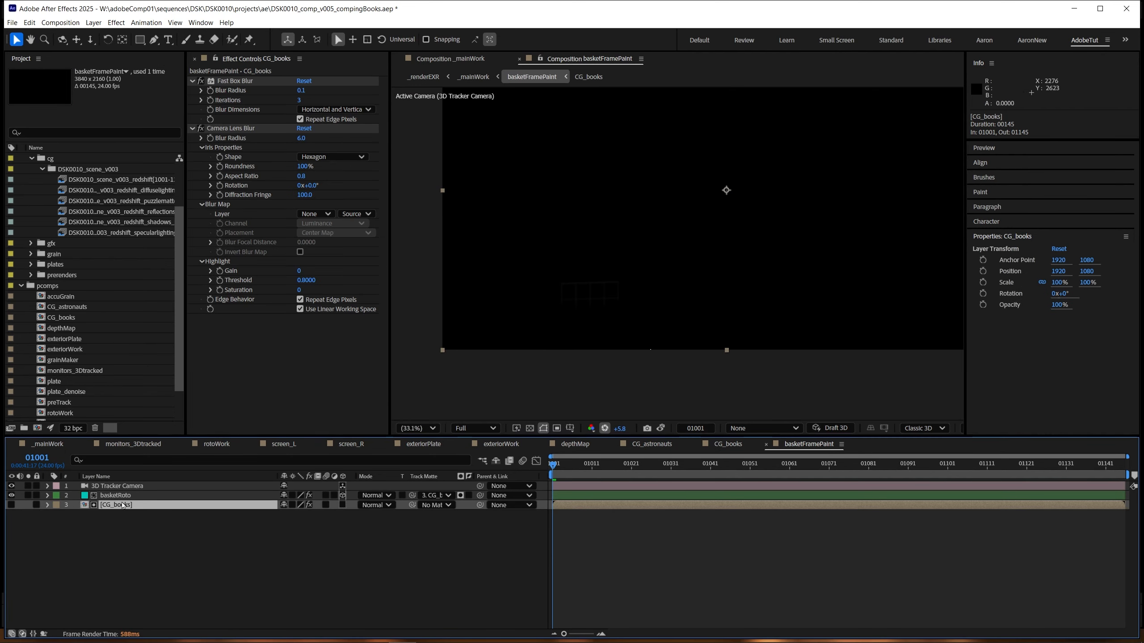
key("Delete")
left_click(115, 498)
left_click(530, 428)
left_click_drag(536, 370, 649, 325)
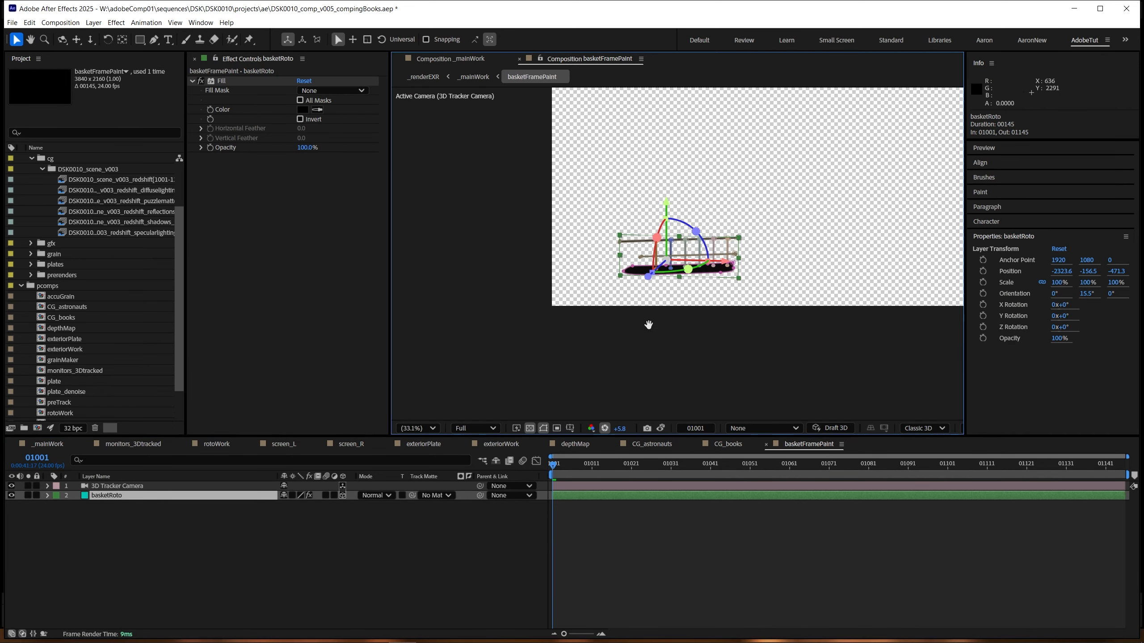
scroll(675, 333, "up", 2)
left_click_drag(714, 352, 637, 358)
Step: Add a Bevel and Emboss layer style to basketRoto inside basketFramePaint
left_click(125, 488)
right_click(127, 497)
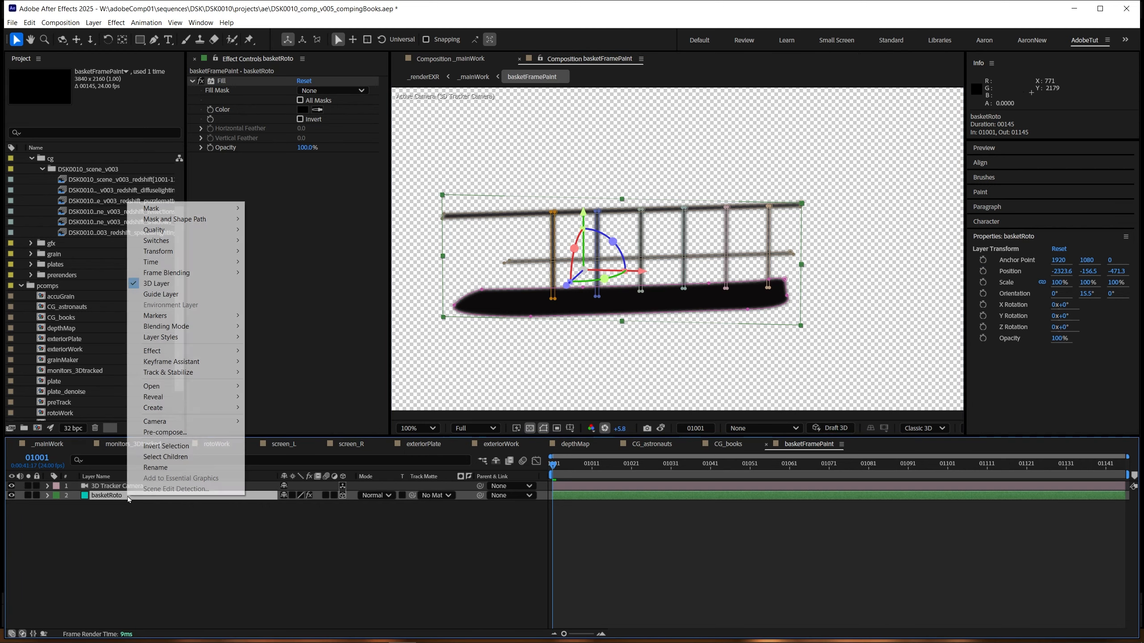
left_click(391, 553)
key("Tab")
left_click(135, 496)
right_click(134, 495)
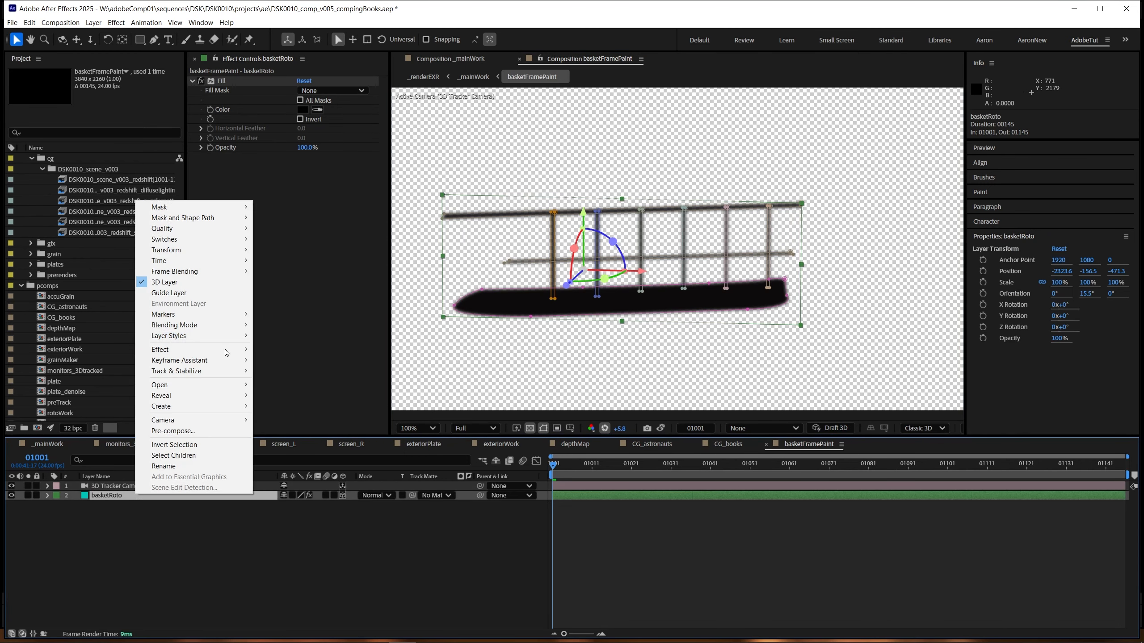
mouse_move(201, 337)
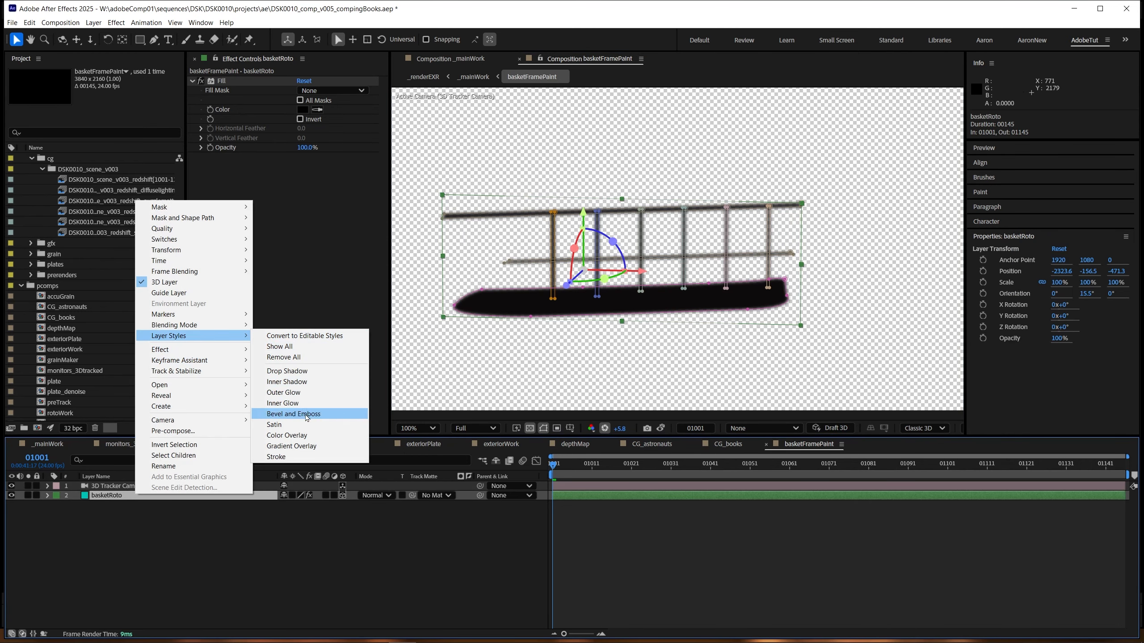
left_click(306, 415)
scroll(630, 351, "up", 2)
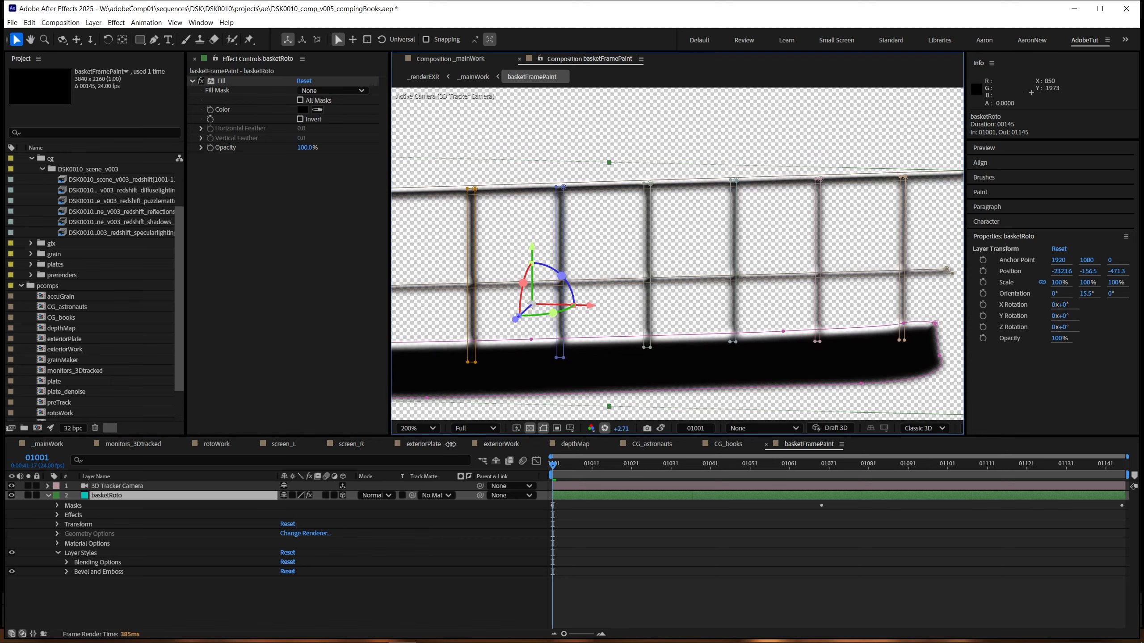
Step: Return to _mainWork and place the basketFramePaint composition in its own viewer beside the _mainWork viewer
left_click(121, 498)
key("Tab")
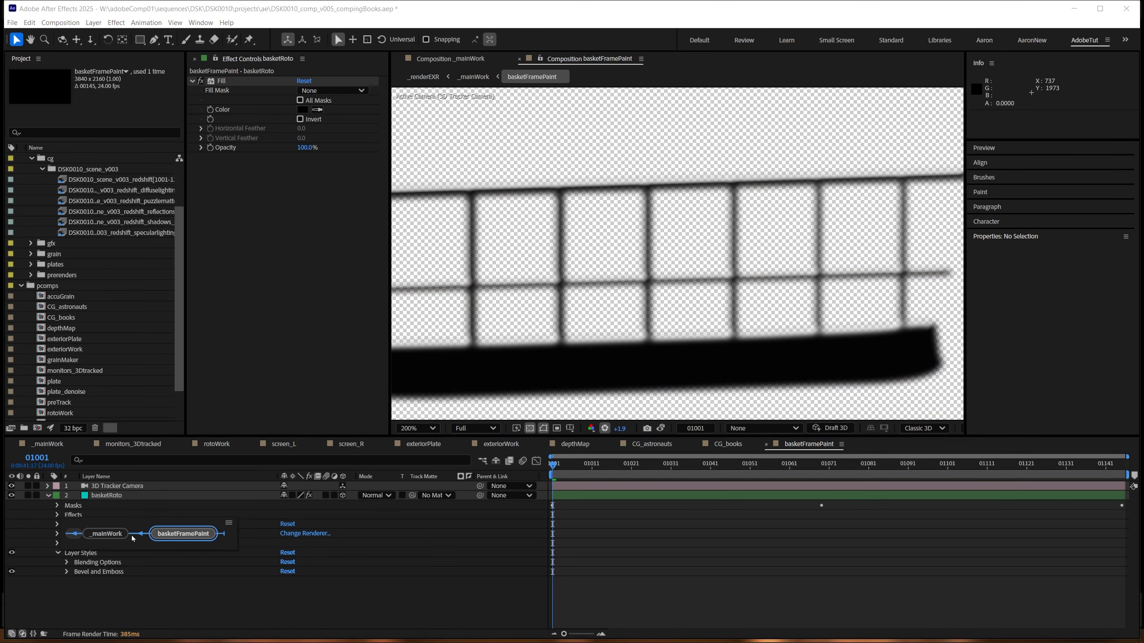
left_click(112, 534)
left_click(417, 61)
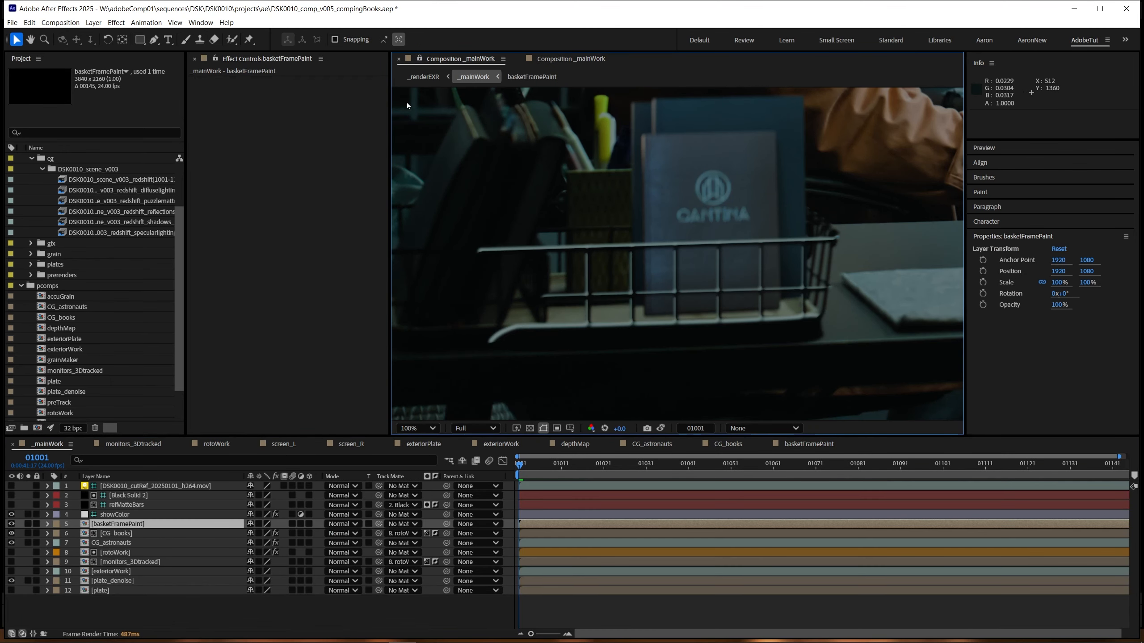
double_click(127, 524)
left_click_drag(584, 58, 949, 244)
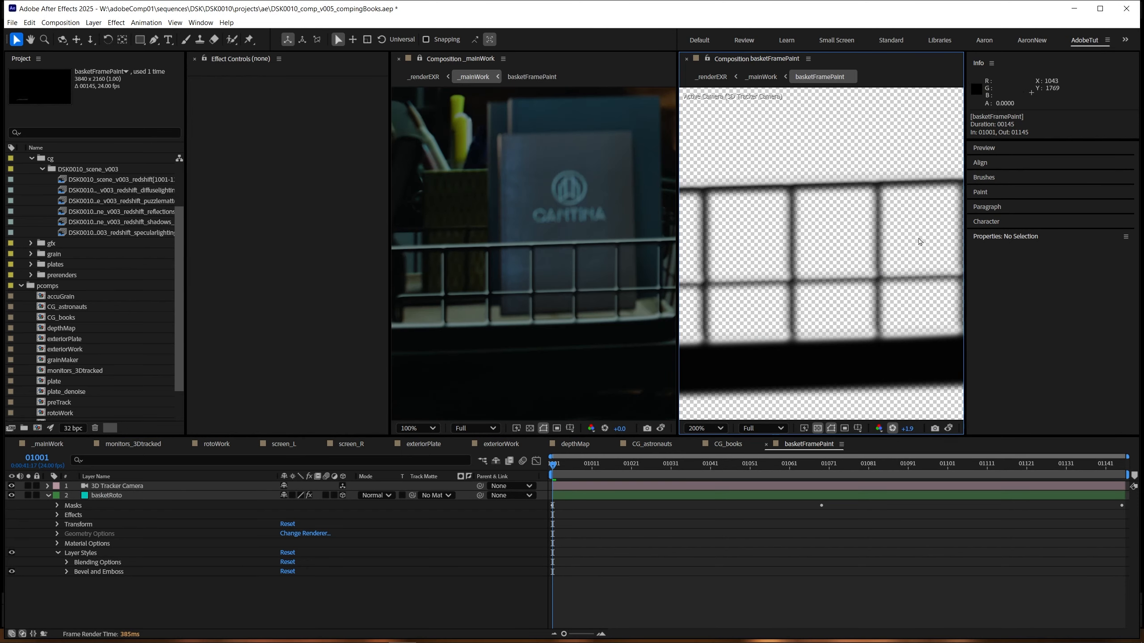
Step: Turn off the transparency grid in the basketFramePaint viewer and frame the bevelled wires in both viewers
left_click_drag(498, 251, 518, 286)
scroll(523, 282, "down", 1)
scroll(545, 289, "up", 1)
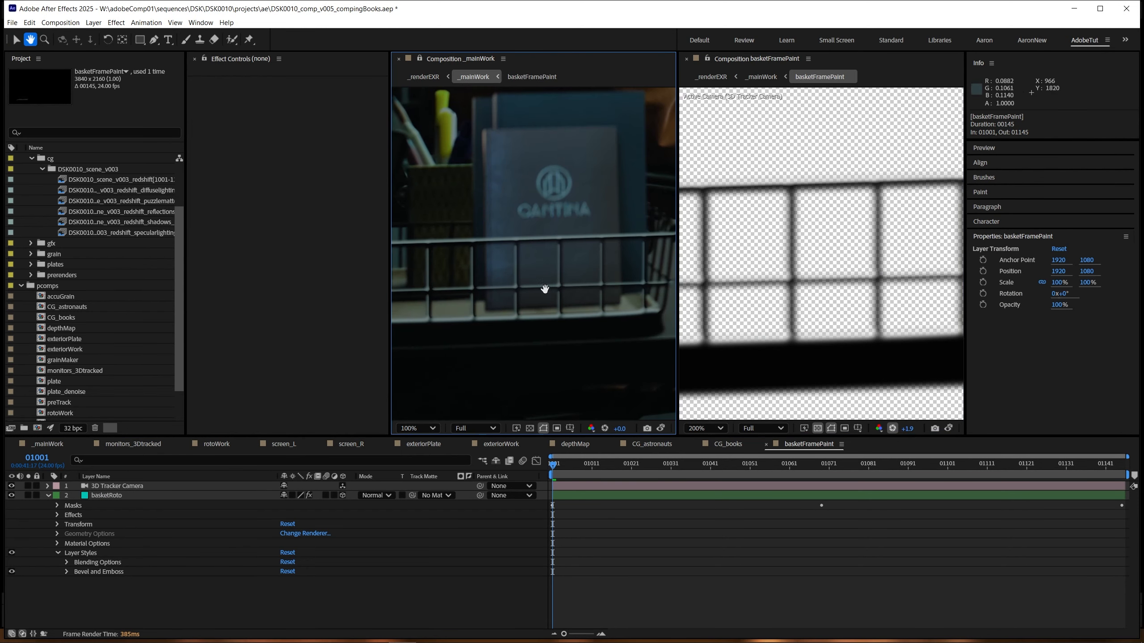
mouse_move(793, 285)
left_mouse_down()
mouse_move(825, 273)
mouse_move(798, 297)
left_mouse_up()
left_click(817, 429)
scroll(858, 256, "up", 1)
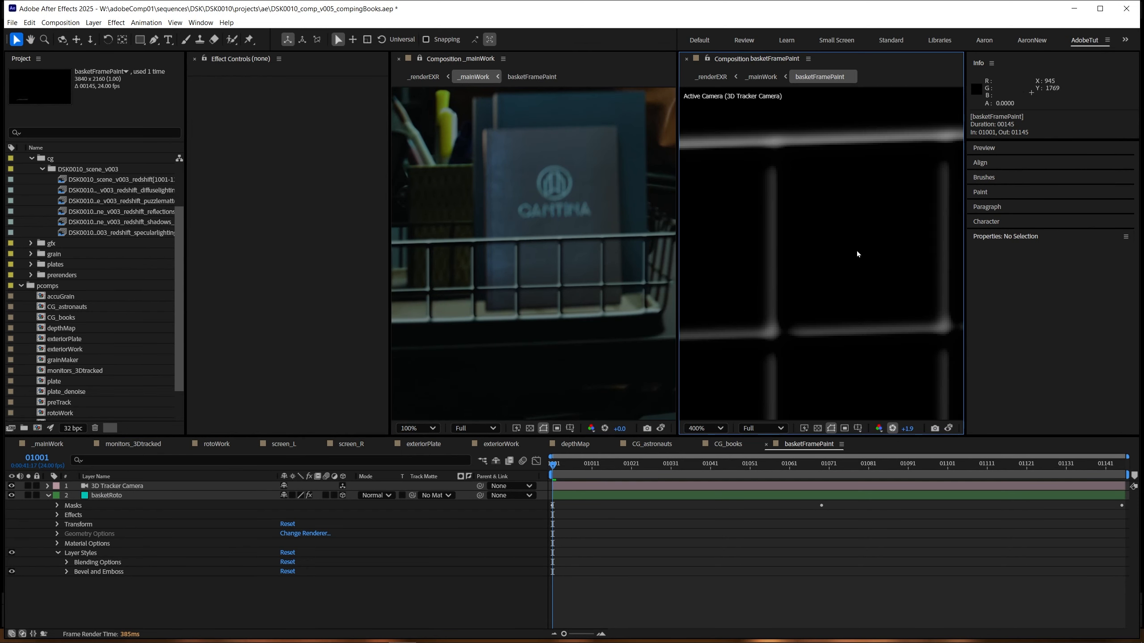
left_click_drag(857, 253, 845, 280)
Step: Expand basketRoto's Bevel and Emboss settings and try the Outer Bevel style, undoing it each time
left_click(83, 548)
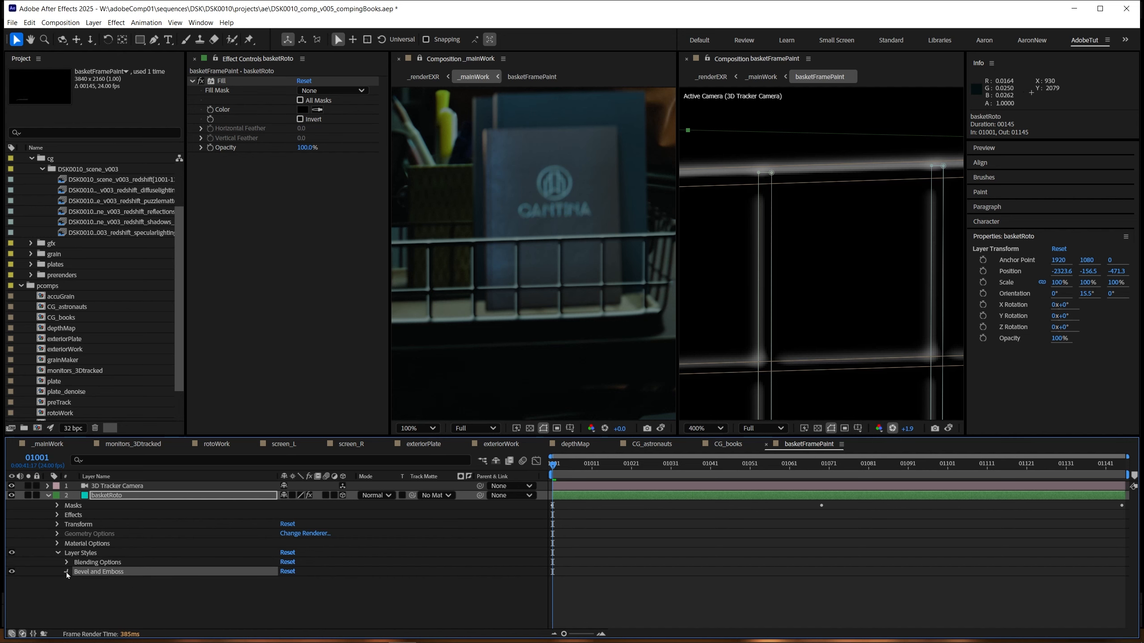
left_click(67, 571)
scroll(180, 541, "down", 3)
left_click(309, 495)
left_click(318, 503)
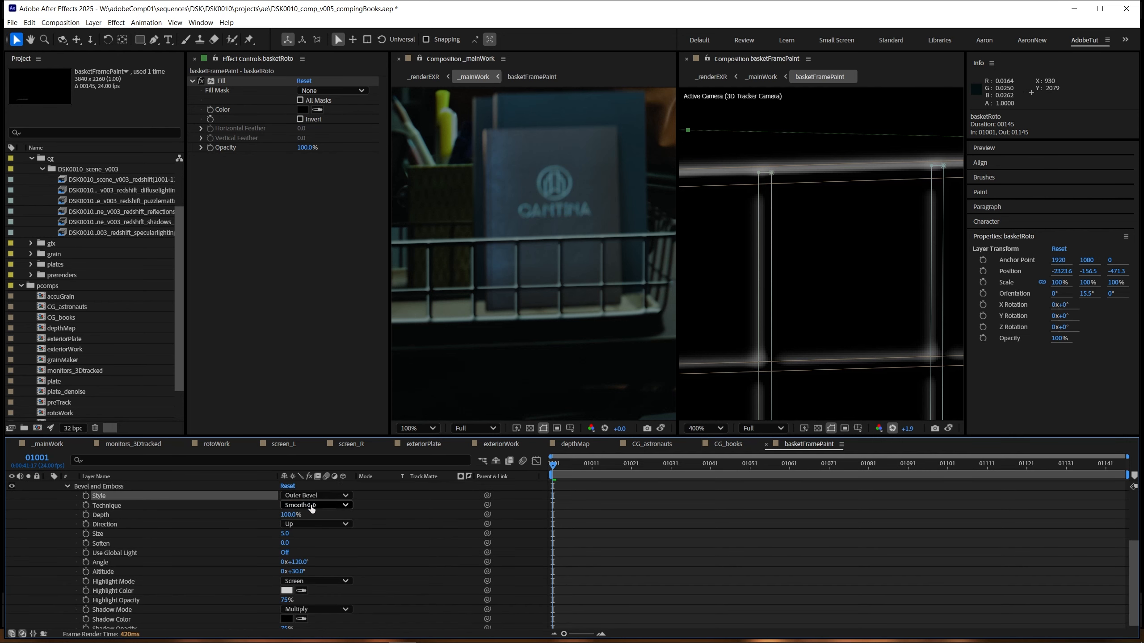
key("ctrl+z")
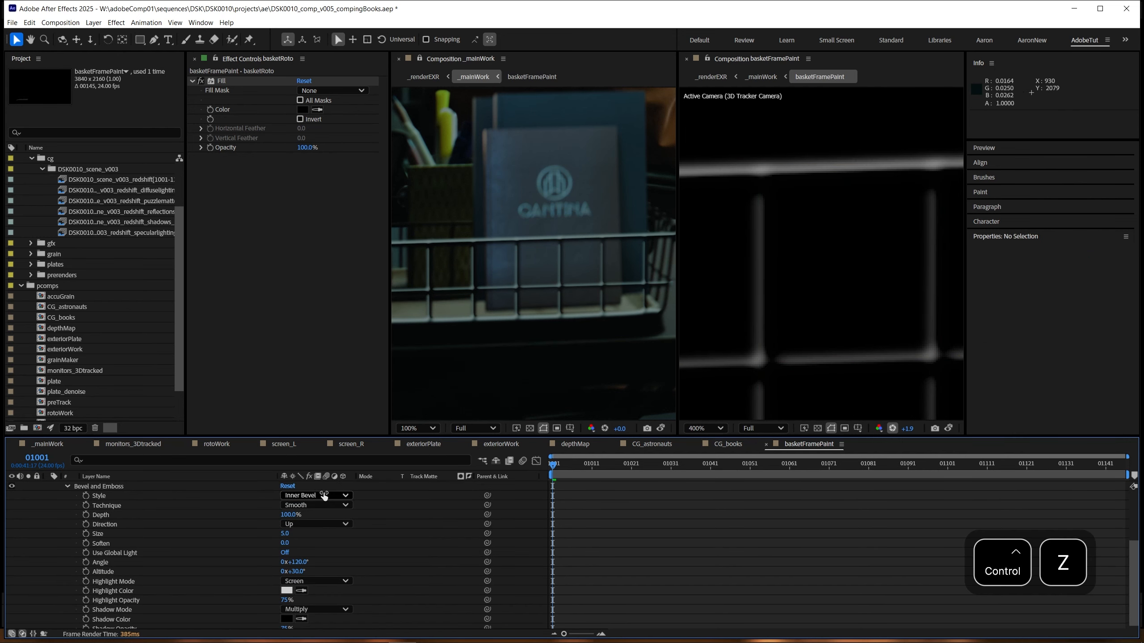
left_click(315, 494)
left_click(315, 508)
key("ctrl+z")
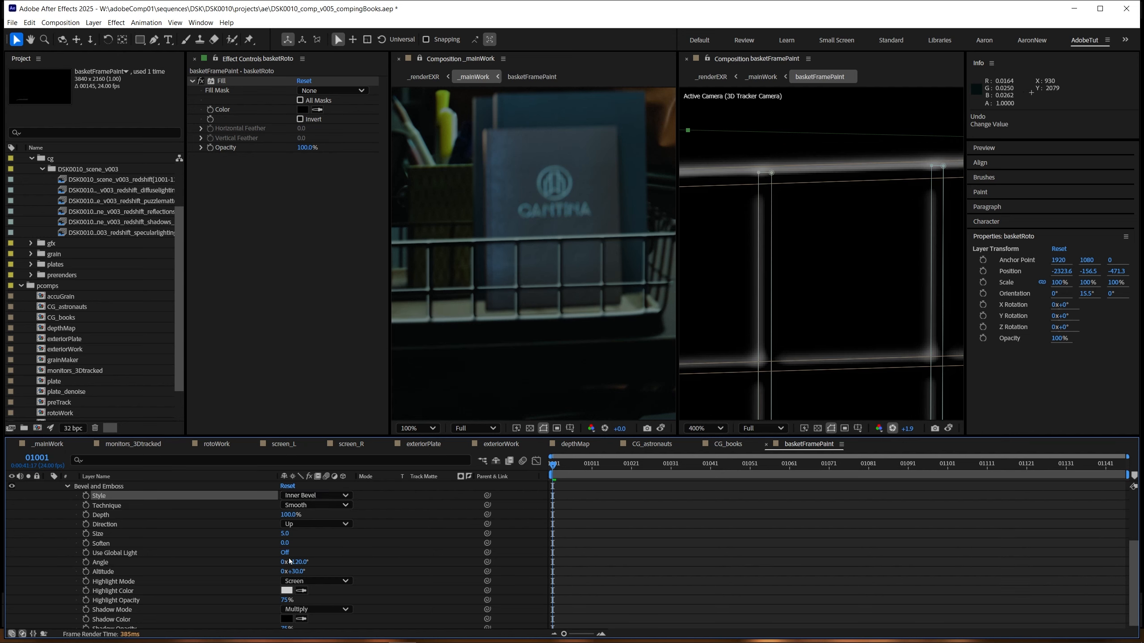
Step: Try a different Angle for basketRoto's Bevel and Emboss style and undo the change
mouse_move(295, 562)
left_mouse_down()
mouse_move(305, 560)
mouse_move(289, 565)
left_mouse_up()
key("ctrl+z")
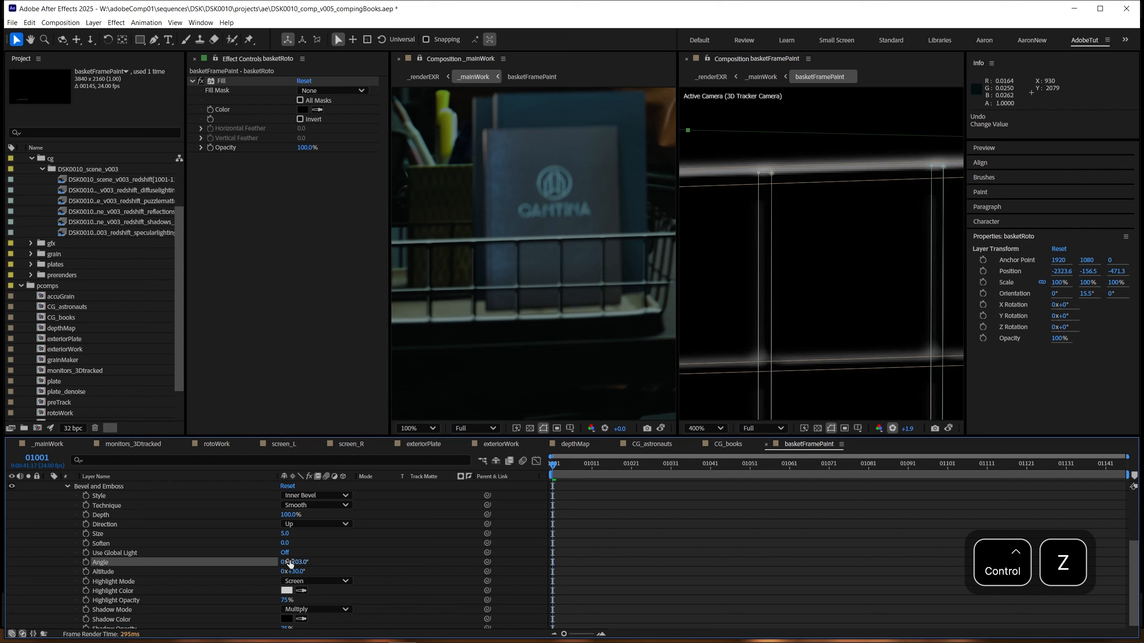
Step: Set the Size of basketRoto's Bevel and Emboss style to 1.0
left_click_drag(465, 335, 542, 330)
left_click_drag(648, 251, 550, 263)
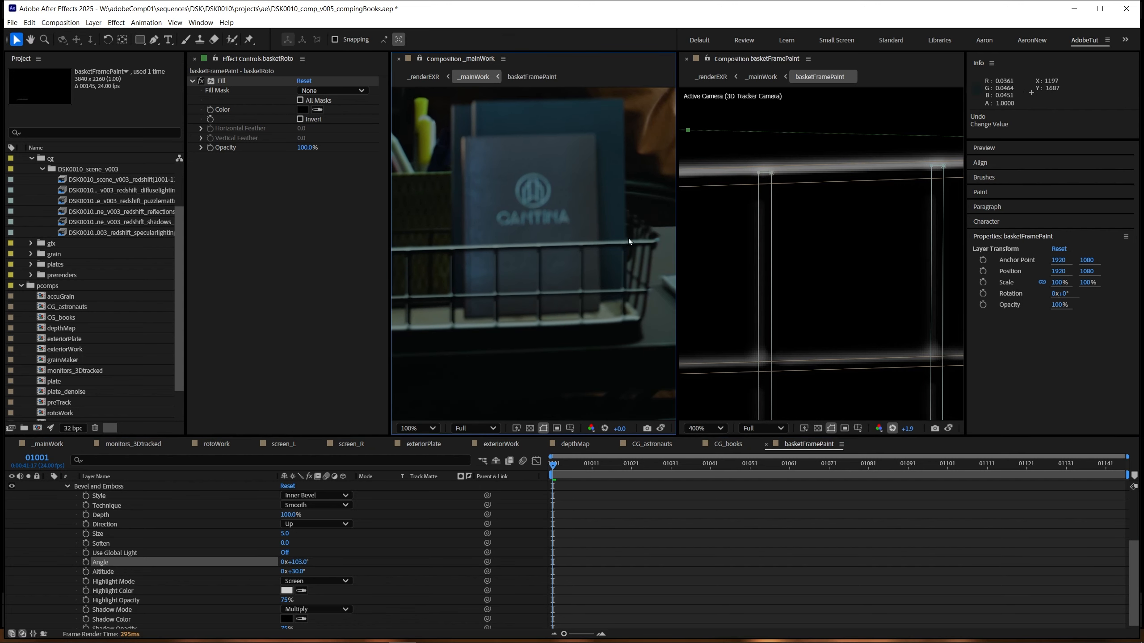
left_click_drag(480, 307, 527, 295)
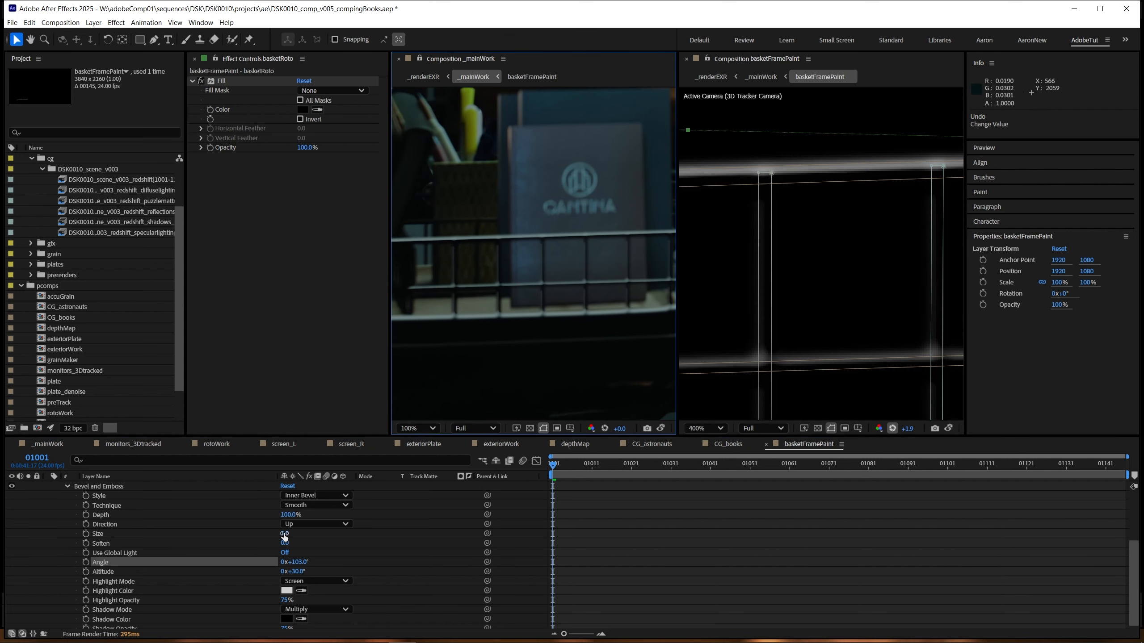
left_click(284, 535)
type("2")
key("Return")
left_click(284, 535)
type("1")
key("Return")
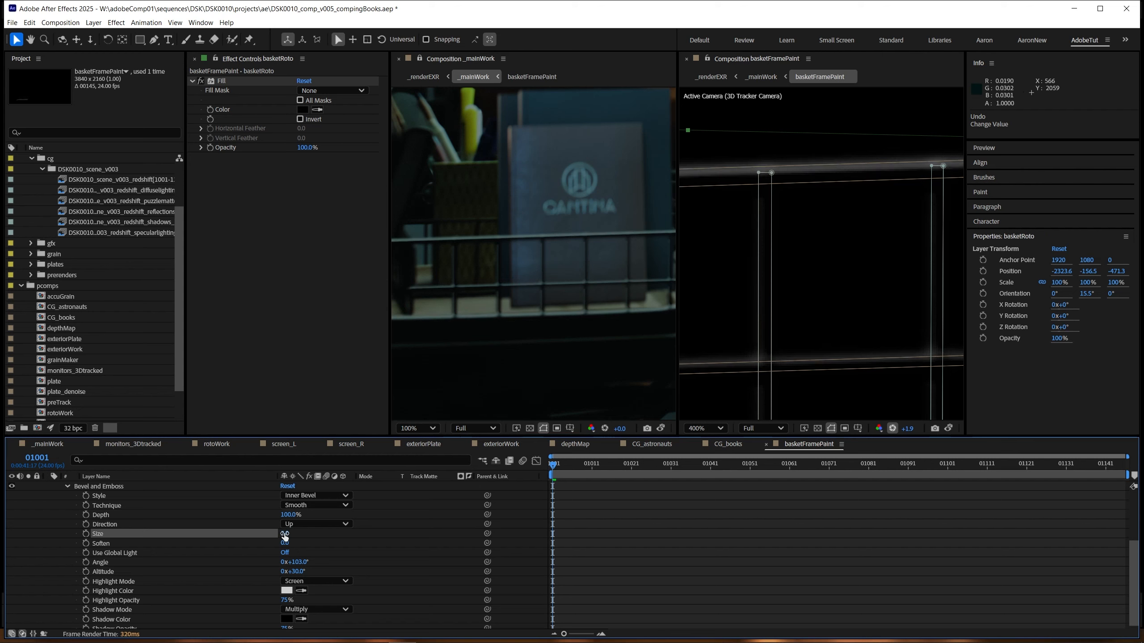
Step: Set the Depth of basketRoto's Bevel and Emboss to 20% and Soften to 1.0
scroll(219, 523, "up", 1)
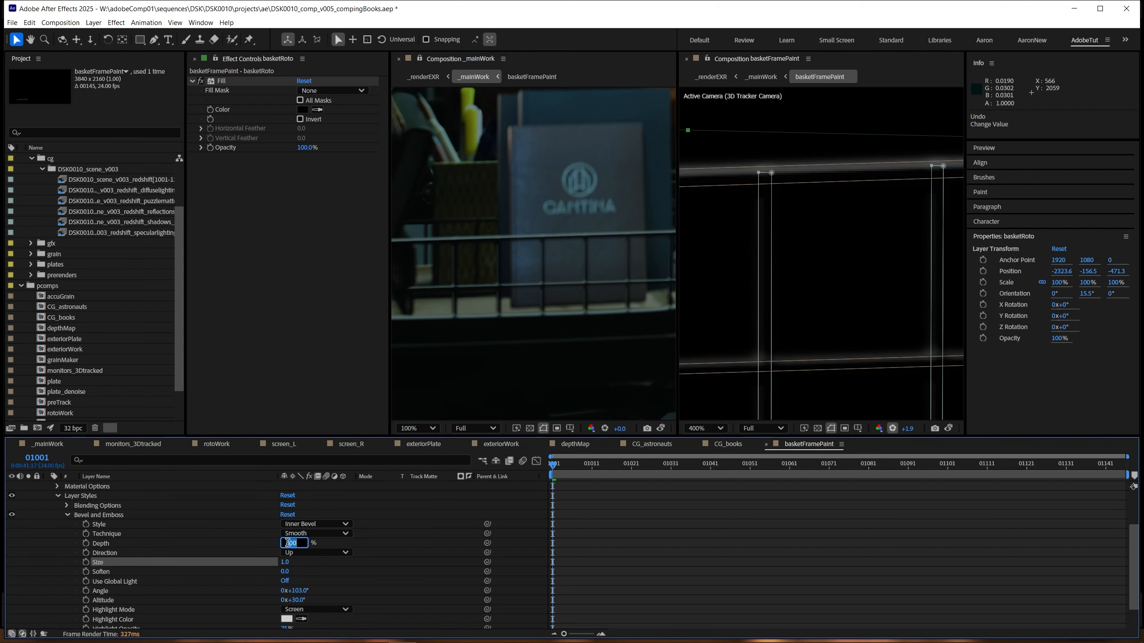
type("50")
key("Return")
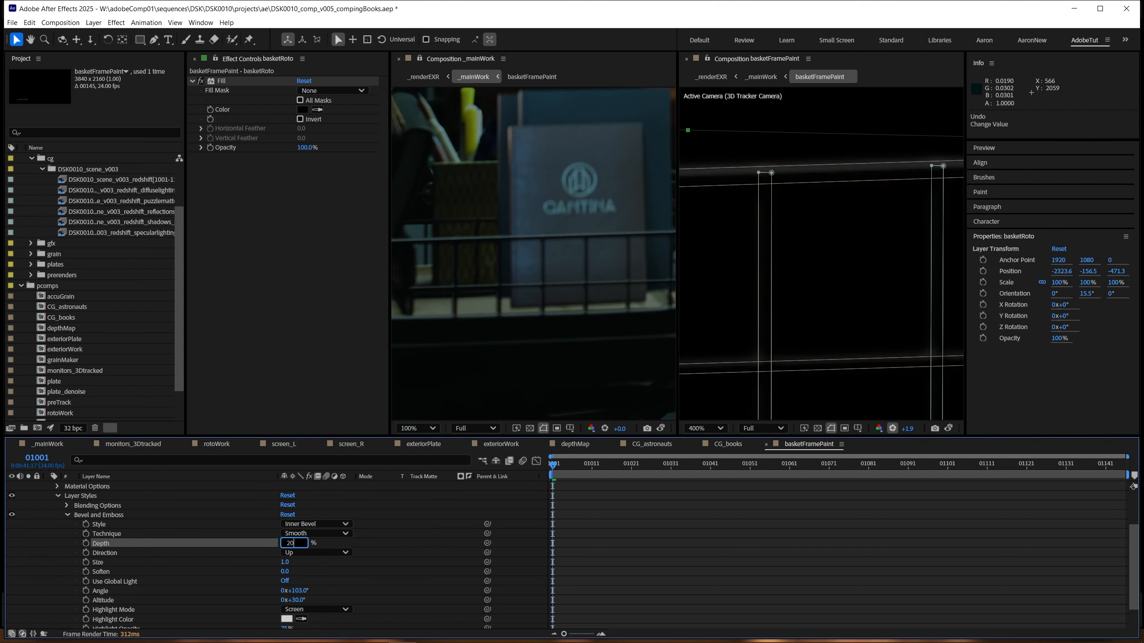
key("Return")
scroll(230, 570, "down", 1)
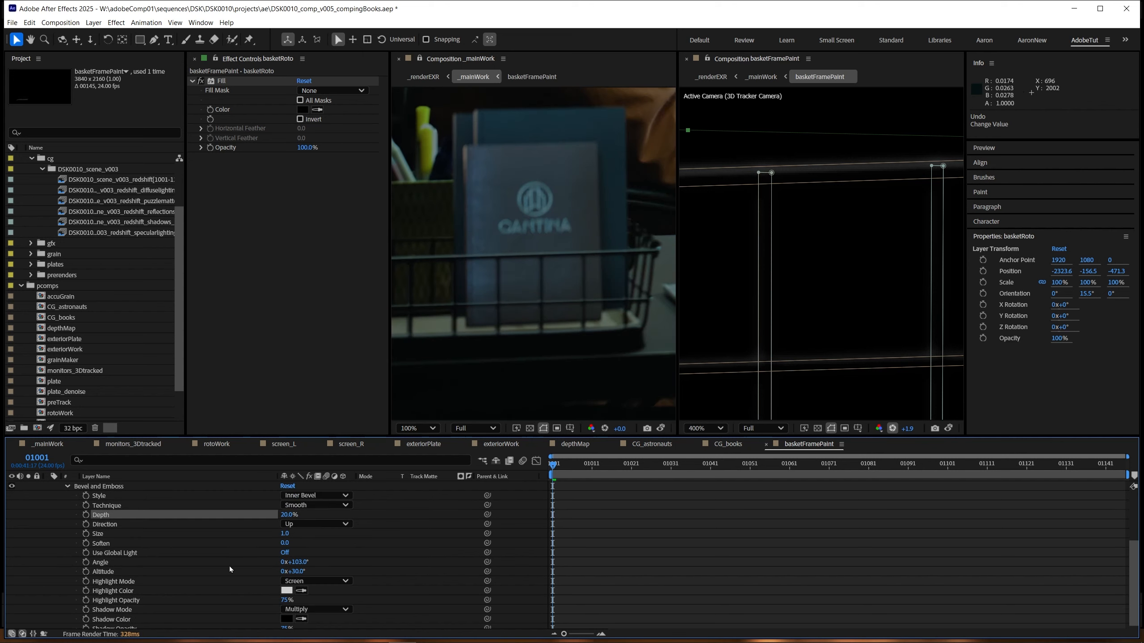
key("Return")
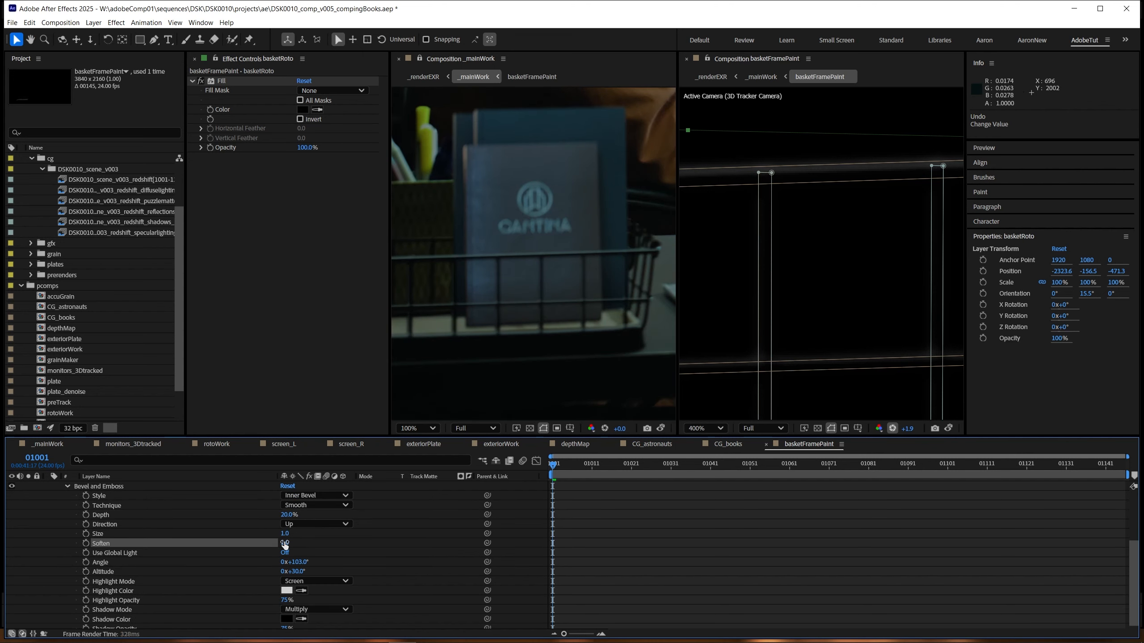
Step: Try a 35% Highlight Opacity for basketRoto's Bevel and Emboss, and settle on 66%
scroll(207, 570, "down", 1)
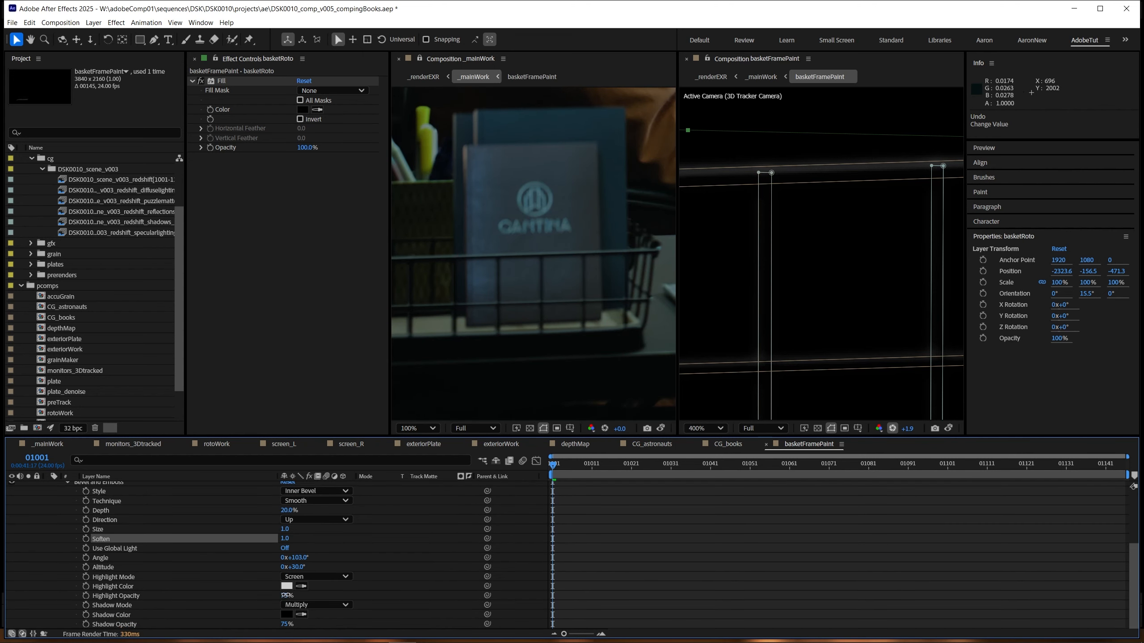
type("35")
key("Return")
scroll(559, 388, "up", 1)
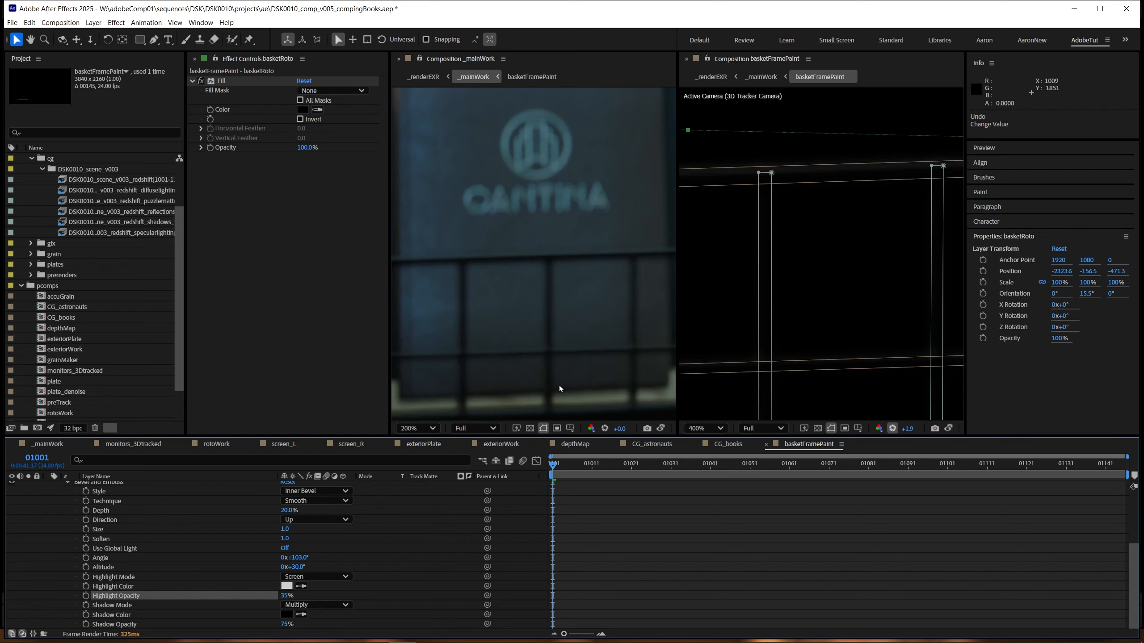
left_click_drag(585, 363, 460, 356)
scroll(480, 337, "down", 1)
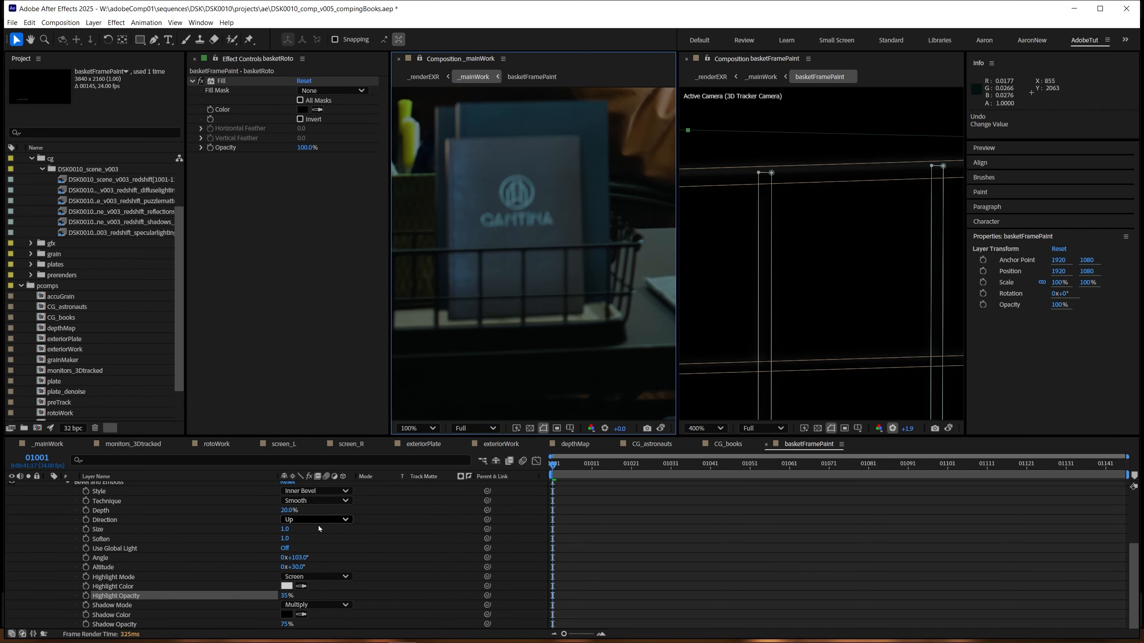
left_click(286, 596)
type("66")
key("Return")
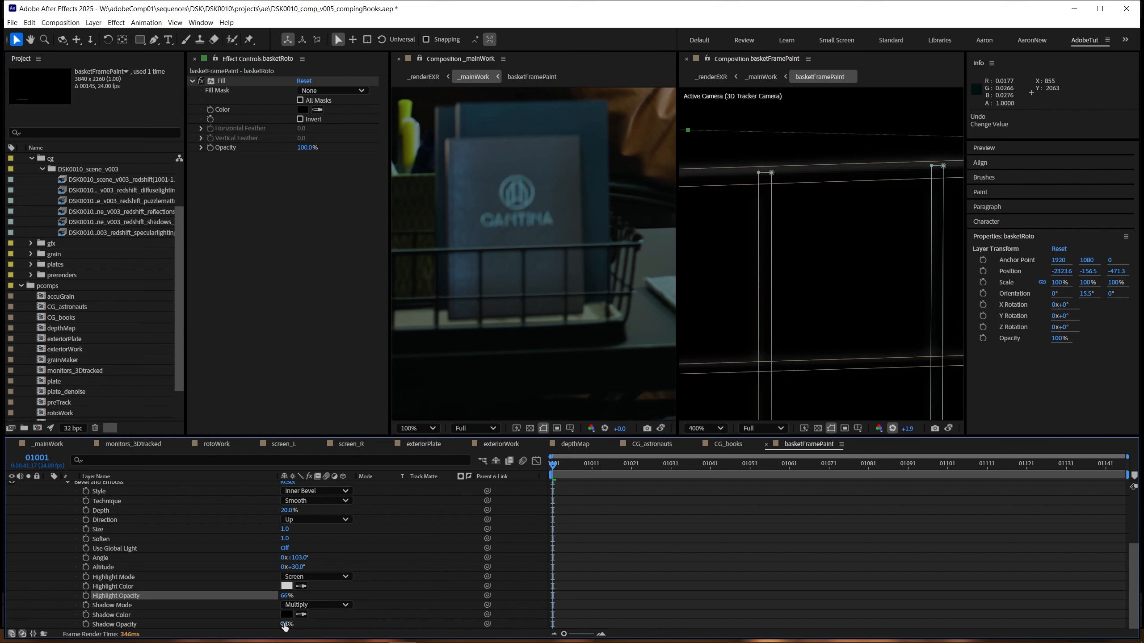
Step: Lower the bevel's Shadow Opacity to 0% and check the wires in _mainWork with a temporarily raised viewer exposure
left_click_drag(285, 627, 95, 624)
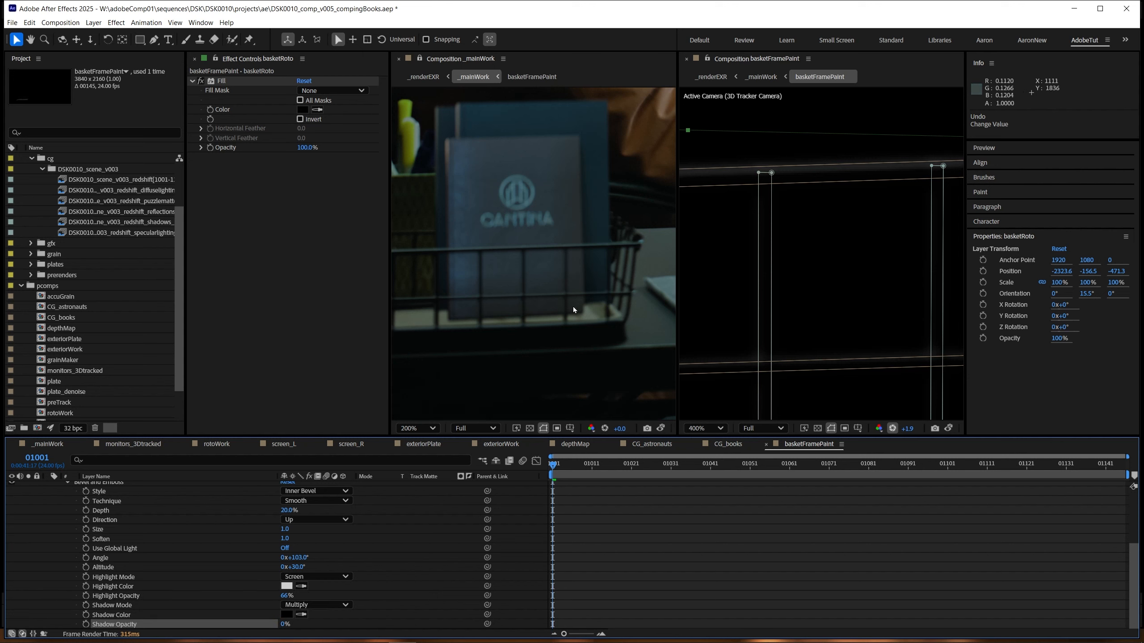
scroll(573, 310, "up", 1)
left_click_drag(619, 429, 649, 422)
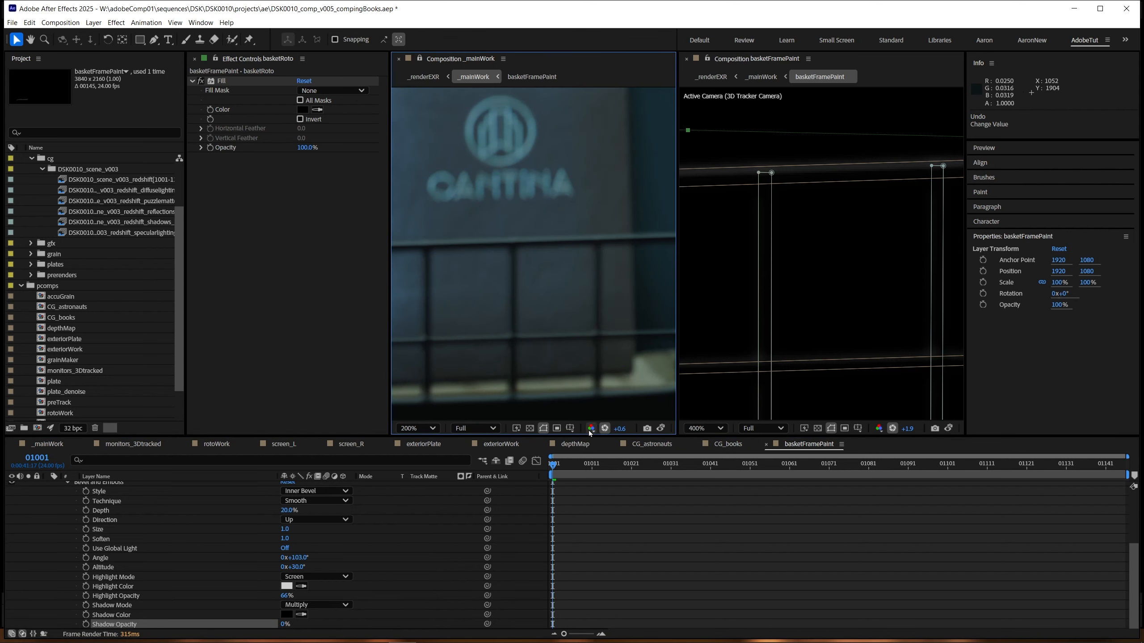
left_click(605, 428)
scroll(572, 340, "down", 2)
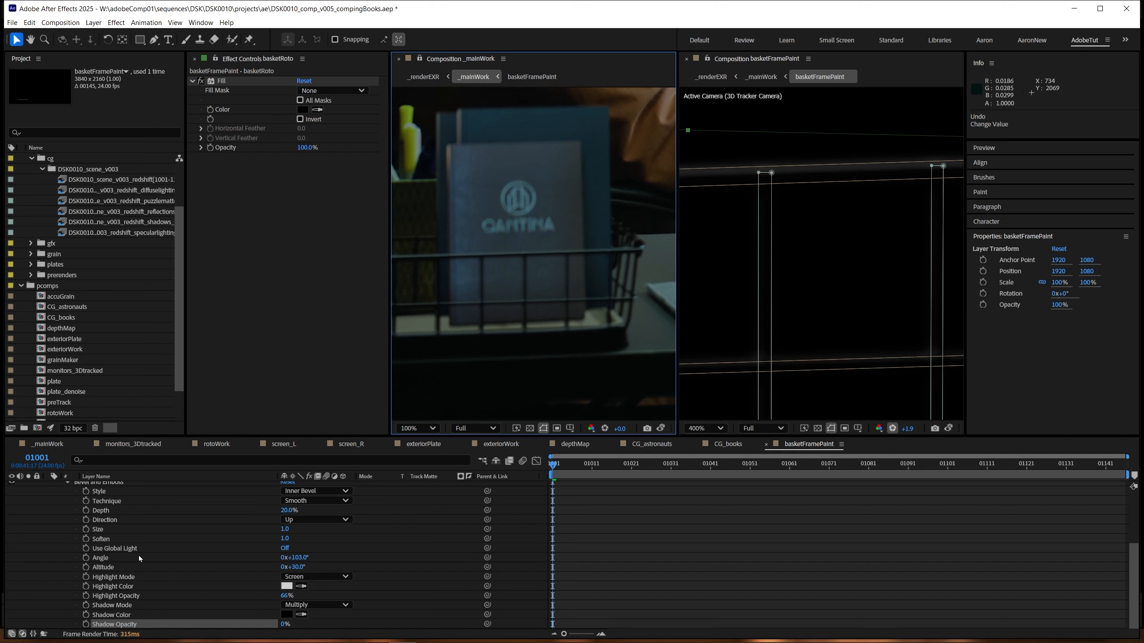
Step: Try different Size and Depth values for basketRoto's Bevel and Emboss and undo the changes
mouse_move(284, 532)
left_mouse_down()
mouse_move(253, 535)
mouse_move(285, 514)
left_mouse_up()
key("ctrl+z")
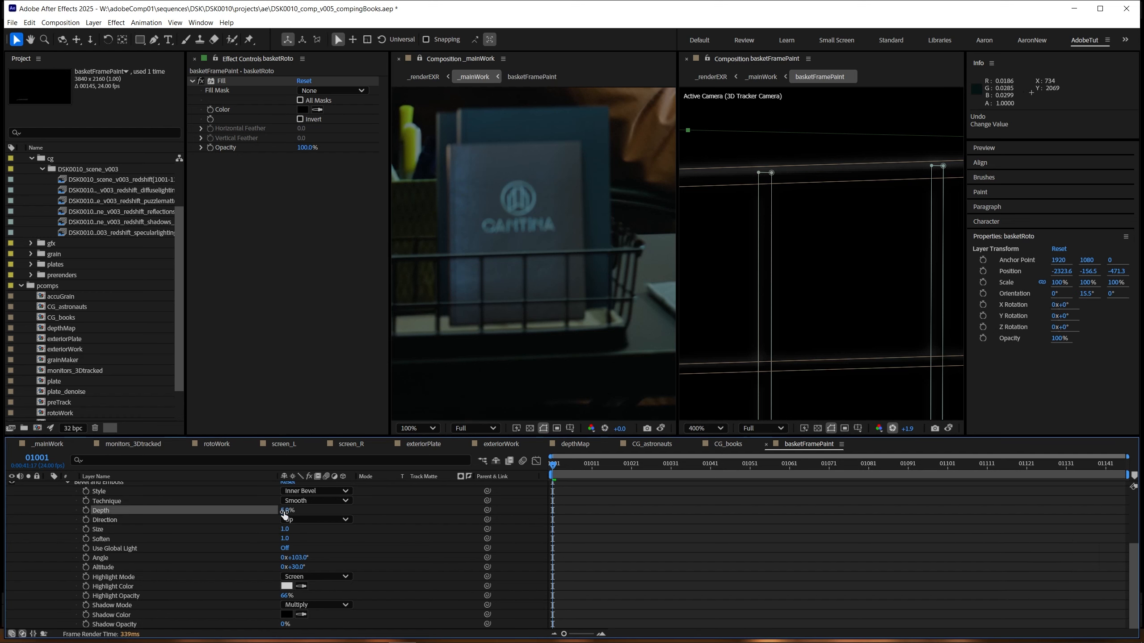
key("ctrl+z")
Step: Select all nine basketRoto masks and reduce their Mask Feather to 2.0 and finally to 0.0 pixels
key("f")
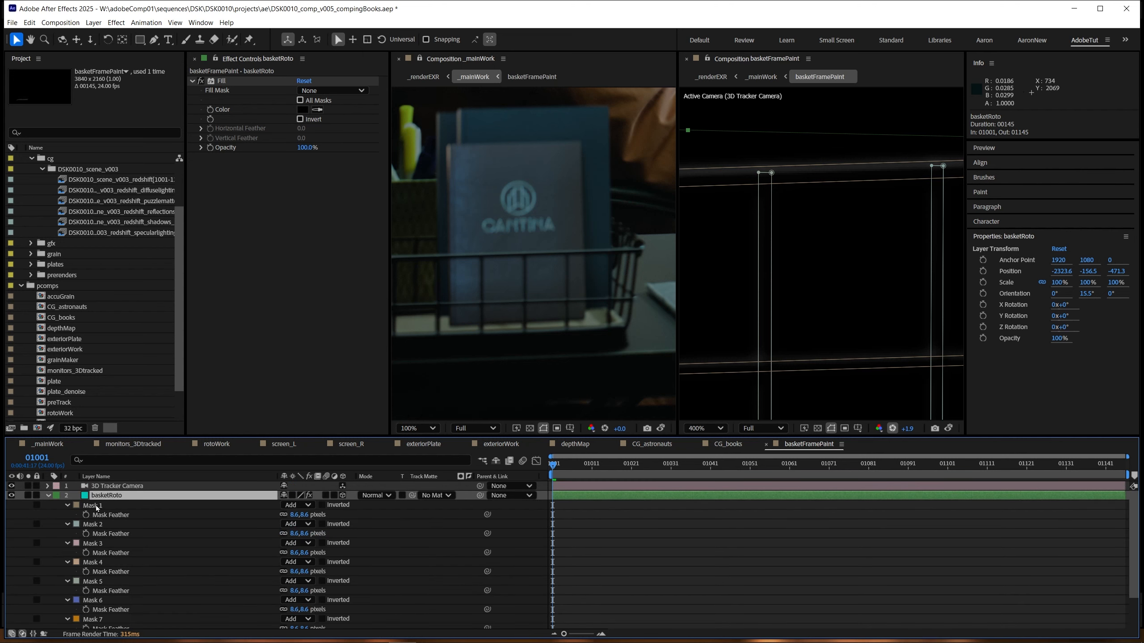
left_click(96, 506)
scroll(115, 545, "down", 3)
left_click(97, 615, "shift")
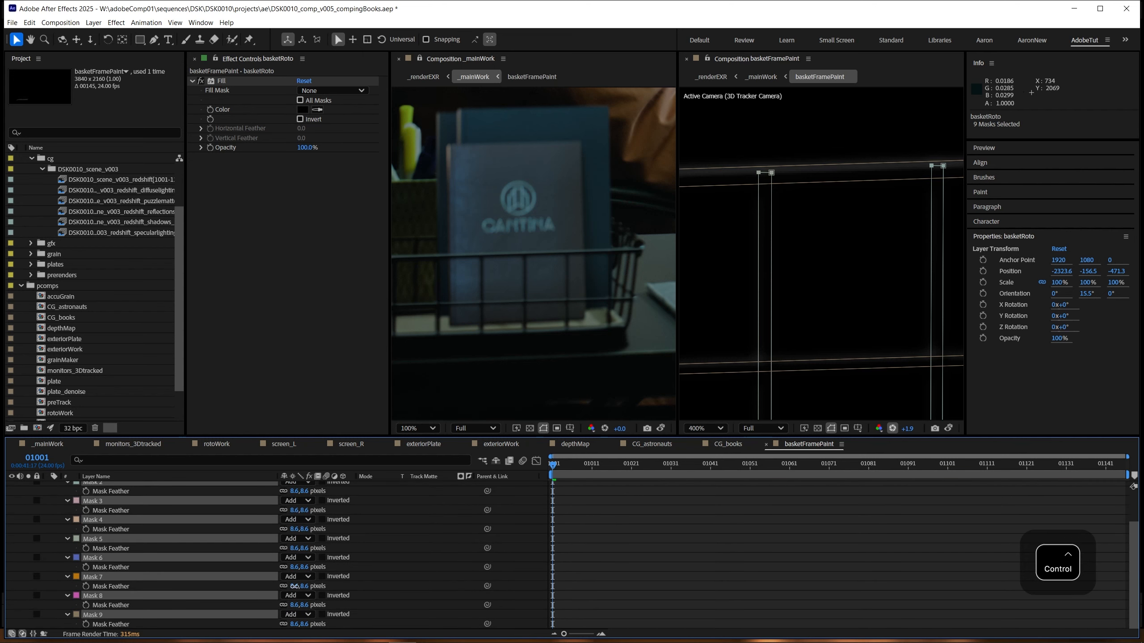
left_click_drag(294, 587, 293, 553)
scroll(506, 346, "up", 1)
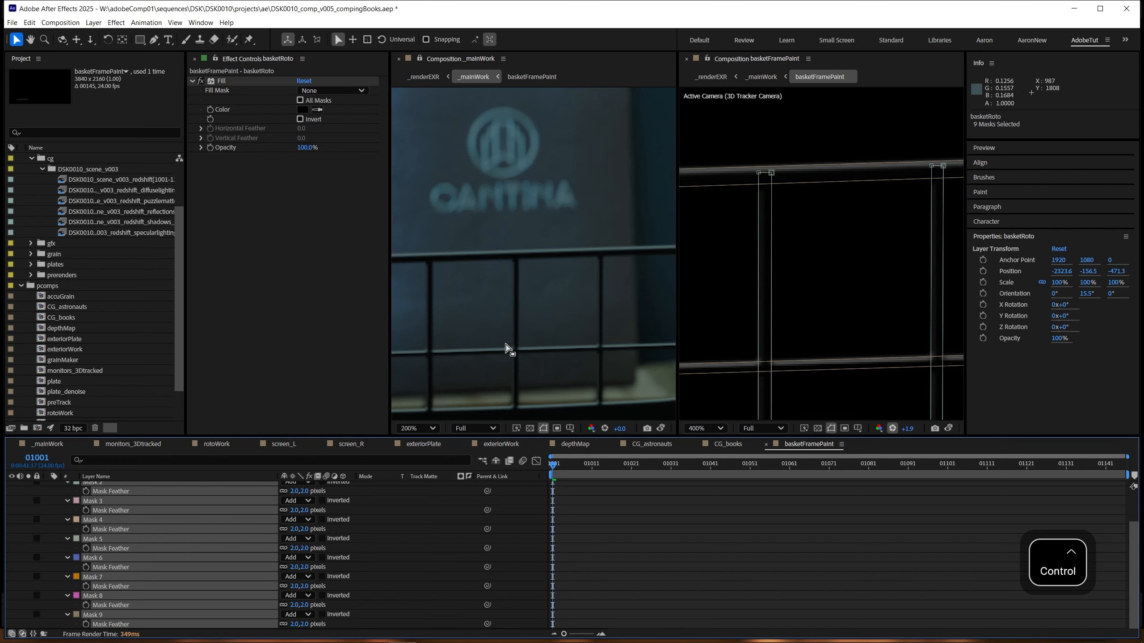
scroll(506, 345, "down", 1)
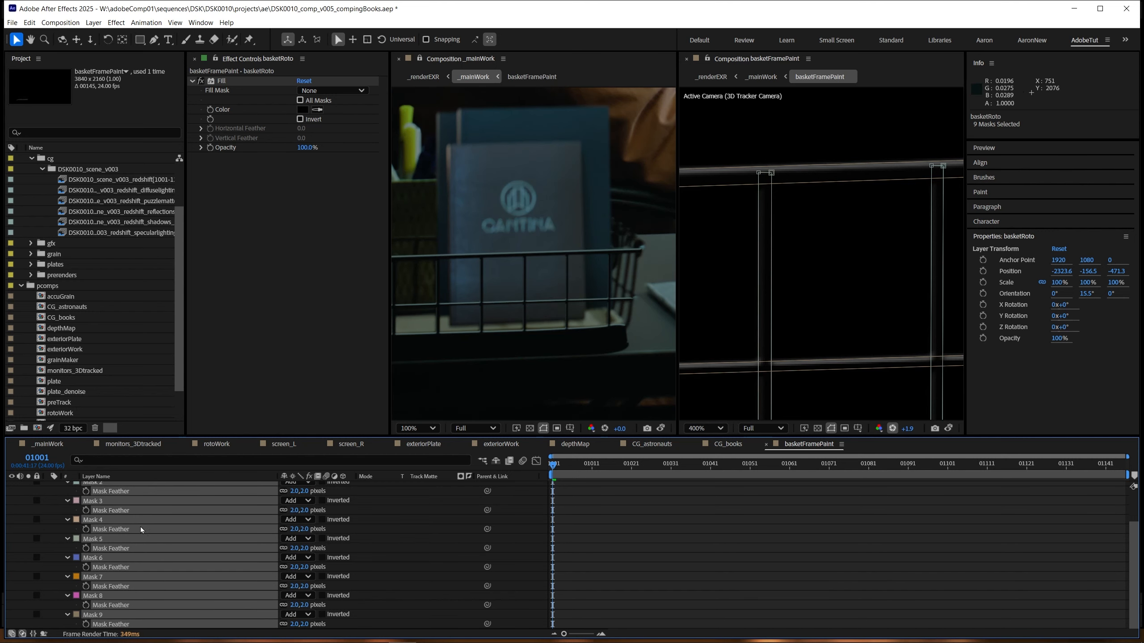
scroll(143, 528, "up", 2)
left_click_drag(293, 515, 217, 526)
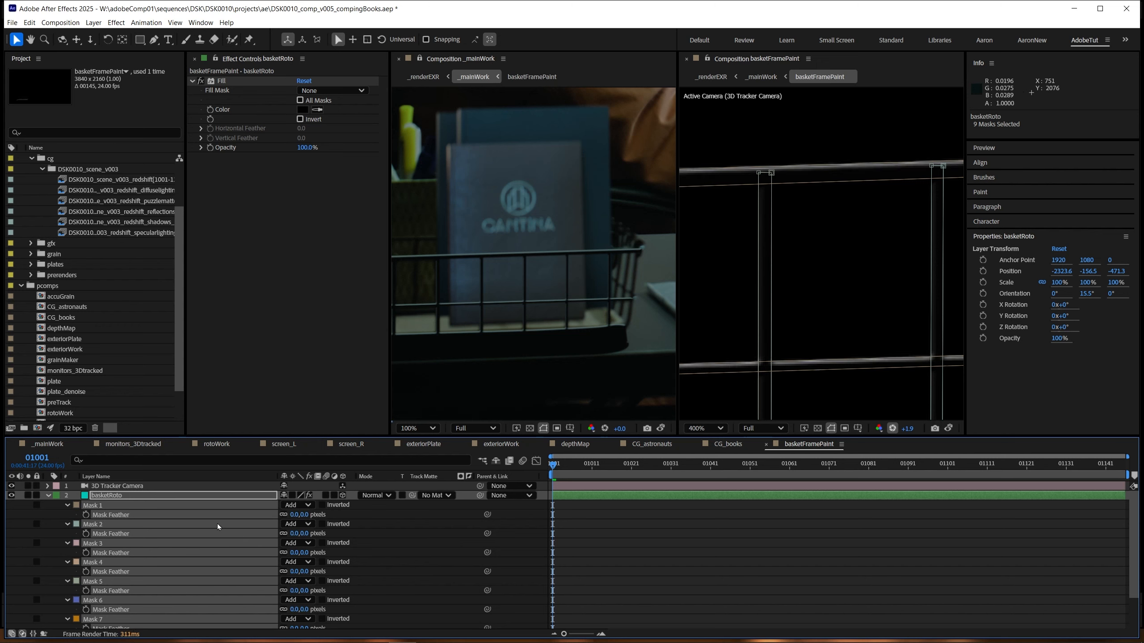
Step: Reopen basketRoto's Bevel and Emboss settings and set Depth to 10%
scroll(534, 319, "up", 1)
left_click(49, 496)
left_click(47, 496)
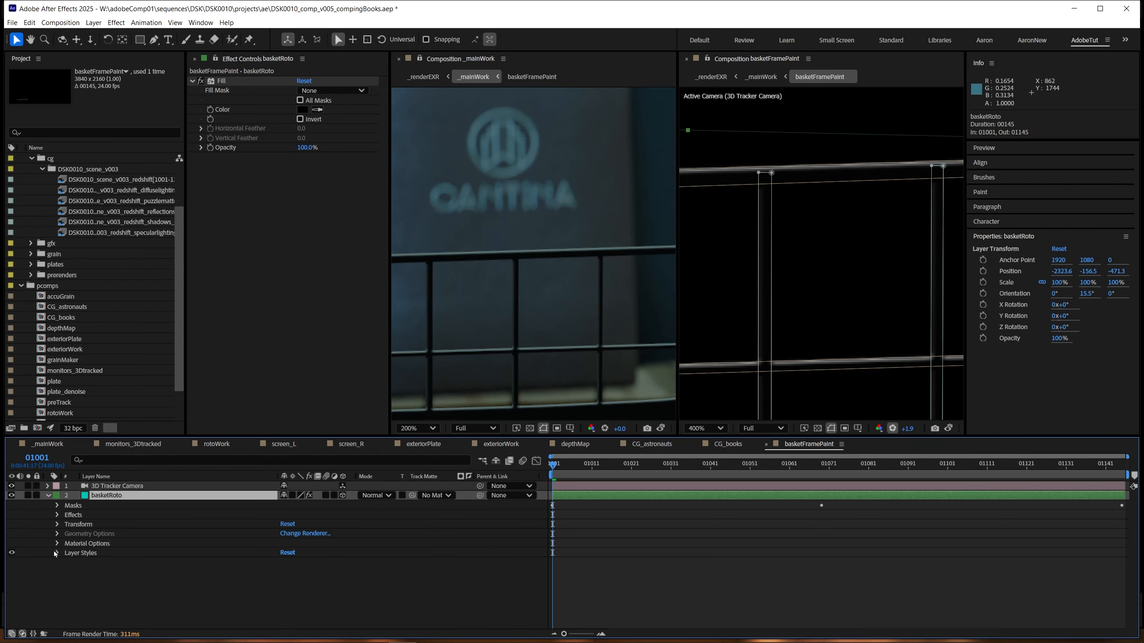
left_click(57, 553)
left_click(68, 573)
scroll(138, 576, "down", 3)
left_click(287, 515)
type("10")
key("Return")
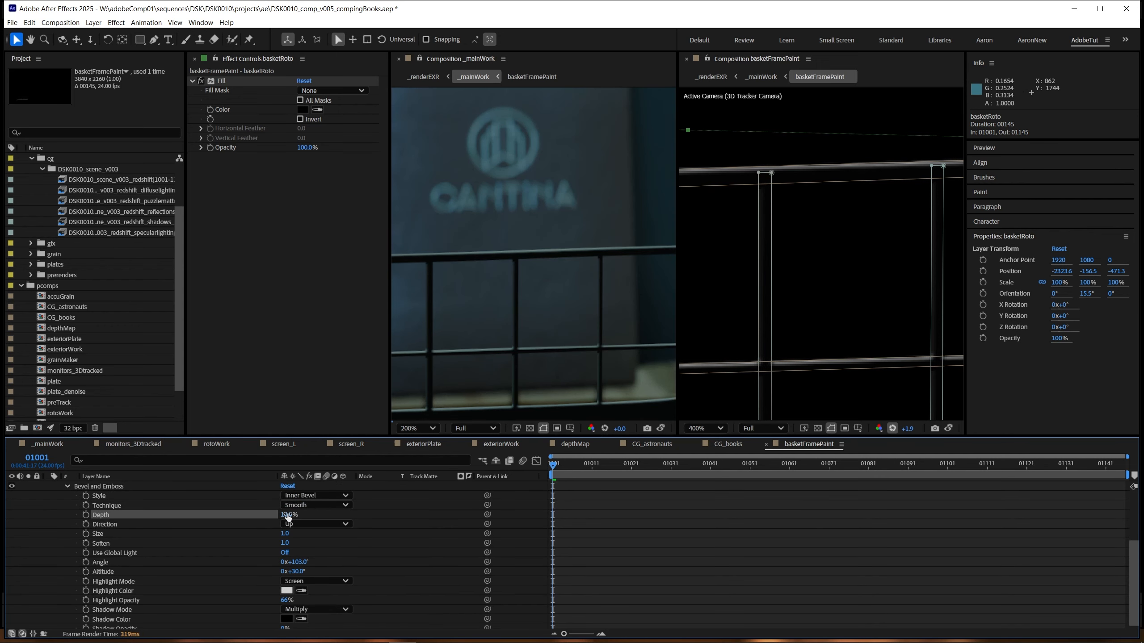
Step: Set both Size and Soften of basketRoto's Bevel and Emboss to 0.0
left_click(285, 535)
type(".5")
key("Return")
left_click(285, 543)
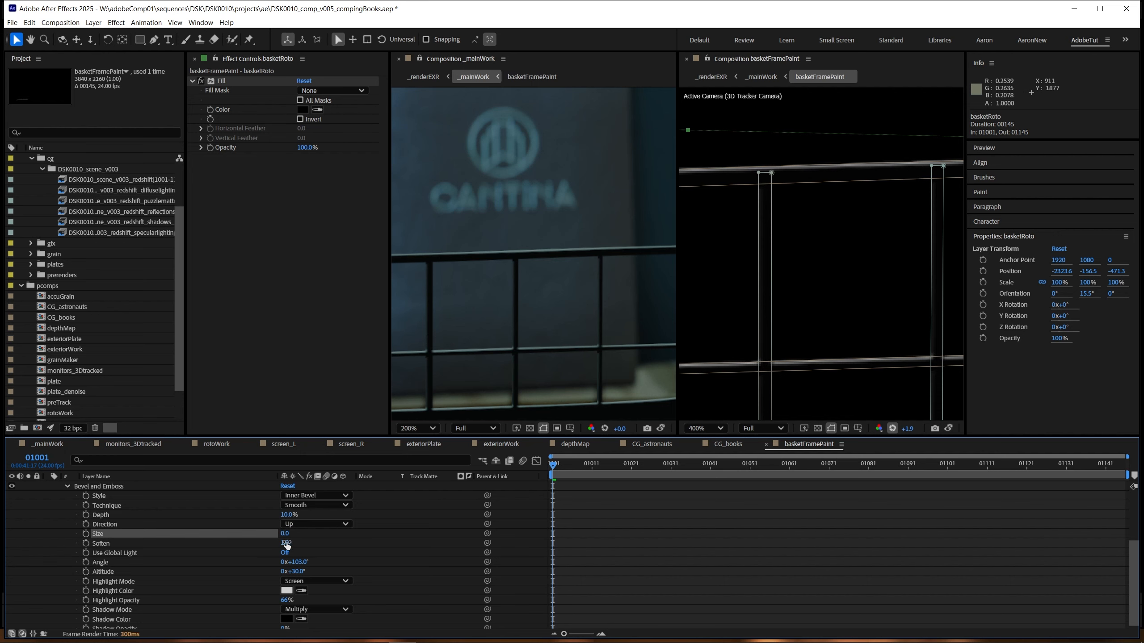
type("0")
key("Return")
Step: Set the Altitude of basketRoto's Bevel and Emboss to 0°
scroll(549, 335, "down", 1)
left_click(298, 572)
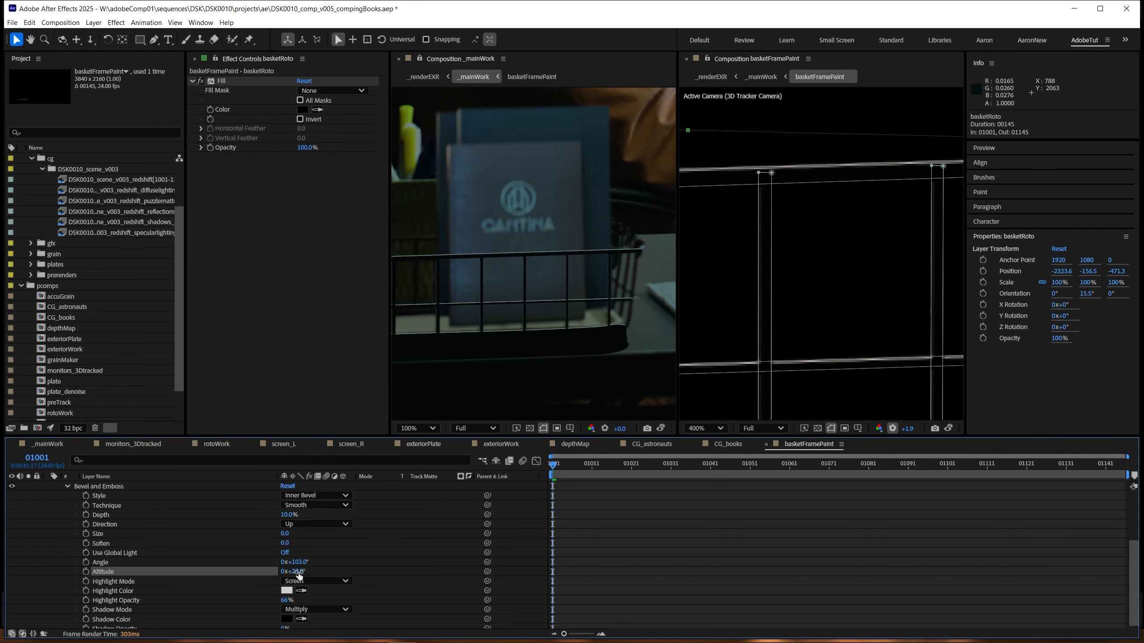
key("period")
left_click(292, 573)
type("0")
key("Return")
key("comma")
left_click_drag(462, 373, 517, 379)
Step: Return to _mainWork with a single composition viewer and raise its exposure to +2.5 around the basket
key("Tab")
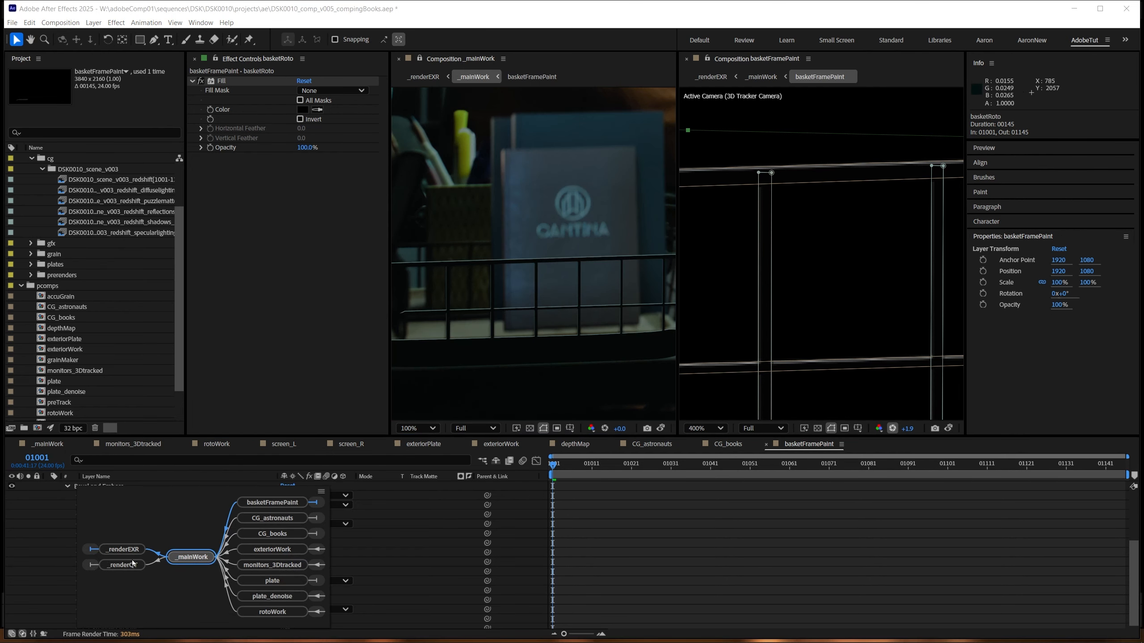
left_click(121, 567)
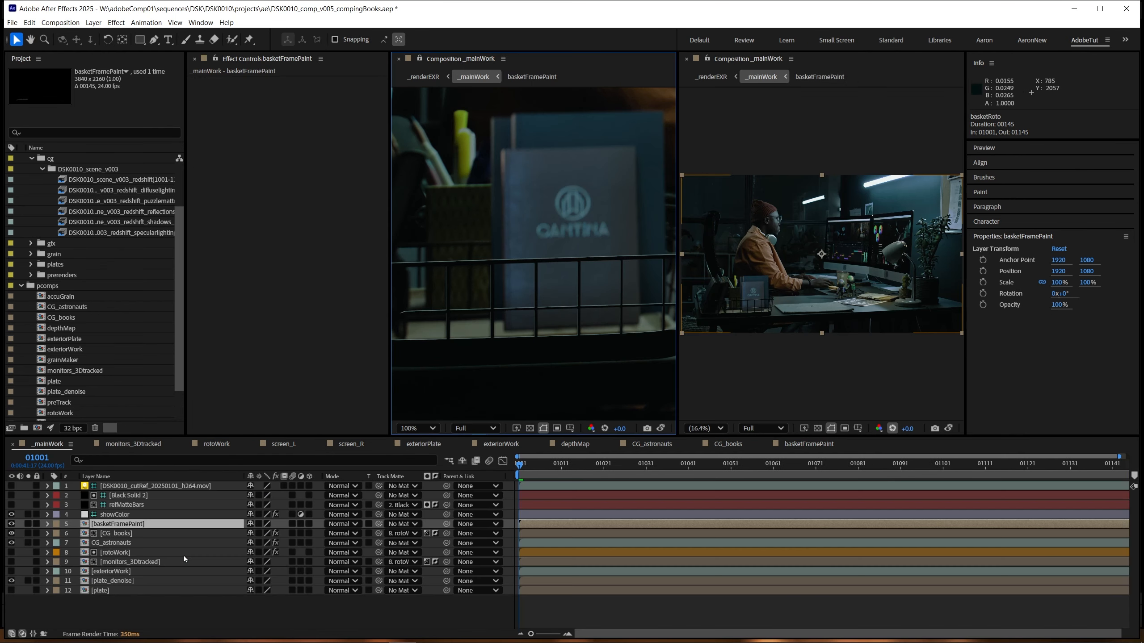
left_click(399, 60)
scroll(539, 337, "up", 2)
left_click_drag(538, 336, 686, 276)
left_click_drag(619, 428, 751, 424)
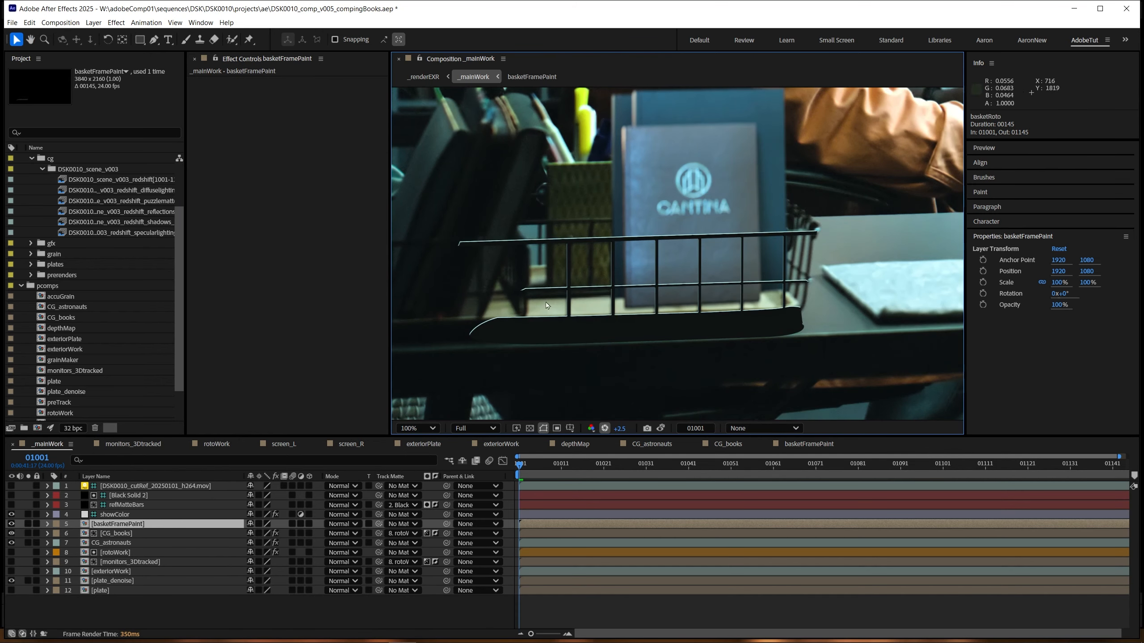
Step: Use CG_books as the track matte for basketFramePaint and make the CG_books layer visible again
left_click_drag(379, 524, 120, 537)
left_click(119, 535)
left_click(11, 533)
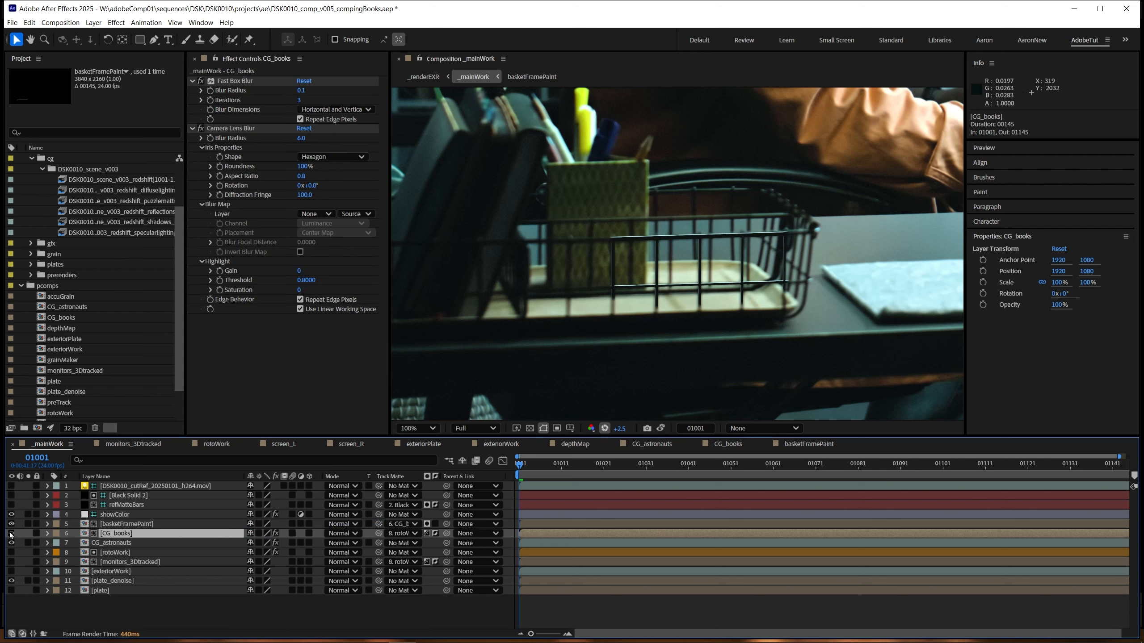
left_click(119, 526)
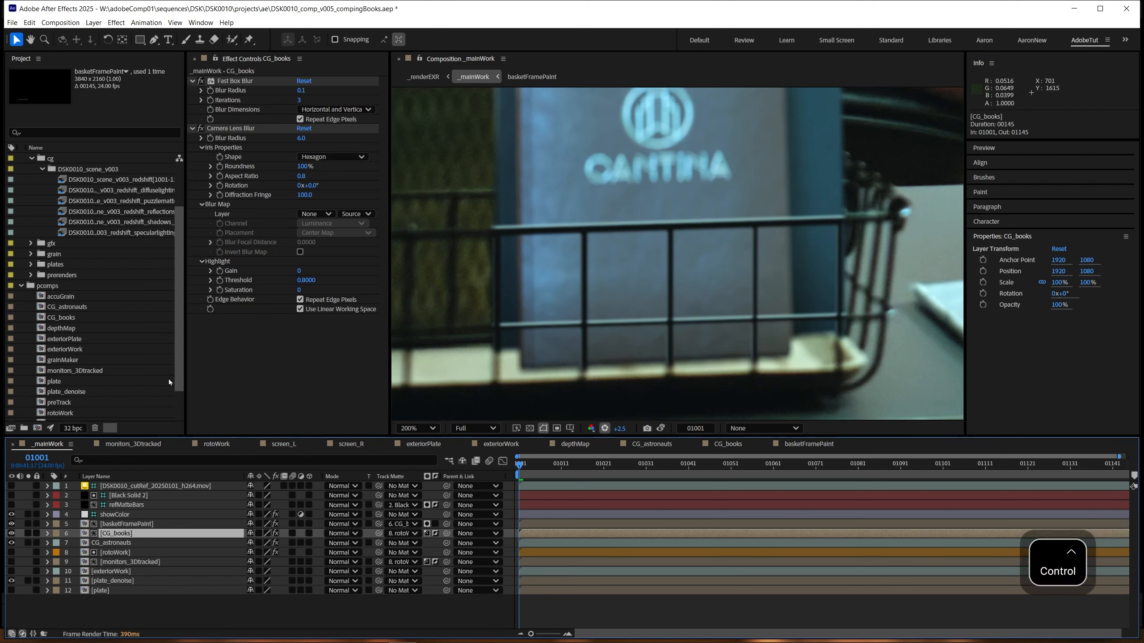
Step: Copy the Fast Box Blur and Camera Lens Blur effects from CG_books onto basketFramePaint
left_click(236, 81)
left_click(236, 130, "shift")
key("ctrl+c")
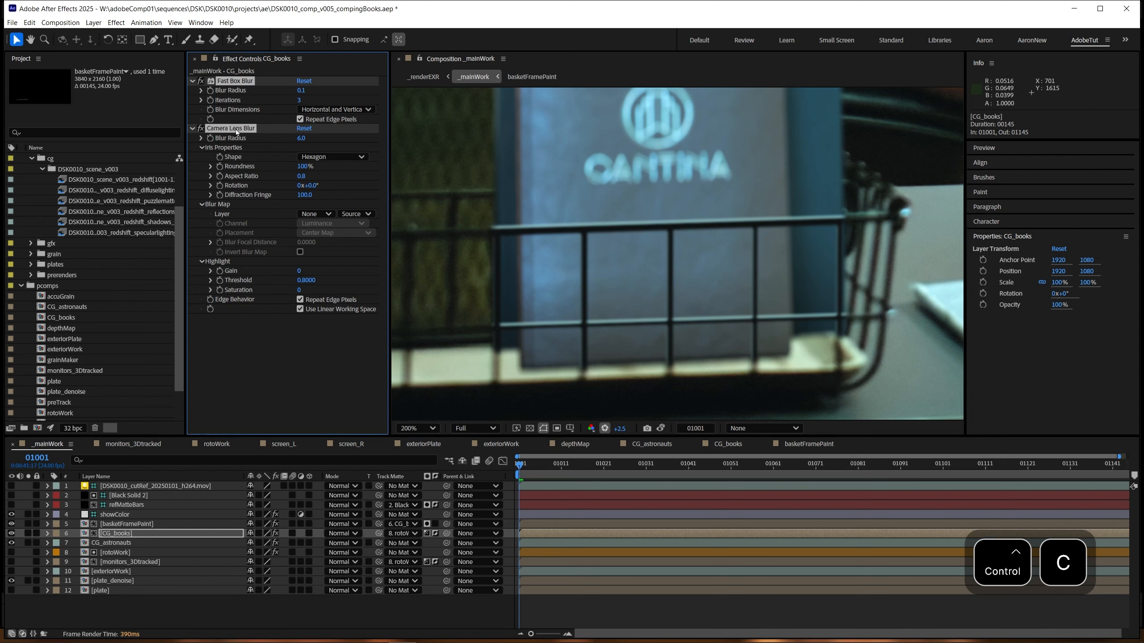
left_click(135, 524)
key("ctrl+v")
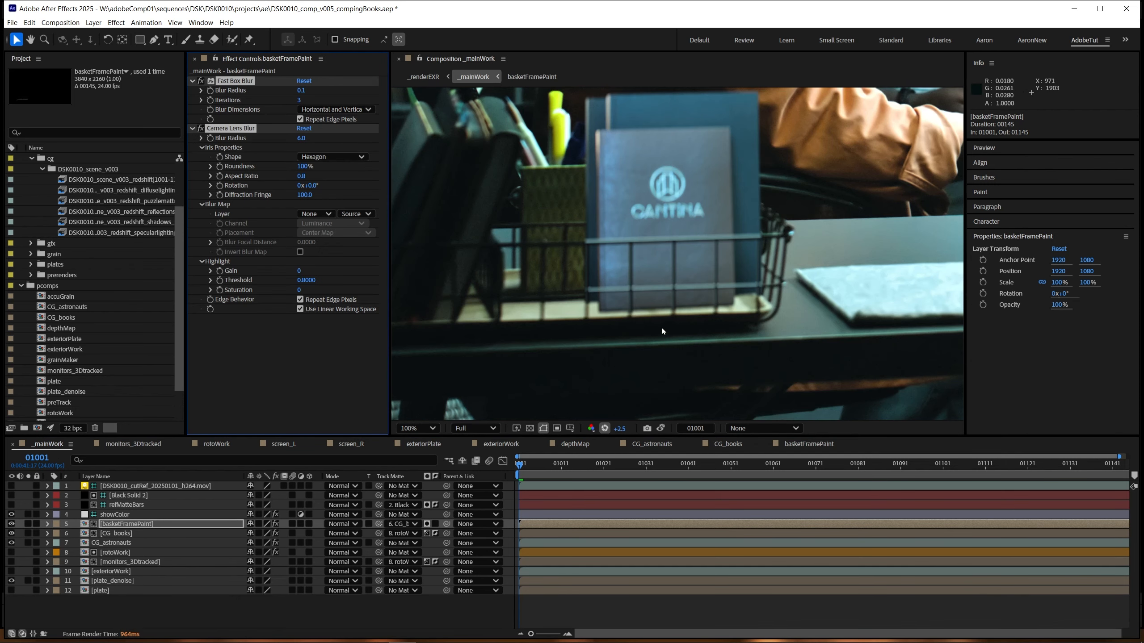
scroll(653, 315, "up", 4)
scroll(613, 255, "down", 2)
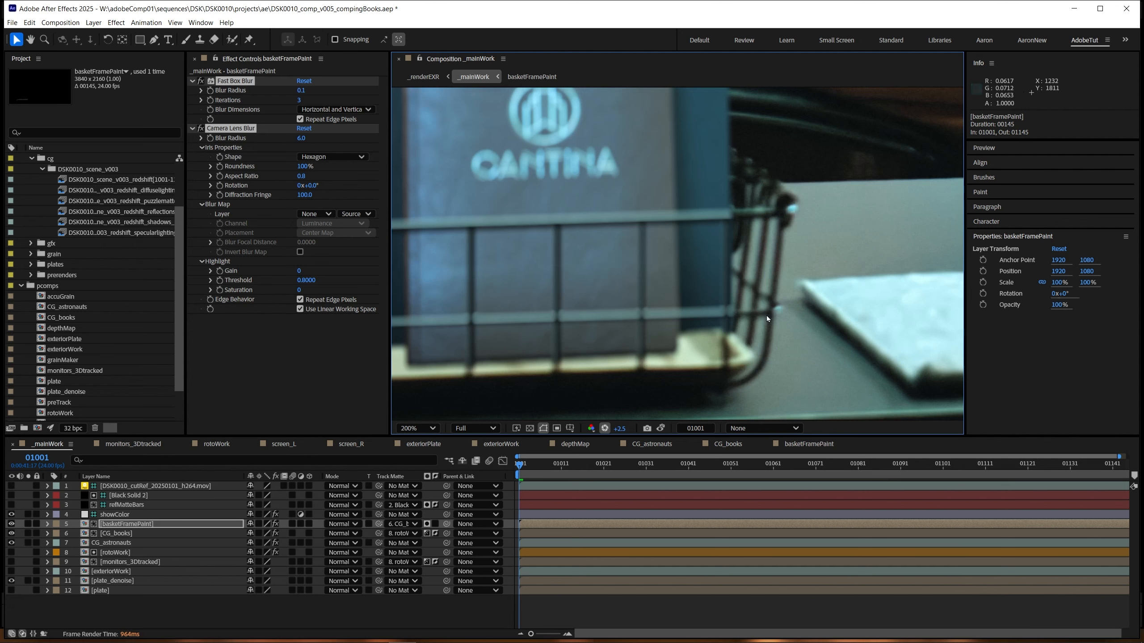
Step: Set the Camera Lens Blur radius to 4.0 on both basketFramePaint and CG_books
left_click_drag(673, 284, 781, 284)
left_click(302, 138)
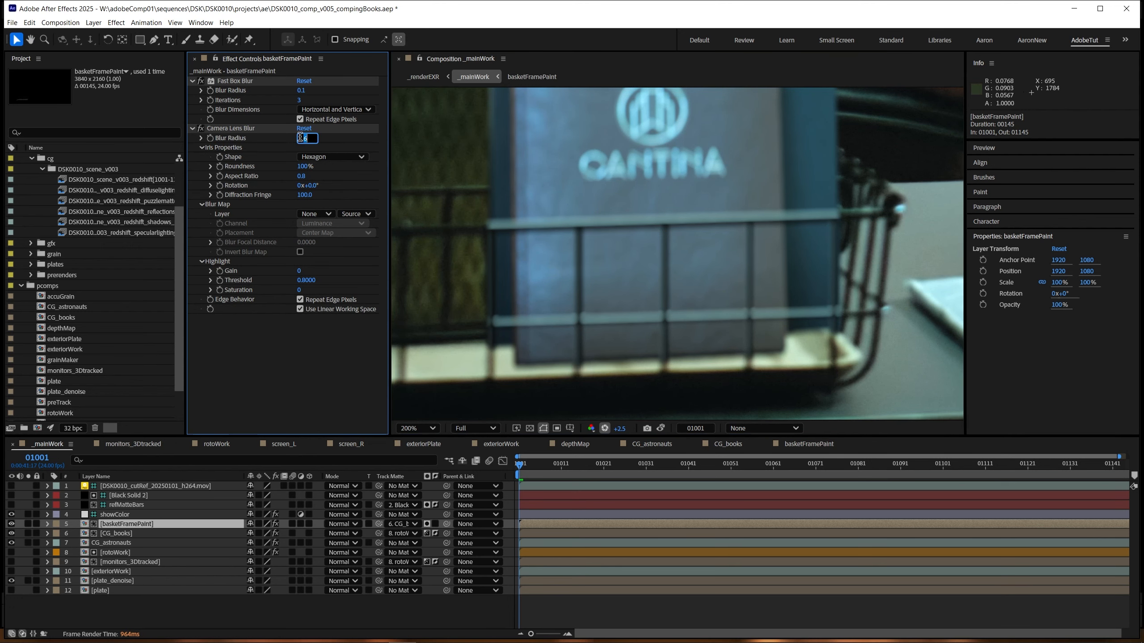
type("4")
key("Return")
left_click(117, 534)
left_click(301, 138)
type("4")
key("Return")
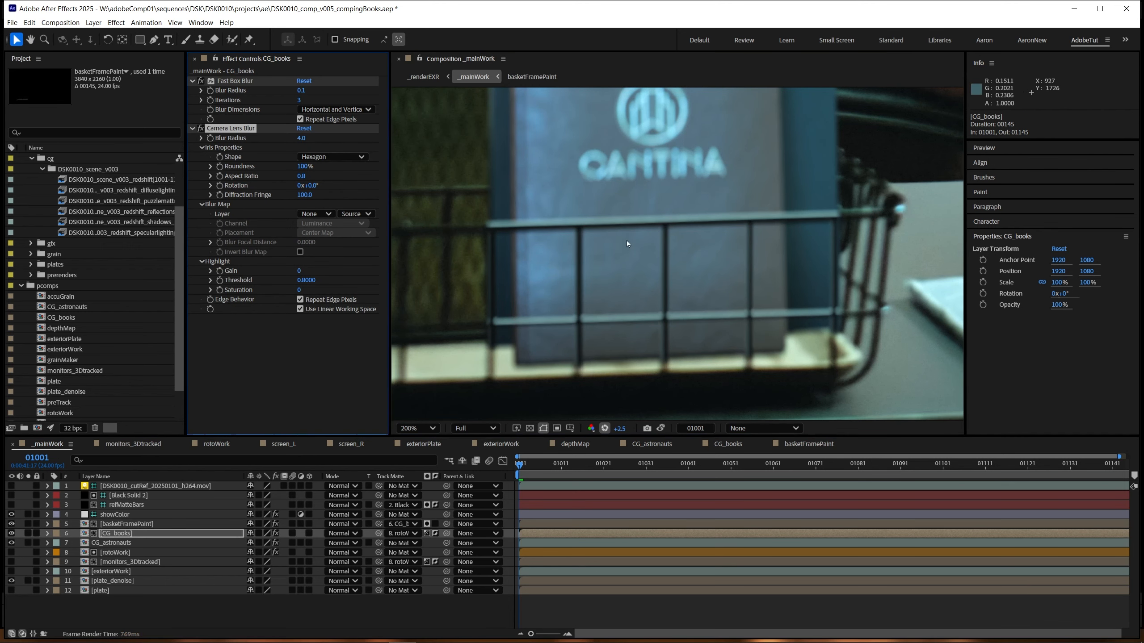
scroll(683, 315, "down", 1)
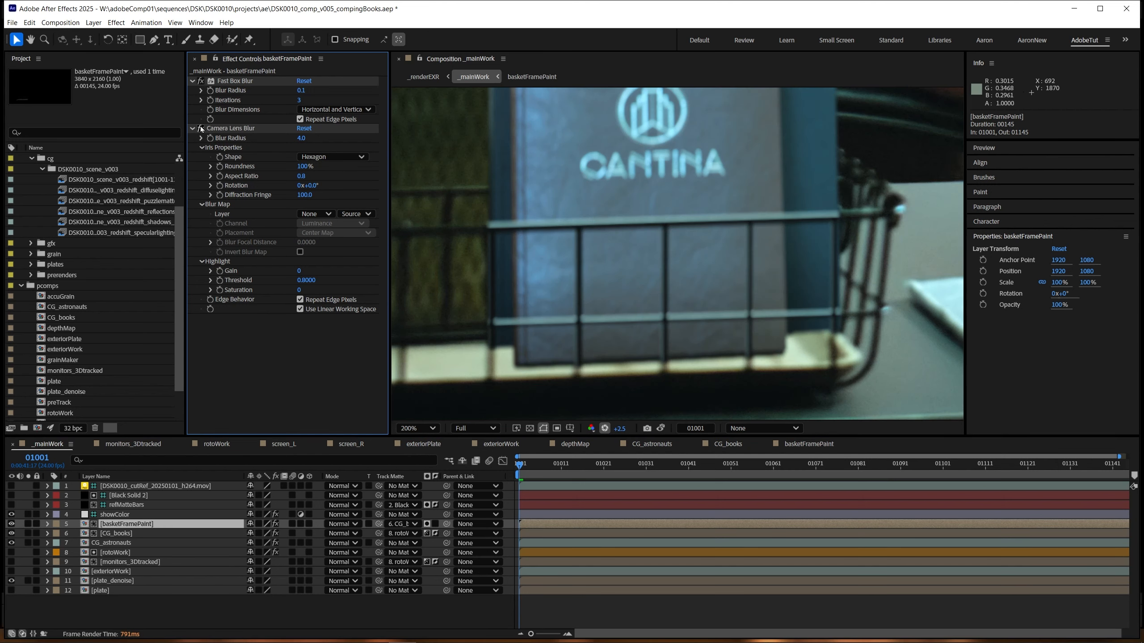
Step: Remove the Camera Lens Blur from basketFramePaint and set its Fast Box Blur radius to 2.3
left_click(201, 129)
left_click(231, 129)
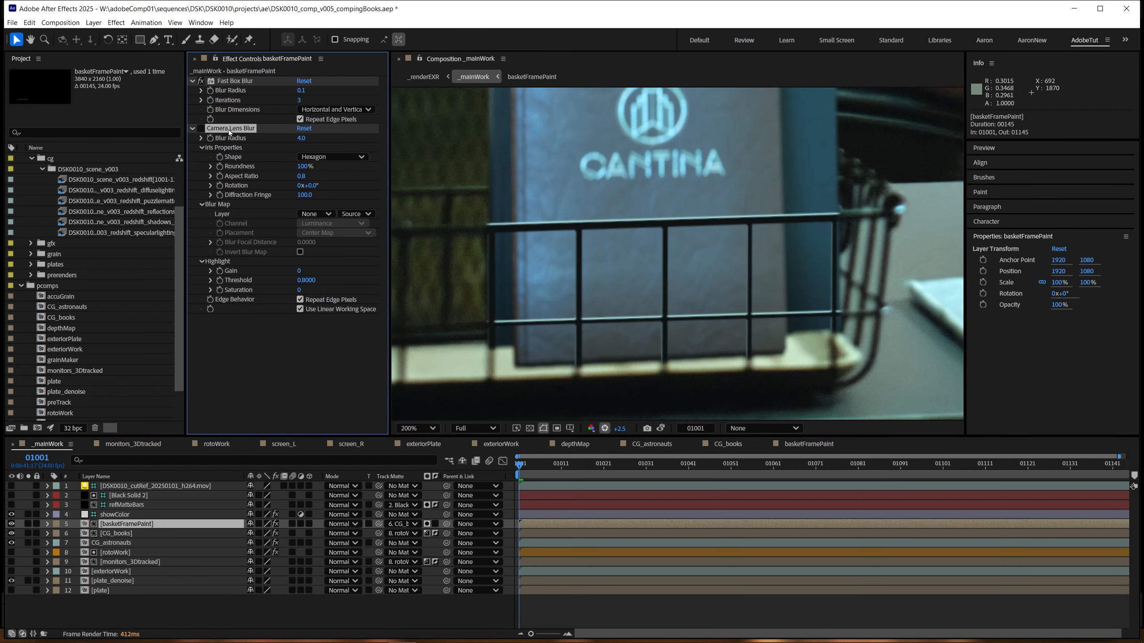
key("Delete")
left_click_drag(300, 90, 302, 91)
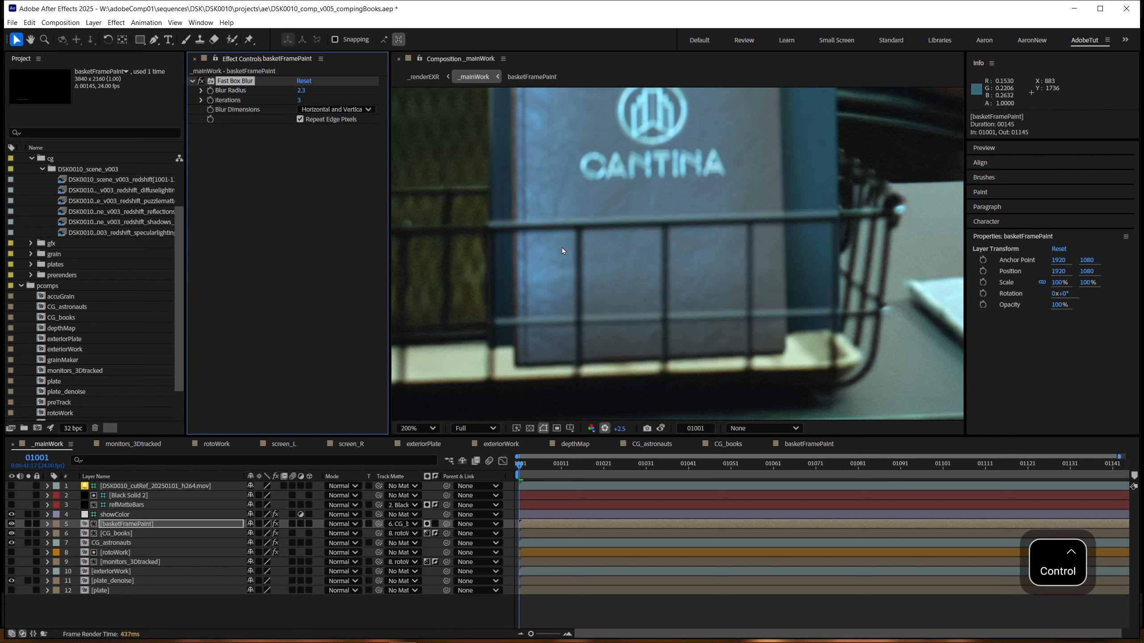
scroll(630, 297, "down", 2)
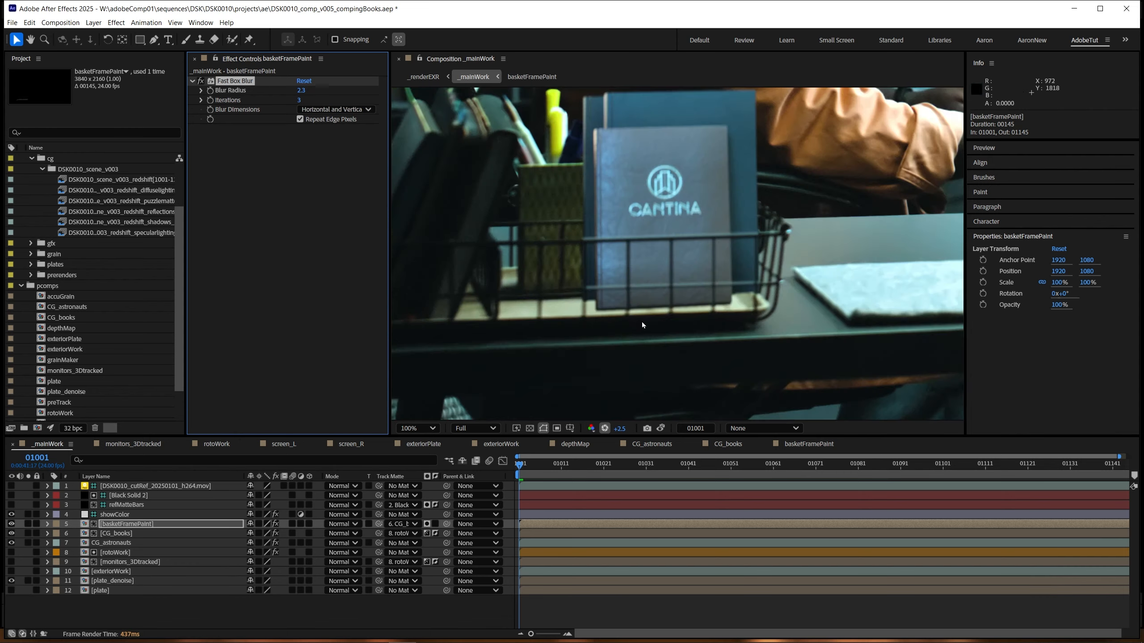
Step: Adjust the Highlight Opacity of basketRoto's Bevel and Emboss inside basketFramePaint and return to _mainWork
double_click(118, 524)
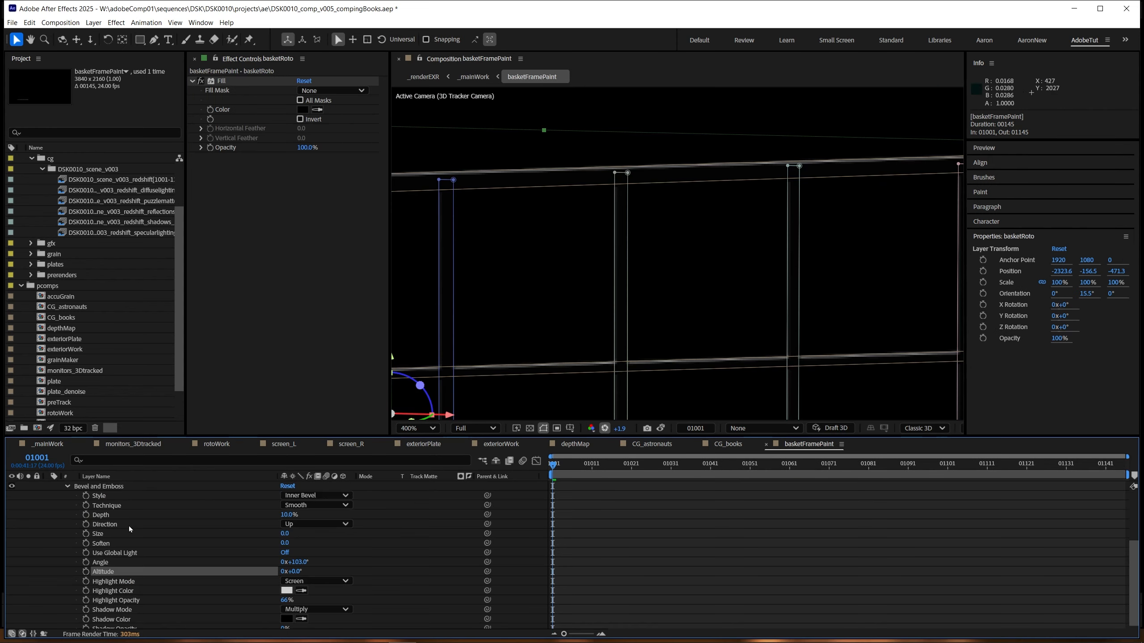
scroll(188, 544, "down", 3)
left_click(135, 596)
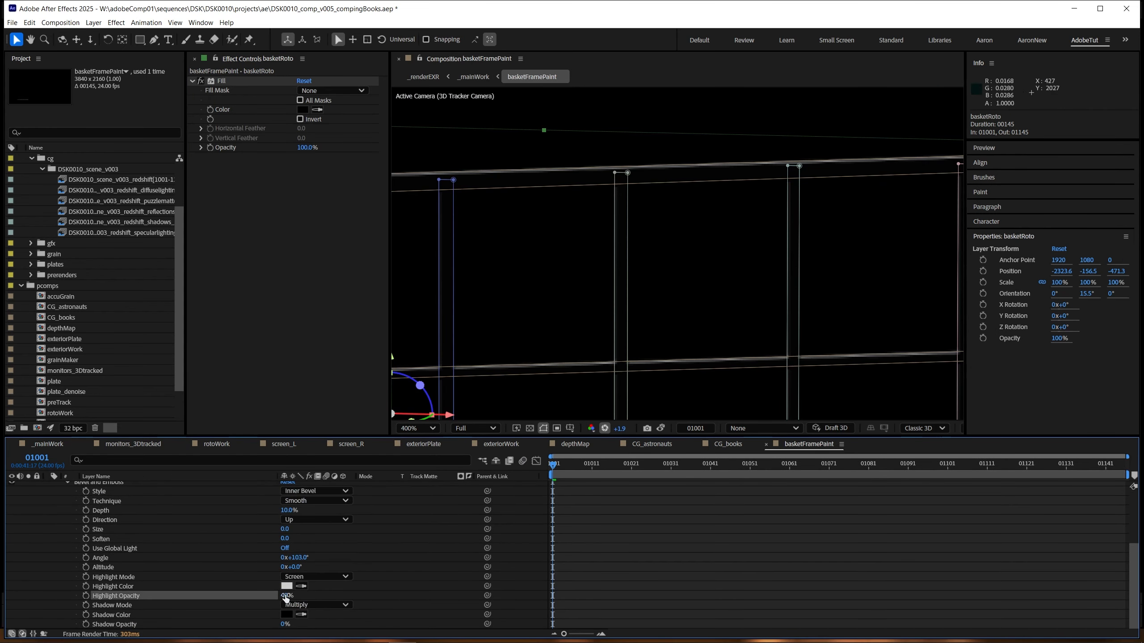
key("Tab")
left_click(159, 533)
left_click(153, 524)
scroll(685, 301, "up", 1)
scroll(684, 301, "down", 1)
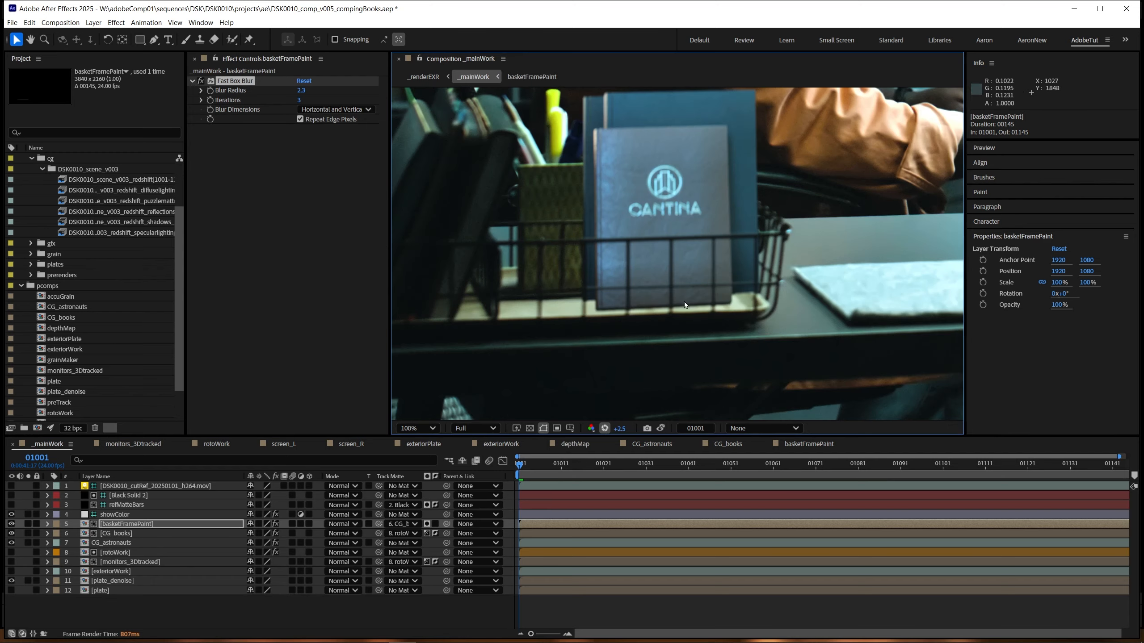
Step: Examine how the painted wires match the real basket at normal exposure and at +4.1, also in the enlarged viewer
scroll(684, 302, "down", 1)
left_click_drag(727, 300, 651, 339)
left_click(609, 428)
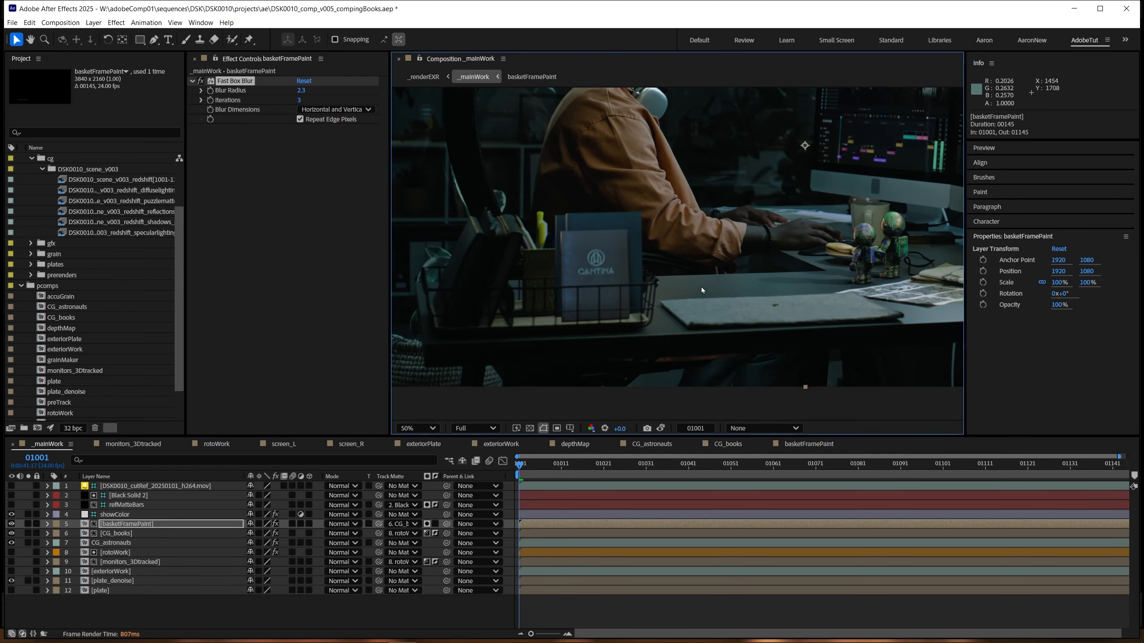
key("grave")
scroll(591, 359, "up", 1)
key("grave")
left_click_drag(537, 351, 650, 297)
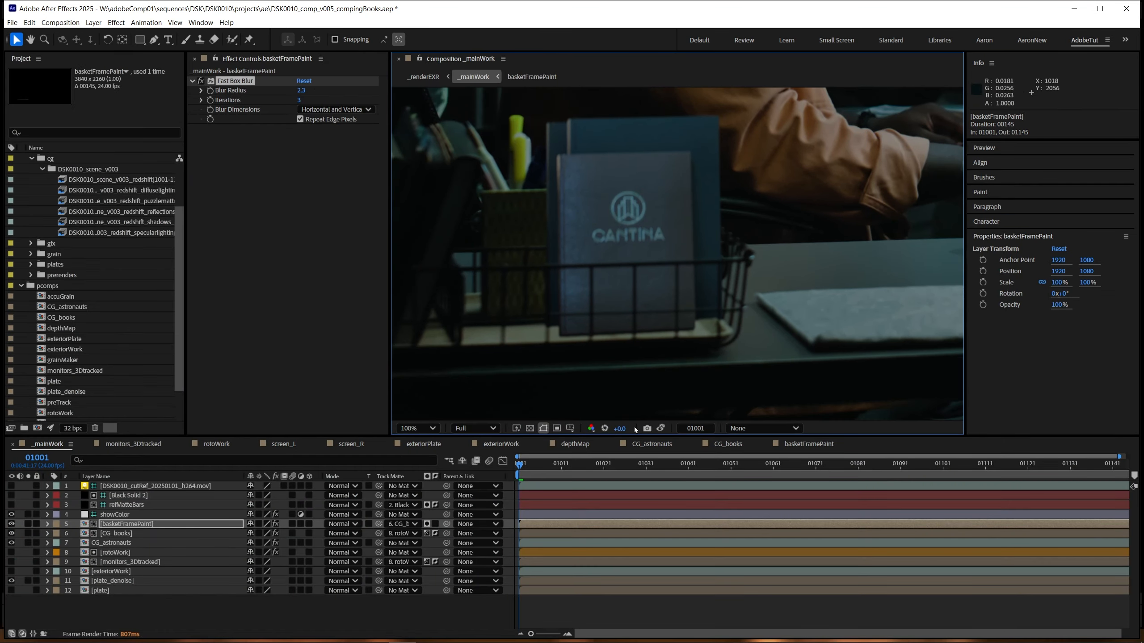
left_click_drag(620, 430, 815, 392)
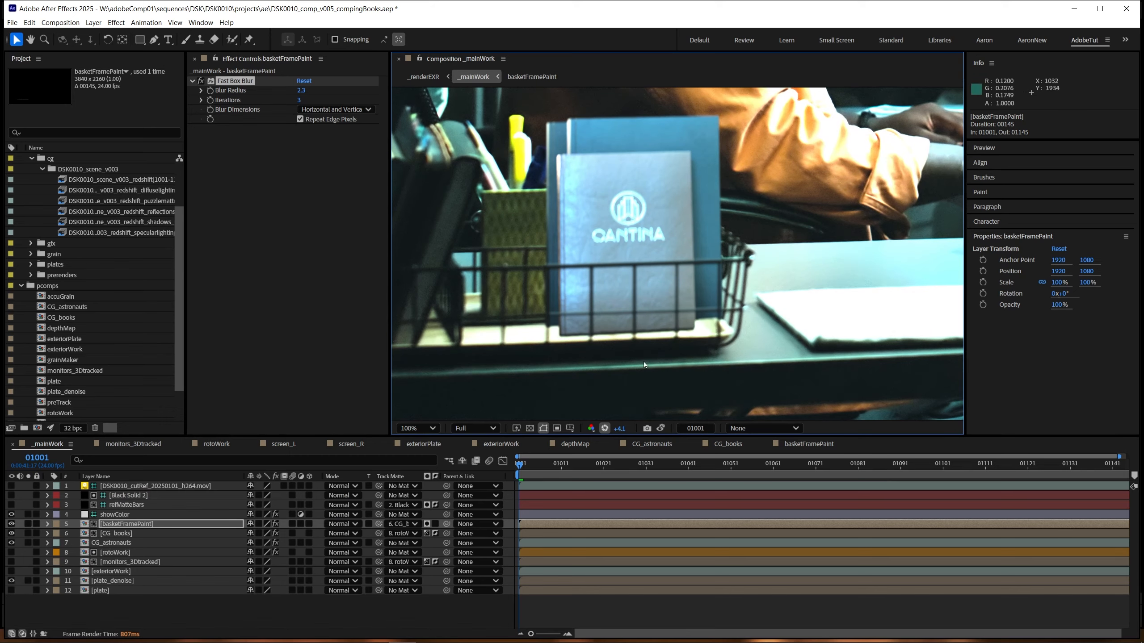
left_click(605, 428)
key("grave")
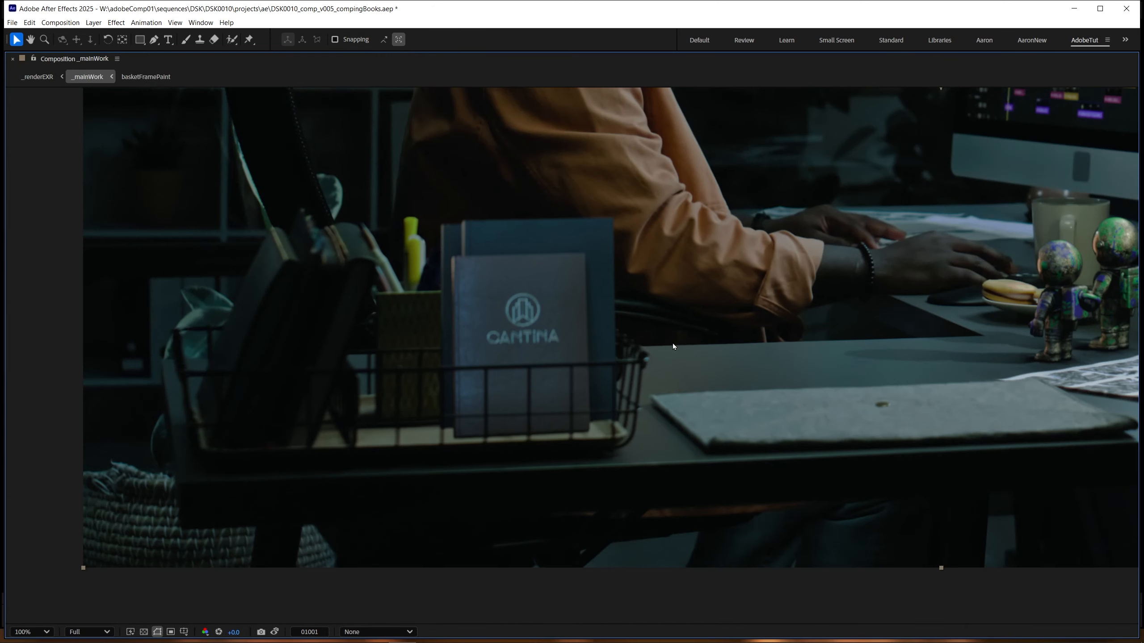
key("shift+slash")
key("grave")
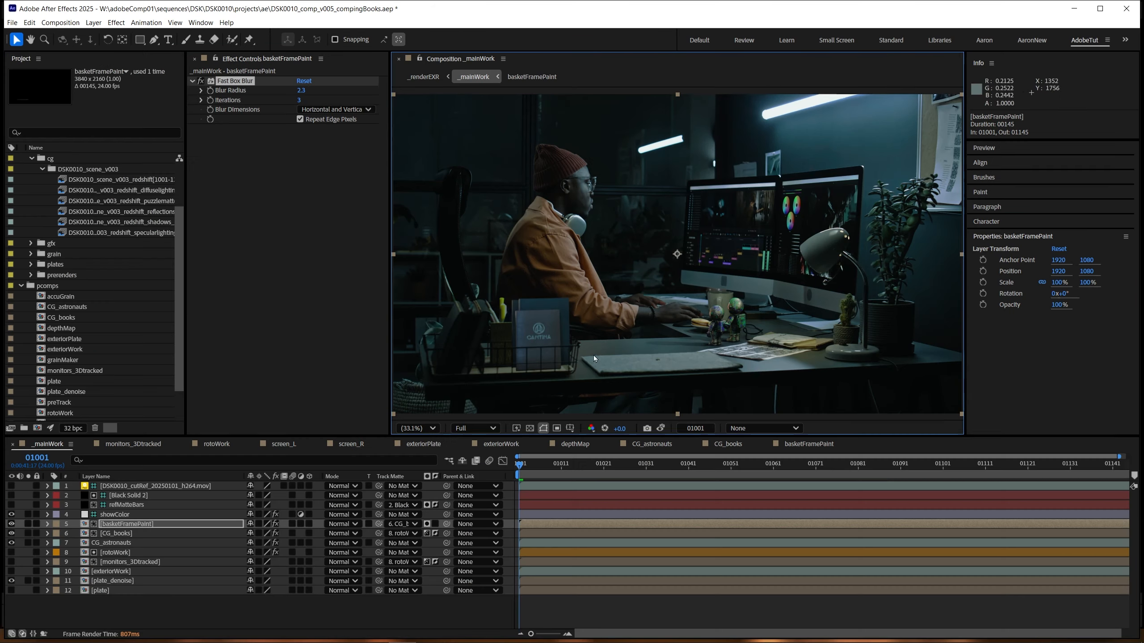
Step: Examine the books and basket wires at 100% zoom against the surrounding desk plate
key("z")
left_click(543, 324)
left_click(694, 254)
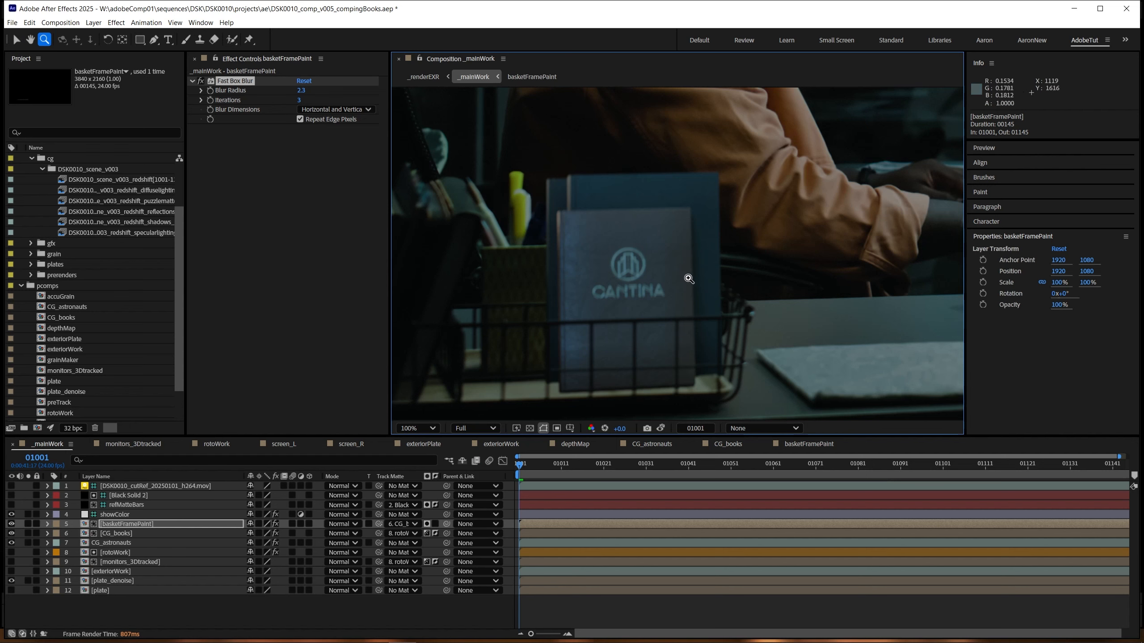
key("comma")
key("period")
left_click_drag(609, 260, 667, 394)
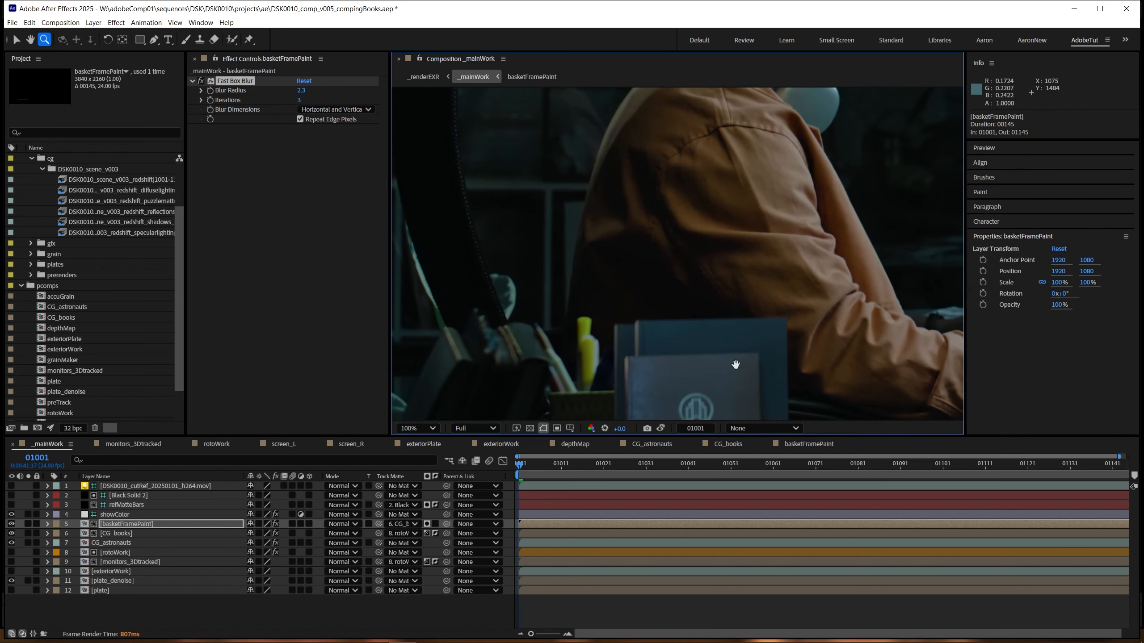
key("comma")
left_click_drag(721, 351, 661, 321)
left_click(606, 360)
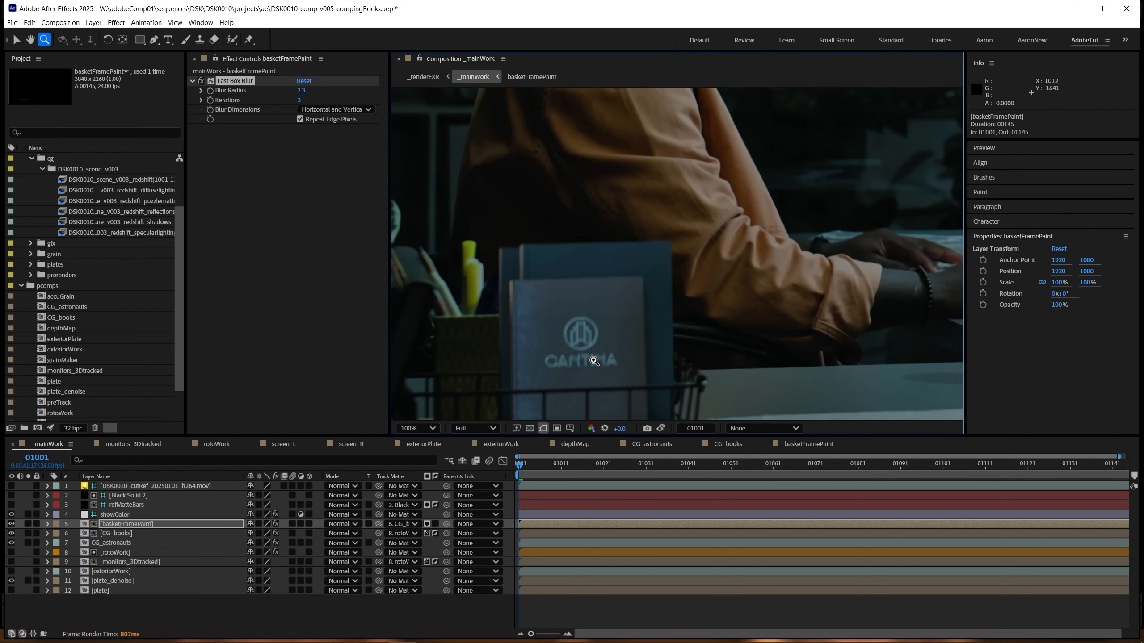
left_click(630, 391)
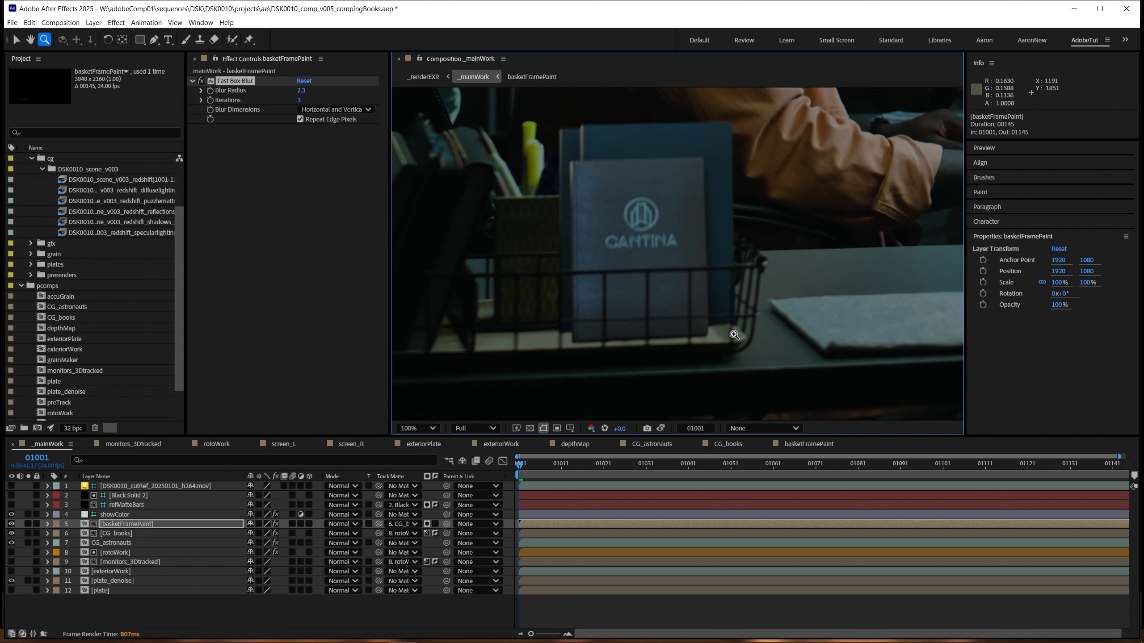
Step: Open the CG_books precomp, make its shadow layer visible and delete the layer's existing mask
left_click(28, 534)
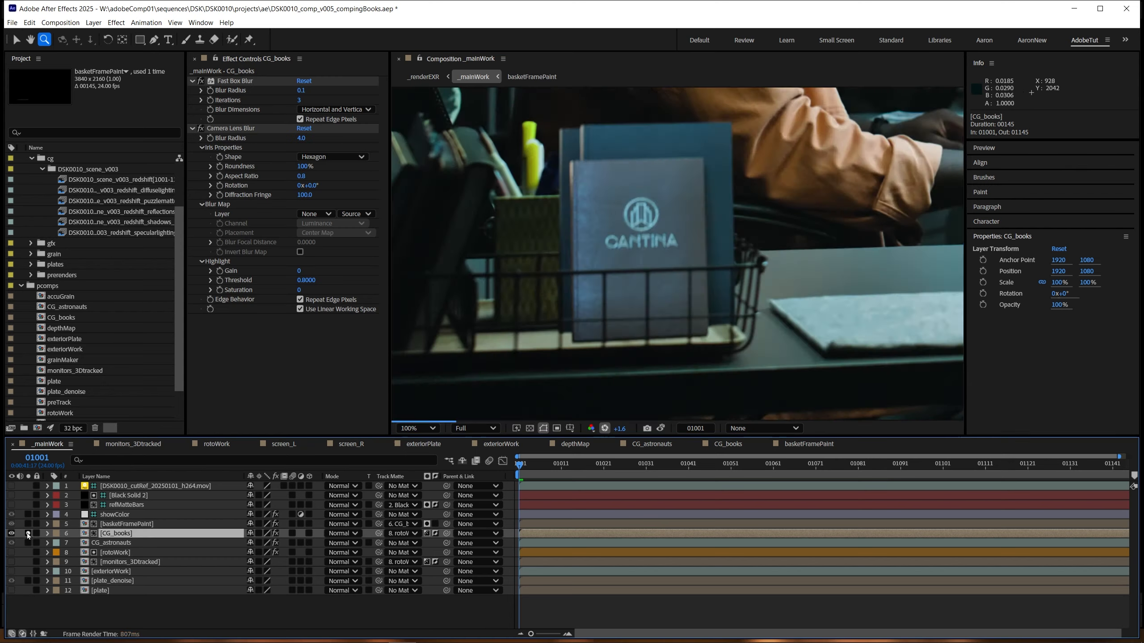
double_click(107, 537)
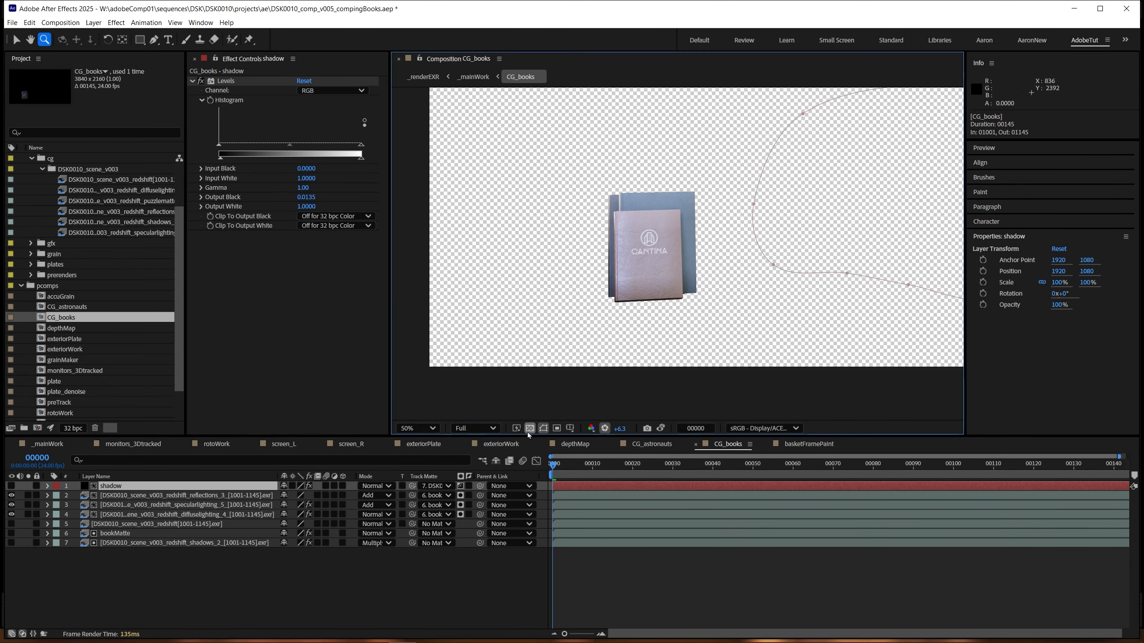
left_click_drag(609, 407, 633, 373)
left_click(26, 484)
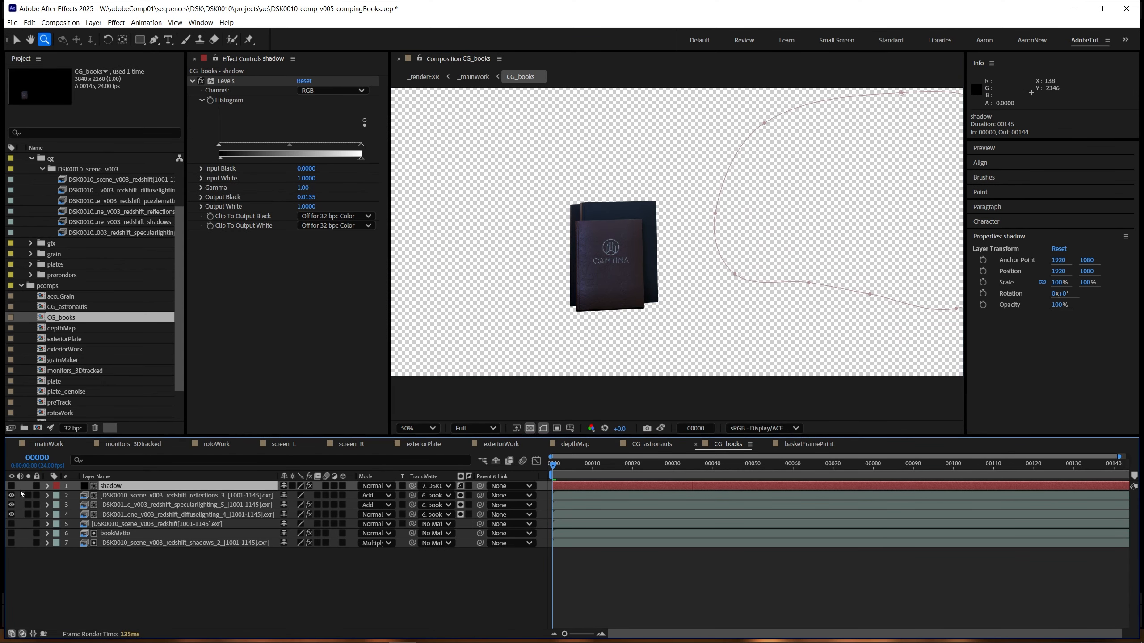
left_click(11, 486)
key("m")
left_click(100, 499)
key("Delete")
Step: Draw an eight-point RotoBezier mask on the shadow layer around the base of the books and feather it by about 127 pixels
left_click(140, 40)
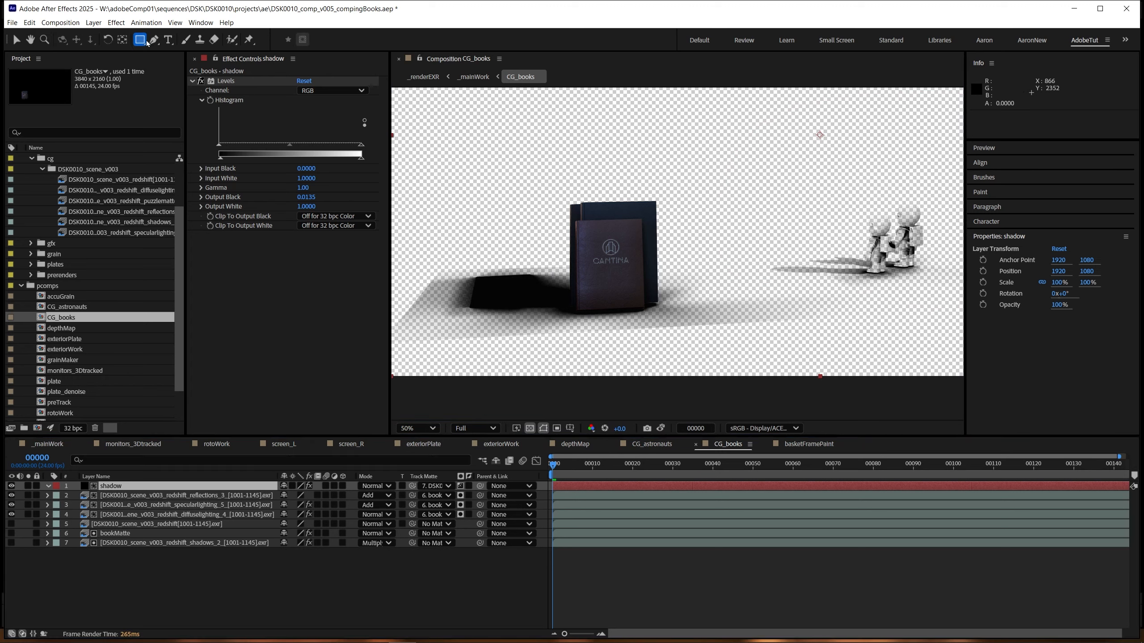
left_click(154, 40)
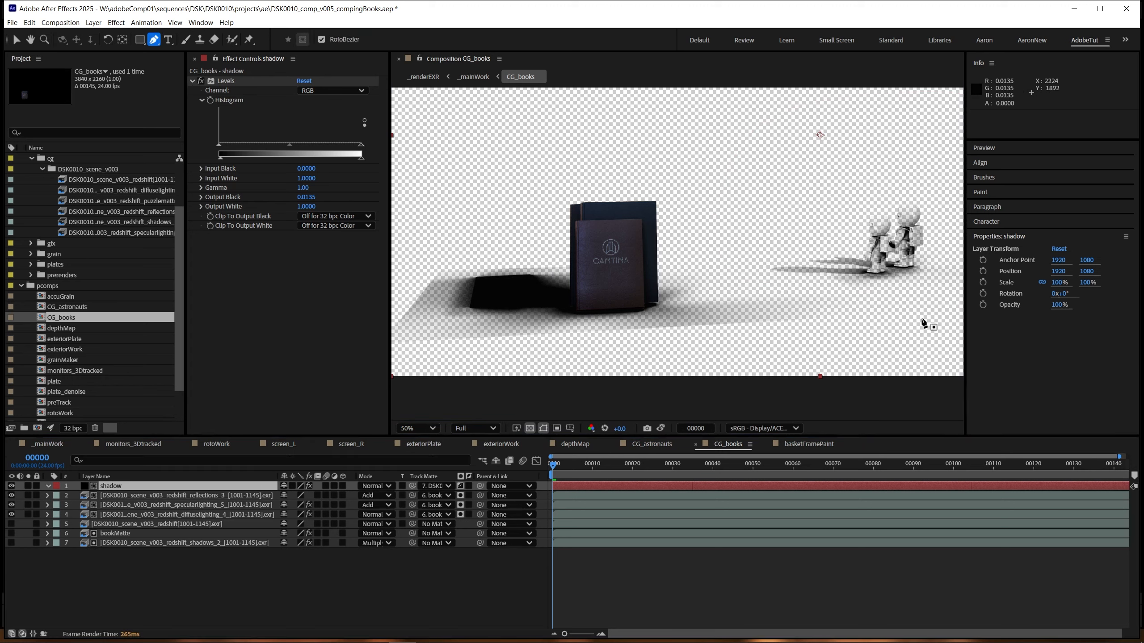
left_click(668, 282)
left_click(580, 286)
left_click(558, 297)
left_click(542, 317)
left_click(586, 326)
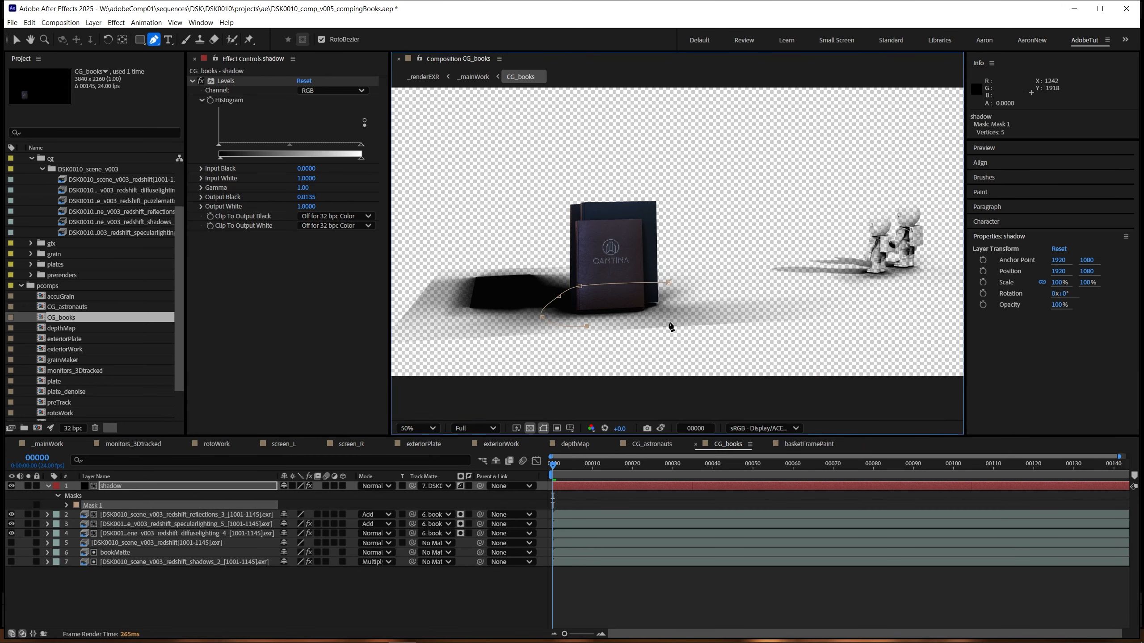
left_click_drag(669, 282, 669, 279)
key("f")
left_click_drag(295, 505, 319, 504)
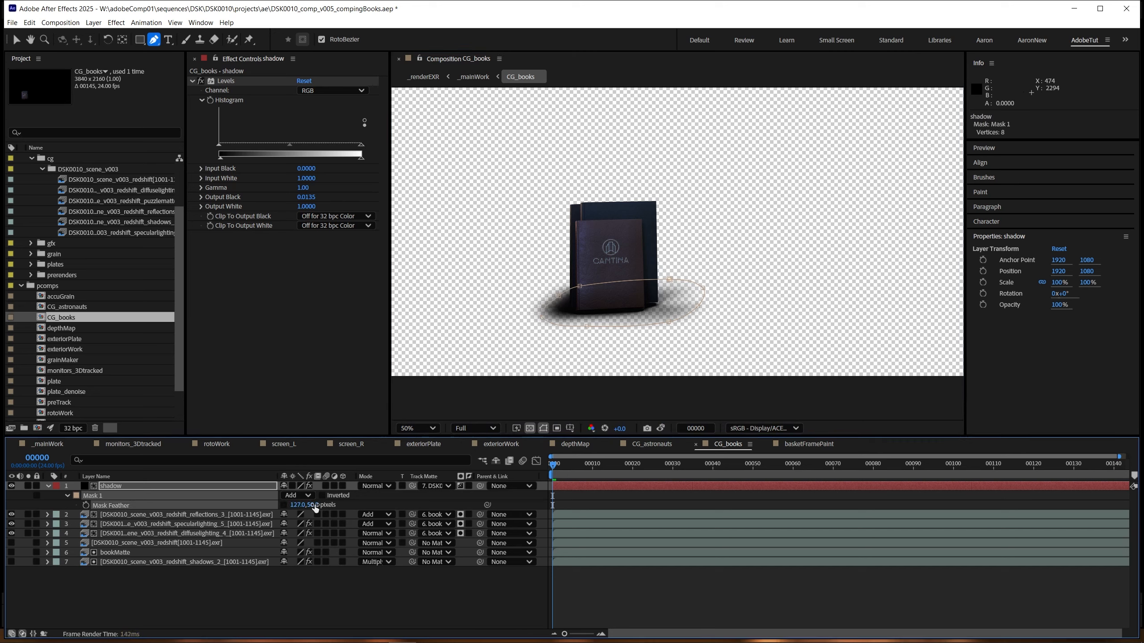
Step: Keyframe the shadow's mask path at the first frame and move the mask down at the last frame to follow the books
key("m")
left_click(86, 506)
key("End")
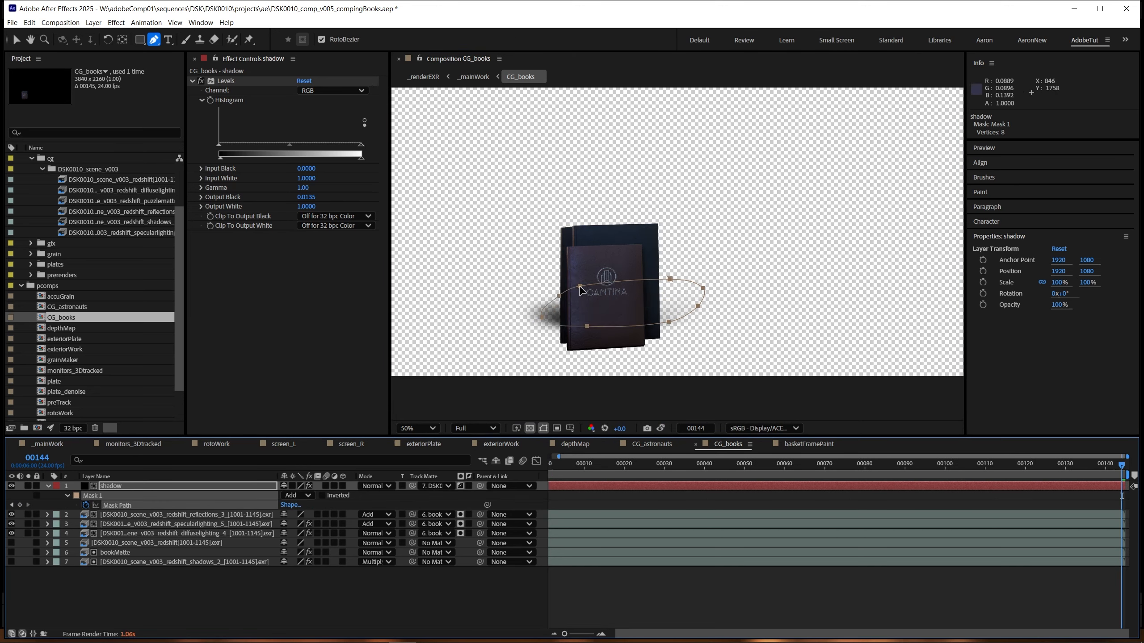
left_click_drag(579, 286, 577, 325)
key("Home")
key("End")
key("Home")
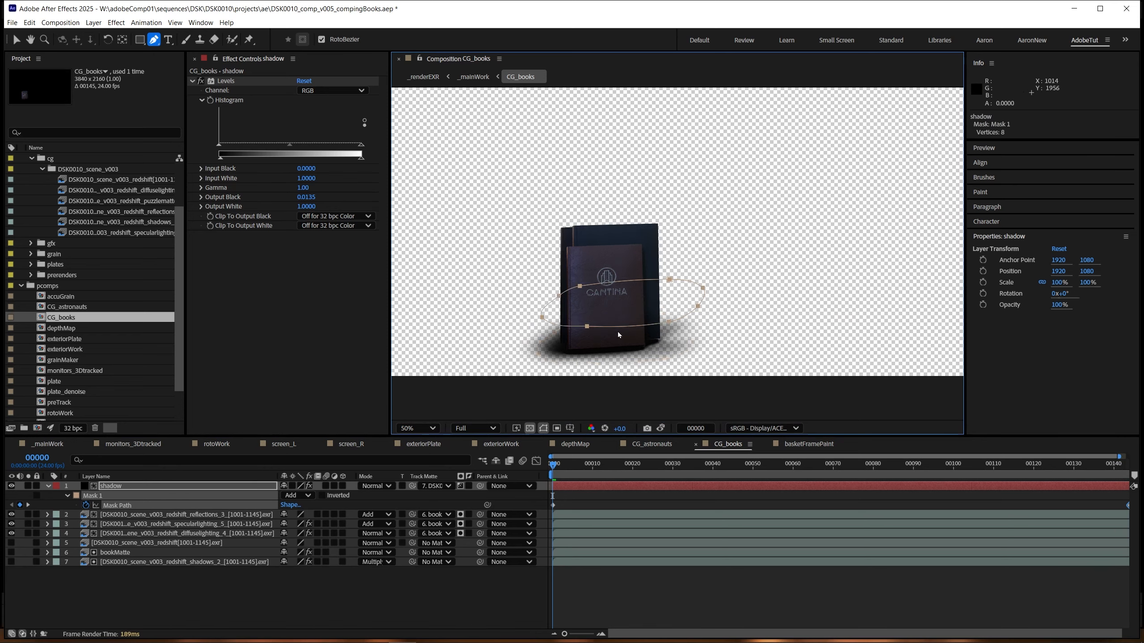
key("End")
key("Home")
key("End")
Step: Return to _mainWork and examine the book shadow in the basket with the viewer exposure raised to +9.0
key("Tab")
left_click(561, 340)
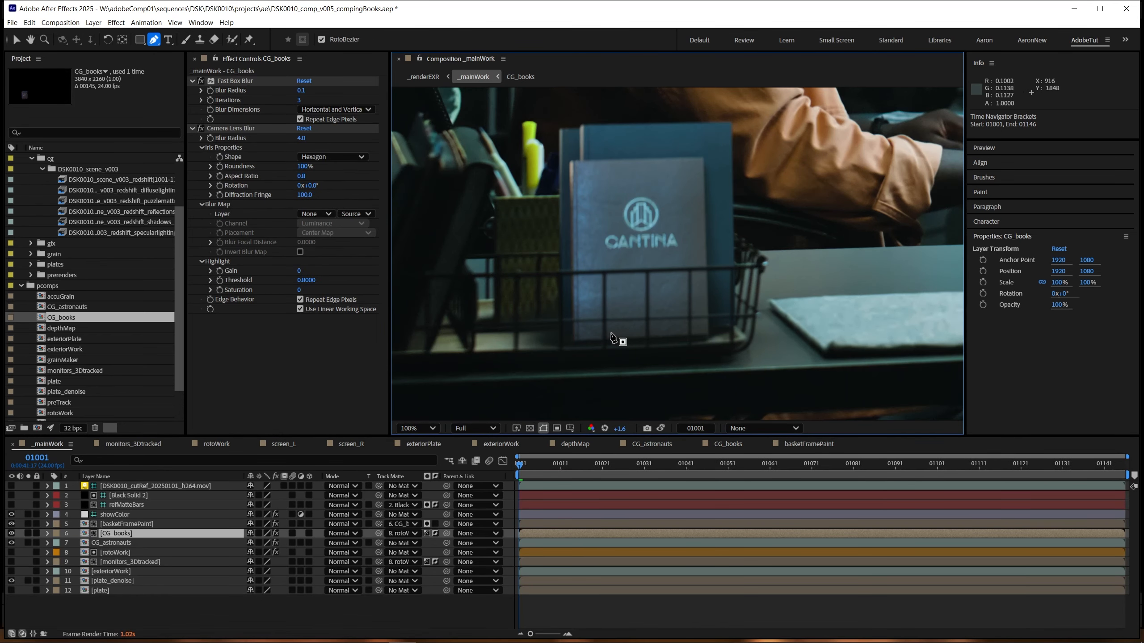
scroll(622, 335, "down", 1)
left_click_drag(647, 318, 629, 344)
left_click_drag(619, 428, 679, 422)
scroll(631, 331, "up", 1)
left_click_drag(629, 330, 595, 373)
left_click_drag(621, 428, 963, 404)
left_click(135, 533)
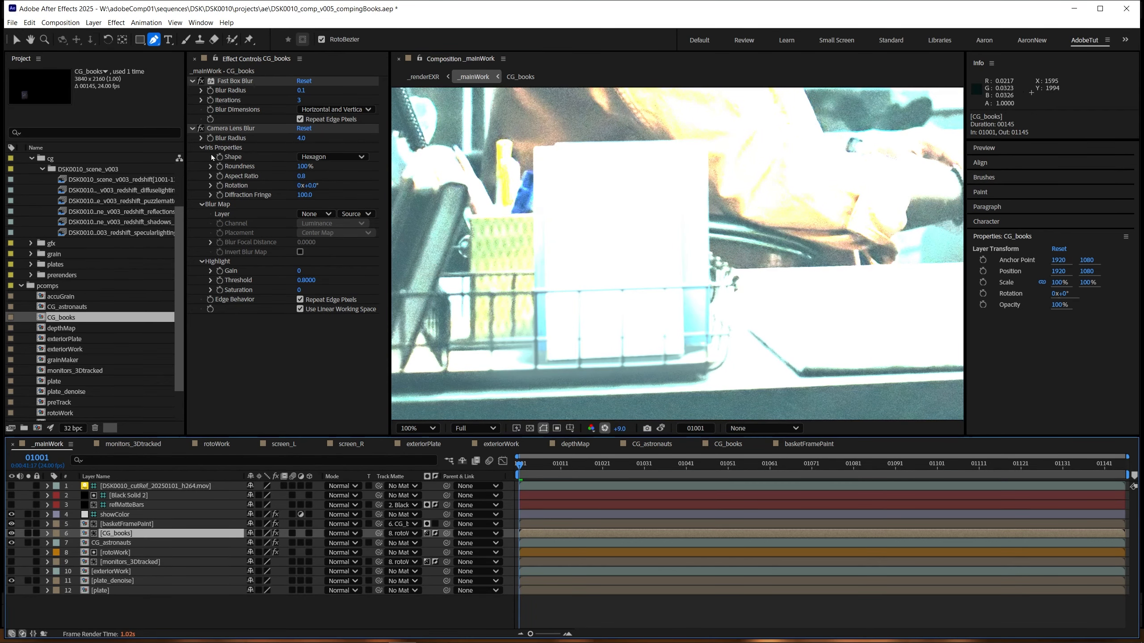
Step: Try a different Levels Output Black on the shadow layer in CG_books, undo it and return to _mainWork
double_click(120, 536)
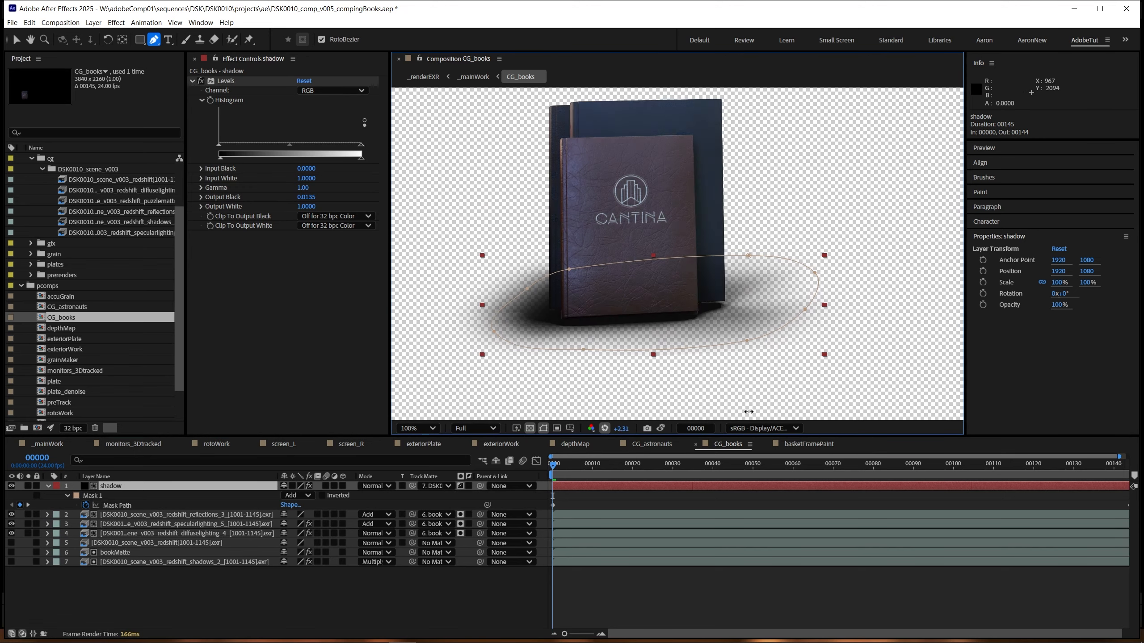
left_click_drag(309, 198, 306, 198)
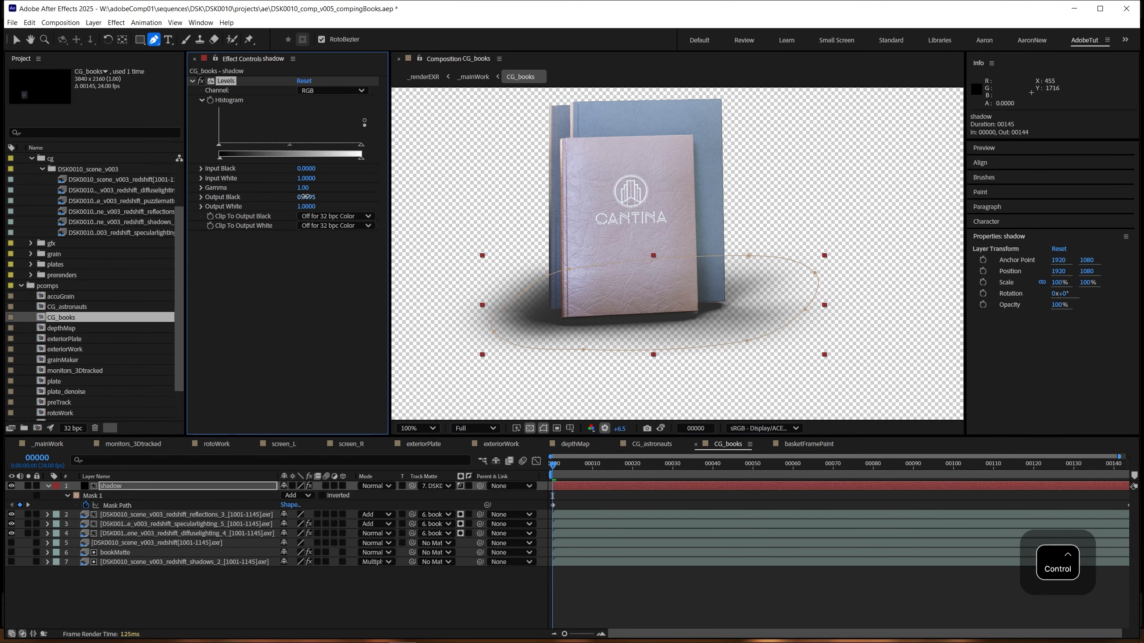
key("ctrl+z")
key("Tab")
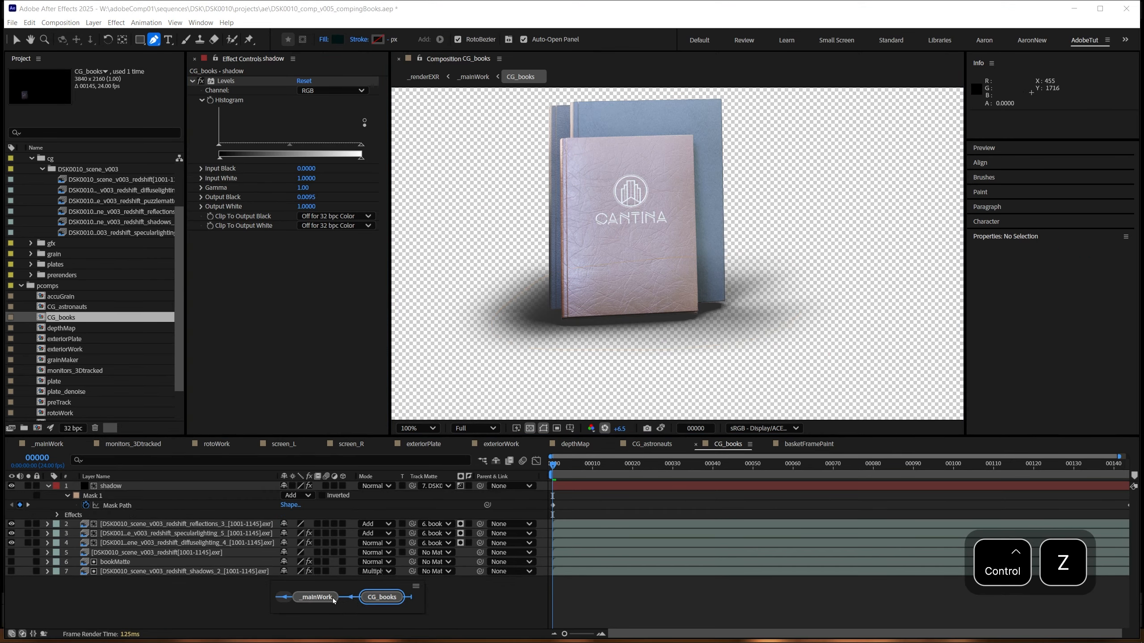
left_click(333, 599)
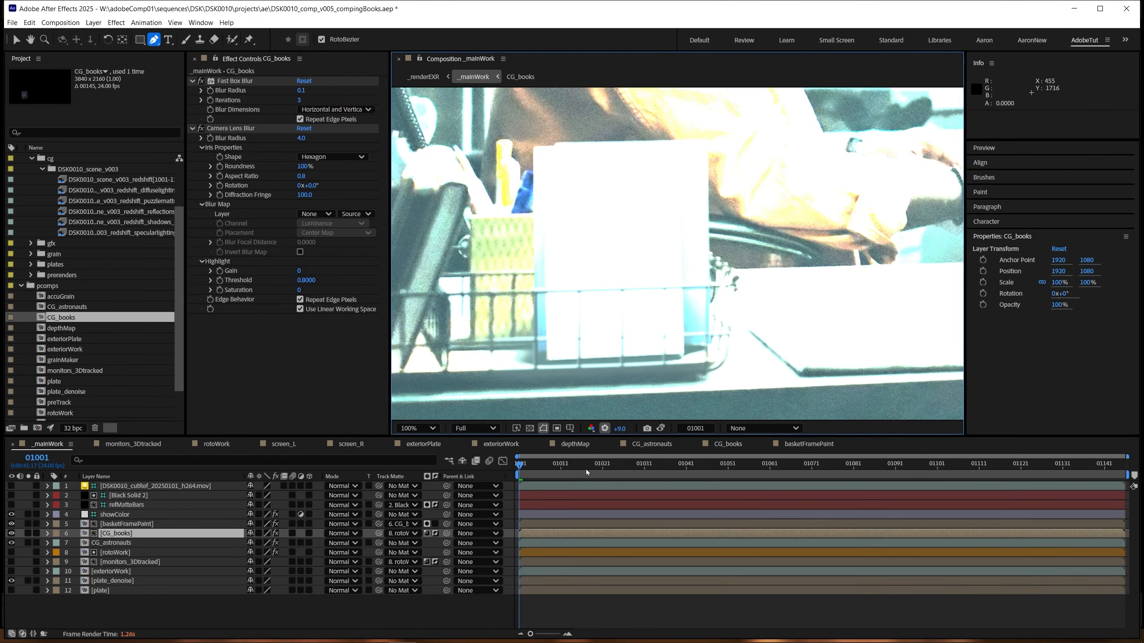
Step: Reset the viewer exposure and examine the books within the whole _mainWork frame in the enlarged viewer
left_click_drag(622, 428, 609, 435)
left_click(605, 430)
scroll(647, 334, "down", 1)
left_click_drag(667, 354, 630, 368)
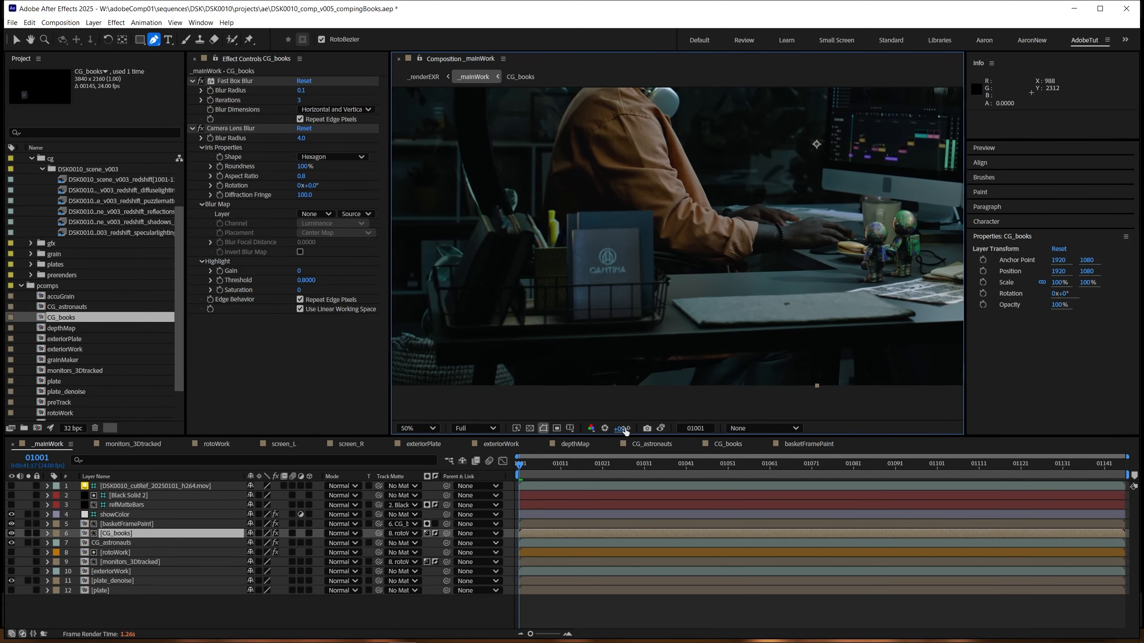
left_click_drag(621, 429, 629, 429)
left_click_drag(670, 297, 582, 344)
key("shift+/")
left_click(604, 428)
key("grave")
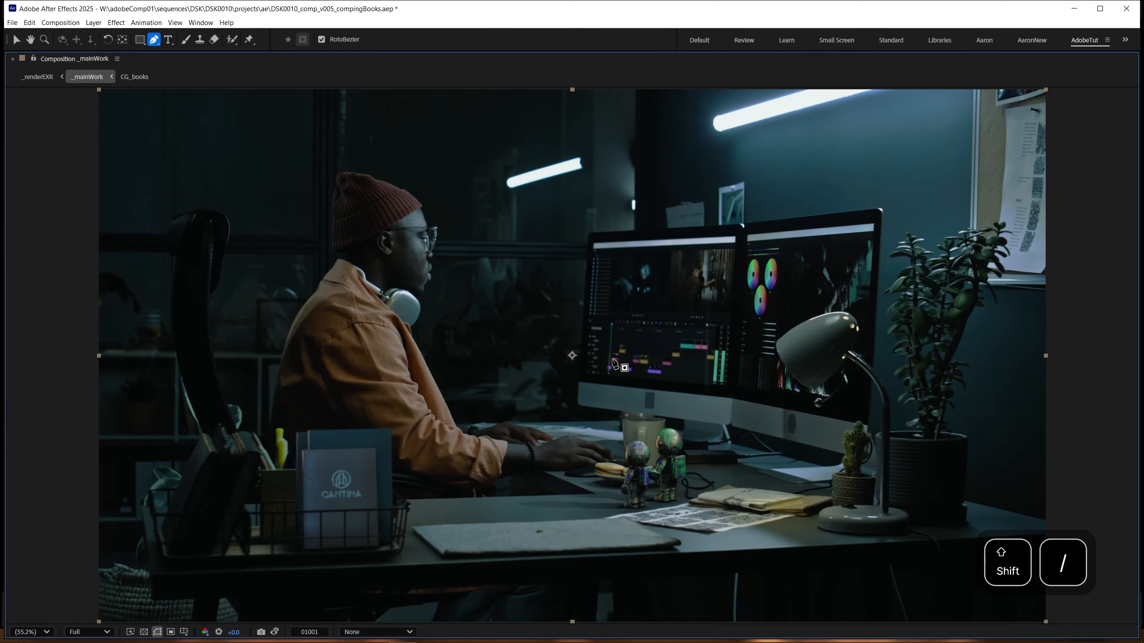
key("grave")
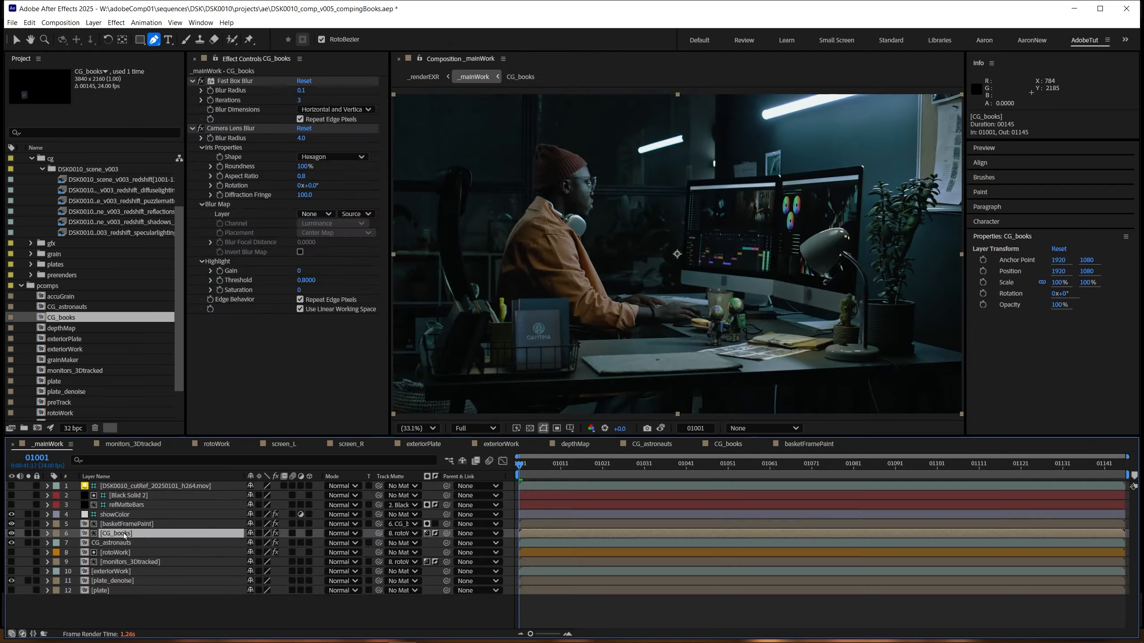
Step: Undo the Levels change on the diffuse lighting pass in CG_books and isolate the specular and diffuse passes in turn to compare them
double_click(107, 533)
left_click(151, 543)
key("ctrl+z")
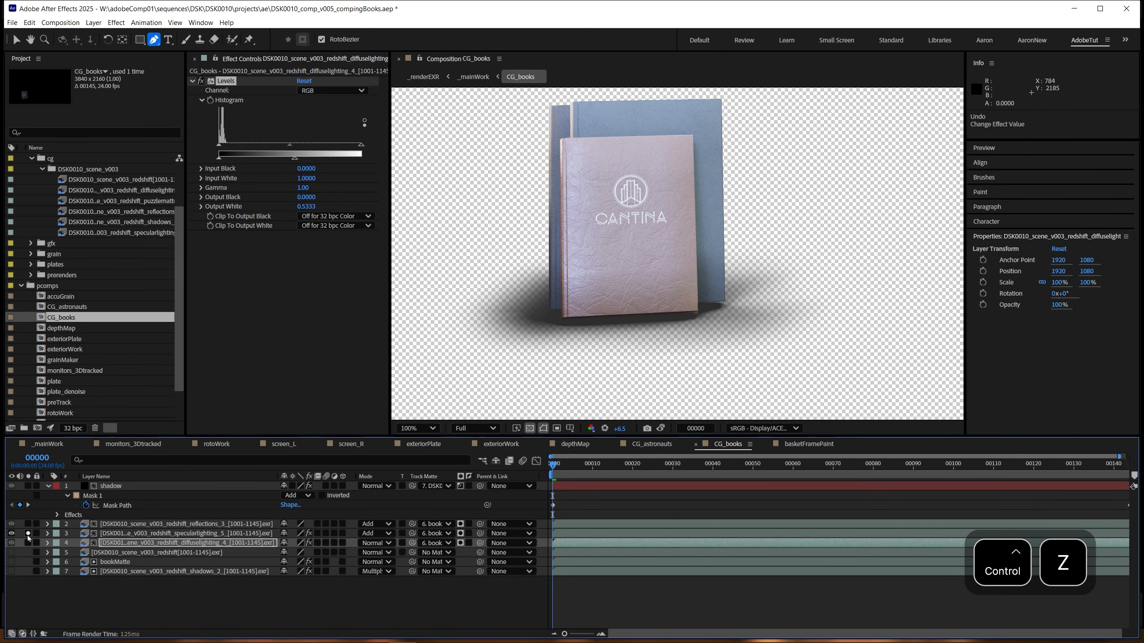
left_click(28, 543)
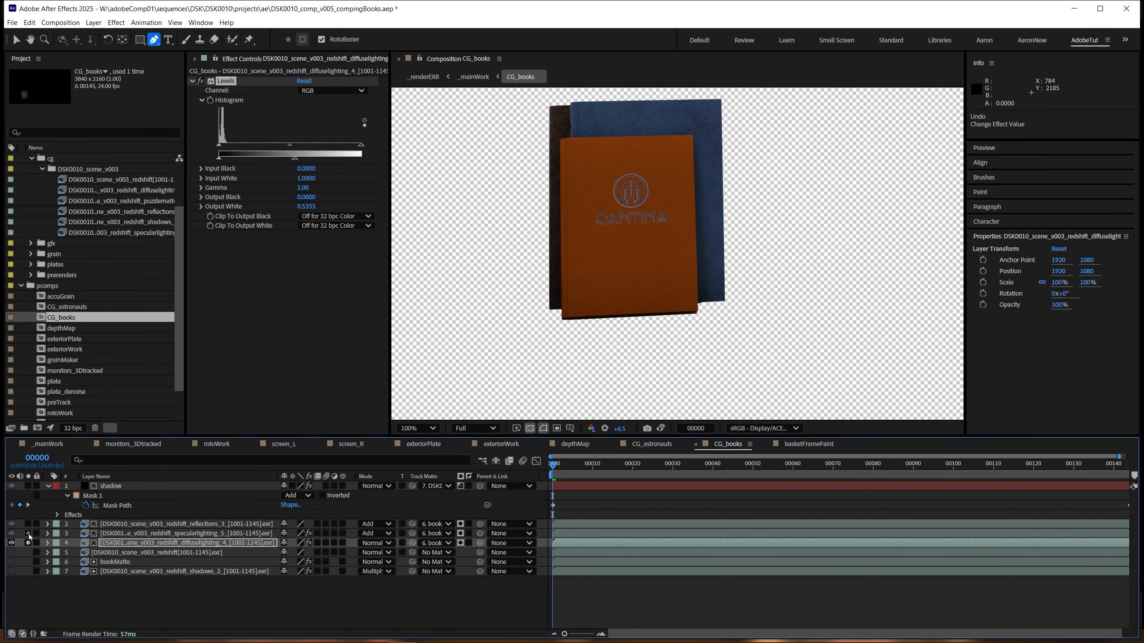
left_click(29, 534)
left_click_drag(28, 534, 28, 543)
Step: Set the Levels Output White of the specular lighting pass to 0.5490, checking the pass on and off, and return to _mainWork
left_click(110, 534)
left_click(11, 533)
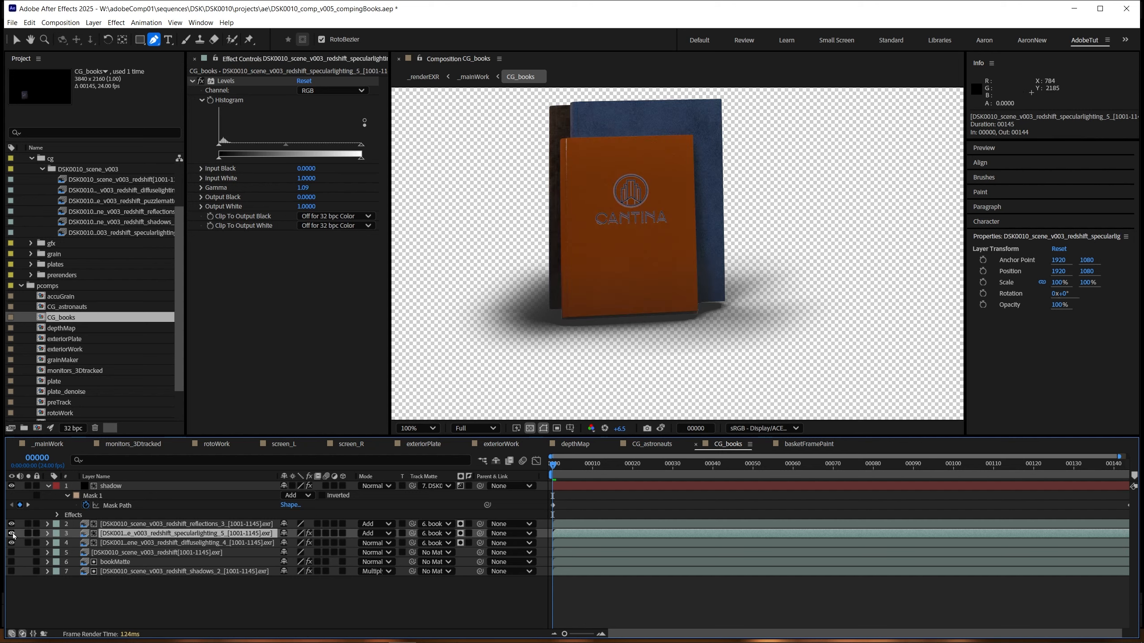
left_click(12, 534)
left_click_drag(361, 157, 292, 165)
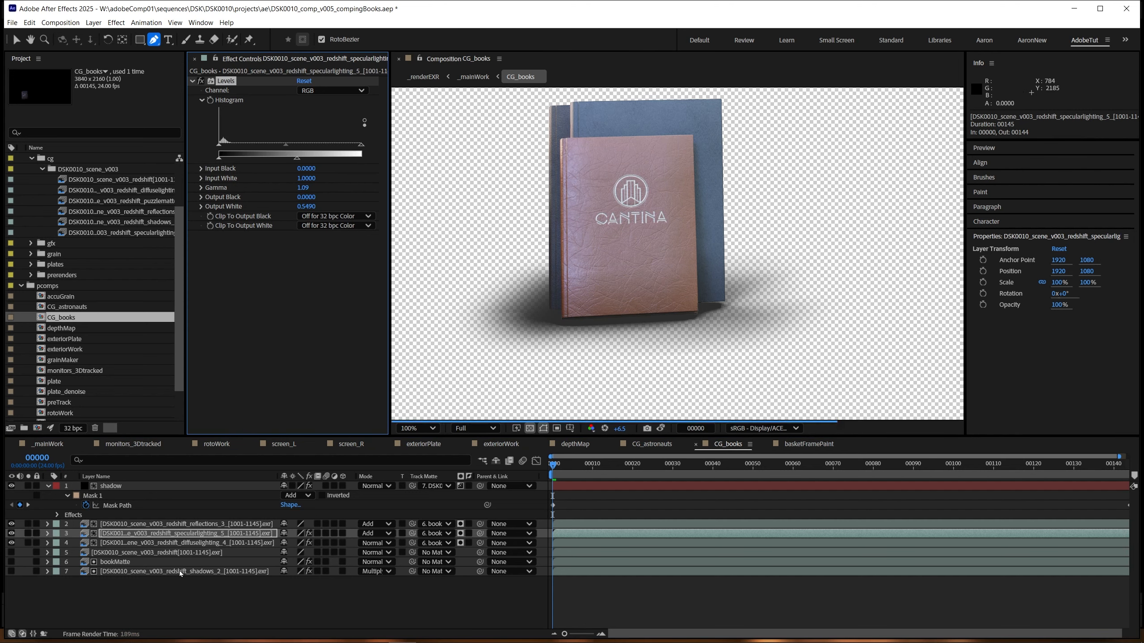
left_click(134, 595)
key("shift+Escape")
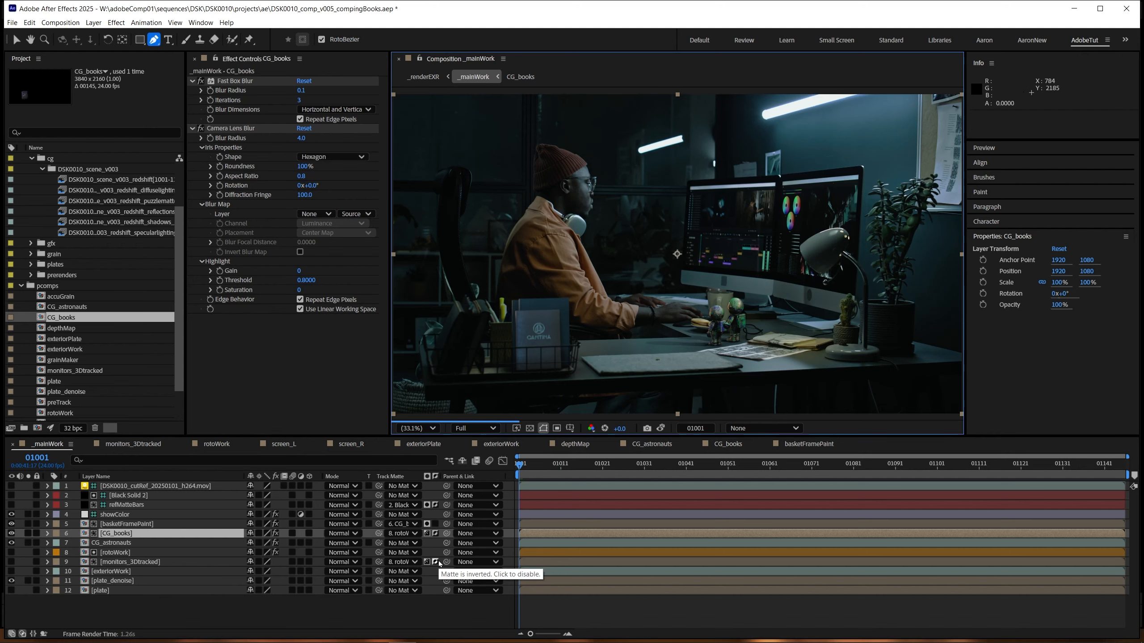
Step: Examine the books' brightness against the whole _mainWork frame in the enlarged viewer
key("grave")
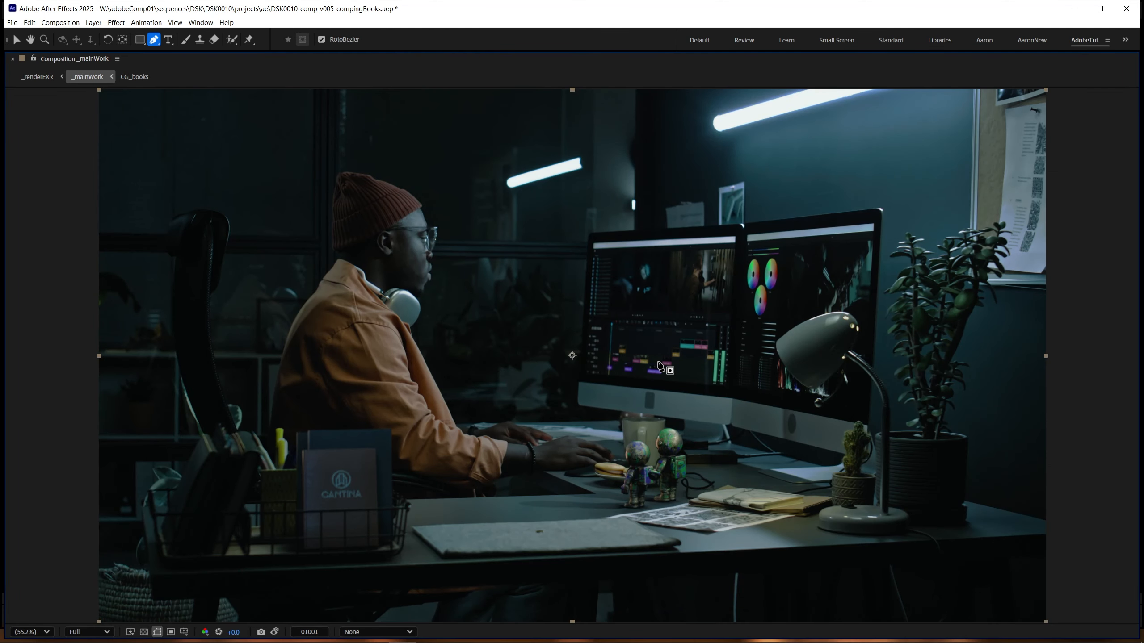
key("shift+slash")
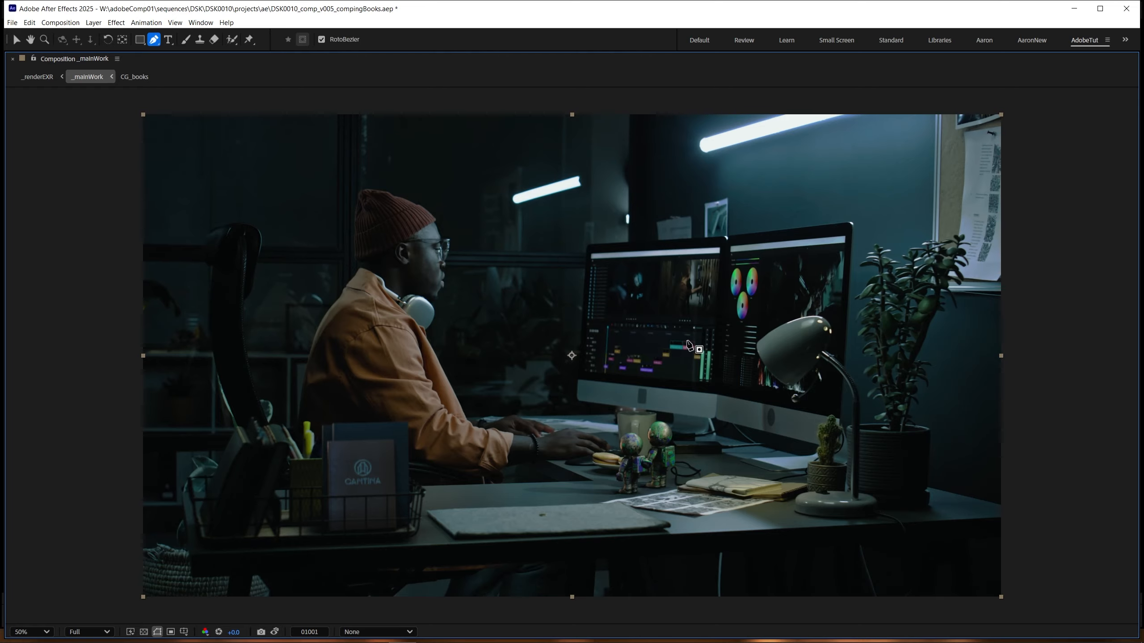
key("grave")
Step: Raise the viewer exposure to +8.8 and examine the books, the basket and the astronauts on the desk up close
key("z")
left_click(496, 364)
left_click_drag(631, 373, 634, 338)
left_click_drag(622, 429, 1013, 370)
left_click_drag(535, 342, 584, 306)
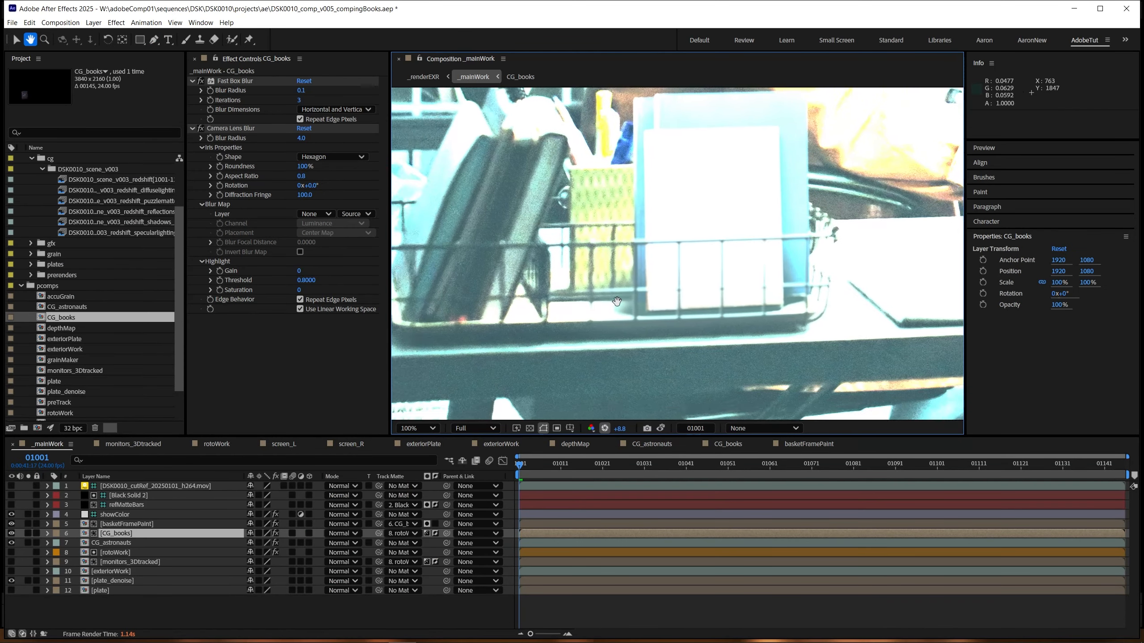
left_click(639, 360)
left_click_drag(640, 366, 533, 322)
left_click_drag(487, 125, 480, 256)
left_click_drag(579, 135, 551, 297)
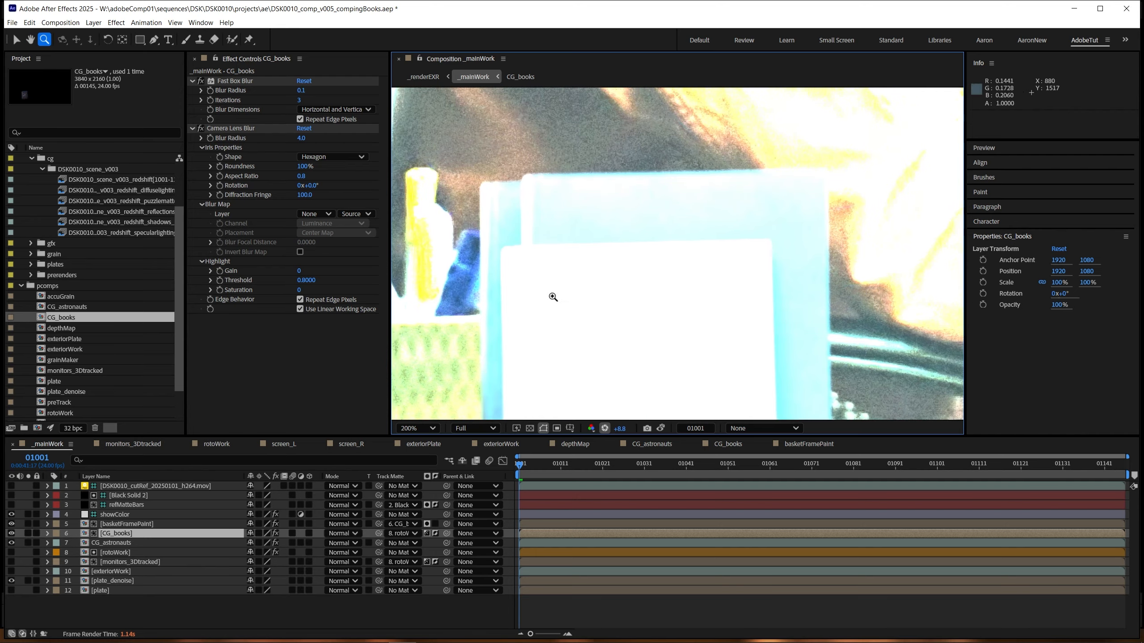
left_click_drag(680, 356, 617, 221)
left_click_drag(745, 360, 635, 222)
left_click_drag(878, 212, 376, 319)
left_click_drag(748, 257, 665, 331)
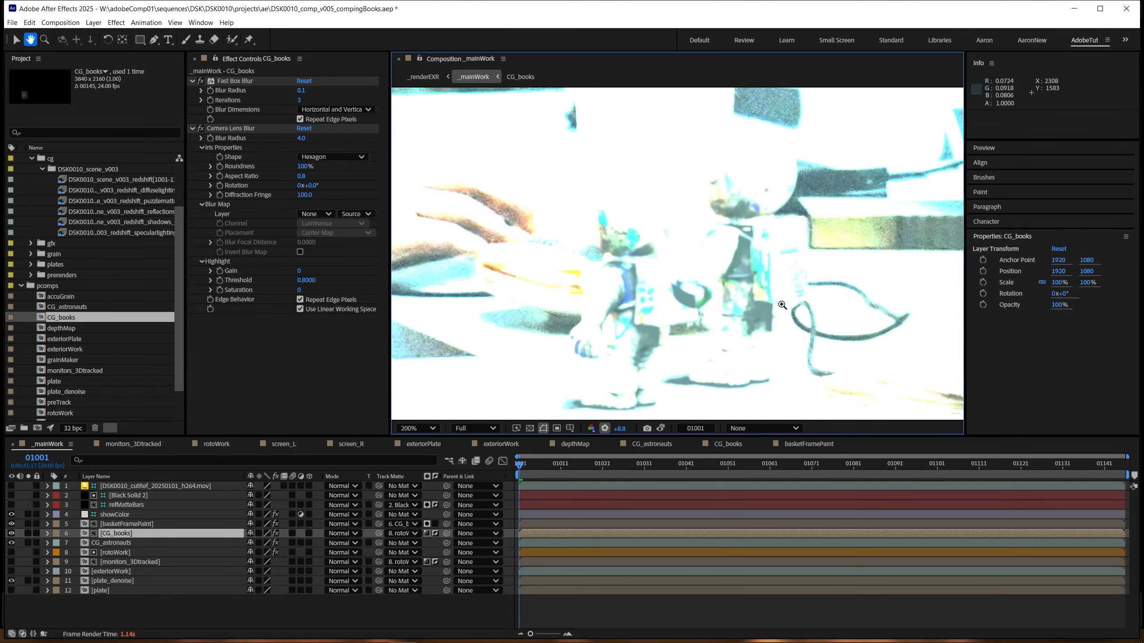
Step: Examine the astronauts and books at viewer exposure +2.5, and the books' base behind the basket wires at +8.4
left_click_drag(620, 431, 288, 454)
scroll(531, 318, "down", 2)
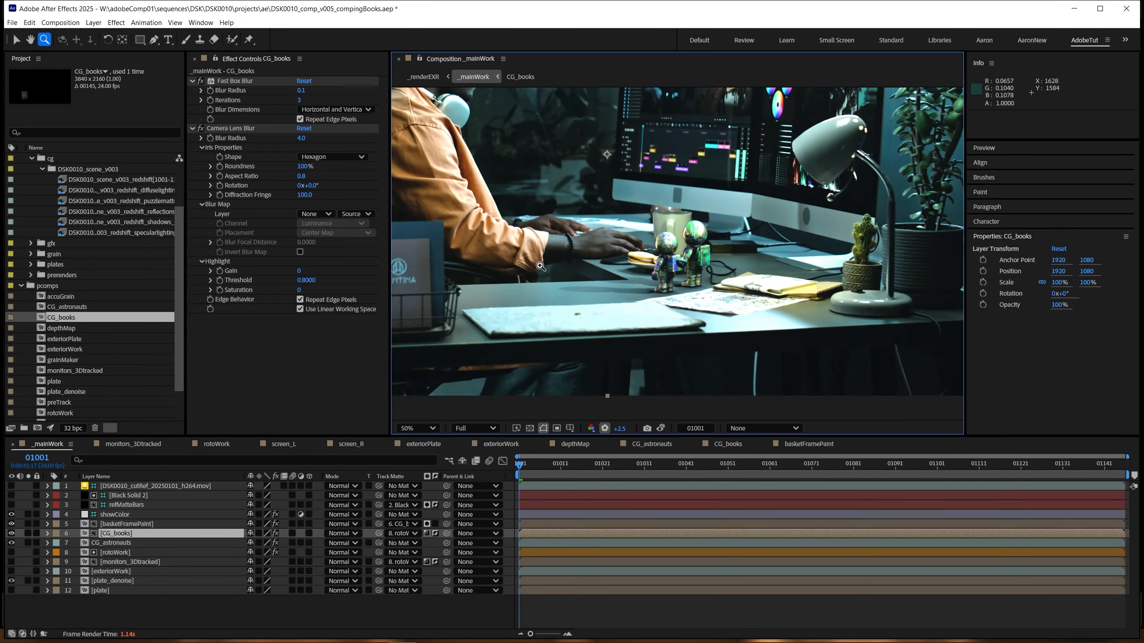
left_click_drag(518, 315, 684, 226)
scroll(586, 234, "up", 1)
left_click_drag(464, 216, 620, 352)
left_click_drag(619, 430, 927, 426)
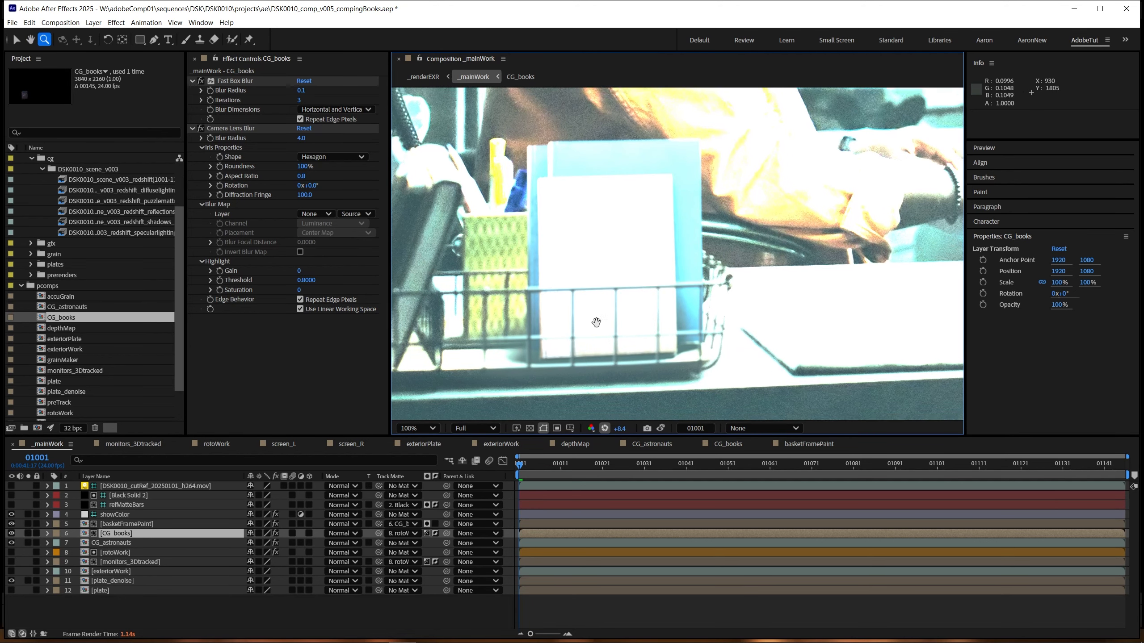
left_click(635, 330)
left_click_drag(619, 362, 611, 326)
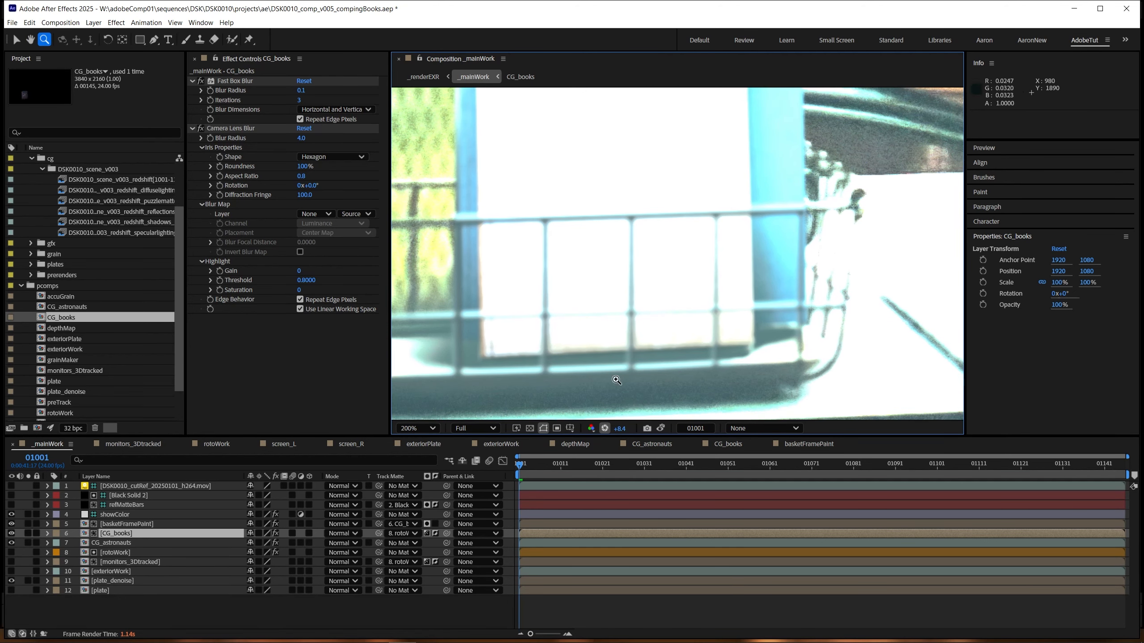
Step: Reset the viewer exposure and examine the full _mainWork composite in the enlarged viewer
left_click(605, 429)
key("shift+slash")
key("grave")
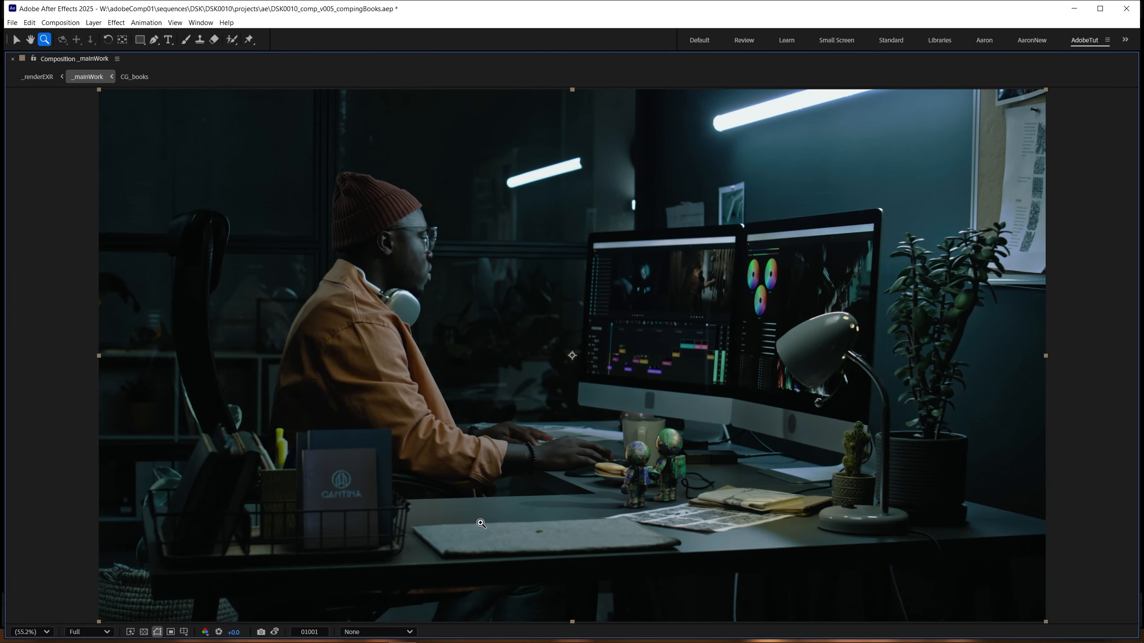
key("comma")
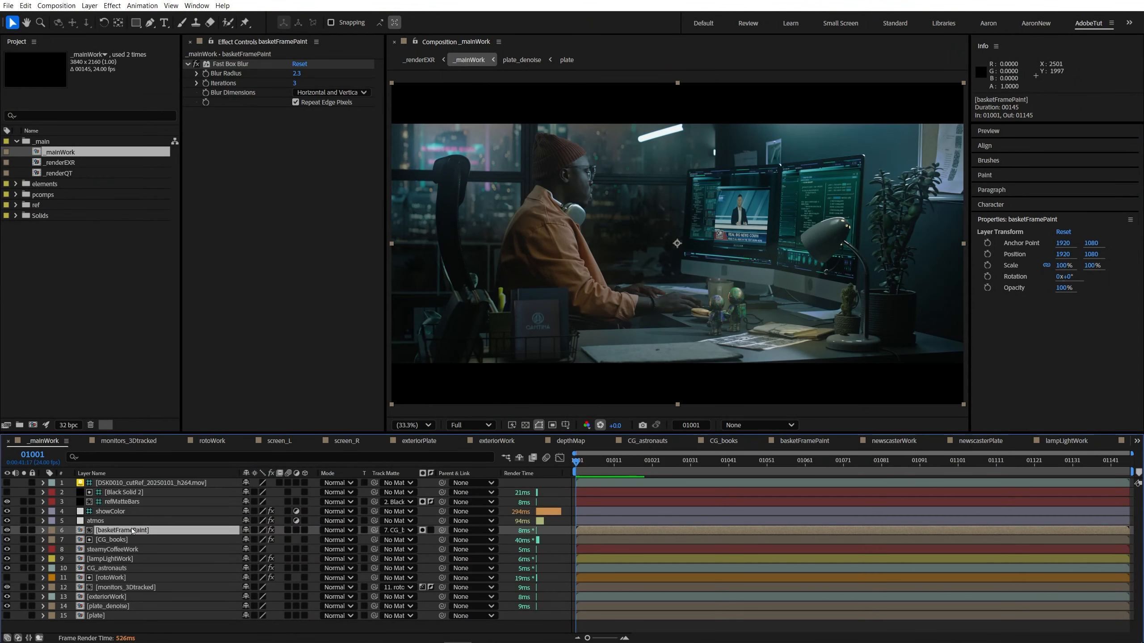
Step: Switch to File Explorer's models folder and import snakePlant_cg_v001.gltf into the After Effects project
mouse_move(153, 632)
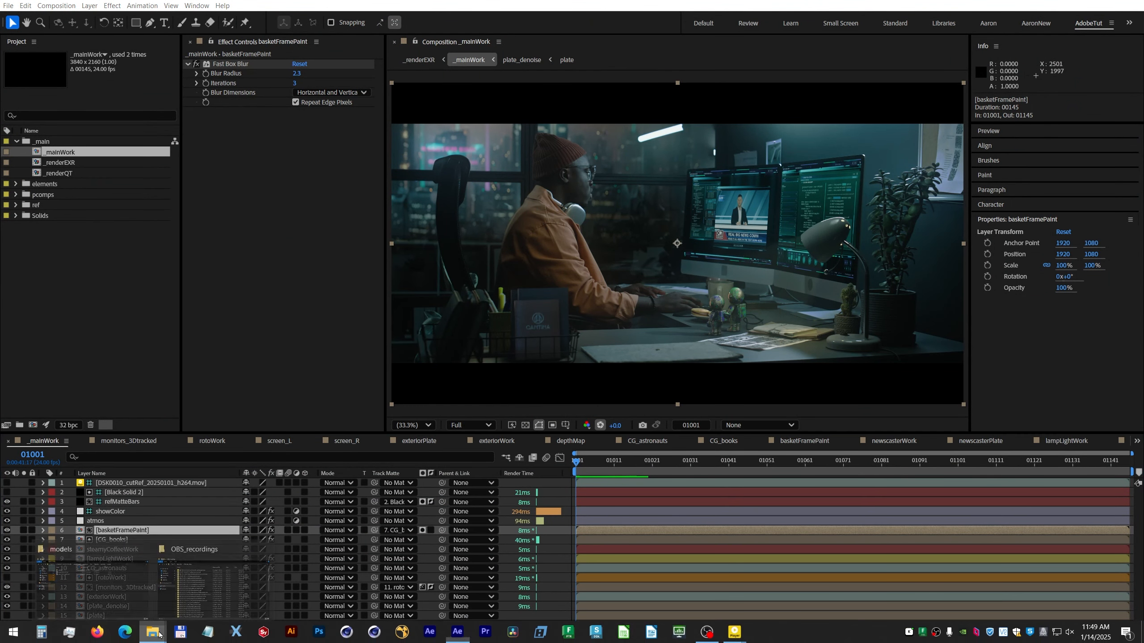
left_click(84, 579)
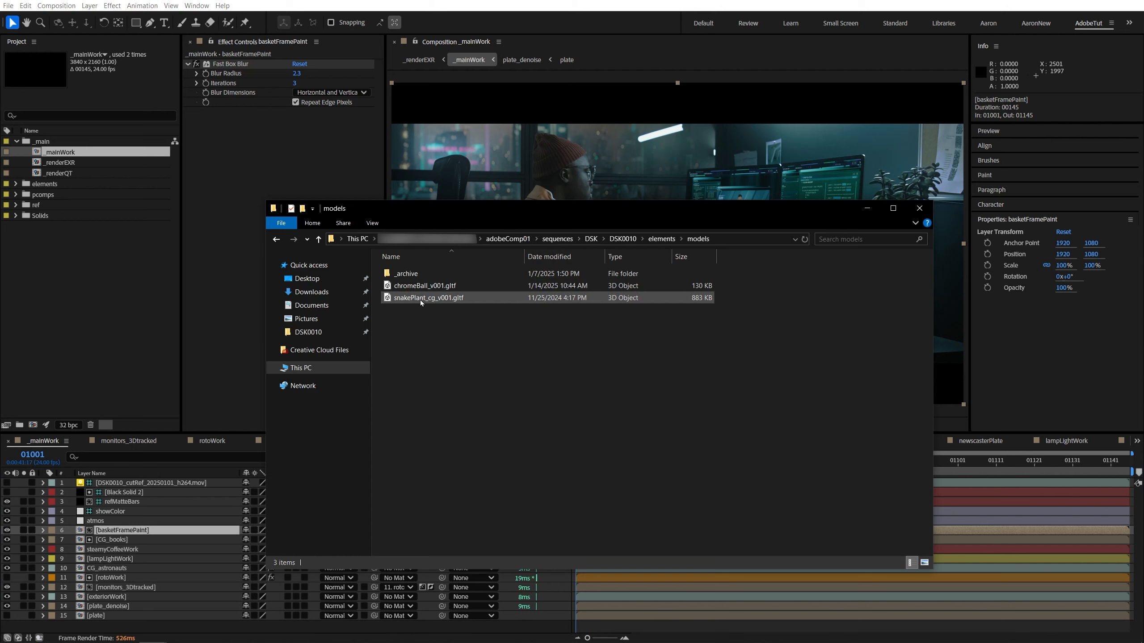
left_click_drag(421, 302, 90, 275)
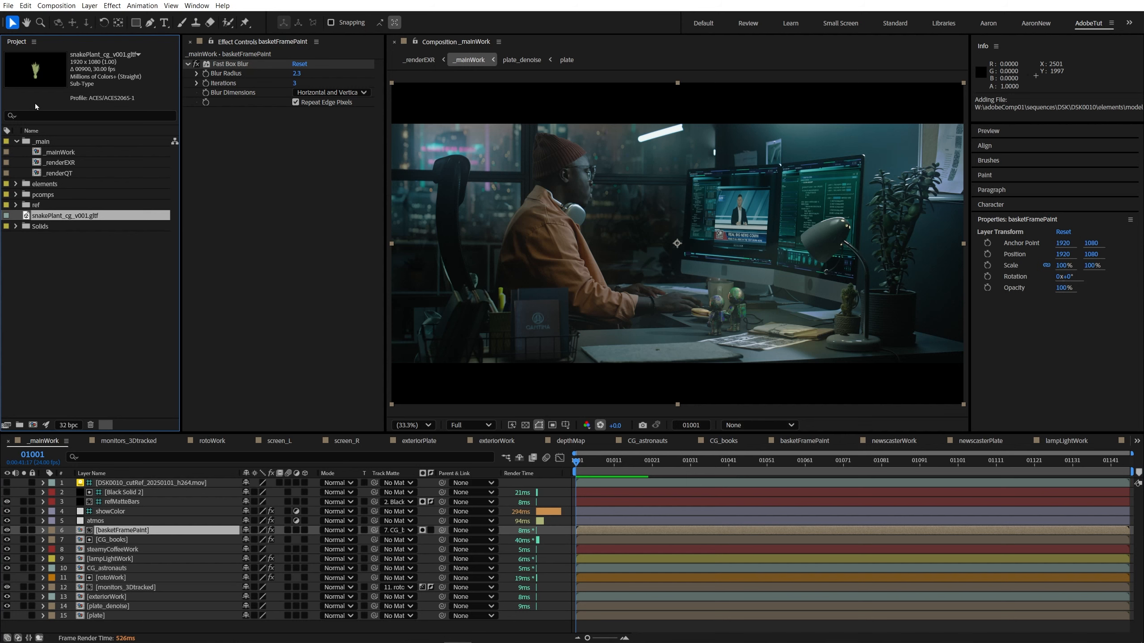
Step: Preview the snakePlant_cg_v001.gltf footage in an enlarged viewer and close the preview
double_click(65, 216)
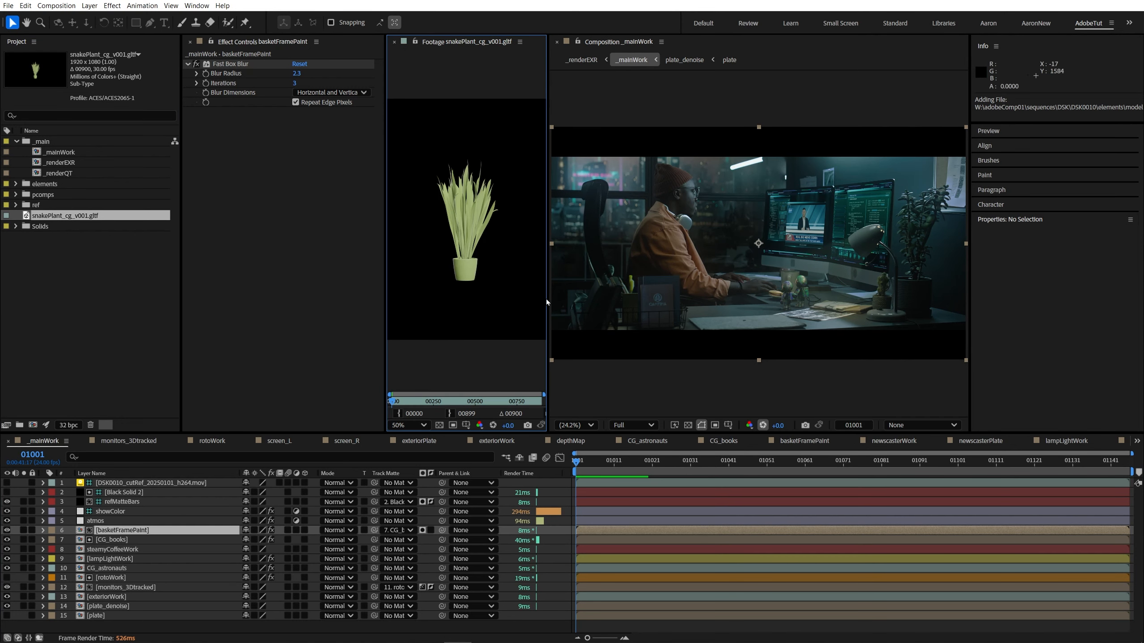
left_click_drag(550, 302, 839, 303)
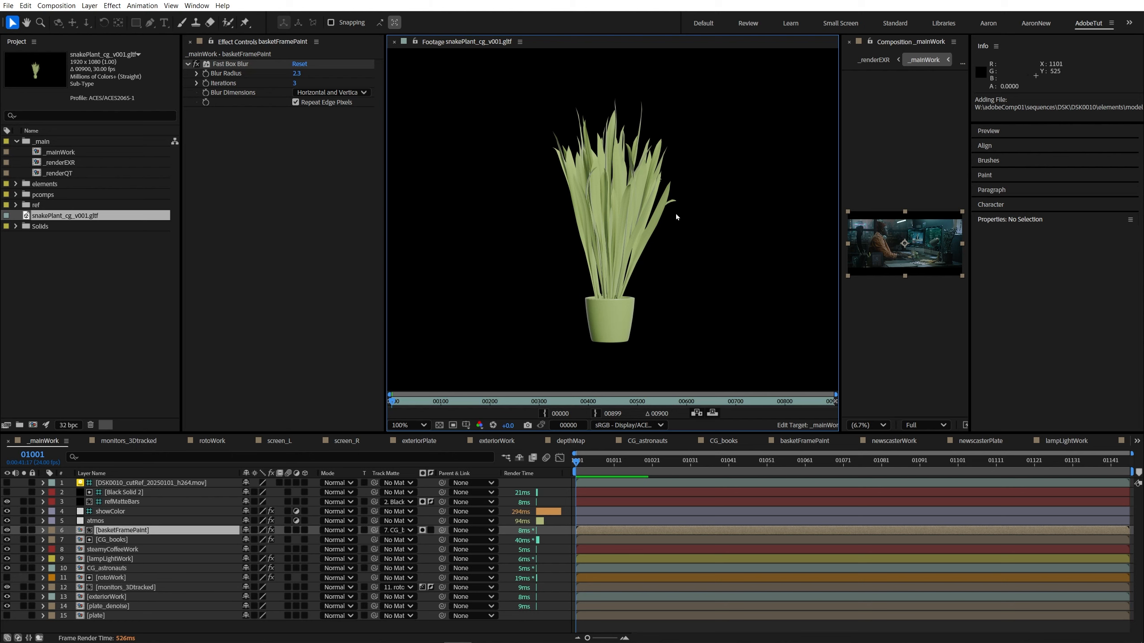
left_click(394, 42)
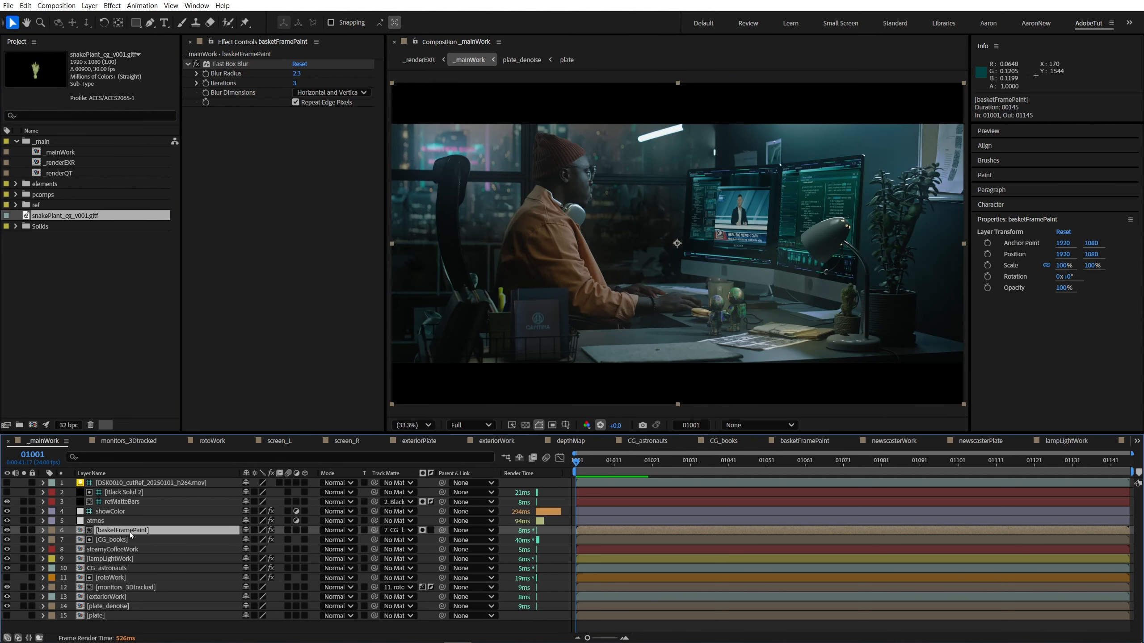
Step: Create a comp-sized solid above basketFramePaint in _mainWork and pre-compose it as CGplantWork, leaving its attributes in _mainWork
key("ctrl+y")
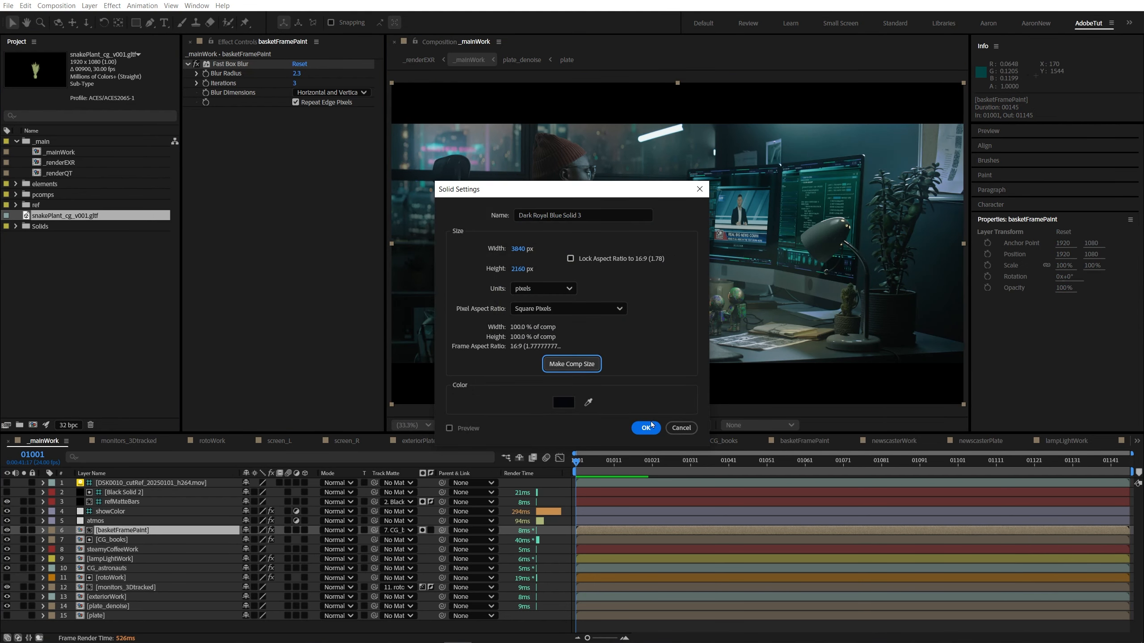
left_click(645, 427)
key("ctrl+shift+c")
type("CGplantWork")
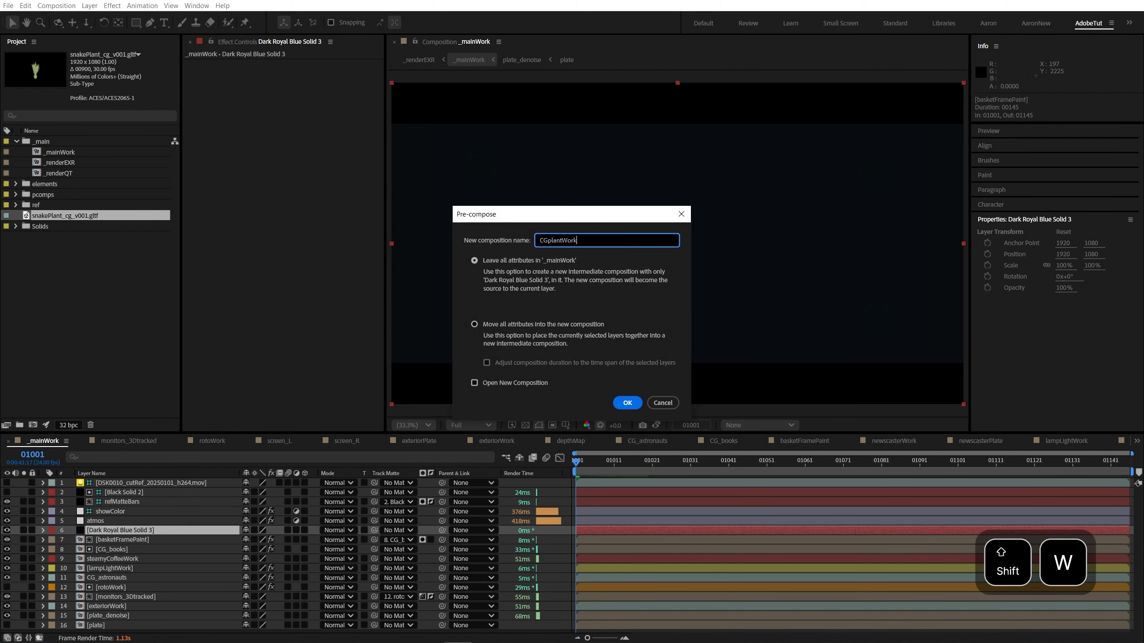
key("Return")
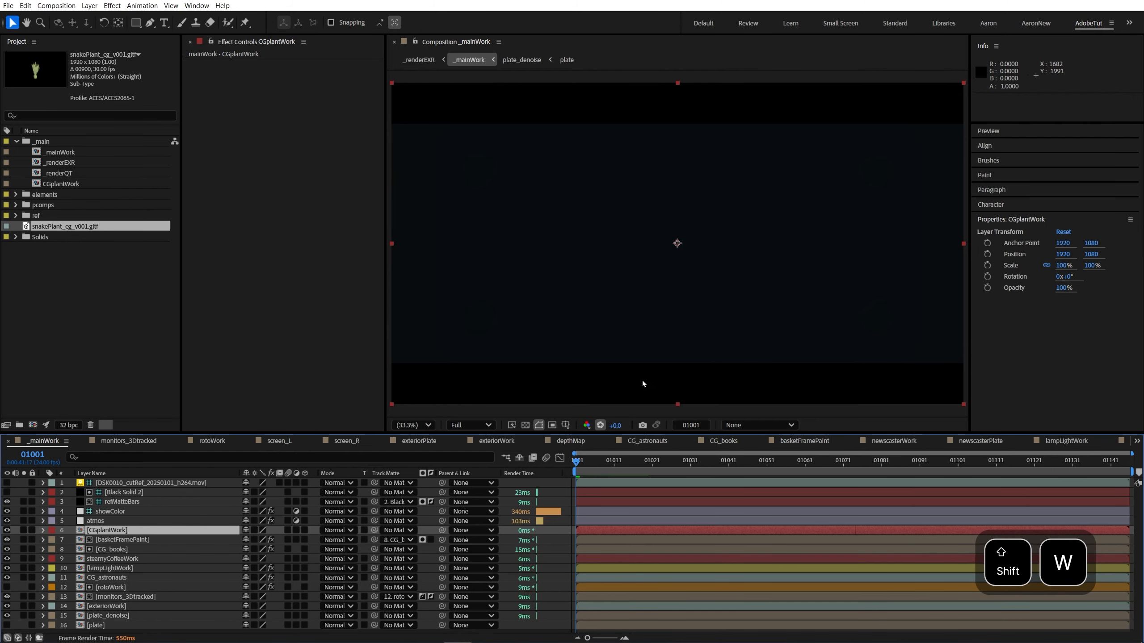
Step: Add snakePlant_cg_v001.gltf above the solid in CGplantWork, accepting the Advanced 3D renderer and the model settings at 100% object scale
double_click(120, 530)
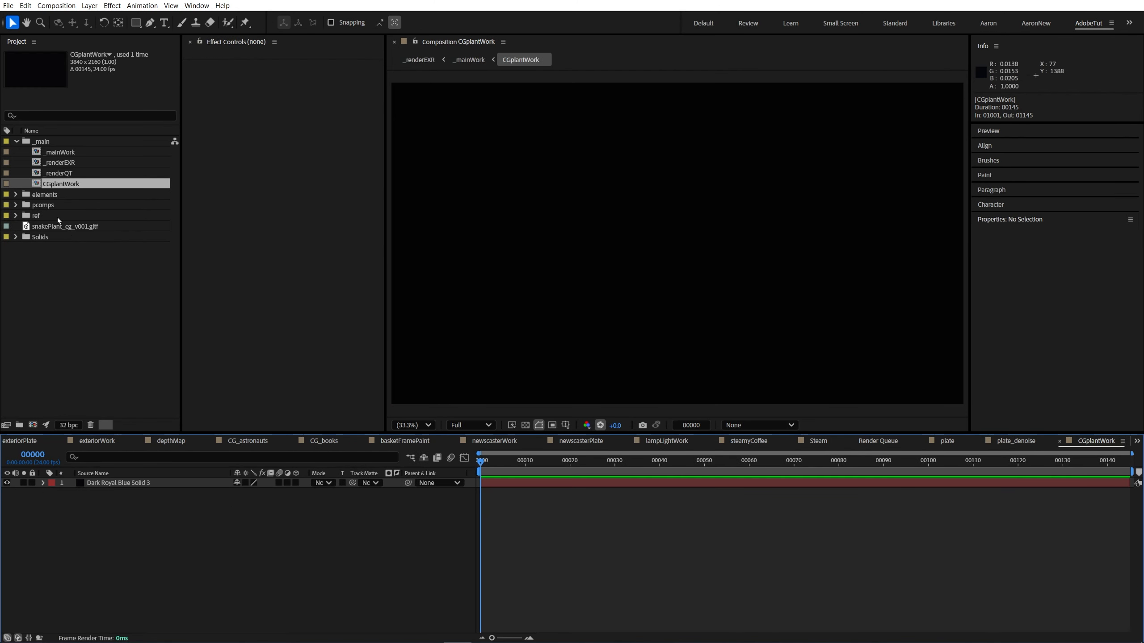
left_click_drag(65, 226, 120, 485)
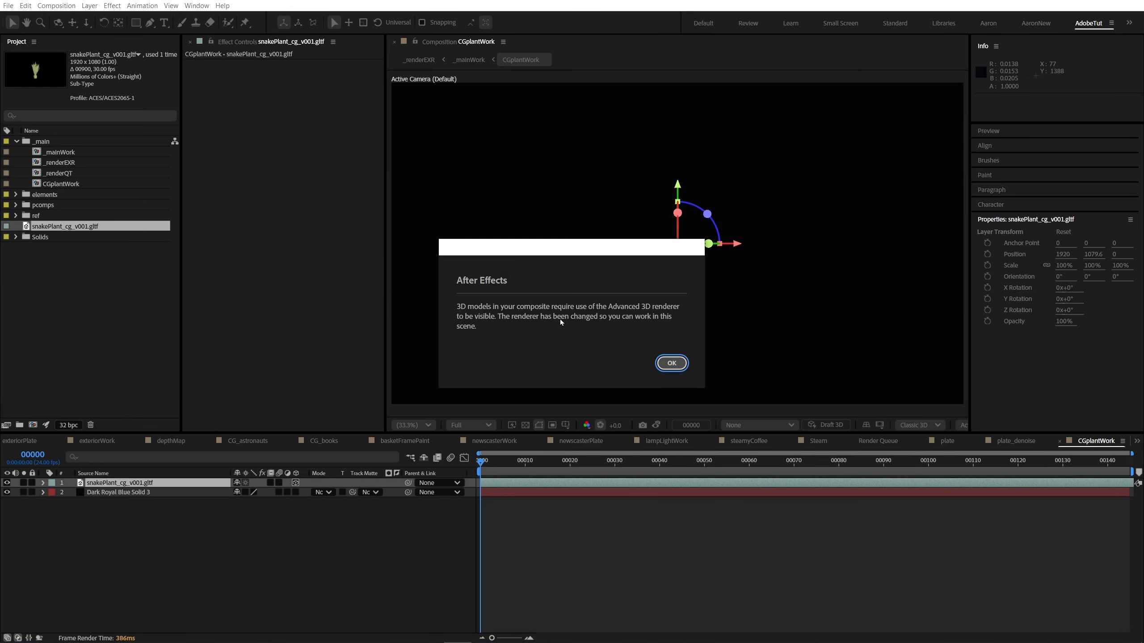
left_click(671, 363)
left_click_drag(574, 206, 580, 209)
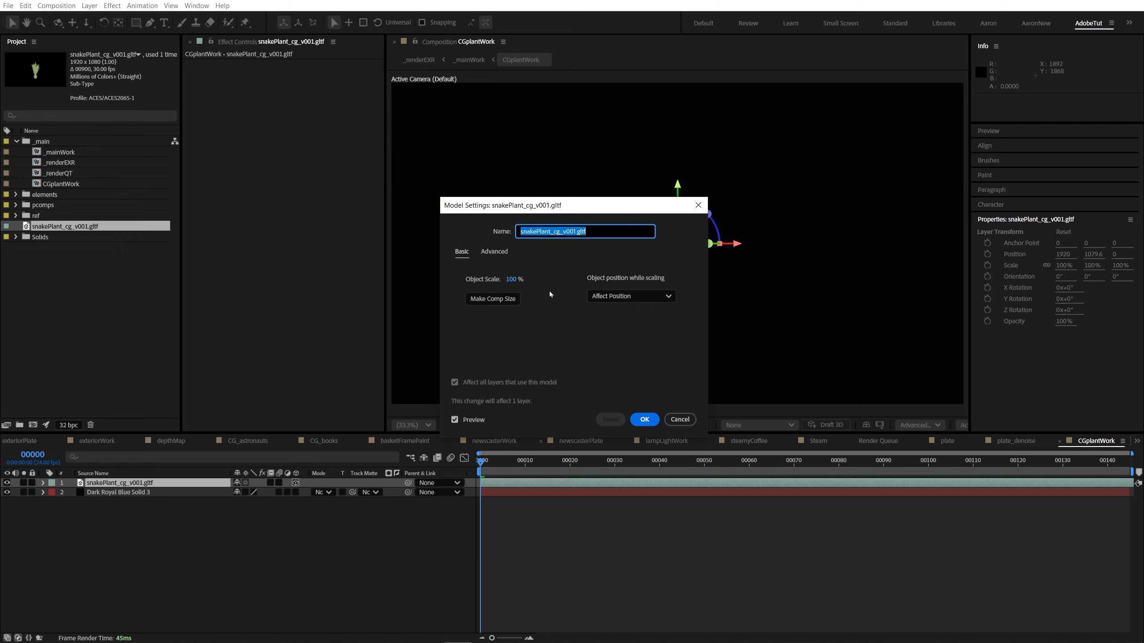
left_click(644, 419)
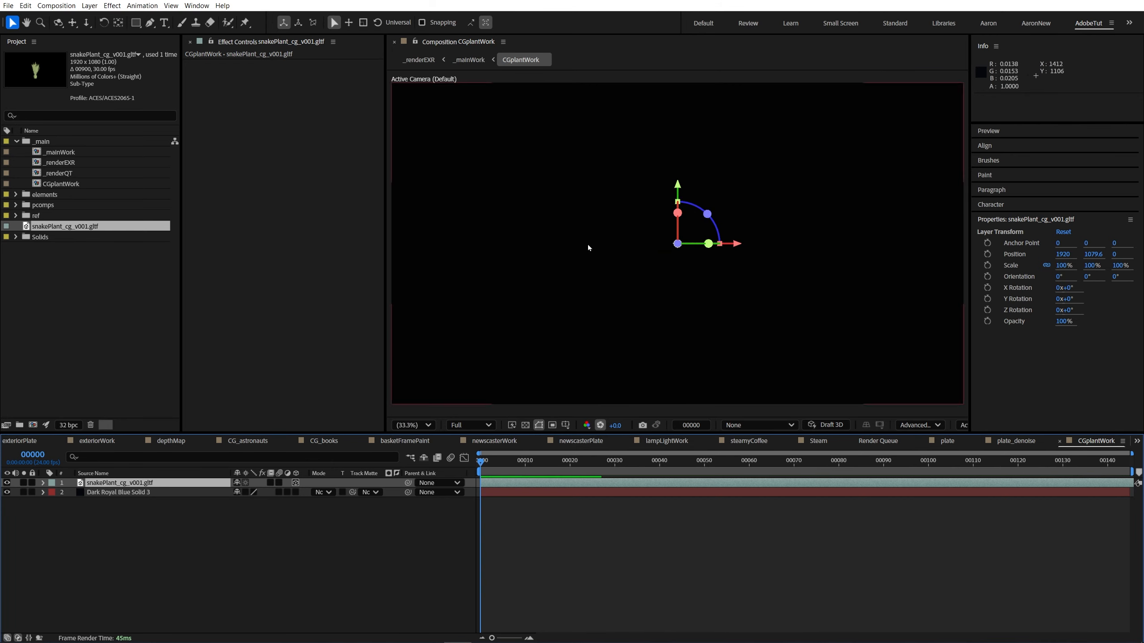
Step: Return to _mainWork and open its monitors_3Dtracked precomp
left_click(52, 152)
double_click(53, 153)
double_click(131, 569)
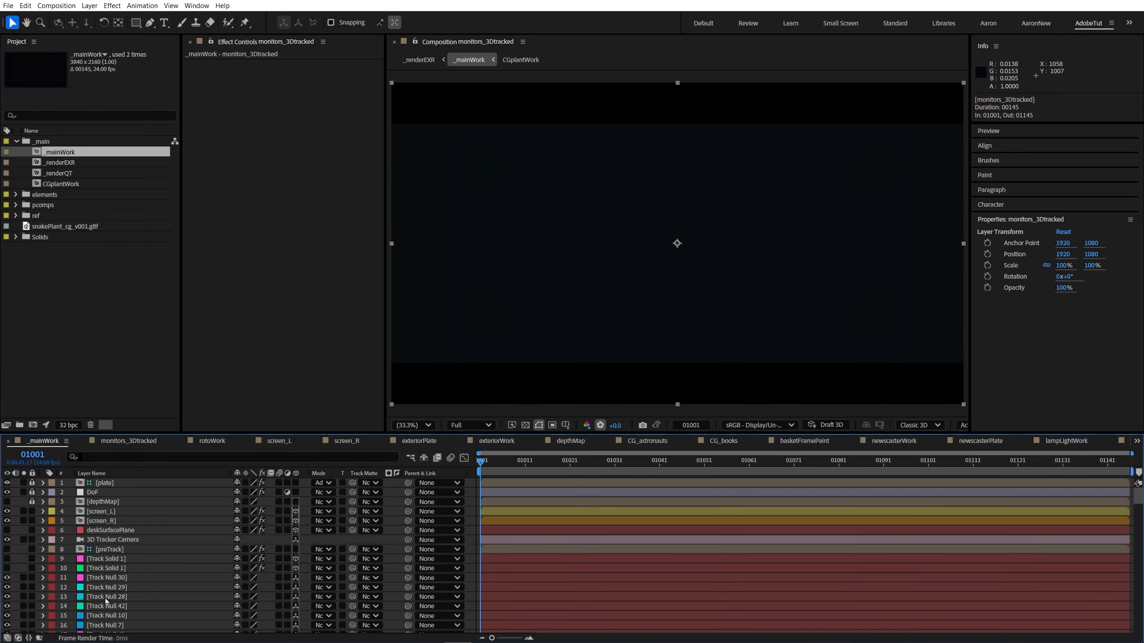
Step: Copy the 3D Tracker Camera and all Track Null layers from monitors_3Dtracked, leaving out the two Track Solid 1 layers
left_click(135, 540)
scroll(150, 573, "down", 3)
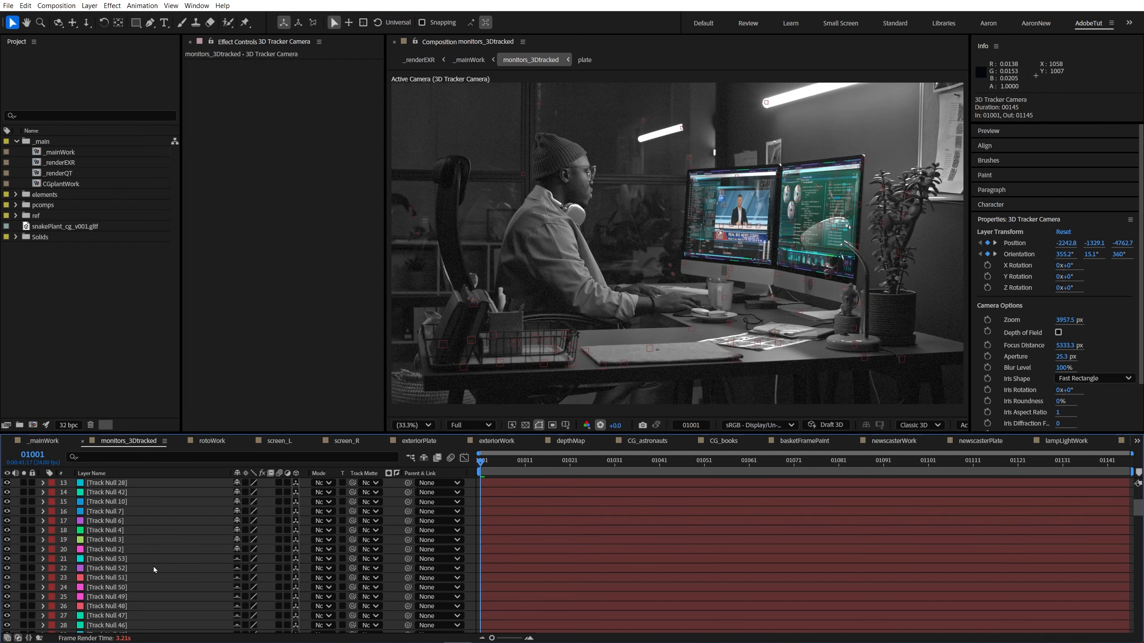
left_click(100, 530)
scroll(152, 559, "down", 15)
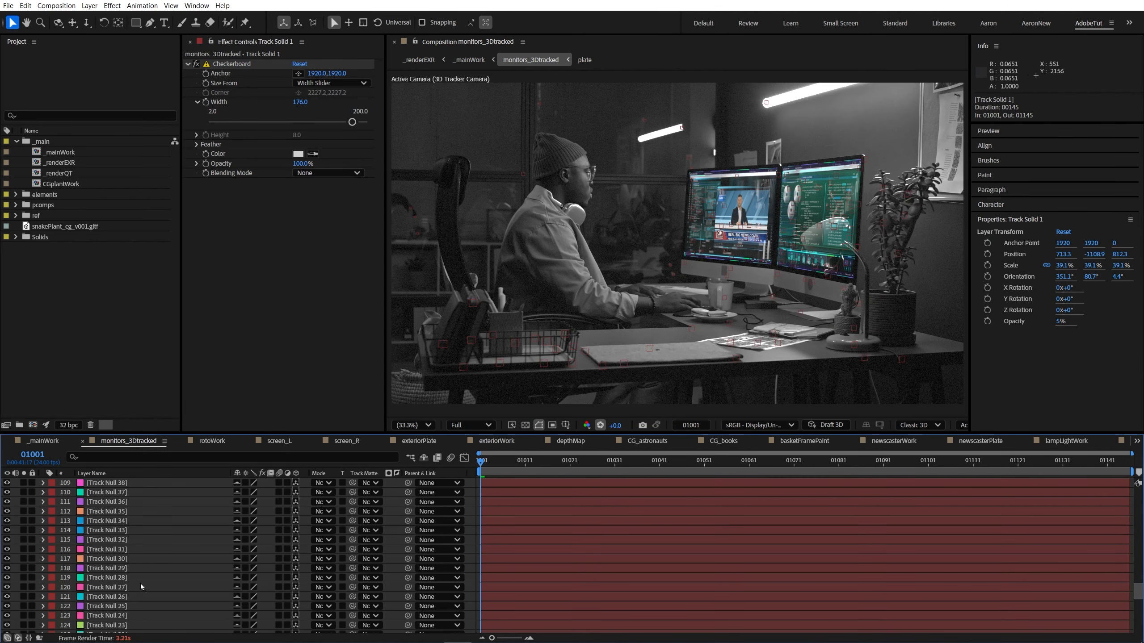
left_click(117, 625)
scroll(146, 572, "up", 12)
scroll(146, 570, "up", 6)
left_click(125, 558, "shift")
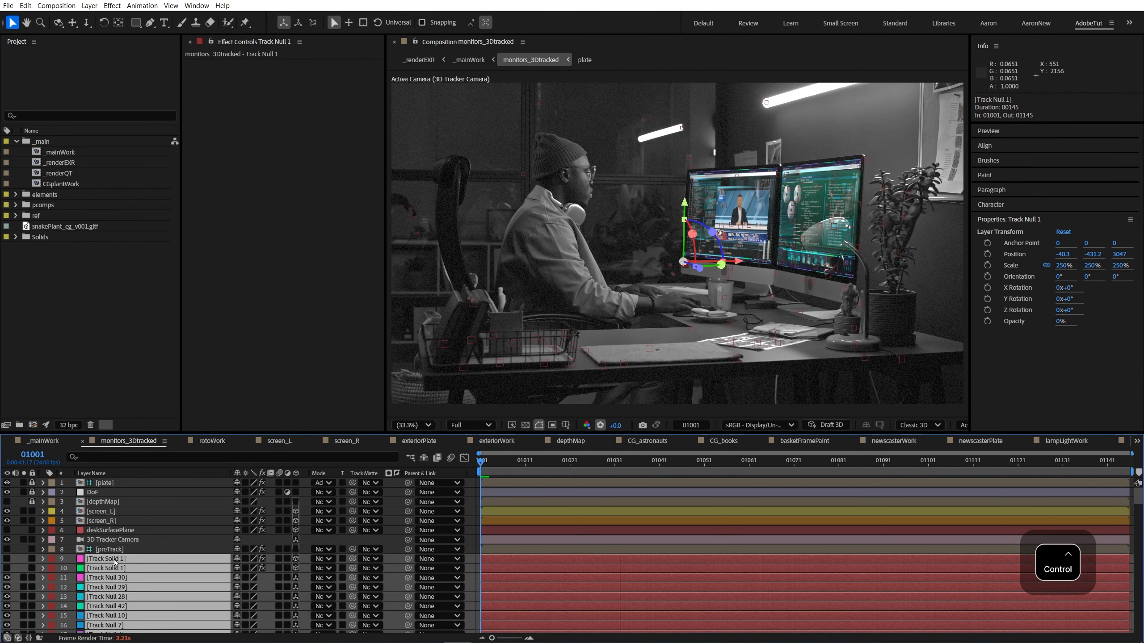
left_click(121, 558, "ctrl")
left_click(120, 568, "ctrl")
left_click(117, 539, "ctrl")
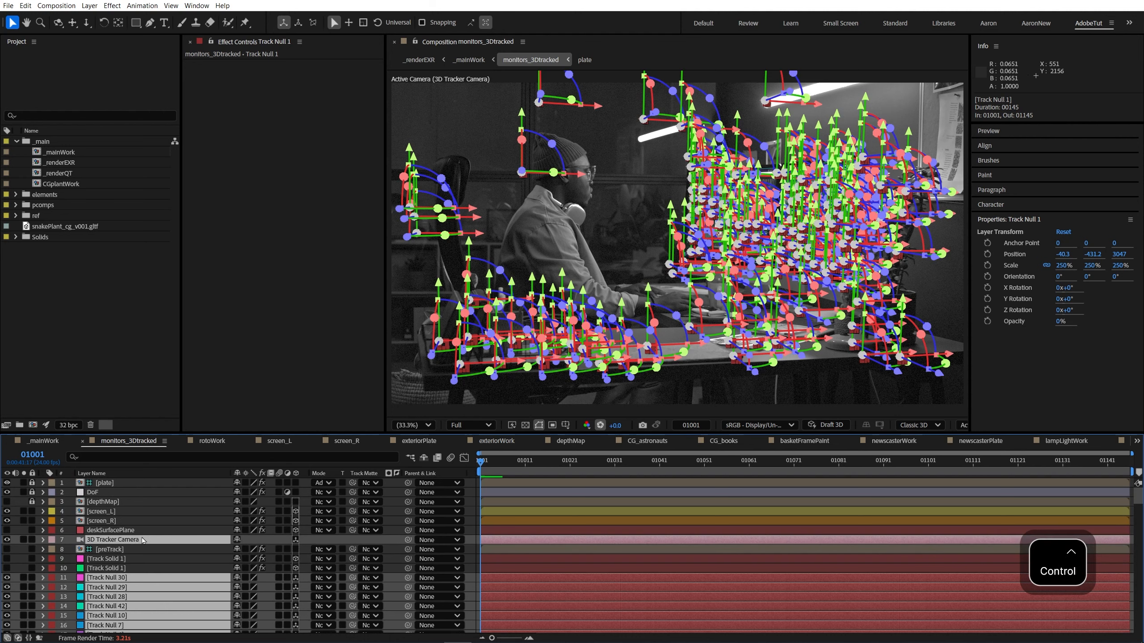
key("ctrl+c")
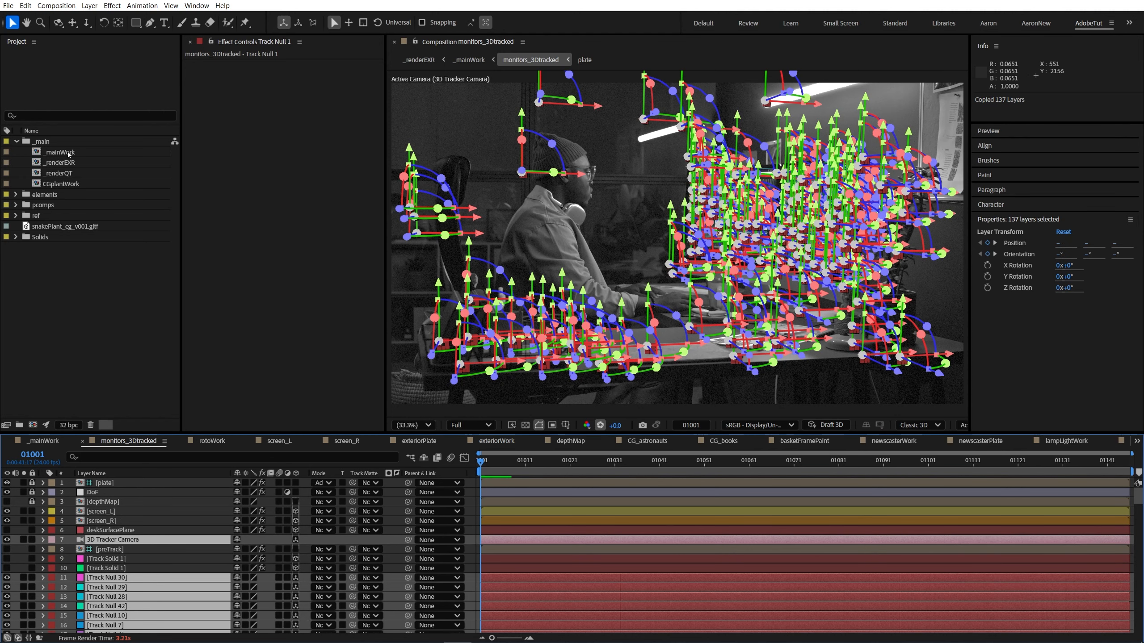
Step: Open CGplantWork through _mainWork and paste the copied 3D Tracker Camera and Track Null layers into it
double_click(68, 152)
double_click(130, 530)
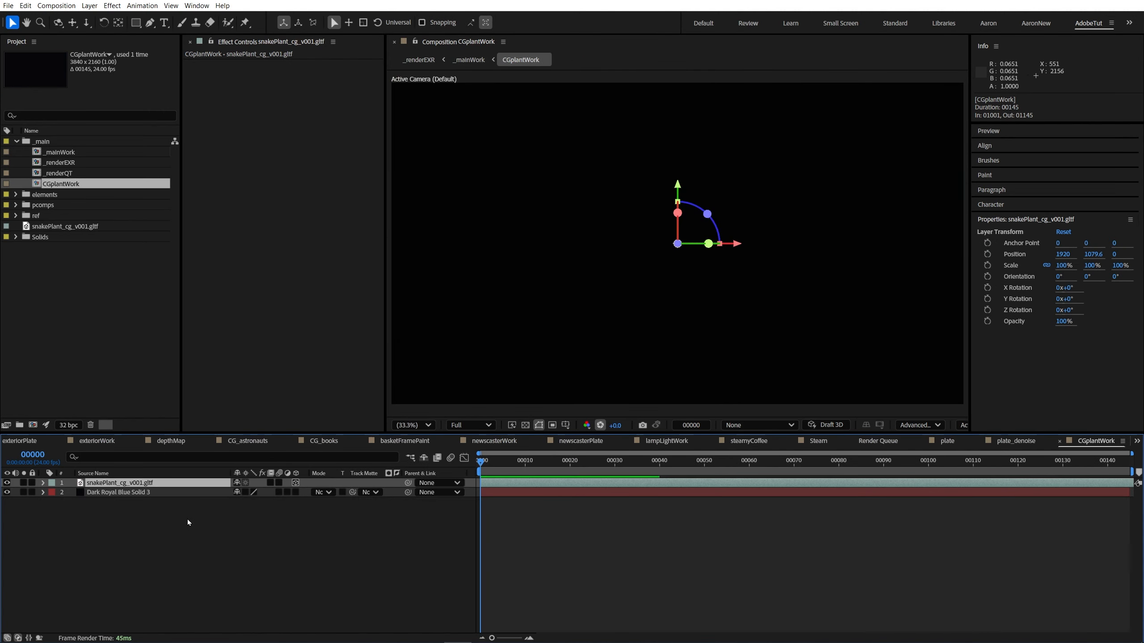
left_click(140, 506)
key("ctrl+v")
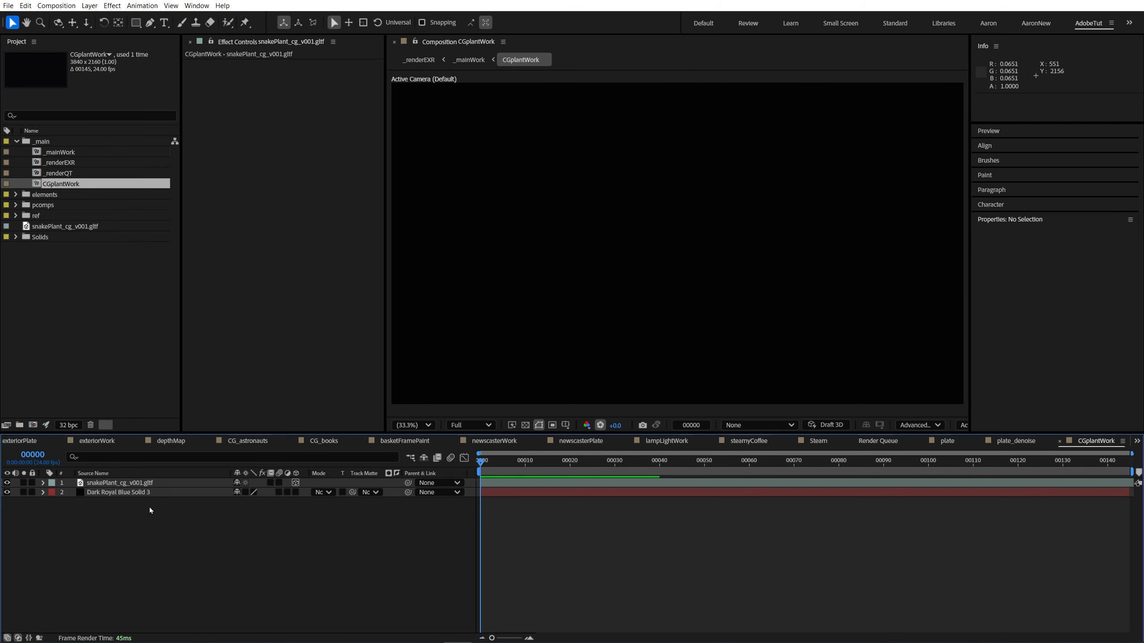
Step: Show CGplantWork in the Top view, frame the tracker camera with the track nulls, and select the 3D Tracker Camera
left_click(963, 425)
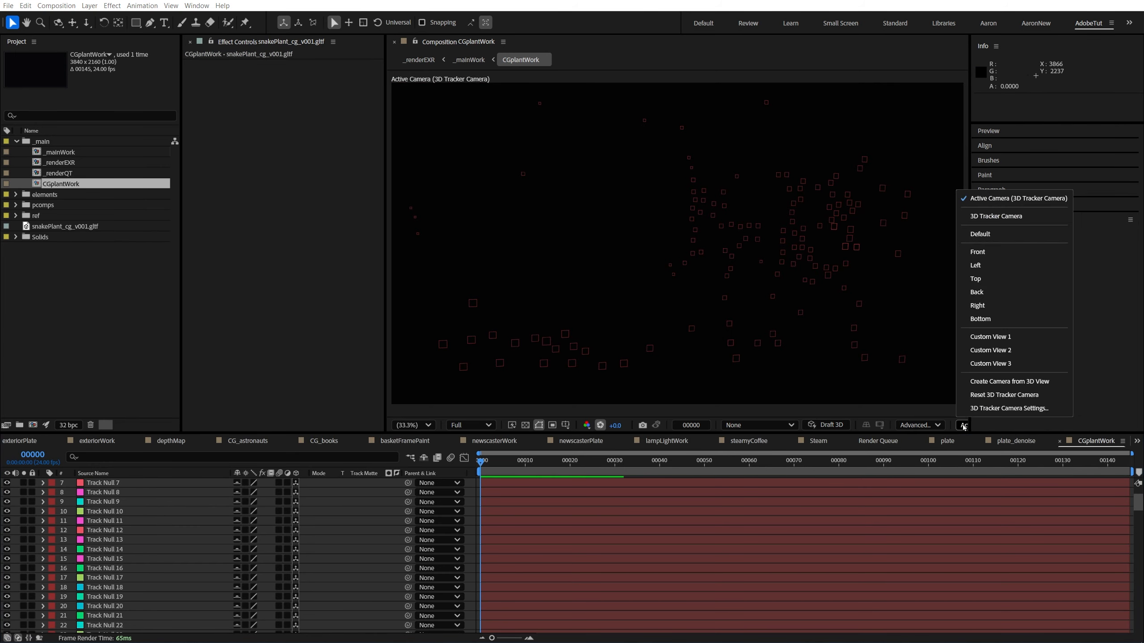
left_click(975, 278)
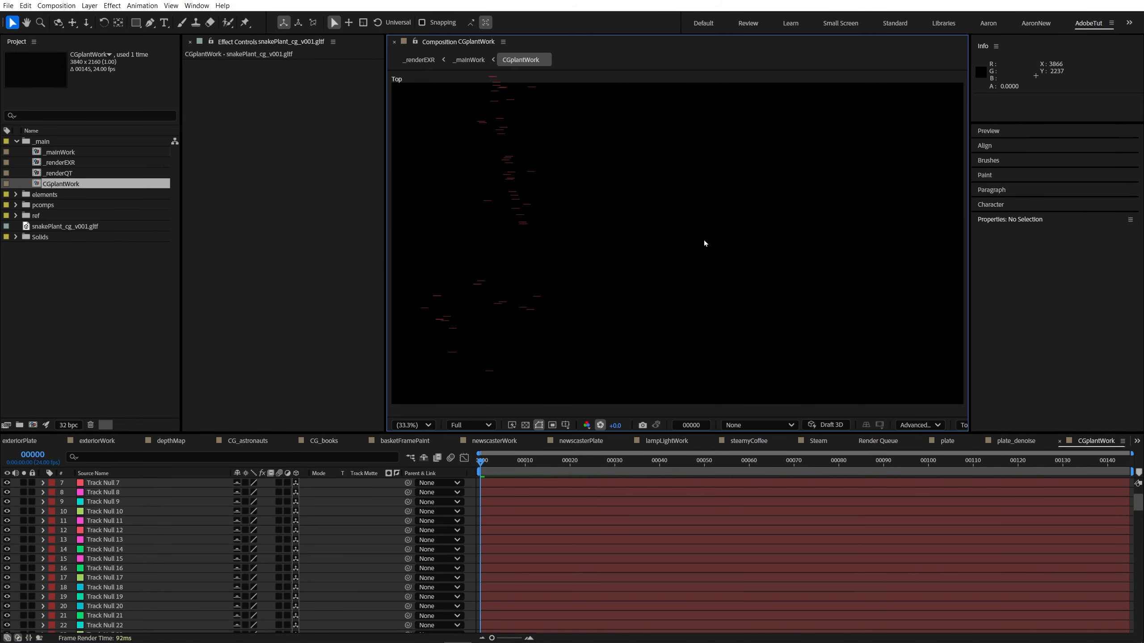
scroll(630, 234, "down", 4)
key("space")
left_click_drag(573, 301, 688, 296)
left_click_drag(673, 390, 652, 345)
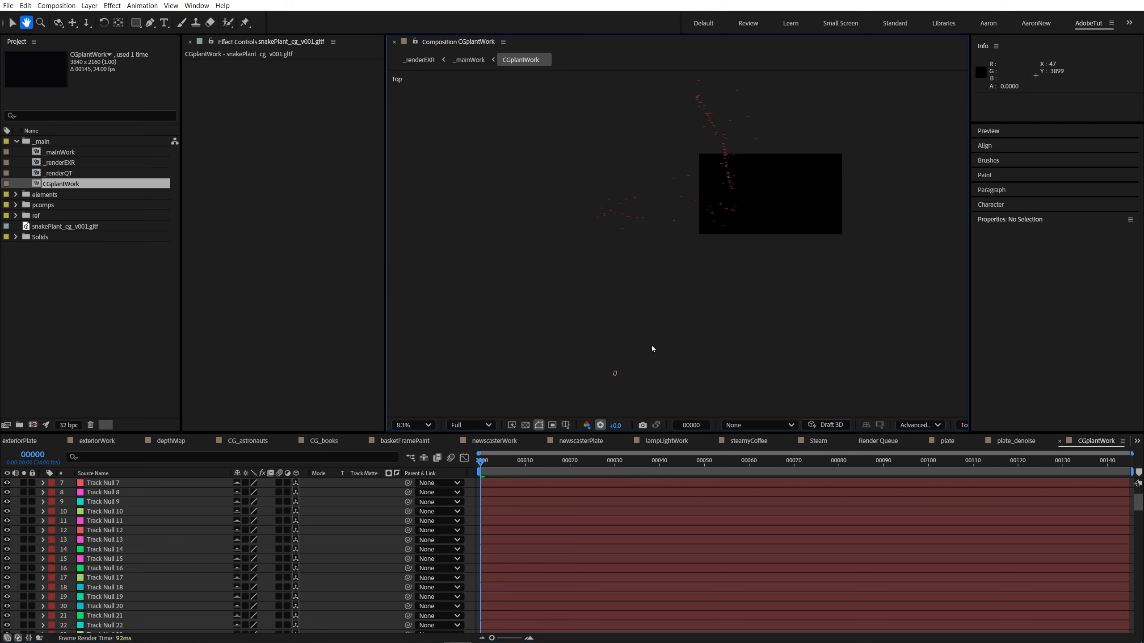
left_click(615, 370)
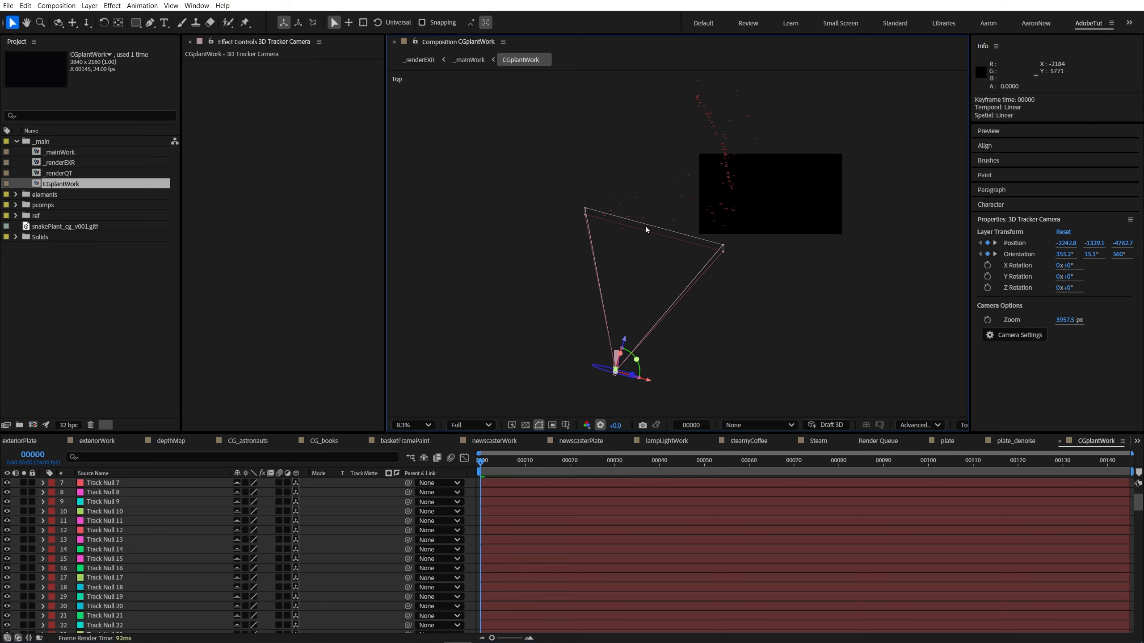
key("space")
left_click_drag(716, 210, 690, 247)
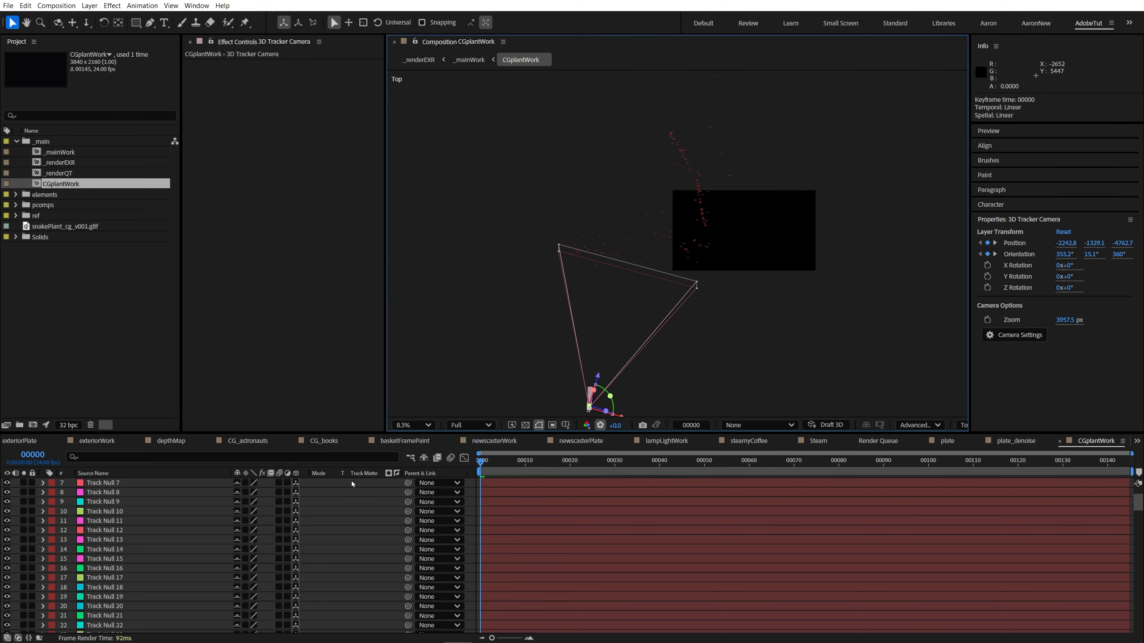
Step: Hide the shy layers and move the 3D Tracker Camera, snakePlant_cg_v001.gltf and the solid above the Track Null 11 layer
scroll(142, 562, "down", 15)
scroll(142, 562, "down", 8)
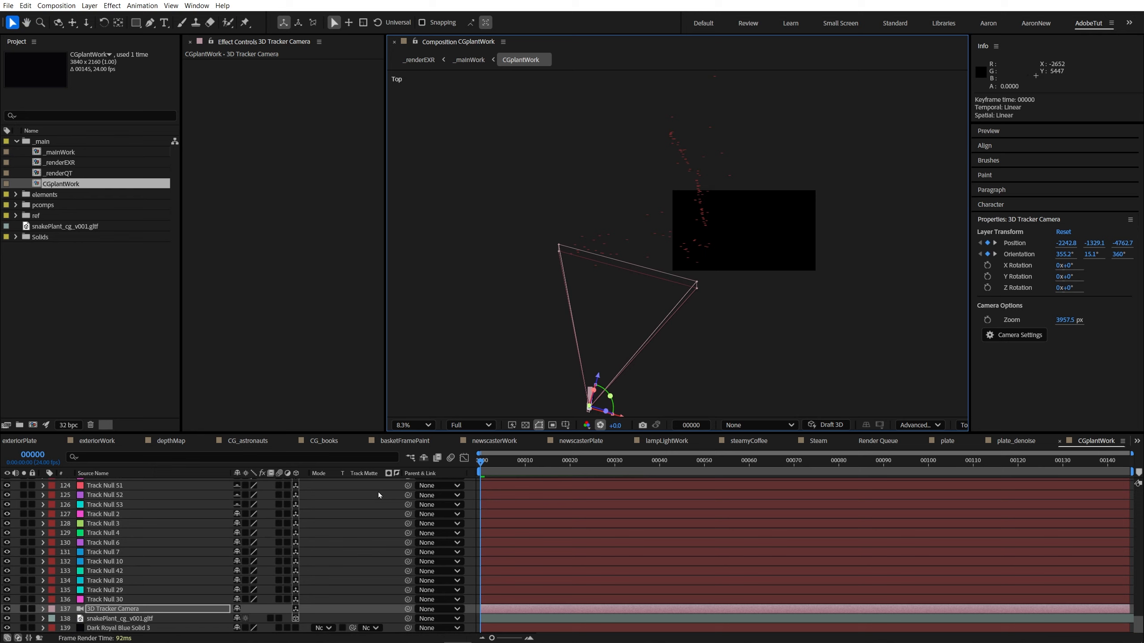
left_click(424, 459)
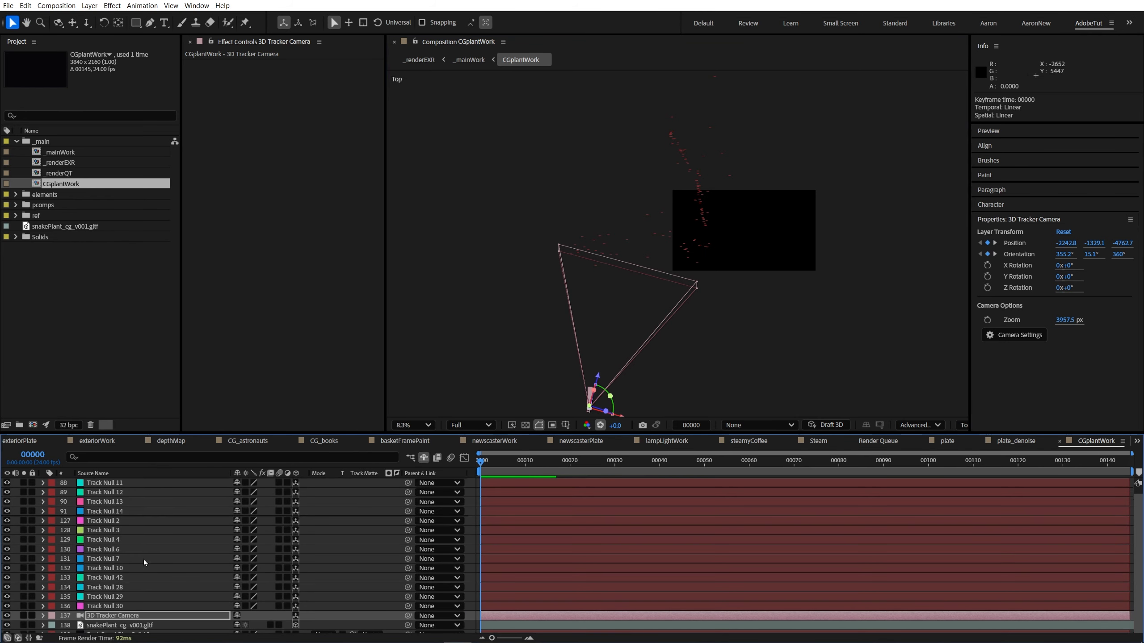
scroll(145, 563, "down", 2)
left_click(120, 628, "shift")
left_click_drag(128, 608, 128, 479)
Step: Scale the snakePlant_cg_v001.gltf layer up to about 33541% on all axes
left_click(145, 493)
scroll(682, 279, "up", 1)
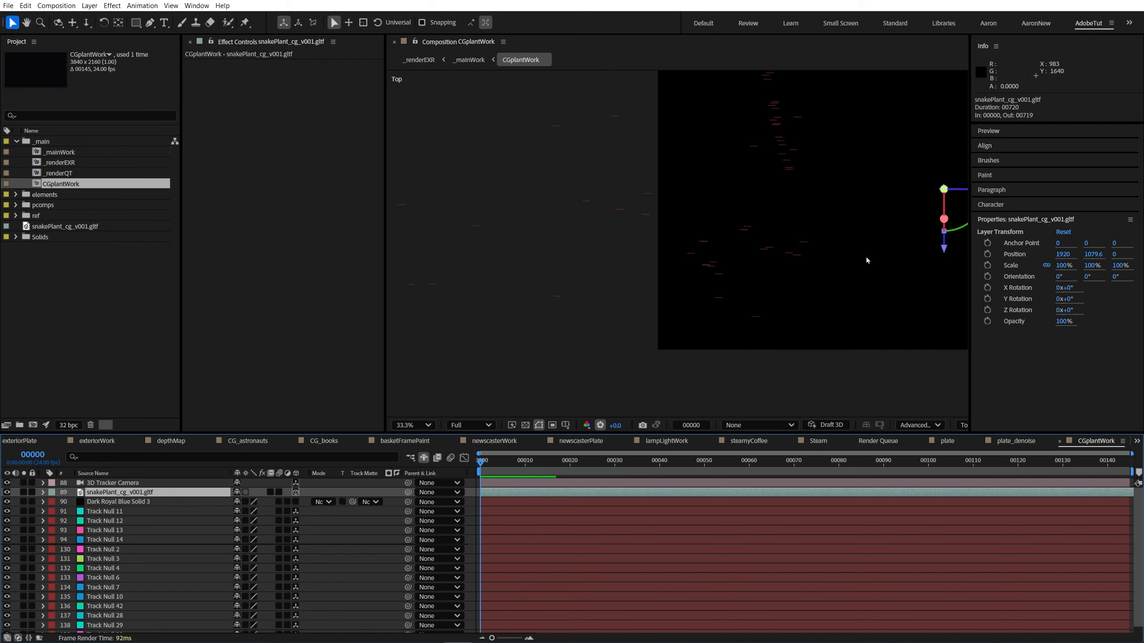
key("s")
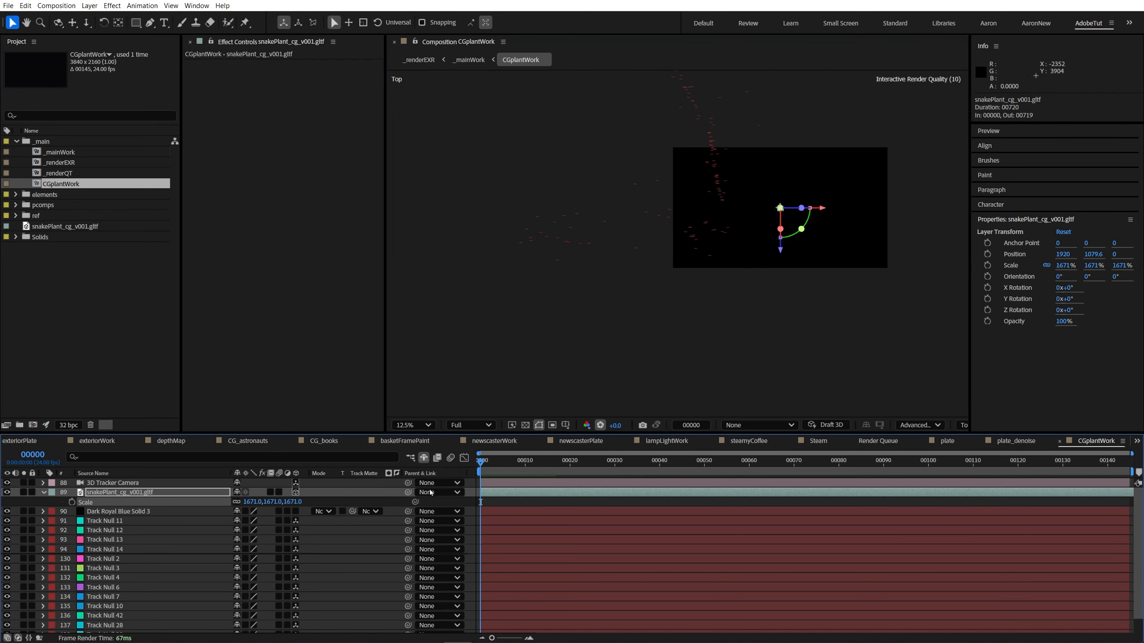
left_click_drag(248, 502, 859, 100)
Step: Move the snake plant in the Top view toward the tracker camera, to about X -829 and Z -2398
key("2")
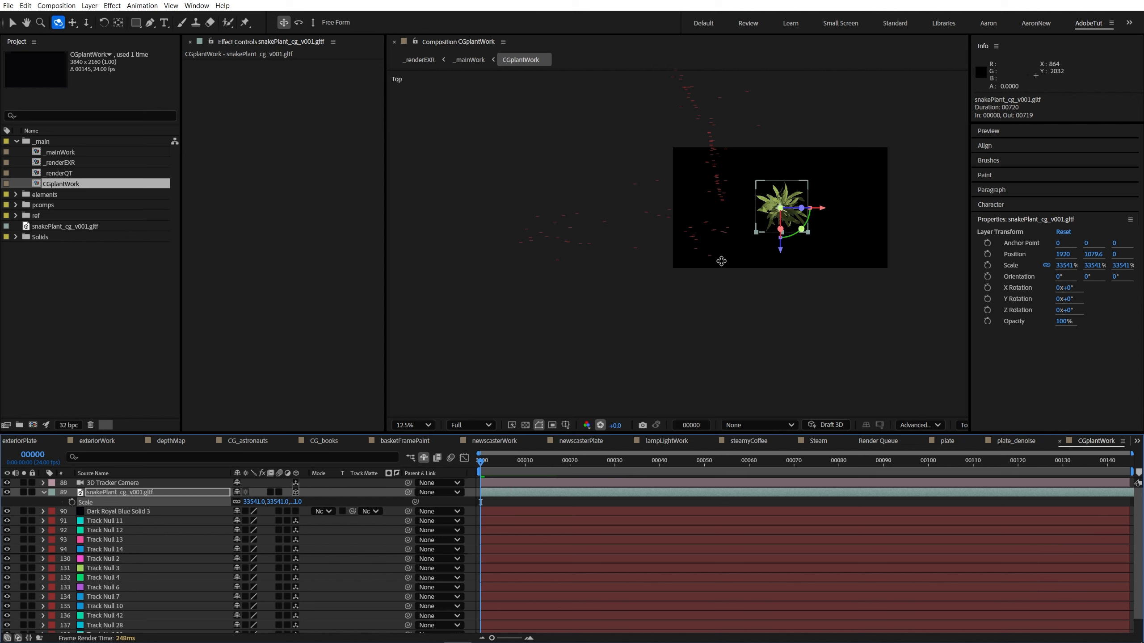
left_click_drag(721, 260, 863, 160)
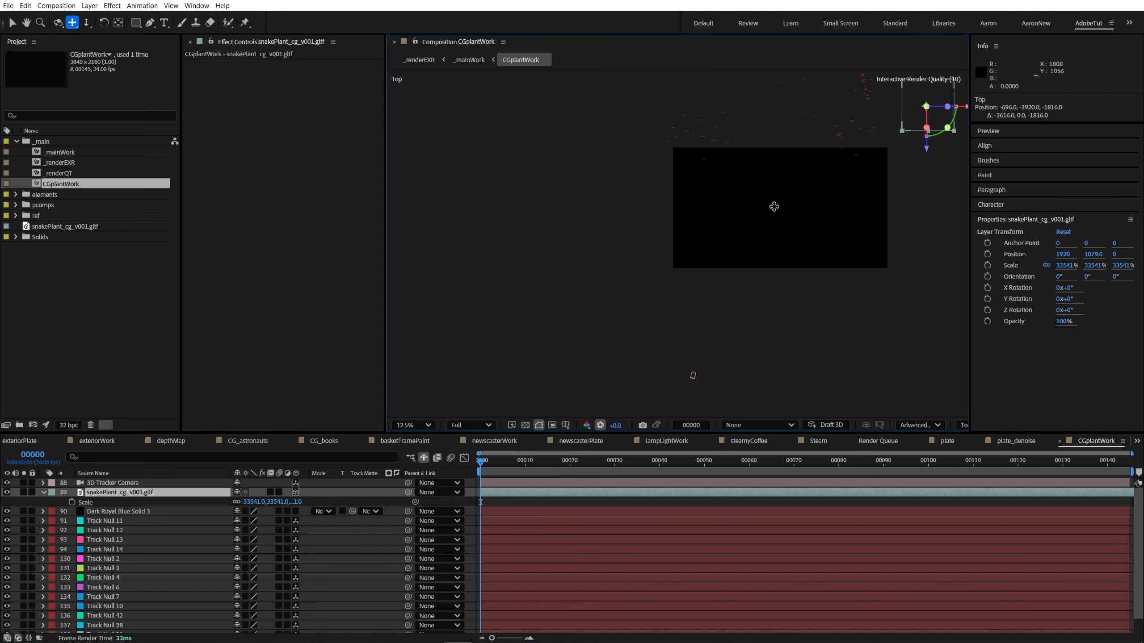
key("3")
left_click_drag(775, 248, 772, 327)
left_click_drag(795, 185, 727, 233)
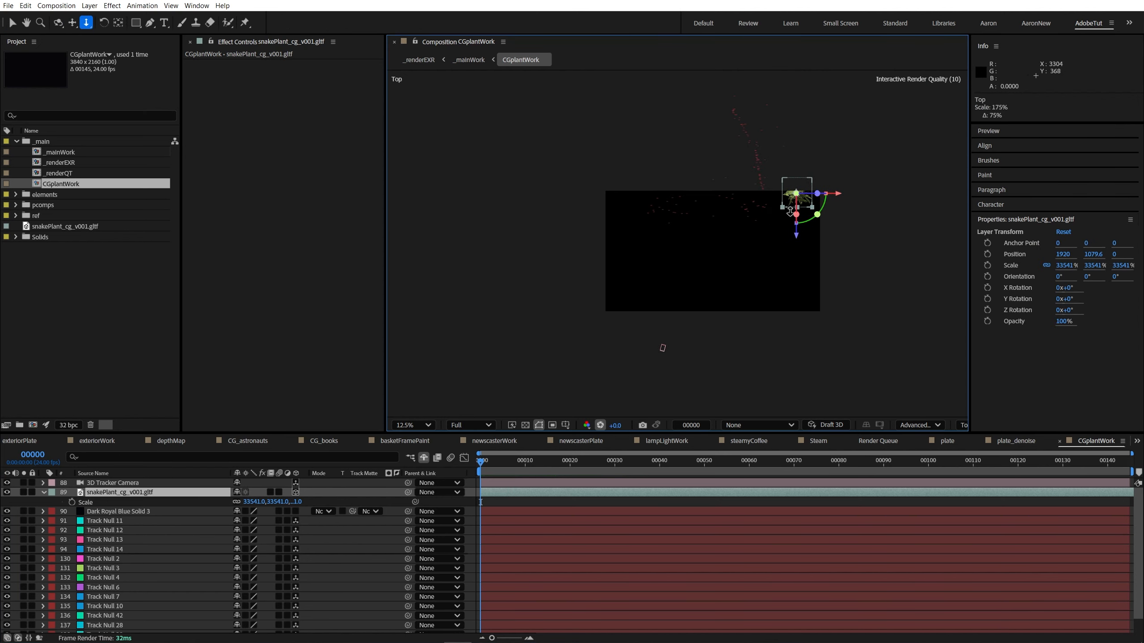
key("v")
left_click_drag(796, 234, 797, 297)
left_click_drag(835, 256, 723, 288)
left_click_drag(766, 250, 751, 250)
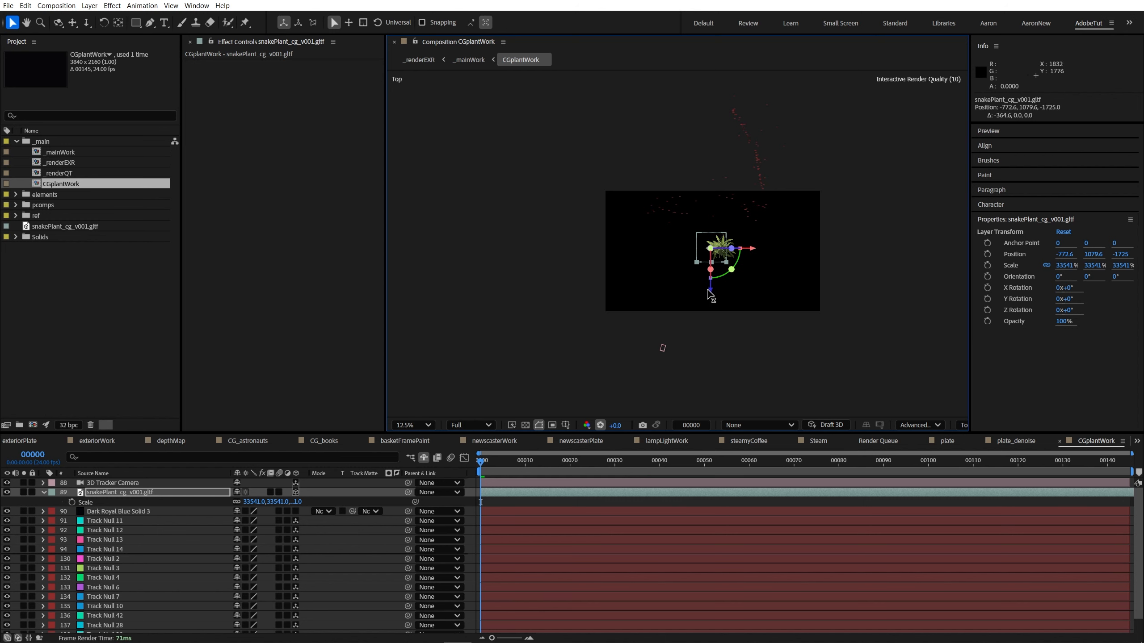
left_click_drag(711, 292, 713, 313)
left_click_drag(753, 271, 750, 272)
Step: Compare the tracker camera's position relative to the snake plant at the first and last frames
key("End")
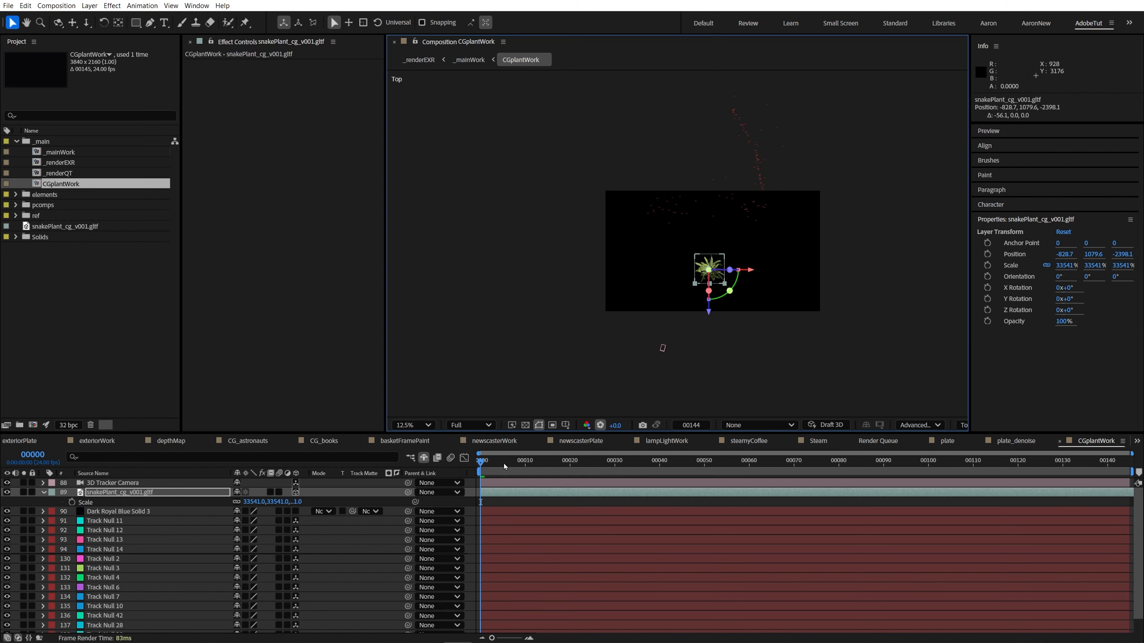
key("Home")
key("End")
key("Home")
key("End")
key("Home")
key("End")
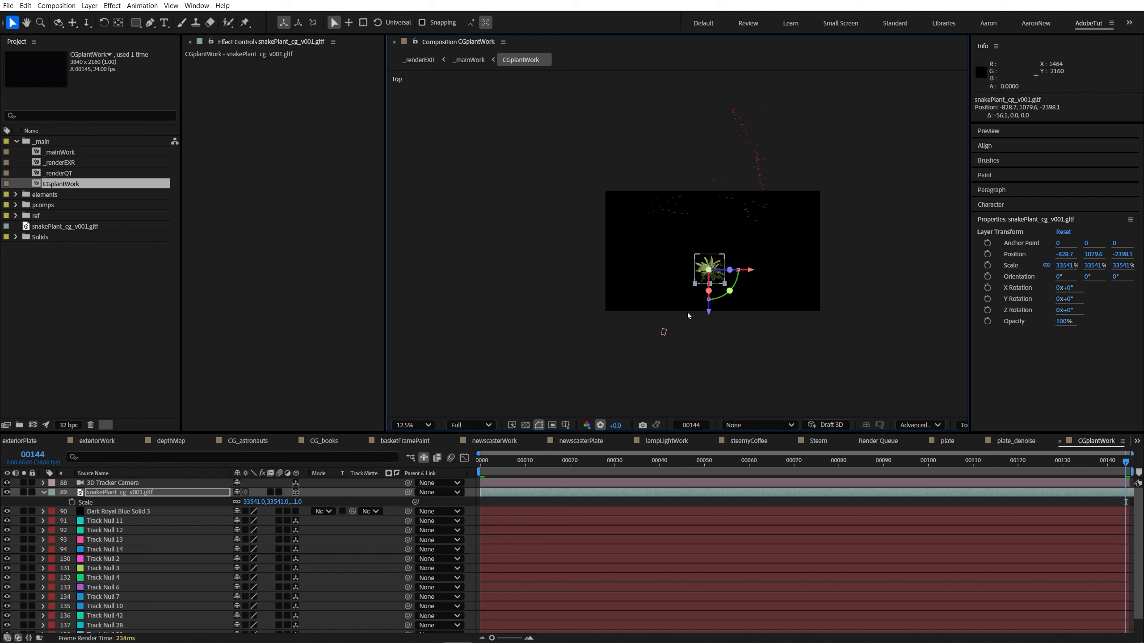
key("Home")
scroll(688, 313, "up", 1)
left_click_drag(687, 317, 689, 197)
key("End")
key("Home")
left_click_drag(644, 269, 583, 355)
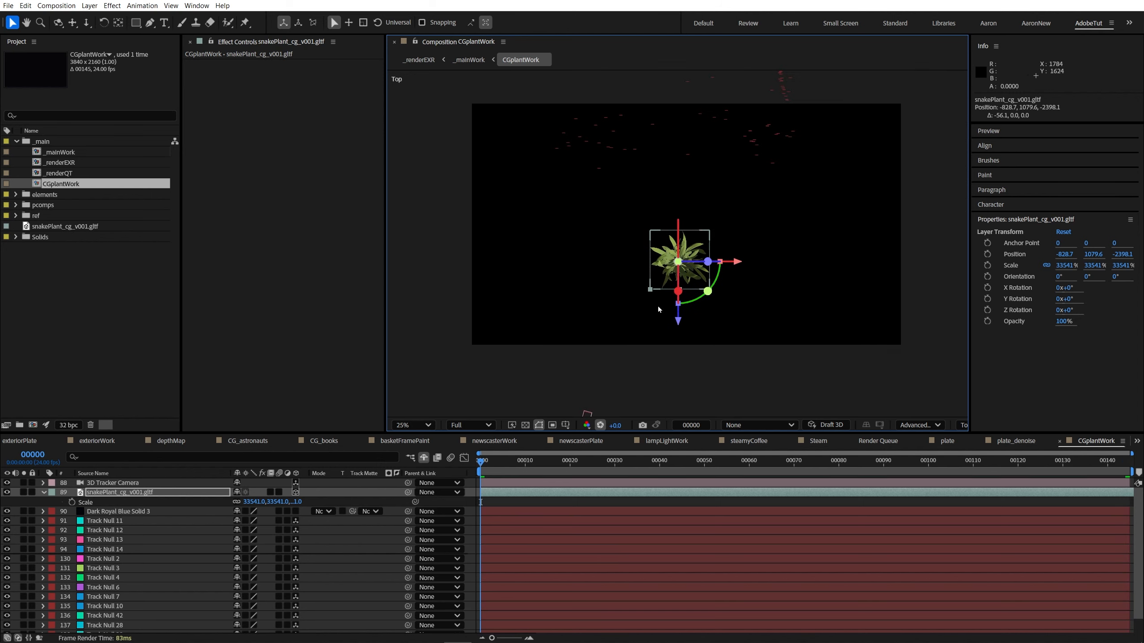
Step: Rotate the snake plant to a Y orientation of about 16.1° and scale it to about 34525%
scroll(657, 306, "down", 1)
left_click_drag(690, 279, 685, 296)
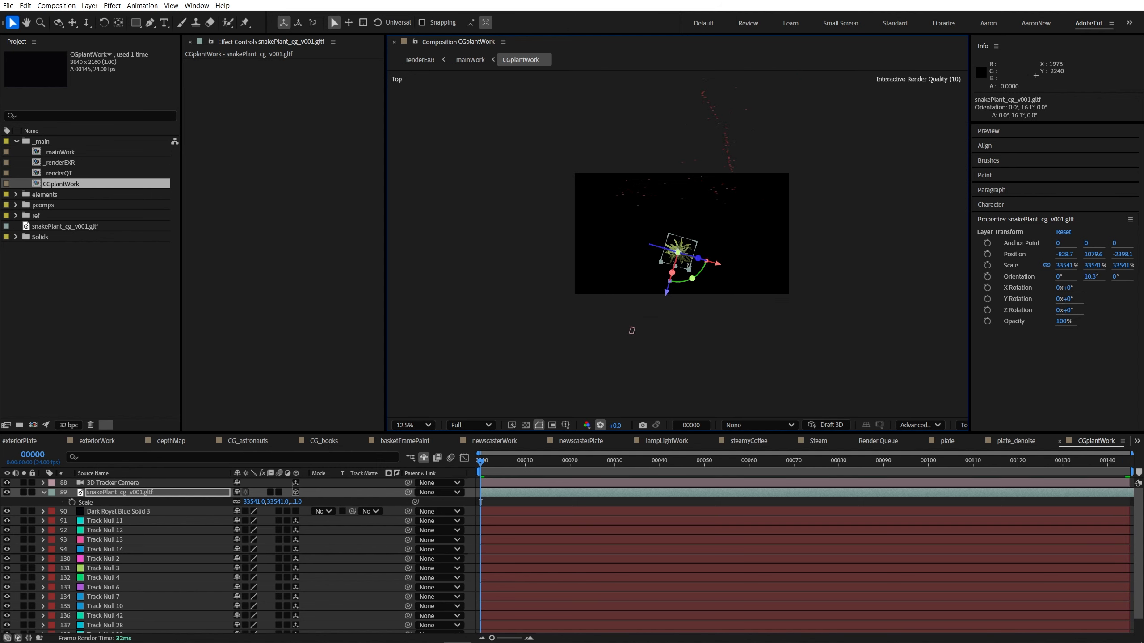
key("s")
key("s")
left_click_drag(278, 502, 369, 507)
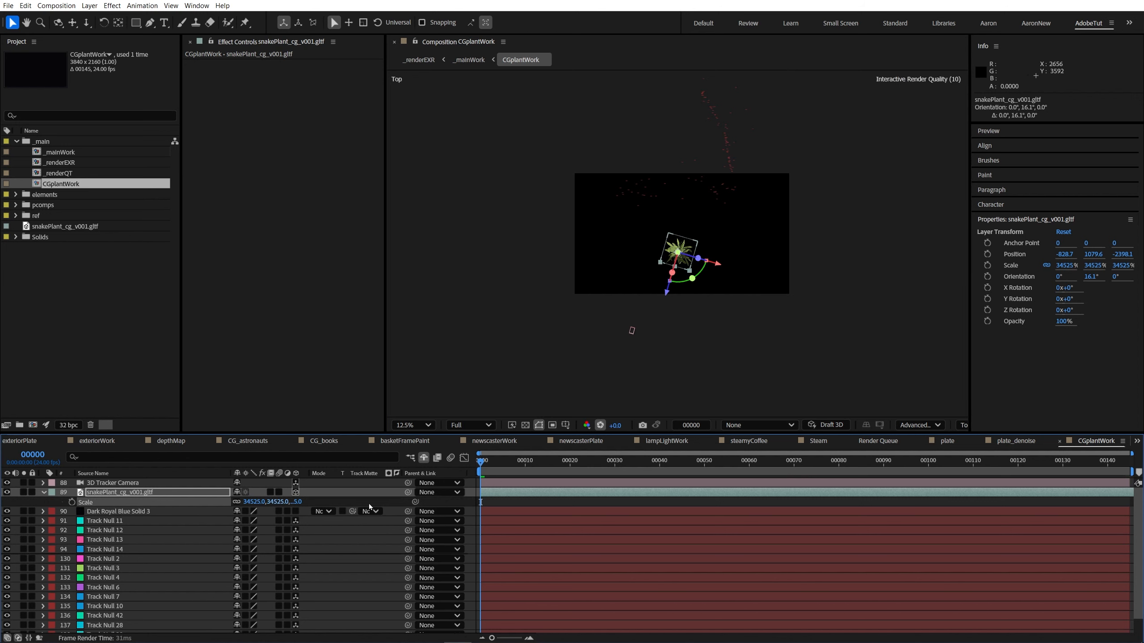
Step: Through the active 3D Tracker Camera view, raise the snake plant to Y 814 and scale it to about 38275%
left_click(962, 425)
left_click(999, 198)
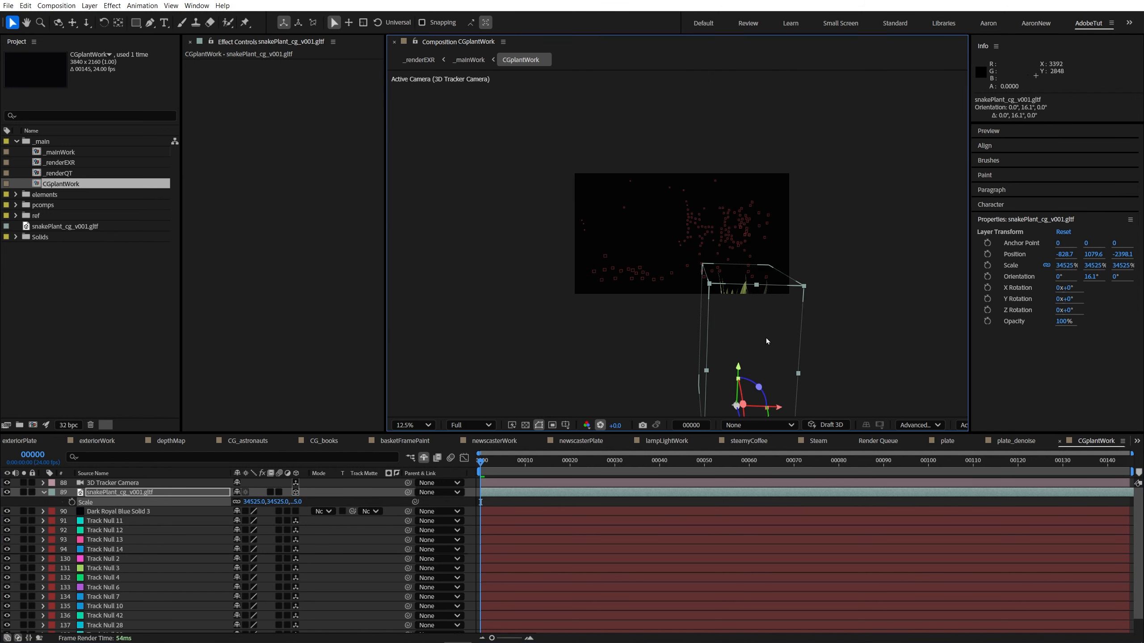
left_click_drag(739, 370, 740, 346)
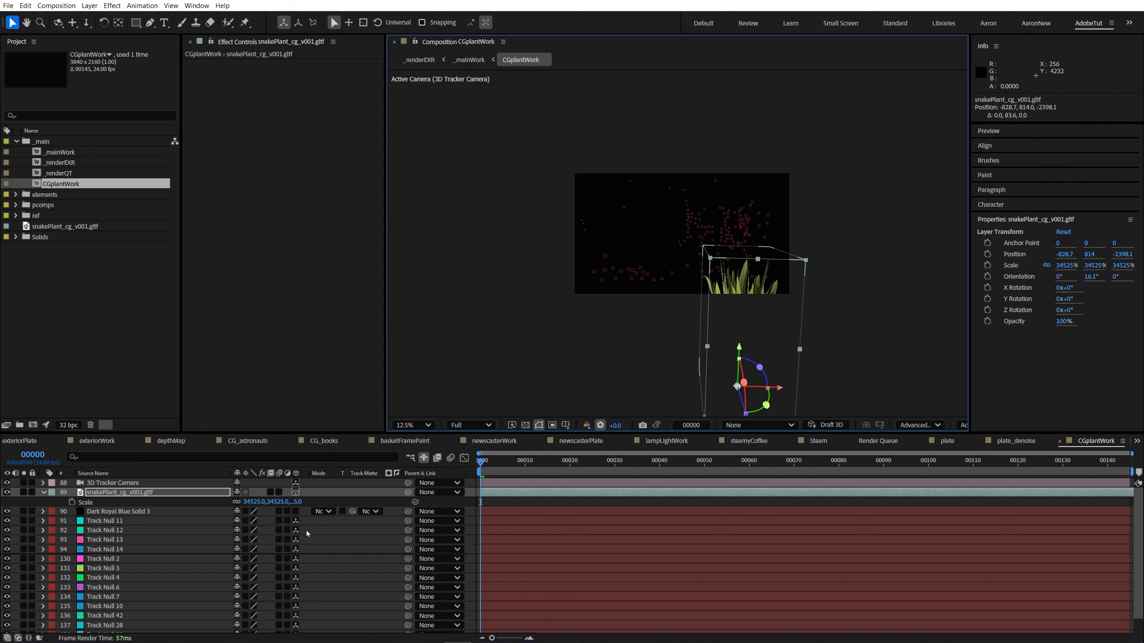
key("s")
key("s")
left_click_drag(251, 502, 276, 501)
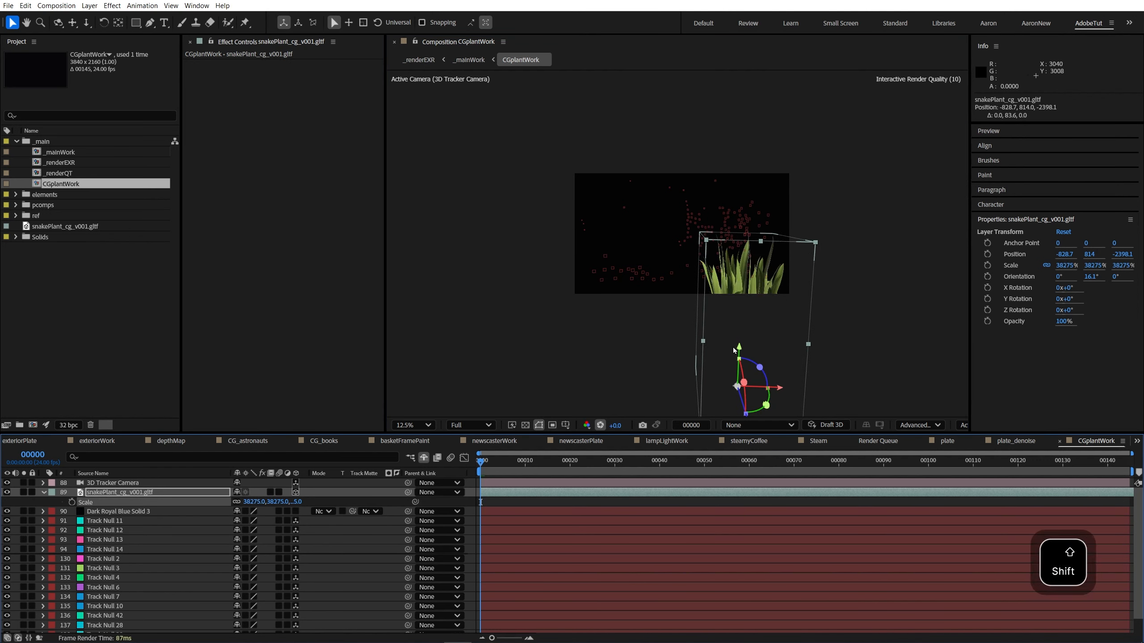
Step: Reposition the snake plant to about -795.9, 564.1, -2407.6 and check its placement across the whole shot
left_click_drag(740, 344, 746, 325)
mouse_move(782, 370)
left_mouse_down()
mouse_move(799, 373)
mouse_move(786, 372)
left_mouse_up()
key("End")
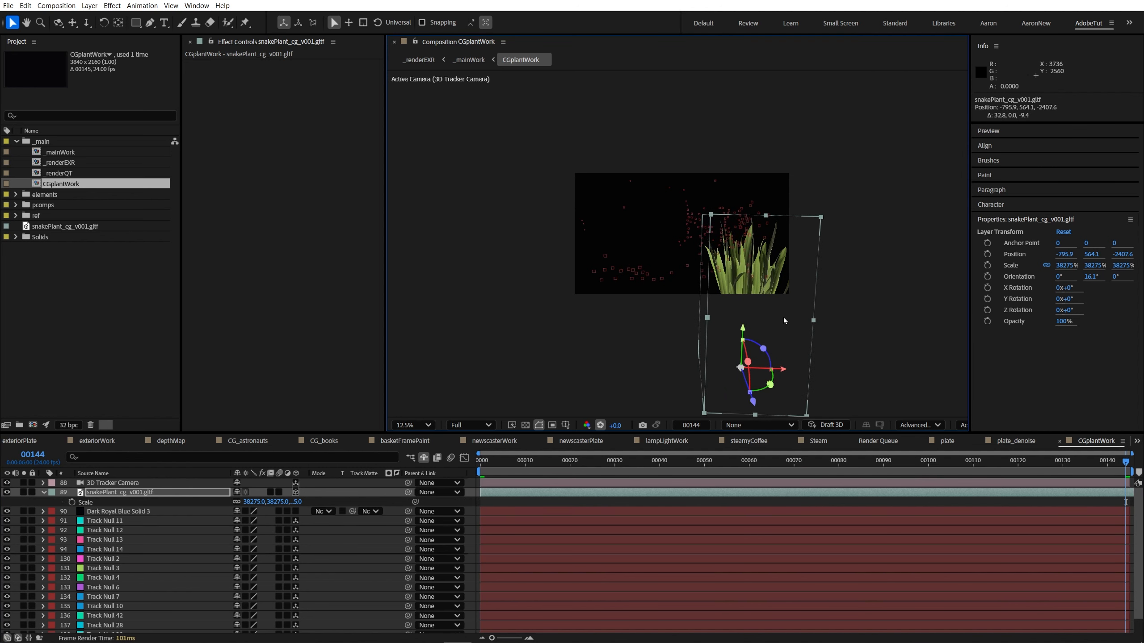
key("shift+slash")
key("Home")
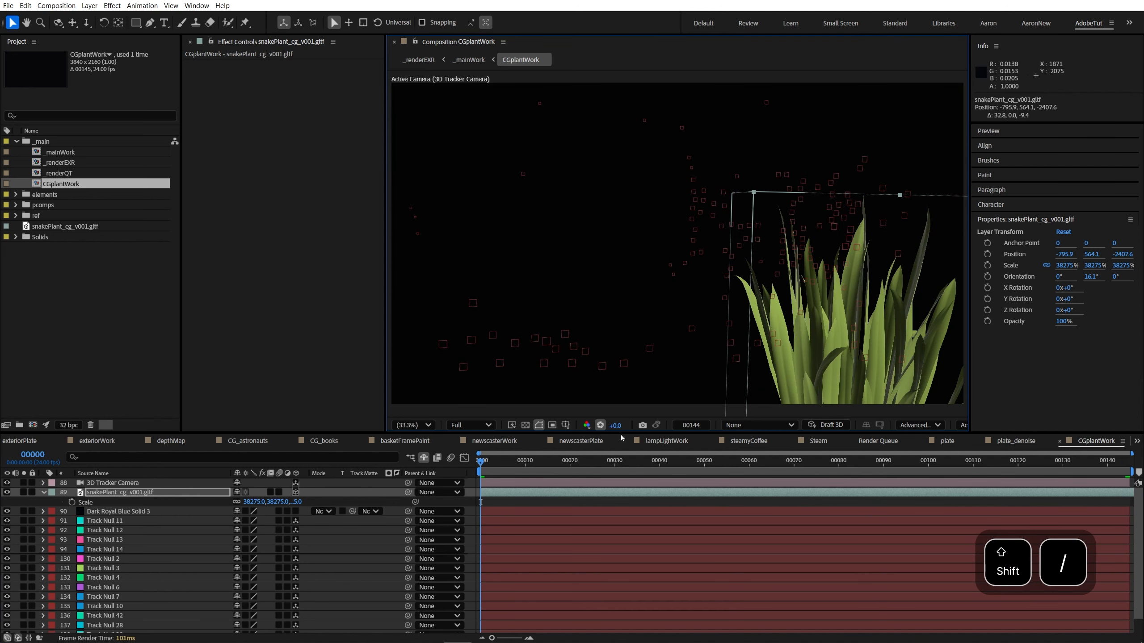
key("End")
left_click_drag(490, 462, 1058, 467)
key("Home")
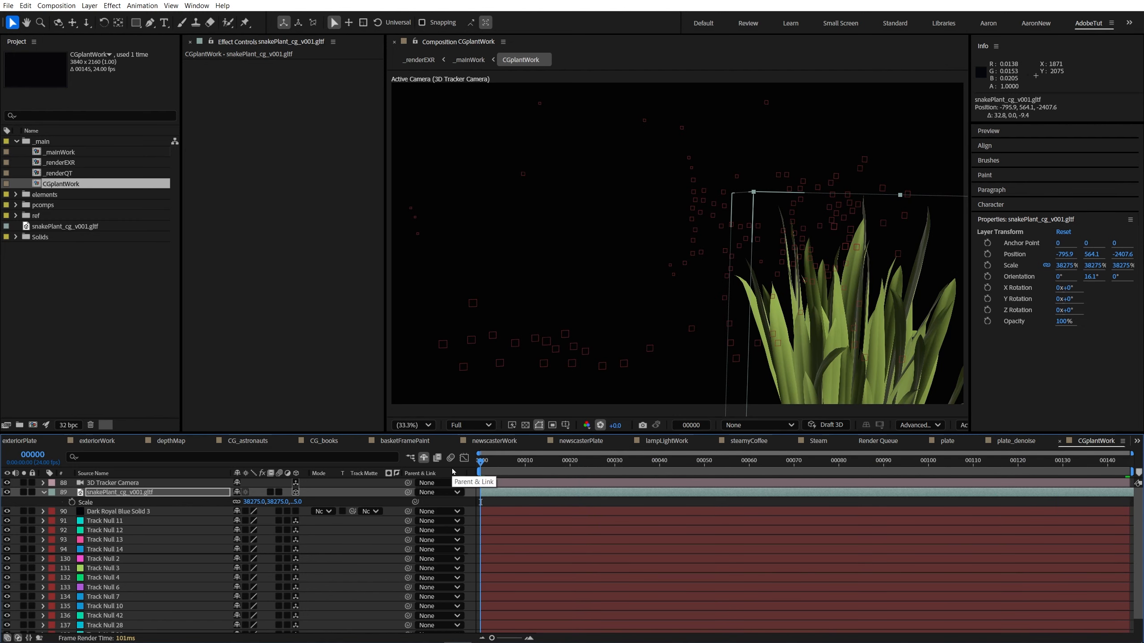
Step: Set the snake plant's Y orientation to 55°, keep its Y Rotation at 0, and collapse the layer's properties
key("r")
left_click_drag(247, 521, 289, 500)
left_click(250, 521)
type("0")
key("Return")
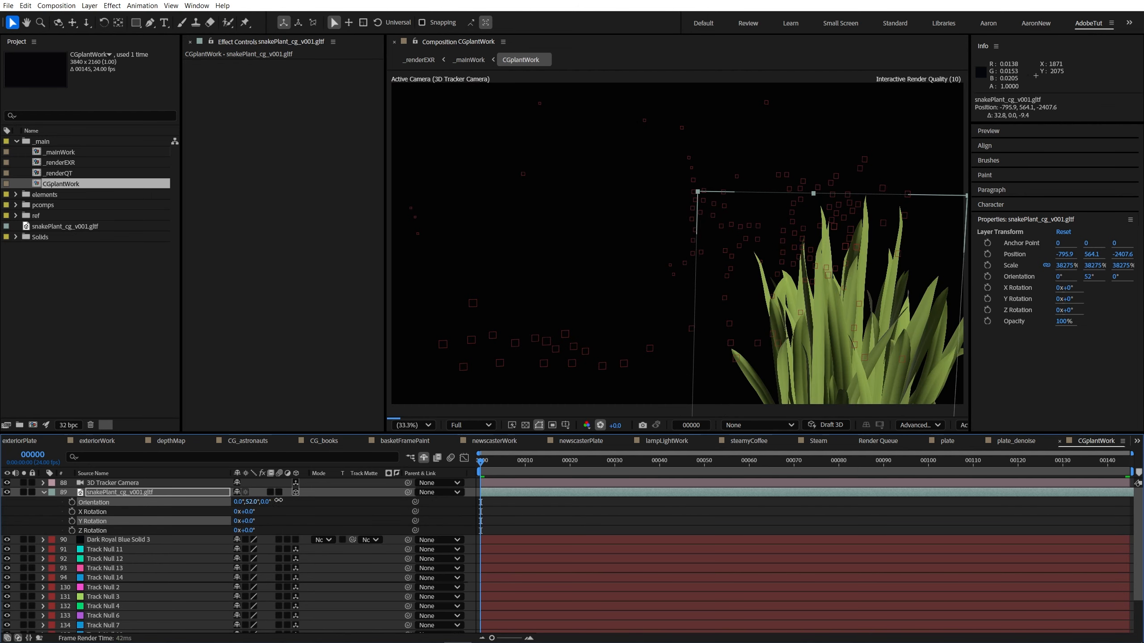
key("Return")
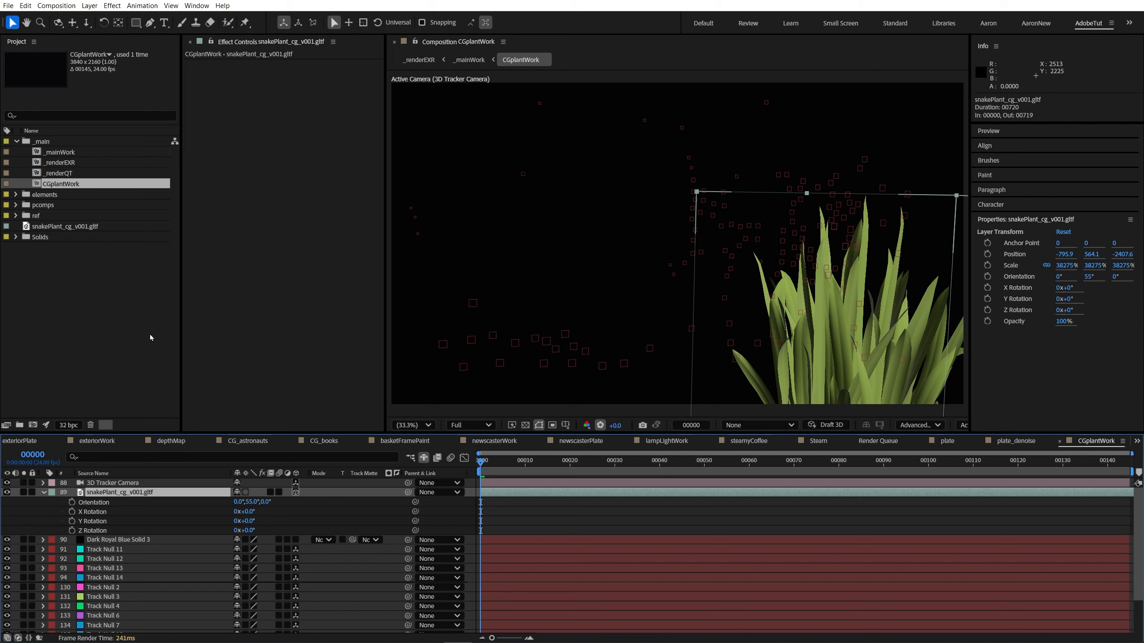
left_click(581, 511)
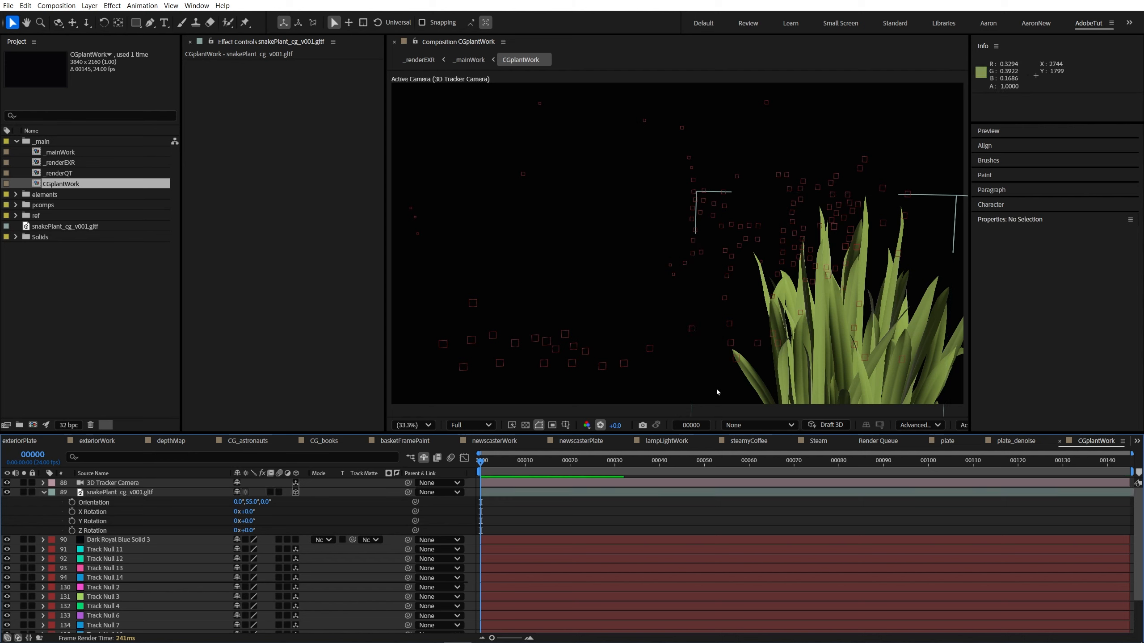
left_click(43, 492)
Step: File snakePlant_cg_v001.gltf in the elements/models folder and the CGplantWork comp in the pcomps folder
mouse_move(50, 230)
left_mouse_down()
mouse_move(45, 194)
mouse_move(56, 250)
left_mouse_up()
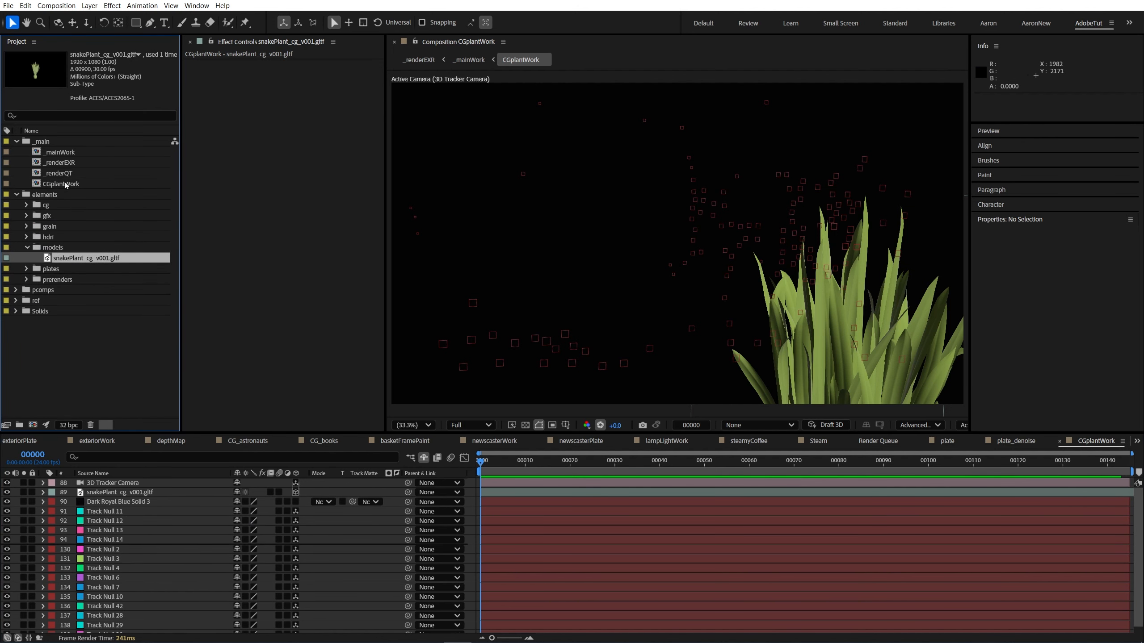
left_click_drag(65, 185, 51, 290)
left_click(58, 237)
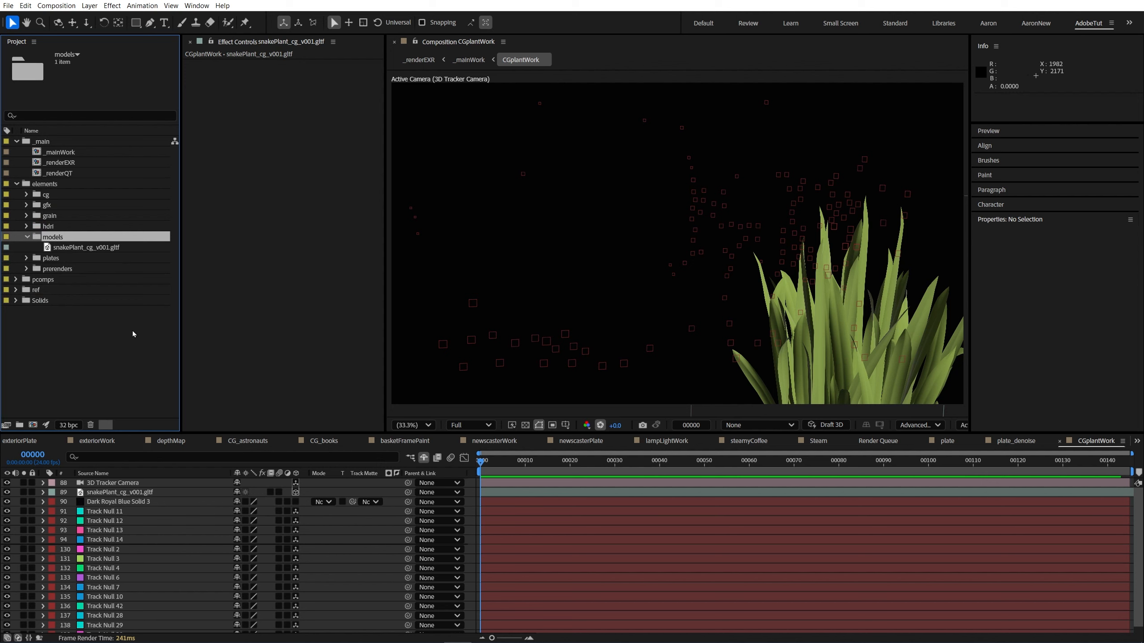
left_click(29, 235)
Step: Open the plate_denoise comp from pcomps, select its denoised EXR layer, and go to frame 1014
left_click(15, 269)
scroll(85, 342, "down", 3)
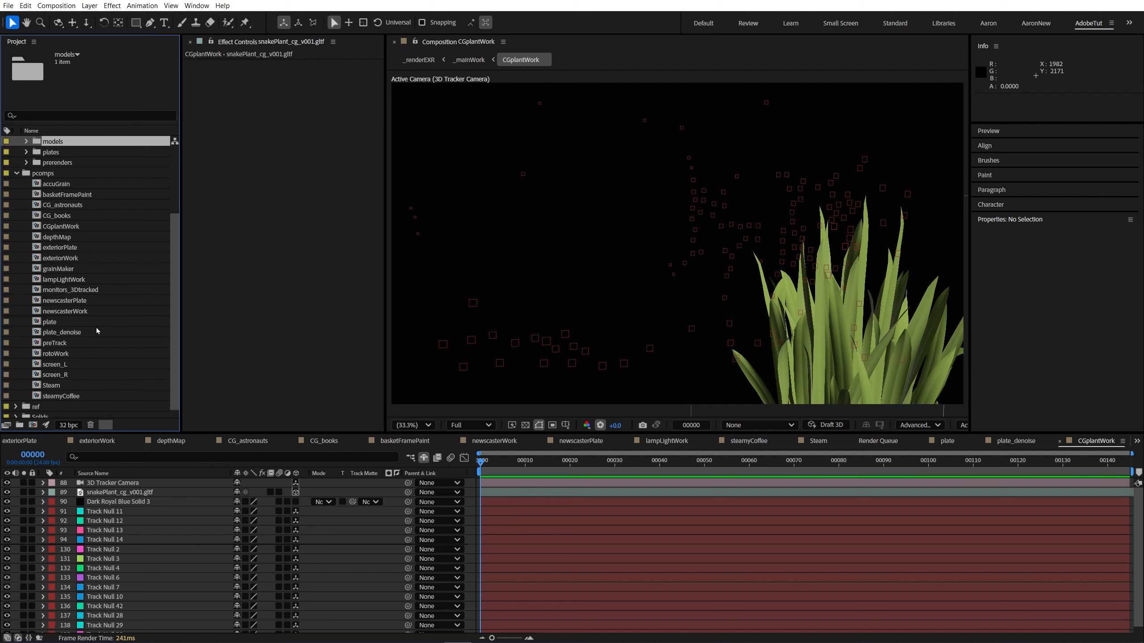
left_click(56, 239)
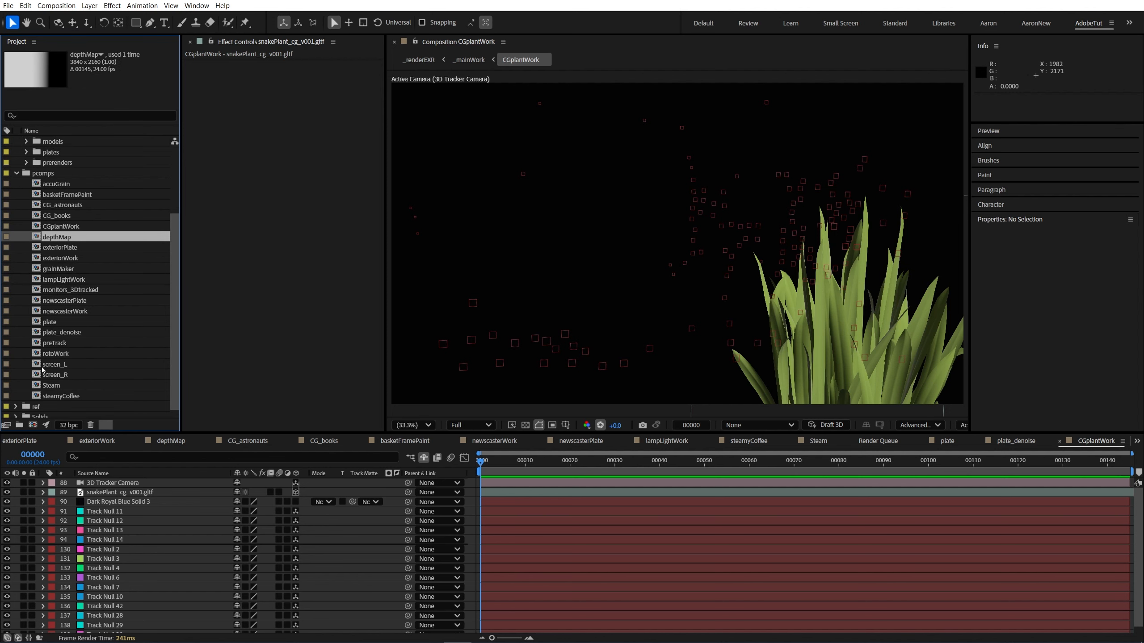
double_click(54, 332)
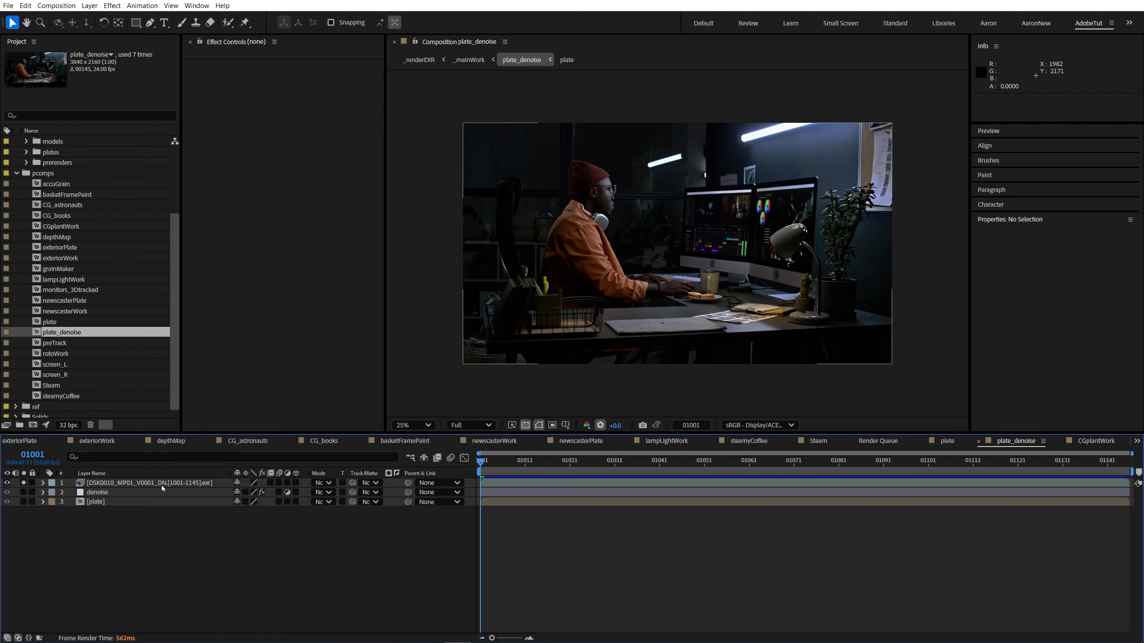
left_click(162, 484)
mouse_move(545, 464)
left_mouse_down()
mouse_move(621, 461)
mouse_move(587, 478)
mouse_move(538, 477)
left_mouse_up()
left_click(83, 331)
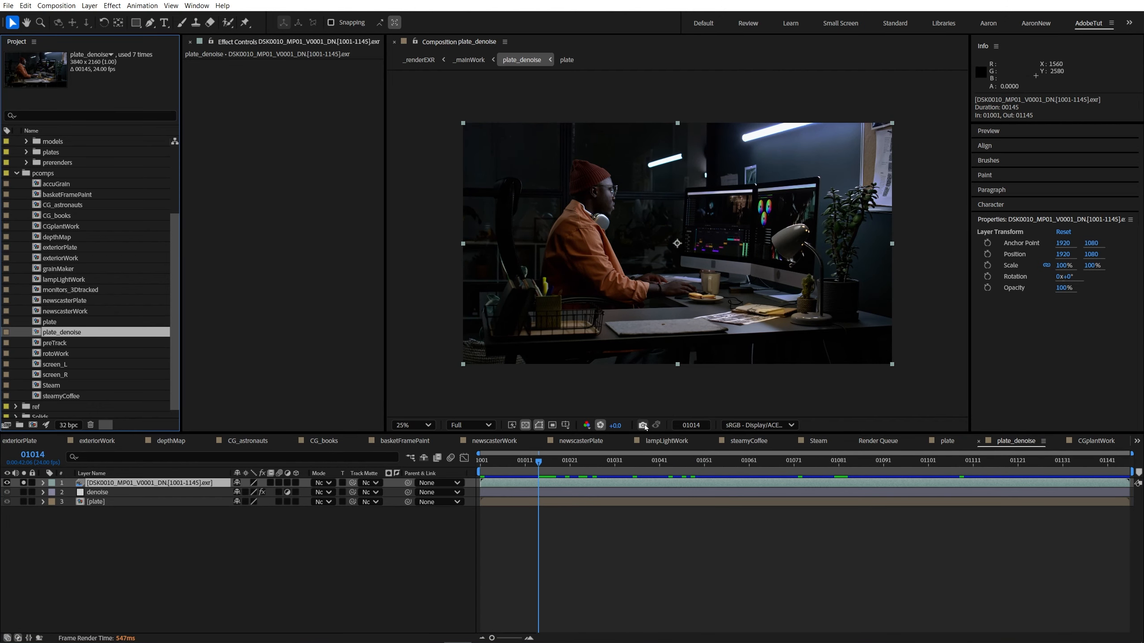
Step: Inspect the plate's light sources and highlights at varied viewer exposures, down to about -1.4, and reset the exposure to 0
left_click_drag(616, 428, 504, 356)
left_click_drag(746, 136, 694, 195)
scroll(693, 195, "up", 2)
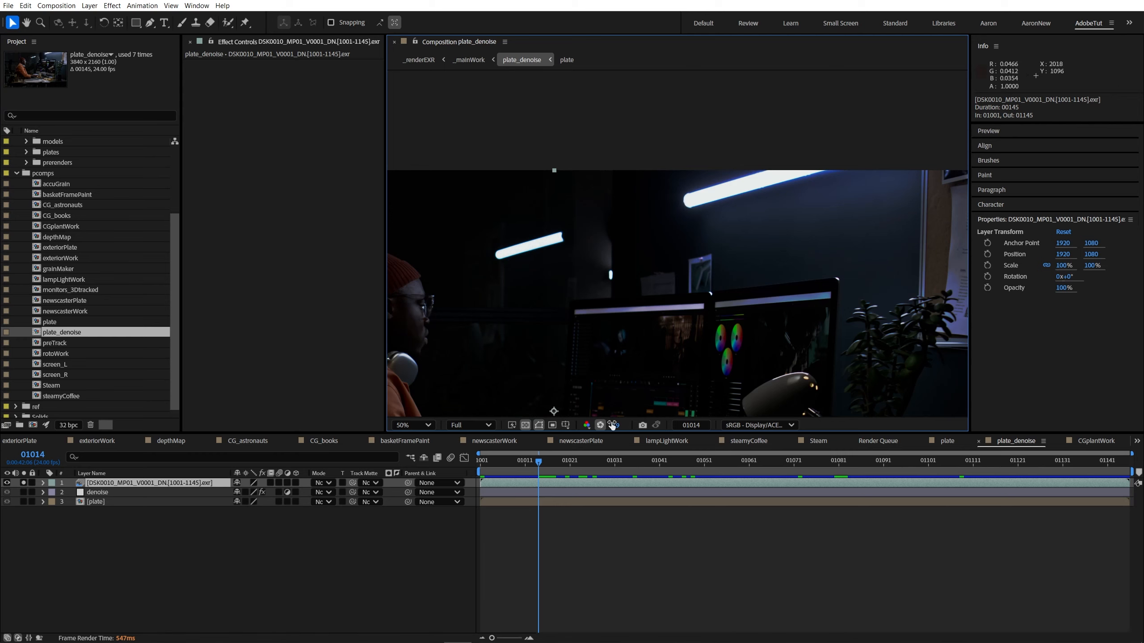
left_click_drag(612, 425, 725, 198)
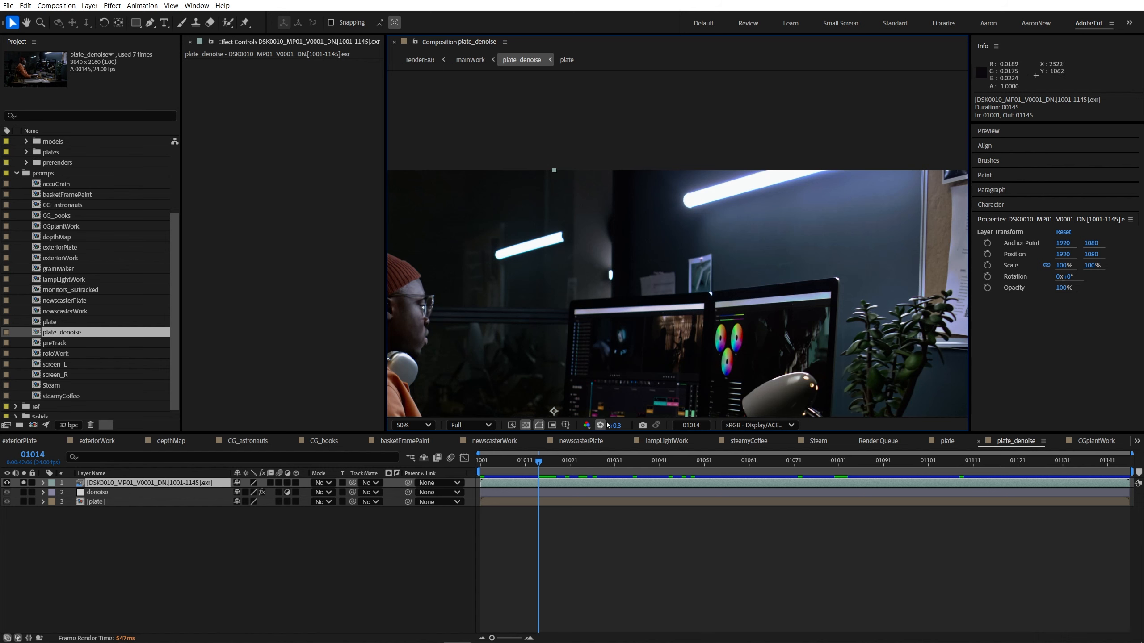
left_click(601, 424)
scroll(640, 354, "down", 3)
left_click_drag(641, 354, 659, 326)
key("shift+/")
left_click_drag(615, 426, 234, 441)
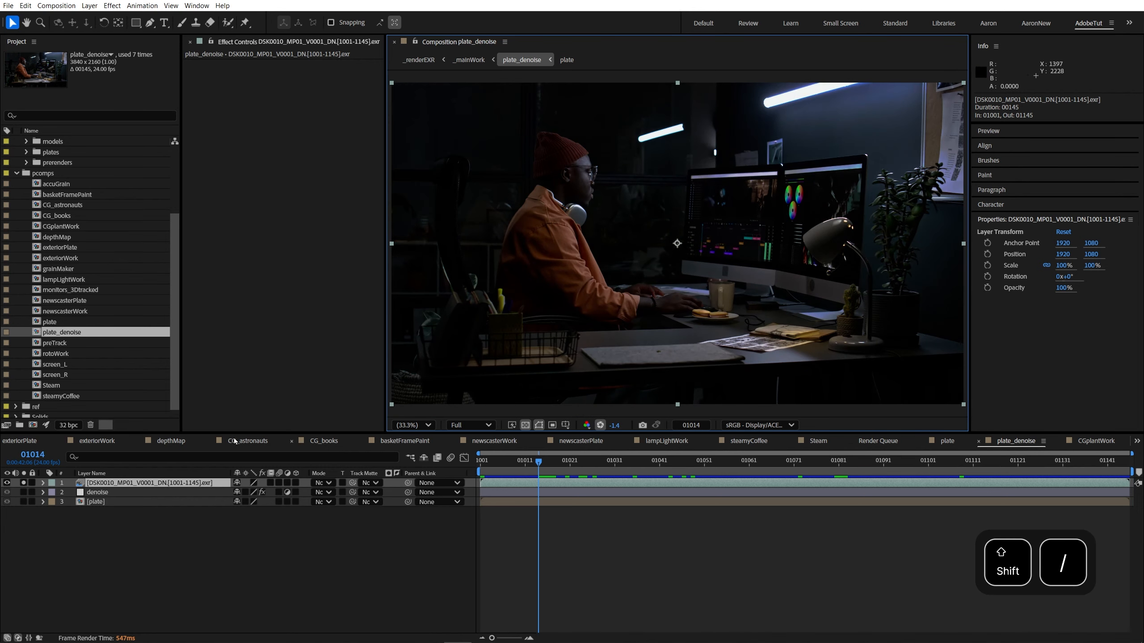
left_click(149, 425)
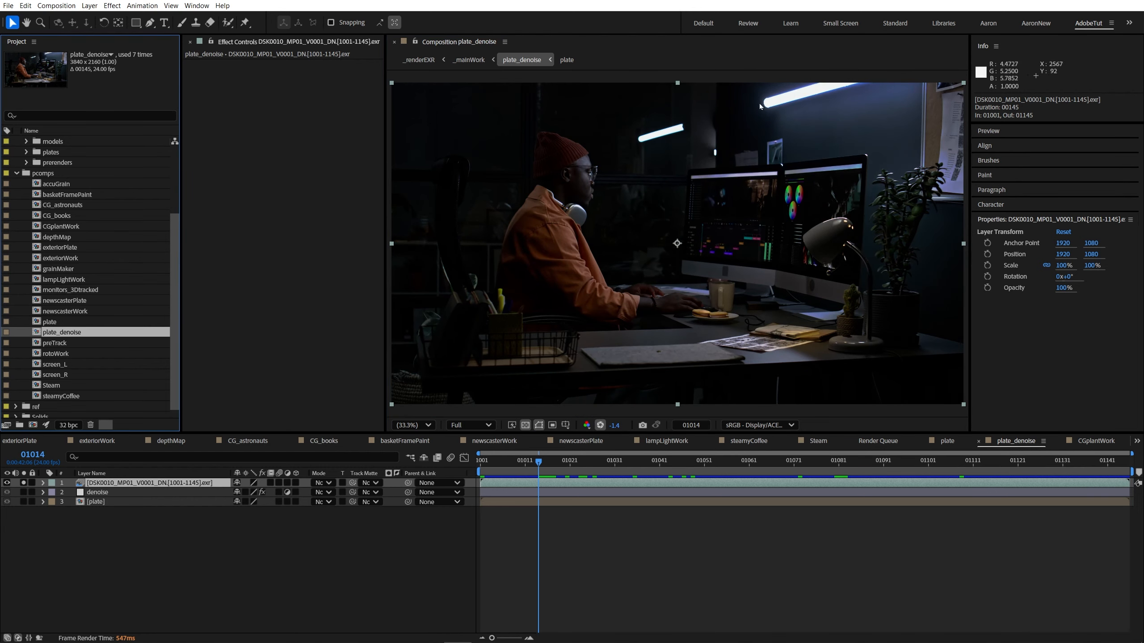
left_click(600, 424)
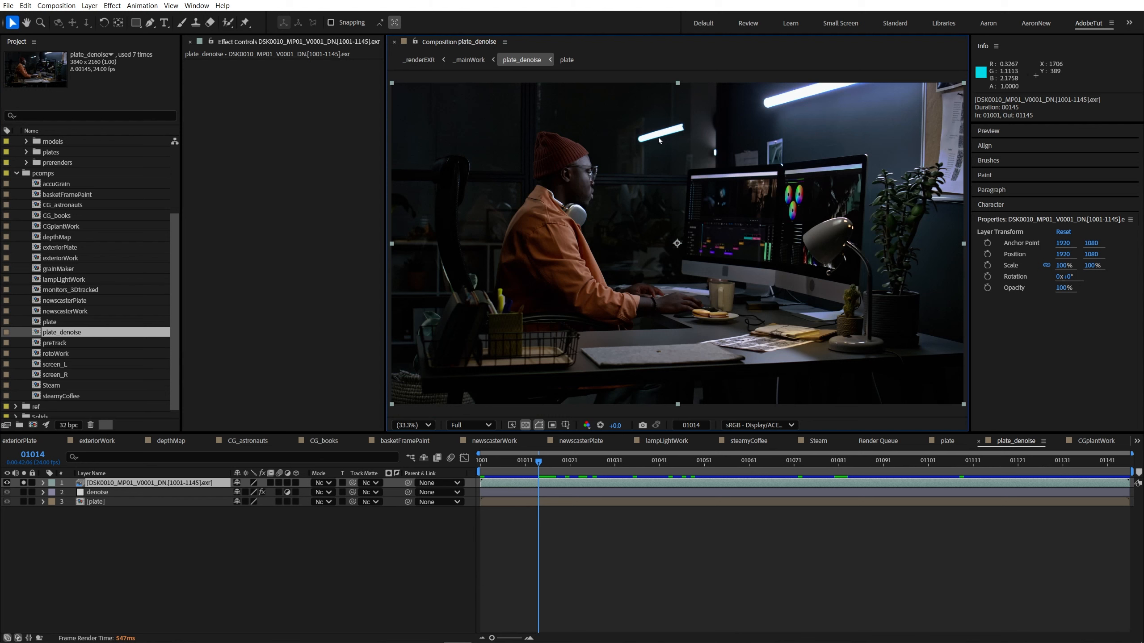
Step: Duplicate the plate_denoise comp in the project and rename the copy HDRI
left_click(139, 485)
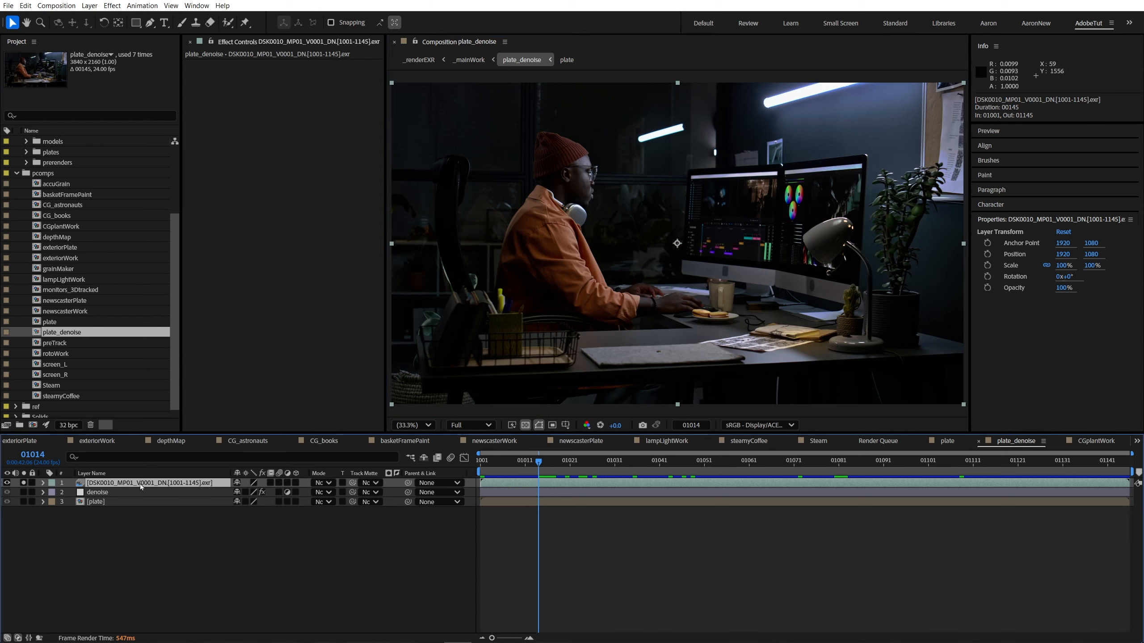
left_click(67, 333)
key("ctrl+d")
key("Return")
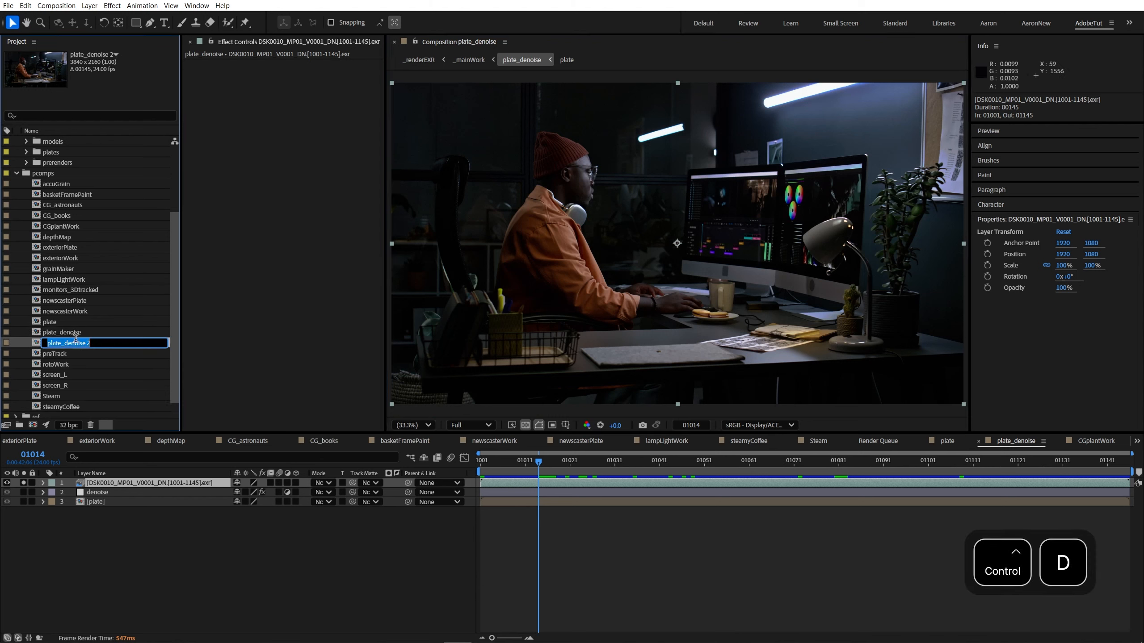
type("HDRI")
key("Return")
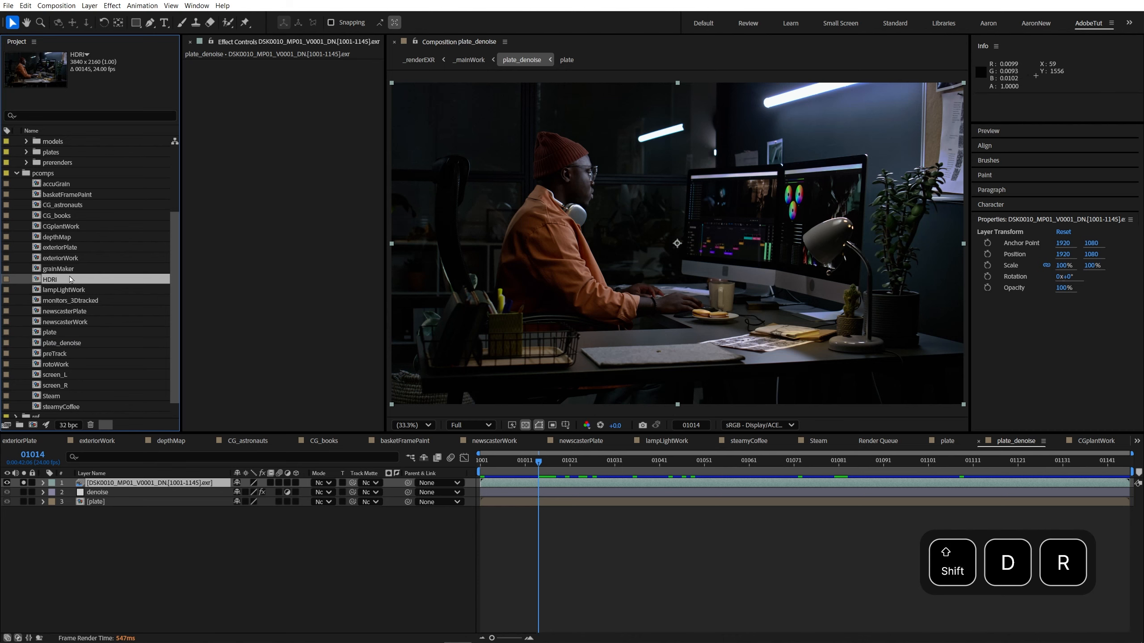
Step: Open the HDRI comp and delete its denoise and plate layers, leaving only the denoised EXR layer
double_click(54, 280)
left_click(132, 494)
left_click(130, 503, "shift")
key("Delete")
left_click(138, 485)
key("comma")
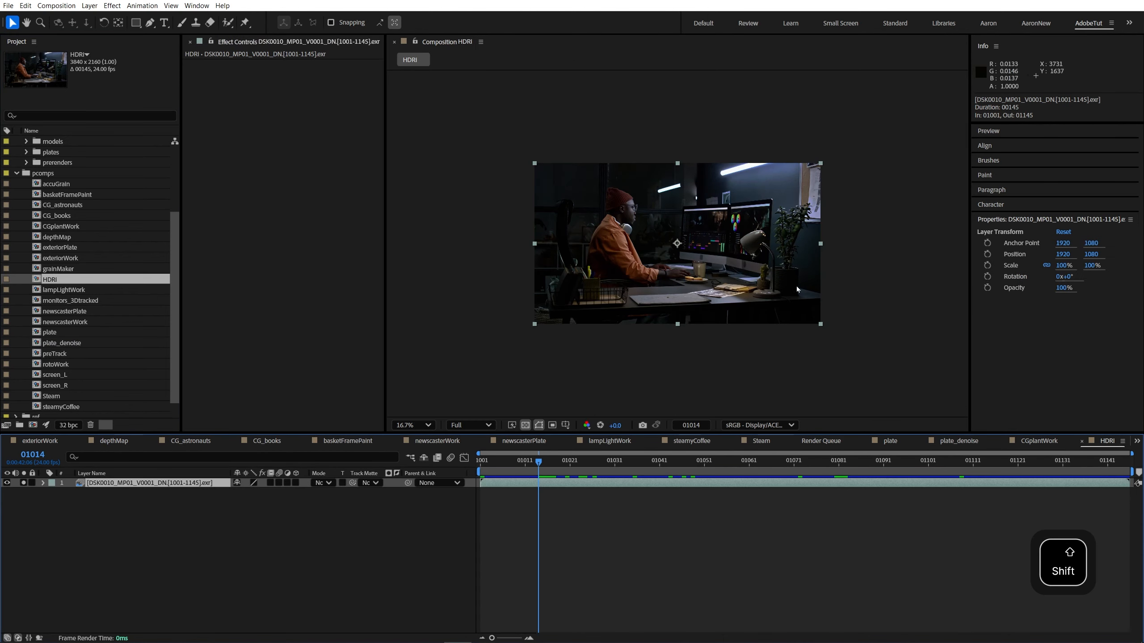
Step: Set the HDRI composition's height to half its size, 1080 px
key("ctrl+k")
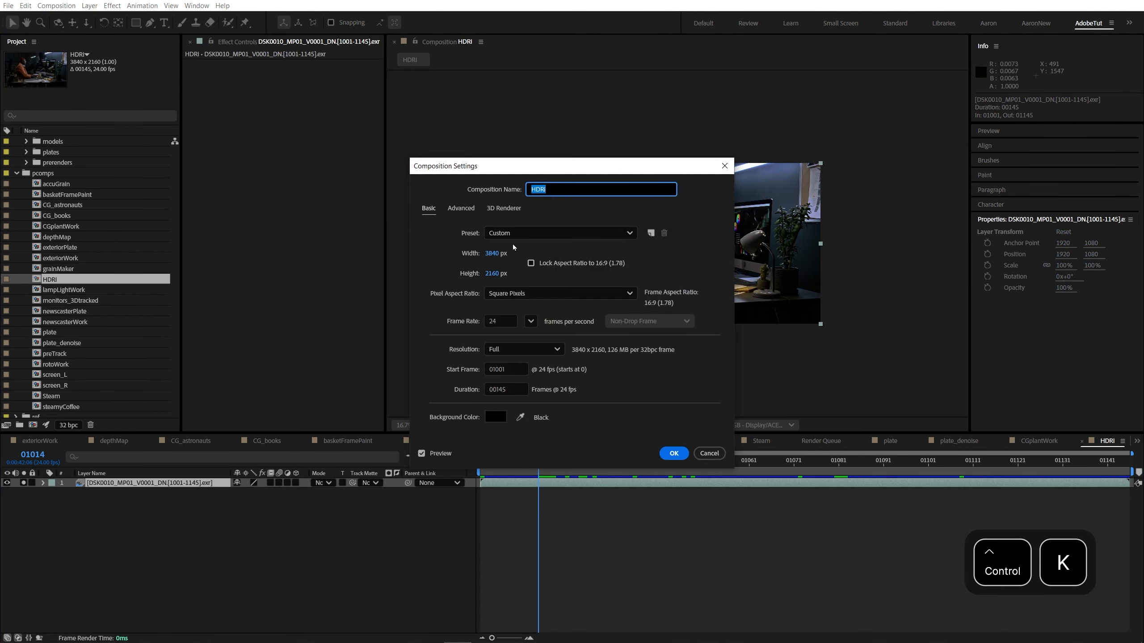
left_click_drag(536, 167, 526, 348)
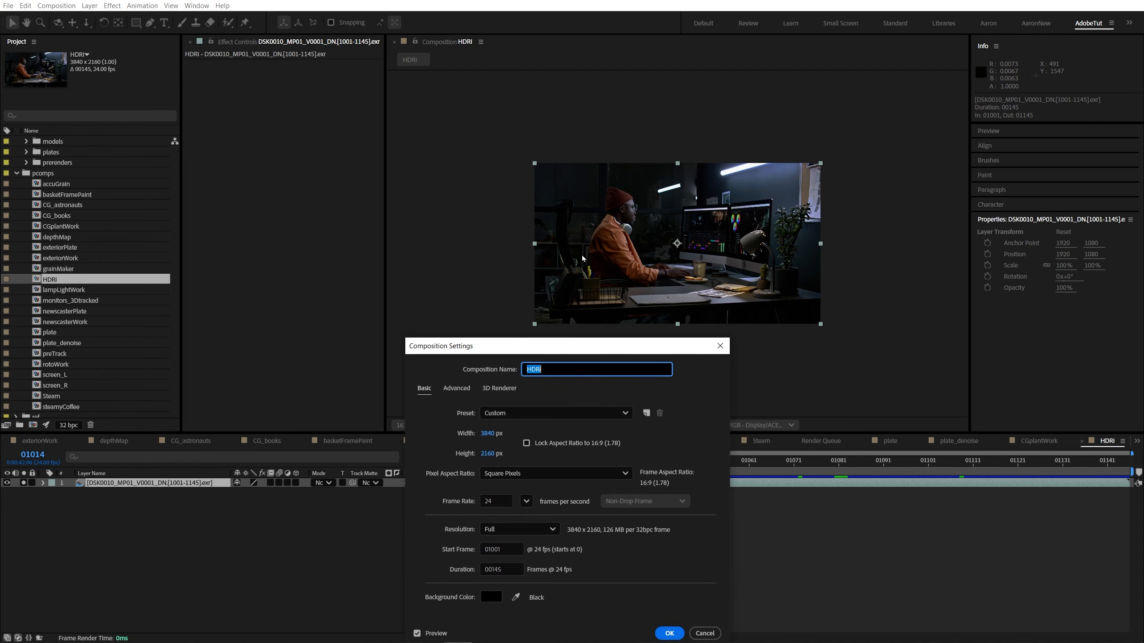
left_click(488, 433)
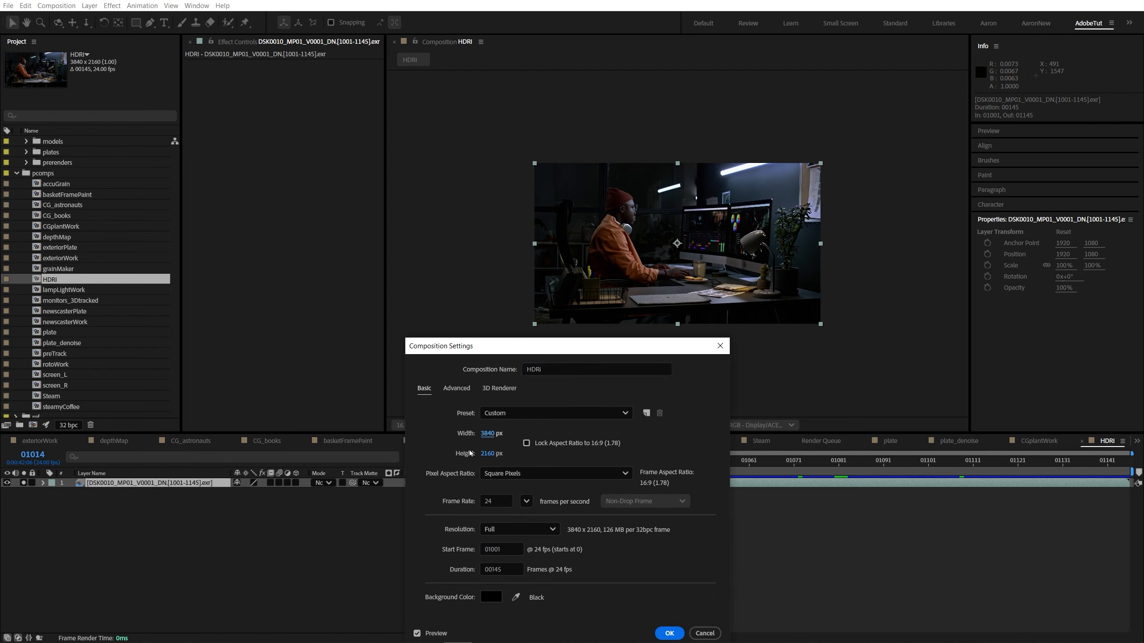
left_click(486, 453)
left_click(503, 453)
type("/2")
key("Tab")
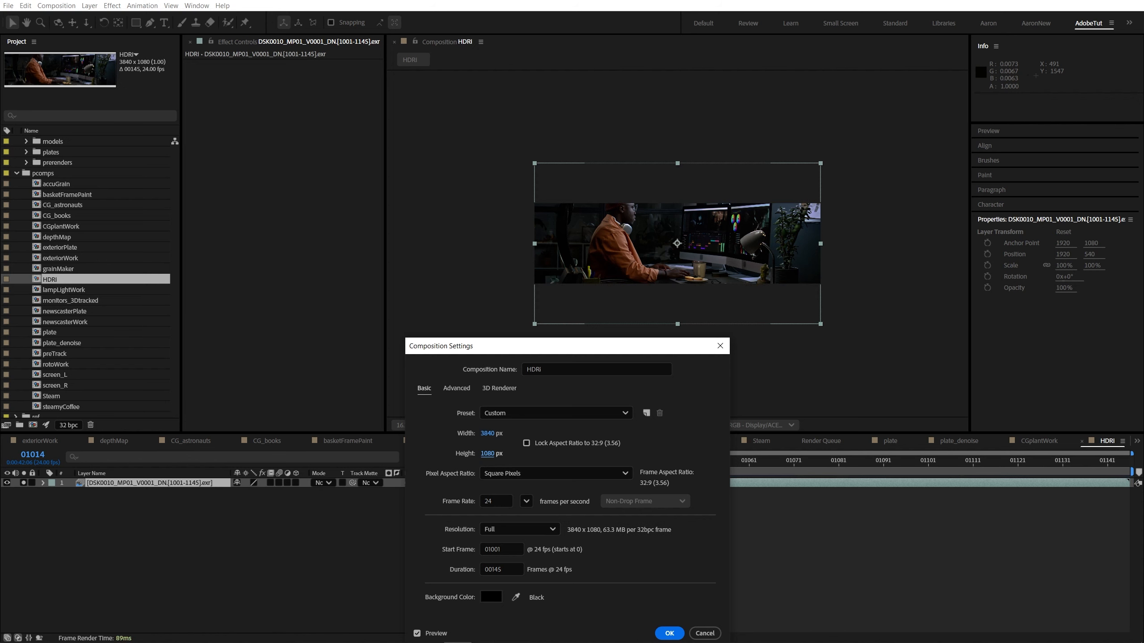
left_click(669, 633)
Step: Fit the denoised EXR layer to the HDRI comp's height, scaling it to 50%
left_click(125, 482)
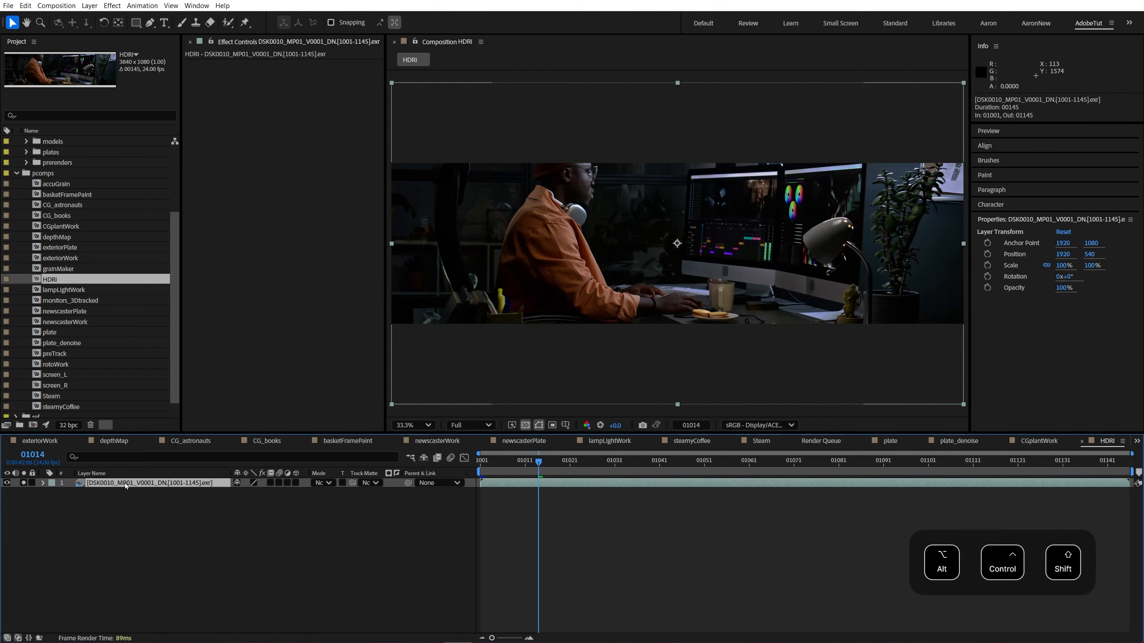
key("ctrl+alt+shift+h")
key("ctrl+alt+shift+g")
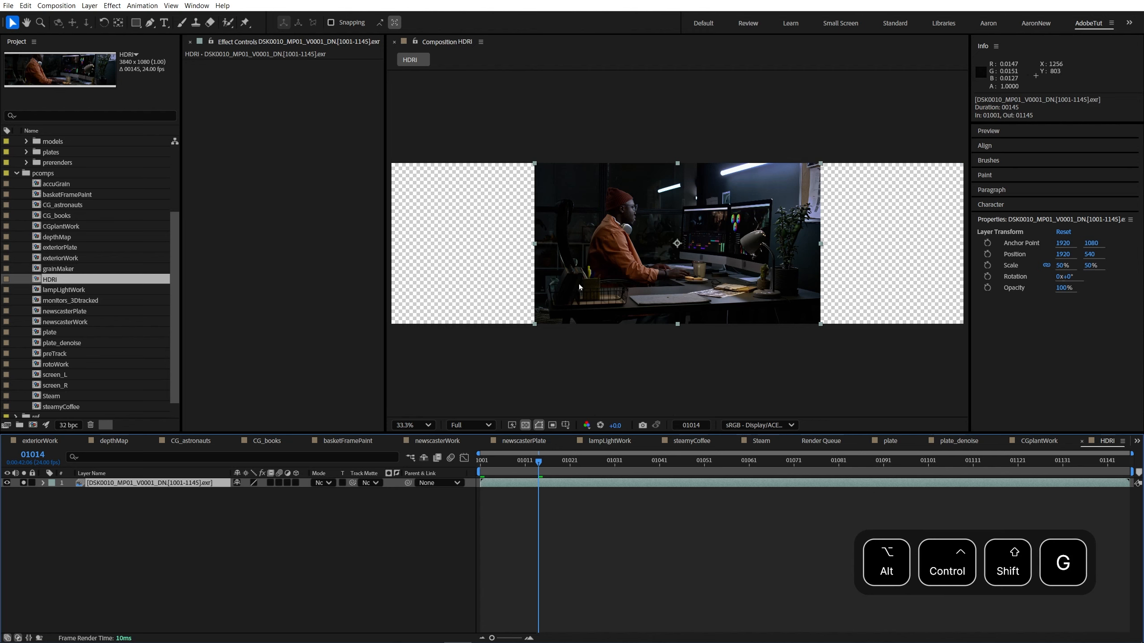
Step: Check the empty areas on both sides of the plate with the transparency grid off and on
scroll(648, 271, "down", 2)
scroll(783, 286, "up", 2)
left_click(209, 501)
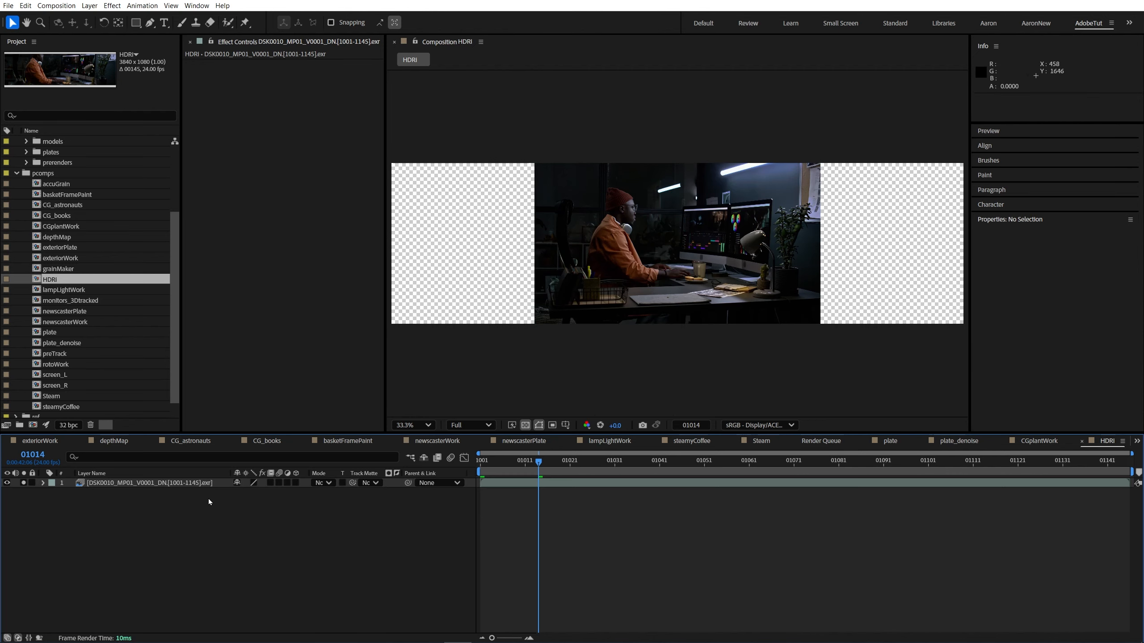
left_click(150, 482)
left_click(525, 424)
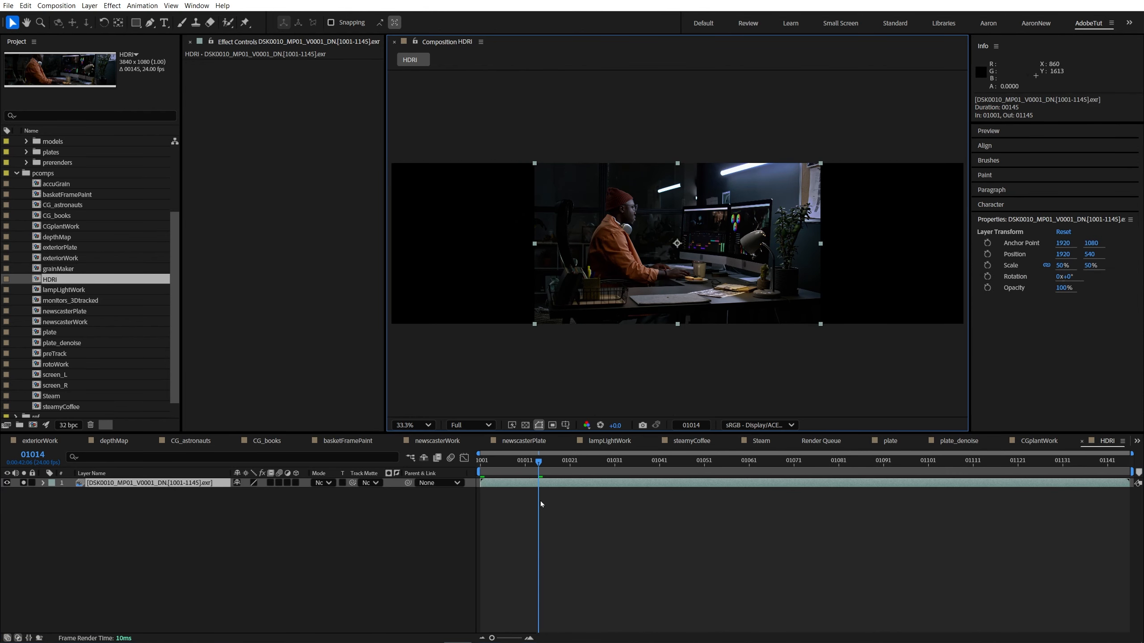
left_click(525, 424)
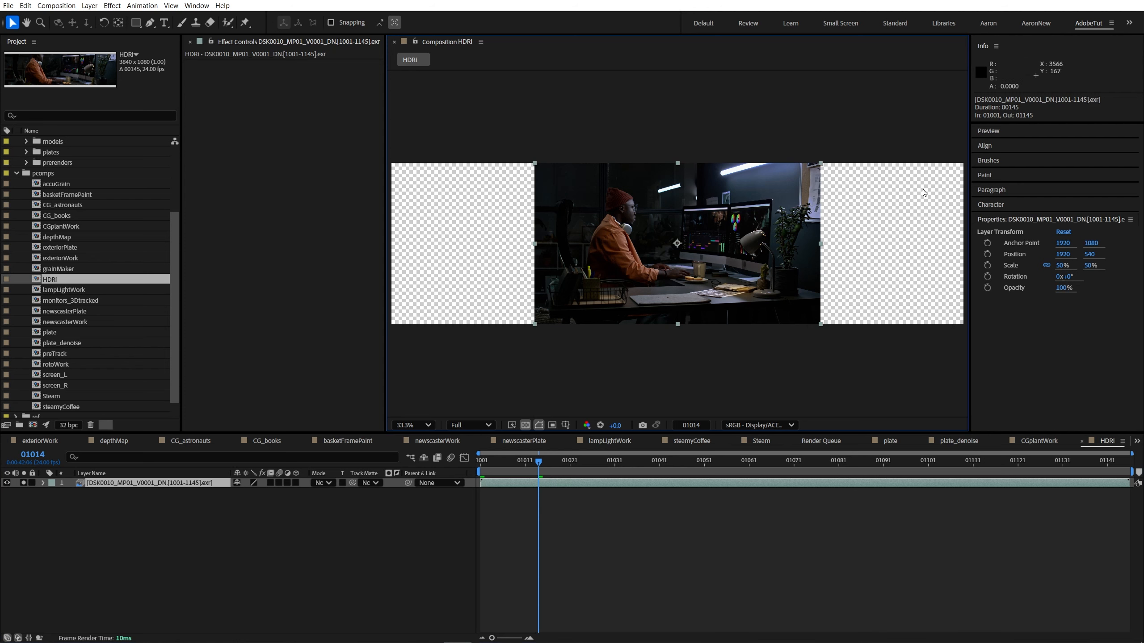
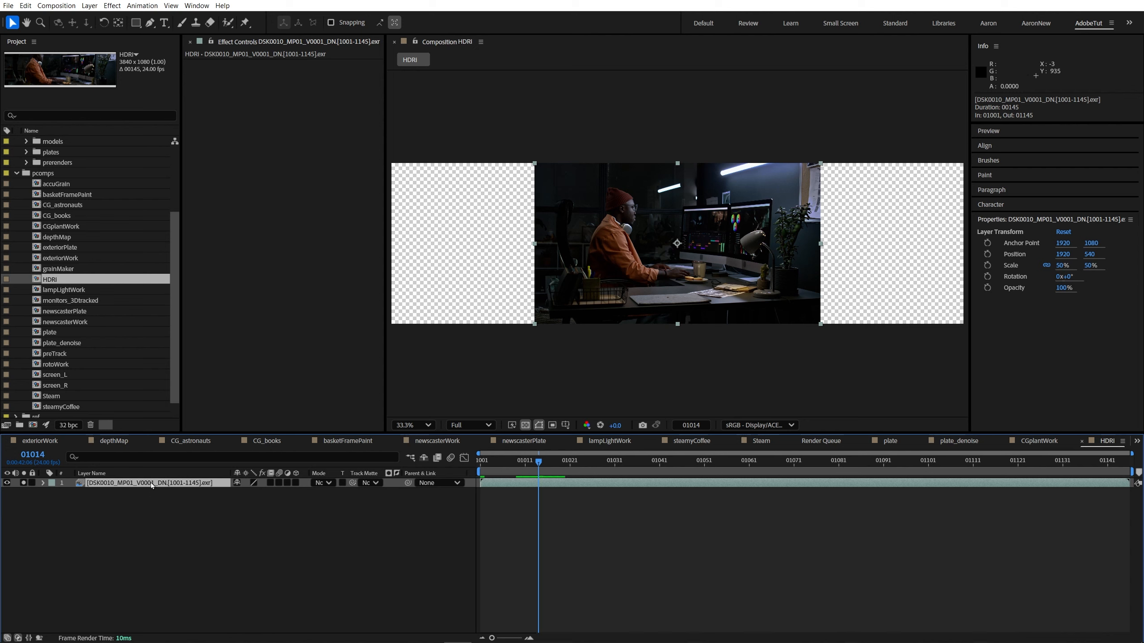
Step: Fill the plate's empty sides with CC RepeTile, using Unfold tiling, Expand Right about 2179 and Expand Left about 2151
key("ctrl+space")
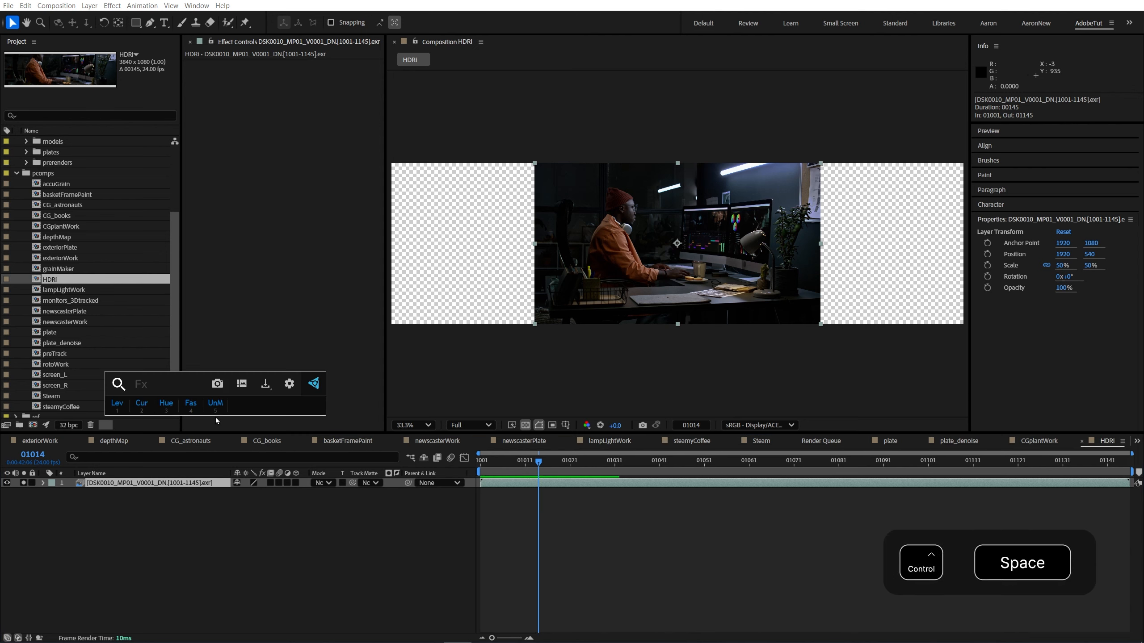
type("repe")
key("Down")
key("Return")
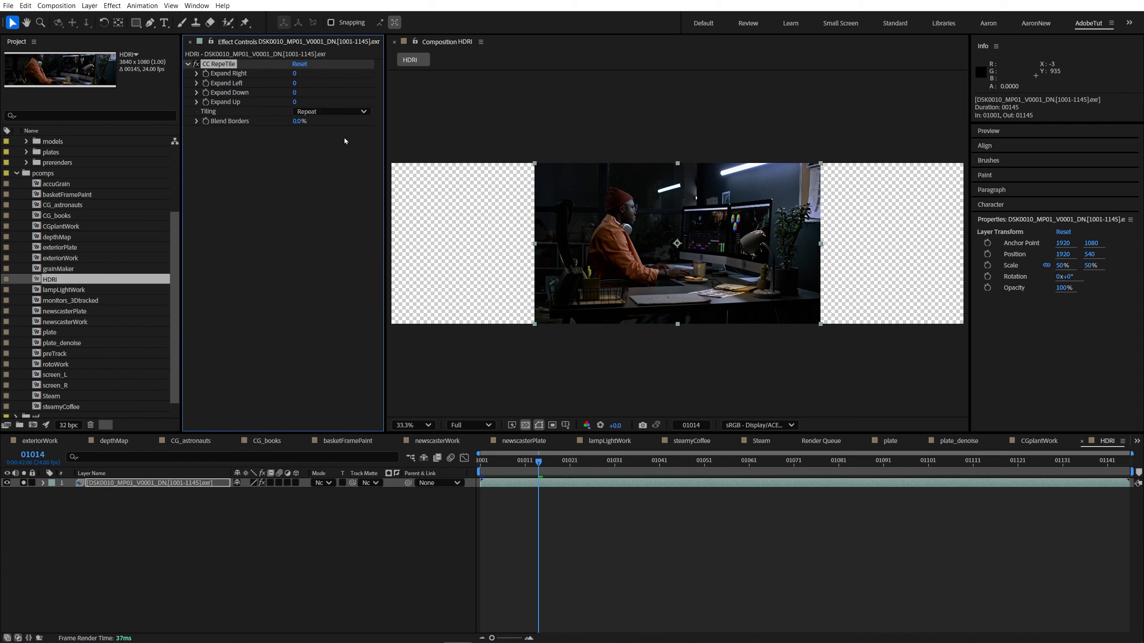
left_click_drag(301, 73, 1058, 86)
left_click(324, 111)
left_click(320, 156)
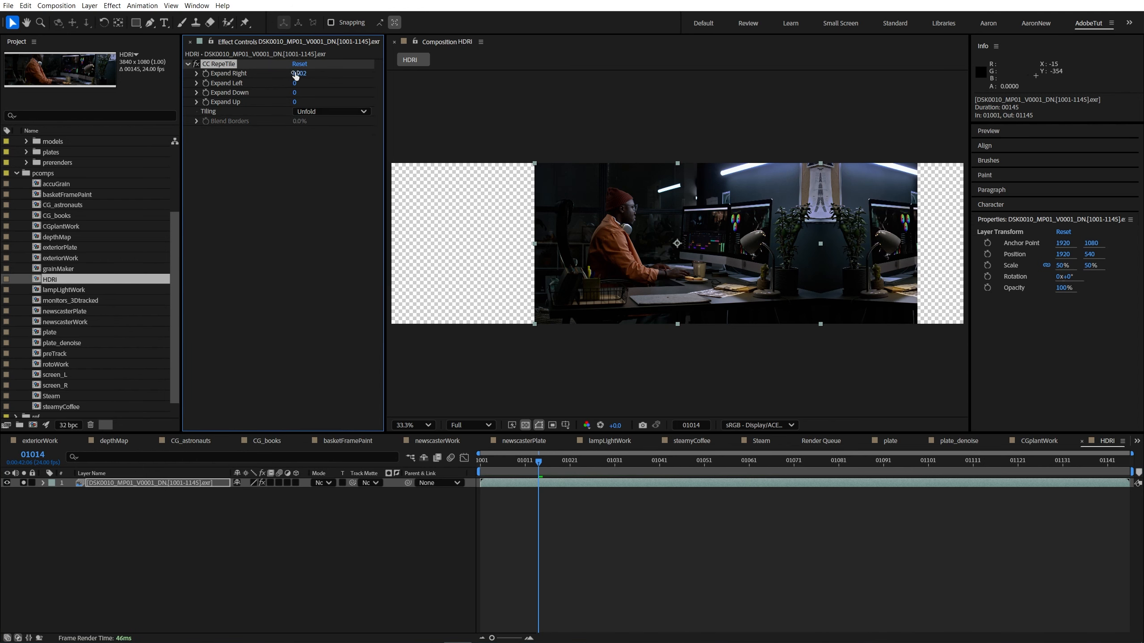
left_click_drag(299, 74, 794, 82)
left_click_drag(295, 83, 675, 85)
Step: Raise the viewer exposure to +4.9 and inspect the seams of the mirrored plate extensions
scroll(666, 252, "down", 1)
left_click(666, 541)
scroll(667, 316, "up", 2)
left_click_drag(615, 426, 835, 392)
scroll(851, 283, "up", 2)
left_click_drag(848, 284, 432, 268)
scroll(650, 218, "down", 3)
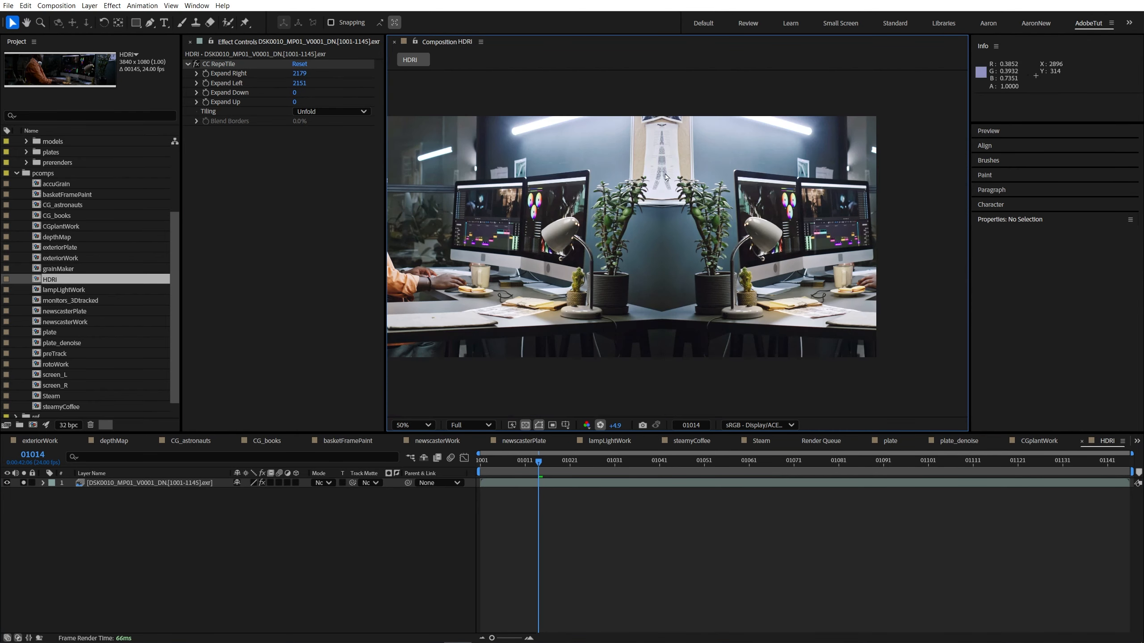
scroll(523, 273, "down", 1)
left_click_drag(522, 273, 547, 277)
Step: Create a 3840 x 1080 solid colored from the dark wall between the mirrored plants, and set its opacity to 10%
left_click(92, 483)
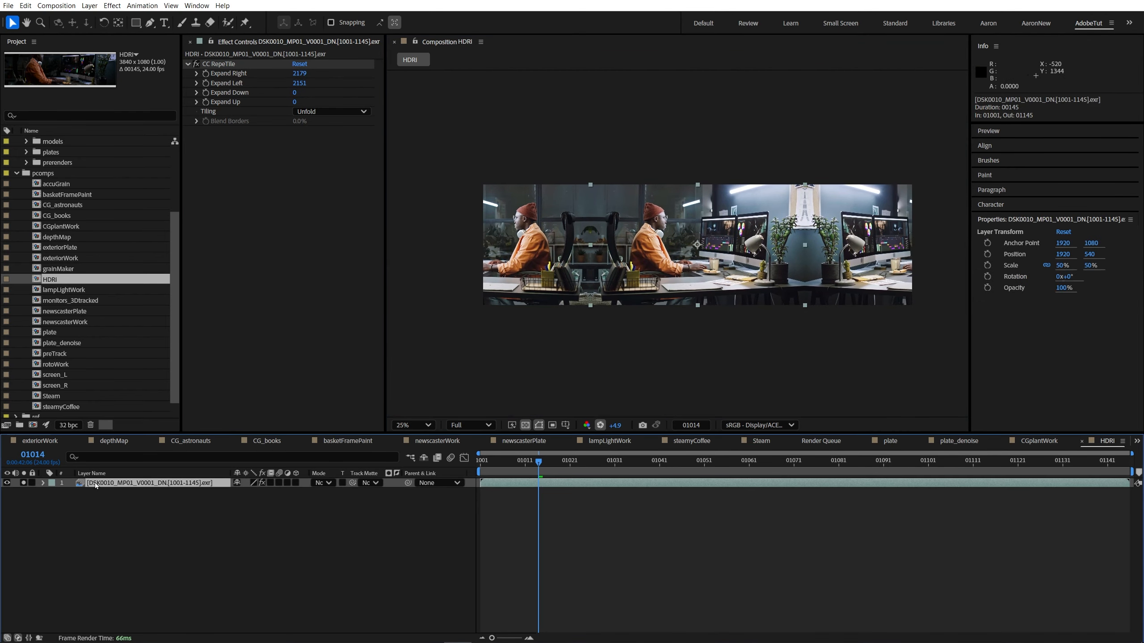
key("ctrl+y")
left_click(588, 403)
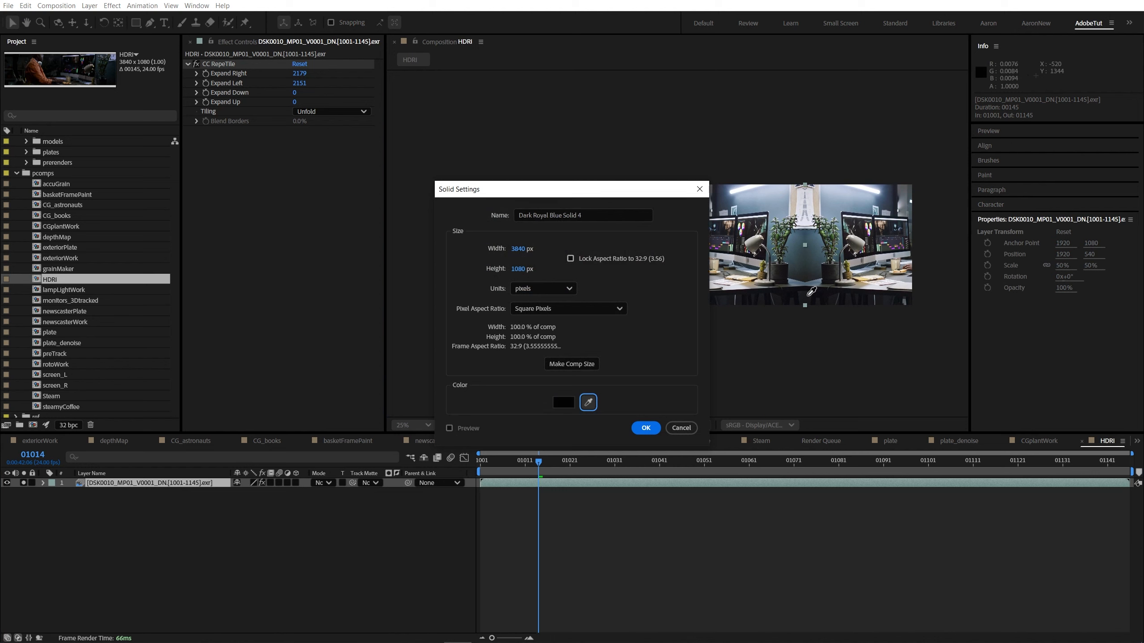
left_click(816, 267)
key("Return")
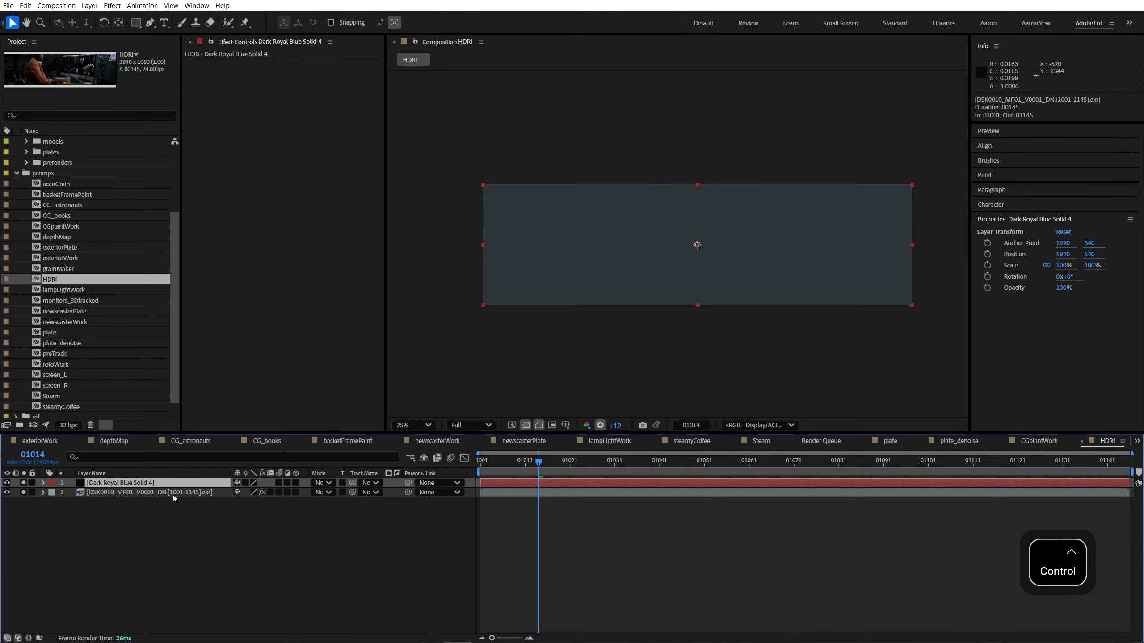
type("t")
type("10")
key("Return")
Step: Draw a closed RotoBezier mask on the solid around the duplicated man in the mirrored left part of the plate
left_click(118, 483)
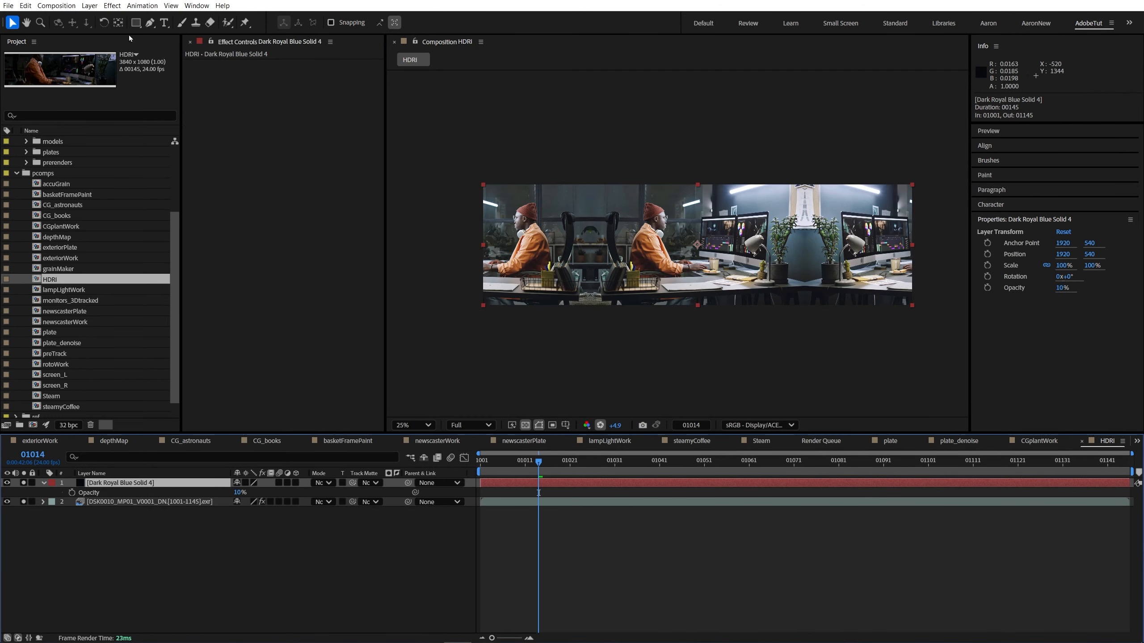
key("g")
left_click(595, 291)
left_click(587, 235)
left_click(581, 192)
left_click(539, 192)
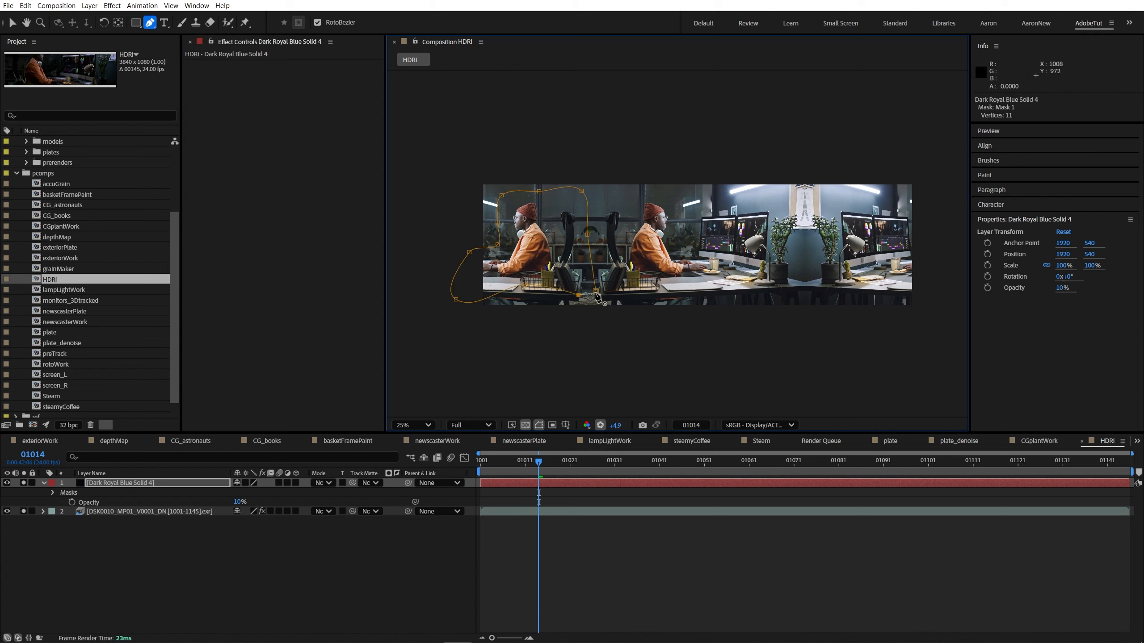
Step: Draw a second mask on the solid around the duplicated monitors and plant at the plate's right end
left_click(820, 233)
left_click(804, 277)
left_click(816, 299)
left_click(885, 297)
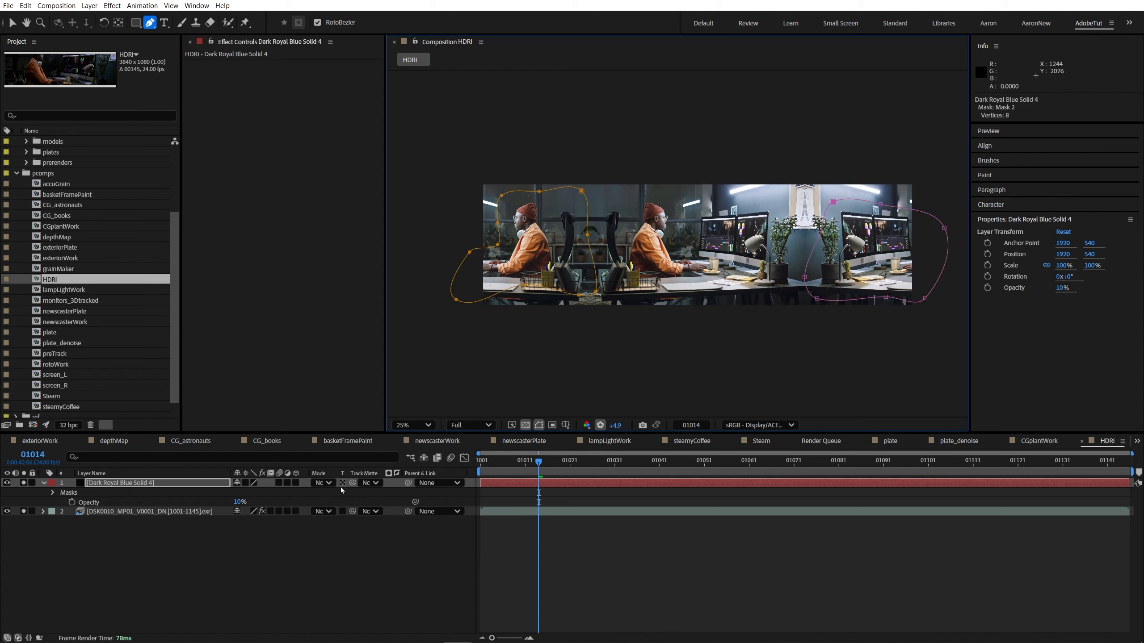
Step: Restore the solid's opacity to 100% so it covers the masked duplicates
key("f")
left_click(143, 483)
key("t")
left_click_drag(239, 493, 348, 489)
Step: Feather the solid's Mask 1 by 155 pixels and Mask 2 by 153 pixels
key("f")
left_click(166, 494)
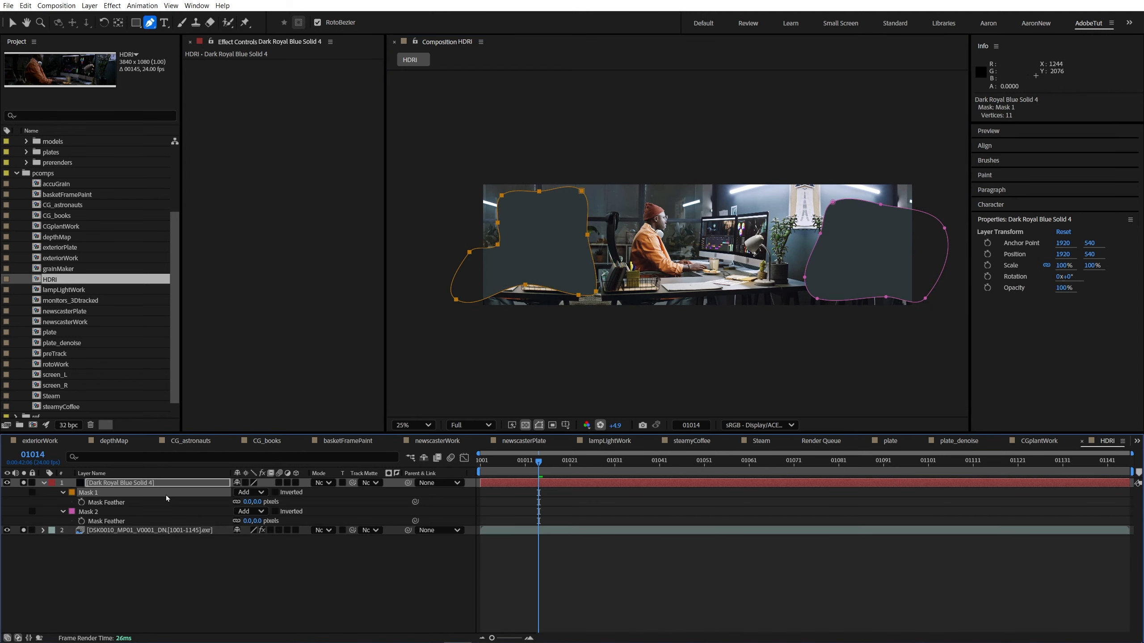
left_click_drag(247, 501, 327, 506)
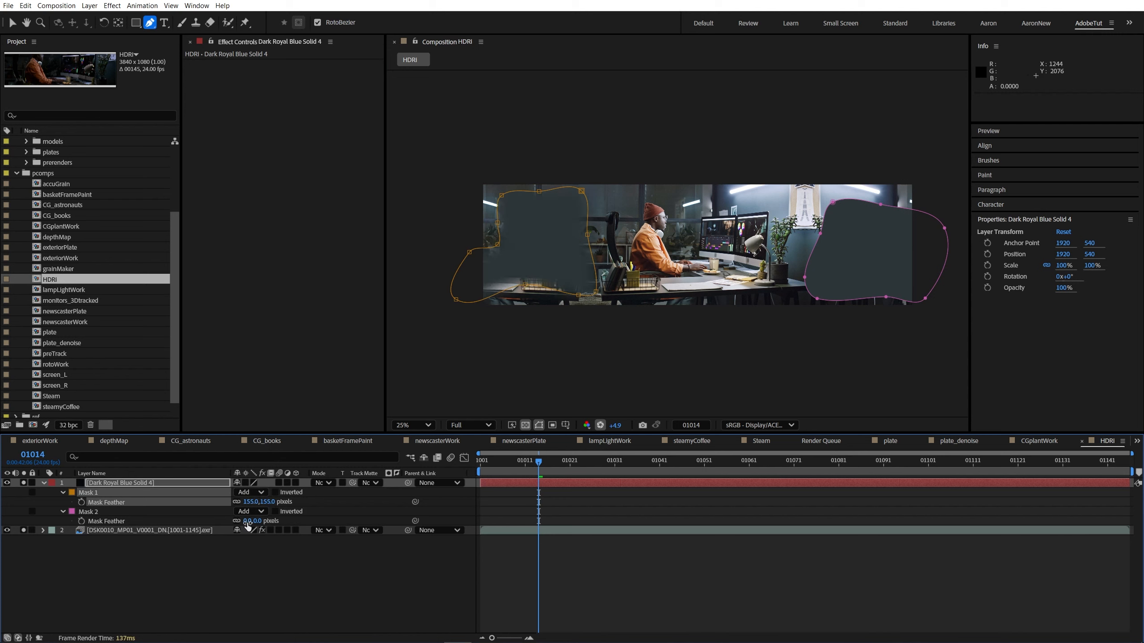
left_click_drag(248, 526, 328, 522)
left_click(294, 567)
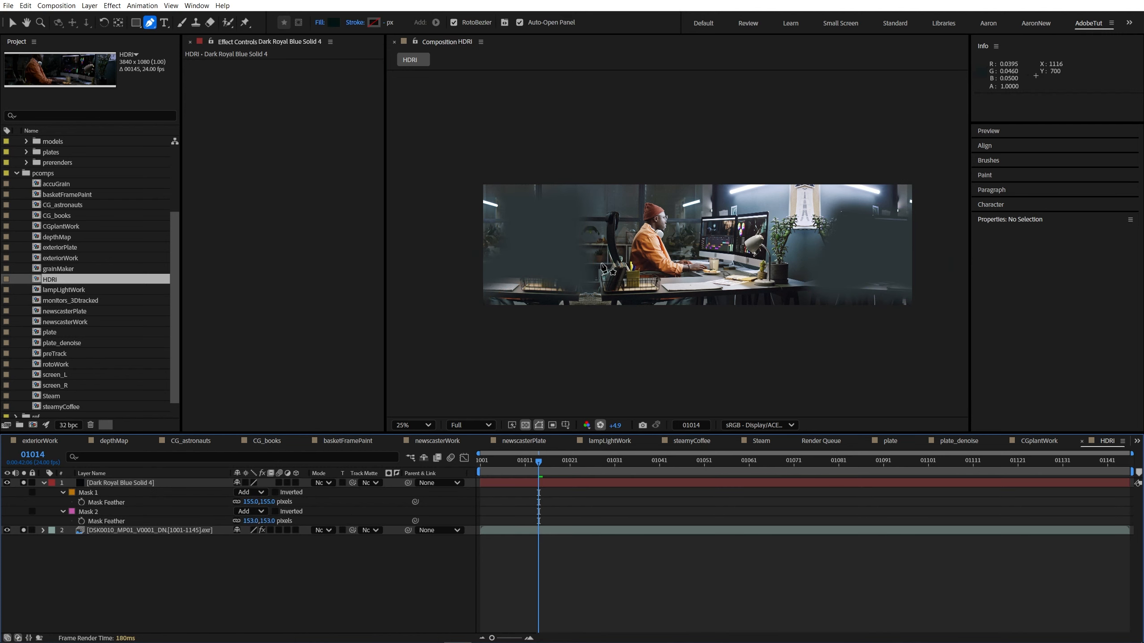
Step: Lower the viewer exposure to +2.0 and turn off solo on the solid and the EXR layer
left_click_drag(615, 426, 459, 437)
scroll(696, 297, "up", 2)
scroll(696, 297, "down", 2)
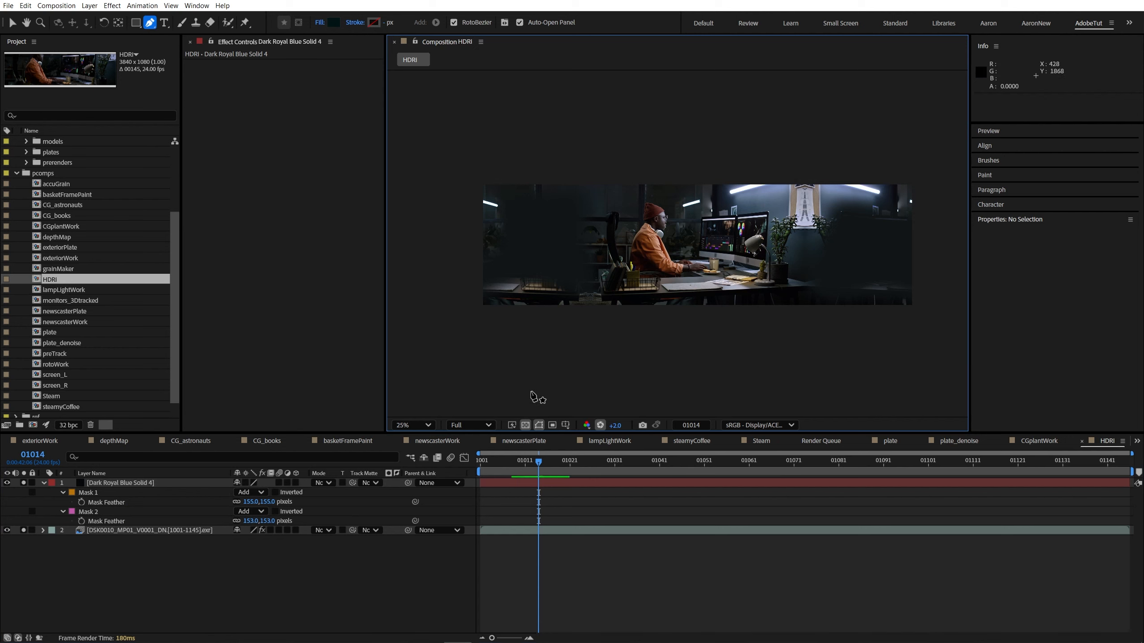
left_click(44, 483)
left_click_drag(24, 483, 24, 492)
left_click(121, 483)
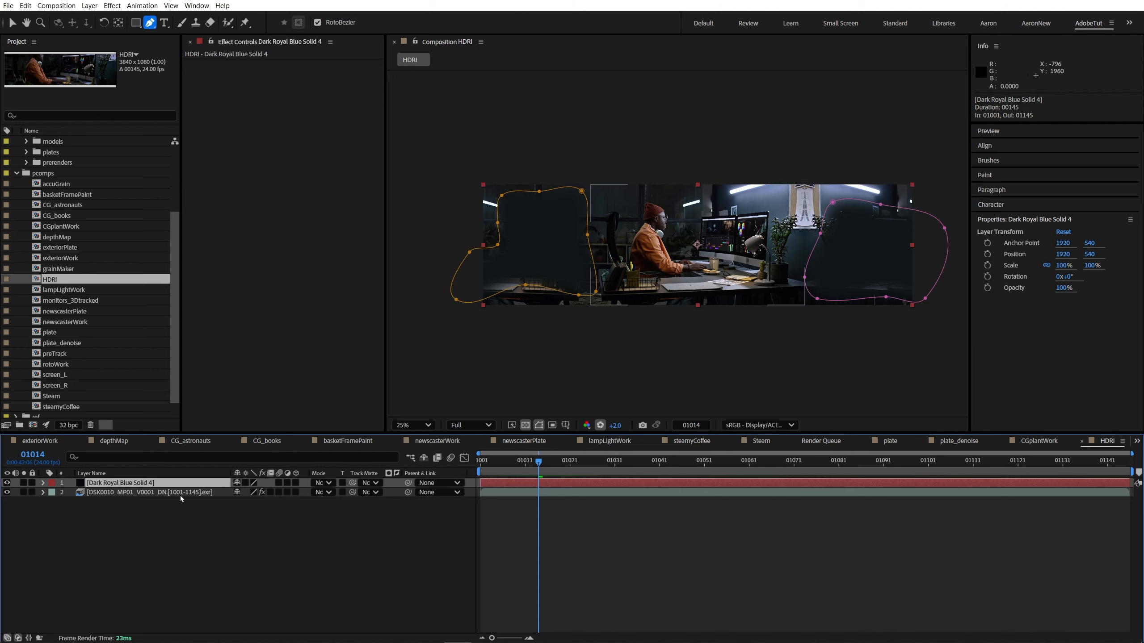
left_click(225, 547)
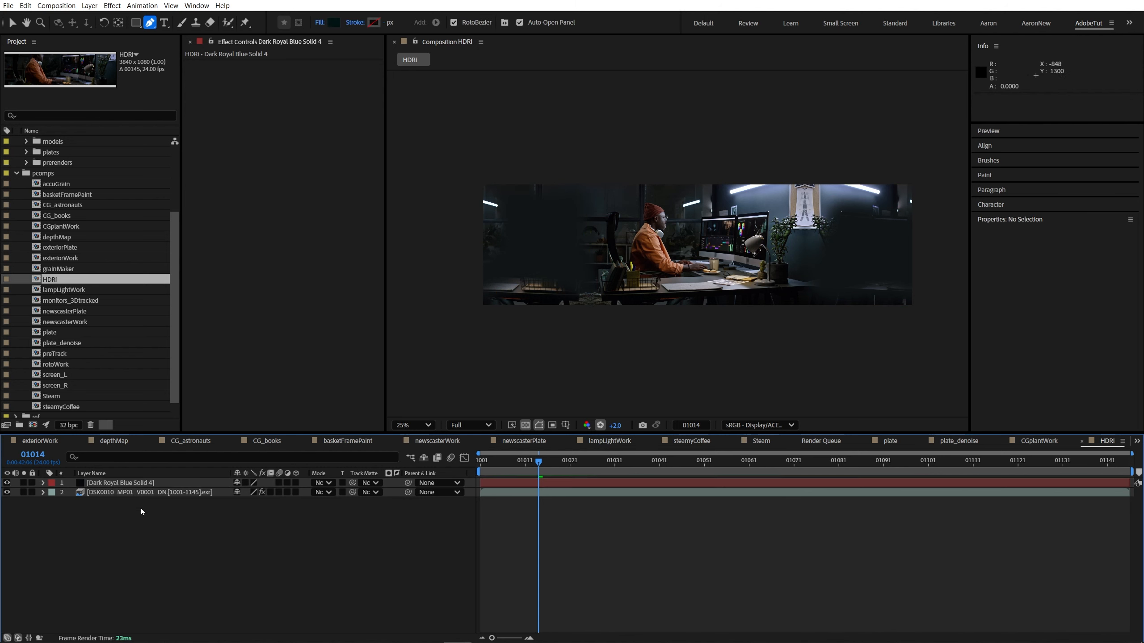
Step: Add an adjustment layer with a Transform effect that mirrors the image horizontally, using non-uniform scale and a Scale Width of -100
key("ctrl+alt+y")
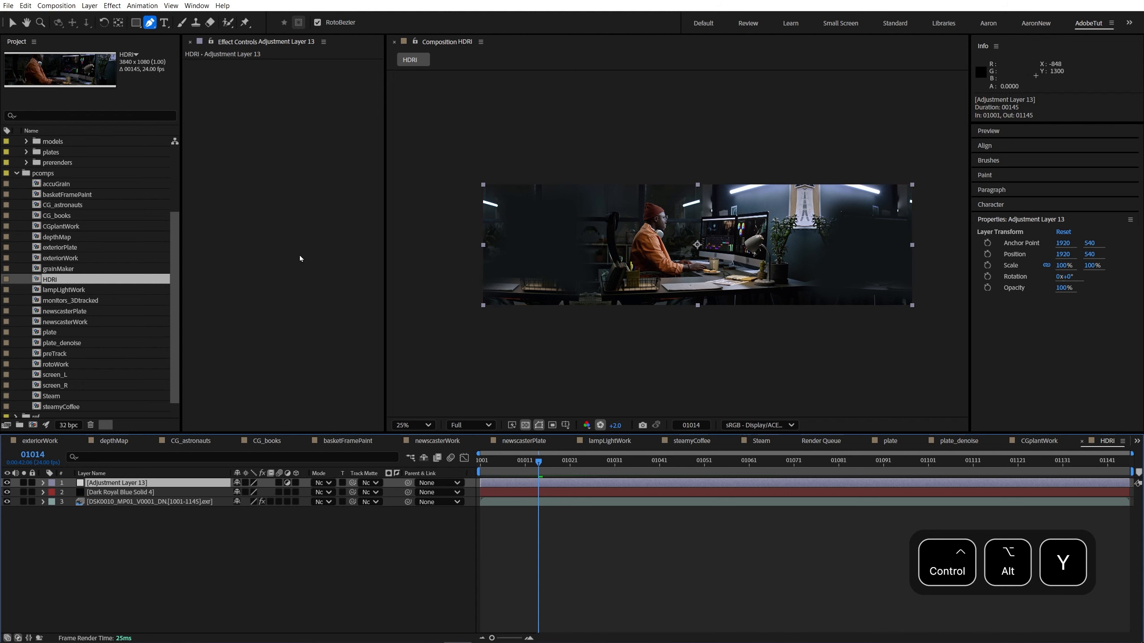
key("ctrl+space")
type("tran")
key("Return")
key("v")
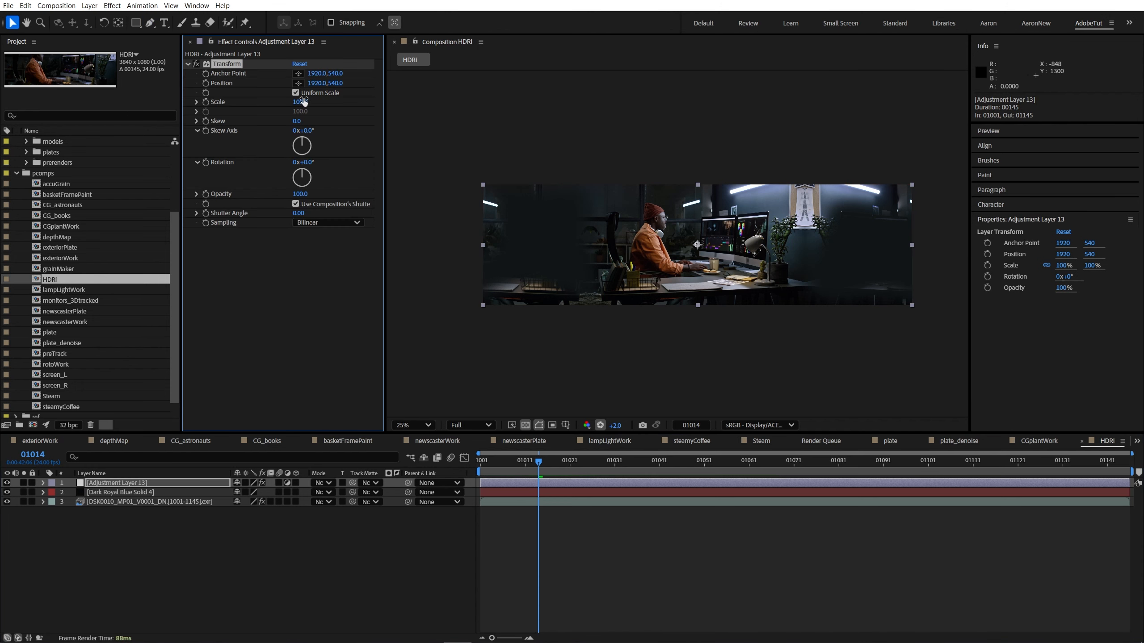
type("-100")
key("Return")
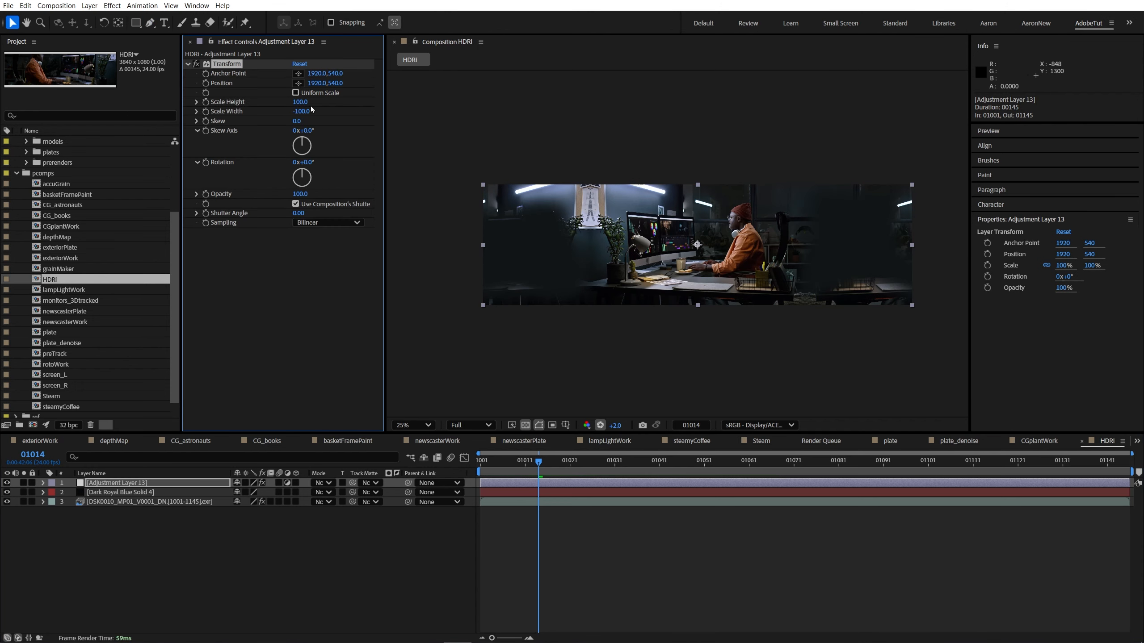
Step: Draw a tall rectangular mask on the adjustment layer over the comp's left edge and compare the layer off and on
left_click(136, 22)
mouse_move(421, 124)
left_mouse_down()
mouse_move(546, 383)
mouse_move(513, 373)
left_mouse_up()
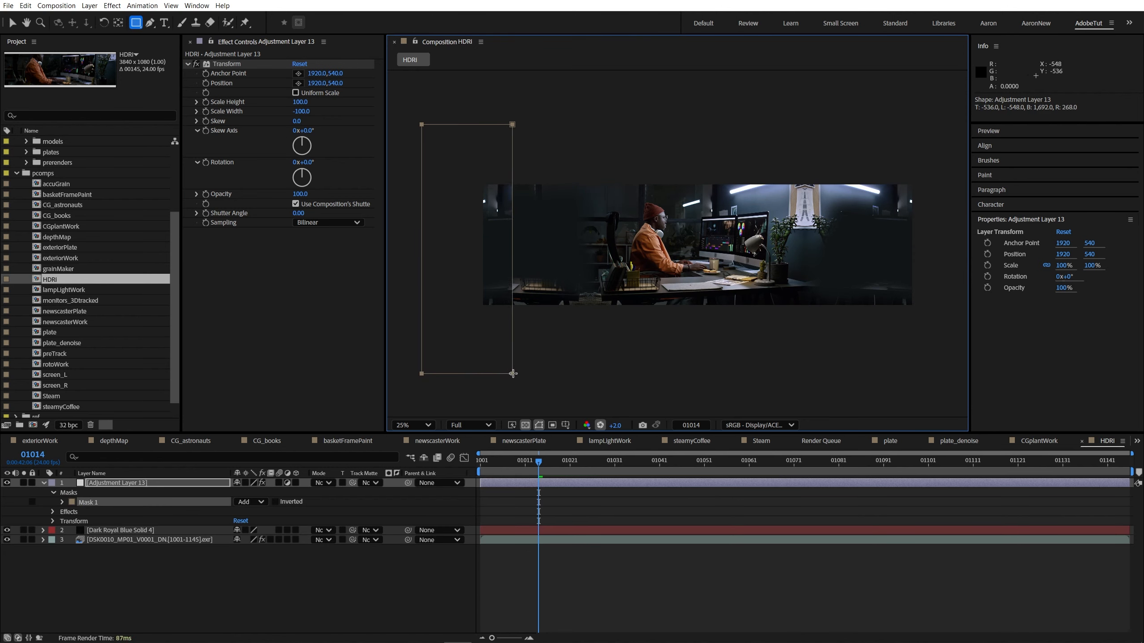
left_click(6, 483)
left_click(6, 483)
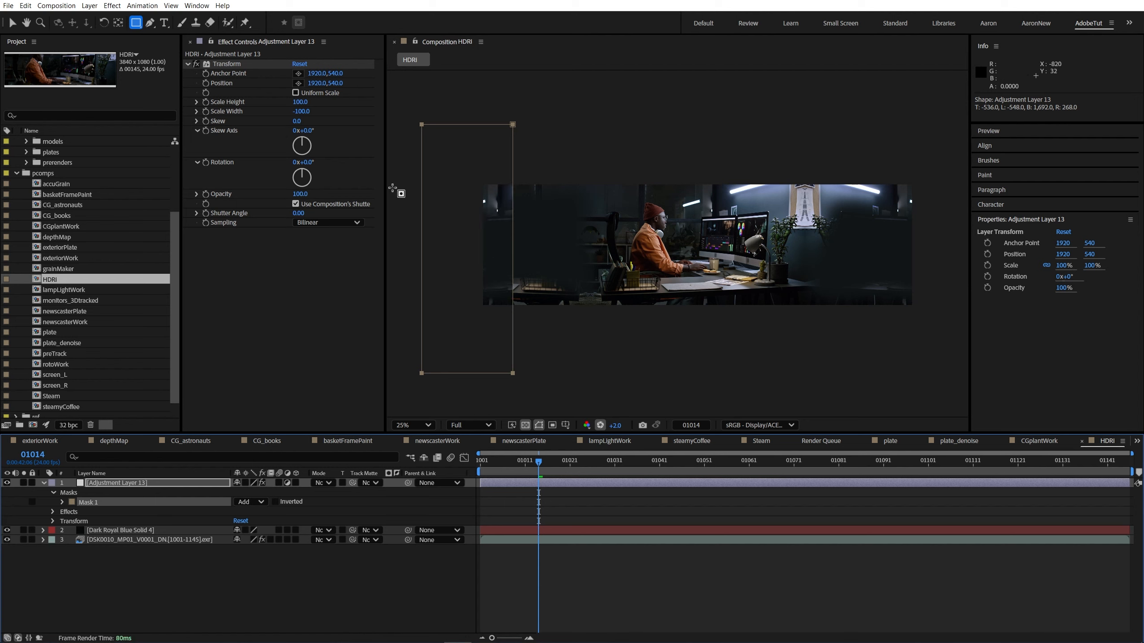
Step: Feather the adjustment layer's mask by 165 pixels horizontally only and widen the mask inward
key("f")
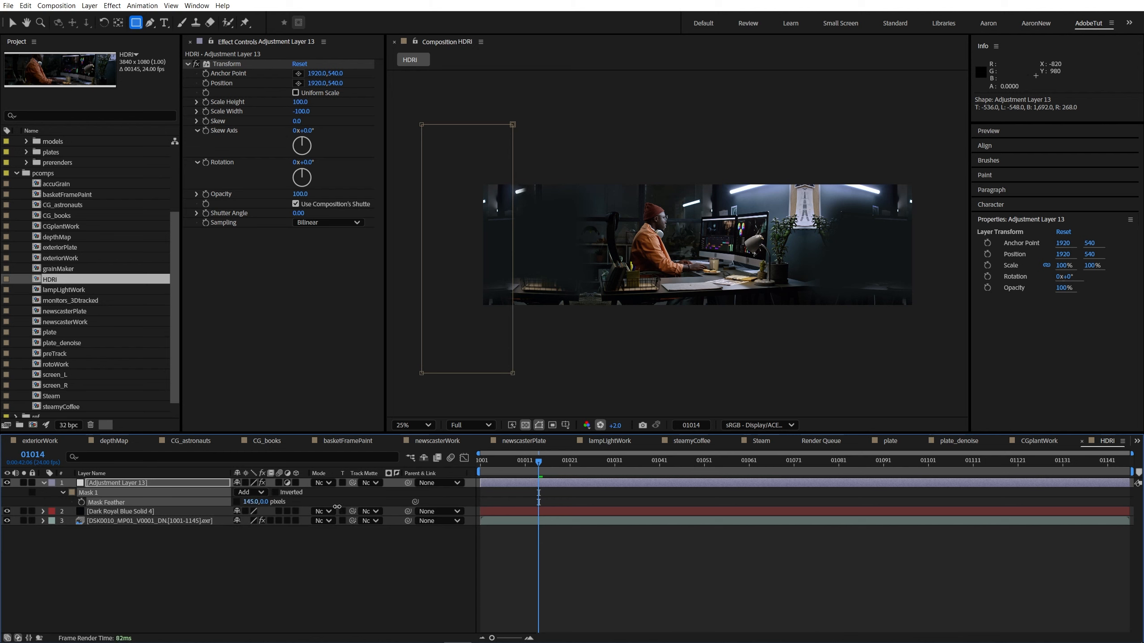
key("v")
left_click_drag(513, 192, 543, 190)
left_click(664, 499)
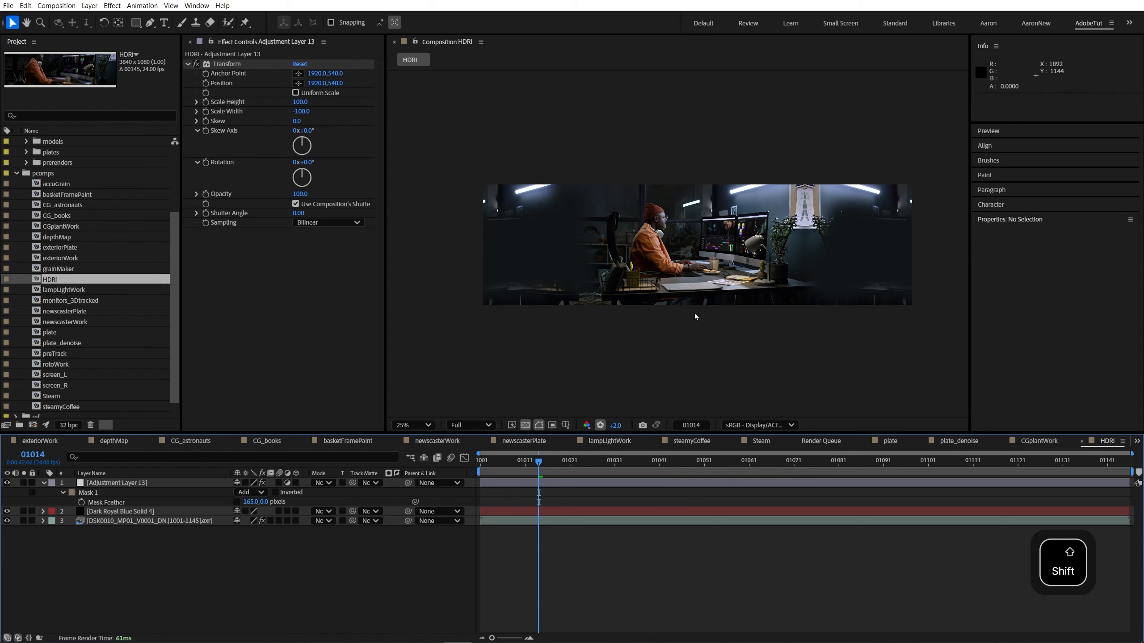
Step: Reset the viewer exposure to normal and collapse the pcomps folder in the project
key("shift+slash")
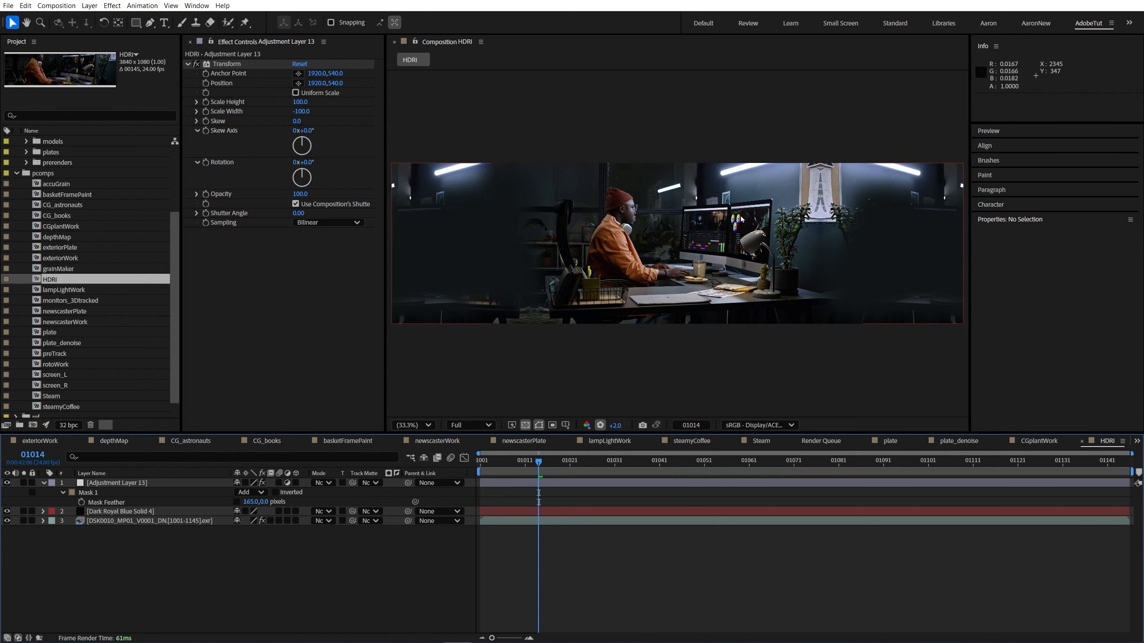
left_click(600, 424)
left_click(15, 175)
left_click(15, 174)
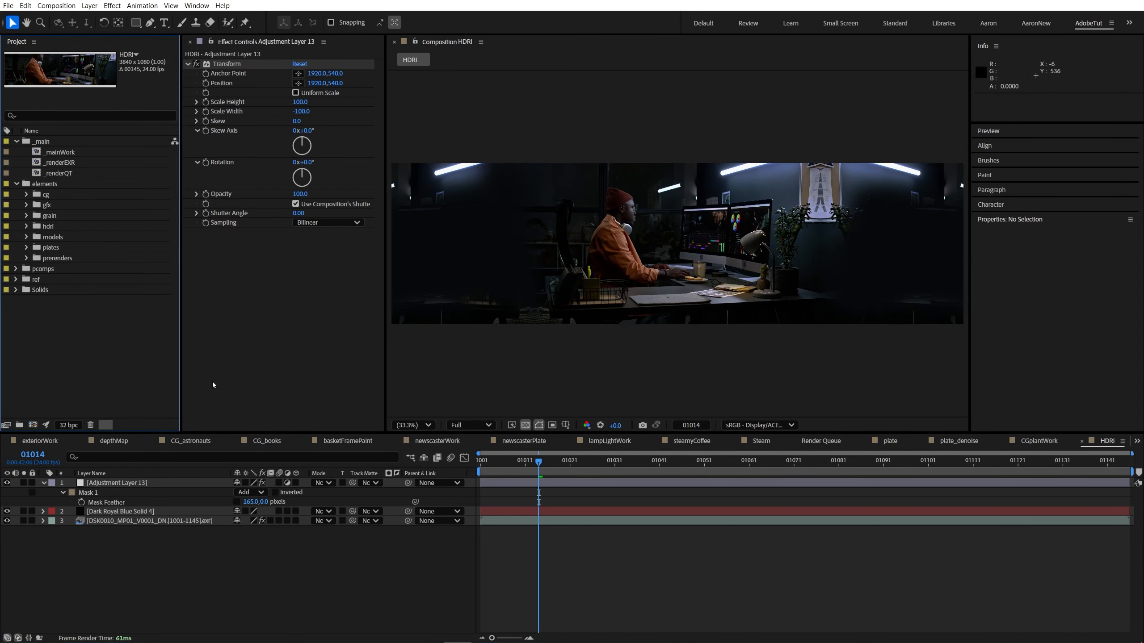
Step: Save the HDRI comp's first frame, 01001, as a file through the render queue and select its queue item
left_click(529, 461)
key("Home")
left_click(56, 5)
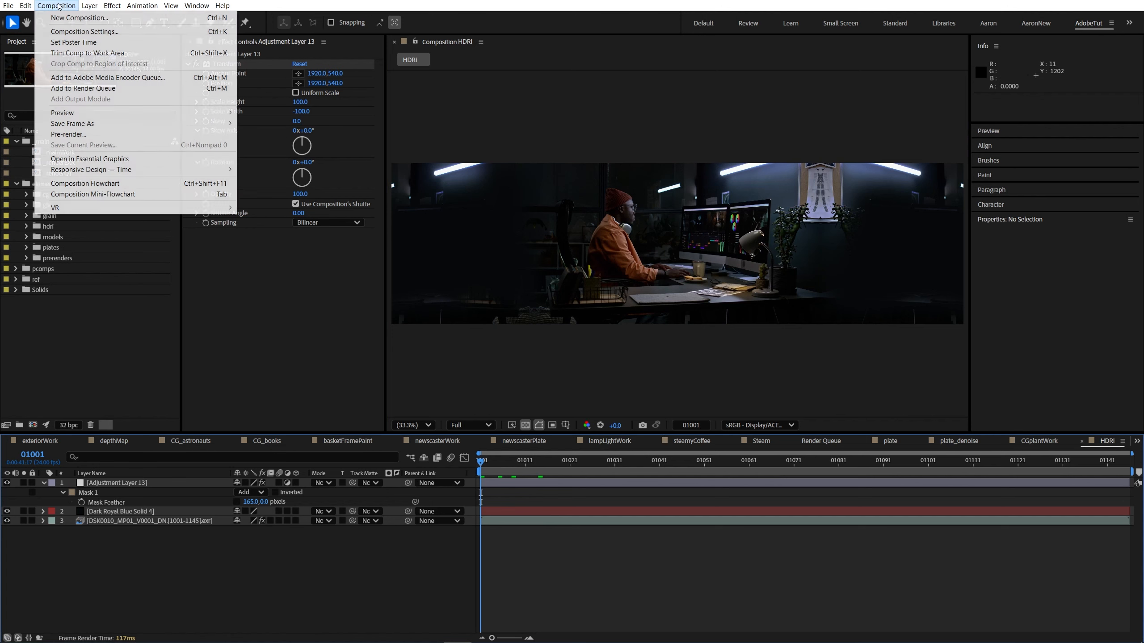
left_click(89, 128)
left_click(89, 521)
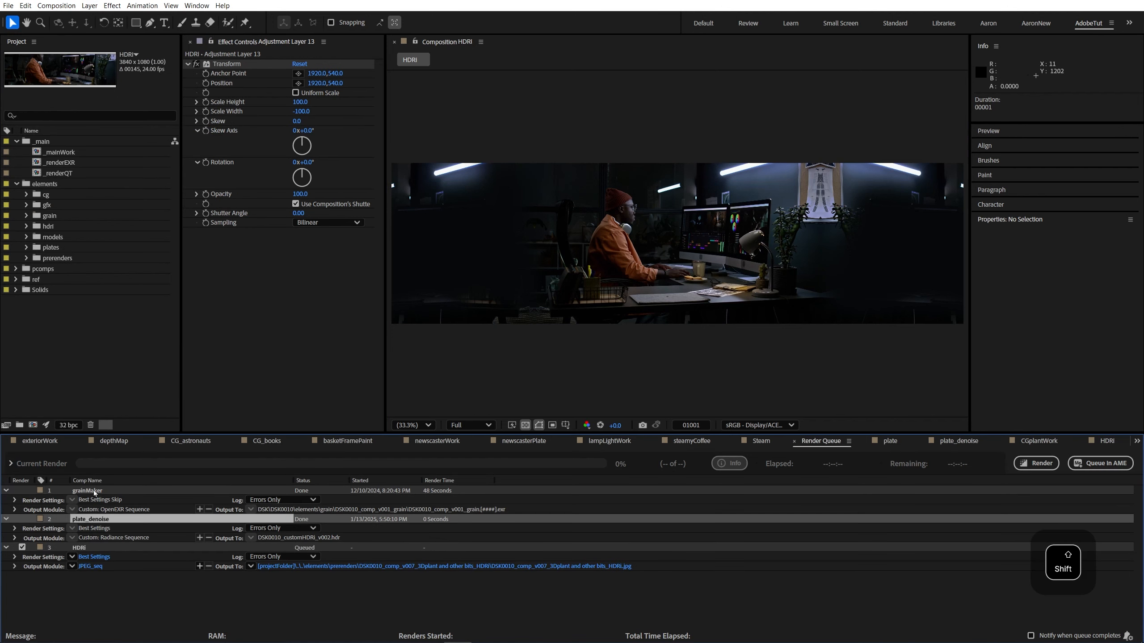
left_click(88, 491, "shift")
left_click(94, 549)
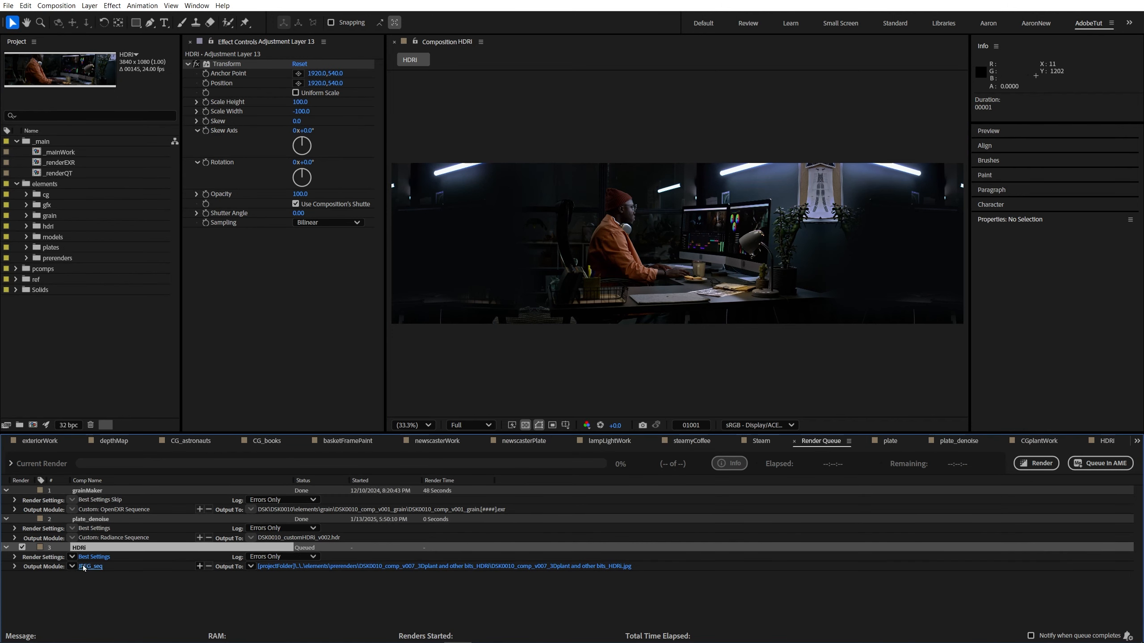
Step: Examine the Preserve RGB and output color space options in the queued HDRI item's output module settings
left_click(90, 566)
left_click(556, 178)
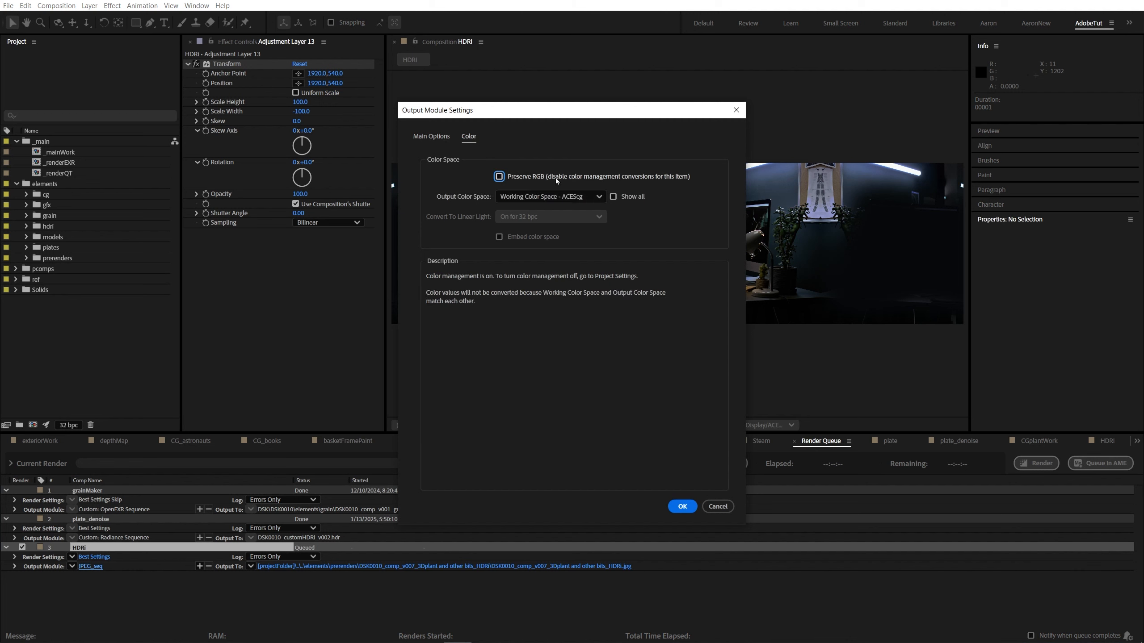
left_click(556, 178)
left_click(433, 137)
left_click(465, 136)
left_click(529, 178)
left_click(530, 199)
left_click(573, 211)
left_click(436, 138)
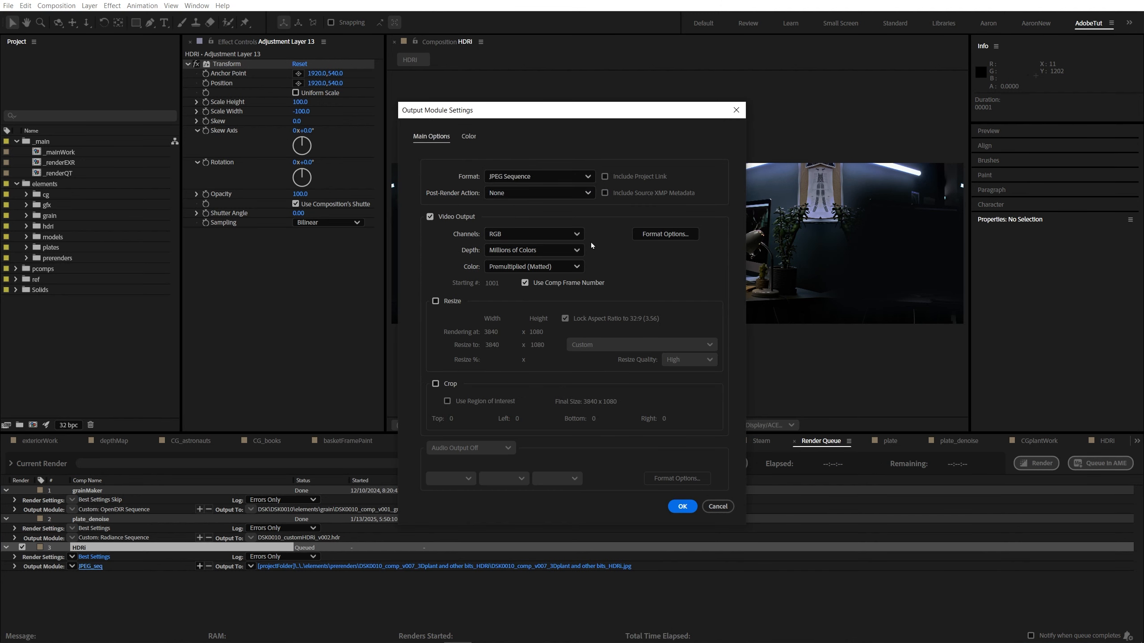
Step: Change the HDRI item's output format to Radiance Sequence and accept the output module settings
left_click(520, 176)
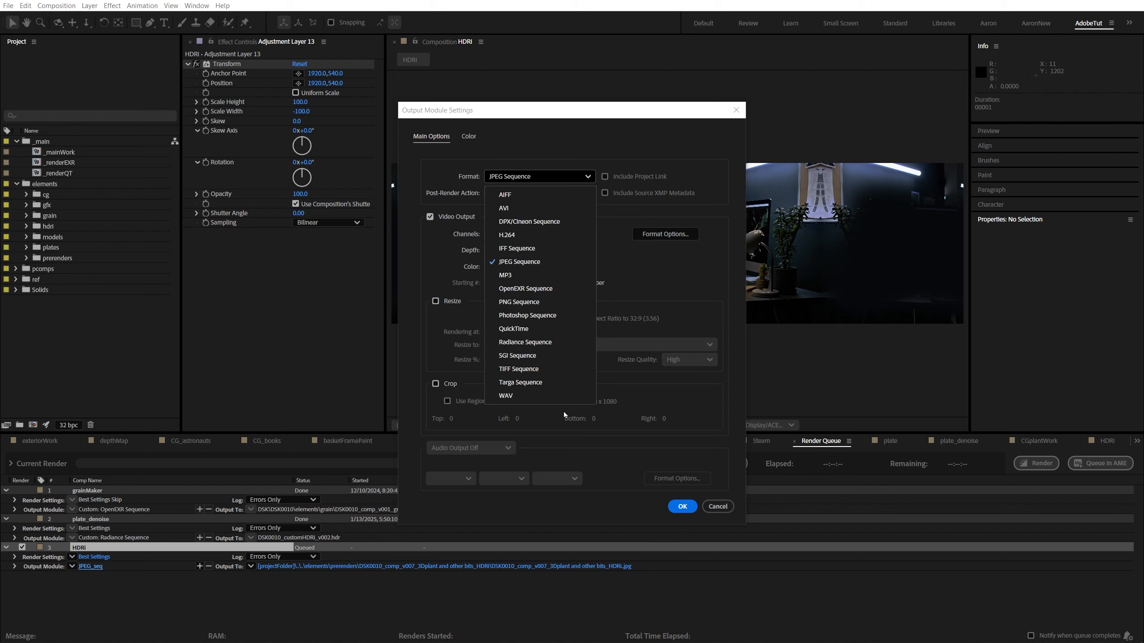
left_click(544, 342)
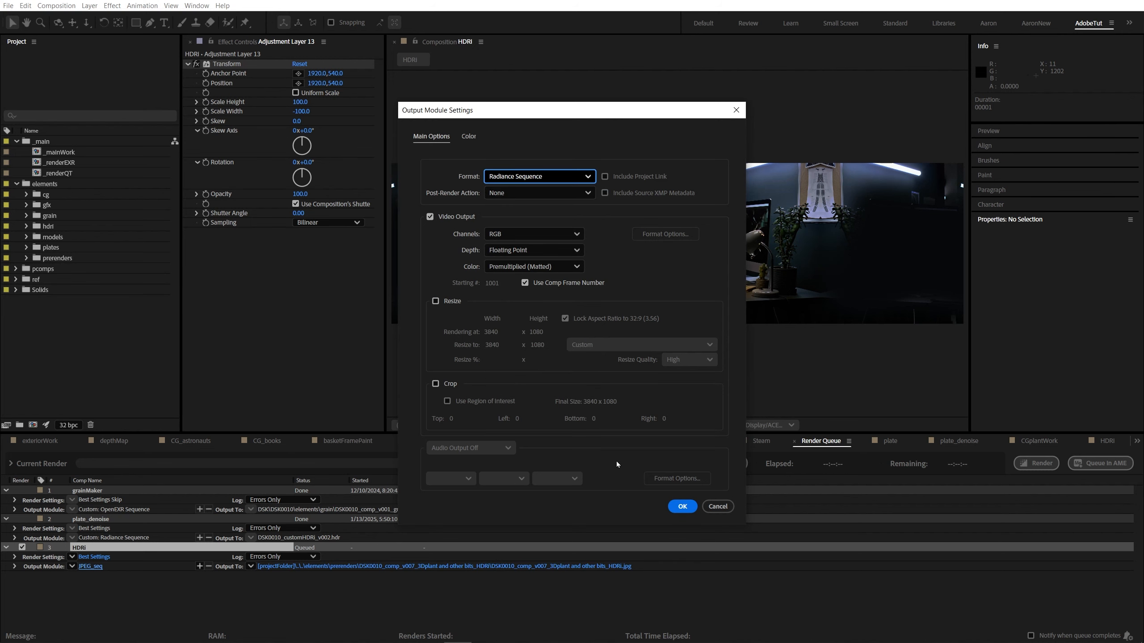
left_click(682, 506)
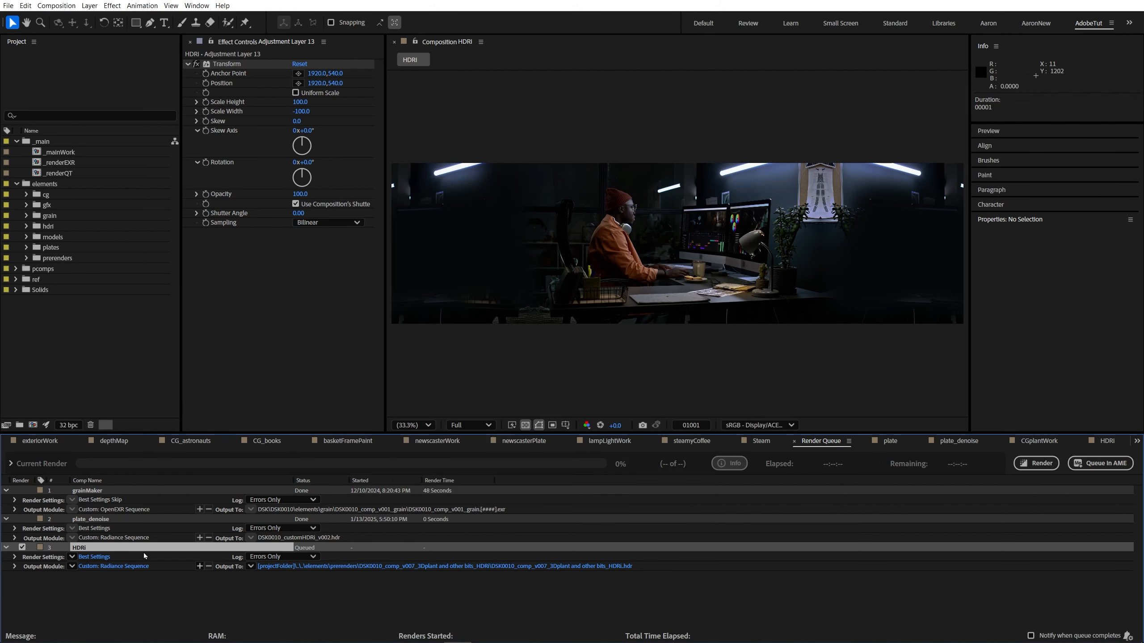
Step: Direct the HDRI output to DSK0010_customHDRi_v003.hdr in the elements images folder with the subfolder option off, and render it
left_click(261, 567)
double_click(270, 201)
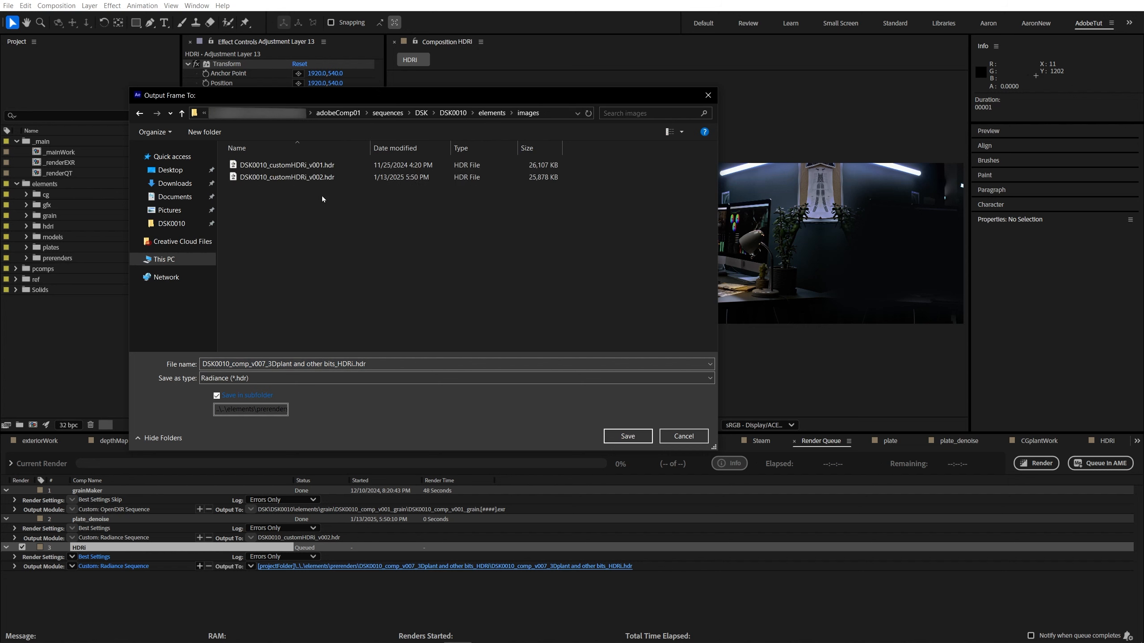
left_click(287, 177)
left_click(278, 365)
left_click(286, 364)
key("BackSpace")
type("3")
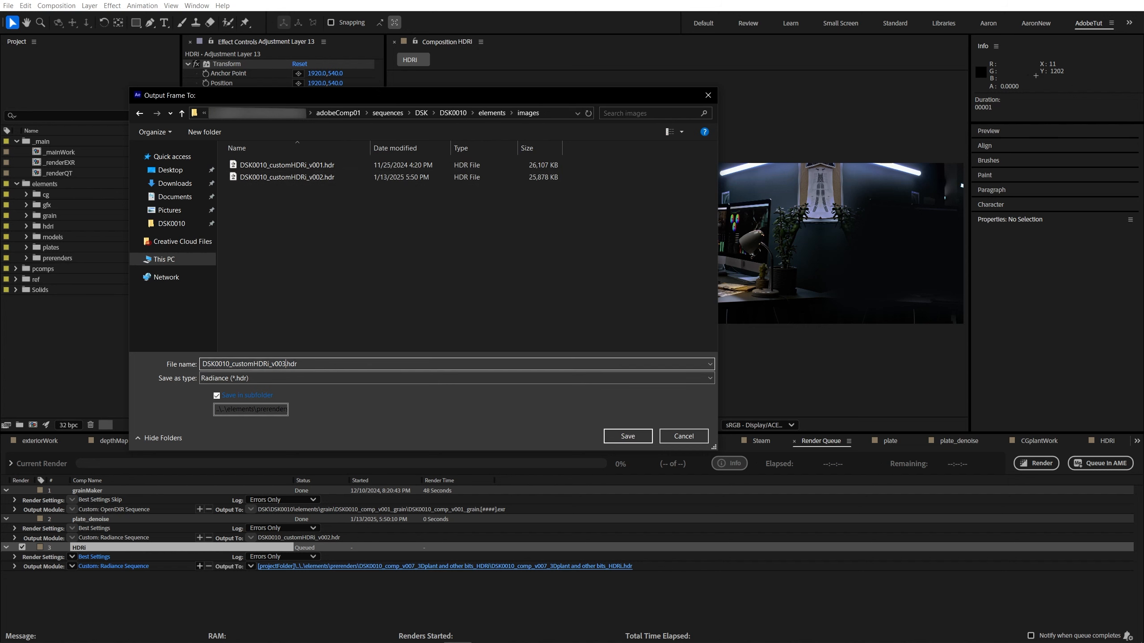
left_click(217, 395)
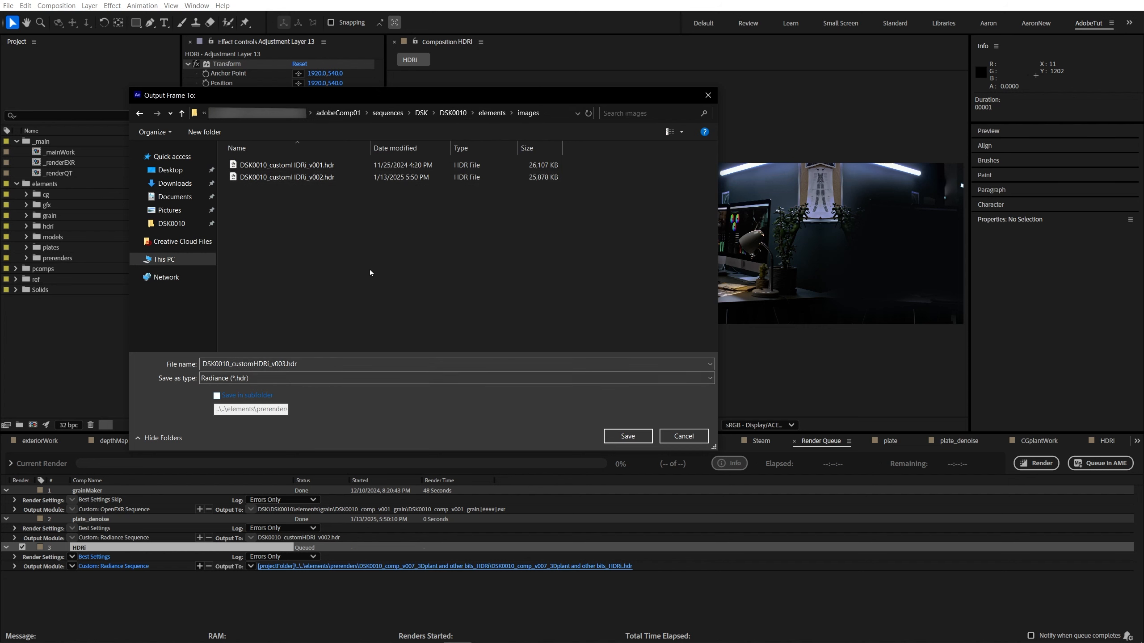
left_click(624, 436)
left_click(1047, 466)
Step: Import DSK0010_customHDRi_v003.hdr from the elements images folder on disk into the project
left_click(58, 370)
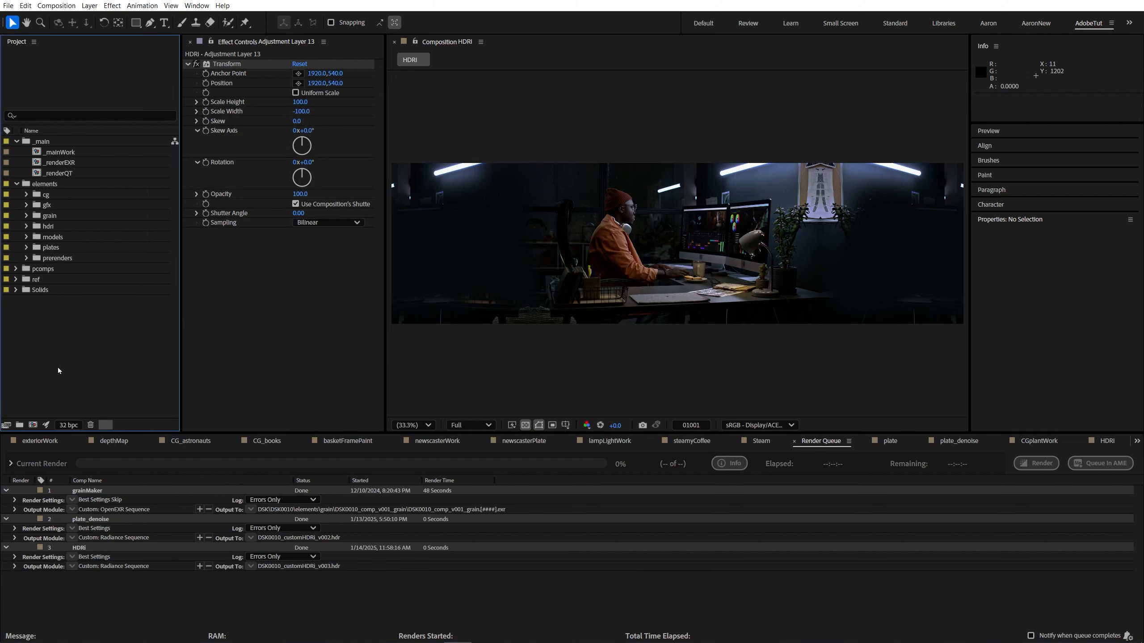
left_click(153, 579)
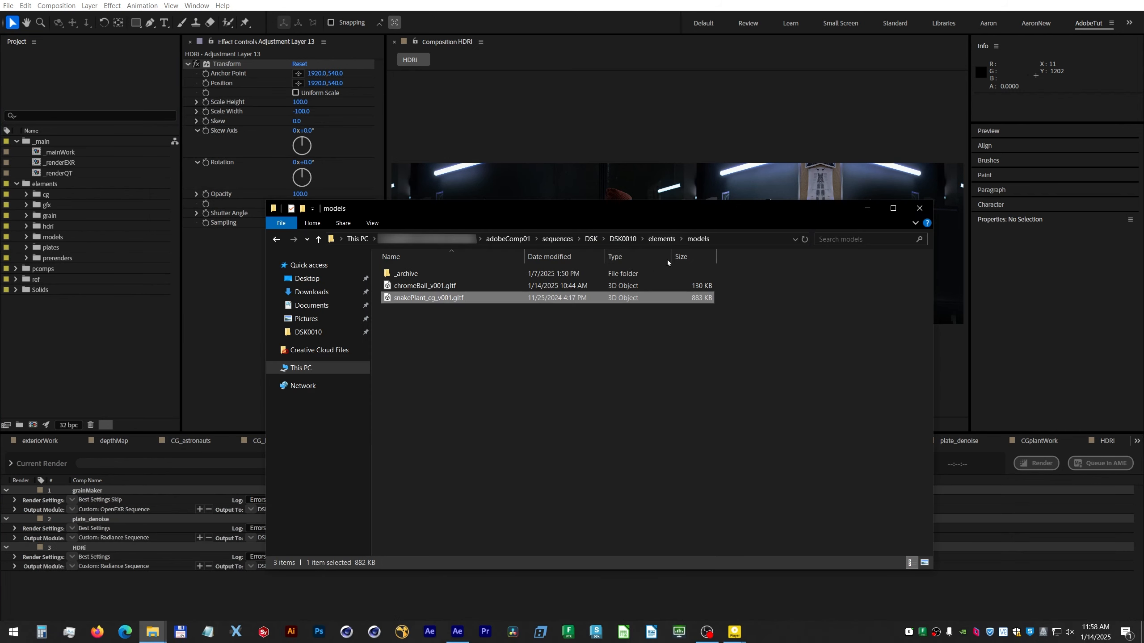
key("Return")
double_click(418, 311)
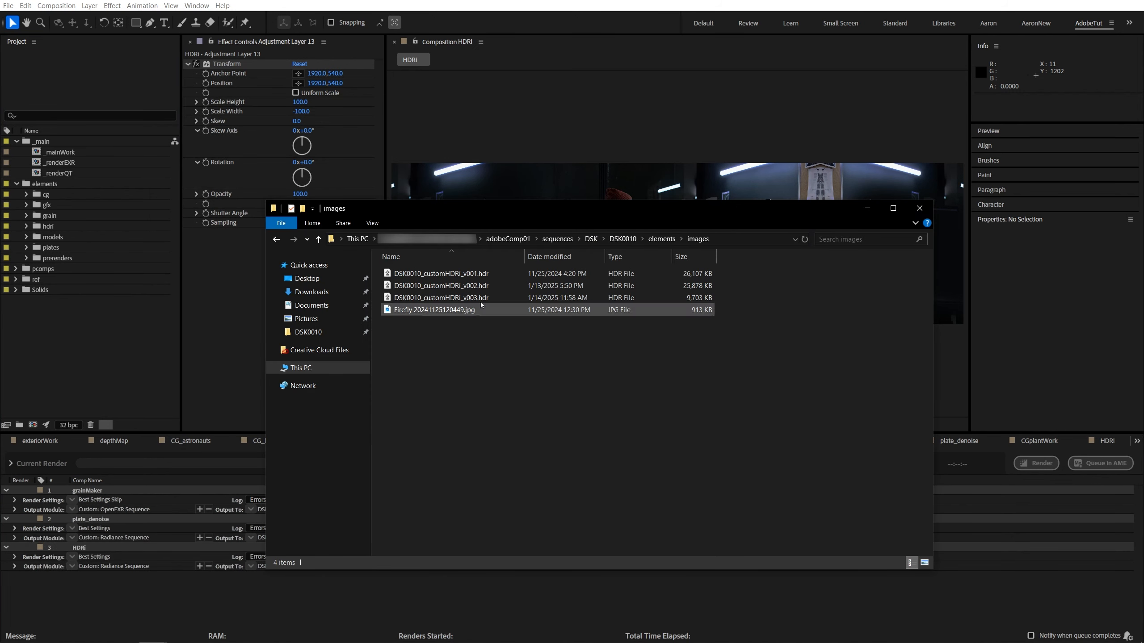
left_click_drag(480, 301, 60, 346)
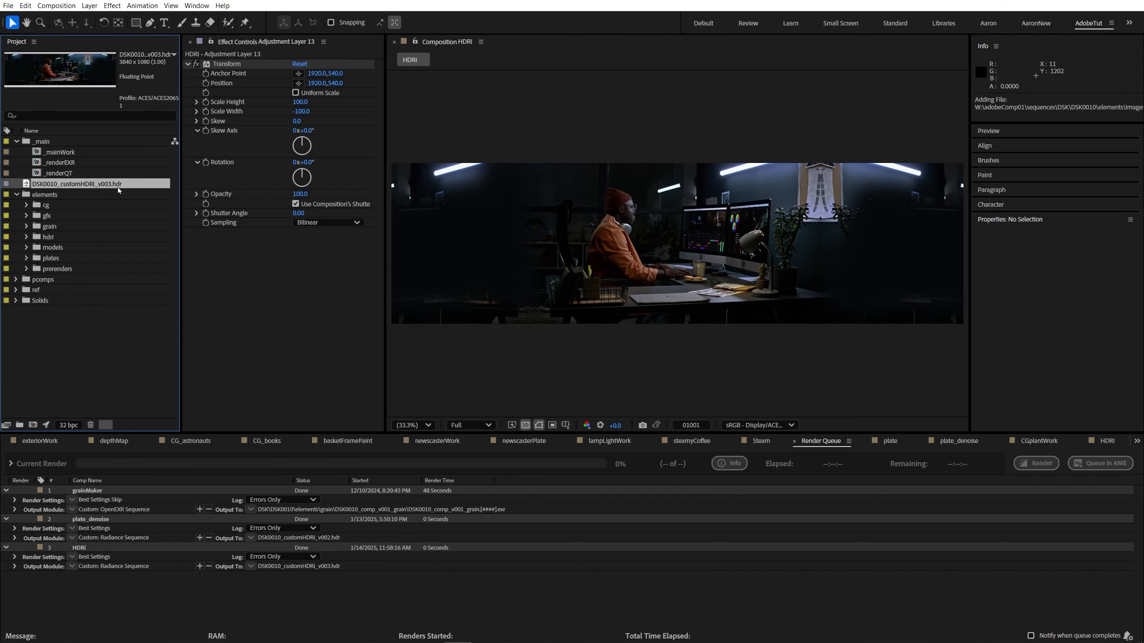
Step: Interpret DSK0010_customHDRi_v003.hdr with its media color space overridden to Working Color Space - ACEScg
right_click(94, 179)
mouse_move(180, 273)
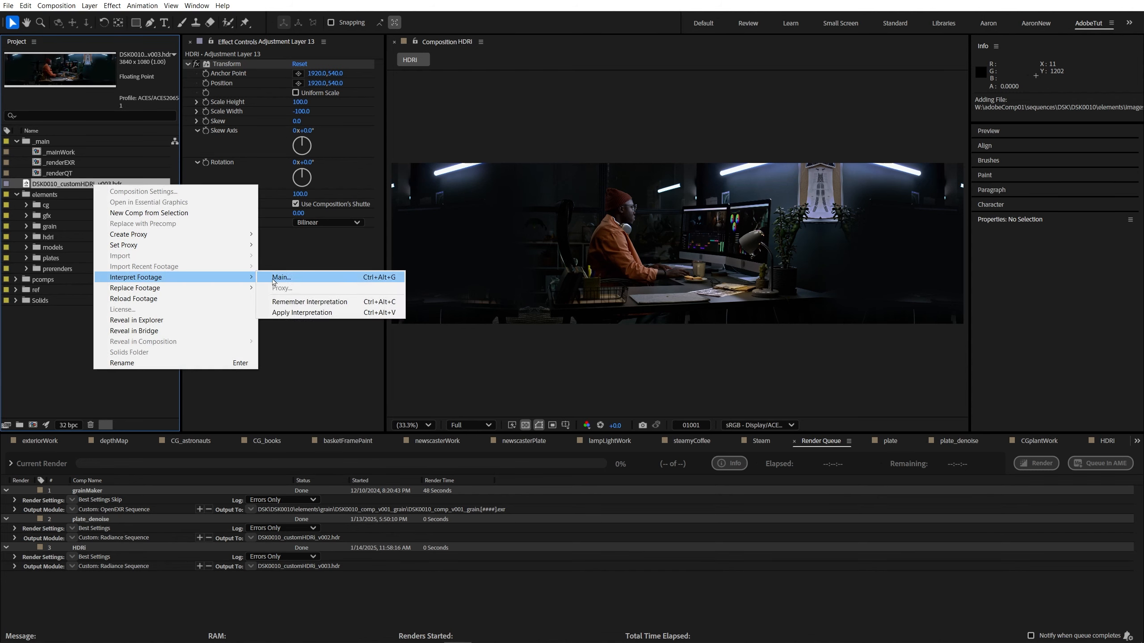
left_click(280, 274)
left_click(470, 109)
left_click(550, 189)
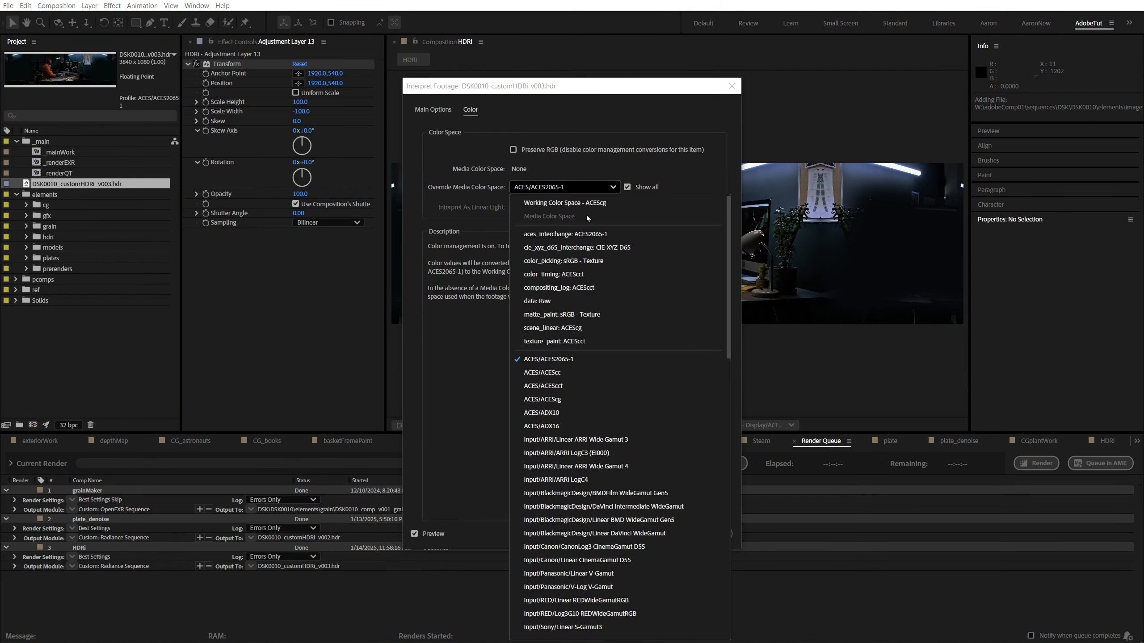
left_click(578, 204)
left_click(680, 533)
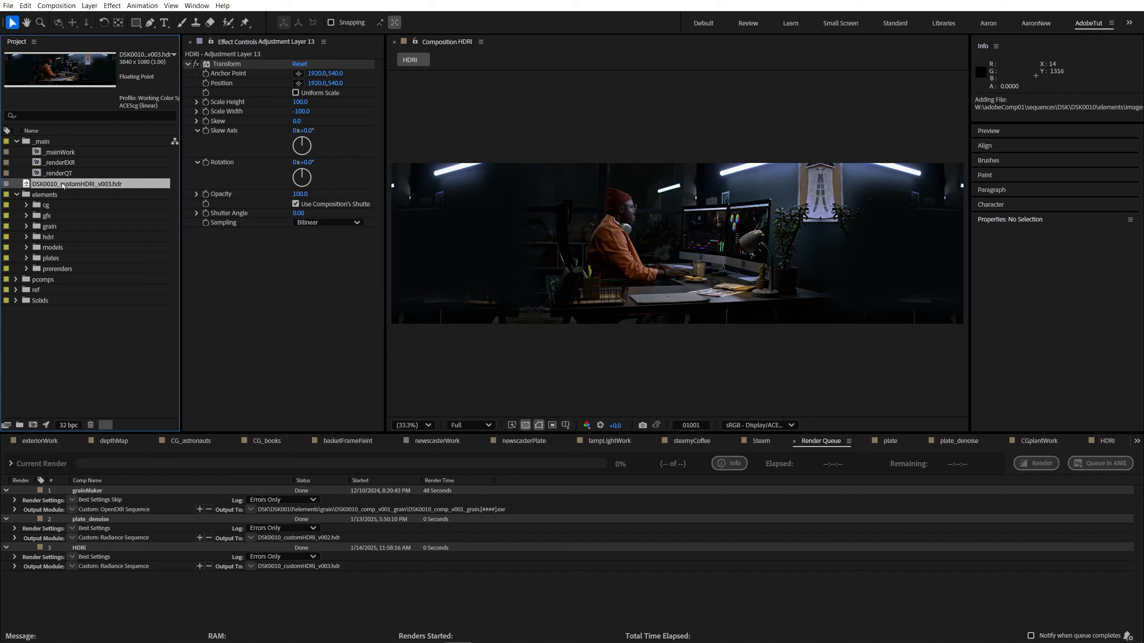
Step: File the imported HDR image in a new project folder named images inside elements
left_click_drag(63, 185, 64, 209)
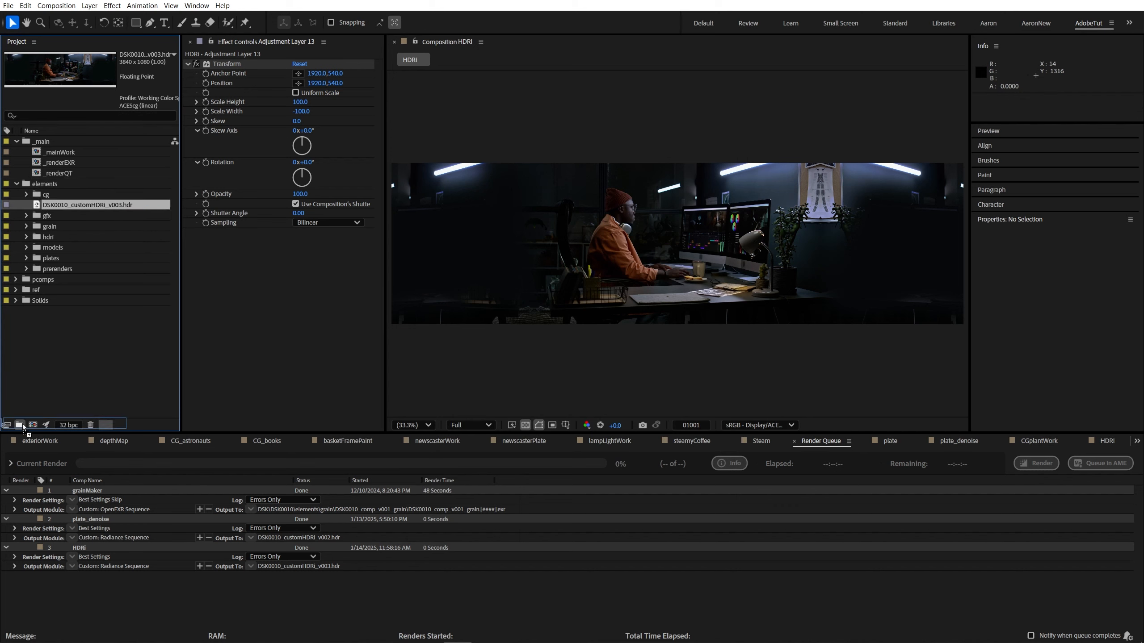
left_click_drag(22, 426, 21, 426)
type("images")
key("Return")
left_click(27, 238)
left_click(63, 249)
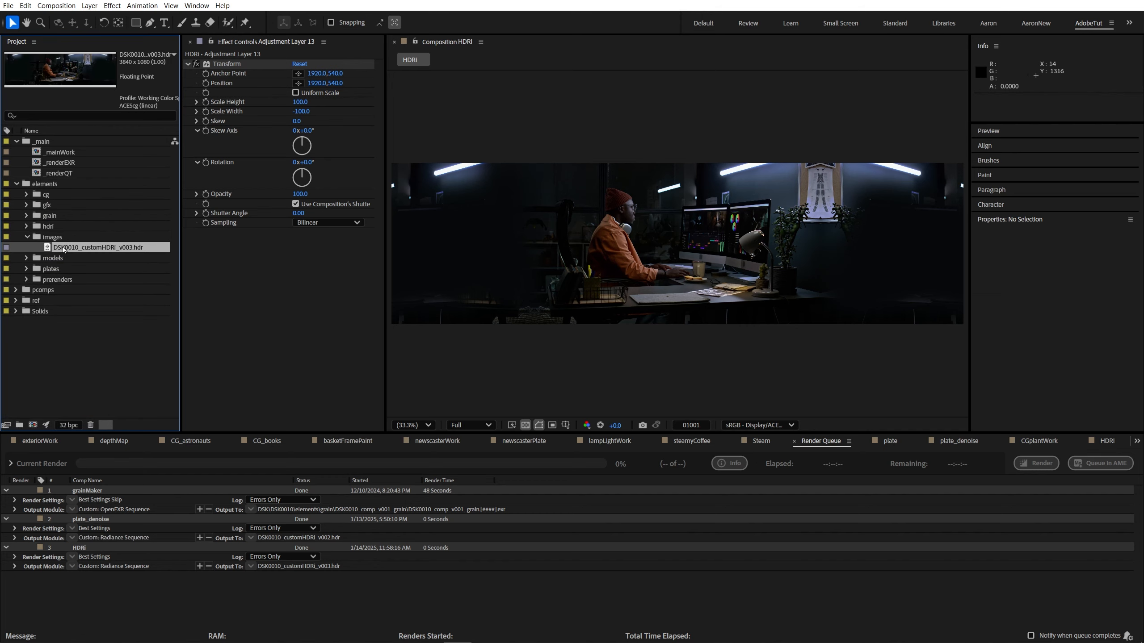
Step: Open CGplantWork through _mainWork, place DSK0010_customHDRi_v003.hdr beneath the snake plant layer, and hide the HDR layer
double_click(62, 153)
double_click(112, 533)
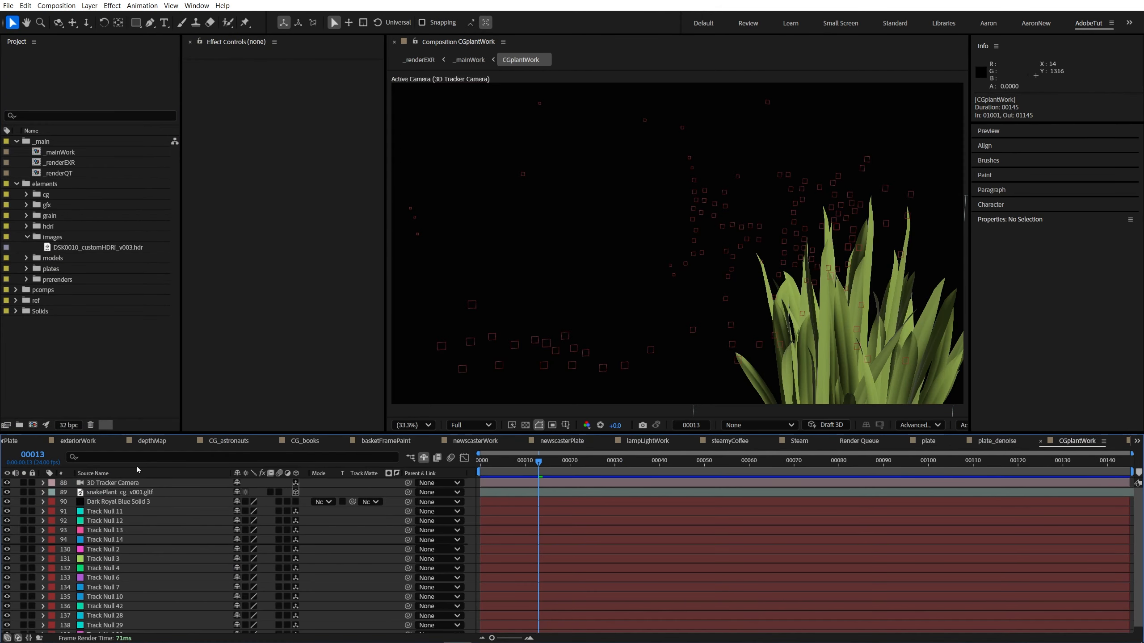
left_click_drag(90, 248, 130, 506)
left_click(7, 483)
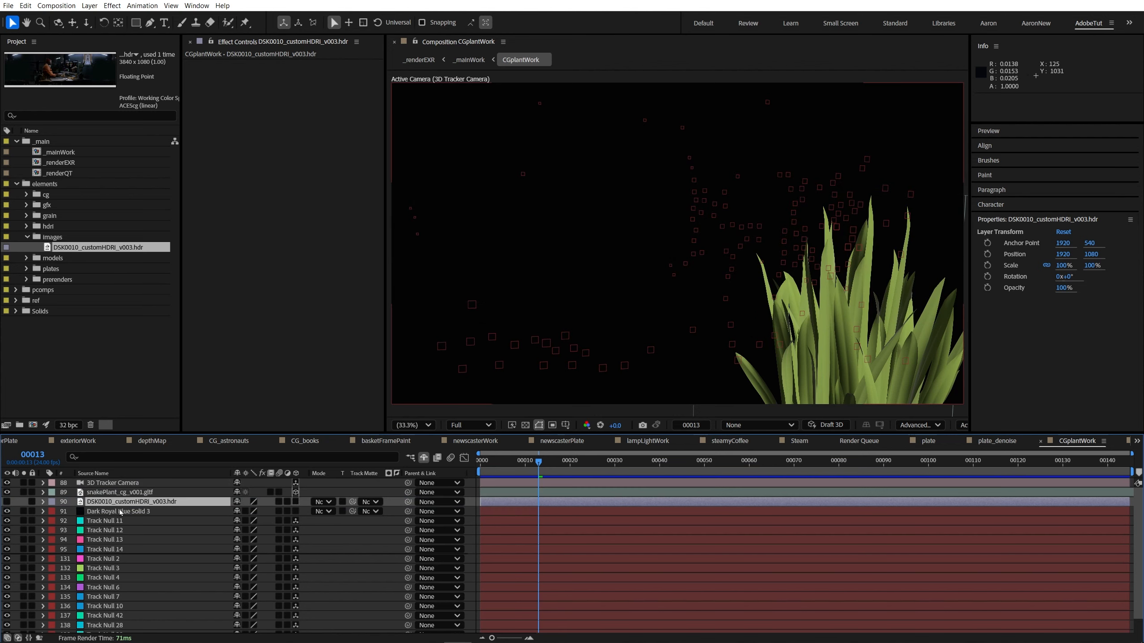
Step: Create a light of type Environment in CGplantWork with Casts Shadows off
left_click(90, 6)
mouse_move(117, 17)
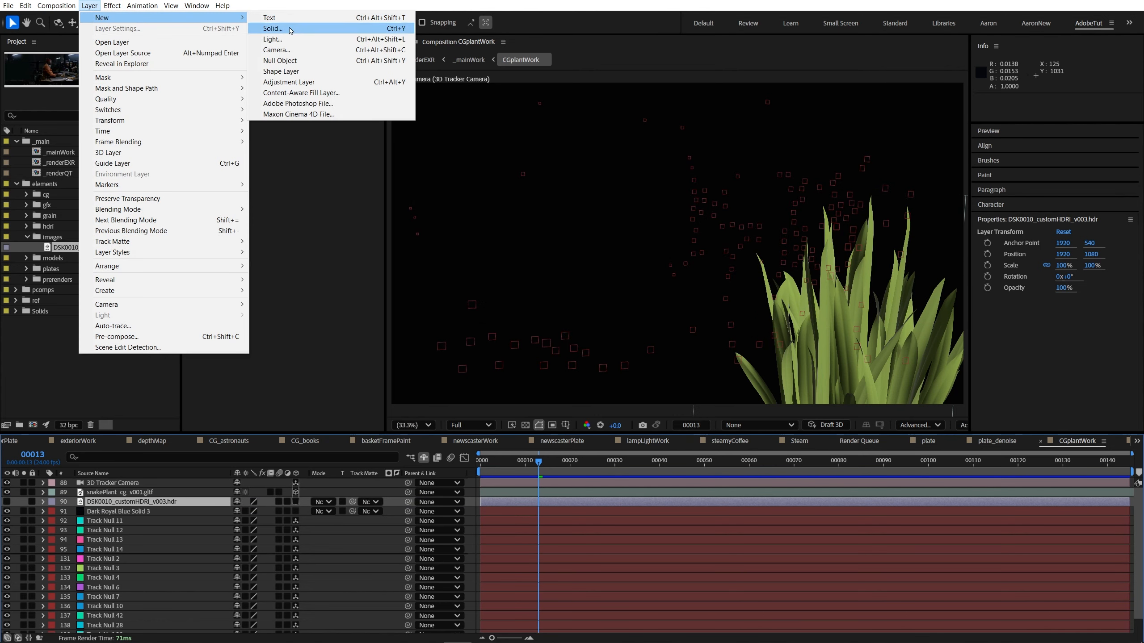
left_click(273, 39)
left_click(604, 205)
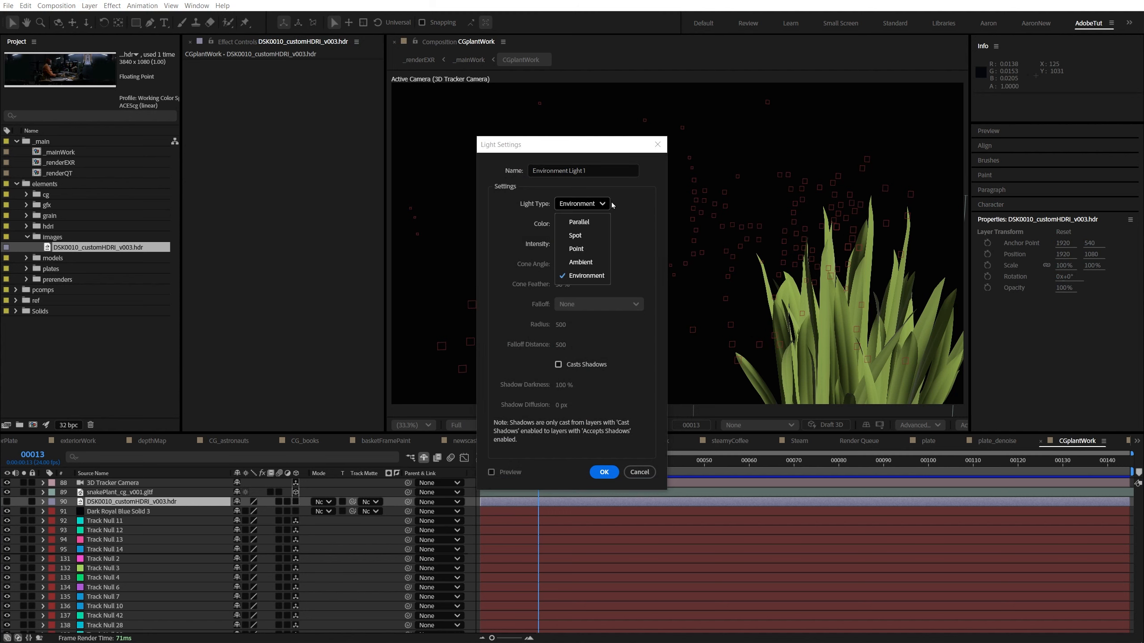
left_click(549, 241)
key("Return")
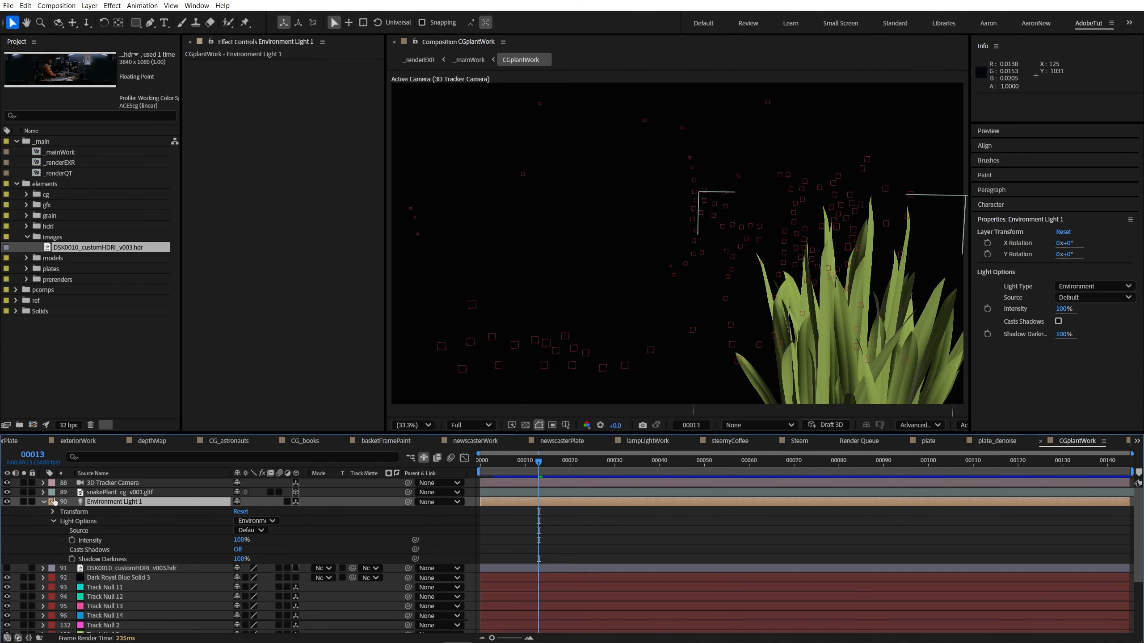
Step: Use DSK0010_customHDRi_v003.hdr as the environment light's source
left_click(74, 522)
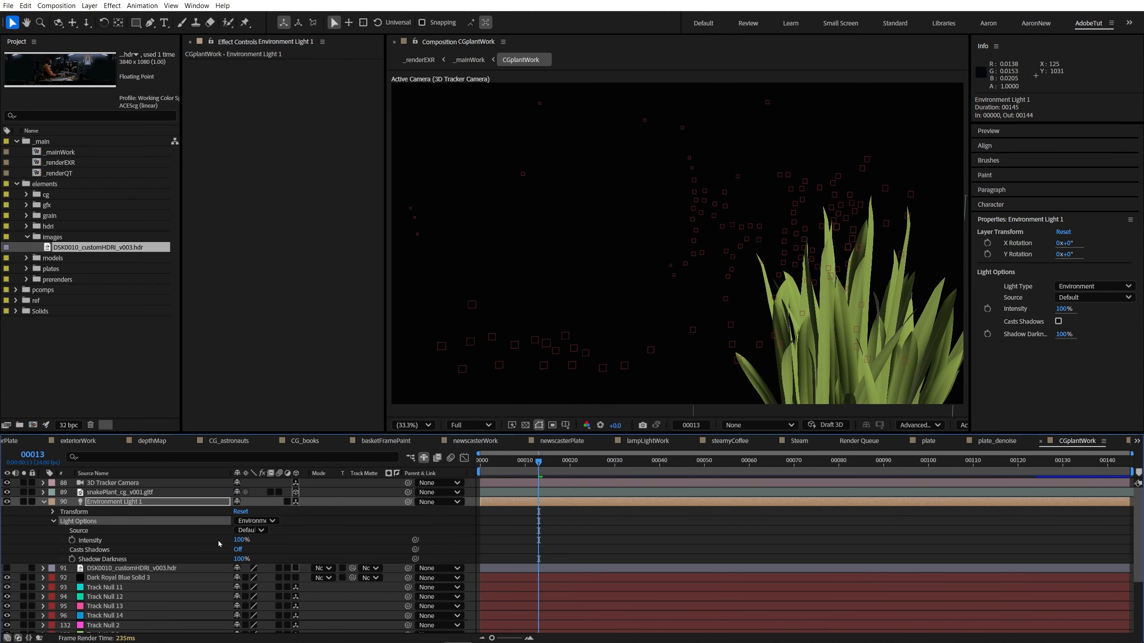
left_click(250, 530)
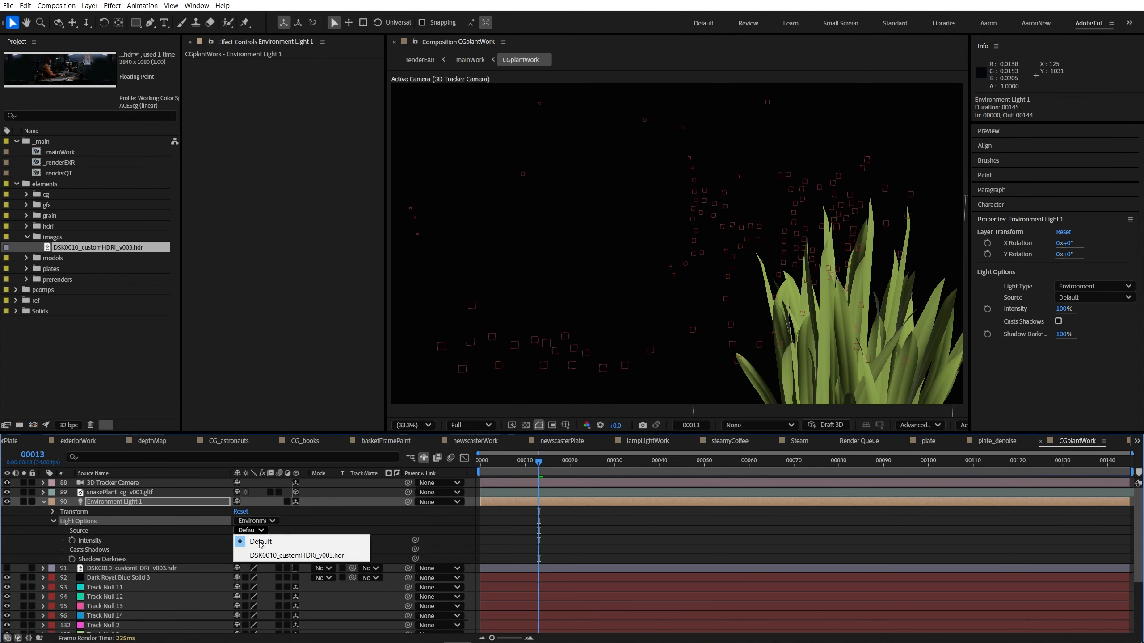
left_click(310, 556)
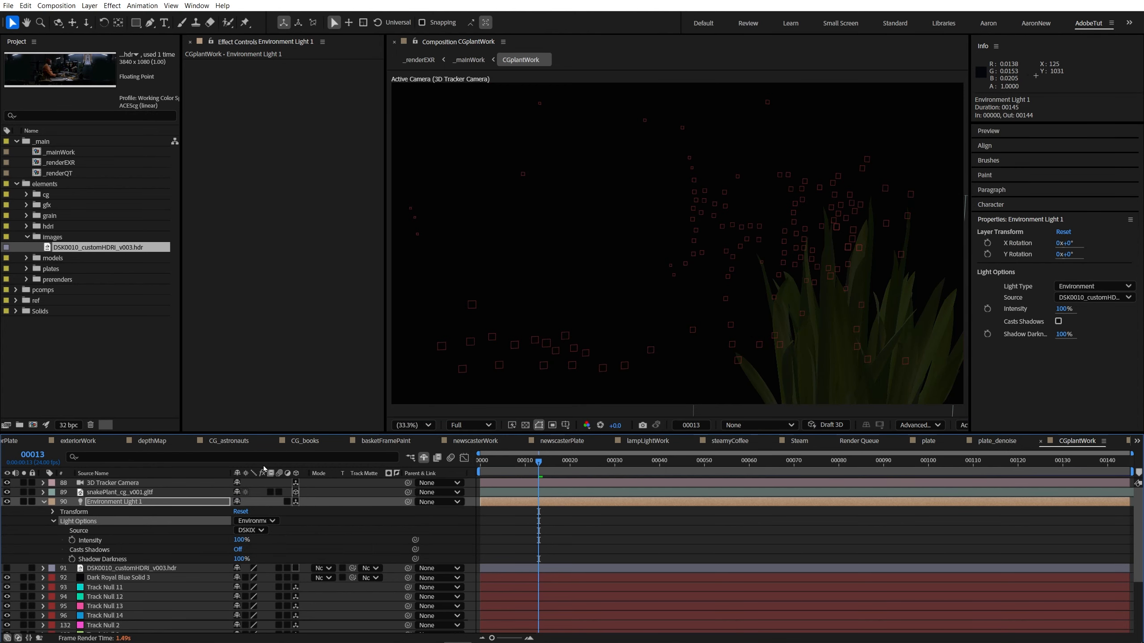
Step: Adjust the viewer exposure to +0.4 and set the environment light's intensity to 187%
left_click_drag(615, 426, 768, 415)
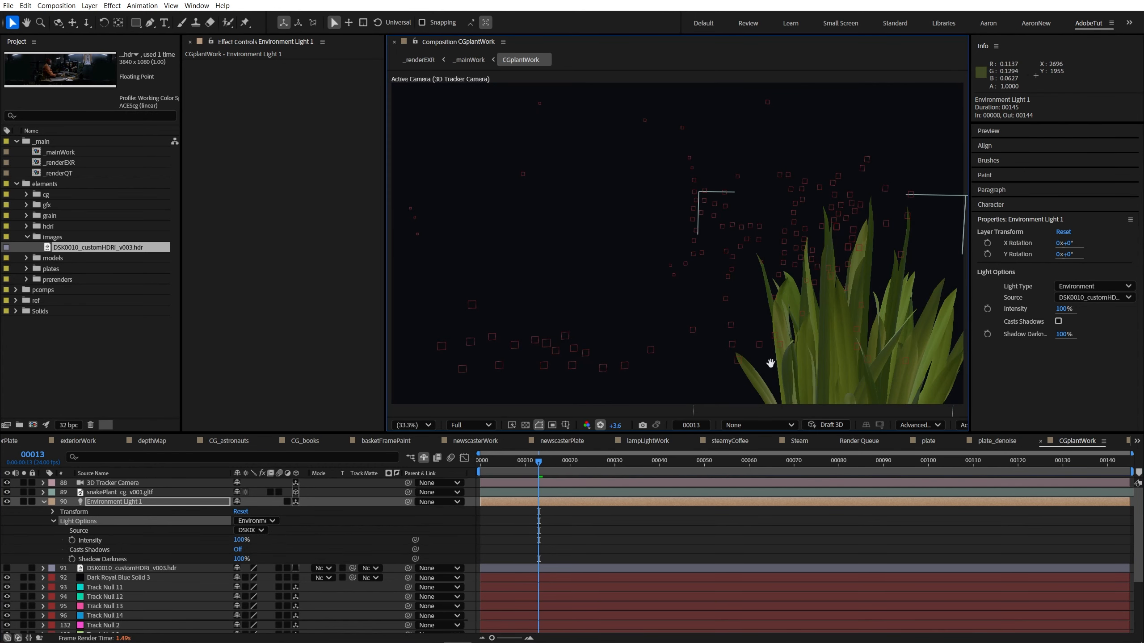
left_click_drag(770, 363, 576, 296)
left_click(121, 503)
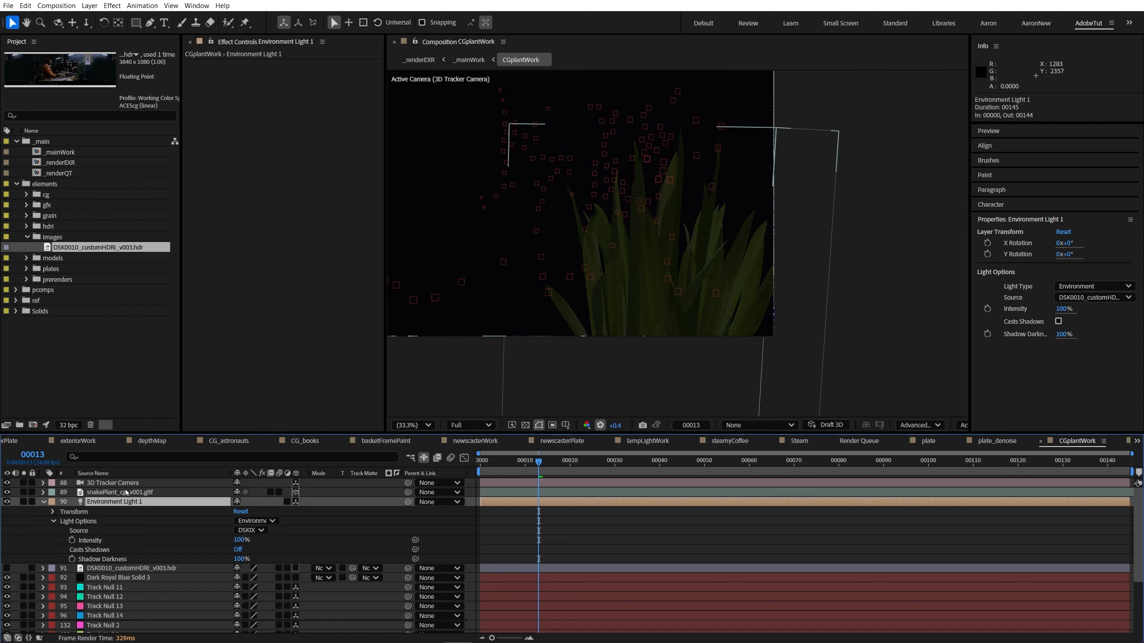
left_click(123, 568)
left_click_drag(240, 539, 205, 544)
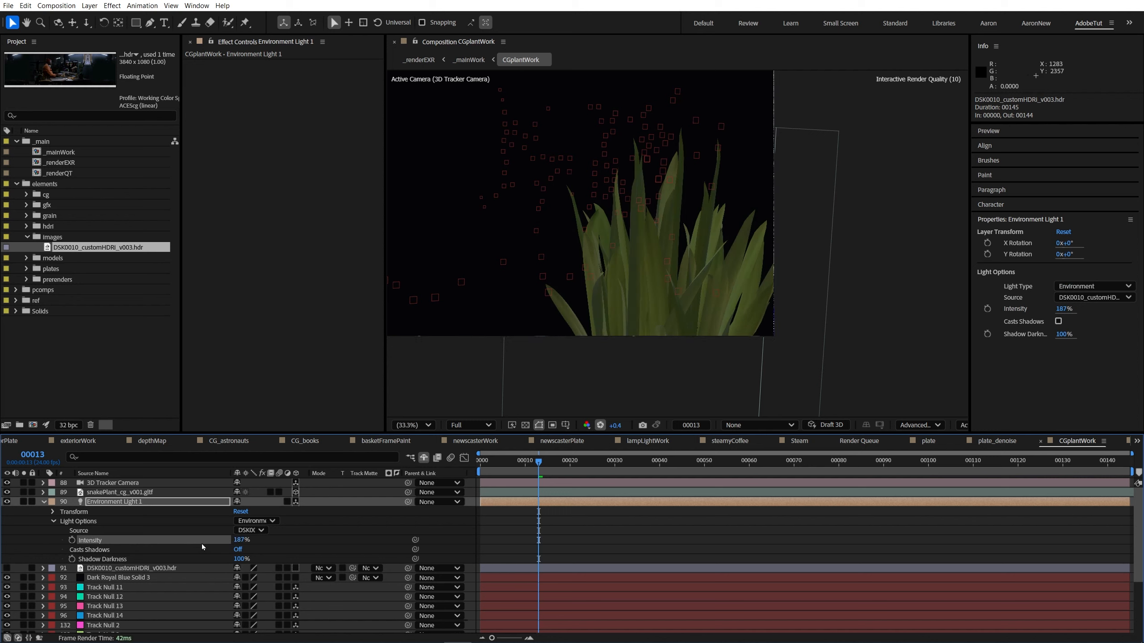
left_click(205, 547)
left_click_drag(652, 269, 749, 306)
left_click(43, 501)
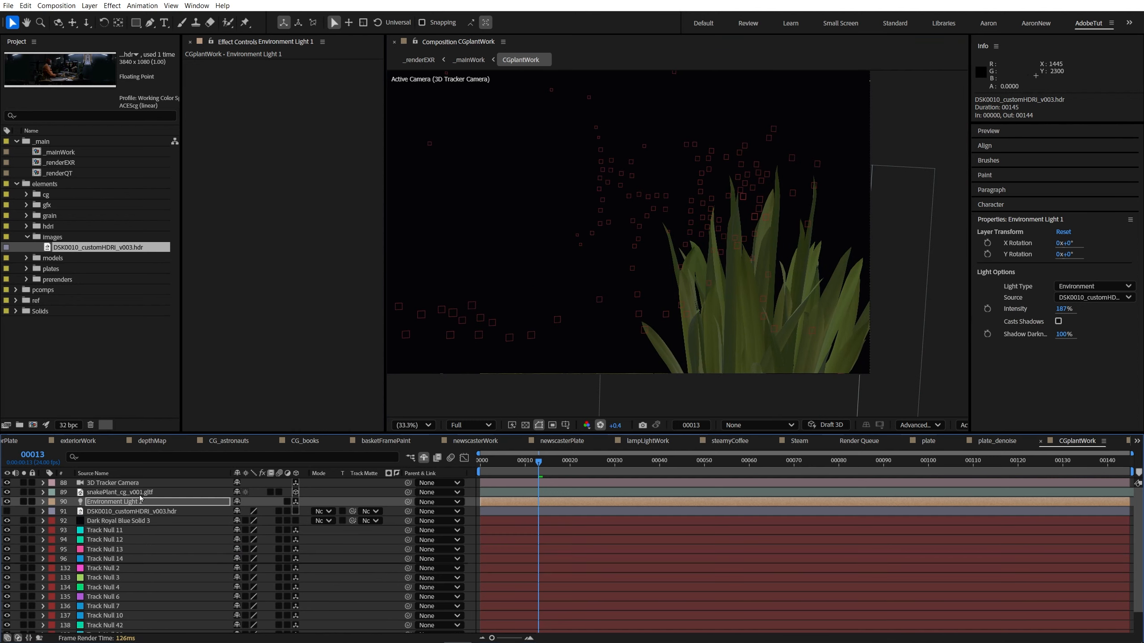
Step: Rotate the environment light around Y to 1x+66°
left_click(135, 492)
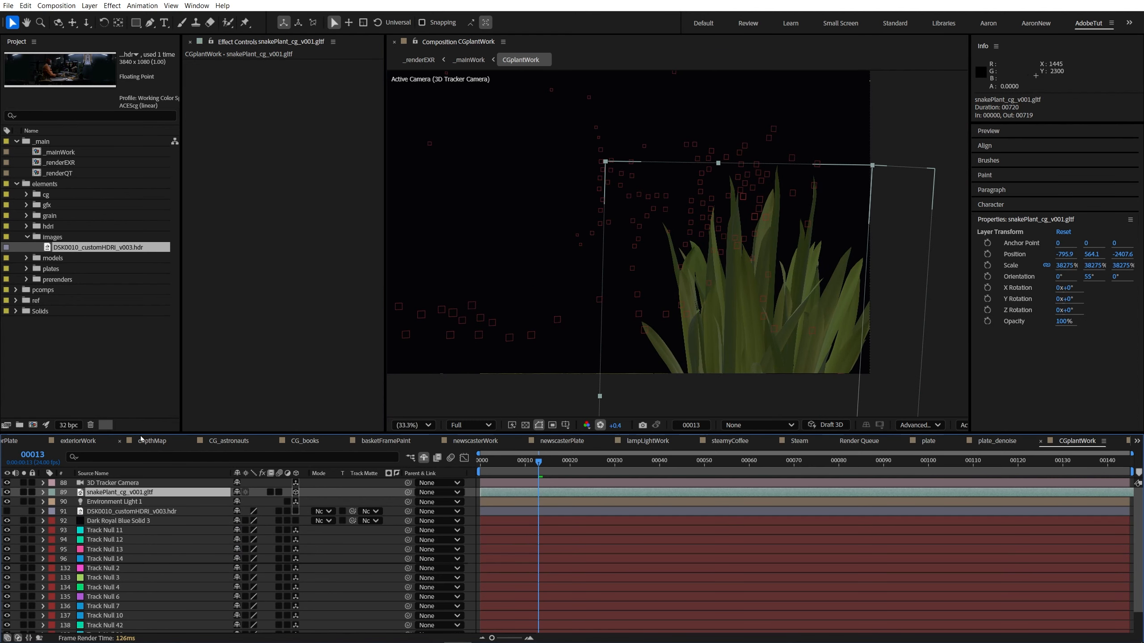
left_click(129, 501)
key("r")
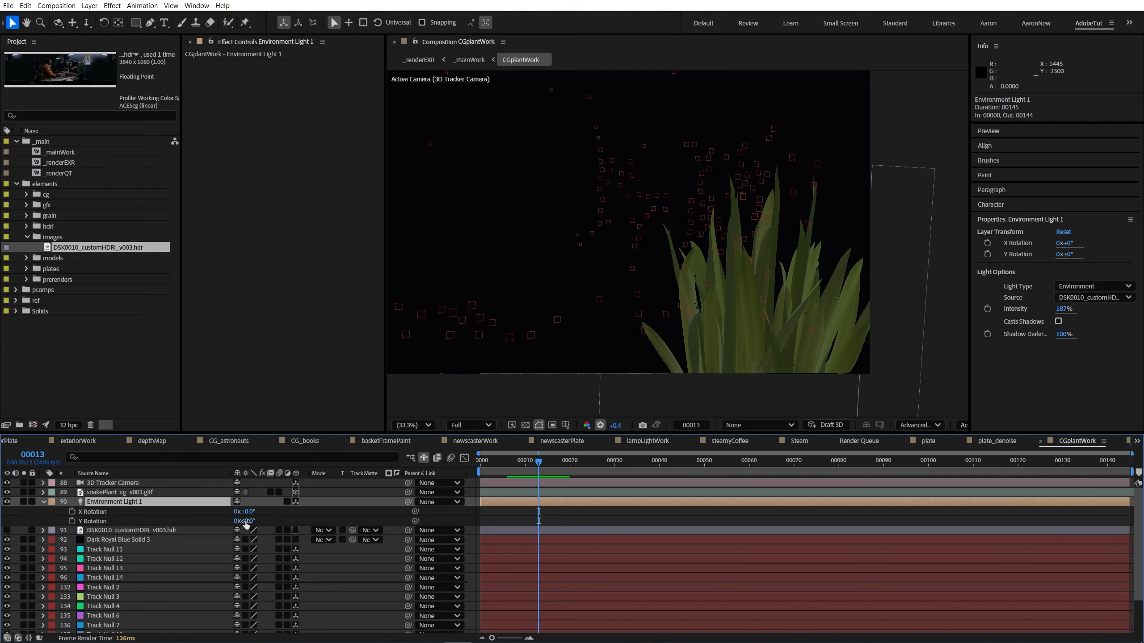
left_click(94, 521)
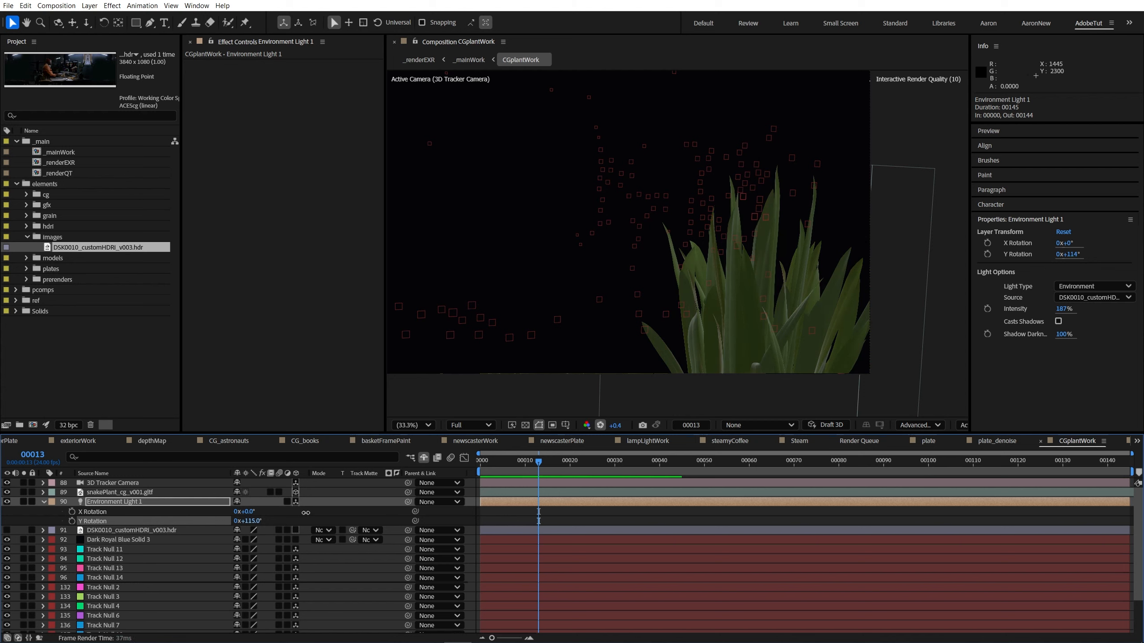
left_click_drag(346, 509, 491, 510)
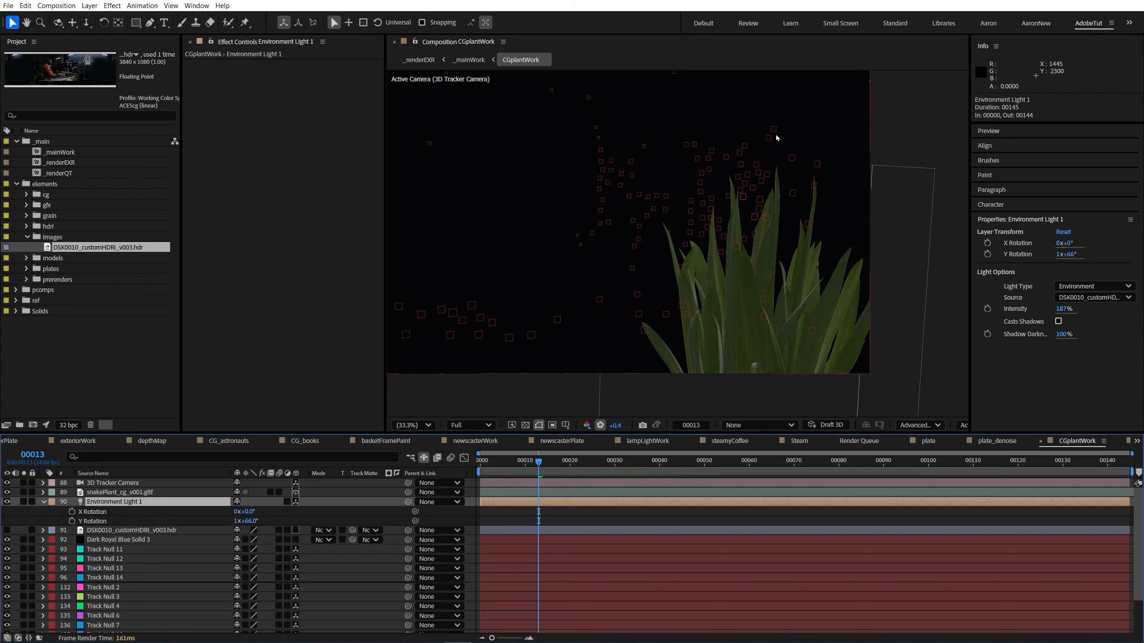
Step: Add chromeBall_v001.gltf from the elements models folder above the 3D Tracker Camera layer in CGplantWork, using Make Comp Size
left_click(82, 327)
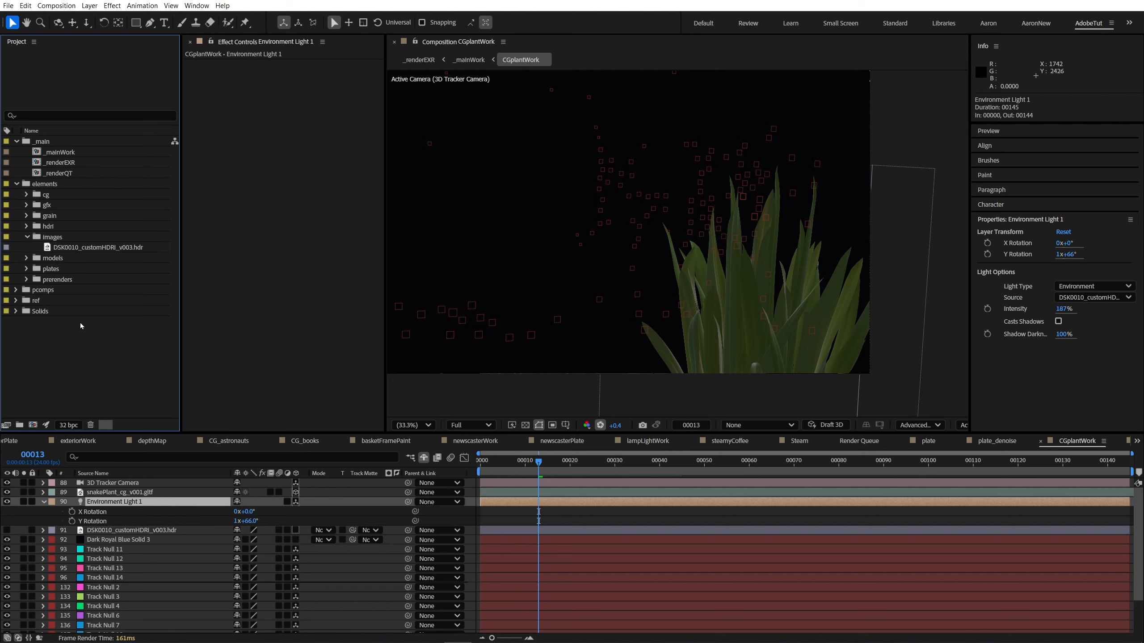
left_click(153, 632)
left_click(110, 584)
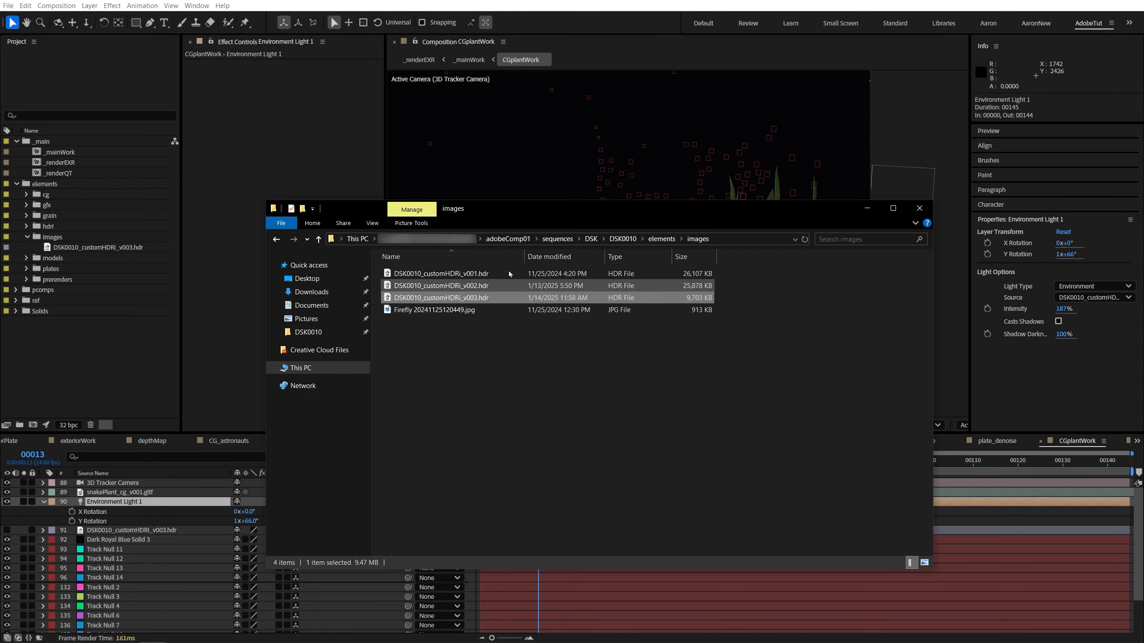
left_click(623, 239)
double_click(415, 274)
left_click(406, 324)
double_click(405, 323)
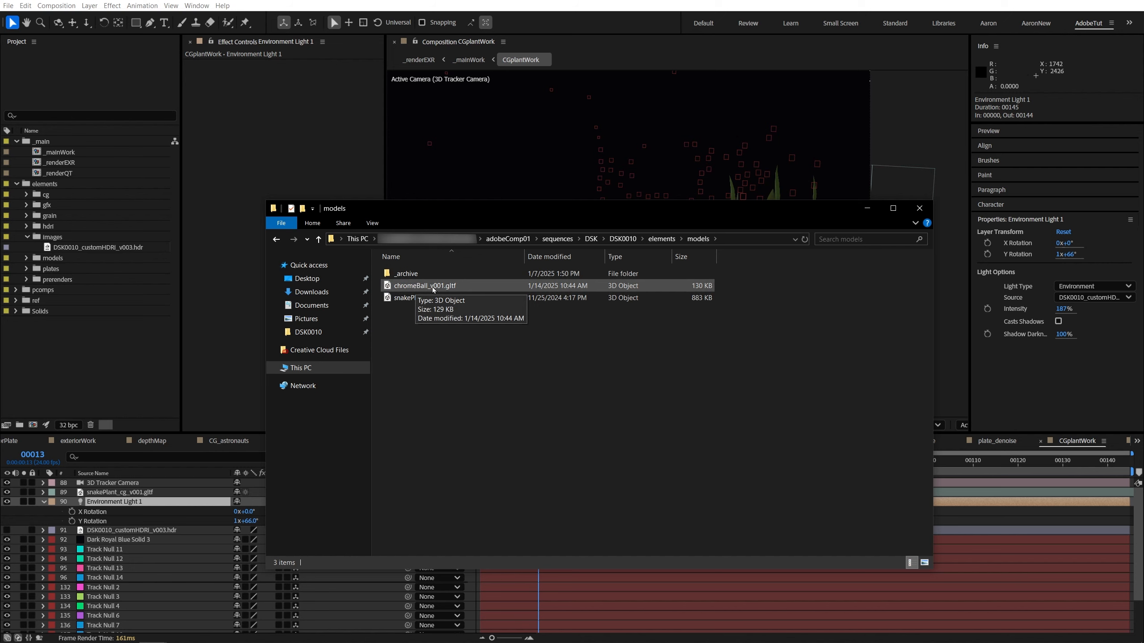
left_click_drag(431, 288, 139, 479)
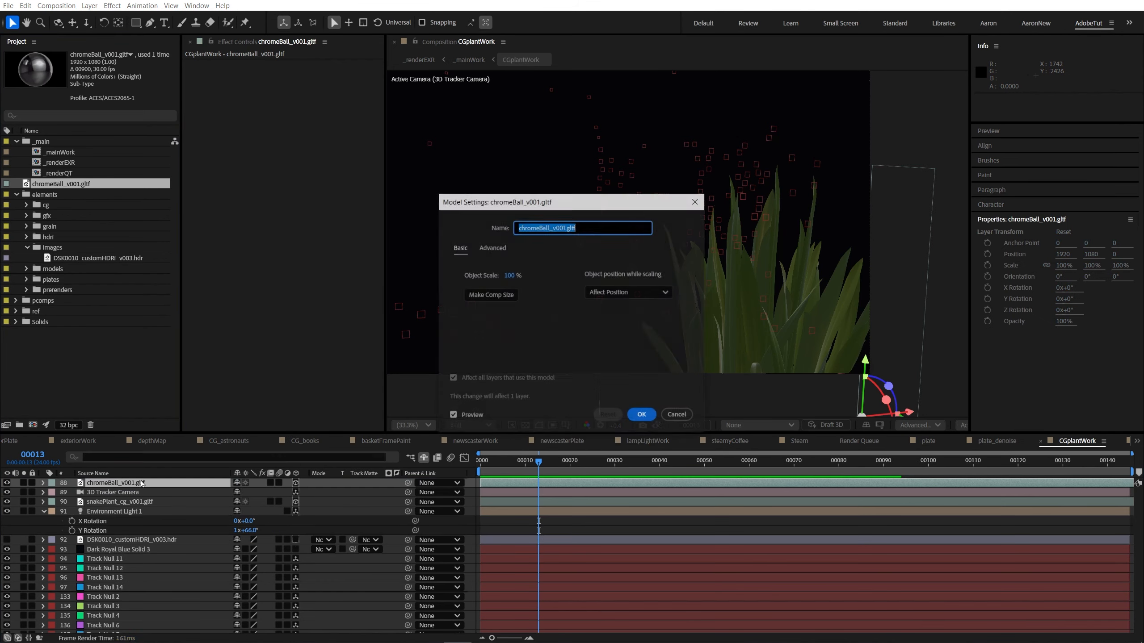
left_click(493, 296)
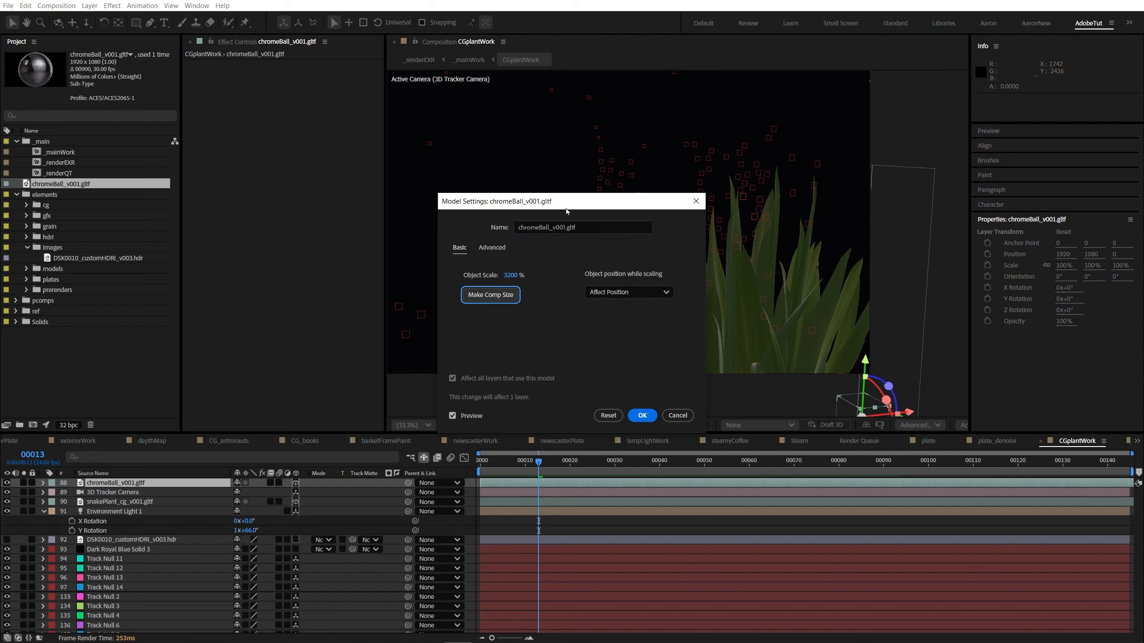
left_click(644, 416)
Step: Place the chrome ball beside the plant at about -1770, -840, -2191 with the help of the Top view, and scale it to 284%
left_click_drag(866, 363, 893, 334)
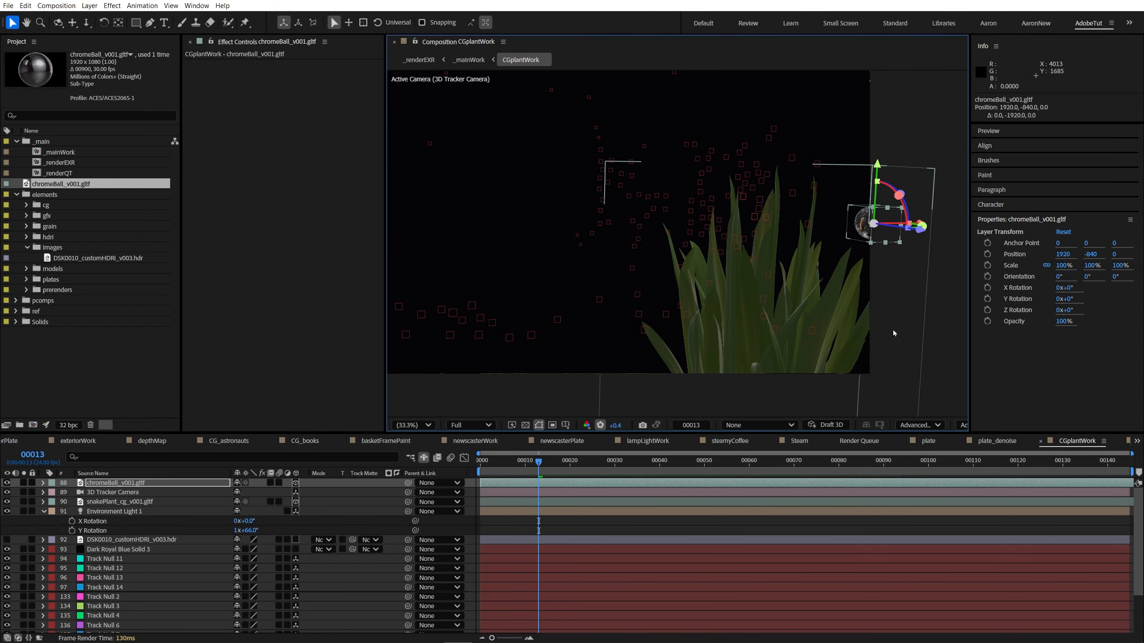
left_click(963, 428)
left_click(988, 270)
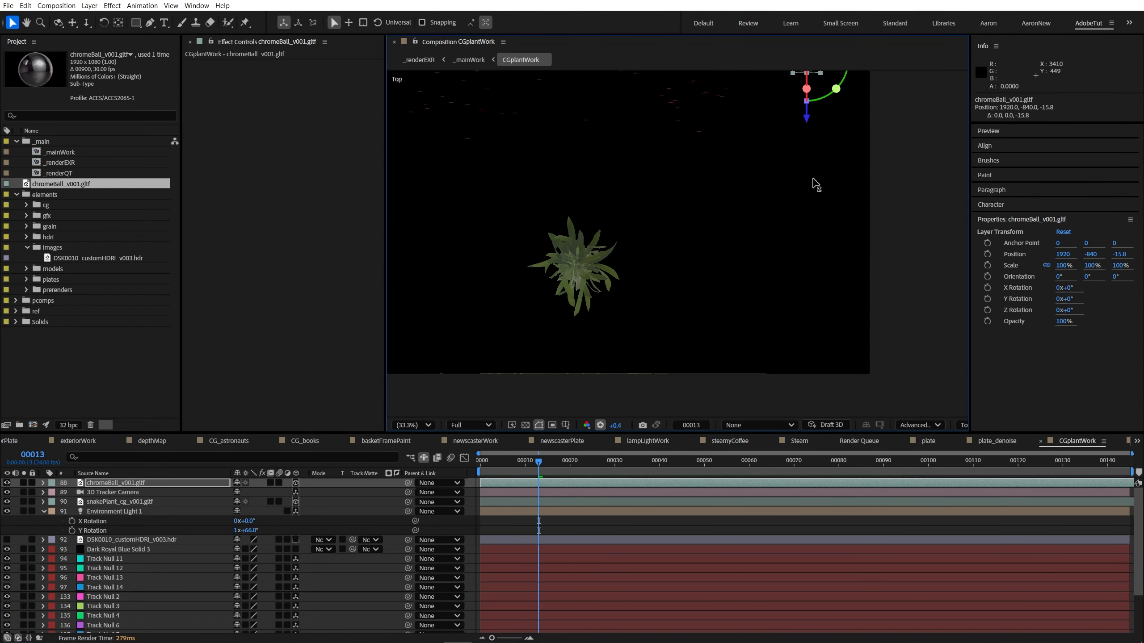
left_click_drag(812, 178, 824, 303)
left_click_drag(864, 245, 550, 249)
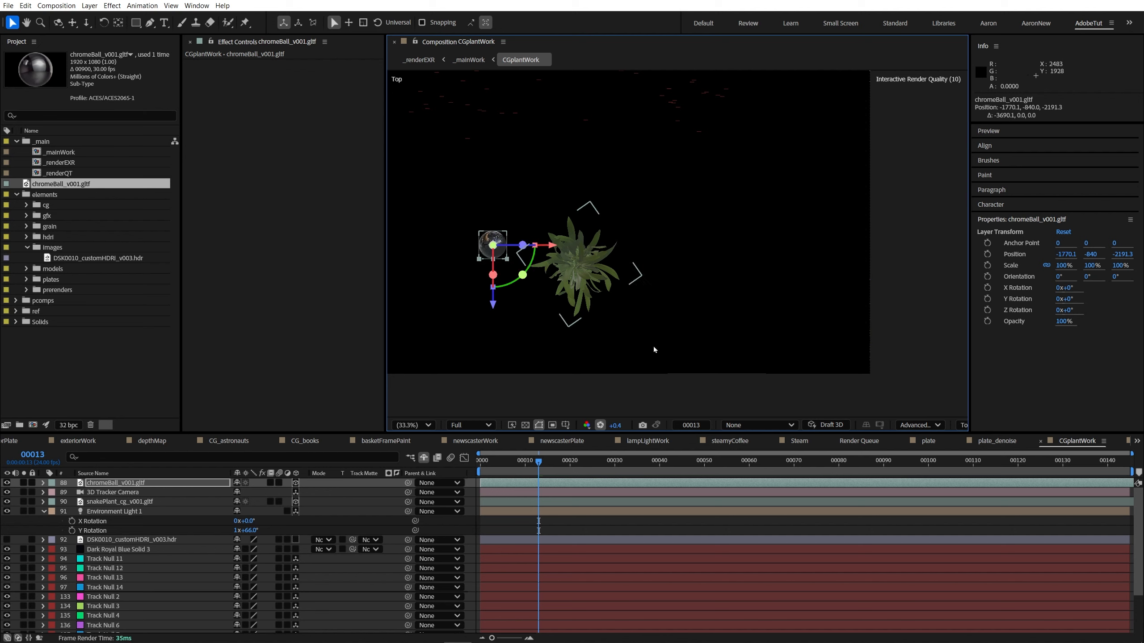
left_click(963, 425)
left_click(991, 198)
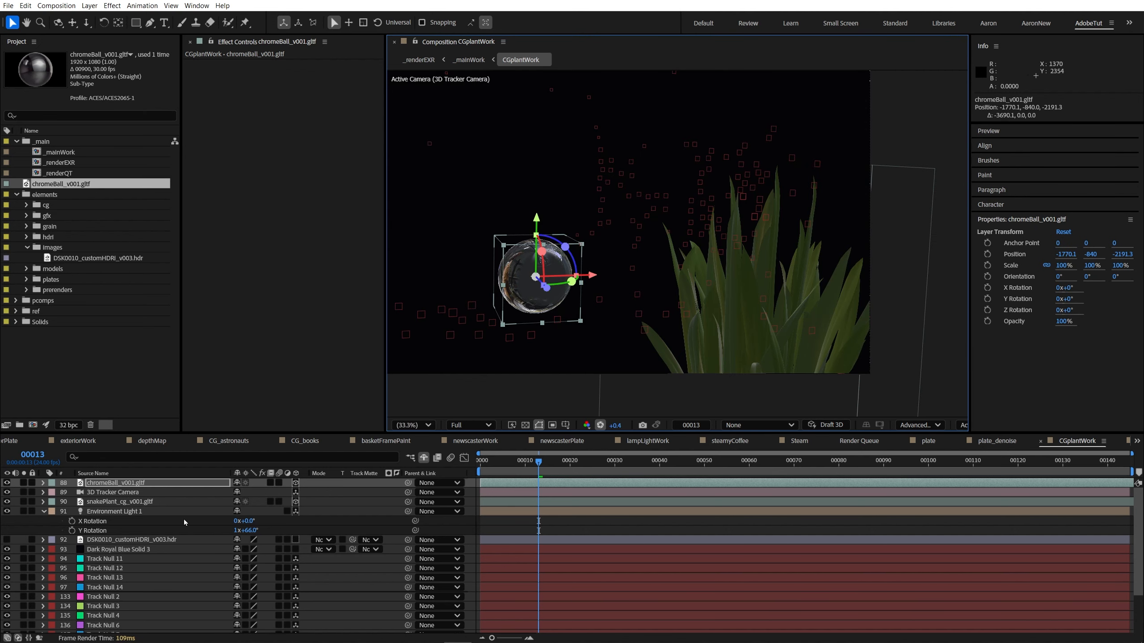
key("s")
left_click_drag(251, 492, 340, 492)
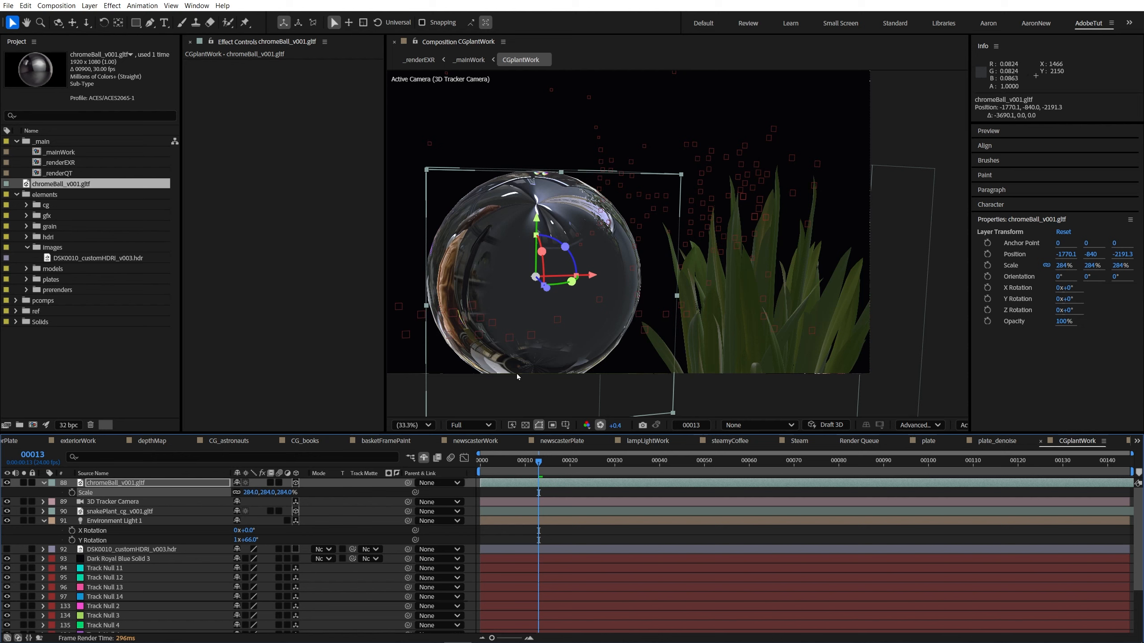
Step: Try rotating the environment light around Y to 1x+107°, 1x+98° and 1x+114°, judging the reflections on the chrome ball
left_click(111, 521)
left_click_drag(250, 544, 48, 531)
left_click_drag(265, 539, 490, 531)
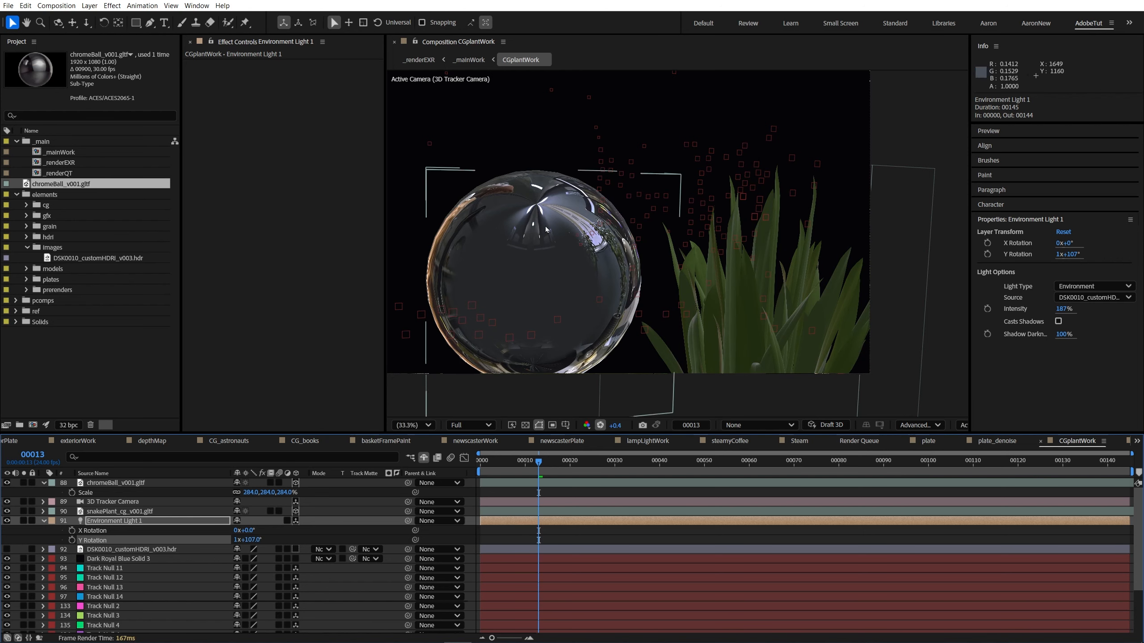
left_click_drag(251, 540, 239, 539)
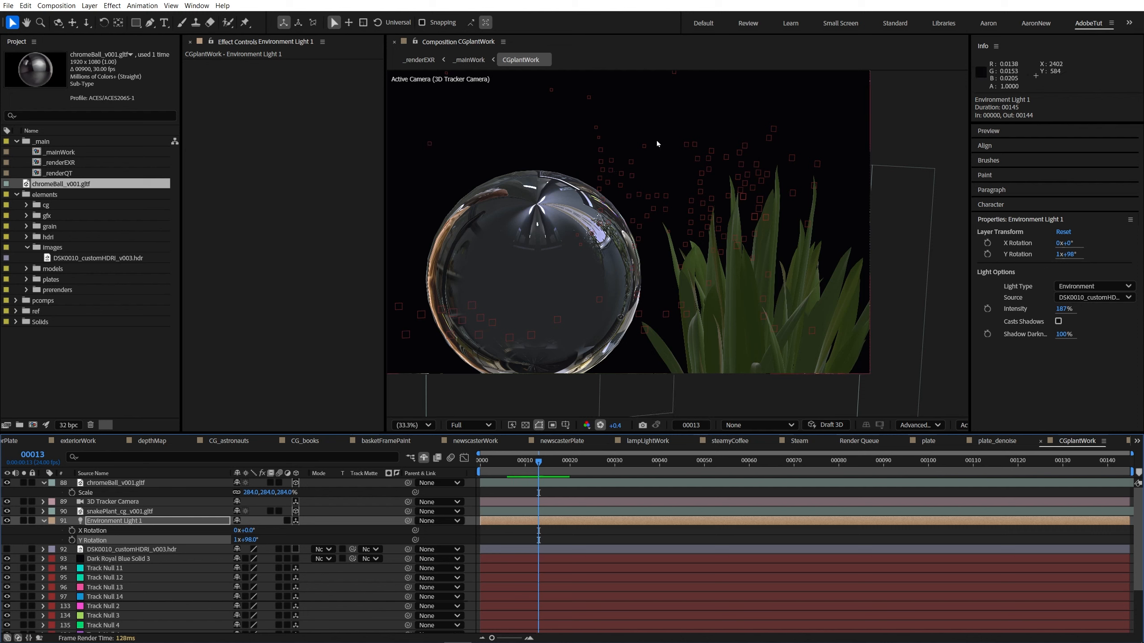
left_click_drag(249, 539, 275, 540)
mouse_move(270, 539)
left_mouse_down()
mouse_move(258, 539)
mouse_move(277, 539)
mouse_move(267, 538)
left_mouse_up()
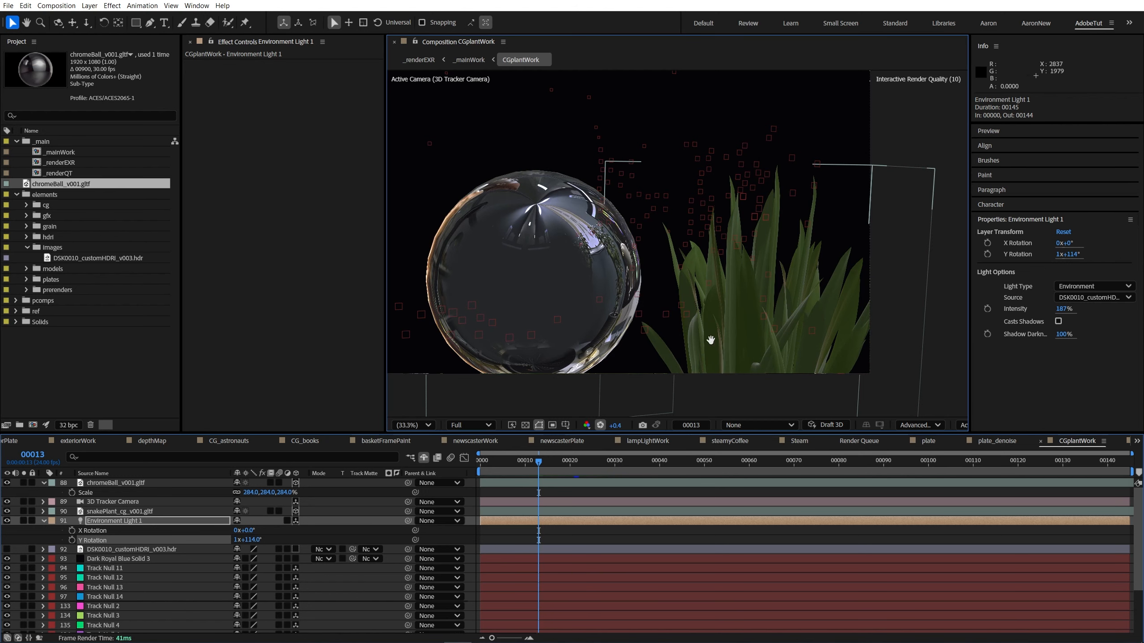
scroll(620, 337, "up", 3)
scroll(729, 319, "down", 3)
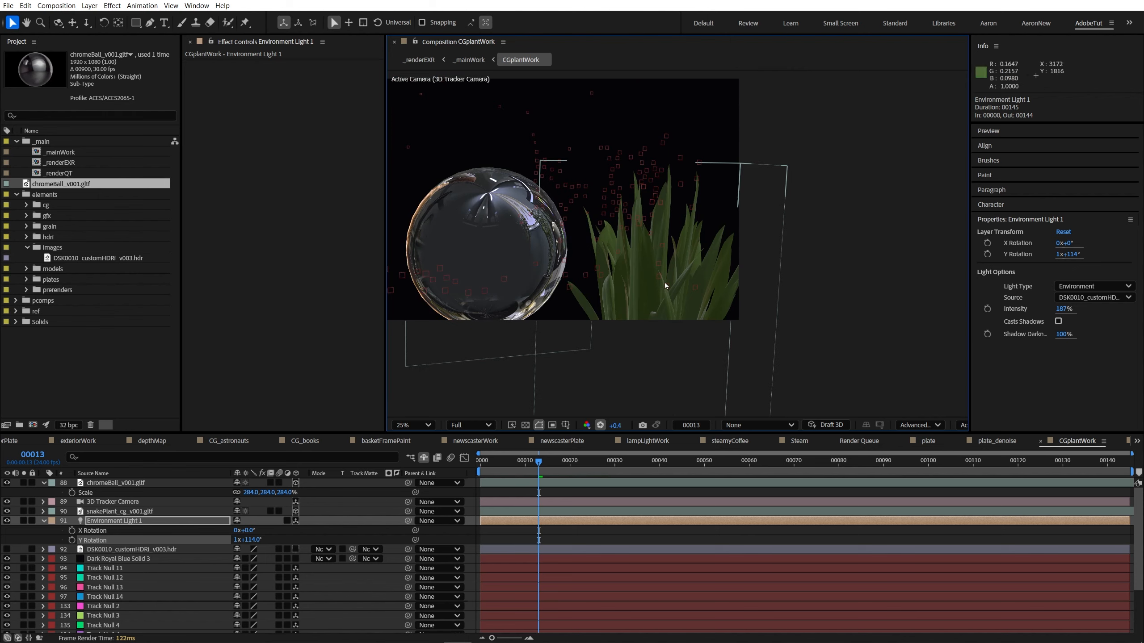
Step: Reset the environment light's Y rotation to 0 and rotate it to 0x+42°, checking the light on the leaves
mouse_move(256, 540)
left_mouse_down()
mouse_move(222, 539)
mouse_move(252, 541)
left_mouse_up()
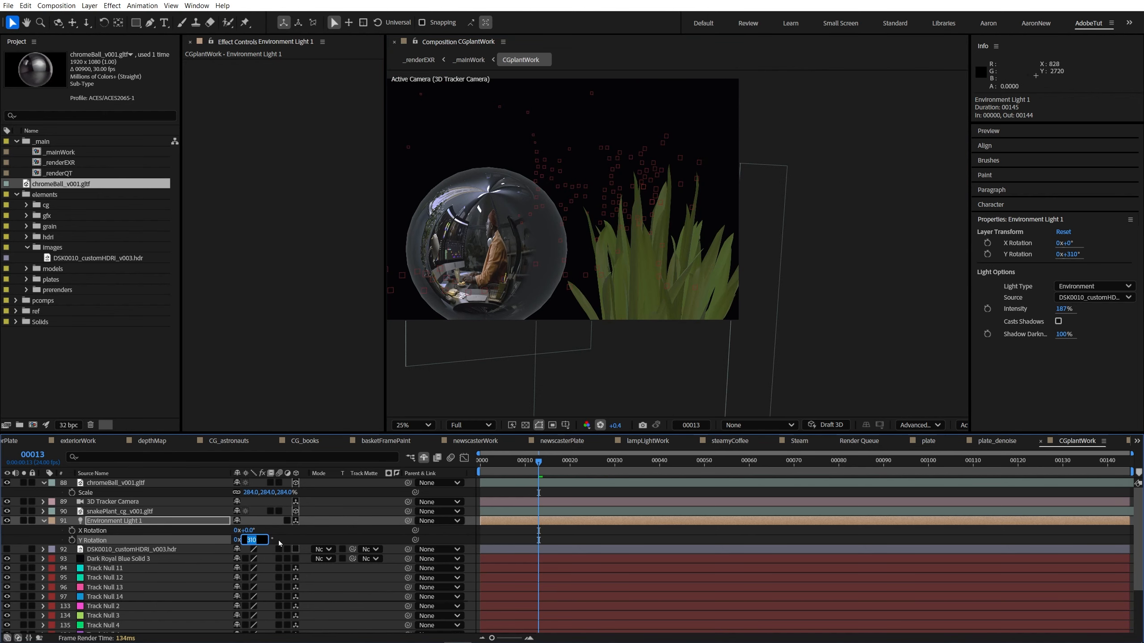
type("0")
key("Return")
mouse_move(249, 541)
left_mouse_down()
mouse_move(232, 542)
mouse_move(262, 542)
left_mouse_up()
scroll(710, 304, "up", 2)
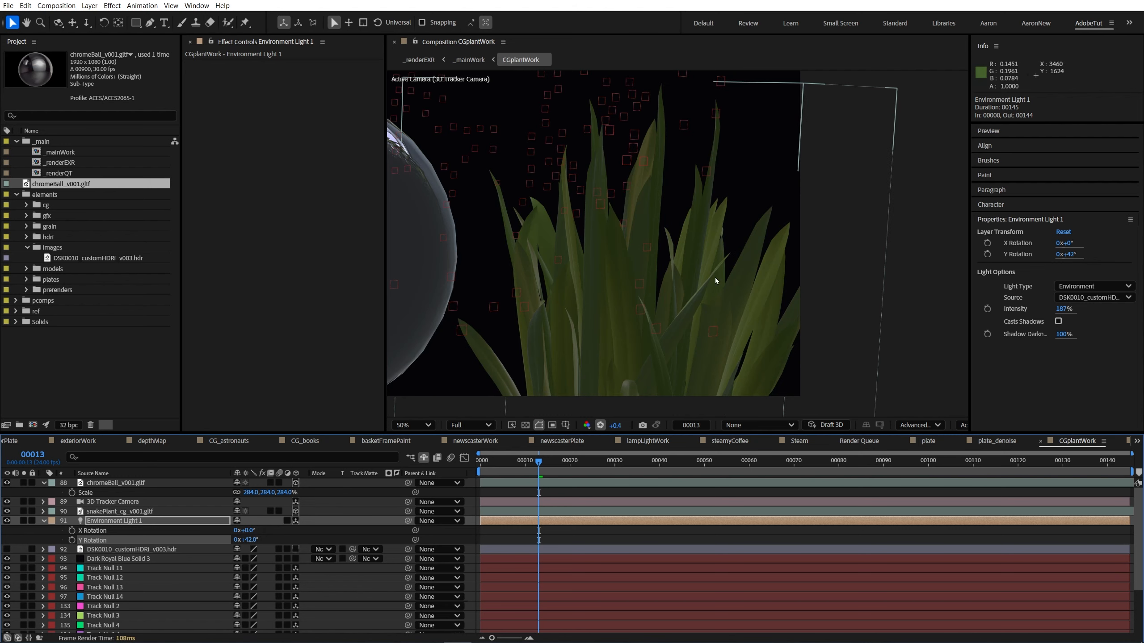
scroll(725, 283, "down", 2)
key("shift+slash")
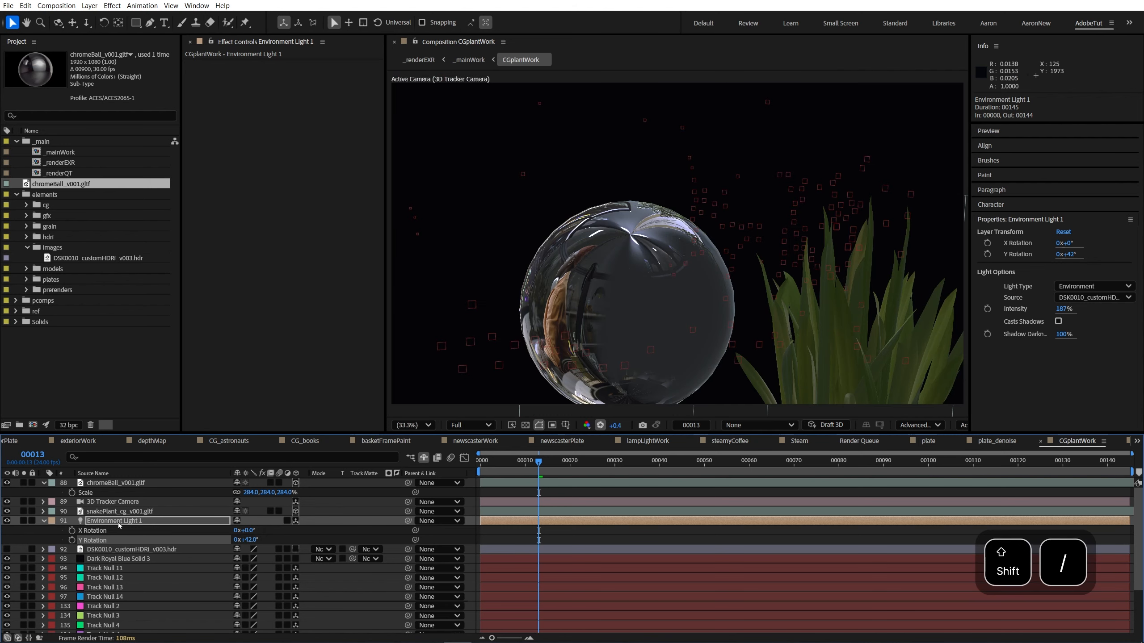
Step: Hide the chromeBall_v001.gltf layer and collapse the properties of the environment light and chrome ball layers
left_click(116, 482)
left_click(7, 483)
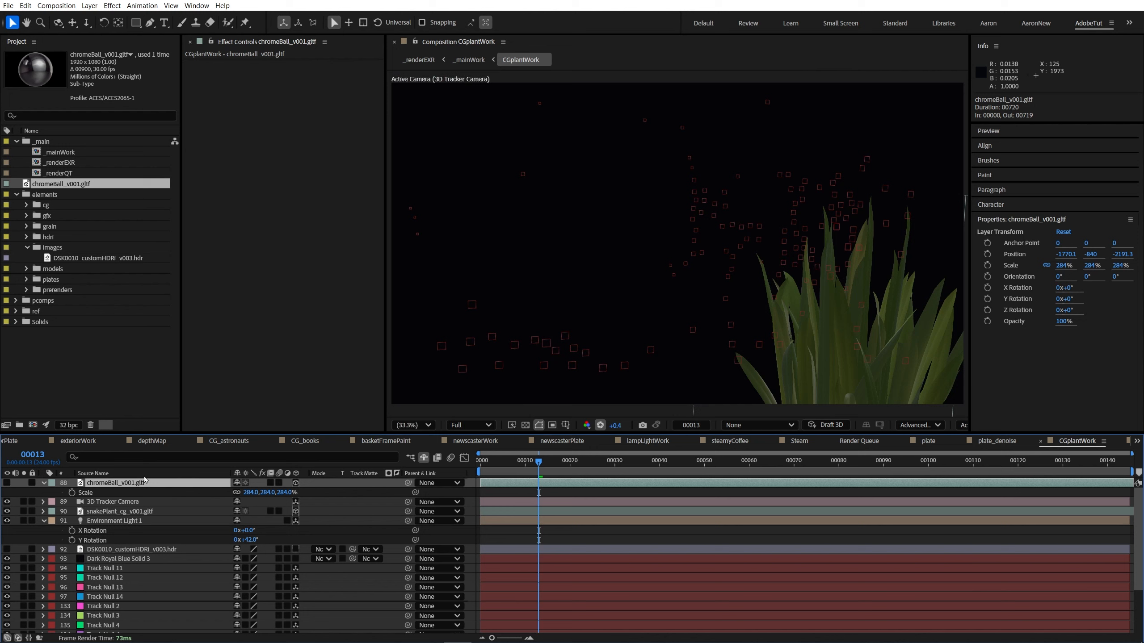
left_click(44, 521)
left_click(44, 483)
Step: Preview the lit plant's animation with the viewer exposure at +2.0, and delete the Dark Royal Blue Solid 3 layer
left_click(137, 531)
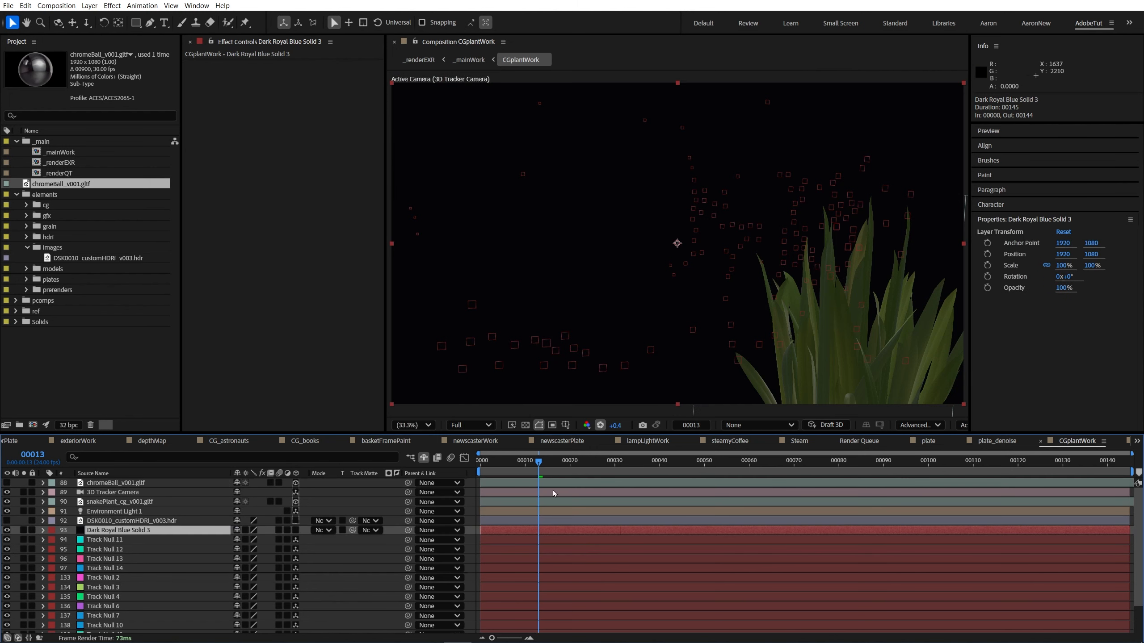
key("space")
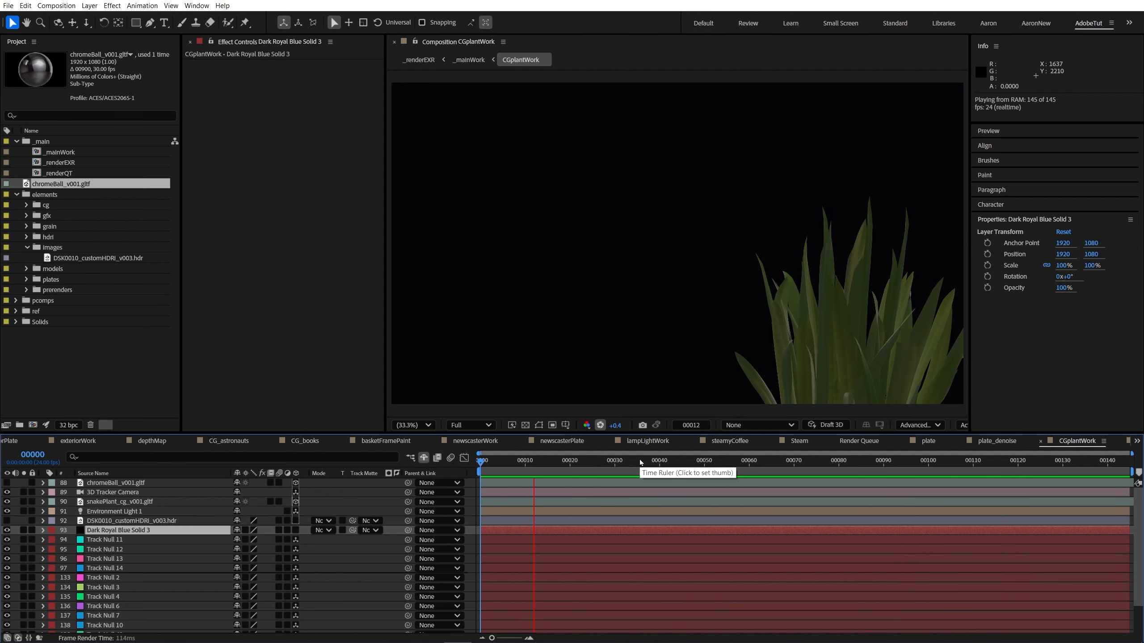
left_click_drag(544, 463, 682, 461)
left_click_drag(806, 345, 630, 322)
scroll(636, 330, "up", 2)
scroll(636, 331, "down", 1)
left_click_drag(615, 426, 624, 426)
left_click_drag(577, 462, 1086, 461)
key("space")
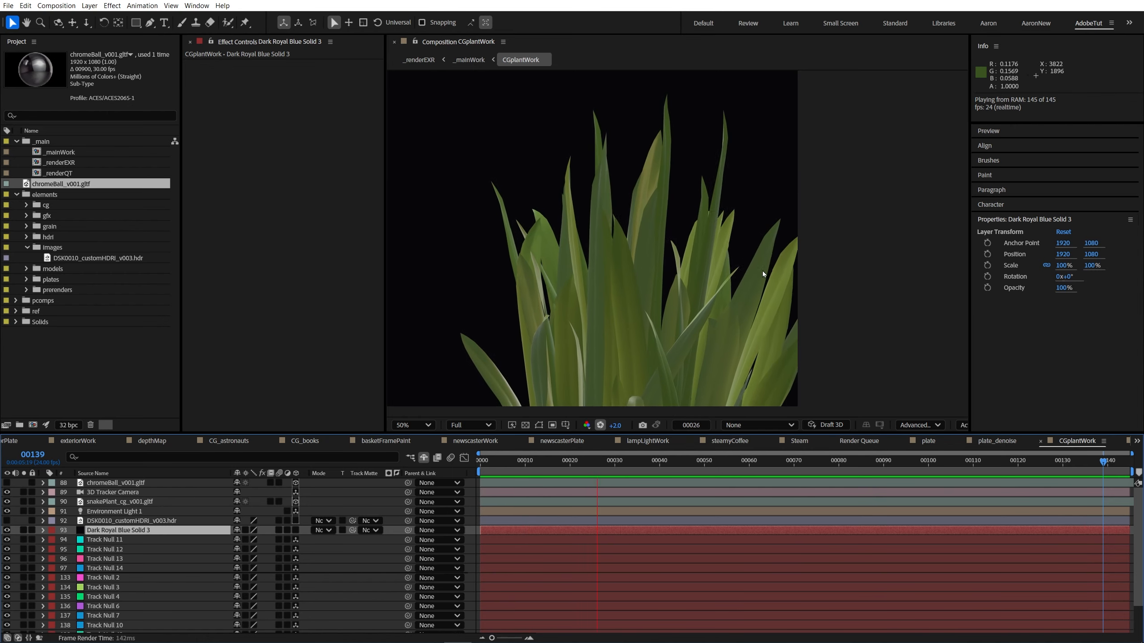
Step: Check the plant's brightness in _mainWork and set the environment light's intensity to 100% in CGplantWork
left_click(469, 60)
key("Home")
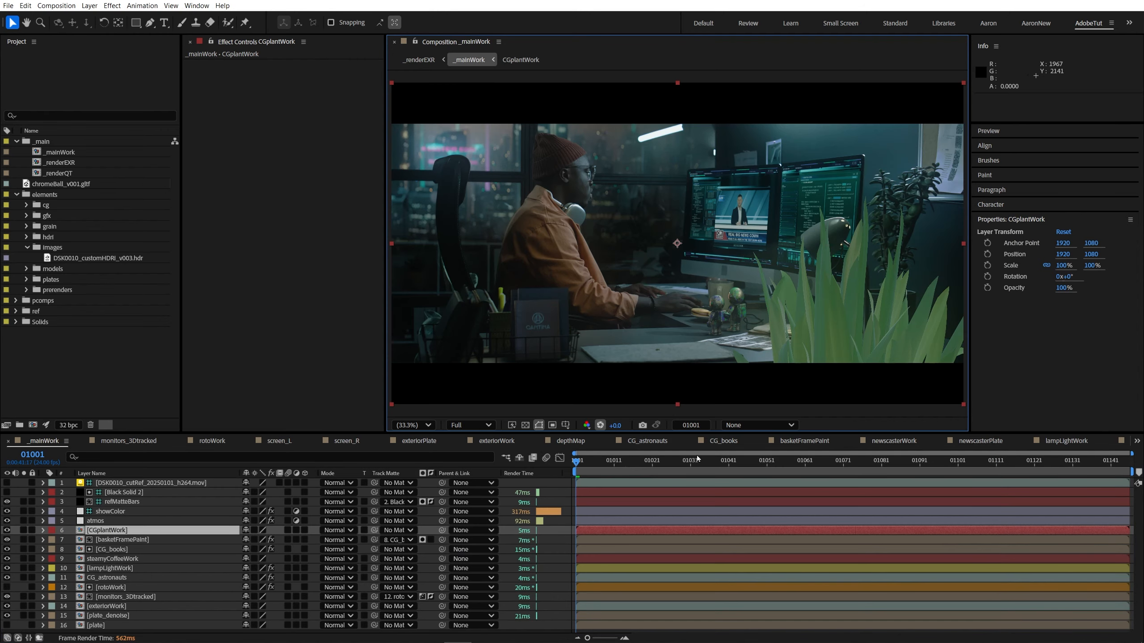
left_click(134, 530)
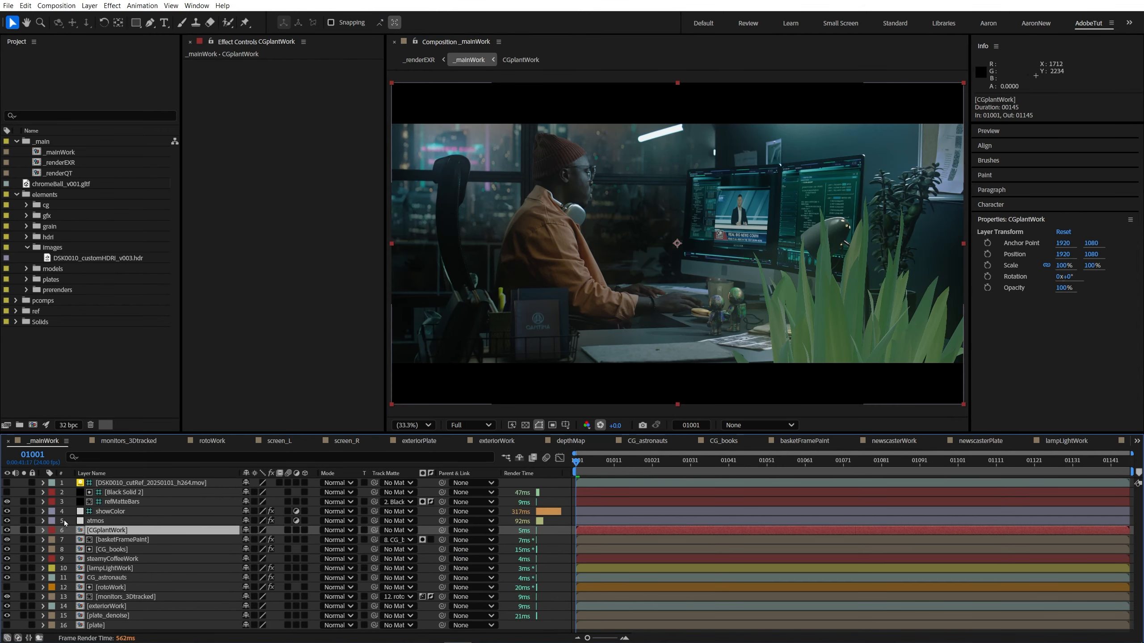
double_click(54, 527)
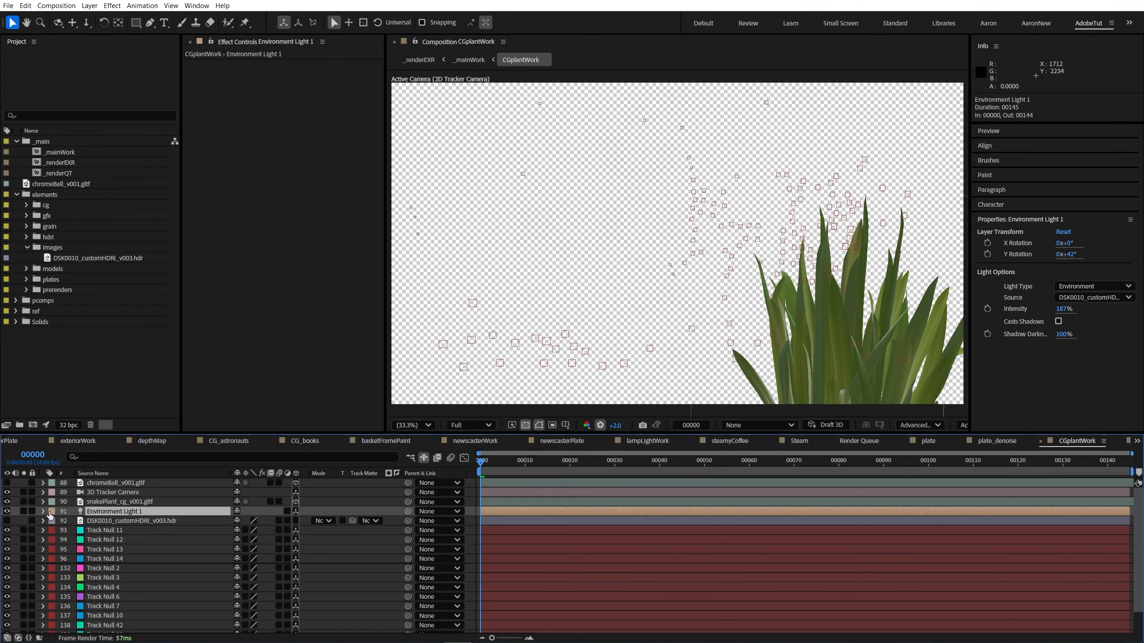
left_click(53, 550)
left_click_drag(246, 570, 242, 571)
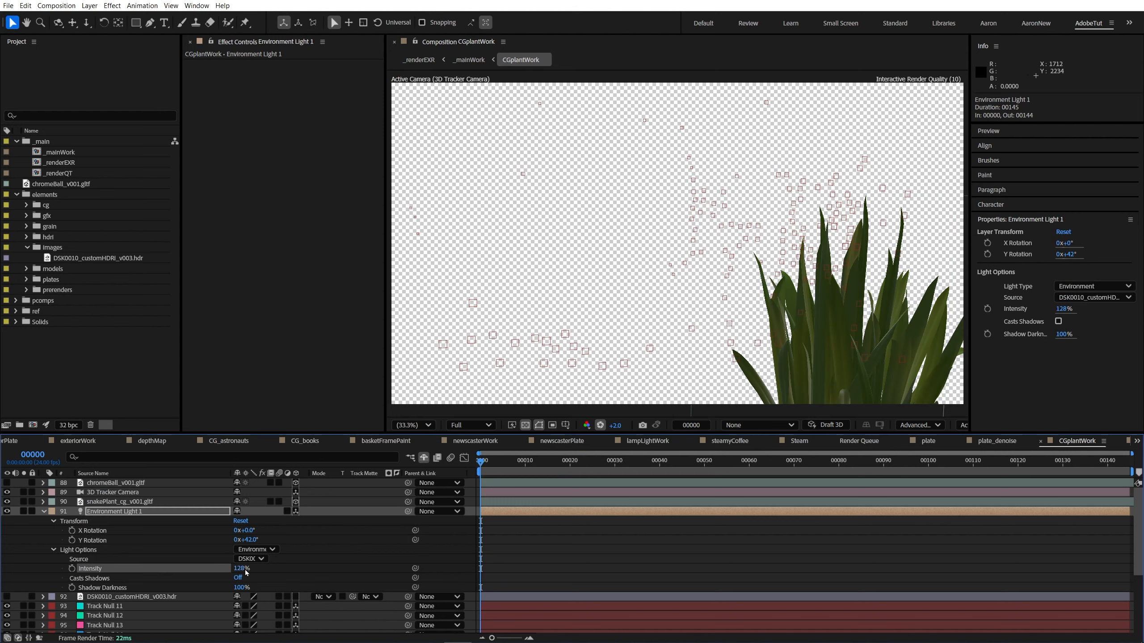
left_click(243, 570)
type("100")
key("Return")
Step: Apply Levels to the CGplantWork layer in _mainWork and set its gamma to 0.65
left_click(468, 59)
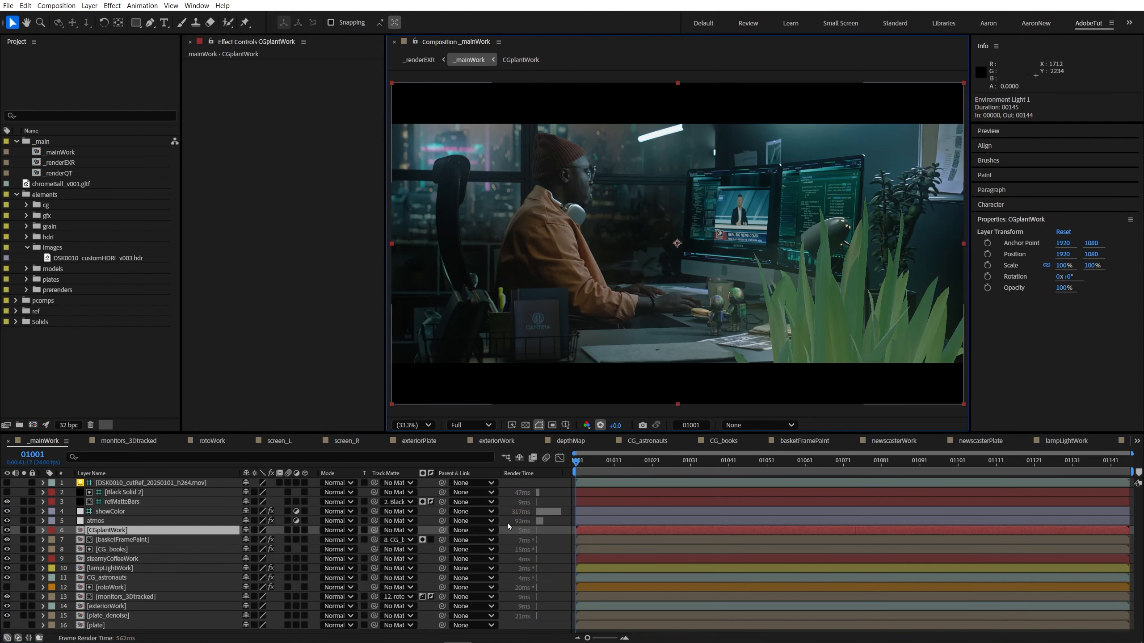
left_click(116, 531)
key("ctrl+space")
key("Return")
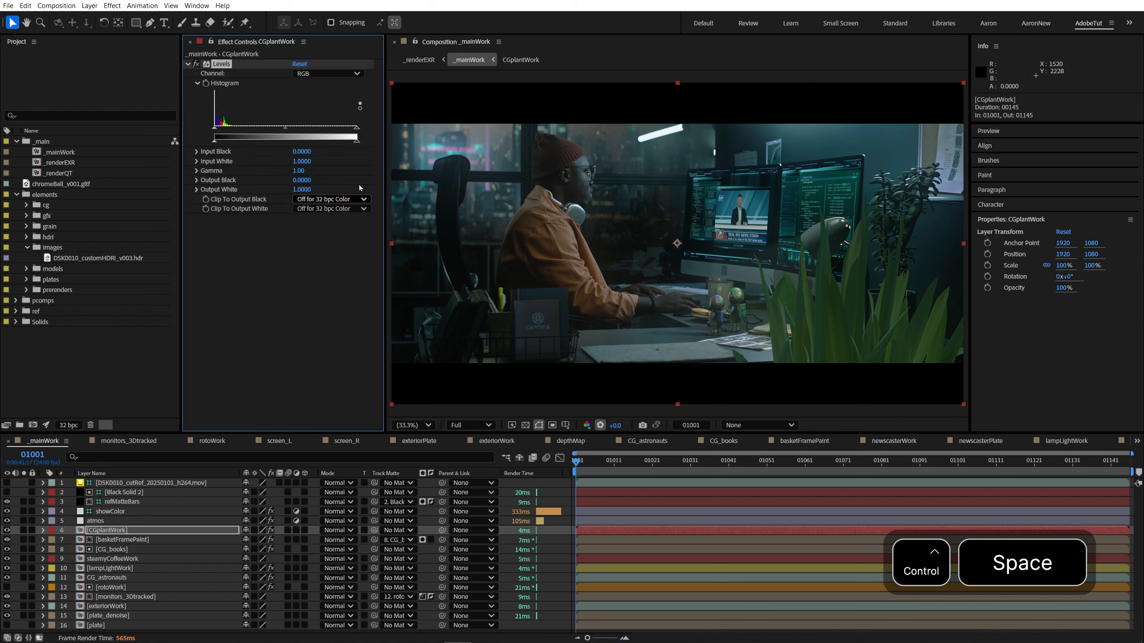
left_click_drag(300, 130, 309, 130)
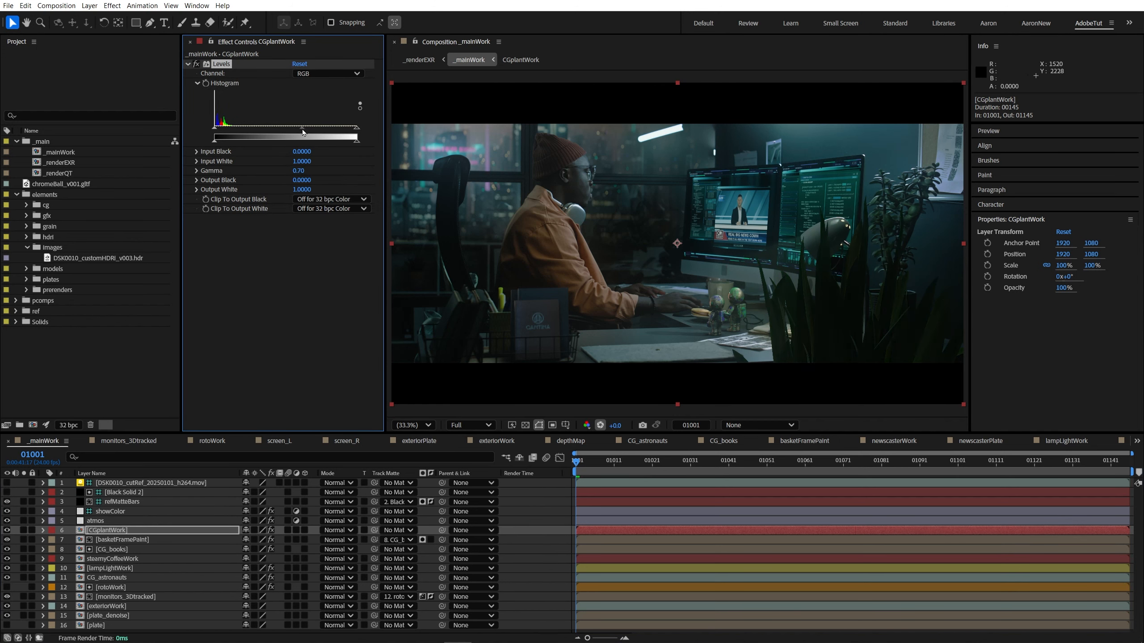
left_click_drag(302, 133, 306, 132)
Step: Compare the plant's brightness with the plate around it by raising the viewer exposure to +4.3
left_click_drag(615, 425, 1089, 385)
left_click_drag(874, 365, 723, 329)
scroll(723, 329, "up", 2)
left_click_drag(617, 425, 691, 417)
scroll(671, 297, "down", 1)
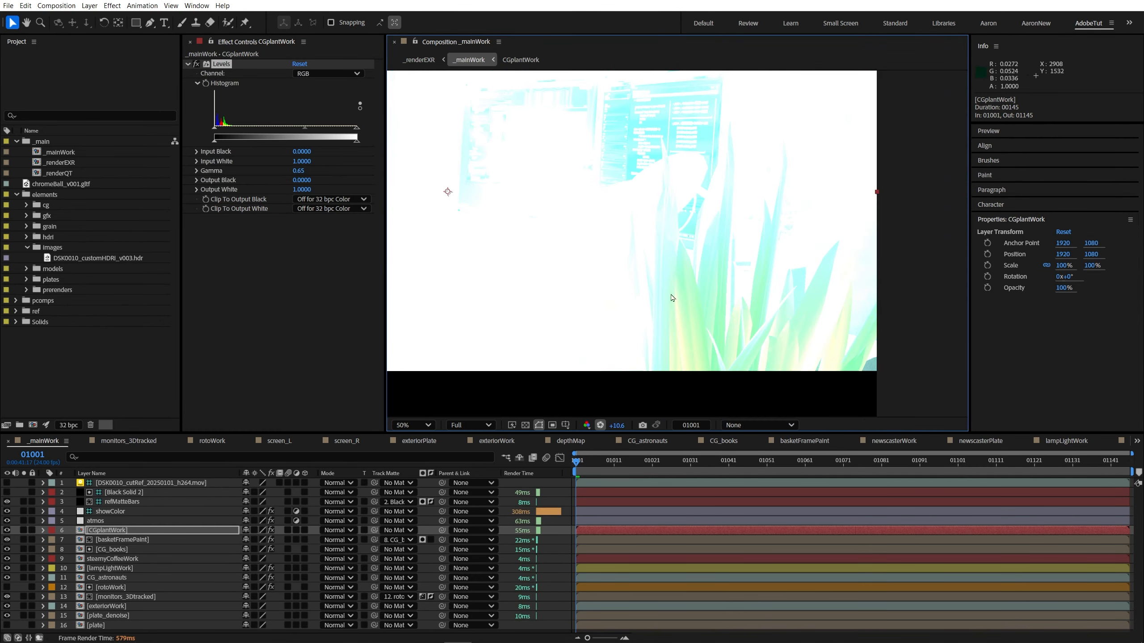
left_click(600, 425)
left_click_drag(615, 425, 828, 356)
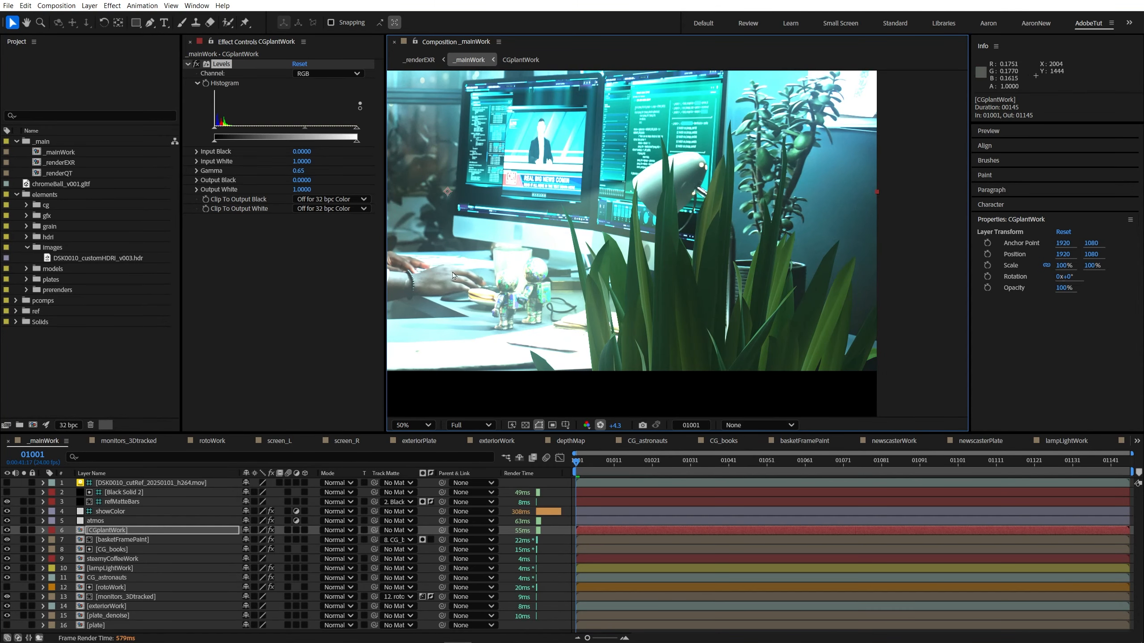
Step: Add Camera Lens Blur to the plant layer with radius 24, roundness 100%, aspect ratio 0.7, repeated edge pixels and linear working space
key("ctrl+space")
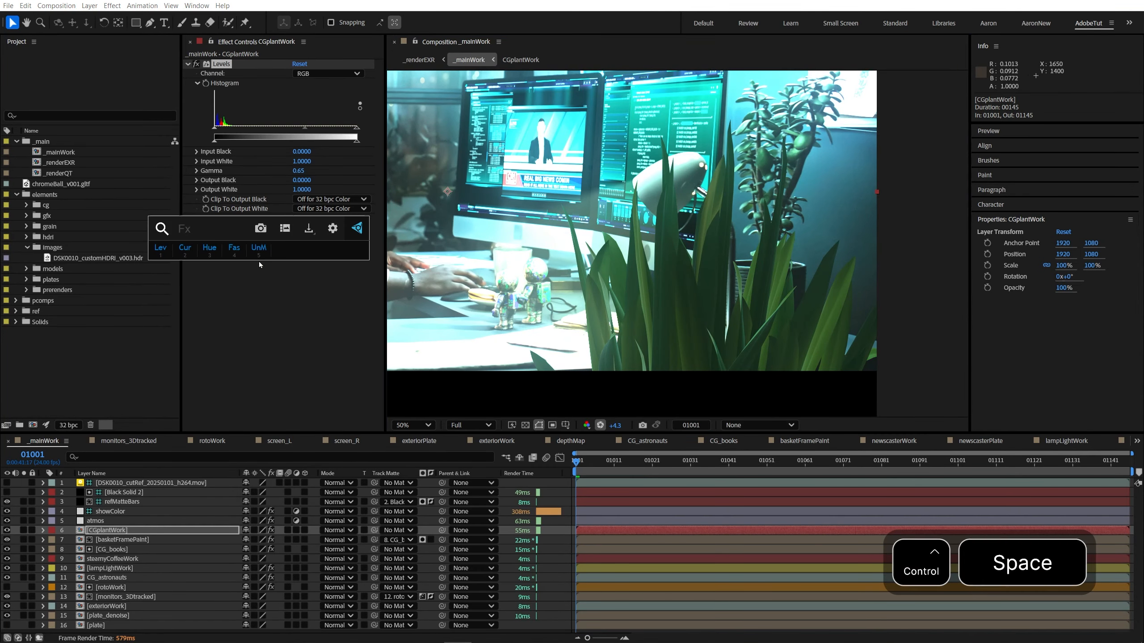
type("camera")
key("Return")
left_click_drag(295, 256, 348, 274)
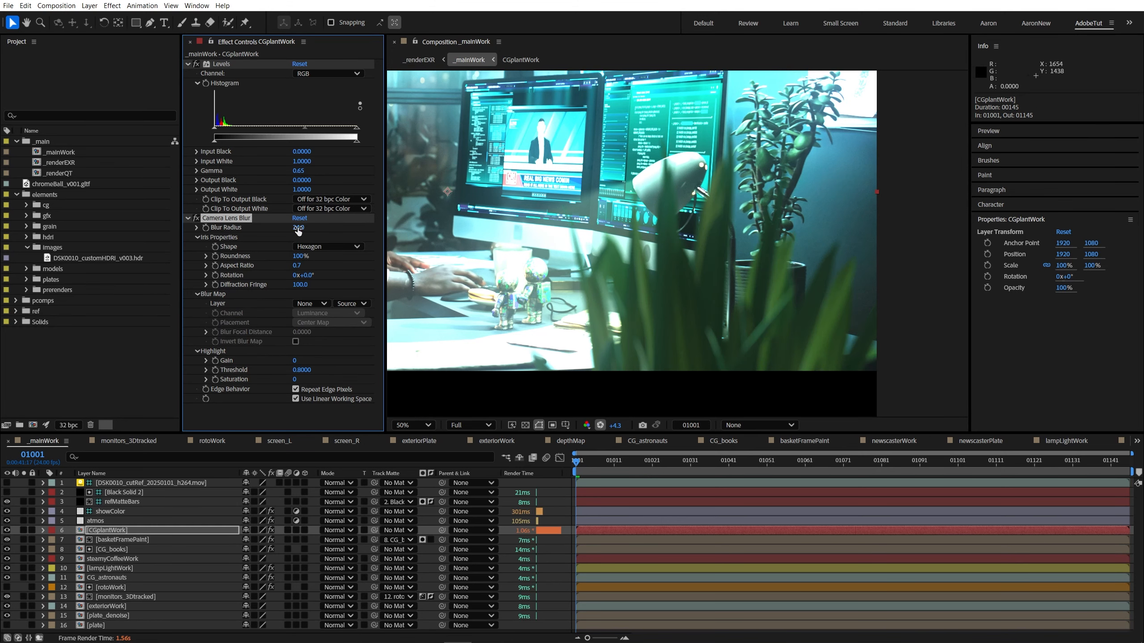
Step: Compare the plant's leaves up close with Camera Lens Blur off and on, leaving it enabled and its settings collapsed
scroll(761, 322, "up", 1)
left_click_drag(765, 332, 569, 218)
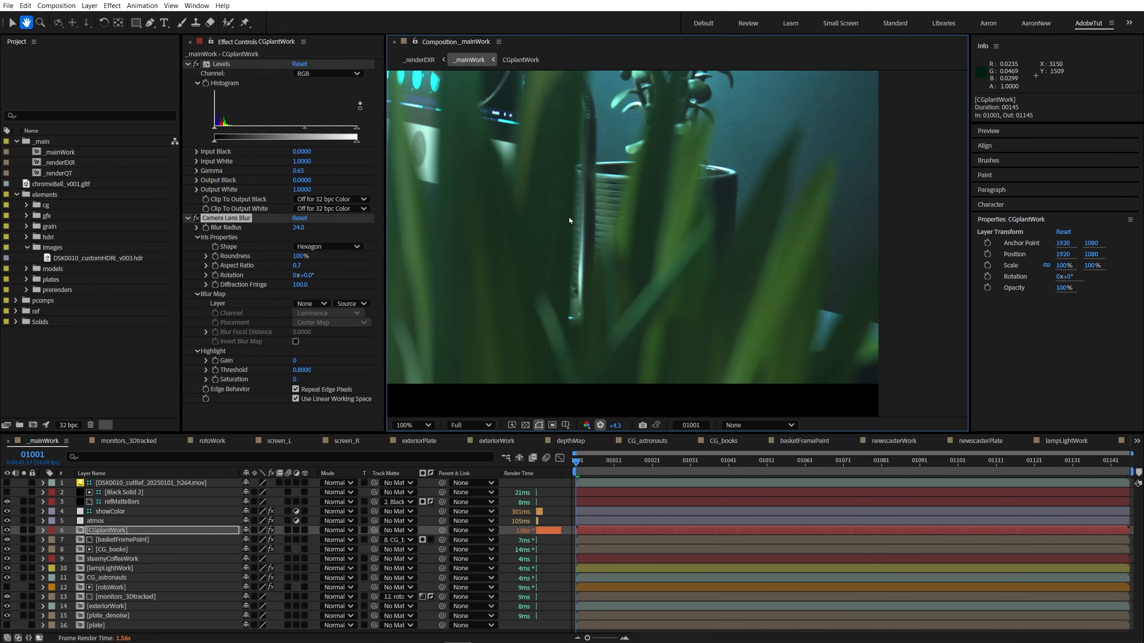
left_click(194, 220)
left_click(195, 220)
left_click(195, 219)
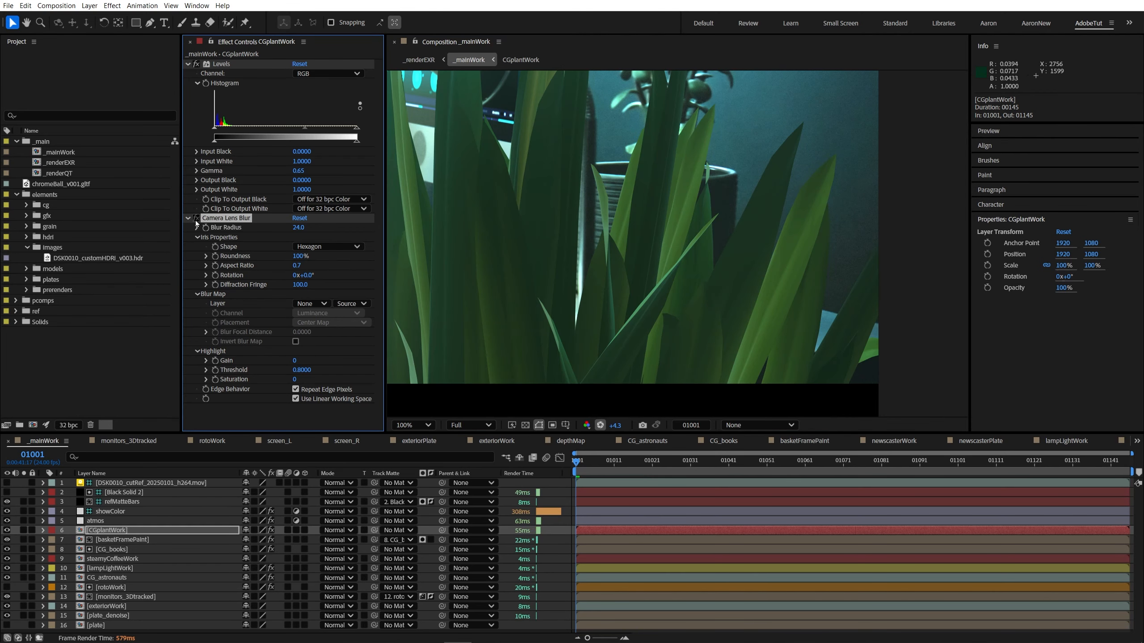
left_click(195, 219)
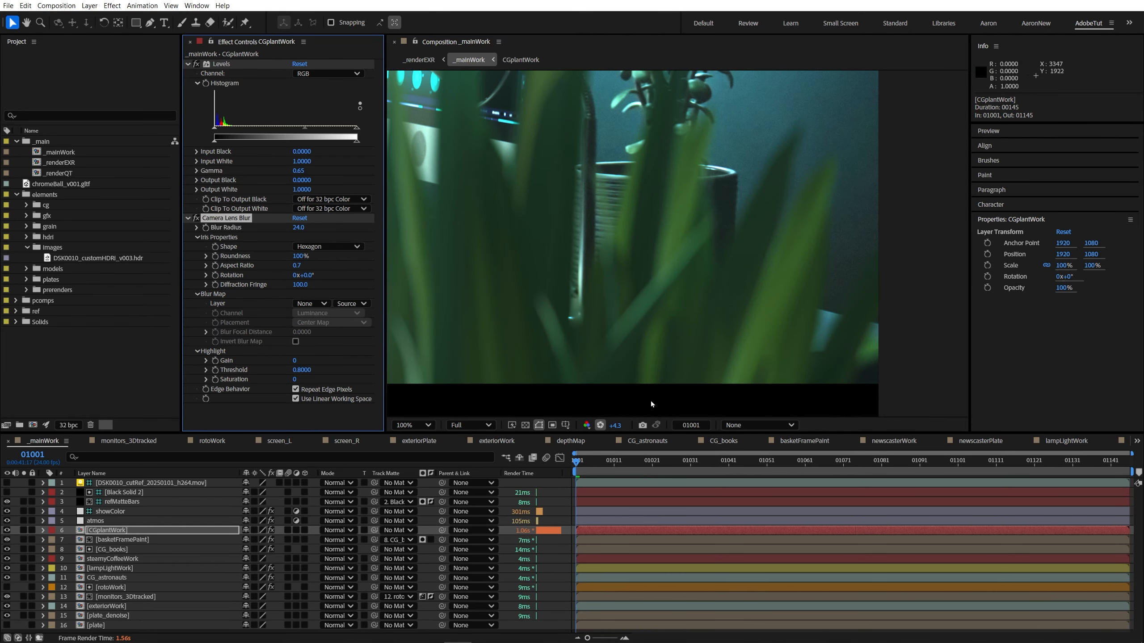
scroll(679, 255, "down", 1)
left_click_drag(679, 256, 725, 327)
left_click(188, 218)
Step: Apply Hue/Saturation to the plant layer with Master Hue -11° and Master Saturation -39, judging it at +5.3 viewer exposure
key("ctrl+space")
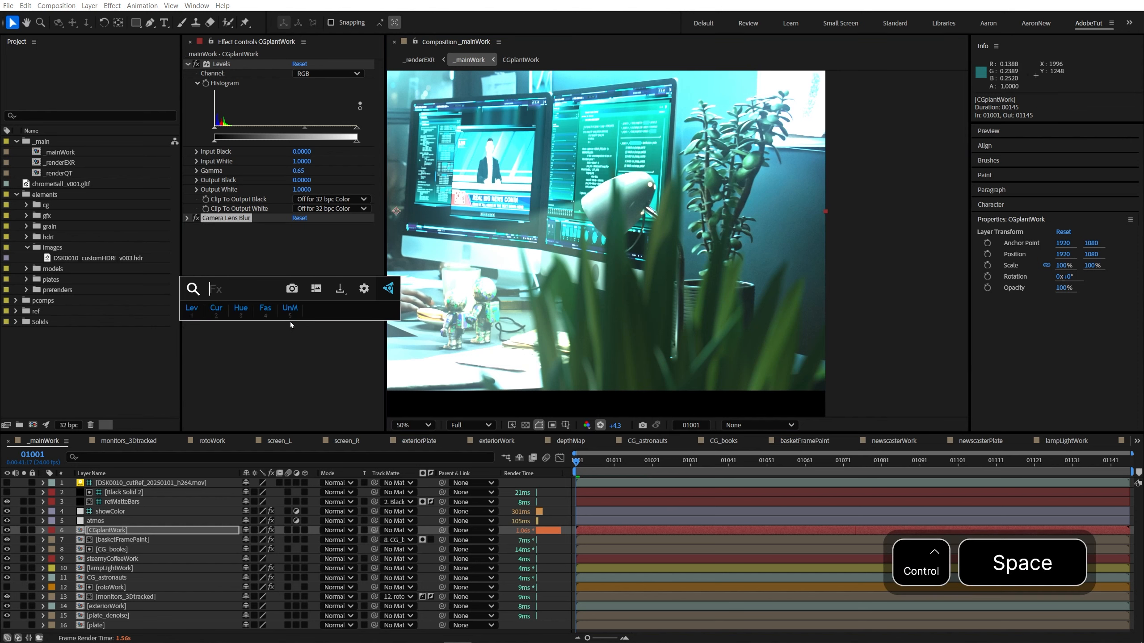
type("hue")
key("Return")
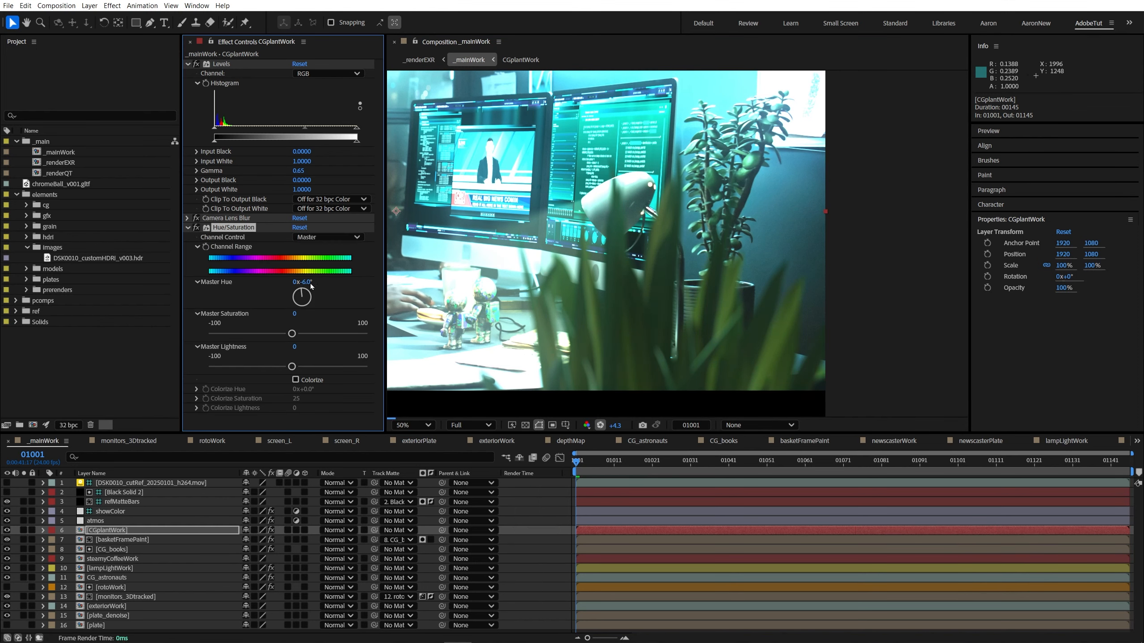
left_click_drag(621, 427, 684, 337)
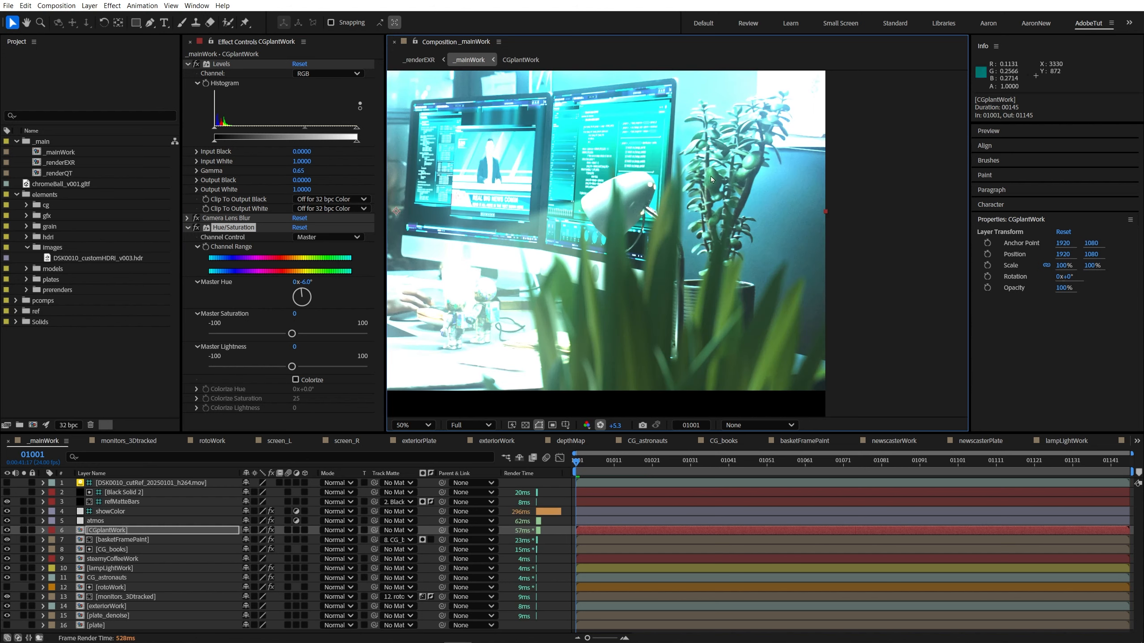
left_click_drag(294, 318, 261, 314)
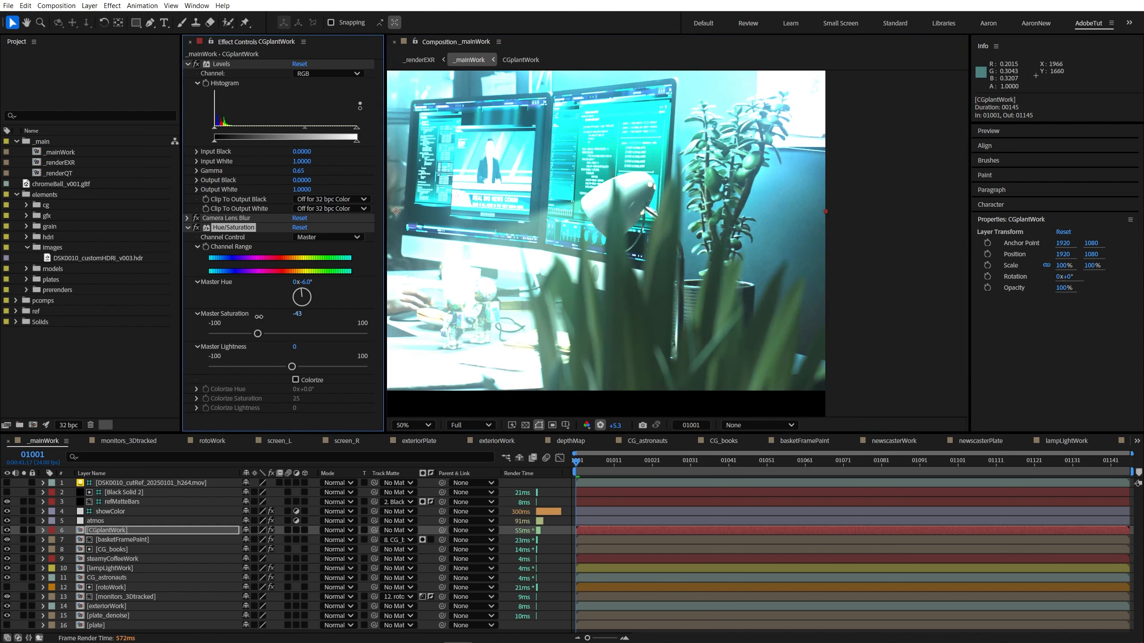
scroll(664, 404, "down", 2)
scroll(664, 403, "up", 2)
left_click_drag(305, 283, 279, 282)
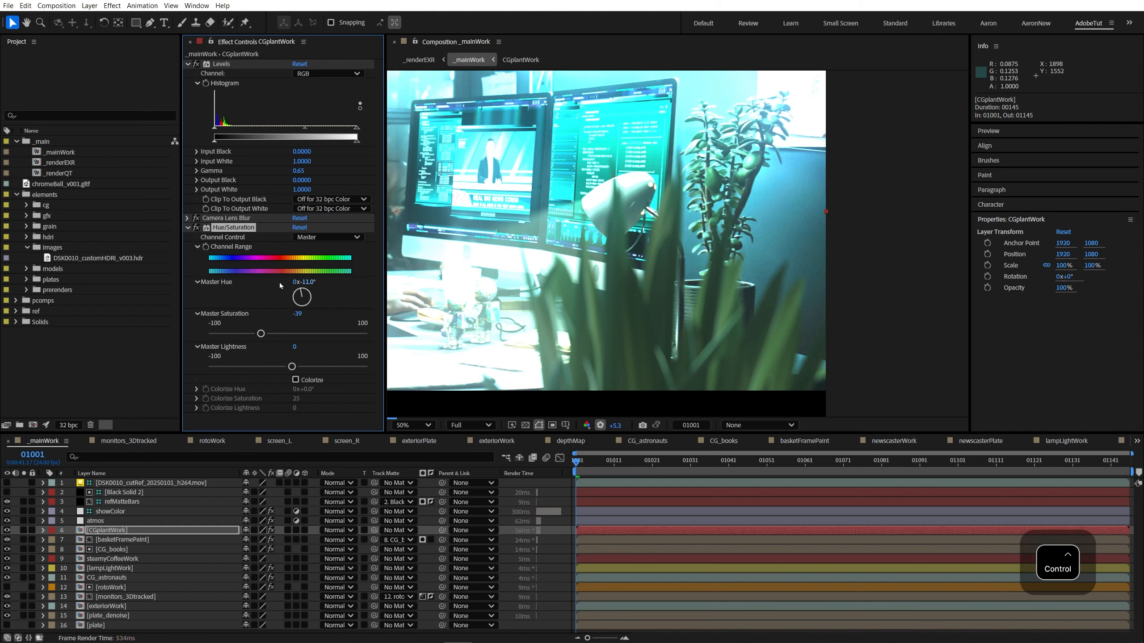
Step: Set the plant layer's Levels Gamma to 0.60, comparing the leaves against the plate at normal and +4.5 viewer exposure
left_click(600, 425)
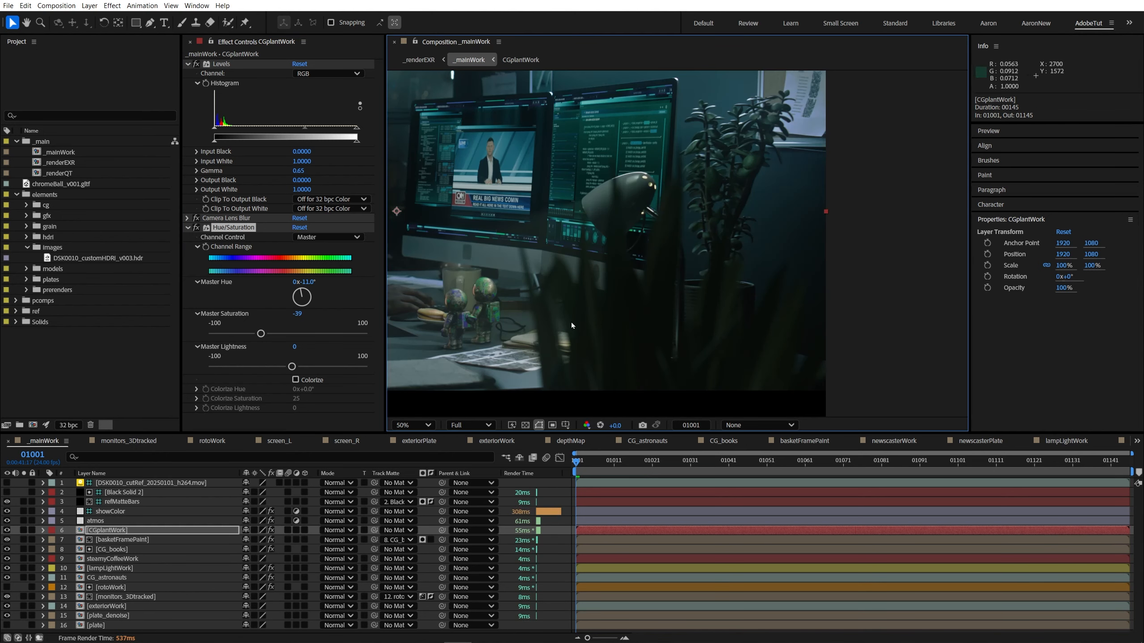
left_click(600, 425)
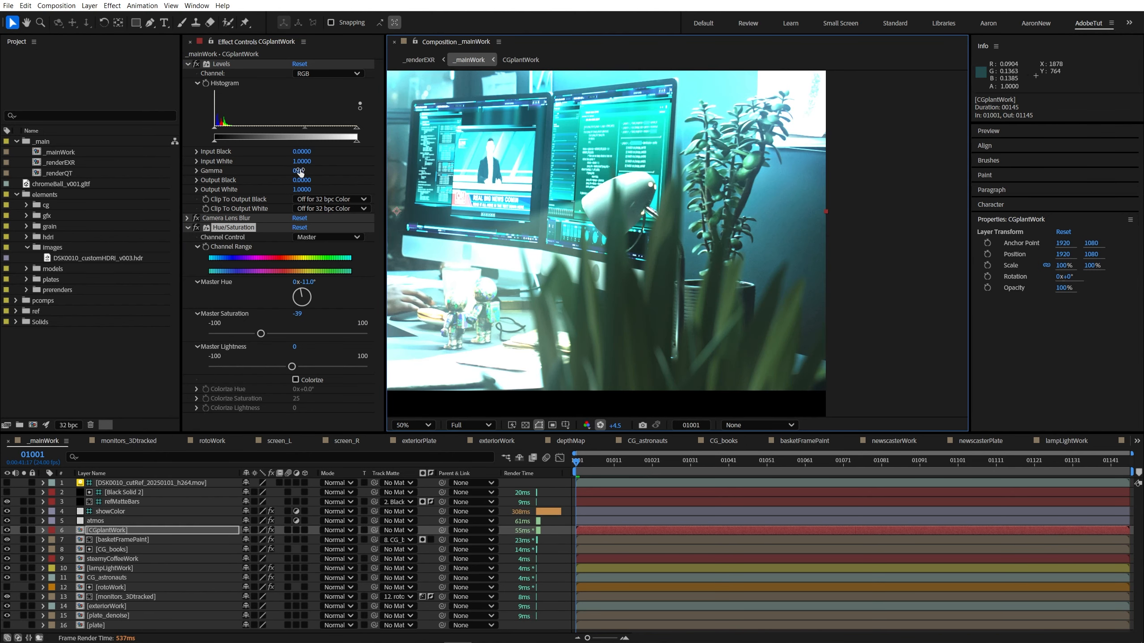
left_click(300, 171)
type("0.9")
key("Return")
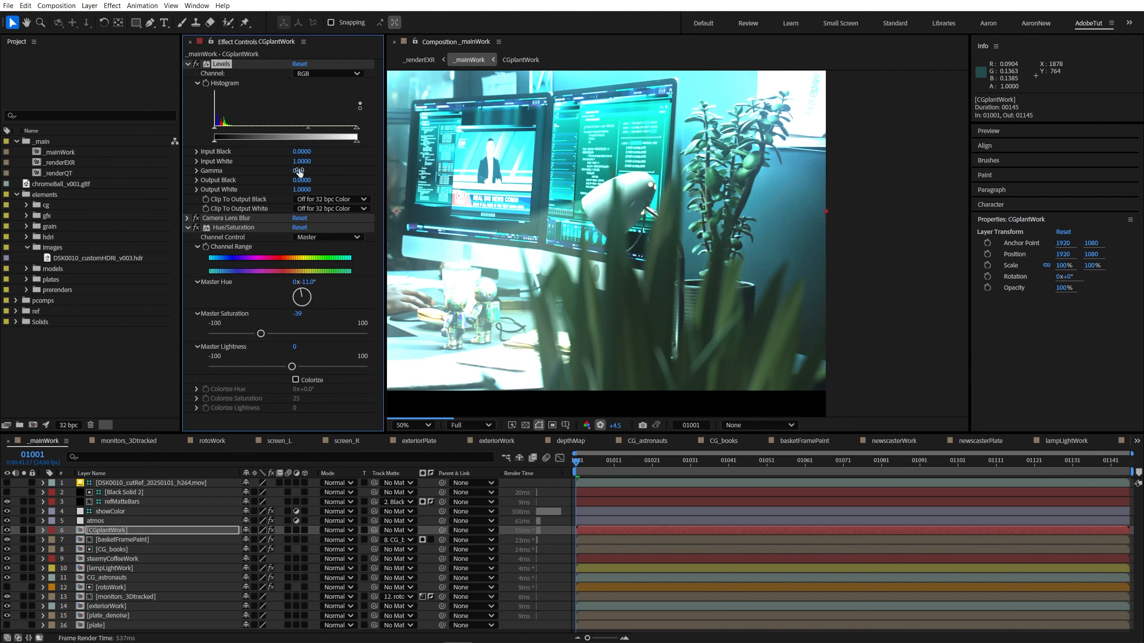
scroll(692, 299, "down", 1)
scroll(675, 290, "up", 1)
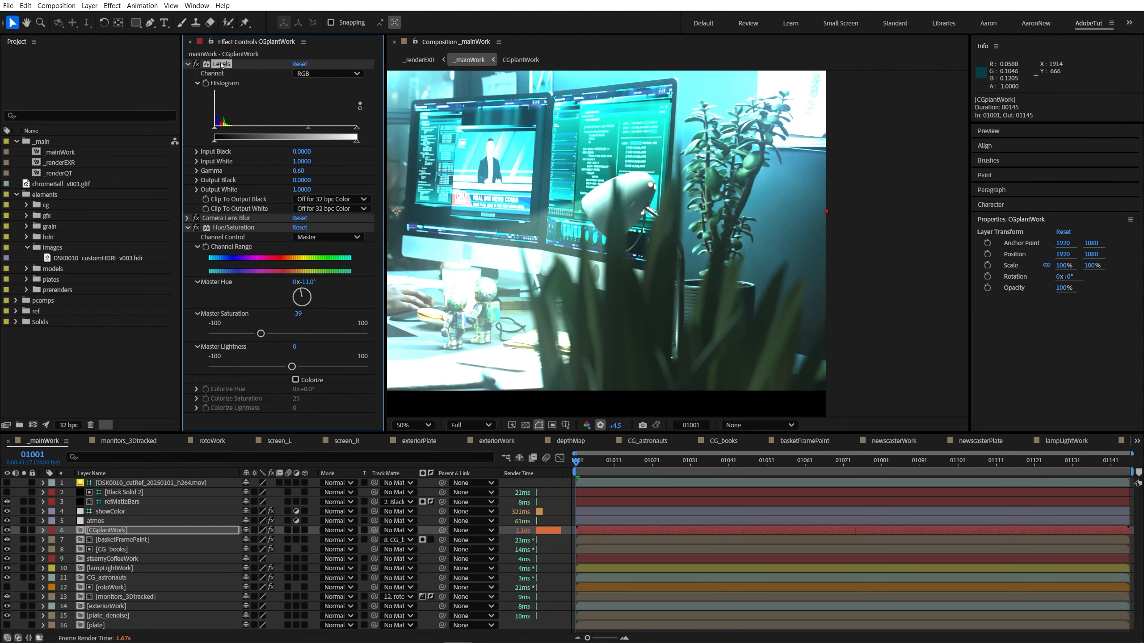
Step: Place Hue/Saturation ahead of Camera Lens Blur on the plant layer and set Levels to Input White 0.6157 and Gamma 0.49
left_click(188, 228)
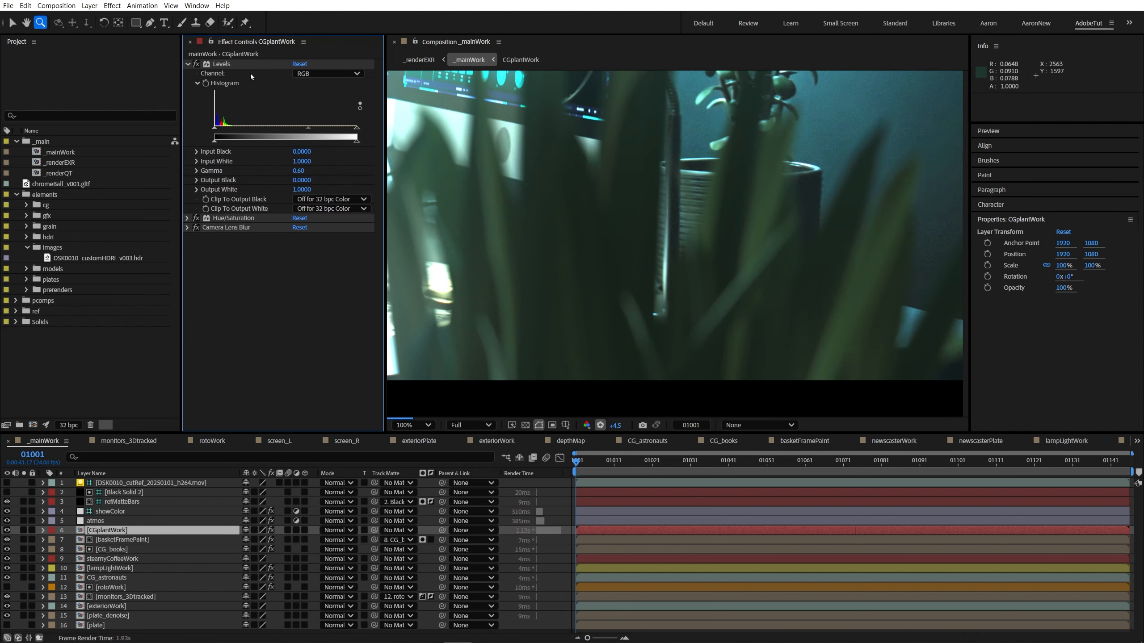
left_click(226, 64)
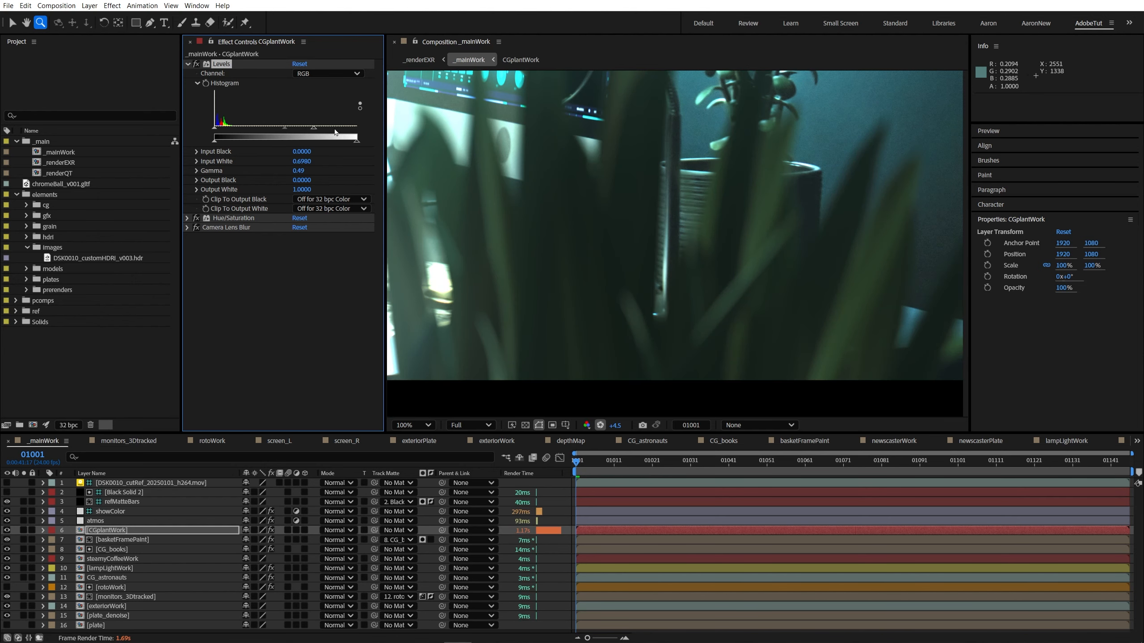
key("shift+slash")
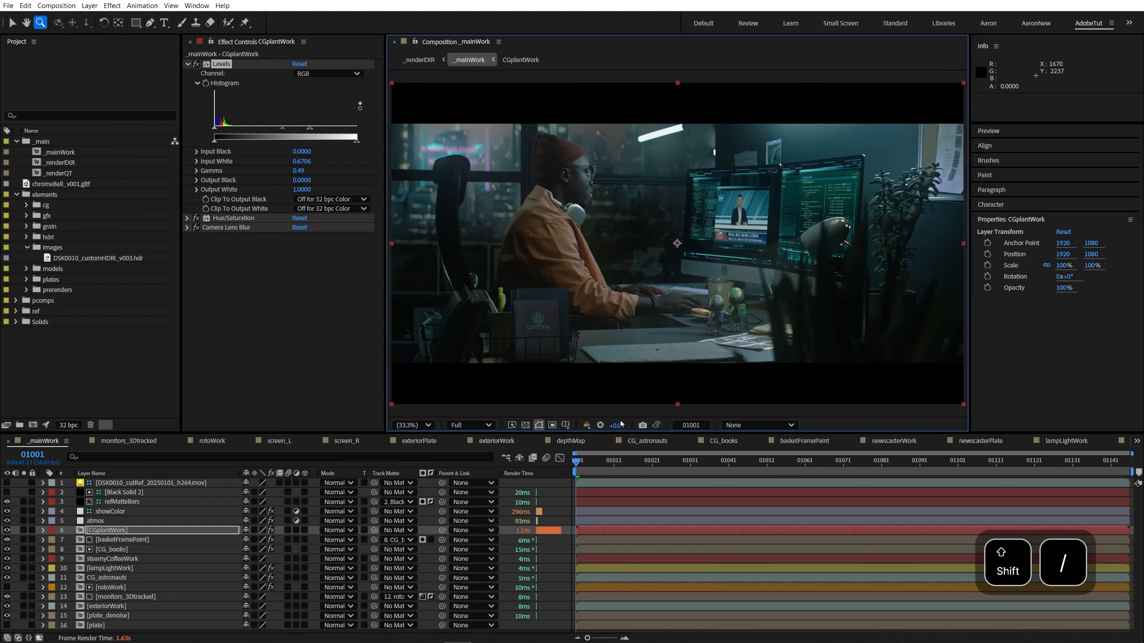
left_click_drag(282, 128, 285, 128)
left_click(600, 426)
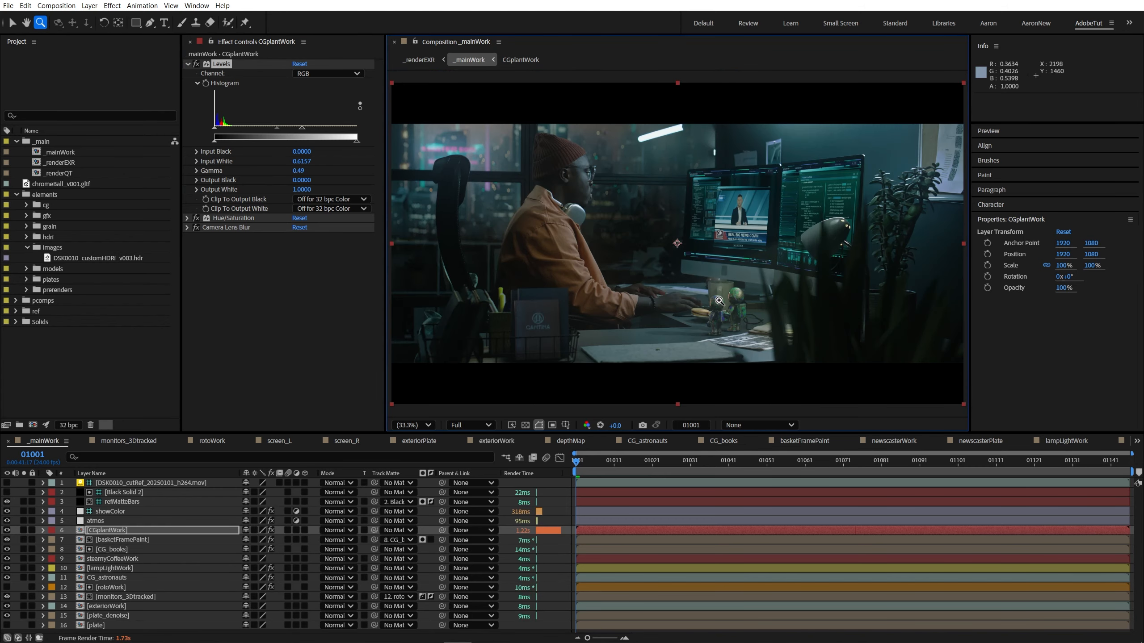
key("grave")
key("grave")
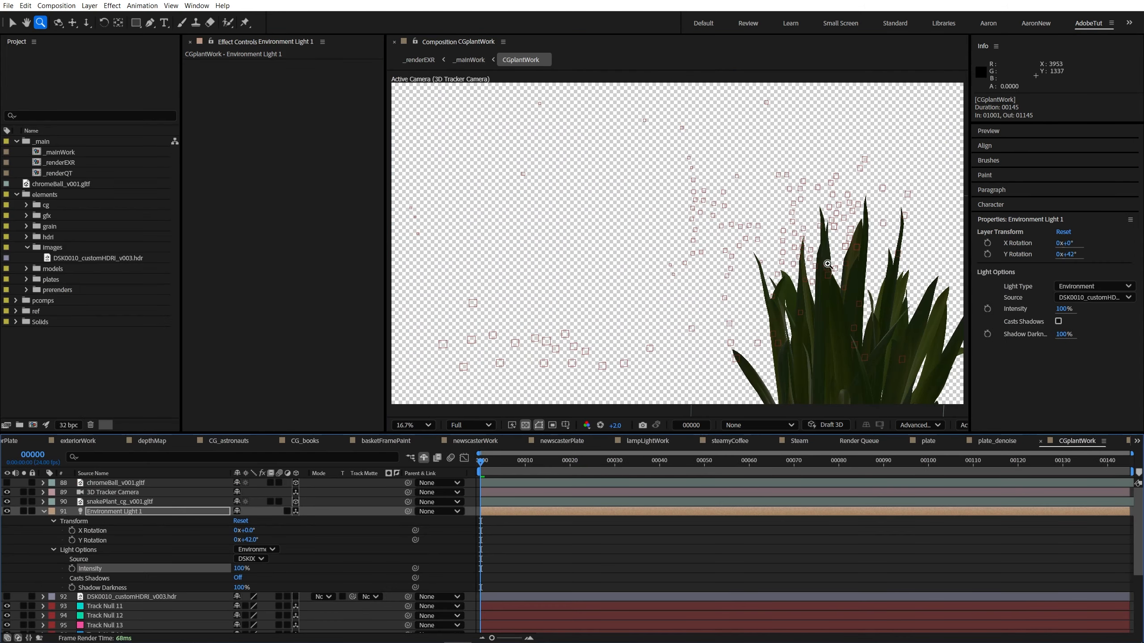
Step: Open the CGplantWork composition and move the snakePlant_cg_v001.gltf model horizontally and in depth to about -694, 564.1, -2553.1
left_click(139, 511)
left_click(137, 493)
left_click(137, 501)
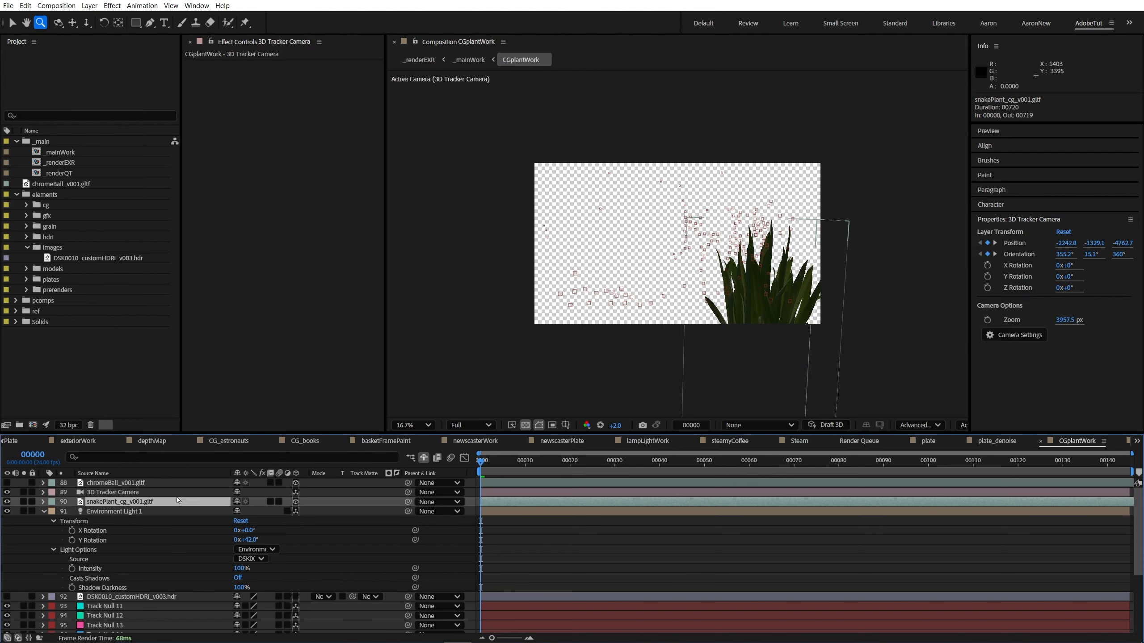
left_click_drag(793, 402, 707, 299)
key("a")
key("v")
left_click_drag(719, 346, 742, 354)
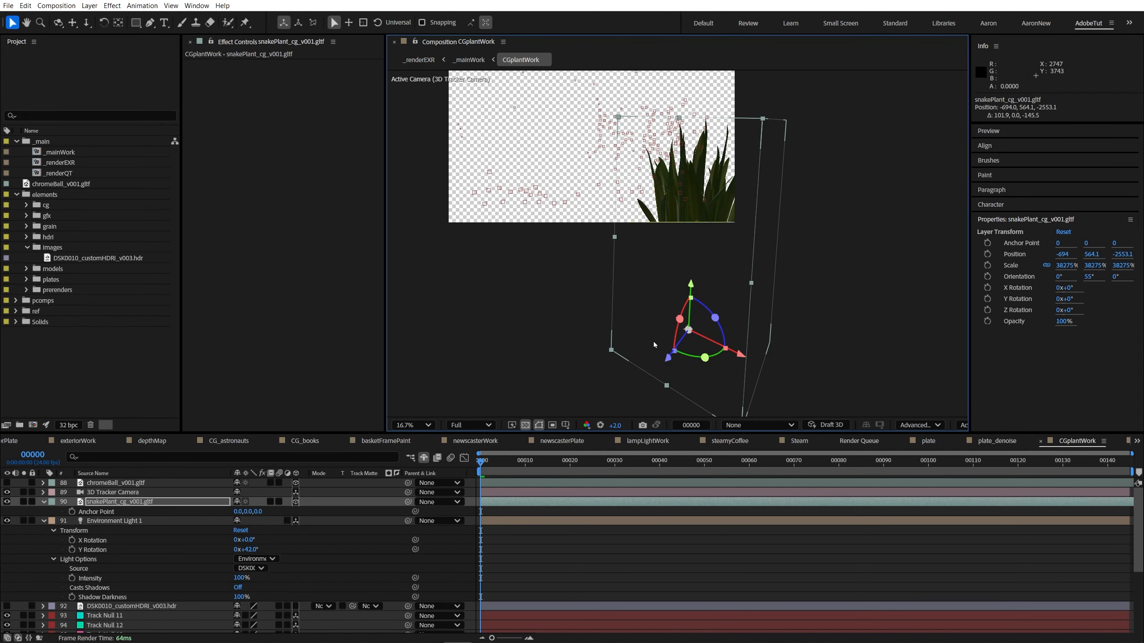
Step: Return to _mainWork and inspect the repositioned plant up close and in the maximised full-frame view
key("Tab")
left_click(582, 342)
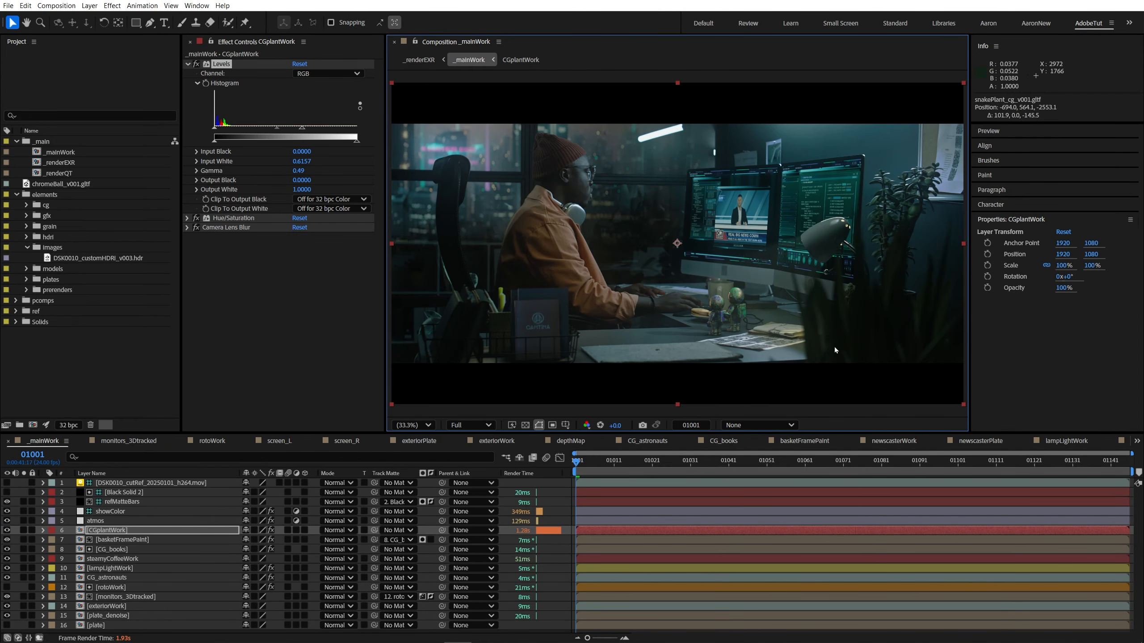
scroll(733, 333, "up", 3)
scroll(721, 345, "down", 2)
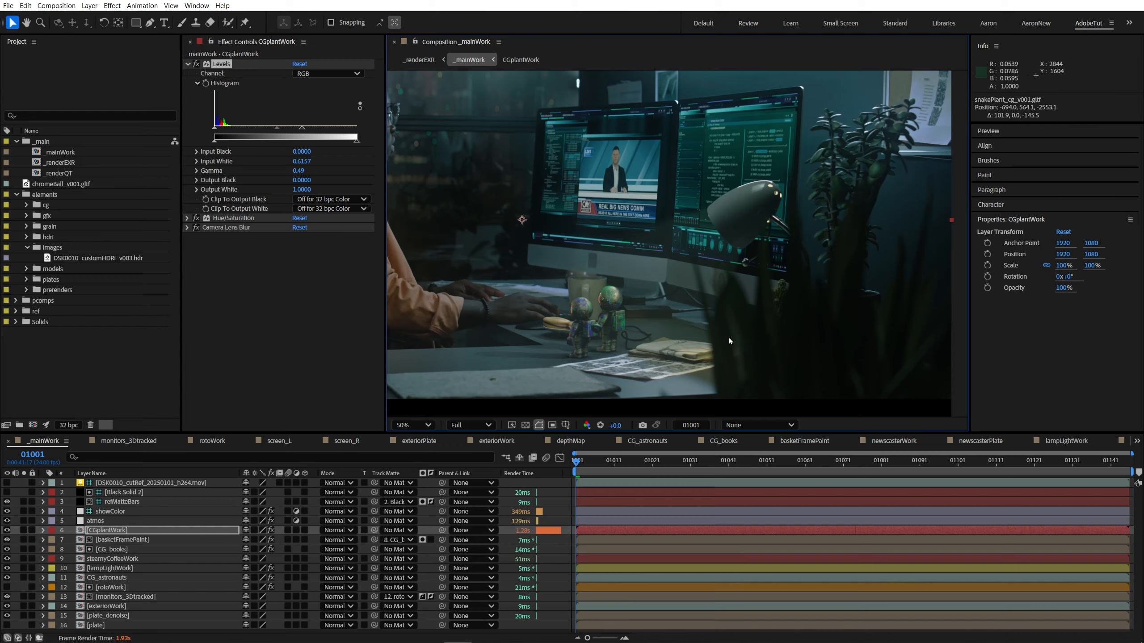
key("shift+/")
key("grave")
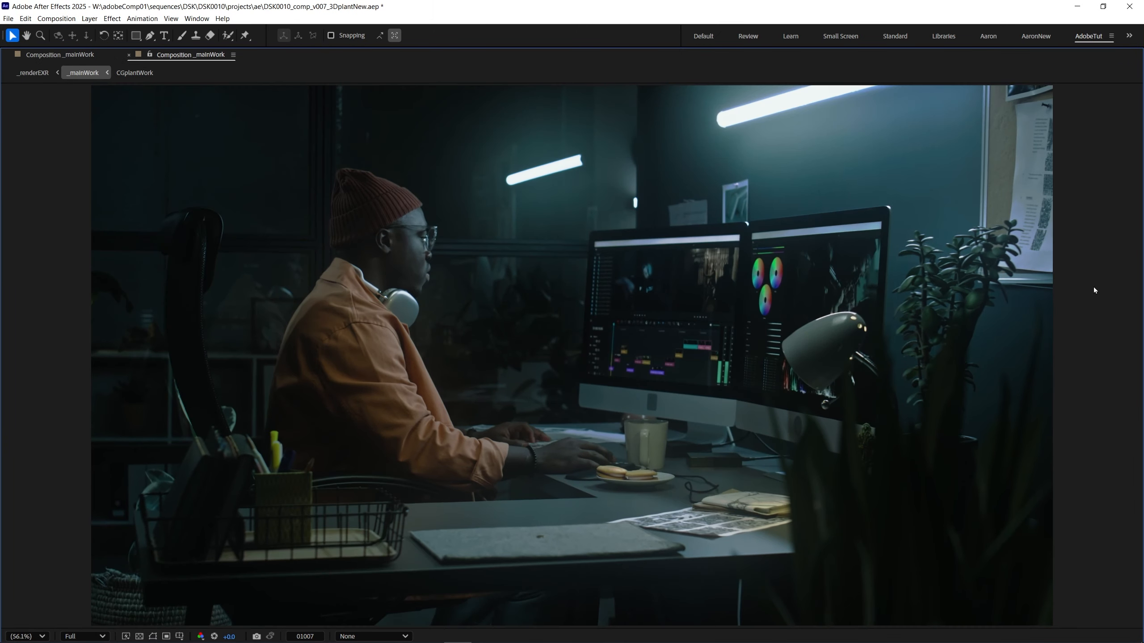